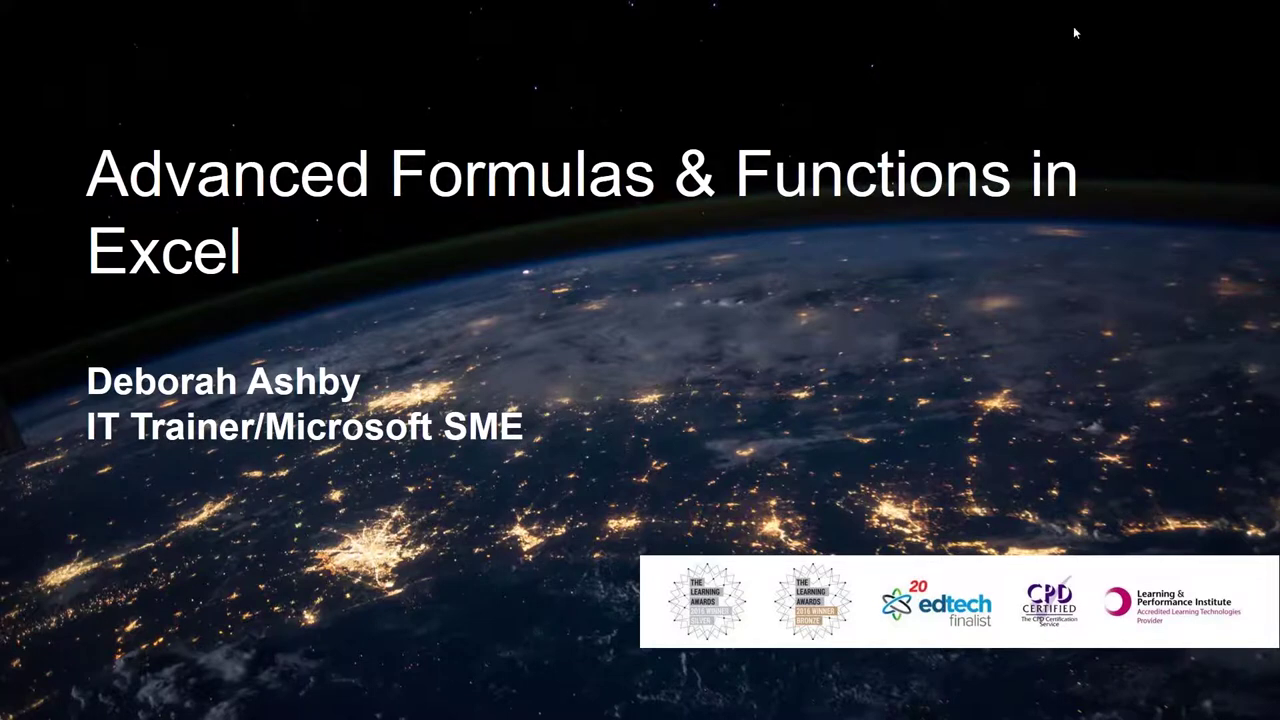
Advance from the title slide to the About slide, then end the slide show
{"action": "left_click", "coordinate": [568, 287]}
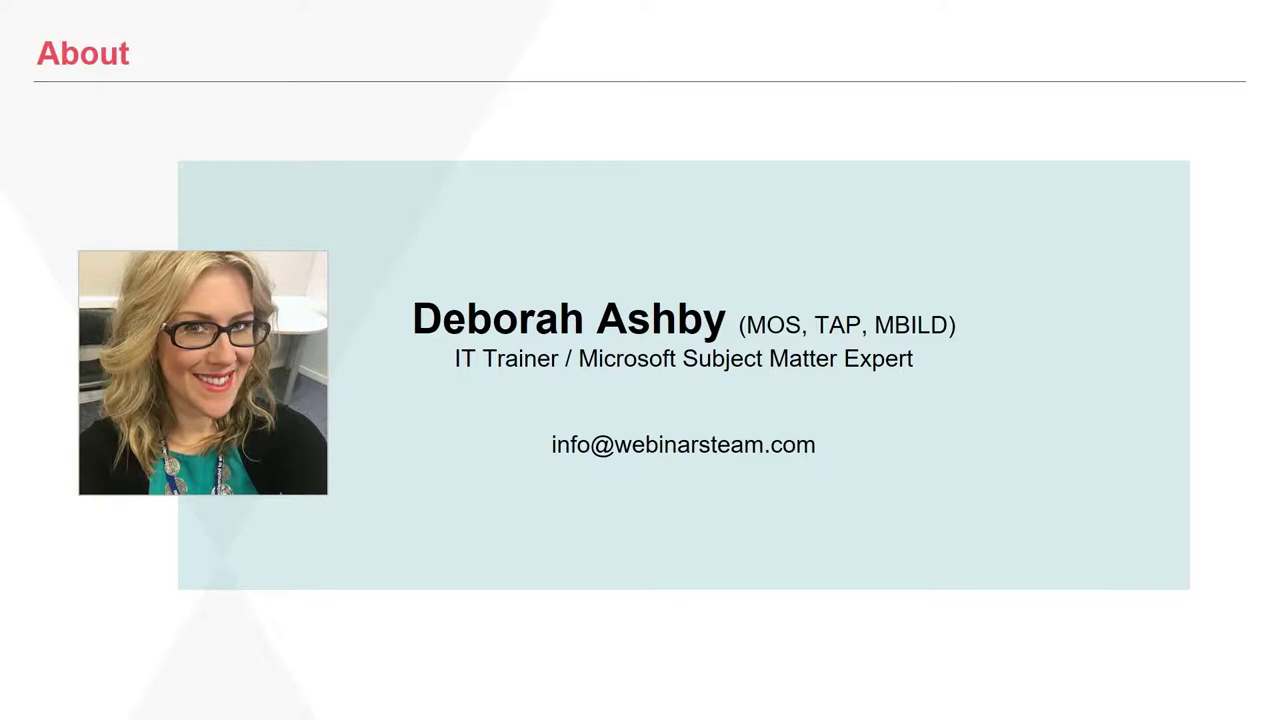
{"action": "key", "text": "Escape"}
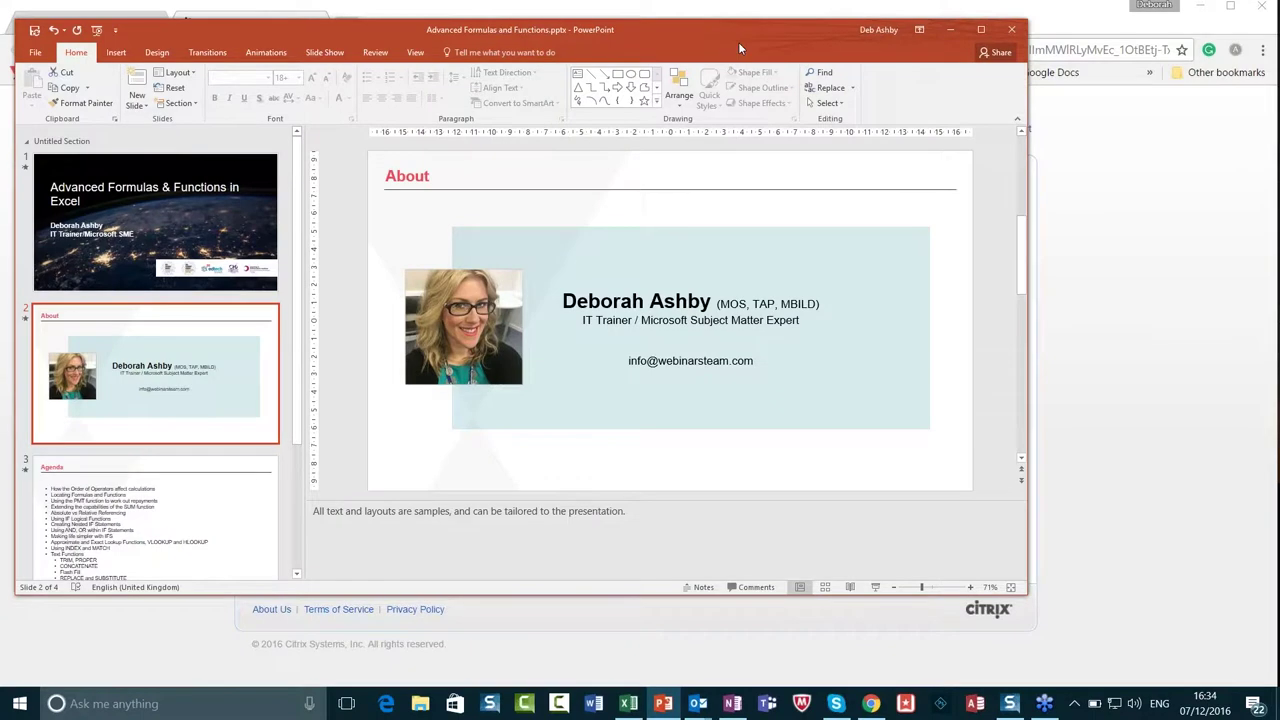
Nudge the PowerPoint window slightly, then minimize it
{"action": "left_click_drag", "start_coordinate": [738, 42], "coordinate": [804, 82]}
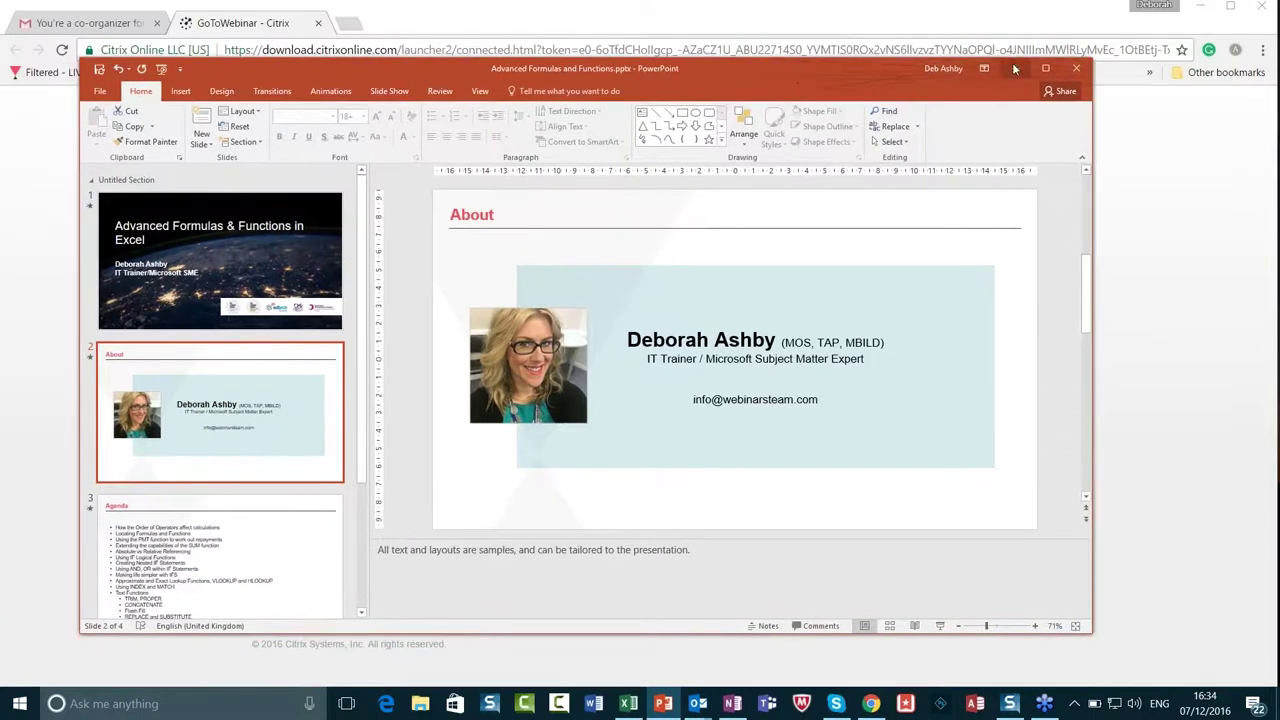
{"action": "left_click", "coordinate": [1014, 68]}
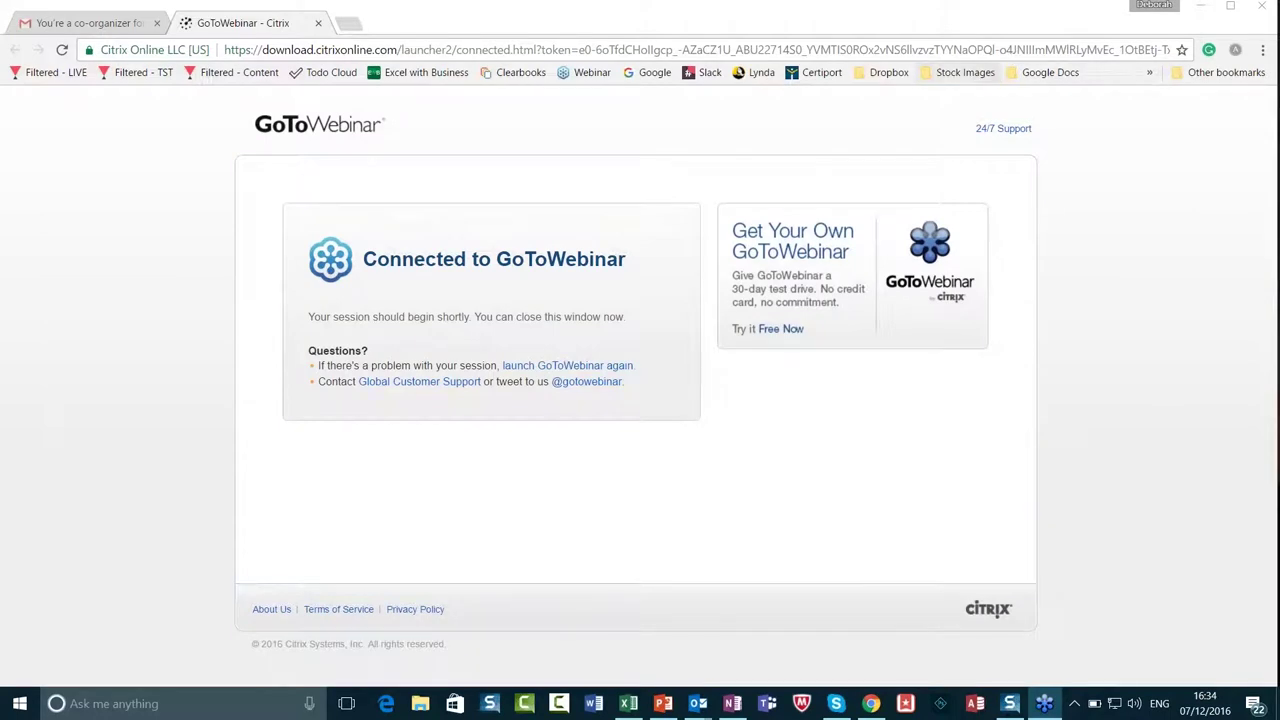
Minimize the Chrome GoToWebinar window to reveal the desktop
{"action": "left_click", "coordinate": [1202, 9]}
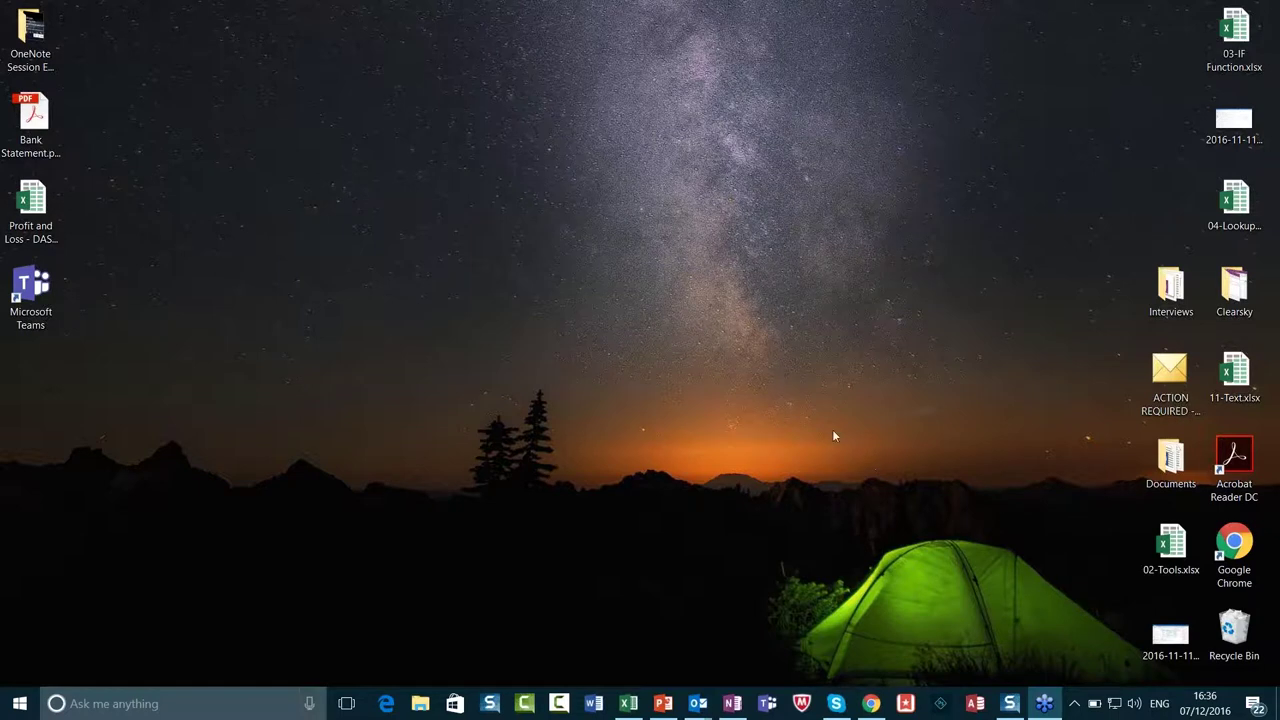
Open the 02-Tools.xlsx desktop file in Excel
{"action": "left_click", "coordinate": [1171, 553]}
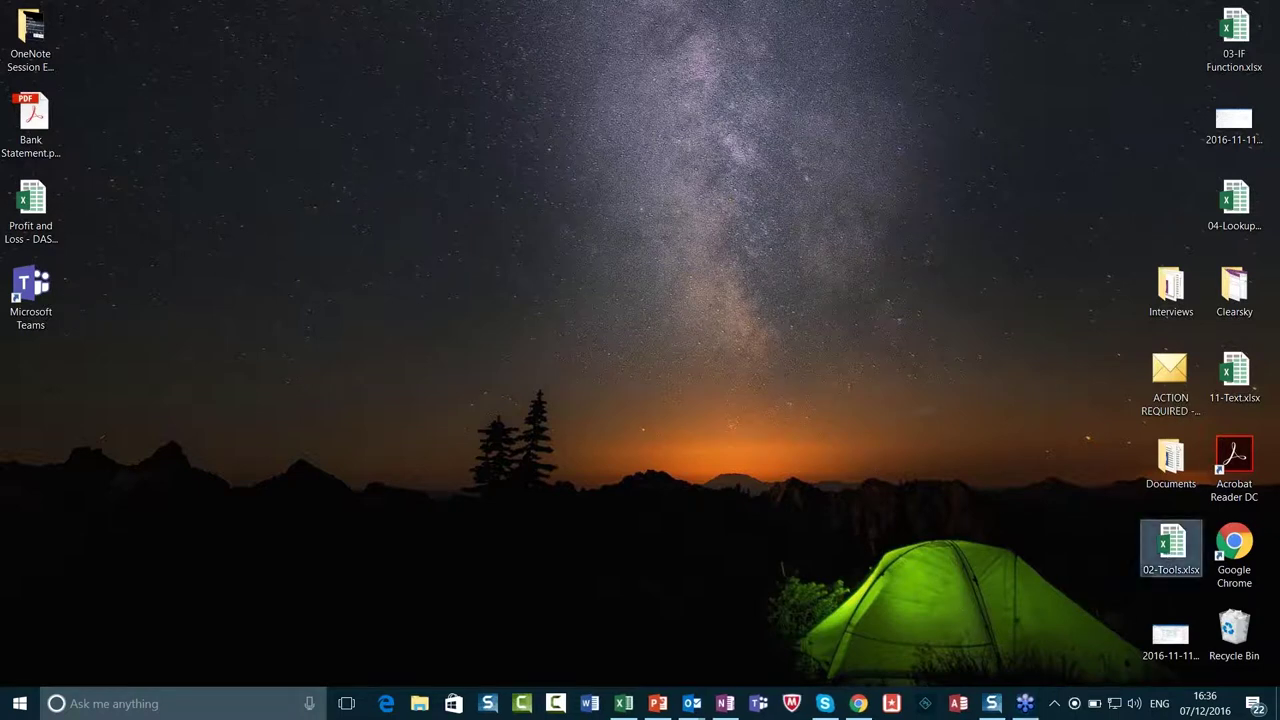
{"action": "key", "text": "Return"}
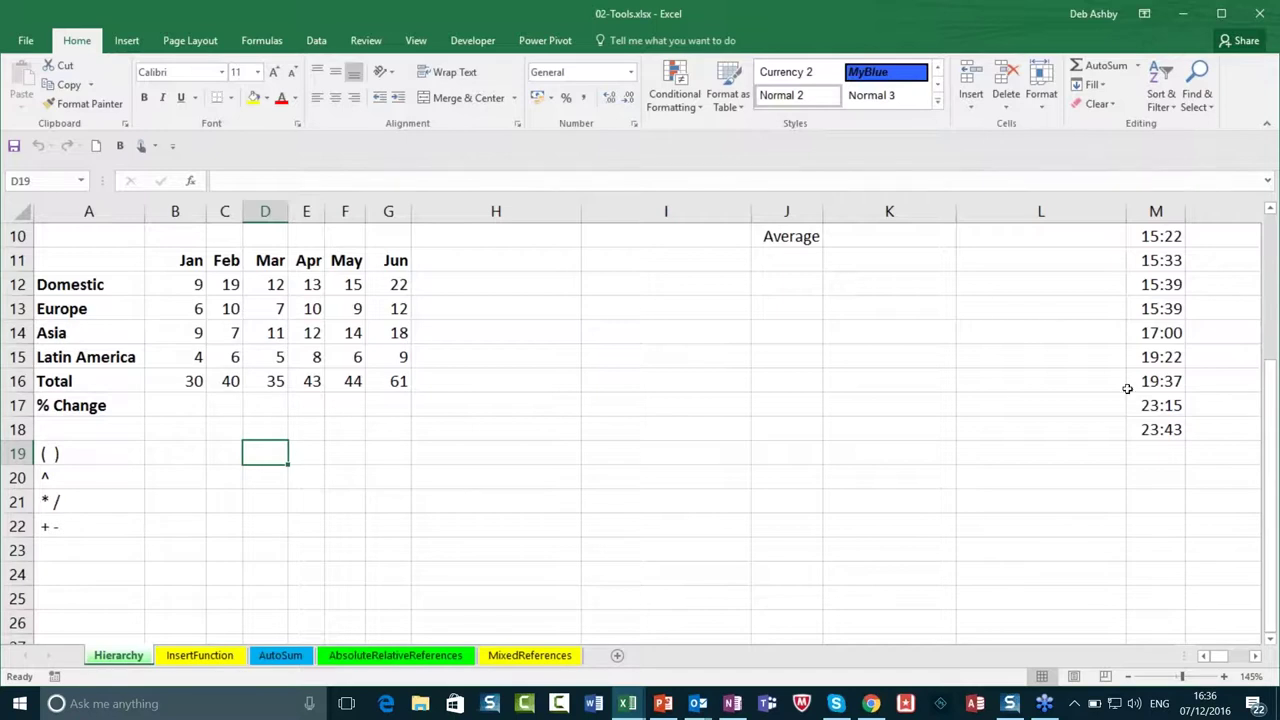
{"action": "left_click_drag", "start_coordinate": [69, 454], "coordinate": [71, 525]}
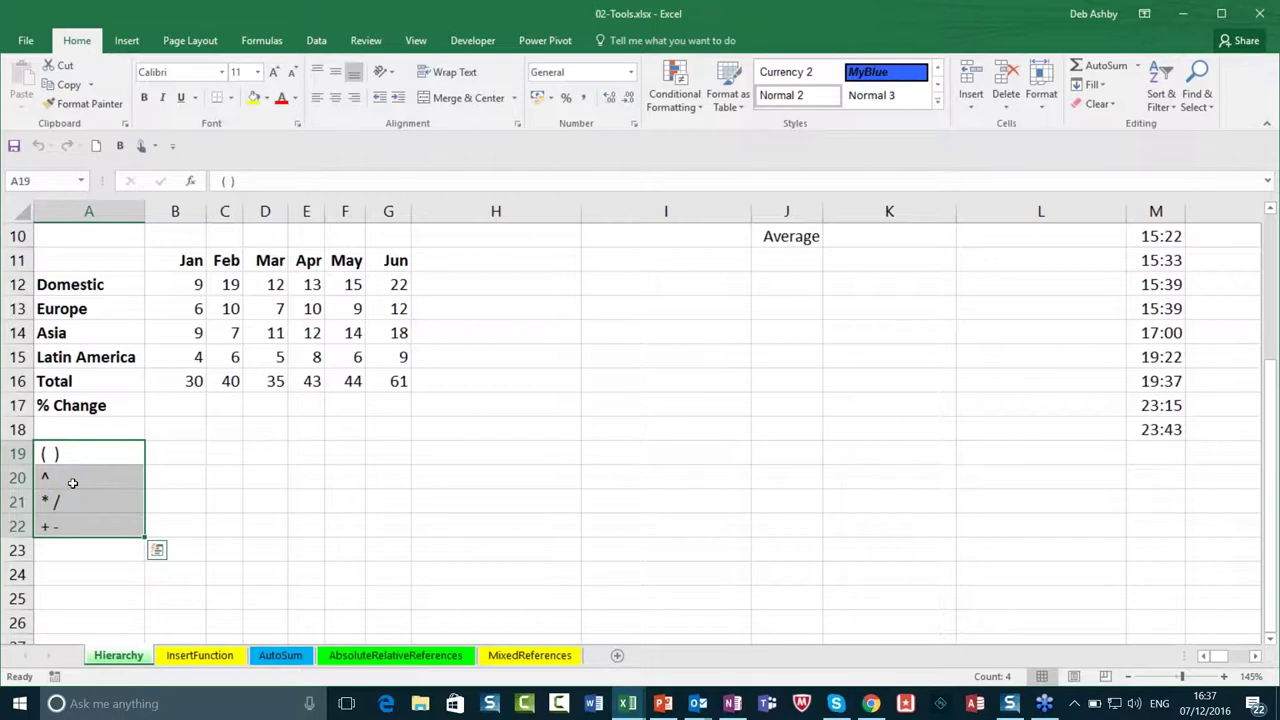
{"action": "left_click", "coordinate": [72, 483]}
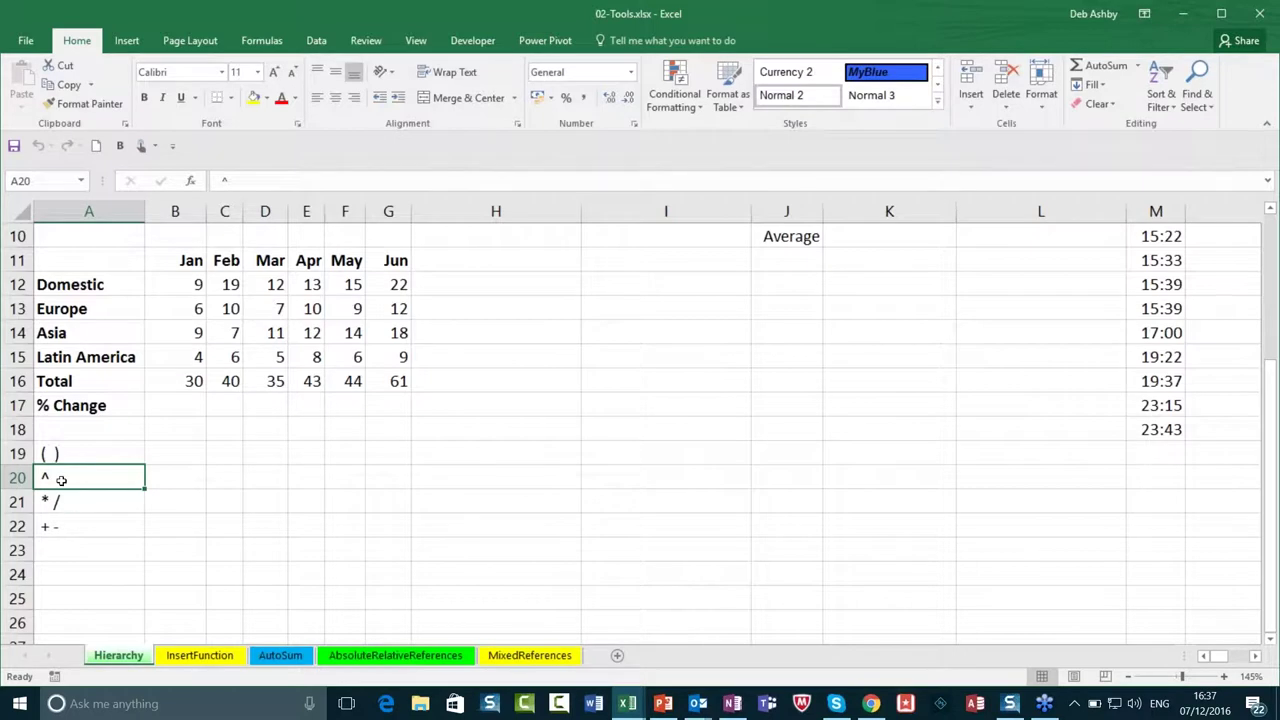
{"action": "left_click", "coordinate": [50, 500]}
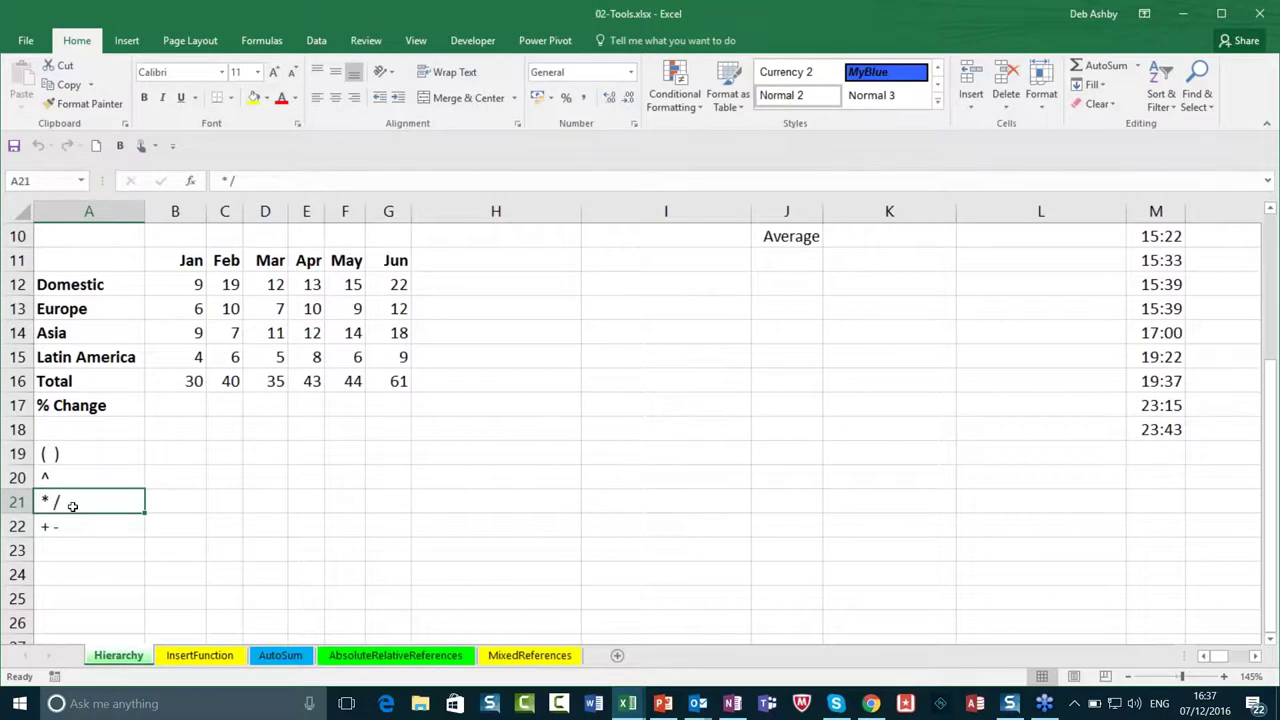
{"action": "left_click", "coordinate": [58, 529]}
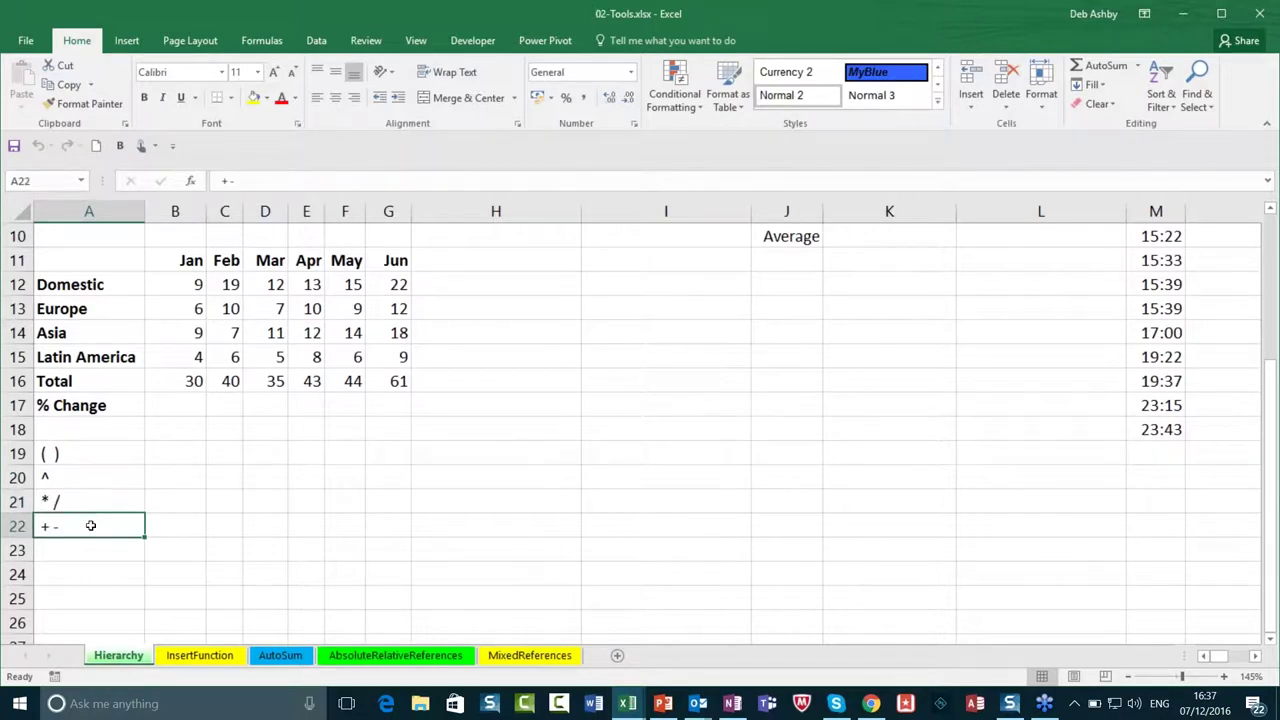
{"action": "left_click", "coordinate": [96, 455]}
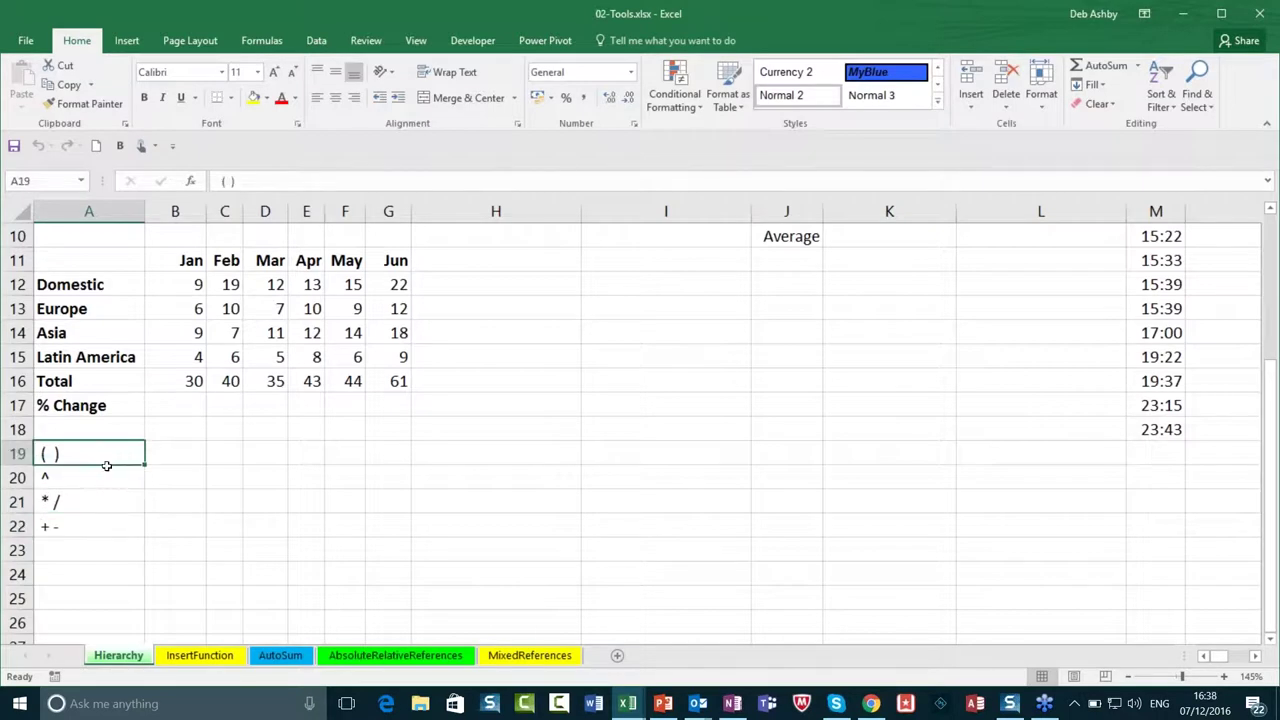
{"action": "left_click_drag", "start_coordinate": [106, 462], "coordinate": [100, 523]}
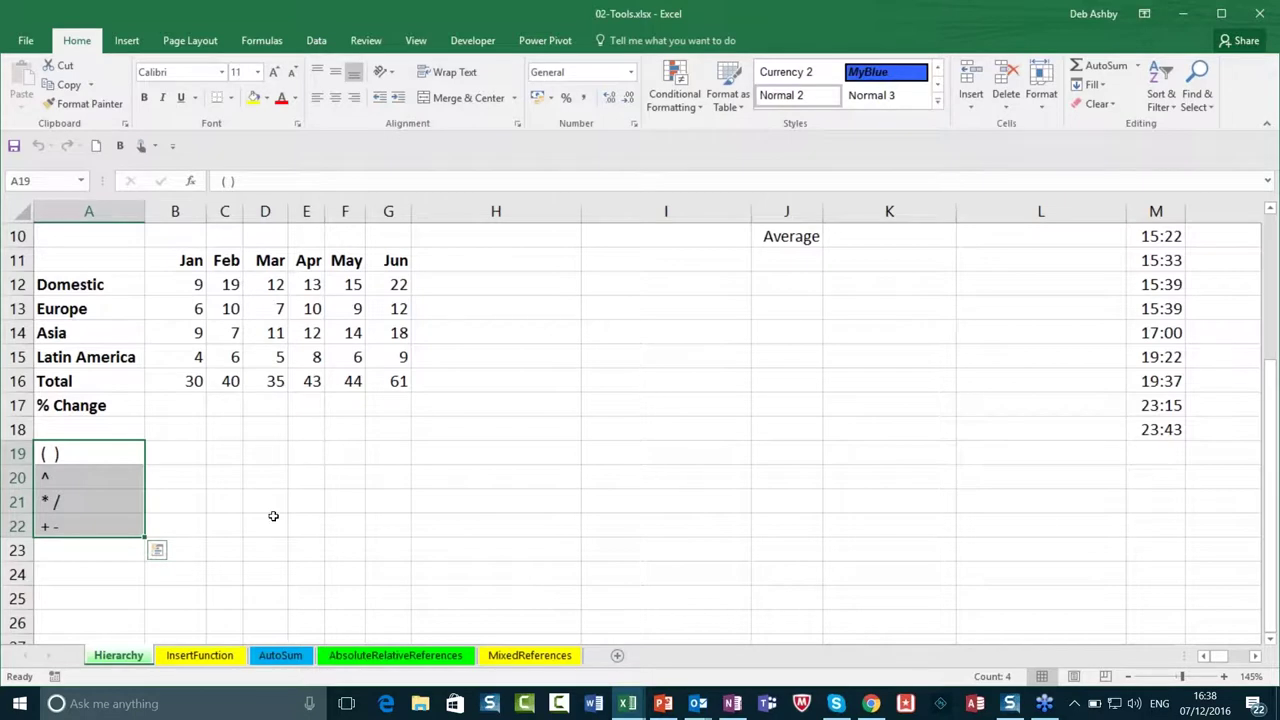
Widen column C with two drags of its header border
{"action": "left_click_drag", "start_coordinate": [242, 211], "coordinate": [283, 211]}
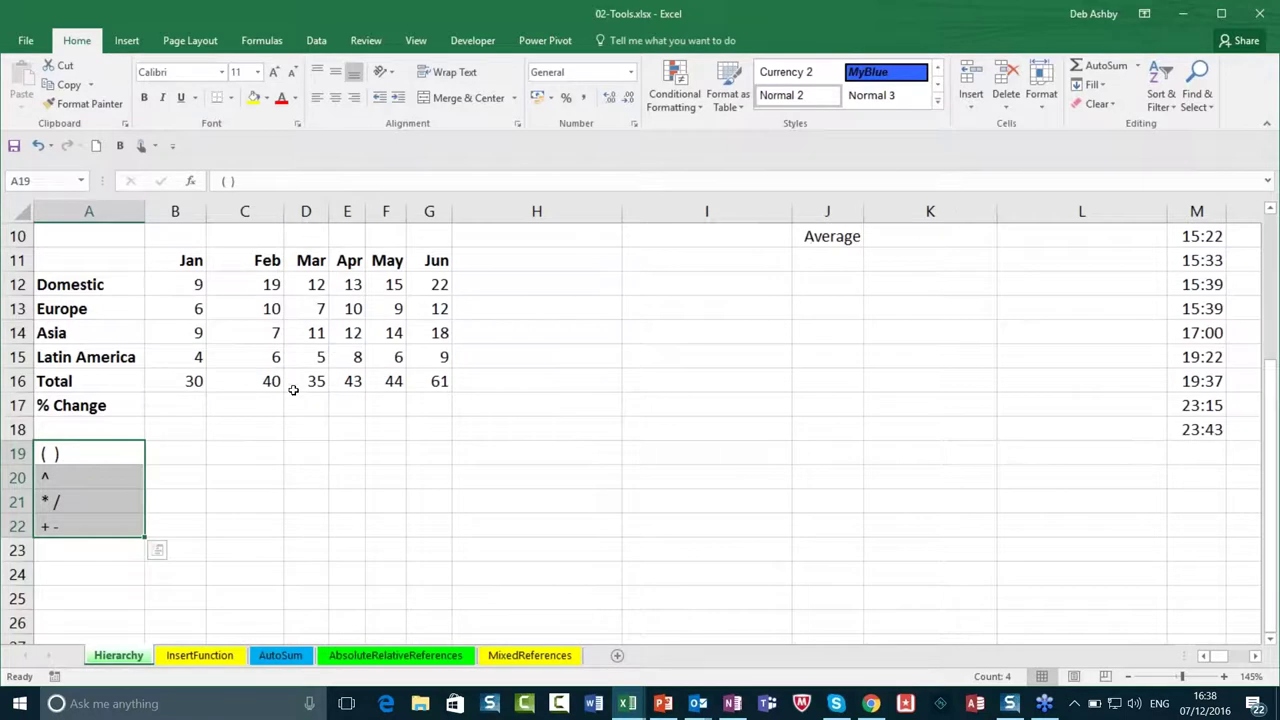
{"action": "left_click", "coordinate": [256, 408]}
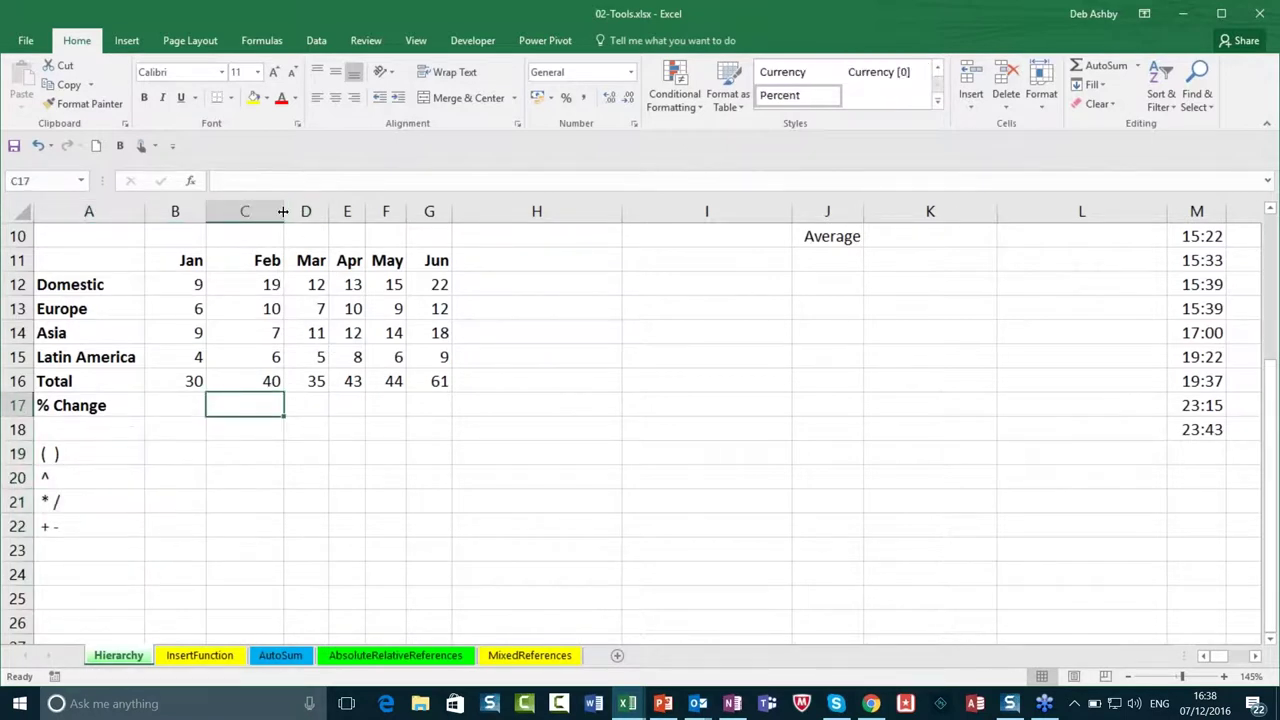
{"action": "left_click_drag", "start_coordinate": [284, 211], "coordinate": [296, 211]}
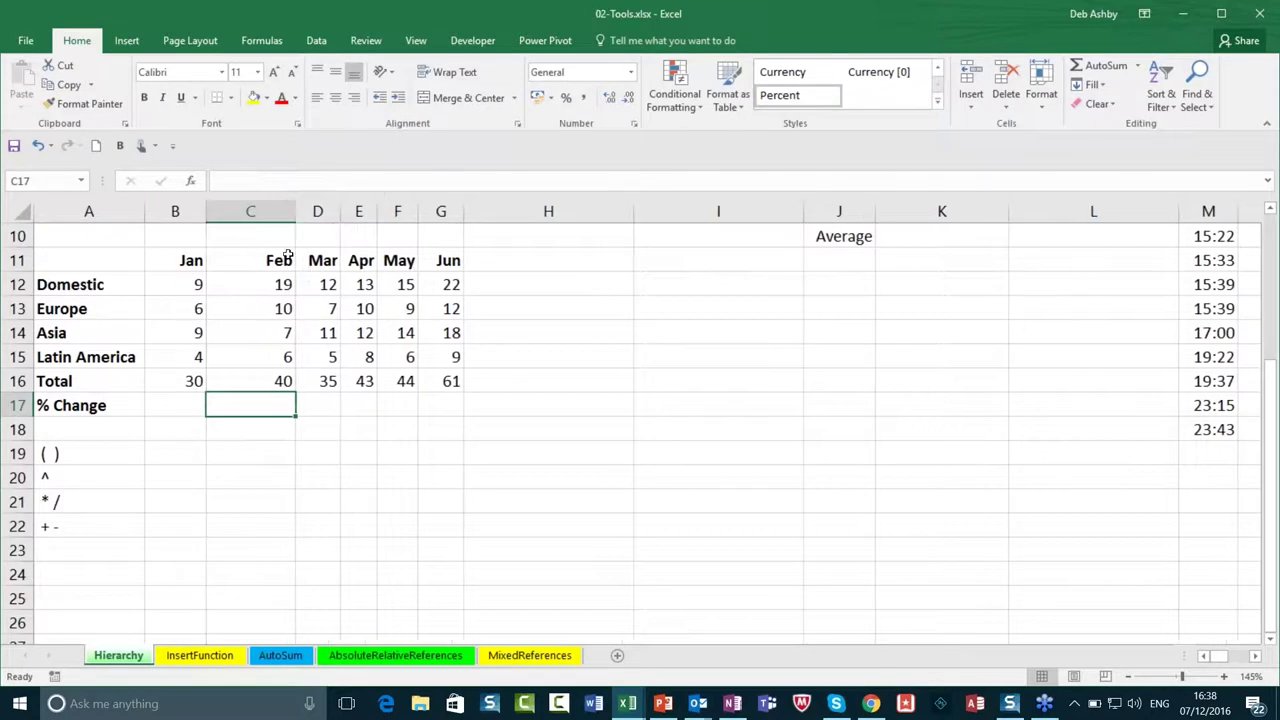
{"action": "left_click", "coordinate": [68, 456]}
{"action": "left_click", "coordinate": [266, 407]}
Highlight the Jan–Jun headers and the Domestic-through-Total row labels
{"action": "left_click_drag", "start_coordinate": [178, 262], "coordinate": [448, 258]}
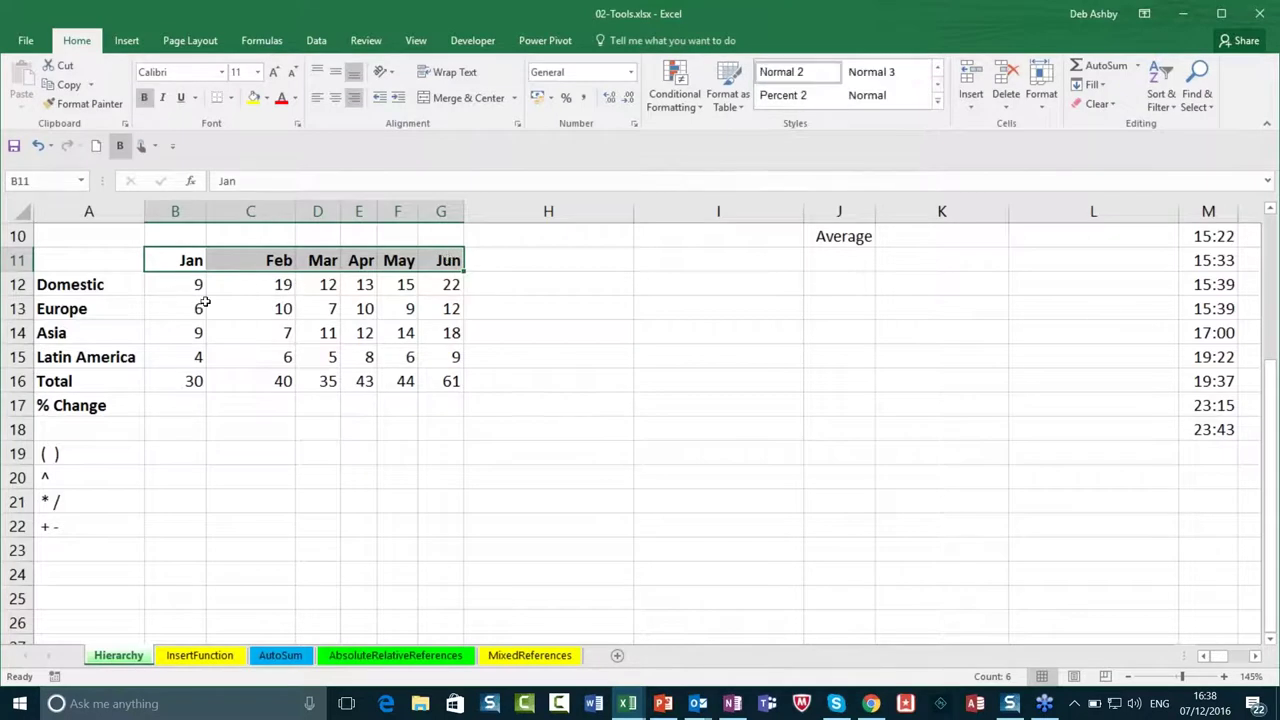
{"action": "left_click", "coordinate": [100, 288]}
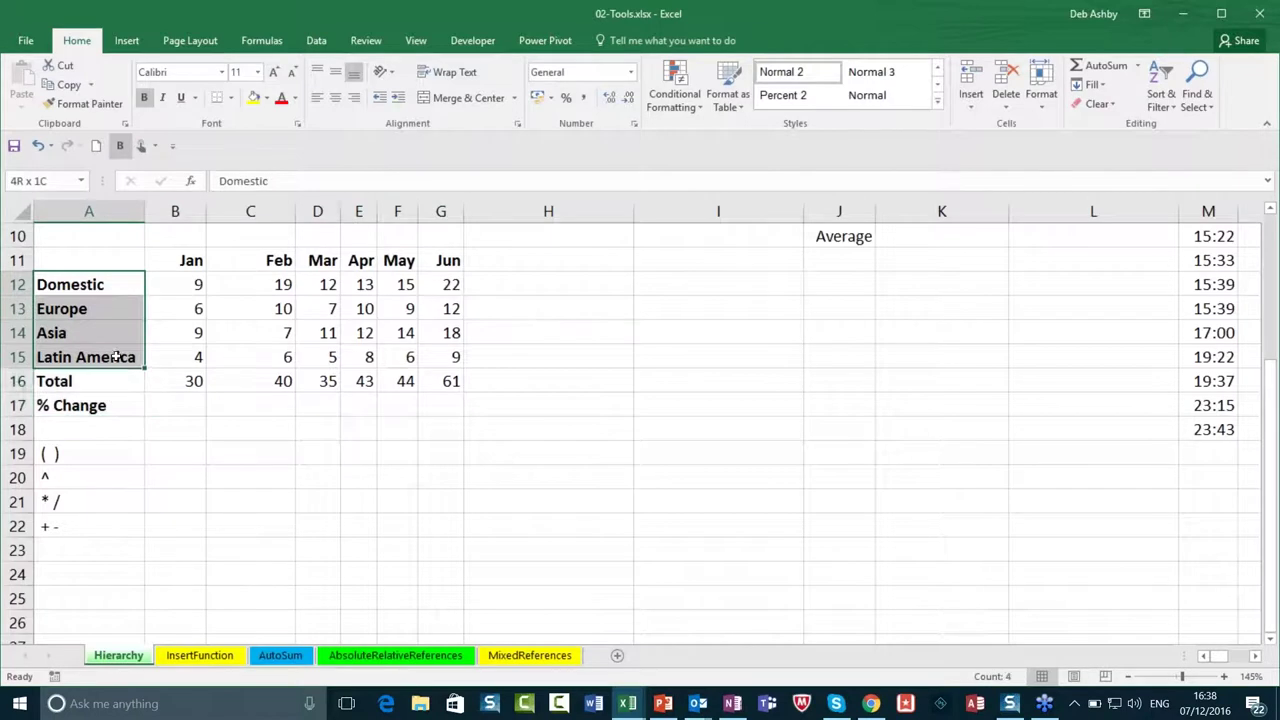
{"action": "left_click_drag", "start_coordinate": [109, 308], "coordinate": [100, 383]}
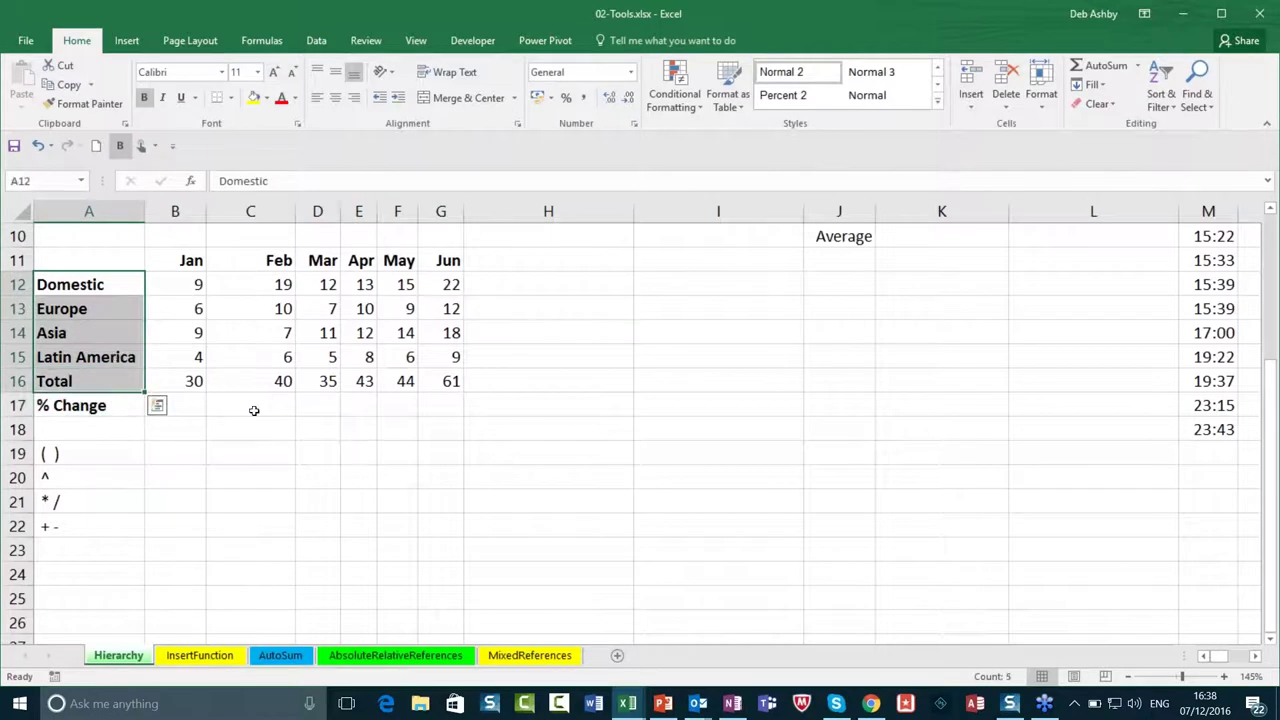
{"action": "left_click", "coordinate": [251, 406]}
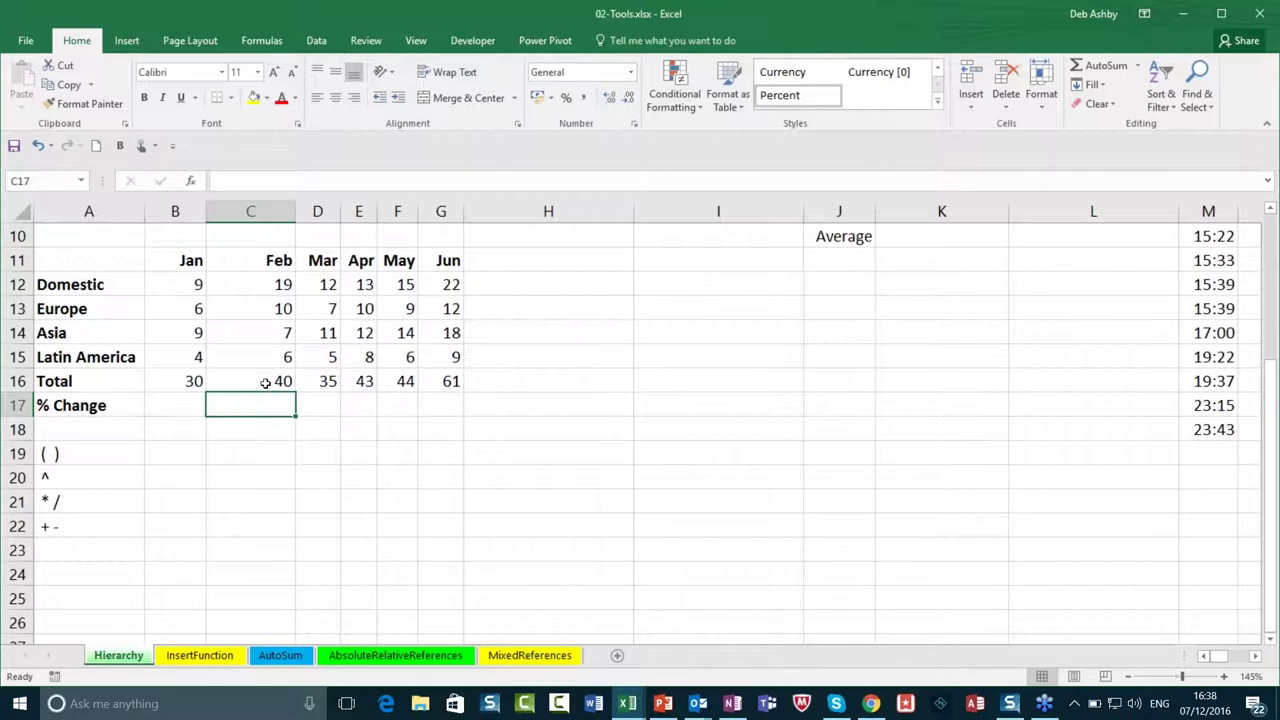
Review the Jan, Feb and Mar totals in row 16, then select C17
{"action": "left_click", "coordinate": [263, 379]}
{"action": "left_click", "coordinate": [177, 380]}
{"action": "key", "text": "Right"}
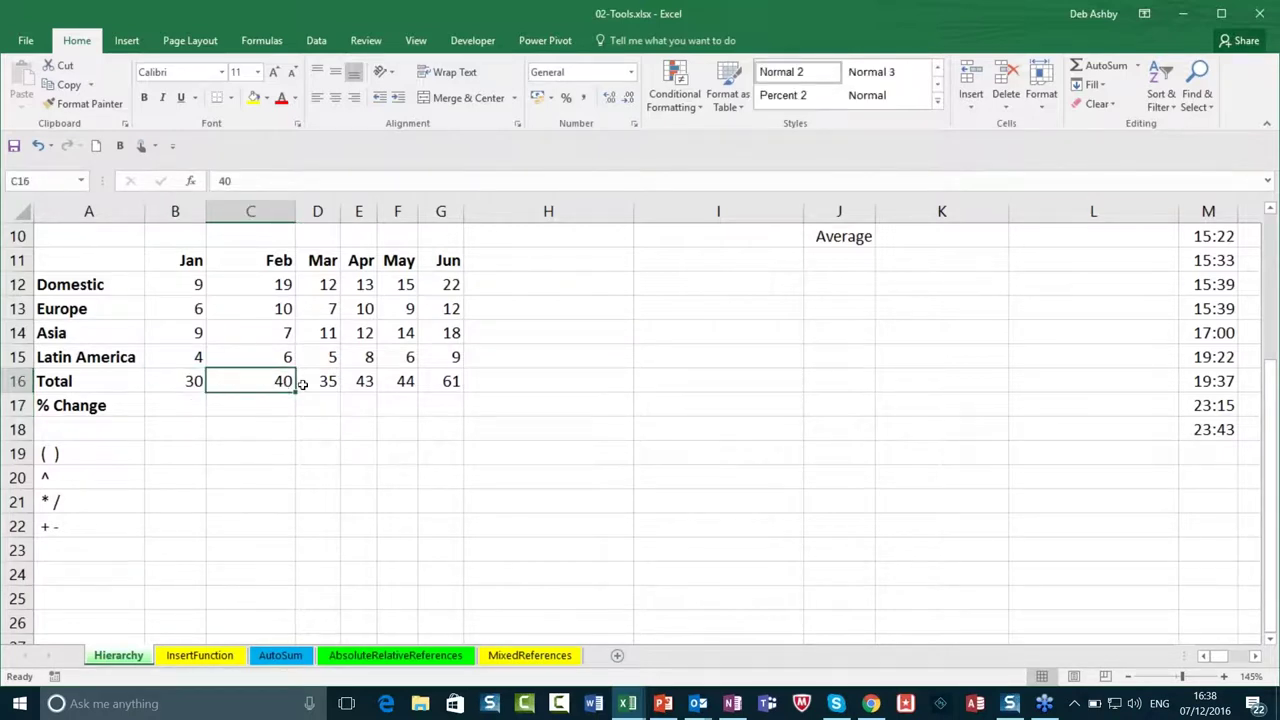
{"action": "left_click", "coordinate": [318, 386]}
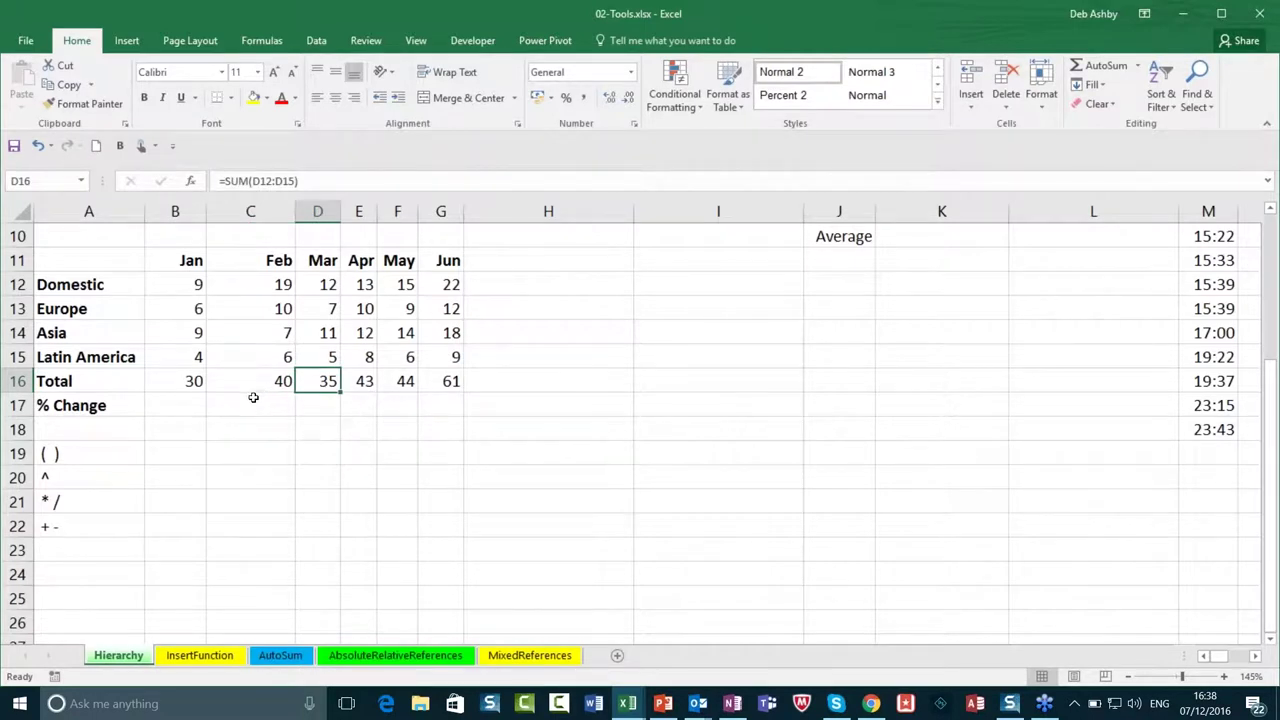
{"action": "left_click", "coordinate": [77, 407]}
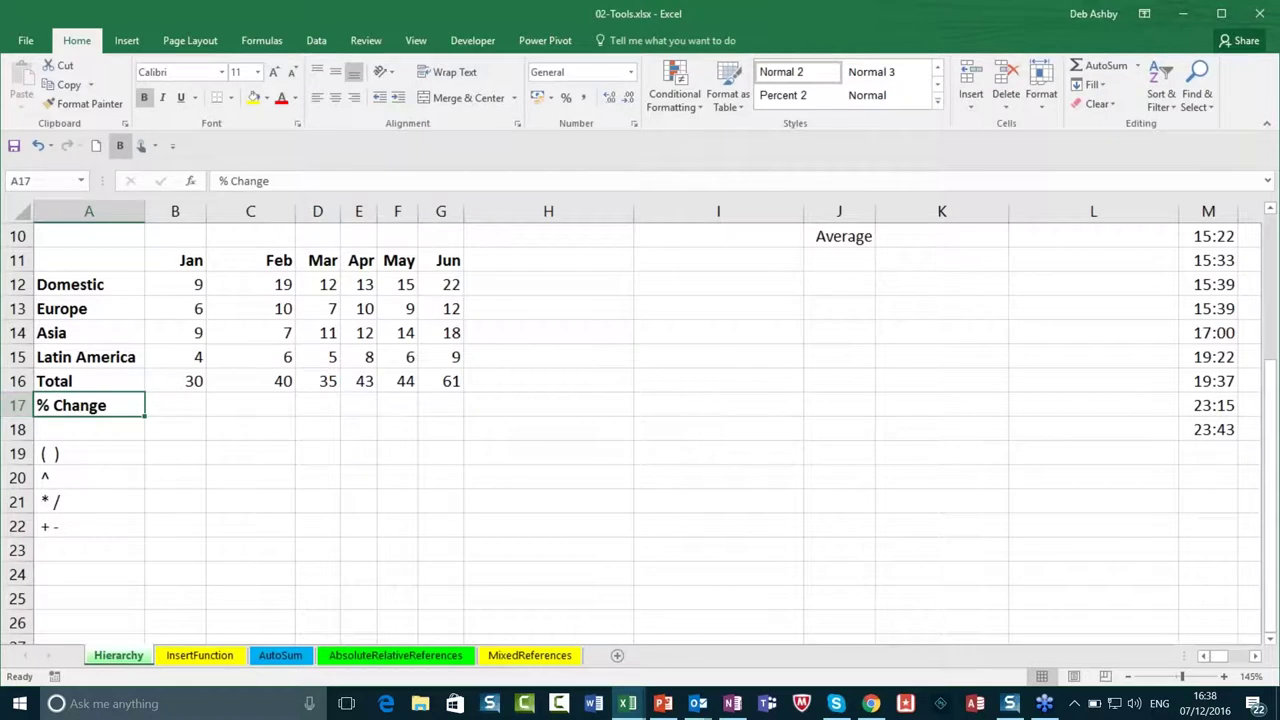
{"action": "left_click", "coordinate": [257, 408]}
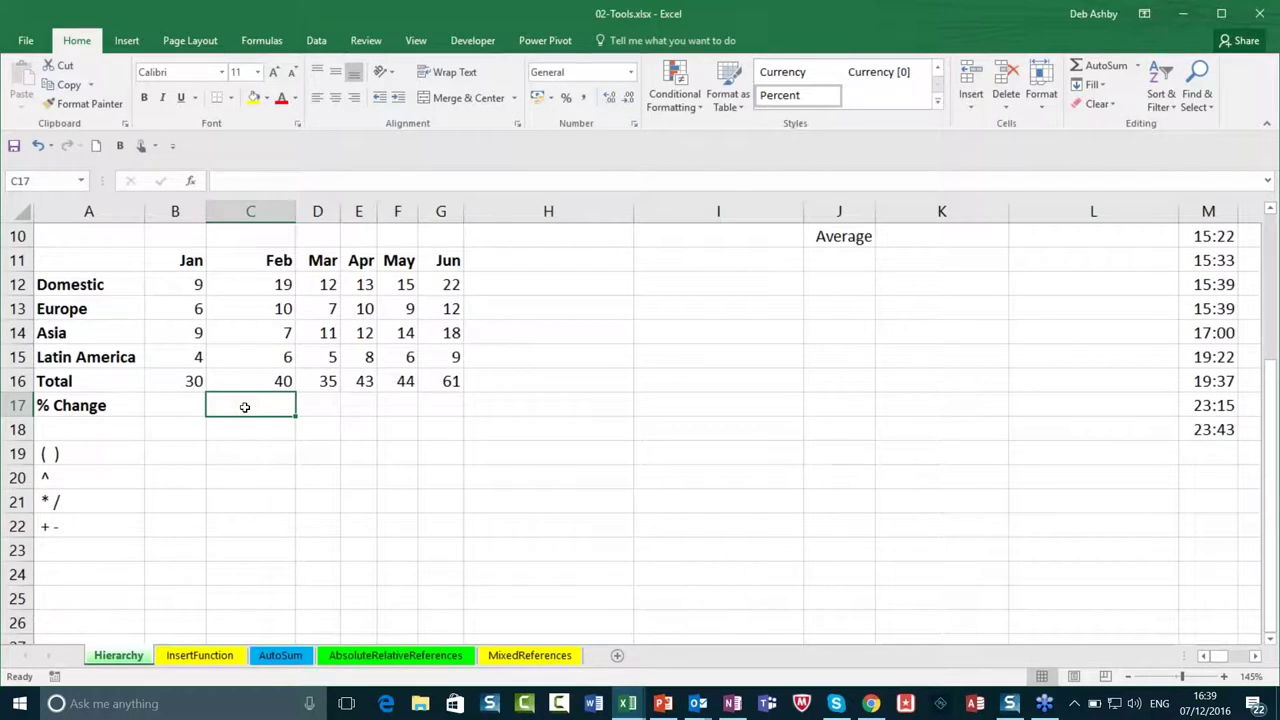
Enter =C16-B16/B16 in C17, then reopen the cell for editing
{"action": "type", "text": "="}
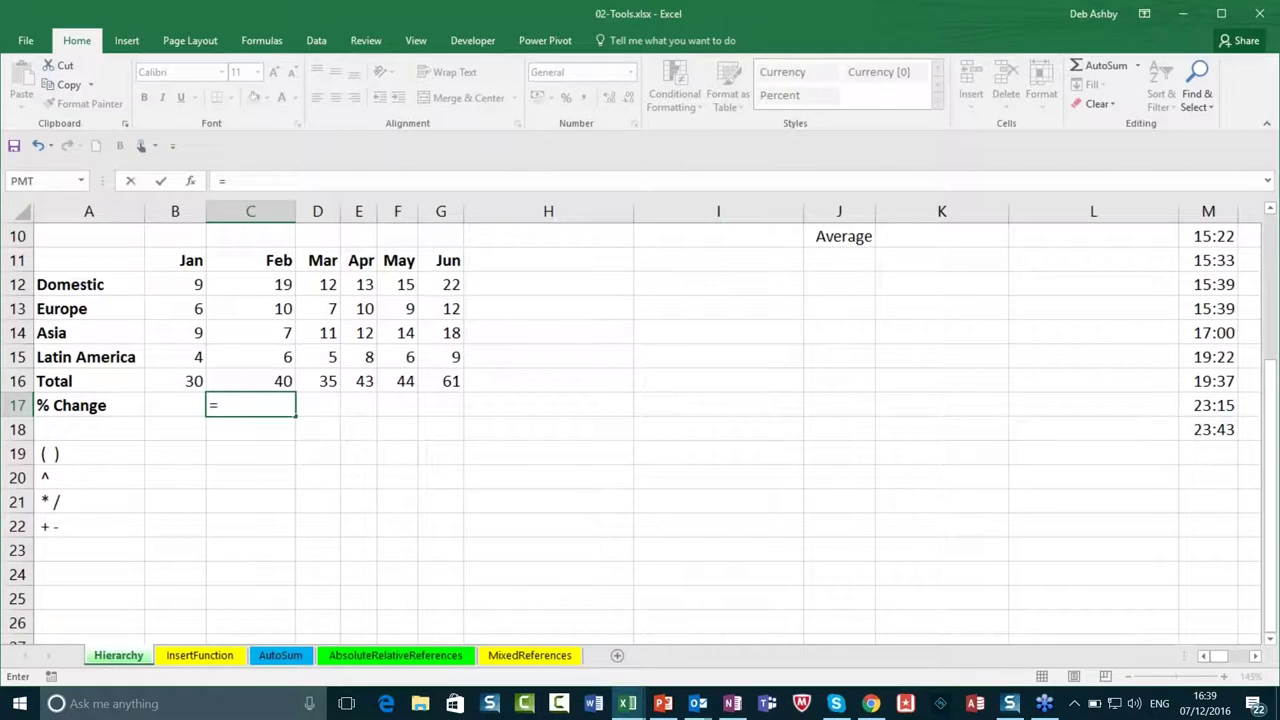
{"action": "left_click", "coordinate": [255, 382]}
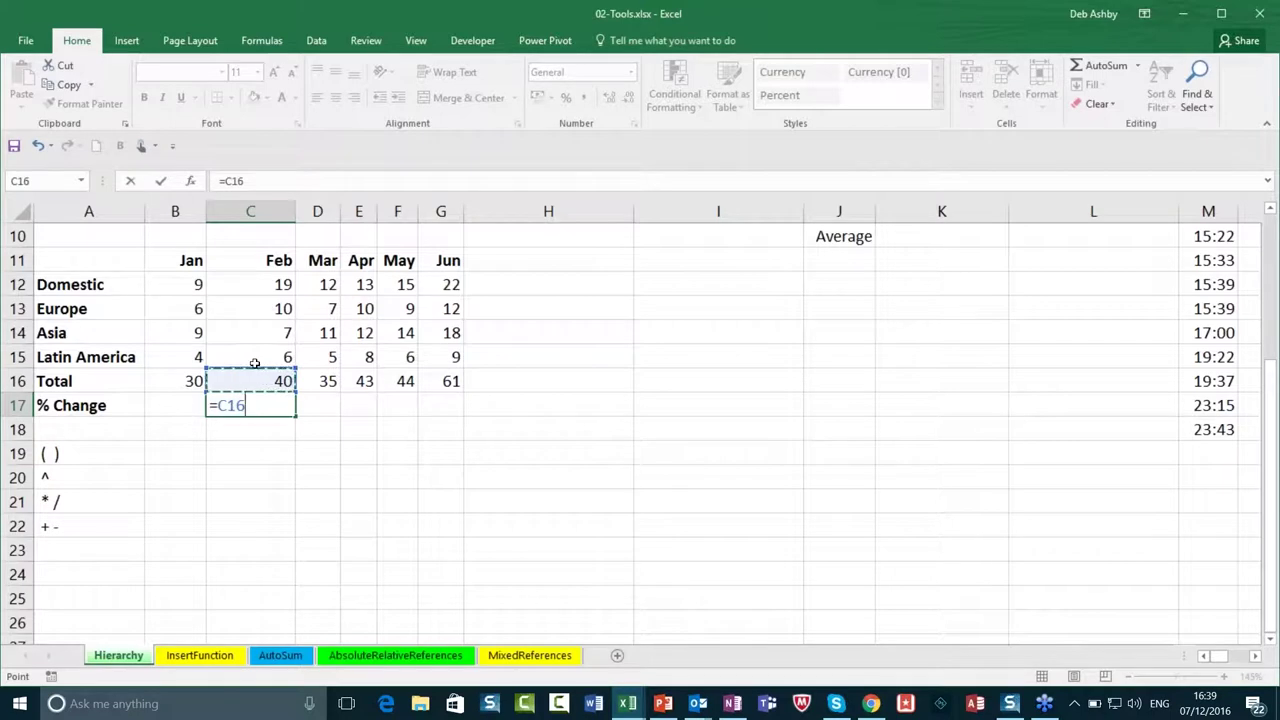
{"action": "type", "text": "-"}
{"action": "left_click", "coordinate": [170, 382]}
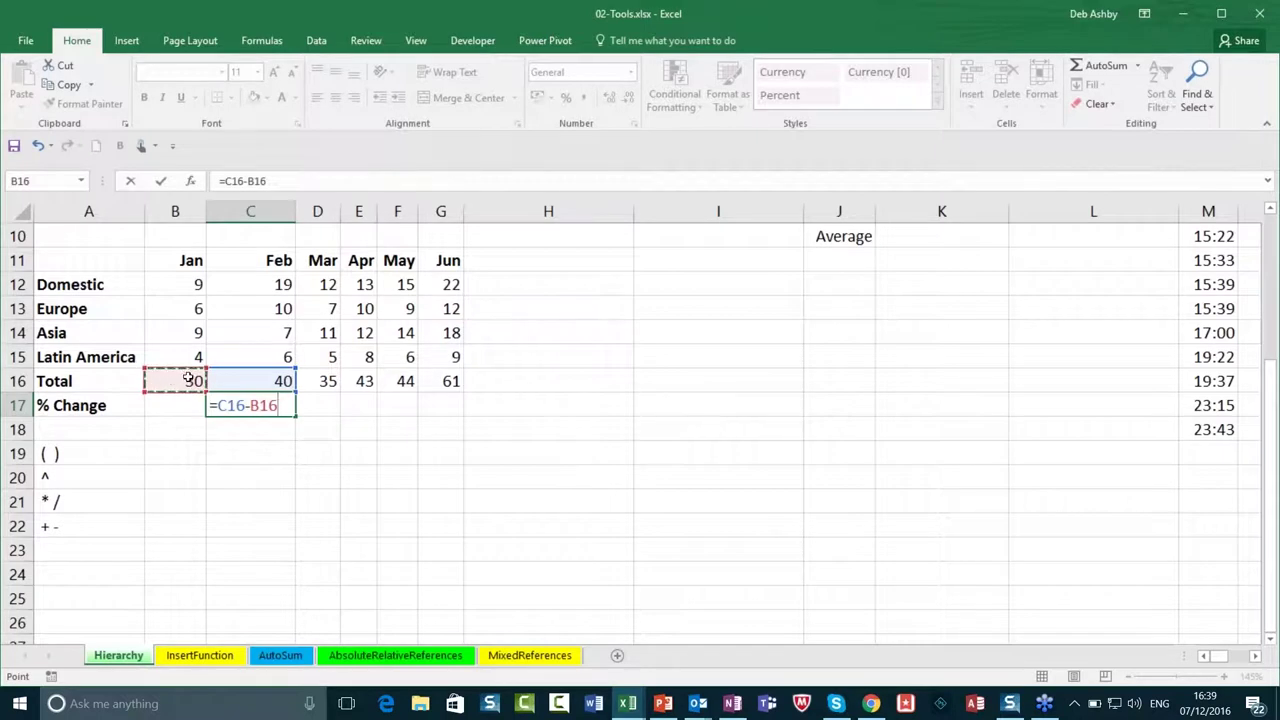
{"action": "type", "text": "/"}
{"action": "left_click", "coordinate": [183, 383]}
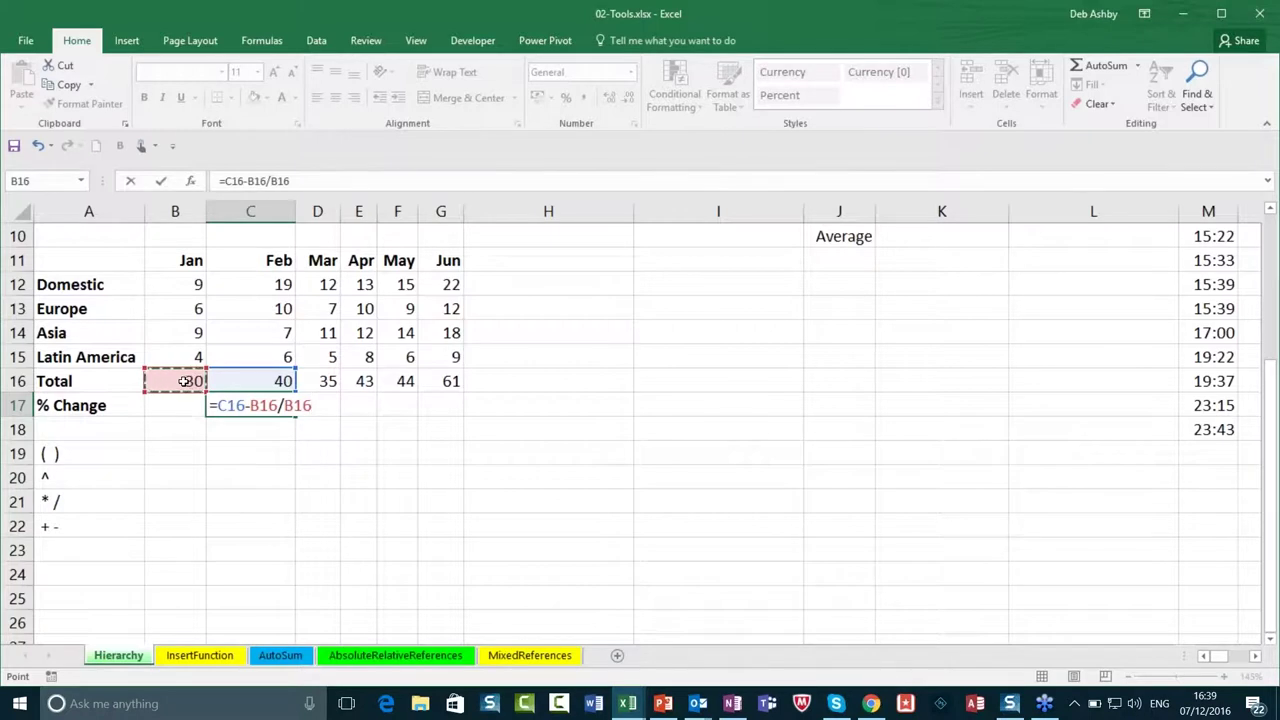
{"action": "key", "text": "Return"}
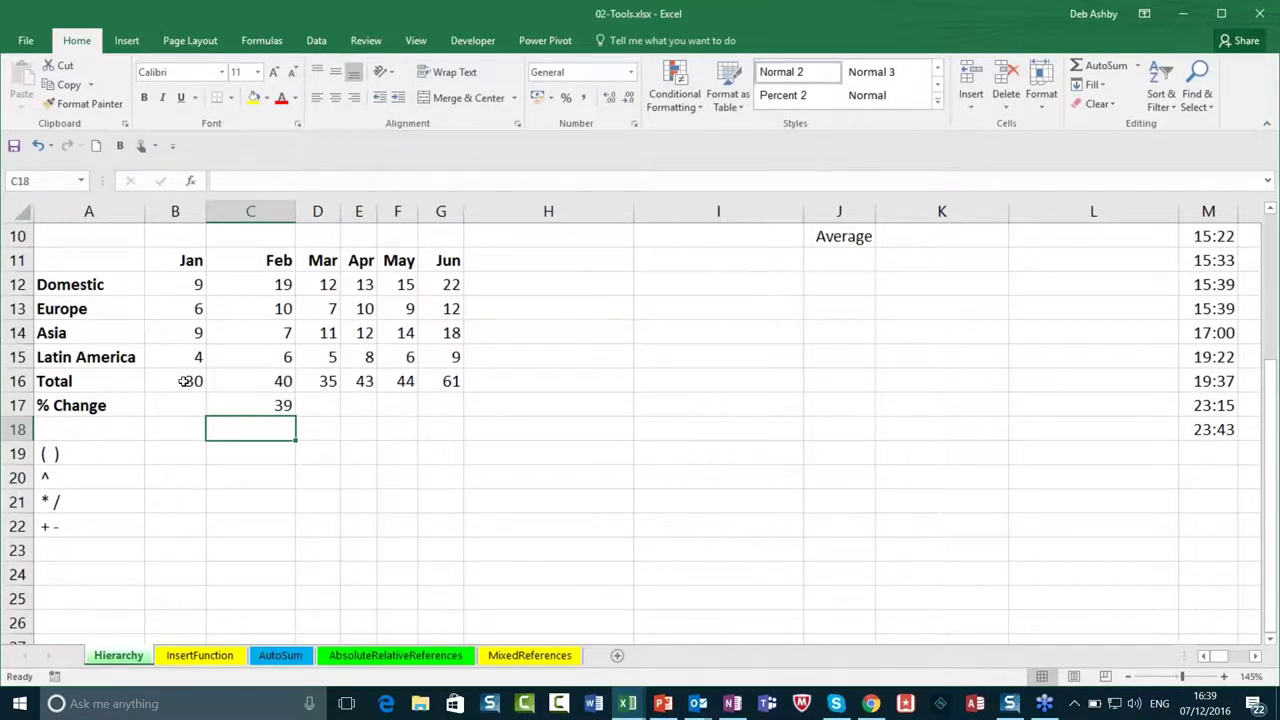
{"action": "double_click", "coordinate": [263, 405]}
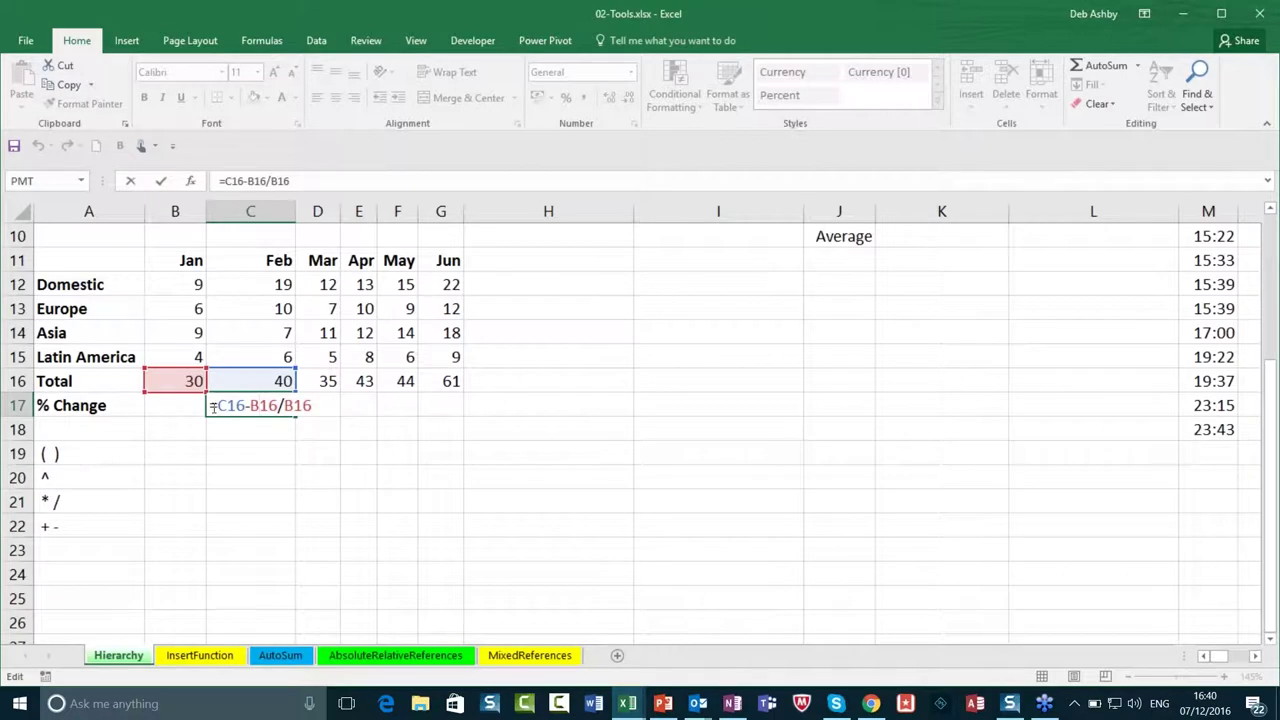
Bracket the subtraction so C17 reads =(C16-B16)/B16, returning 0.3333333
{"action": "left_click", "coordinate": [216, 405]}
{"action": "type", "text": "("}
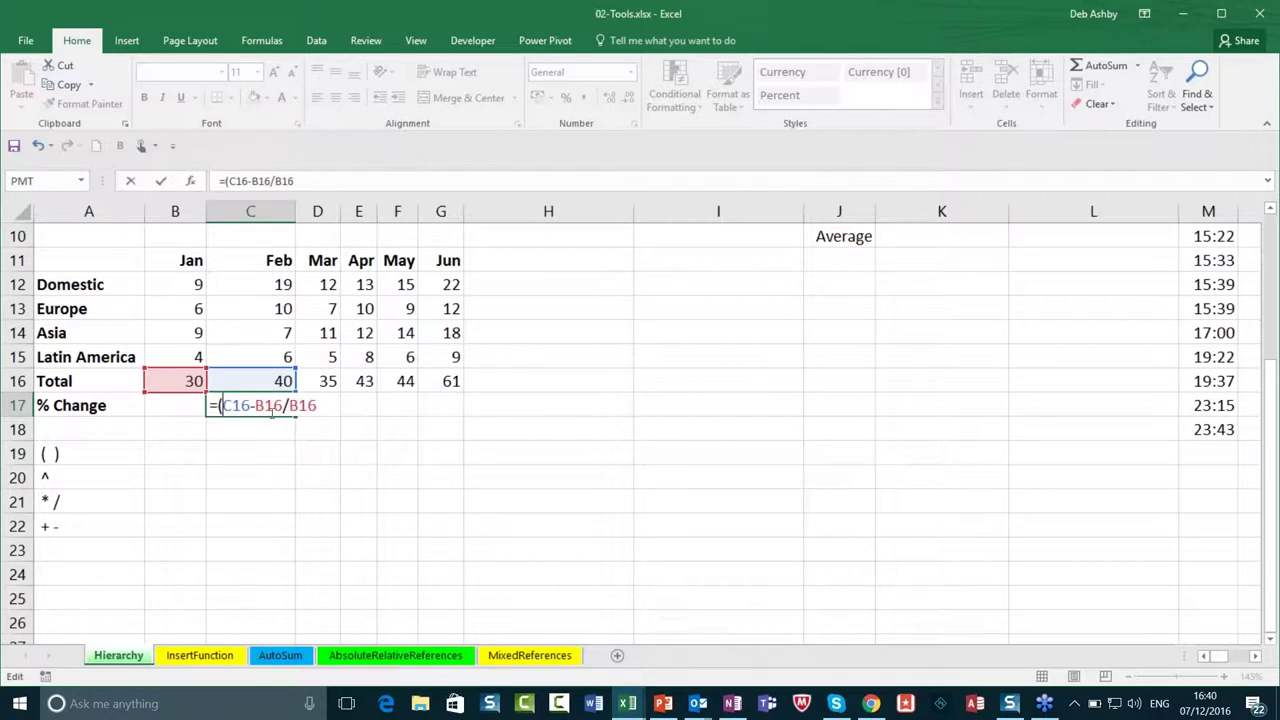
{"action": "left_click", "coordinate": [283, 405]}
{"action": "type", "text": ")"}
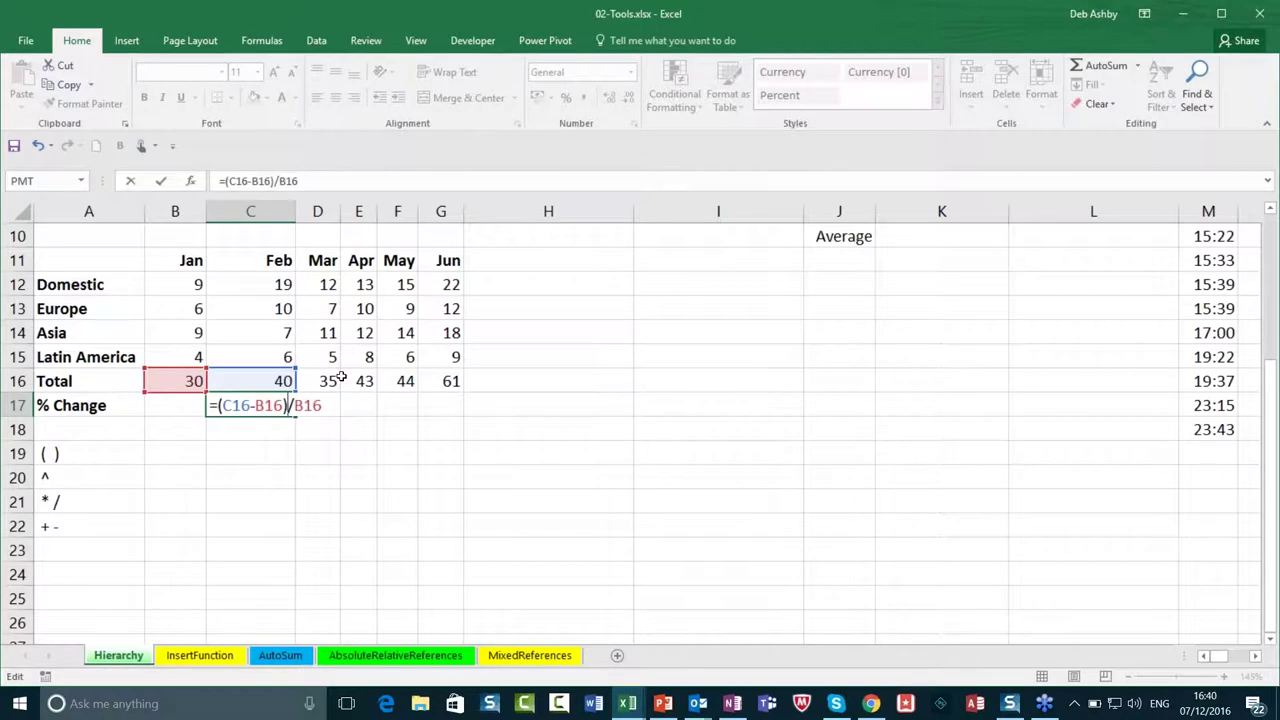
{"action": "key", "text": "Return"}
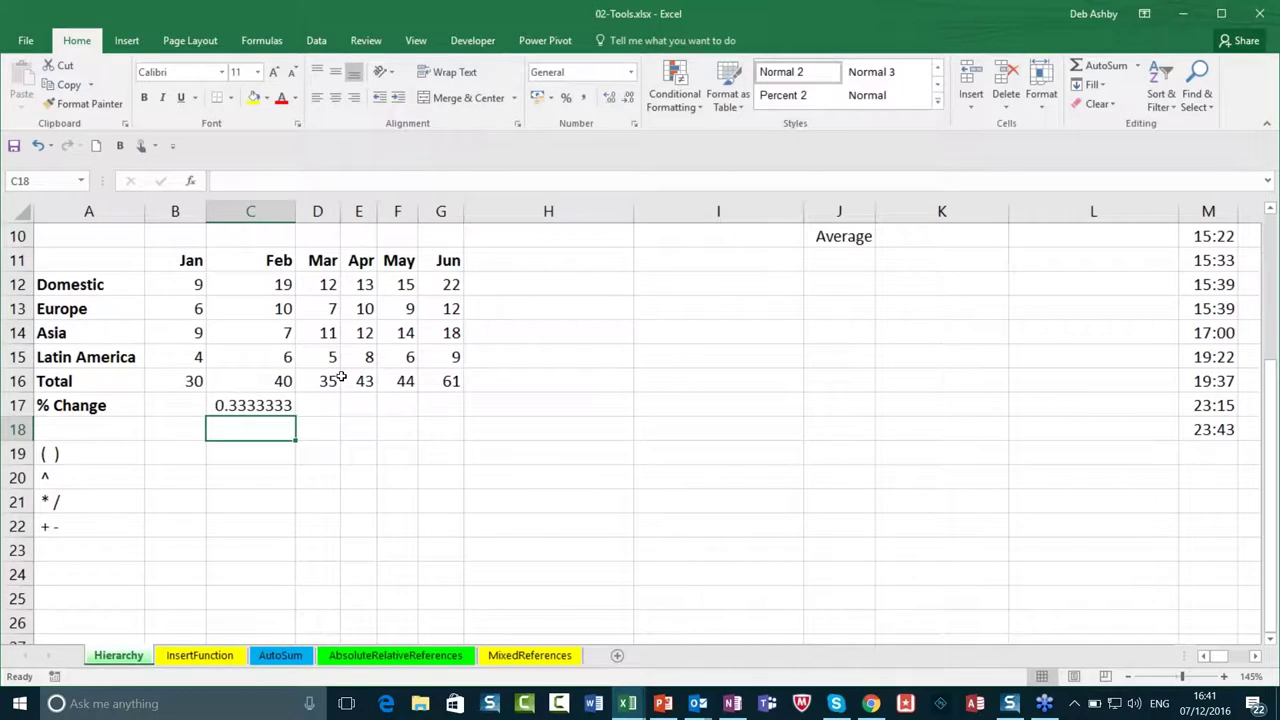
Format C17 as Percentage with no decimals so it shows 33%, then recheck its formula
{"action": "left_click", "coordinate": [242, 406]}
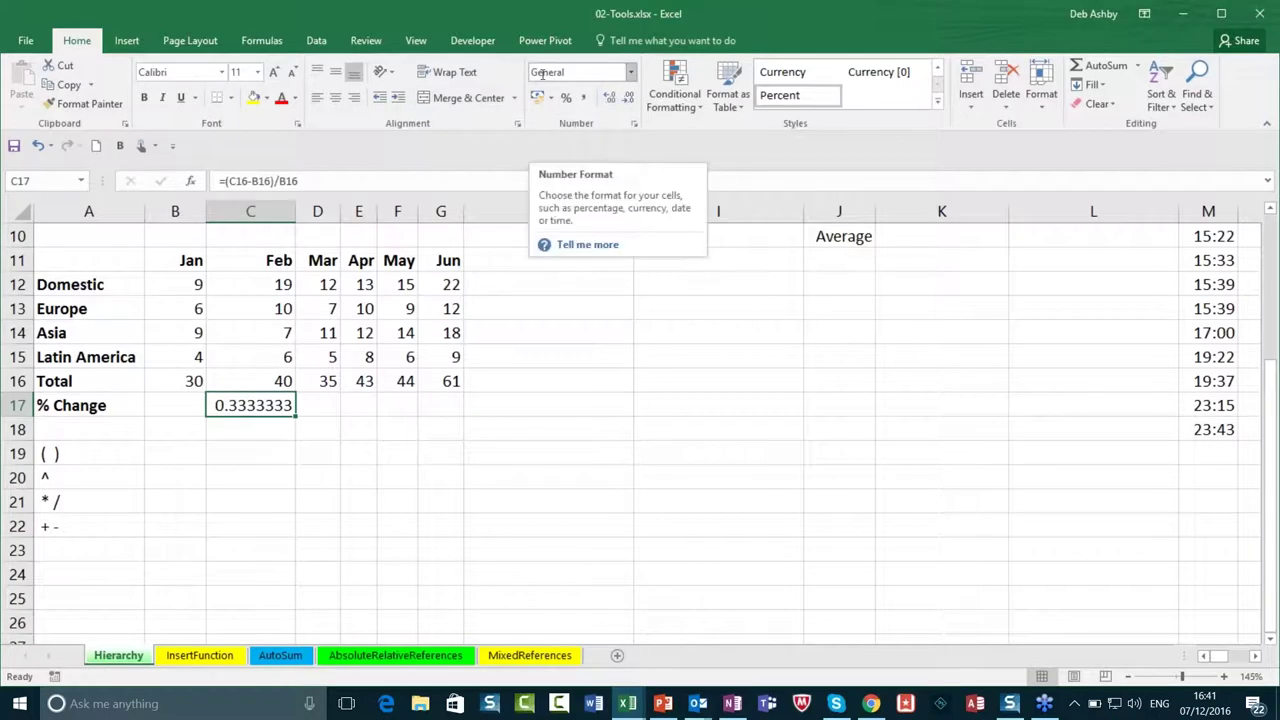
{"action": "left_click", "coordinate": [631, 72]}
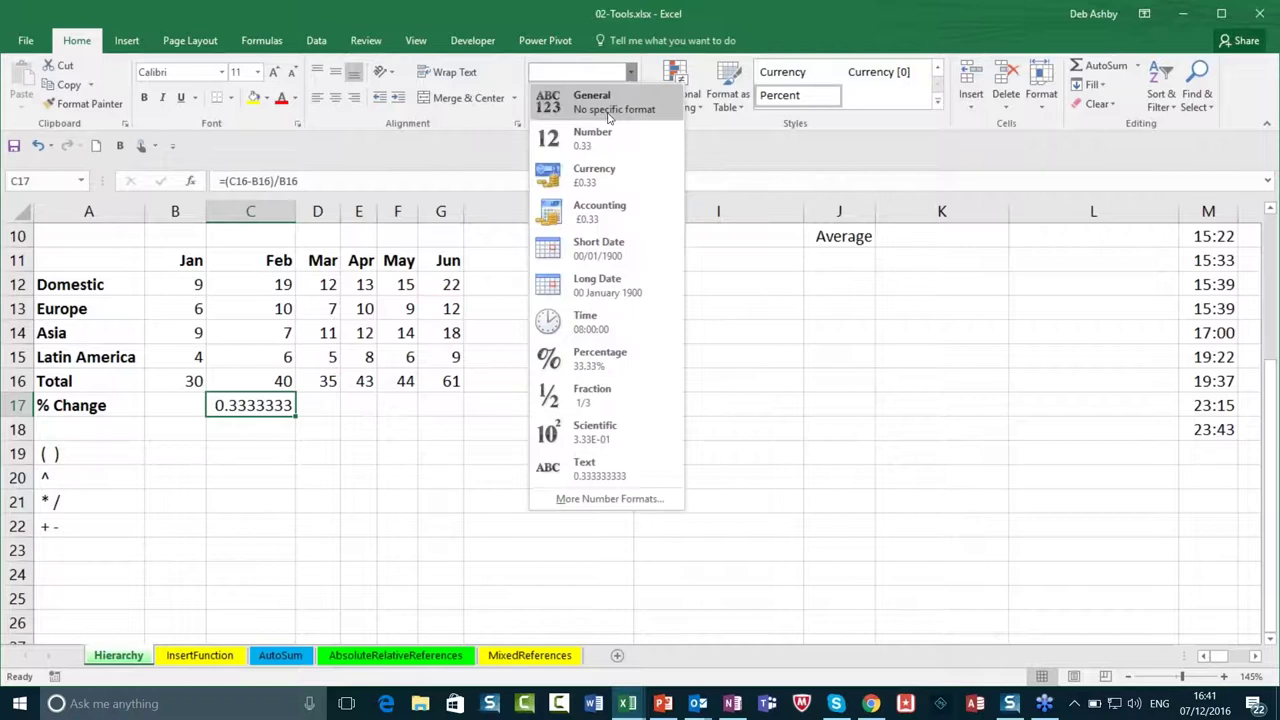
{"action": "left_click", "coordinate": [603, 361]}
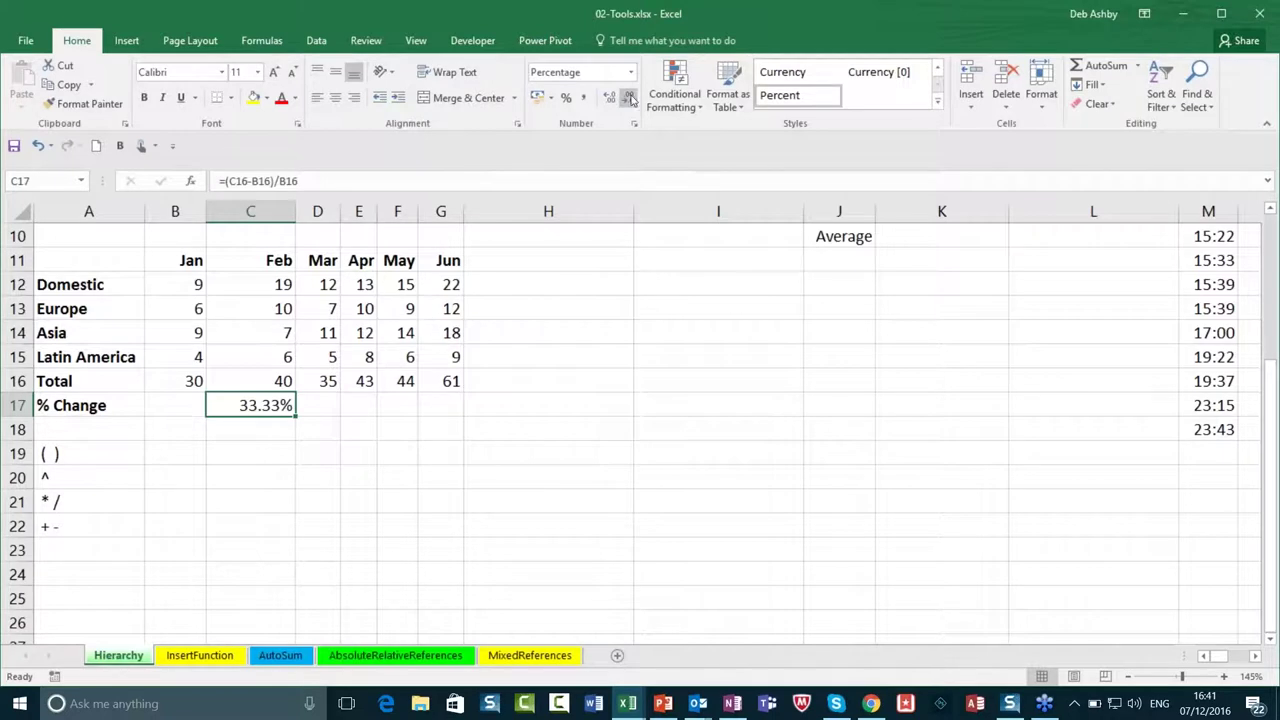
{"action": "left_click", "coordinate": [629, 98]}
{"action": "left_click", "coordinate": [629, 98]}
{"action": "double_click", "coordinate": [242, 405]}
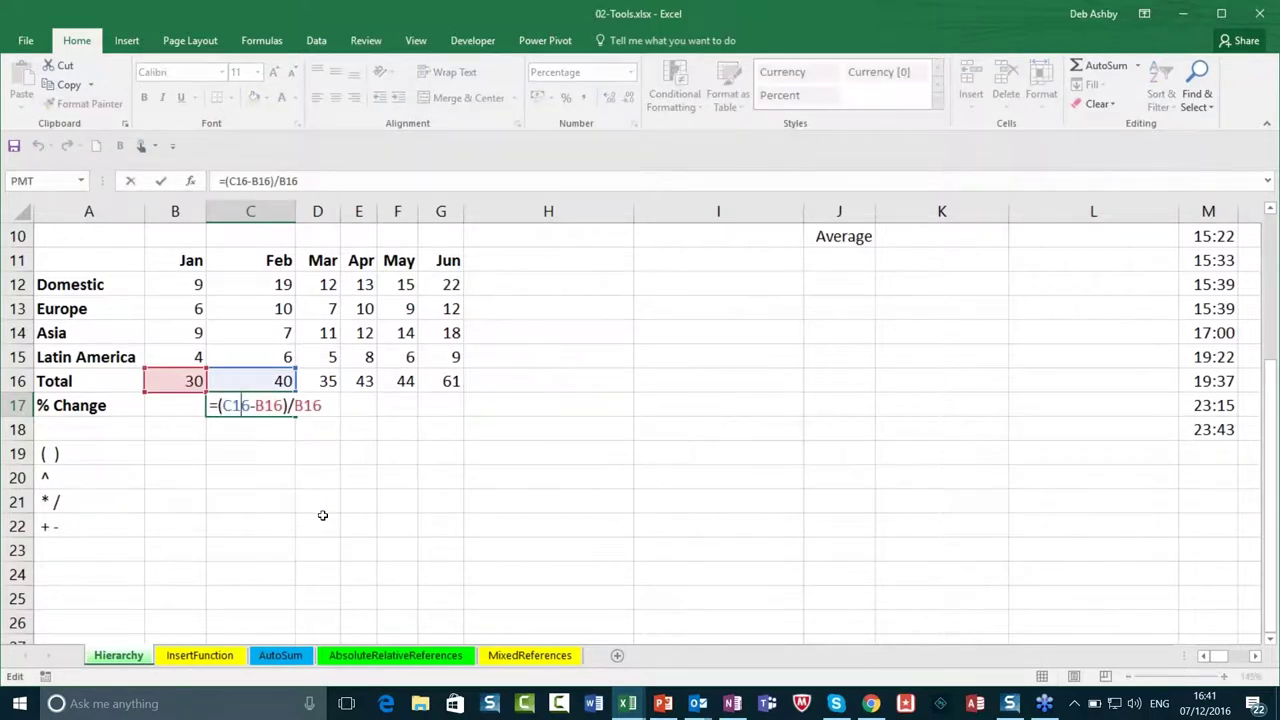
{"action": "left_click", "coordinate": [259, 452]}
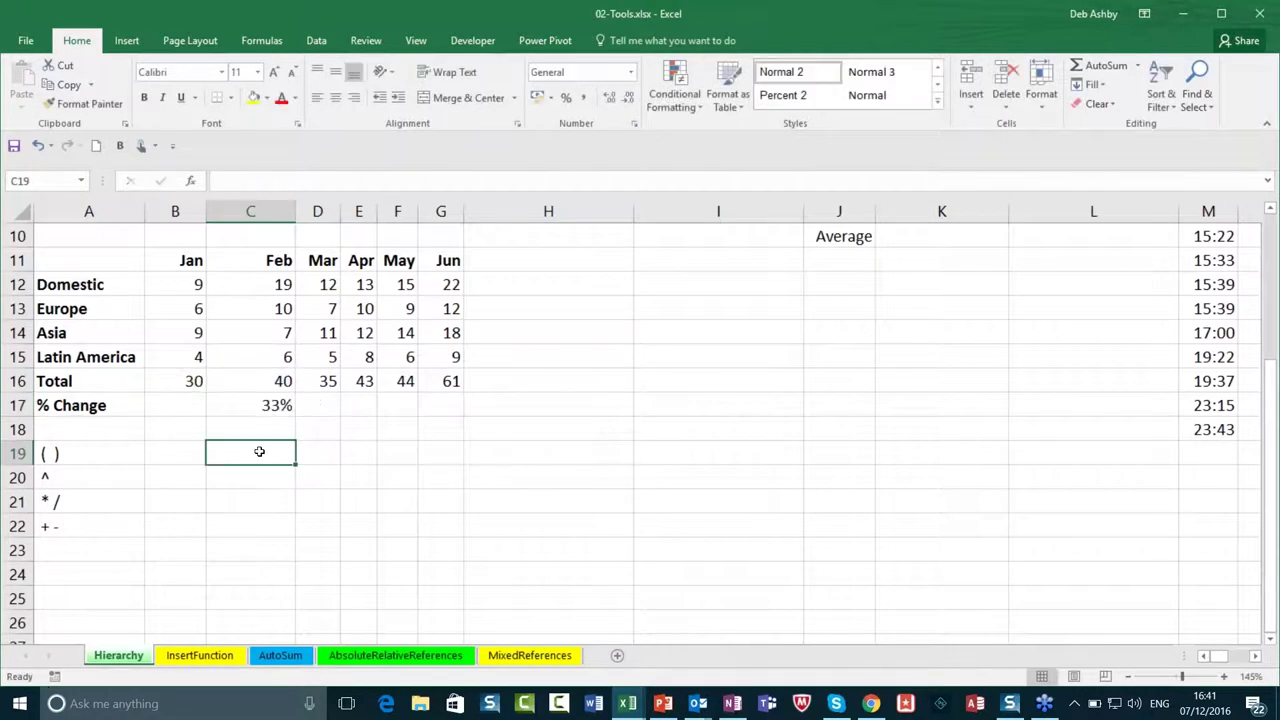
{"action": "left_click", "coordinate": [268, 405]}
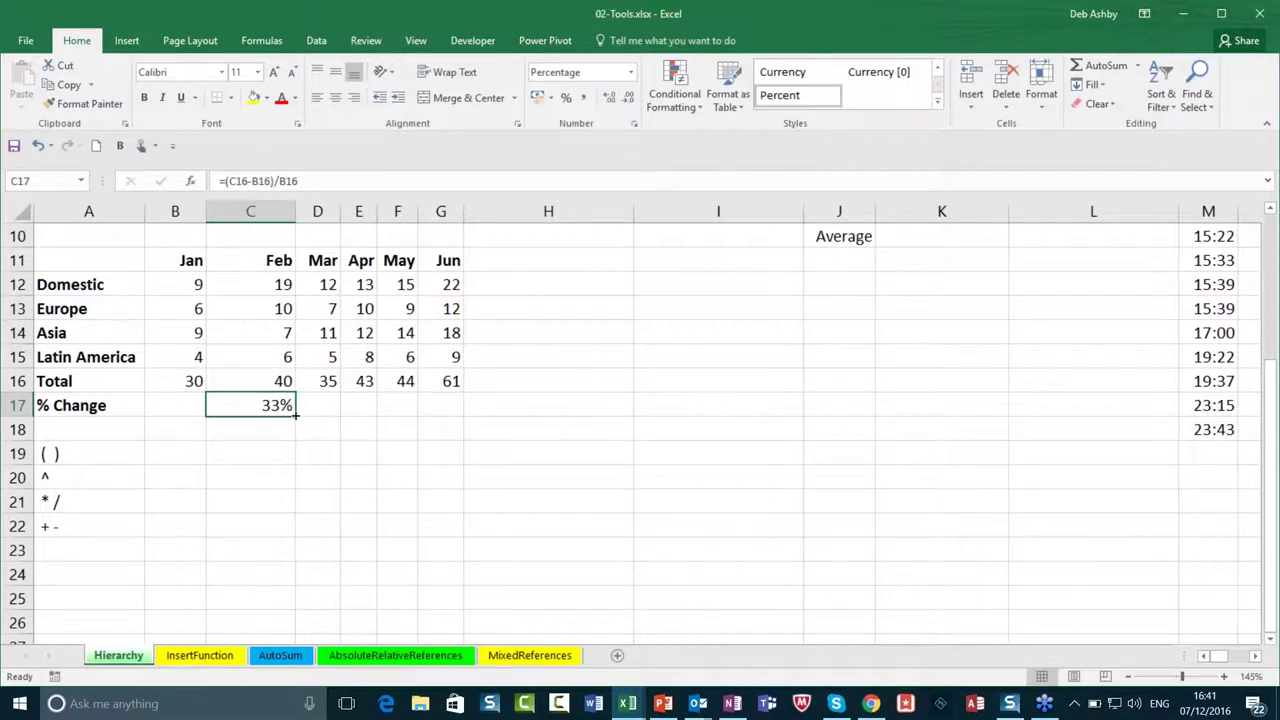
Fill C17's formula to G17 (-13%, 23%, 2%, 39%), check D17, and select A19:A22
{"action": "left_click_drag", "start_coordinate": [296, 414], "coordinate": [461, 423]}
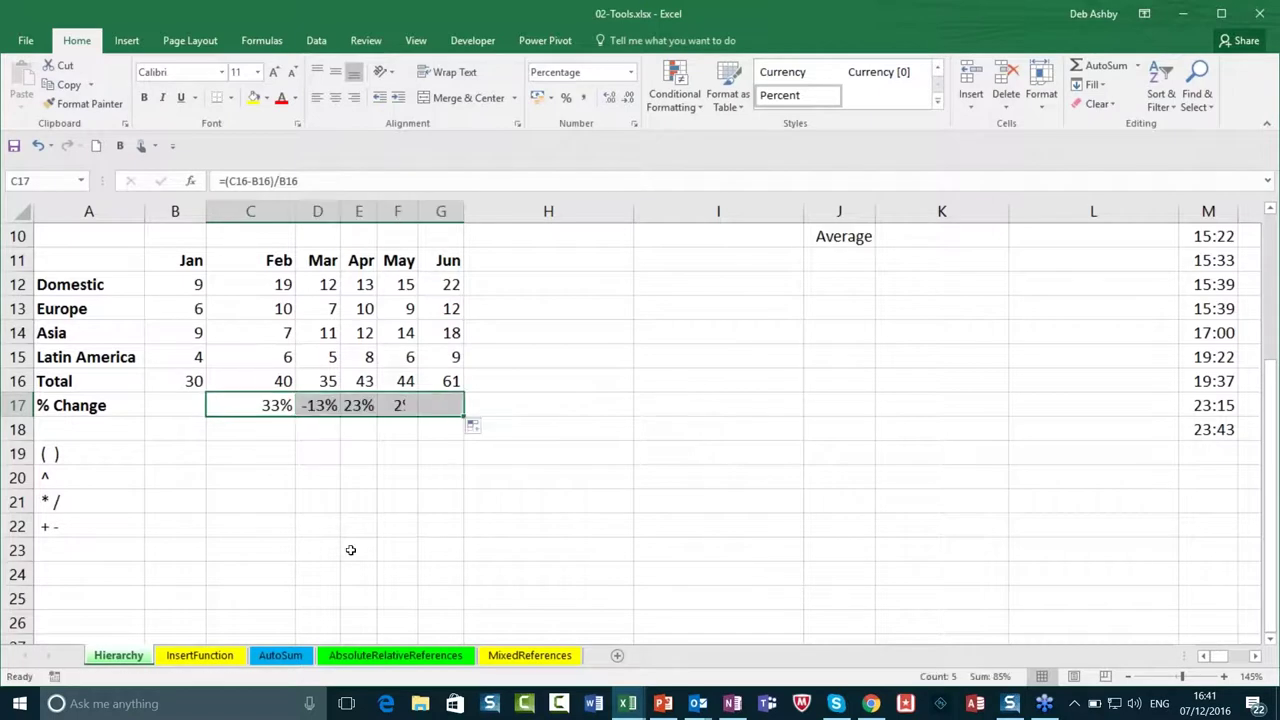
{"action": "left_click", "coordinate": [306, 452]}
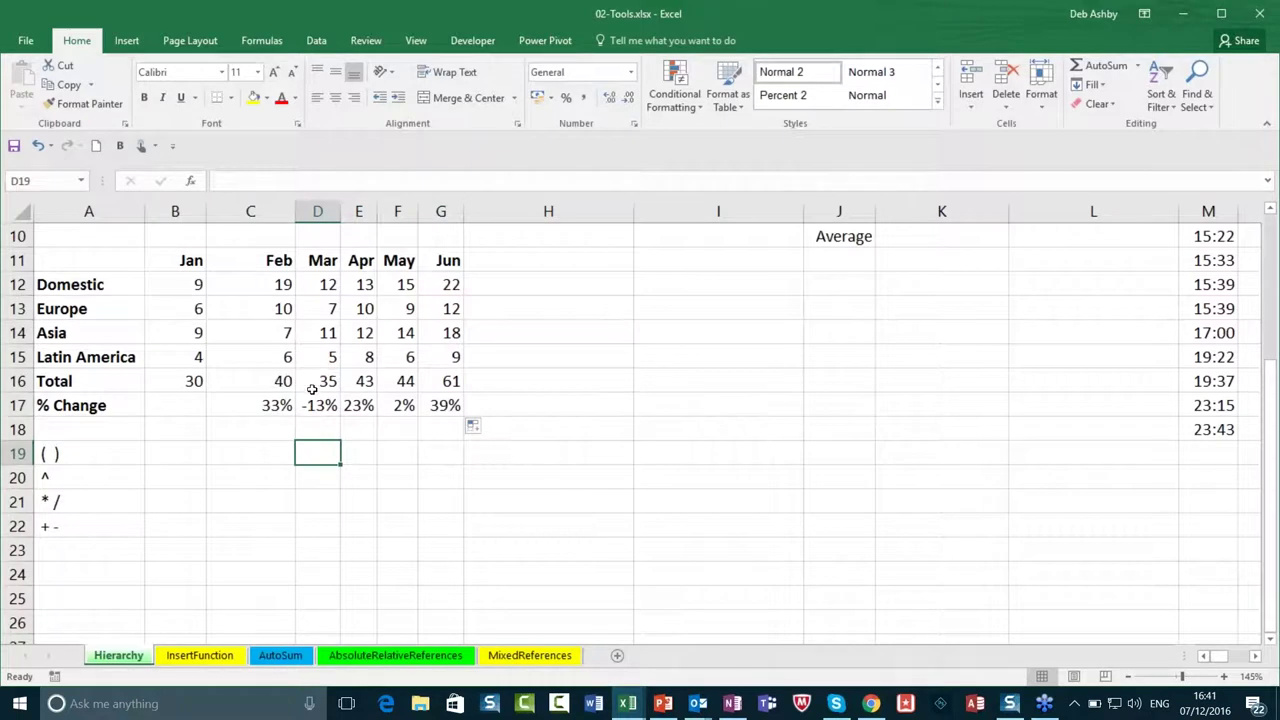
{"action": "left_click", "coordinate": [316, 403]}
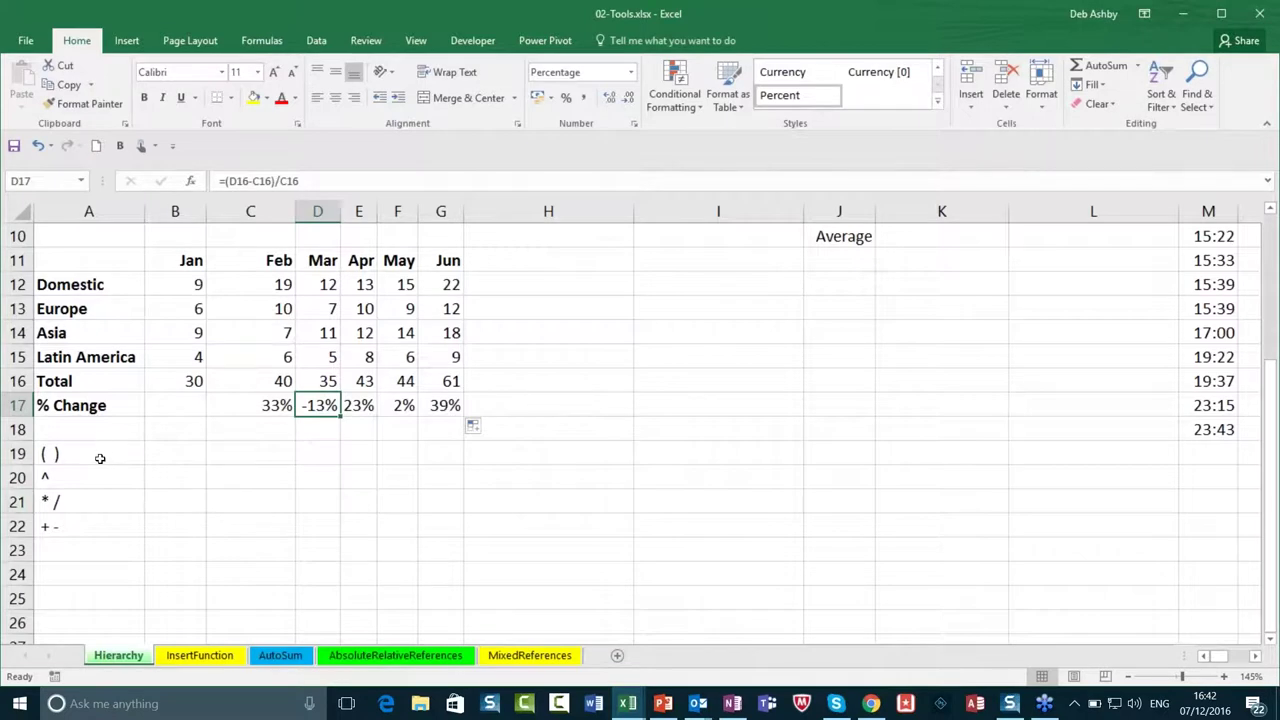
{"action": "mouse_move", "coordinate": [95, 454]}
{"action": "left_mouse_down"}
{"action": "mouse_move", "coordinate": [95, 539]}
{"action": "mouse_move", "coordinate": [112, 525]}
{"action": "left_mouse_up"}
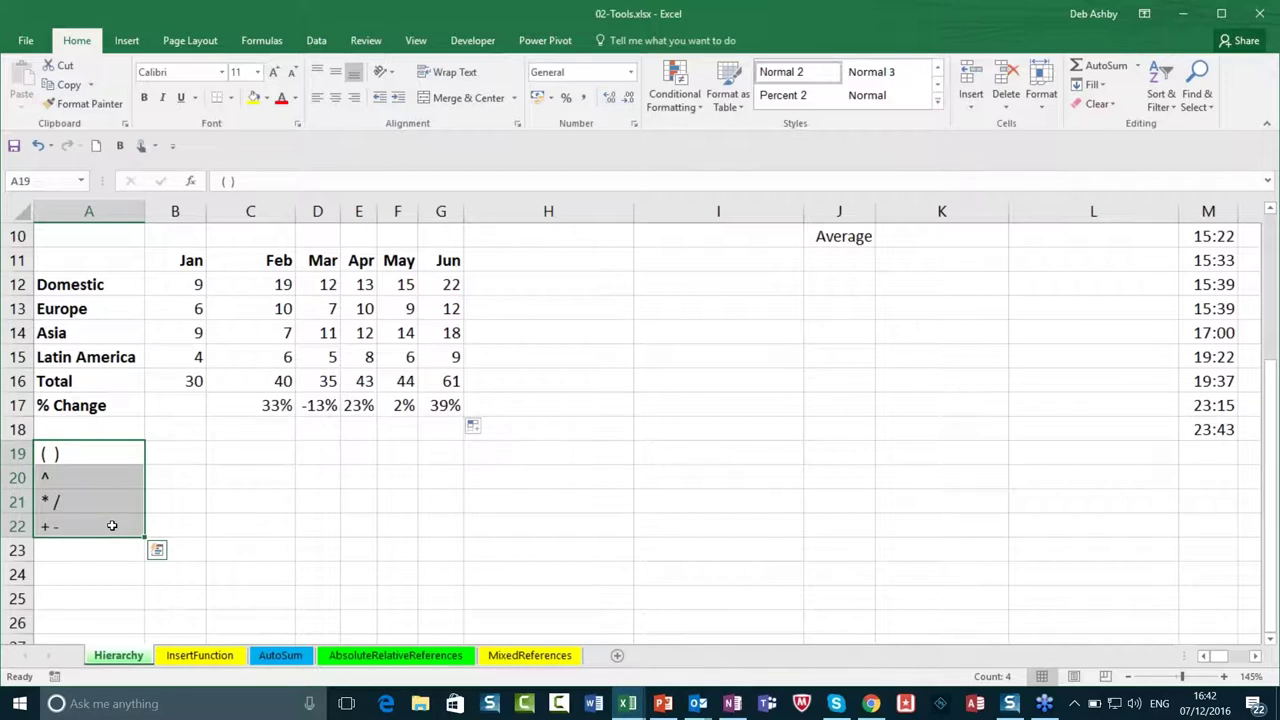
Select C20 beside the ^ operator and type = to begin a formula
{"action": "left_click", "coordinate": [336, 513]}
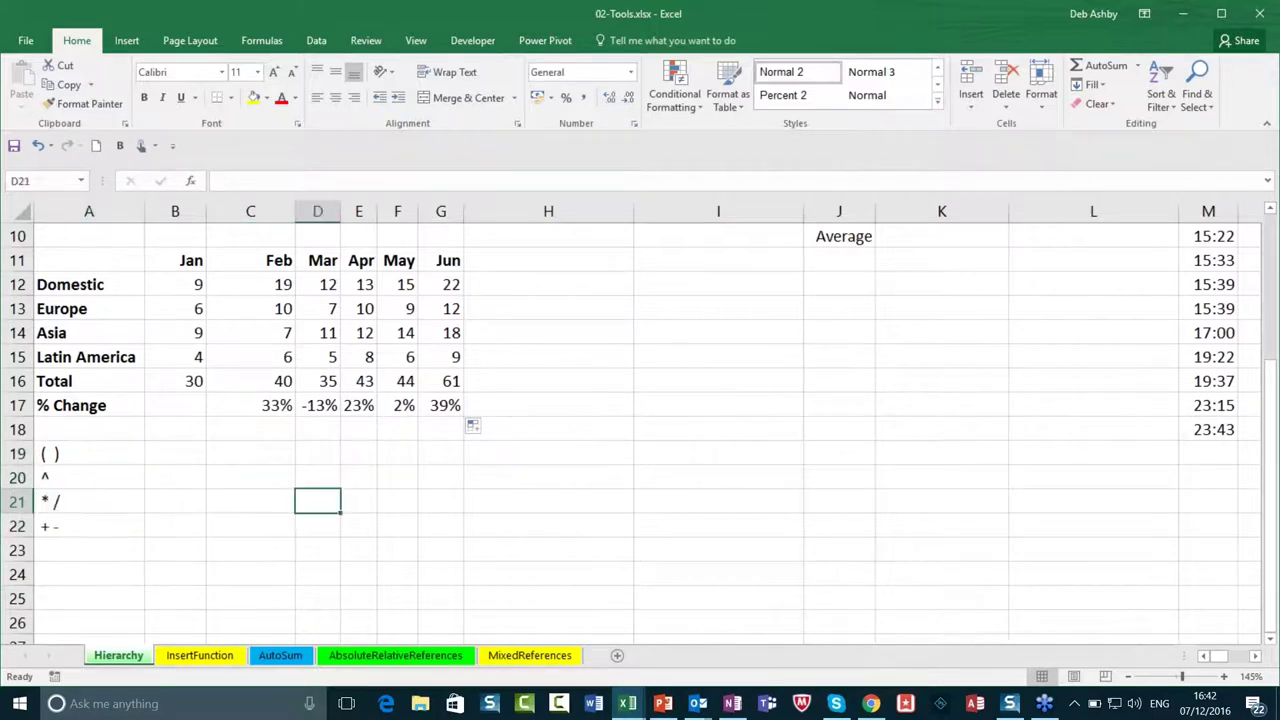
{"action": "left_click", "coordinate": [321, 451]}
{"action": "left_click", "coordinate": [251, 448]}
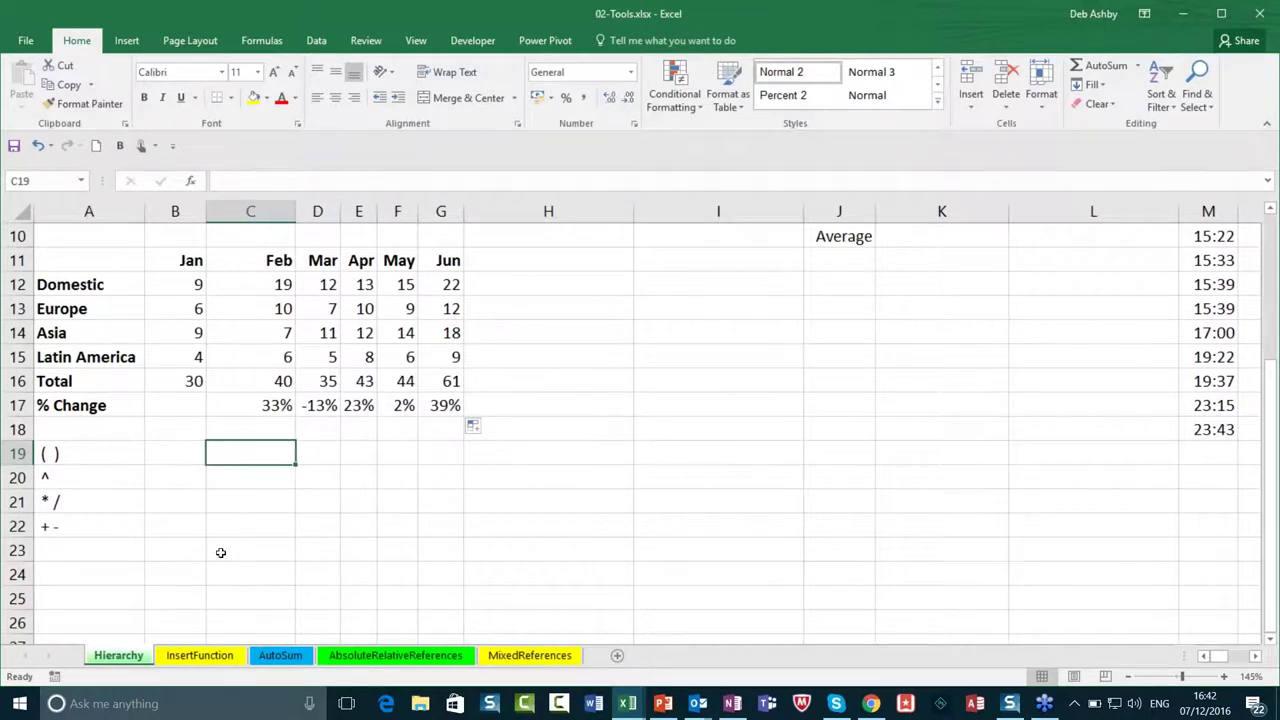
{"action": "left_click", "coordinate": [244, 476]}
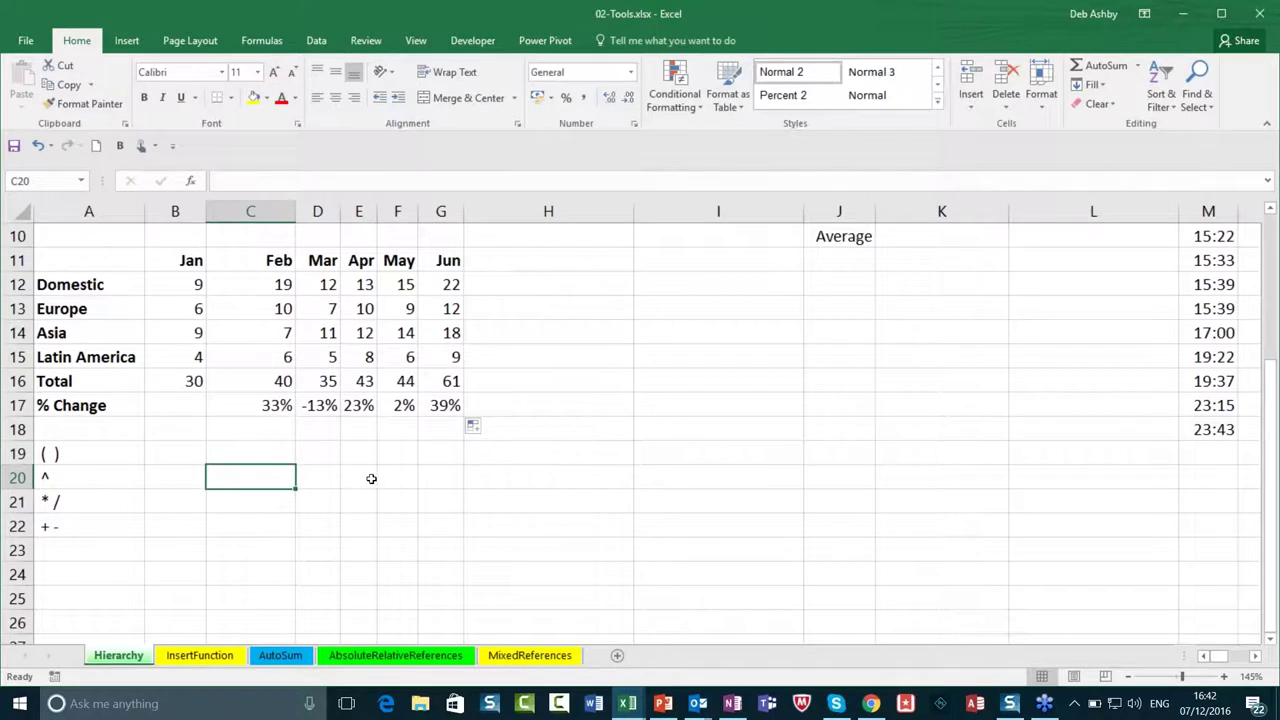
{"action": "left_click", "coordinate": [47, 479]}
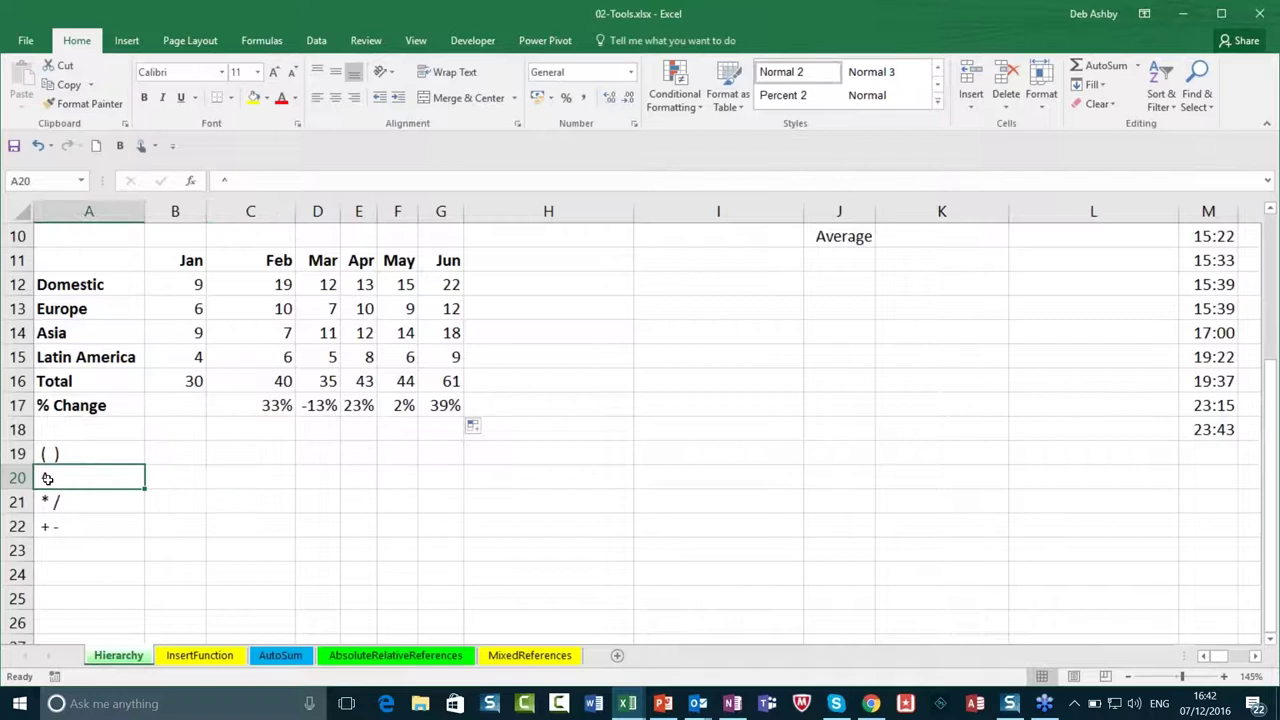
{"action": "left_click", "coordinate": [257, 474]}
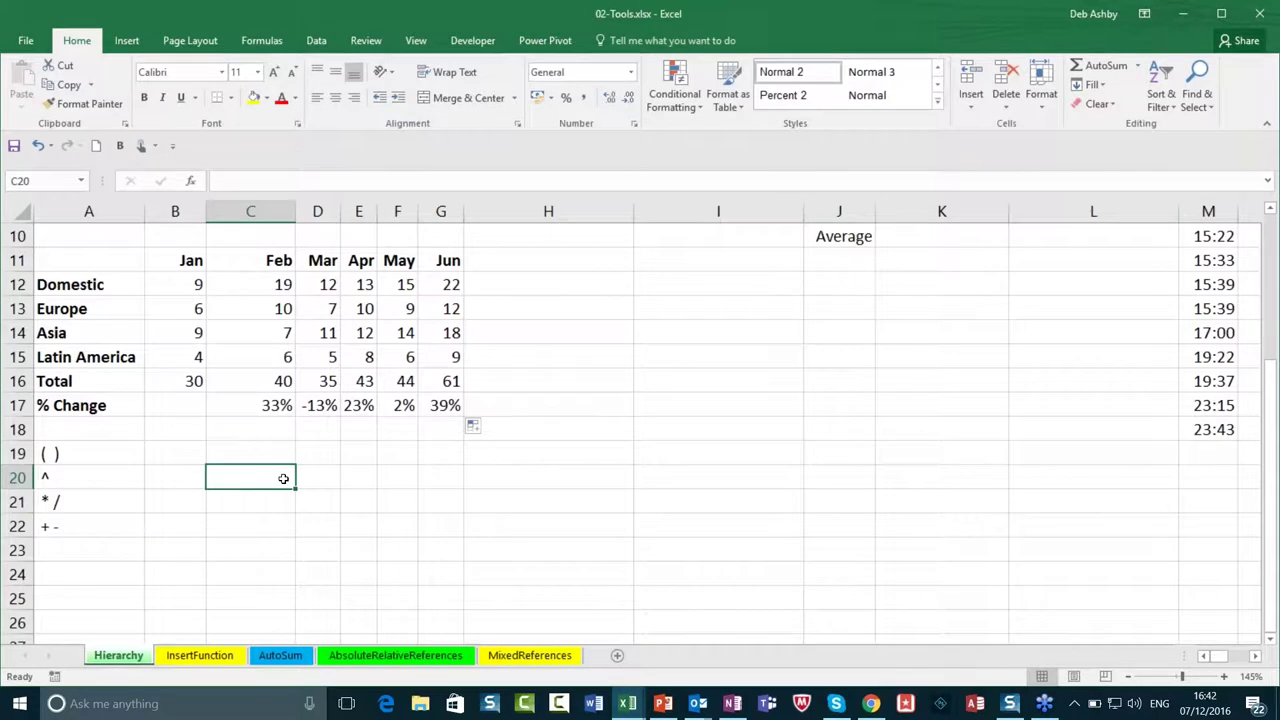
{"action": "type", "text": "="}
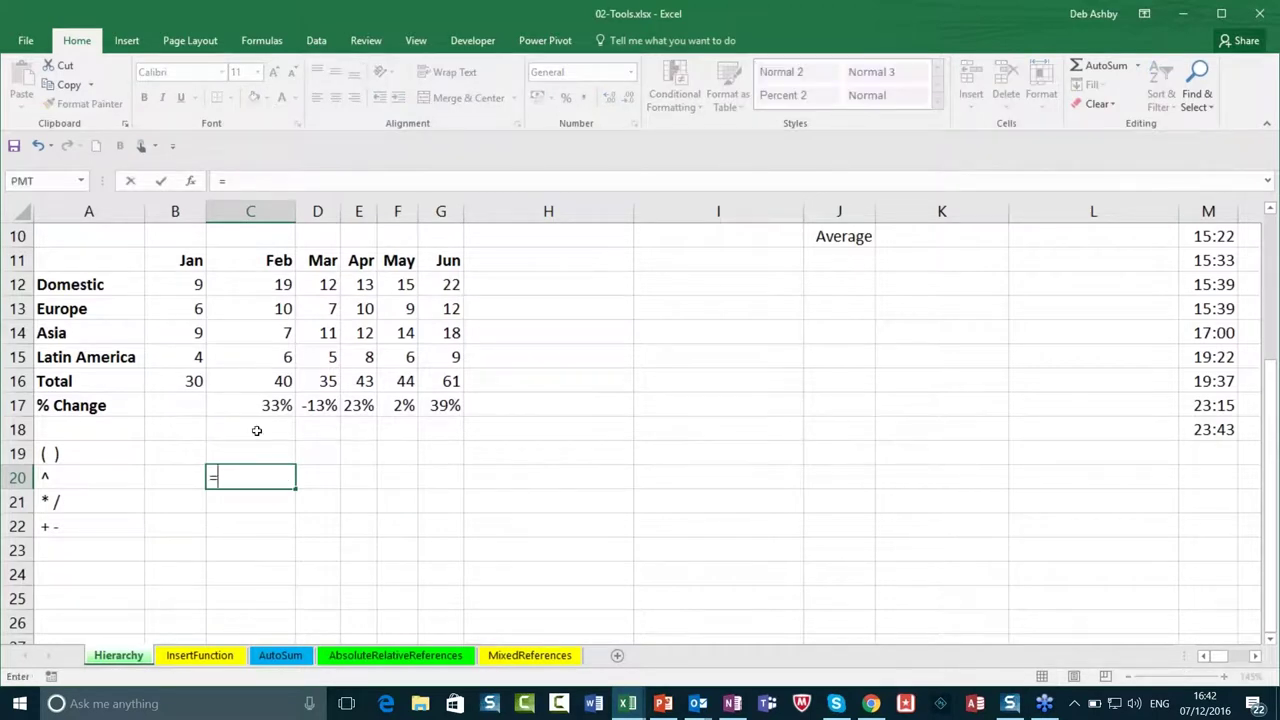
Complete C20 as =C15^2 to square Latin America's Feb value, giving 36
{"action": "left_click", "coordinate": [263, 357]}
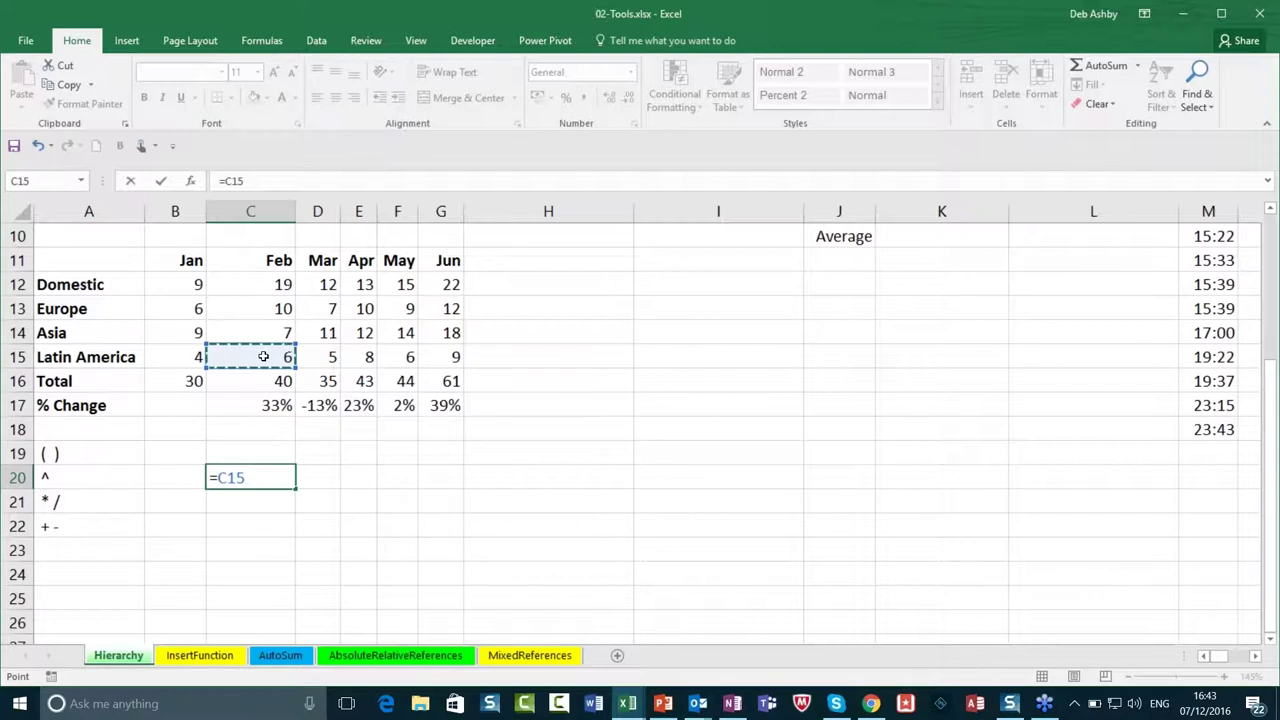
{"action": "type", "text": "^"}
{"action": "type", "text": "2"}
{"action": "key", "text": "Return"}
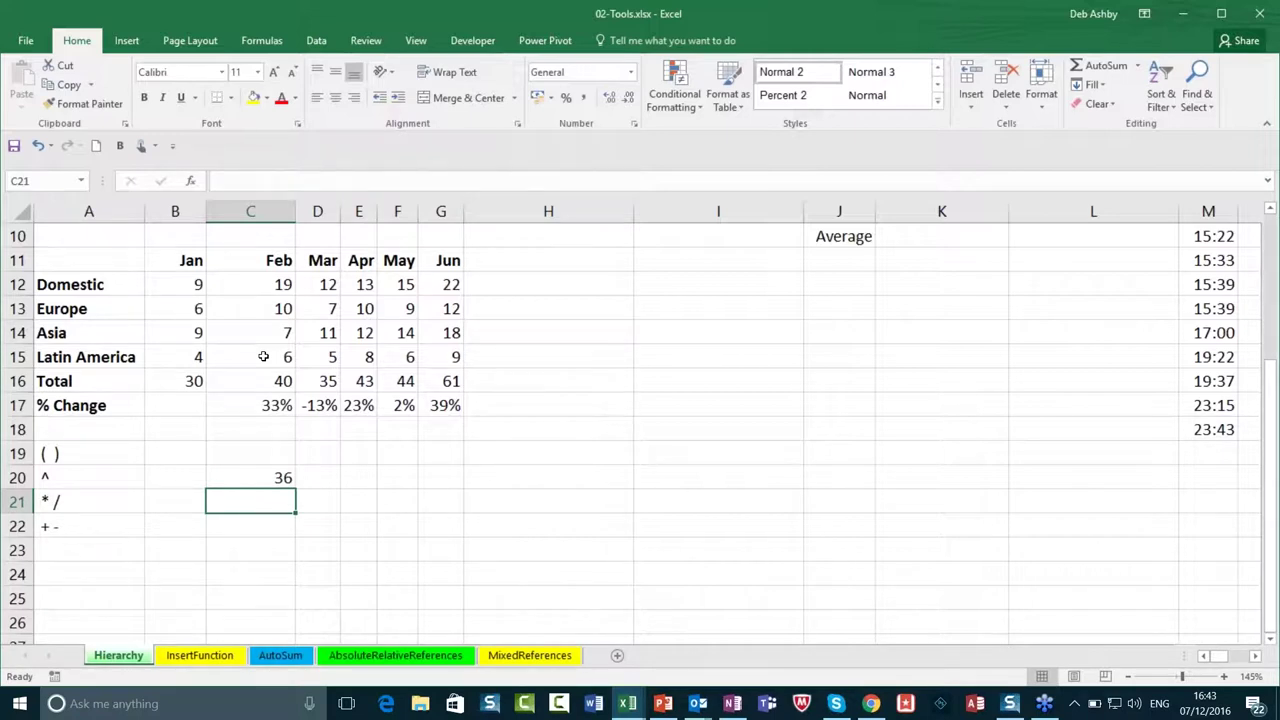
Enter =SQRT(C20) in C21 using the SQRT autocomplete so it returns 6
{"action": "type", "text": "="}
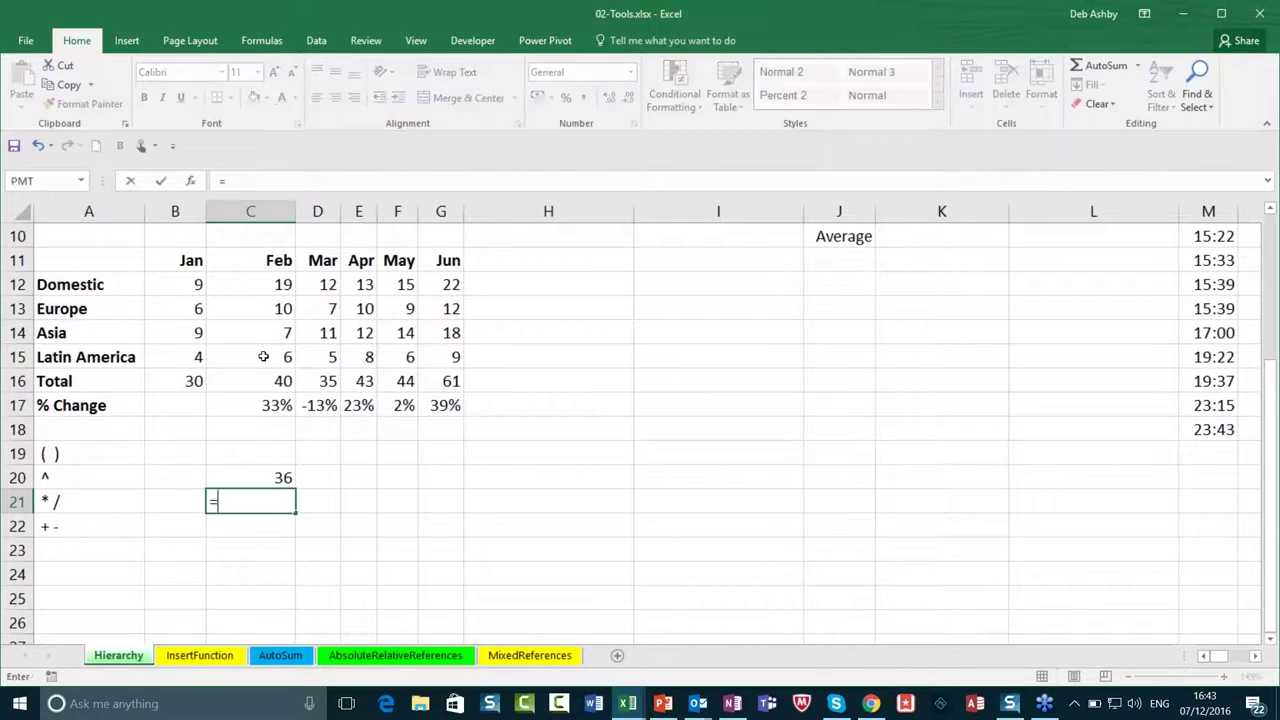
{"action": "type", "text": "sq"}
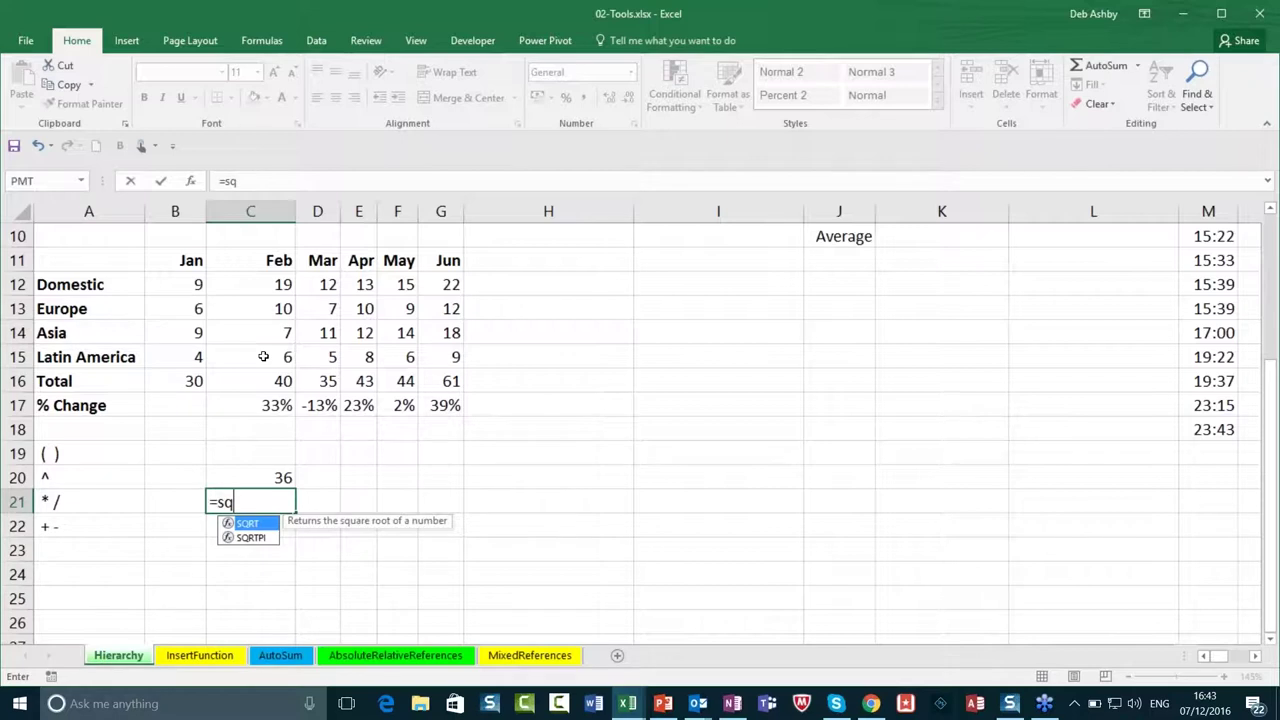
{"action": "double_click", "coordinate": [255, 524]}
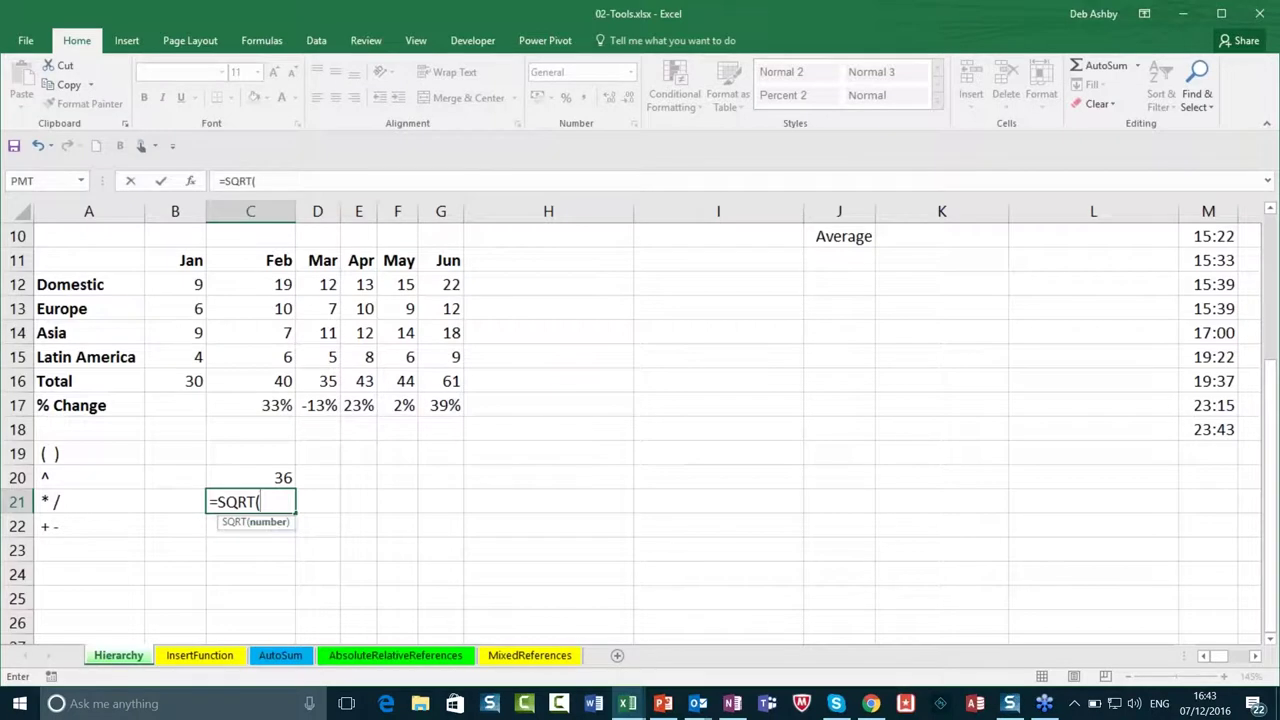
{"action": "left_click", "coordinate": [279, 476]}
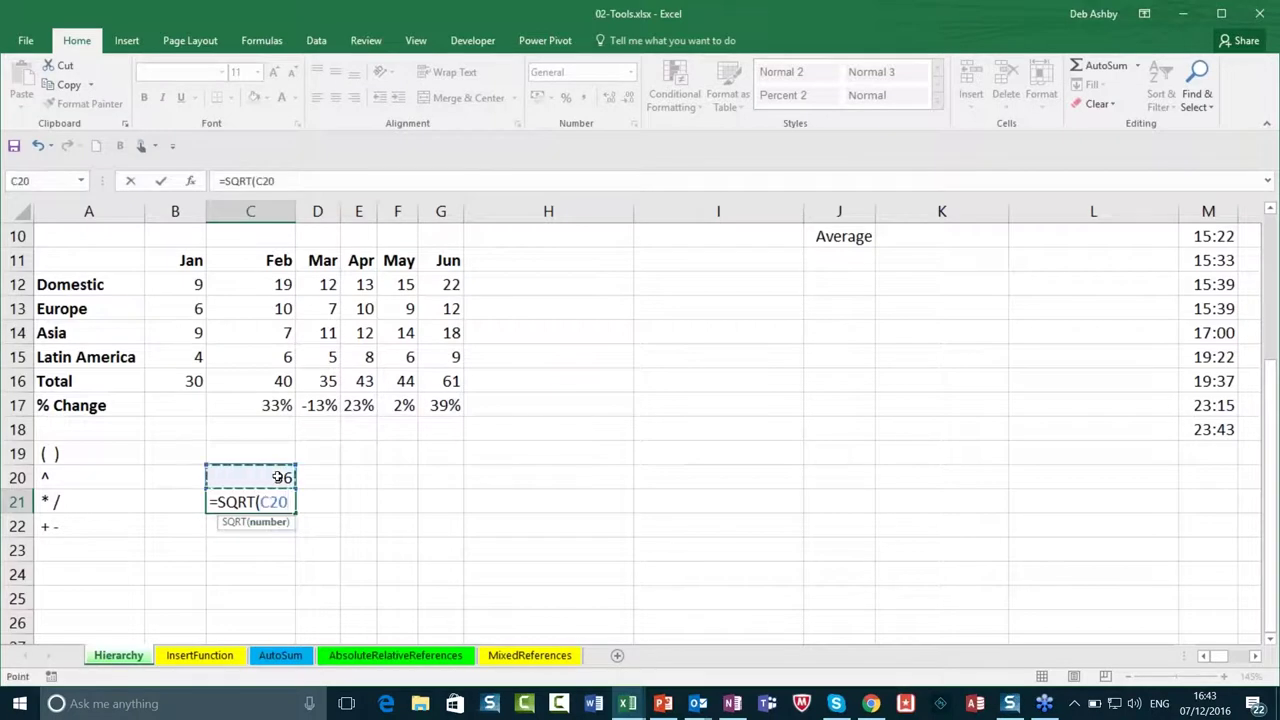
{"action": "type", "text": ")"}
{"action": "key", "text": "ctrl+Return"}
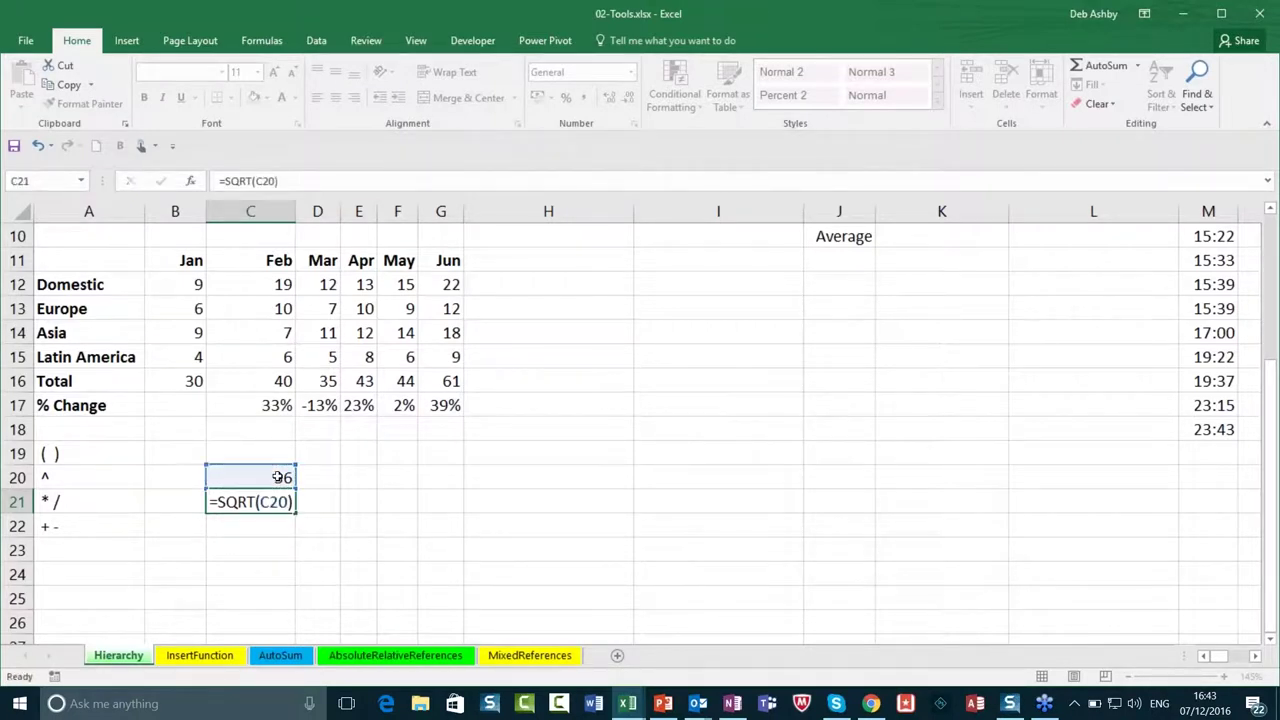
{"action": "key", "text": "Return"}
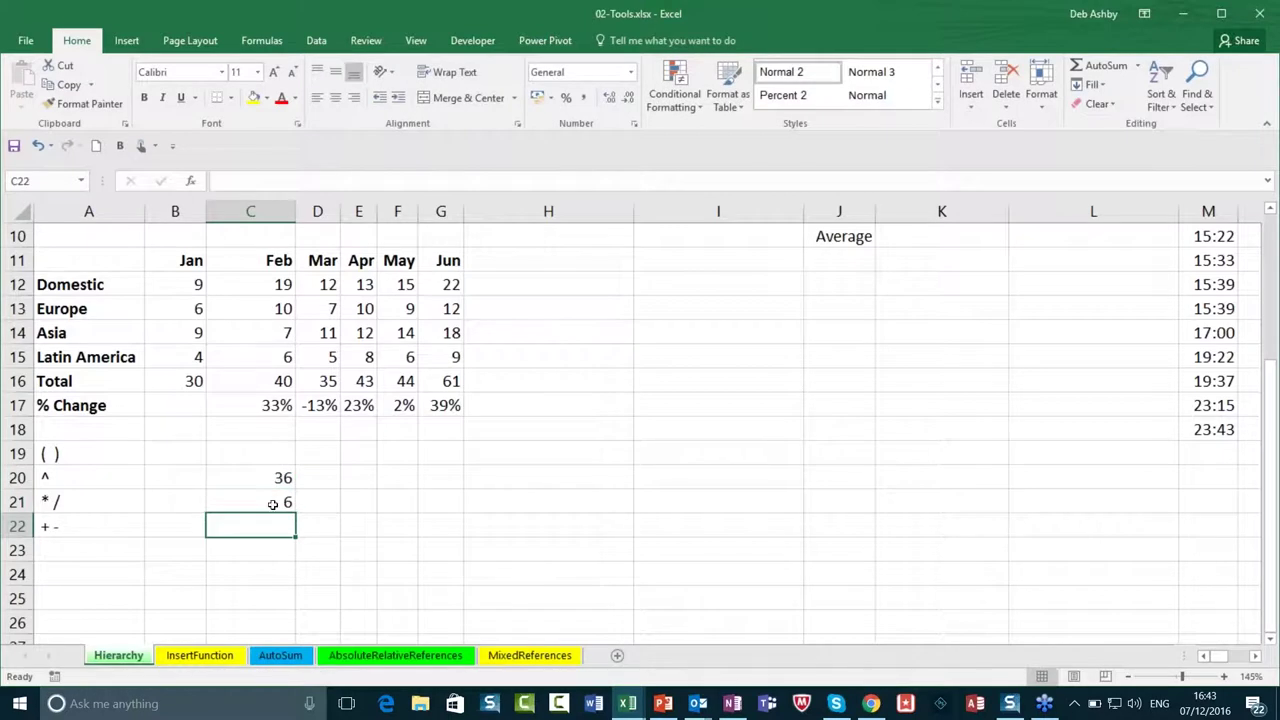
{"action": "left_click", "coordinate": [313, 476]}
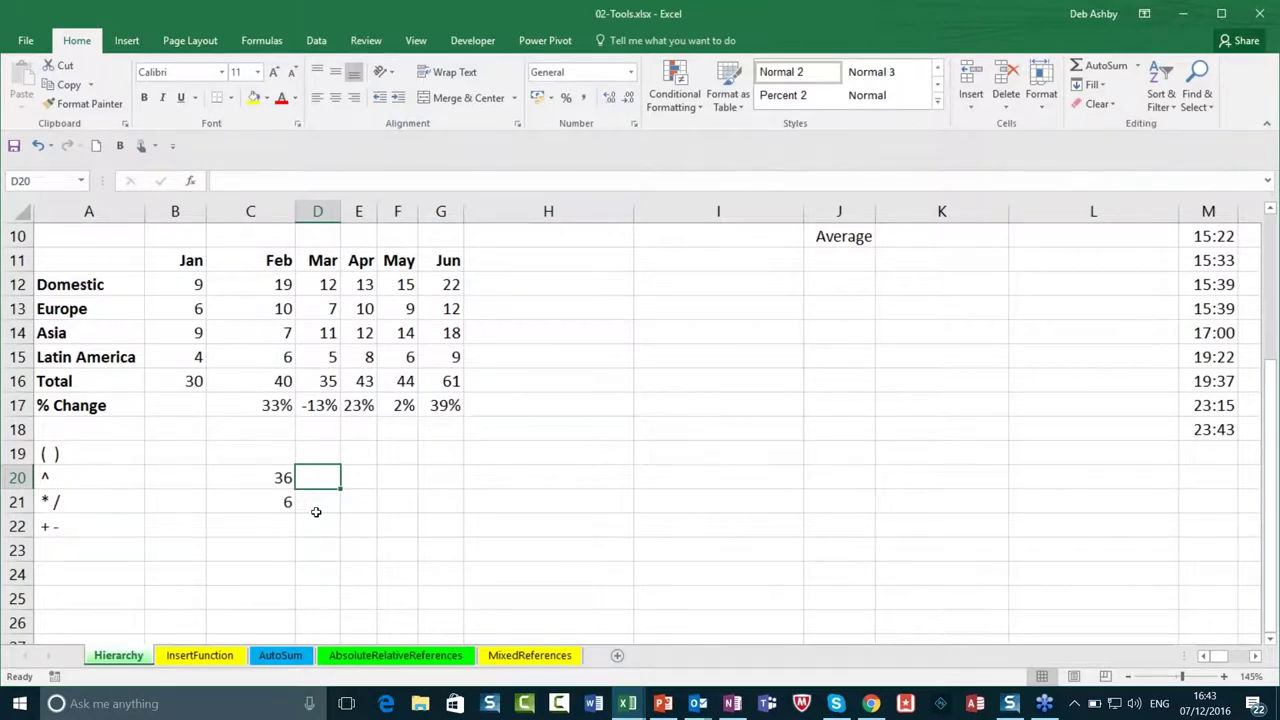
{"action": "left_click", "coordinate": [316, 509]}
{"action": "left_click", "coordinate": [78, 480]}
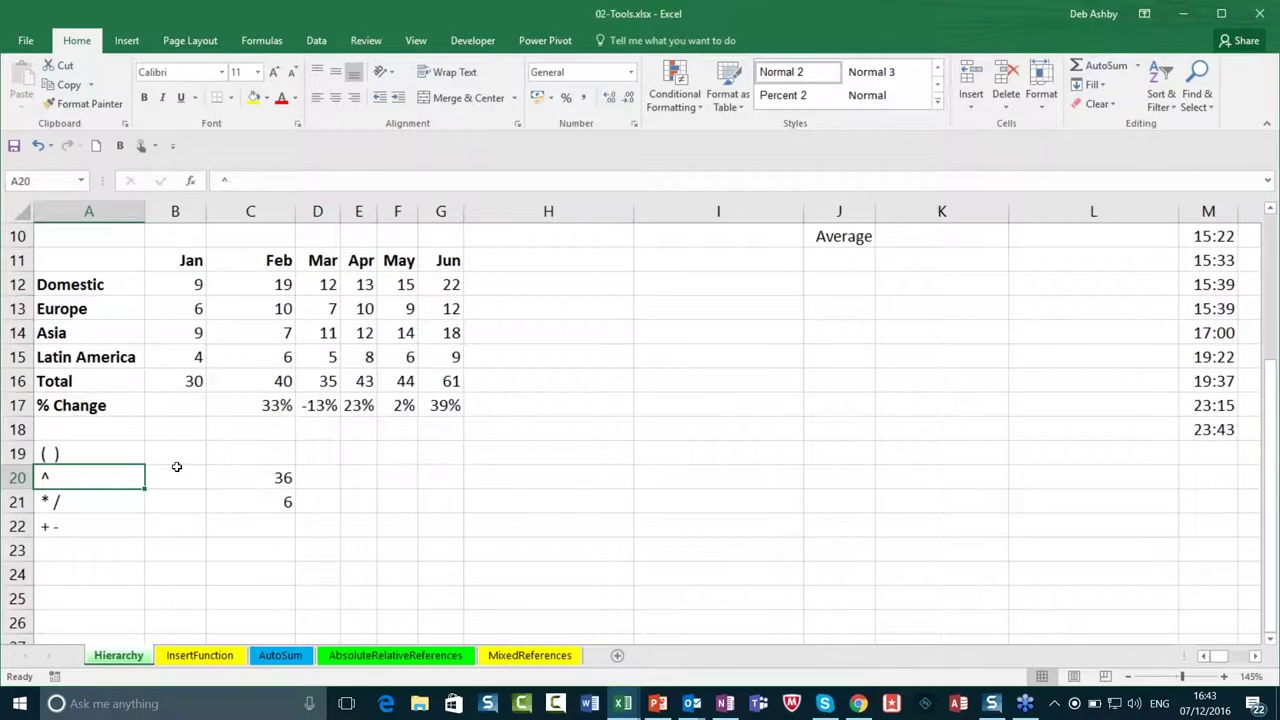
{"action": "left_click", "coordinate": [466, 453]}
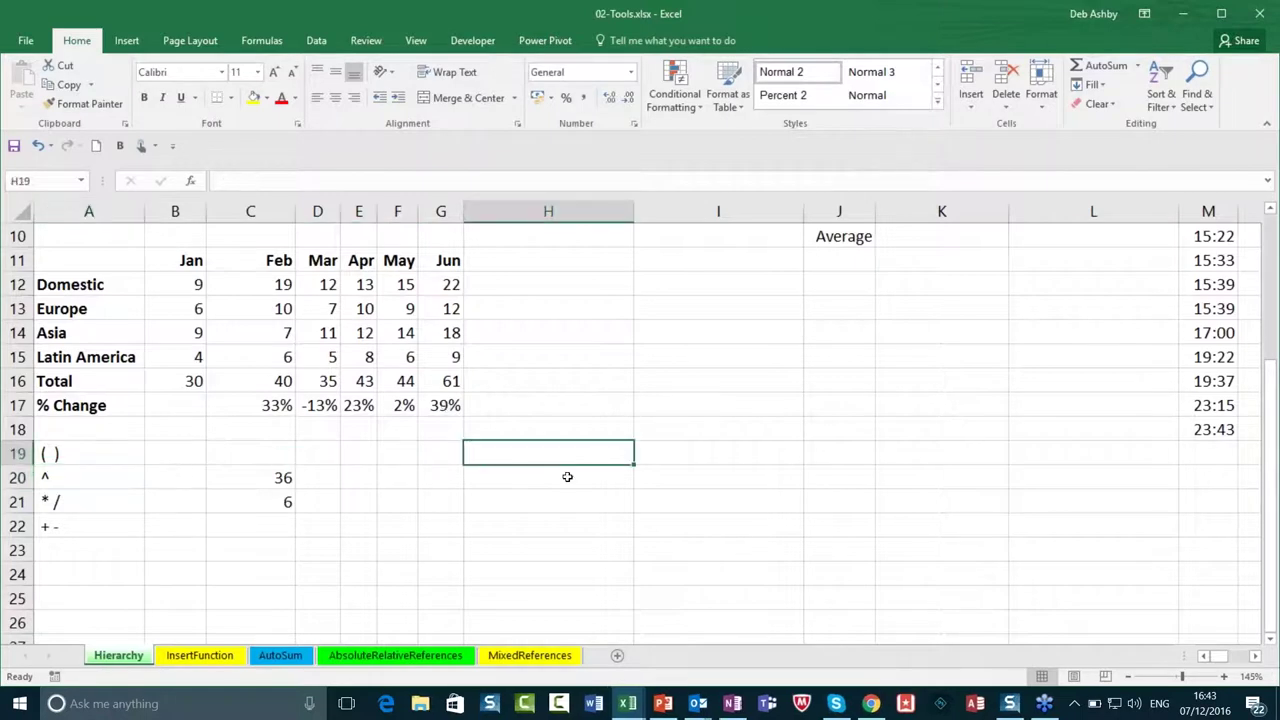
{"action": "left_click", "coordinate": [566, 496]}
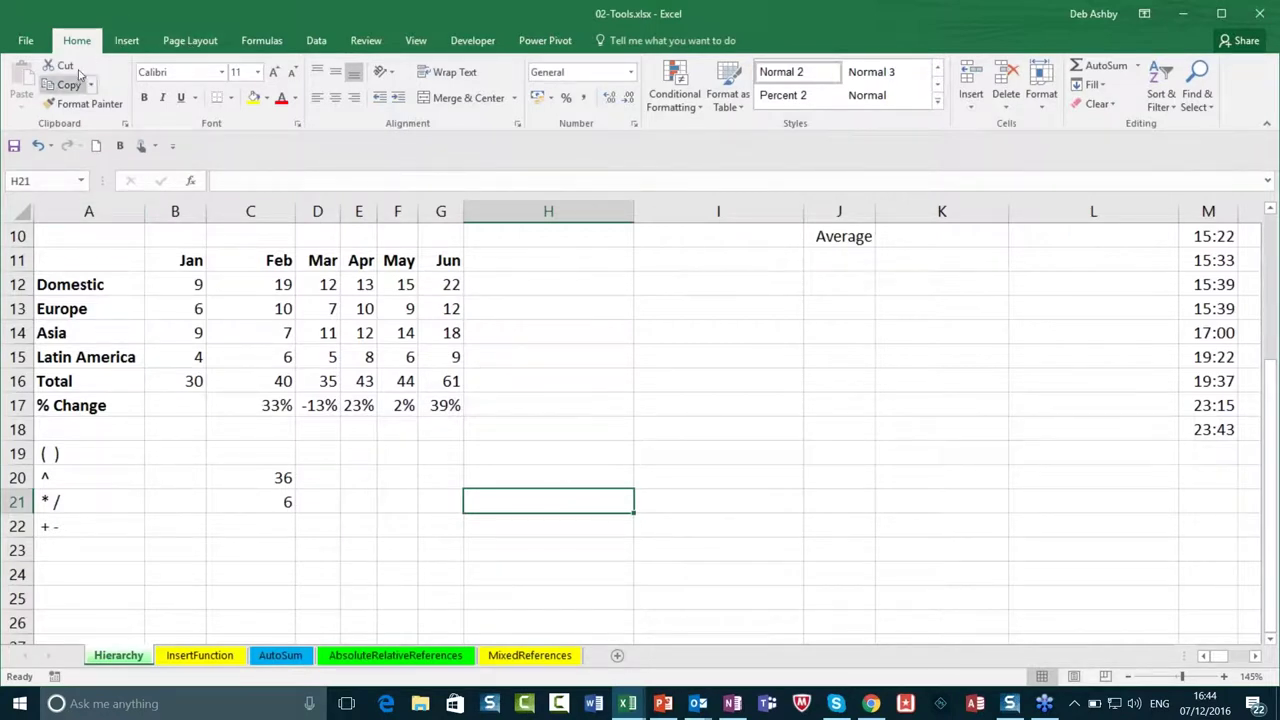
On the Formulas tab, browse the Financial, Logical and Text function lists
{"action": "left_click", "coordinate": [262, 41]}
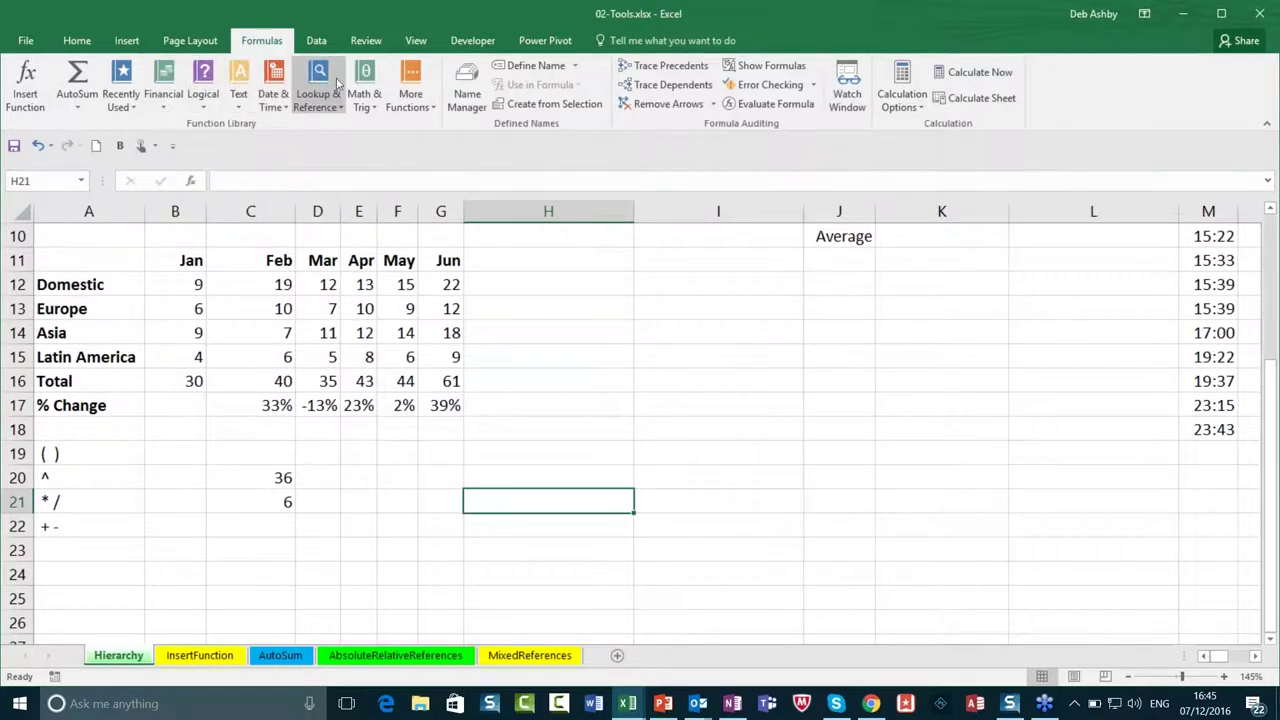
{"action": "left_click", "coordinate": [166, 100]}
{"action": "mouse_move", "coordinate": [269, 159]}
{"action": "left_mouse_down"}
{"action": "mouse_move", "coordinate": [269, 402]}
{"action": "mouse_move", "coordinate": [269, 150]}
{"action": "left_mouse_up"}
{"action": "key", "text": "Escape"}
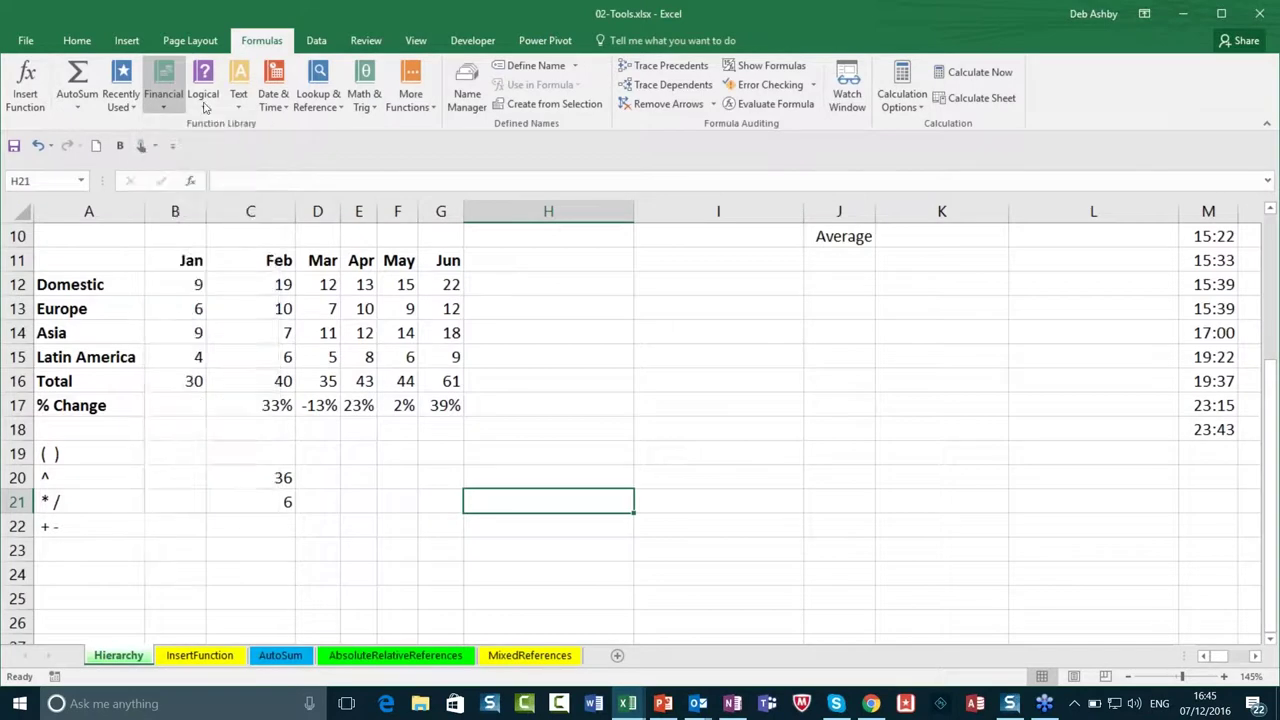
{"action": "left_click", "coordinate": [205, 100]}
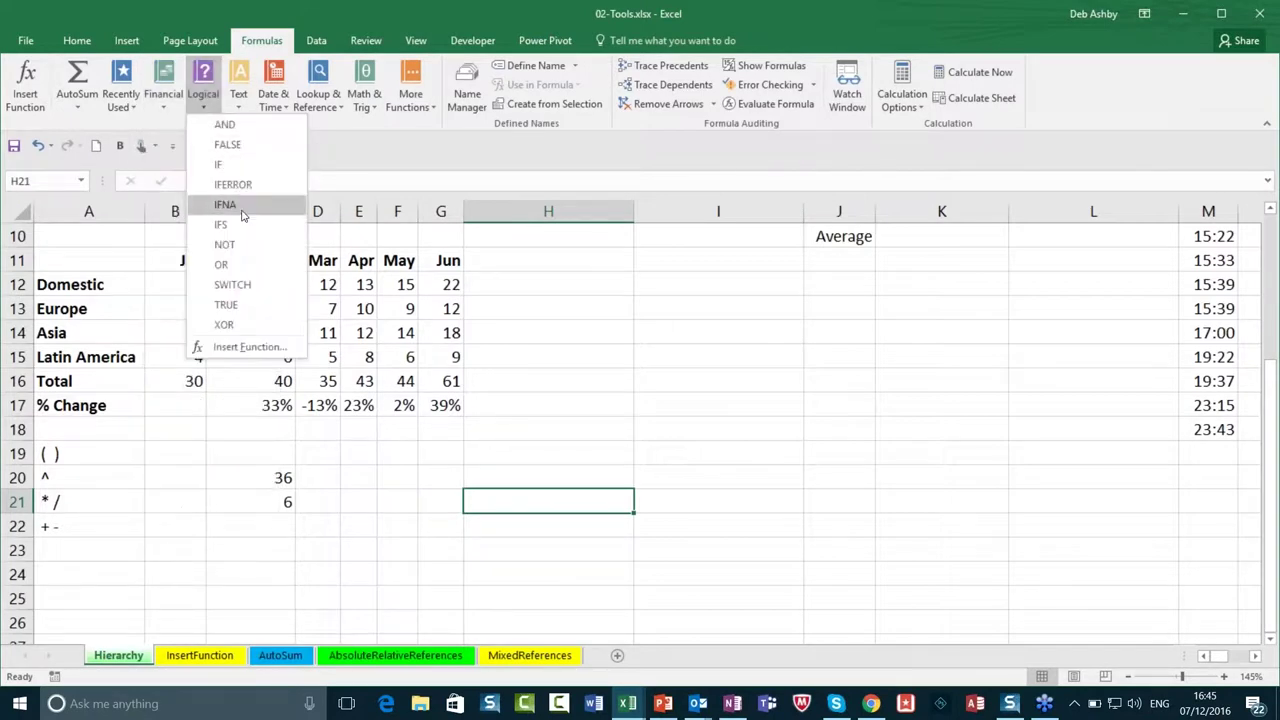
{"action": "left_click", "coordinate": [236, 100]}
{"action": "left_click", "coordinate": [238, 100]}
{"action": "left_click", "coordinate": [284, 103]}
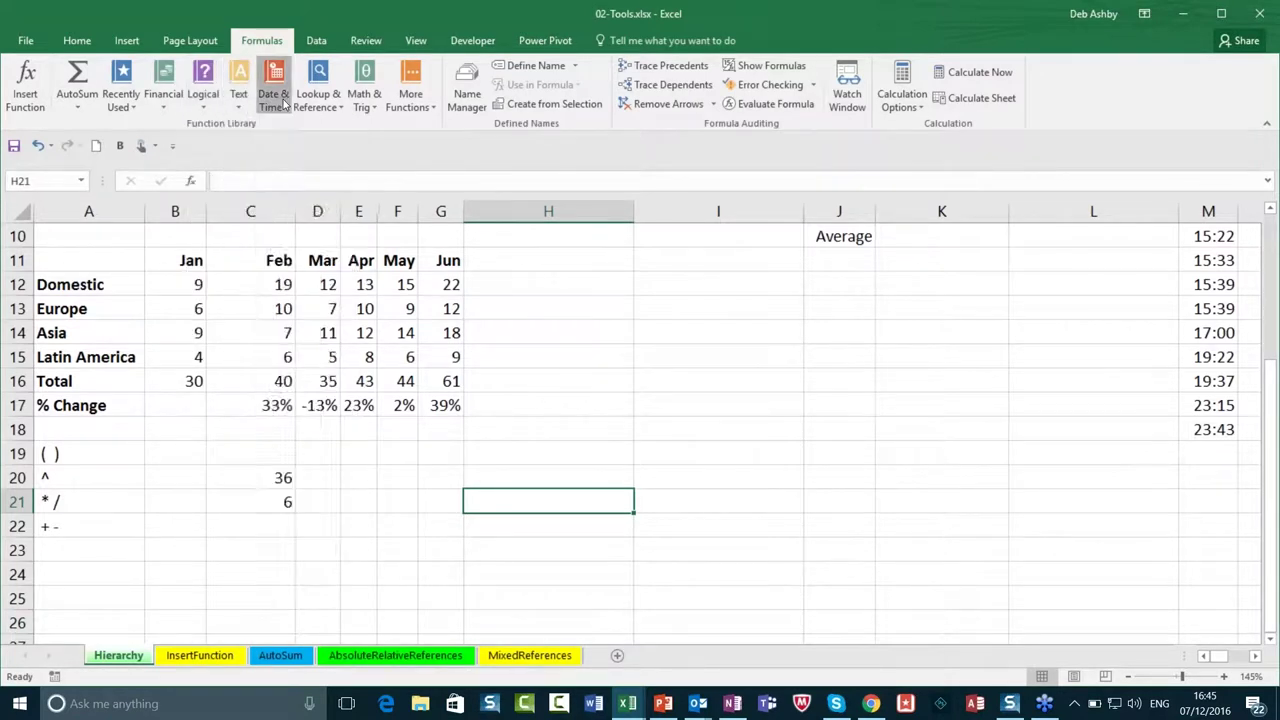
Browse the Date & Time, Lookup & Reference and More Functions categories, then show Recently Used
{"action": "left_click", "coordinate": [330, 107]}
{"action": "left_click", "coordinate": [330, 107]}
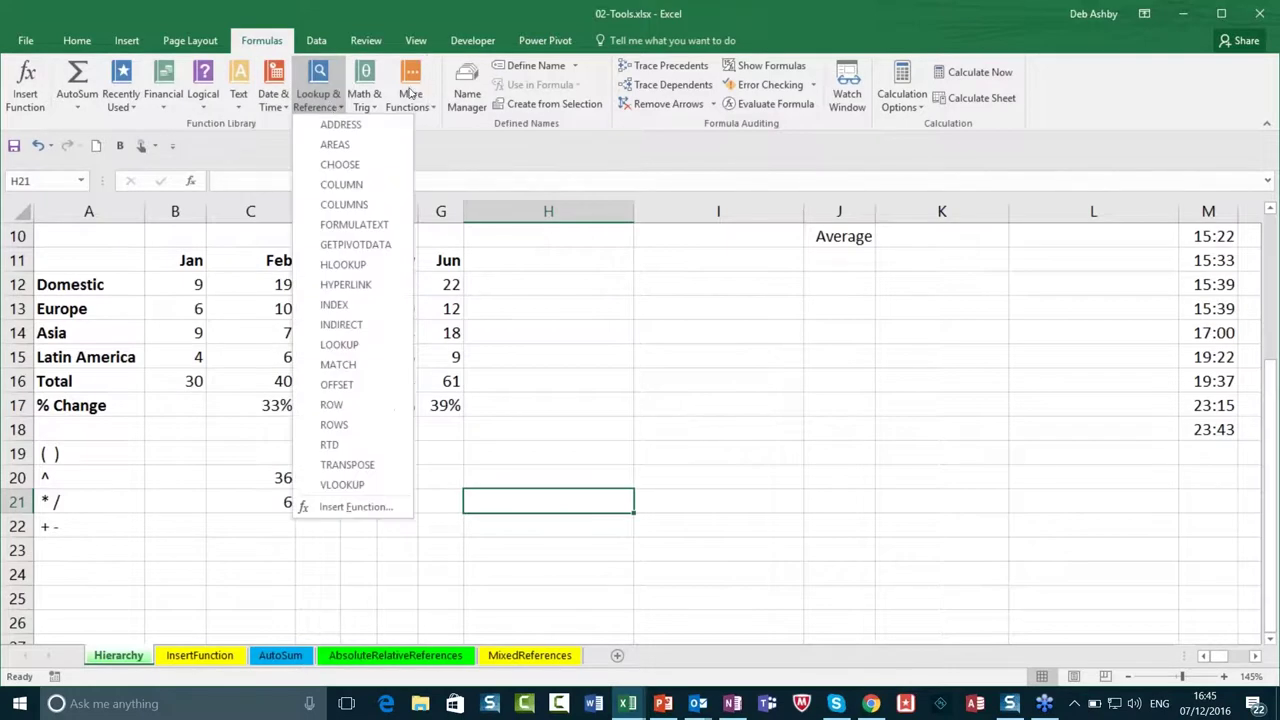
{"action": "left_click", "coordinate": [424, 107]}
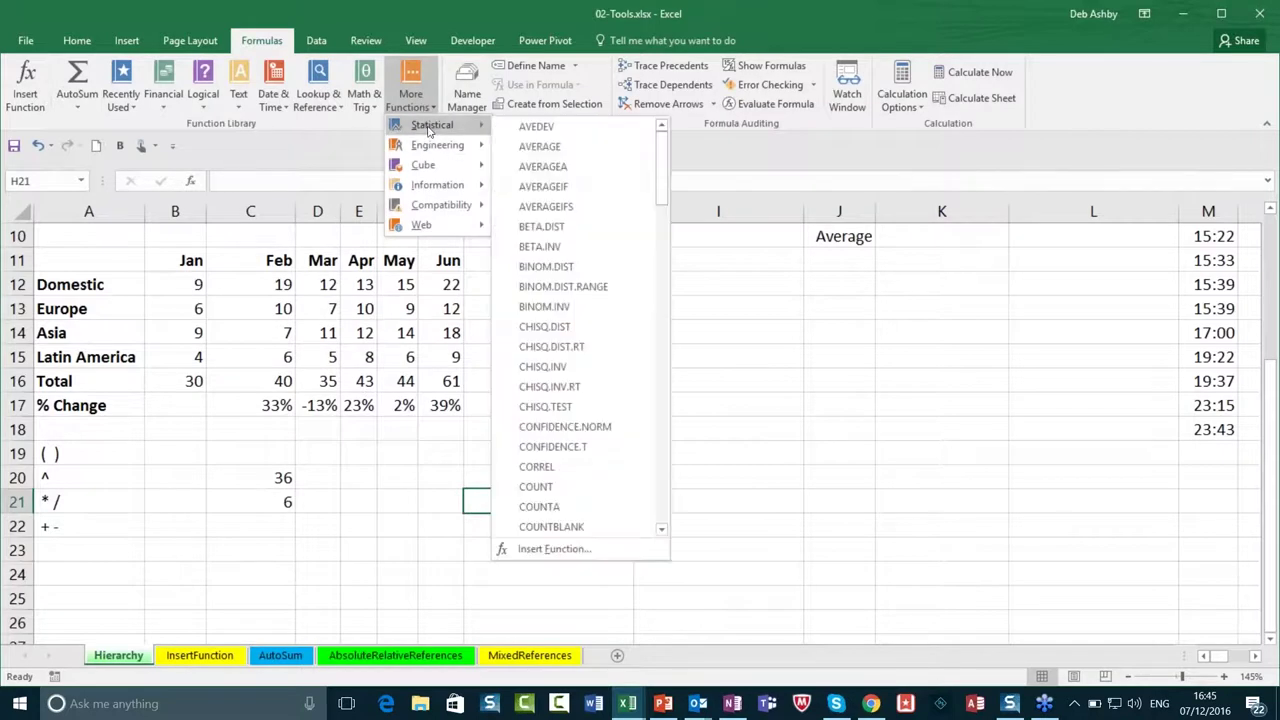
{"action": "mouse_move", "coordinate": [429, 148]}
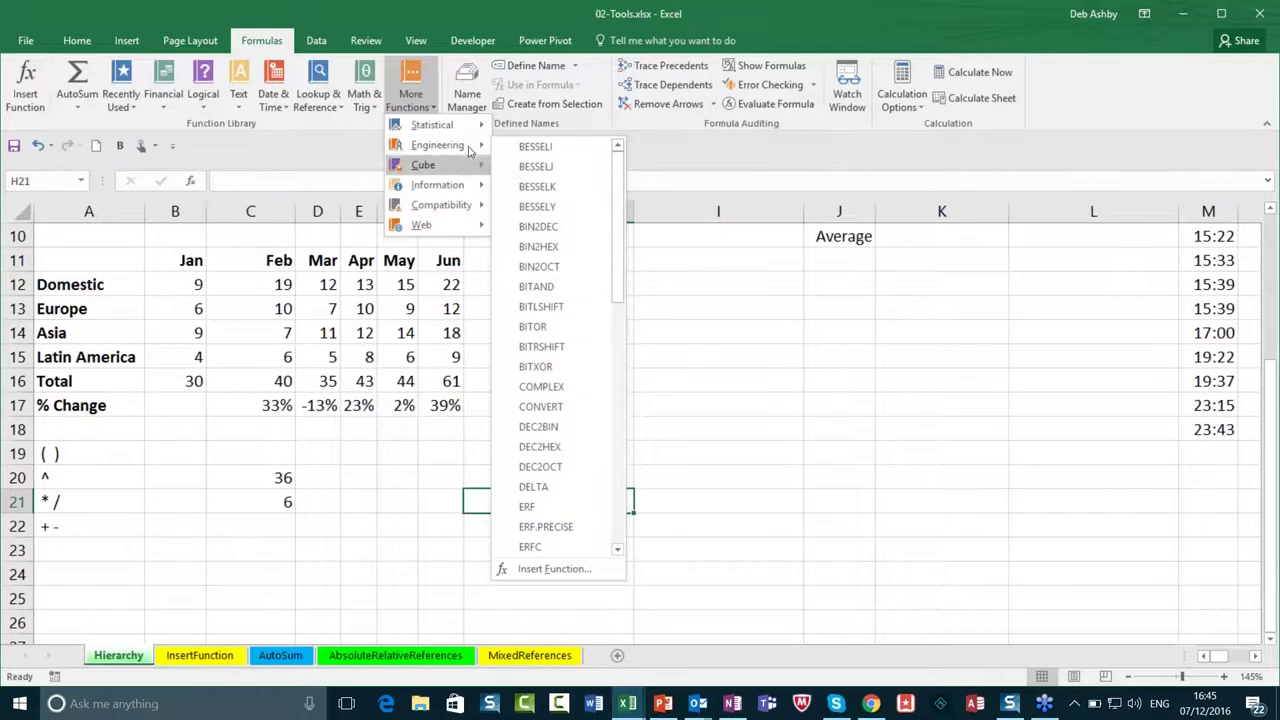
{"action": "left_click", "coordinate": [418, 108]}
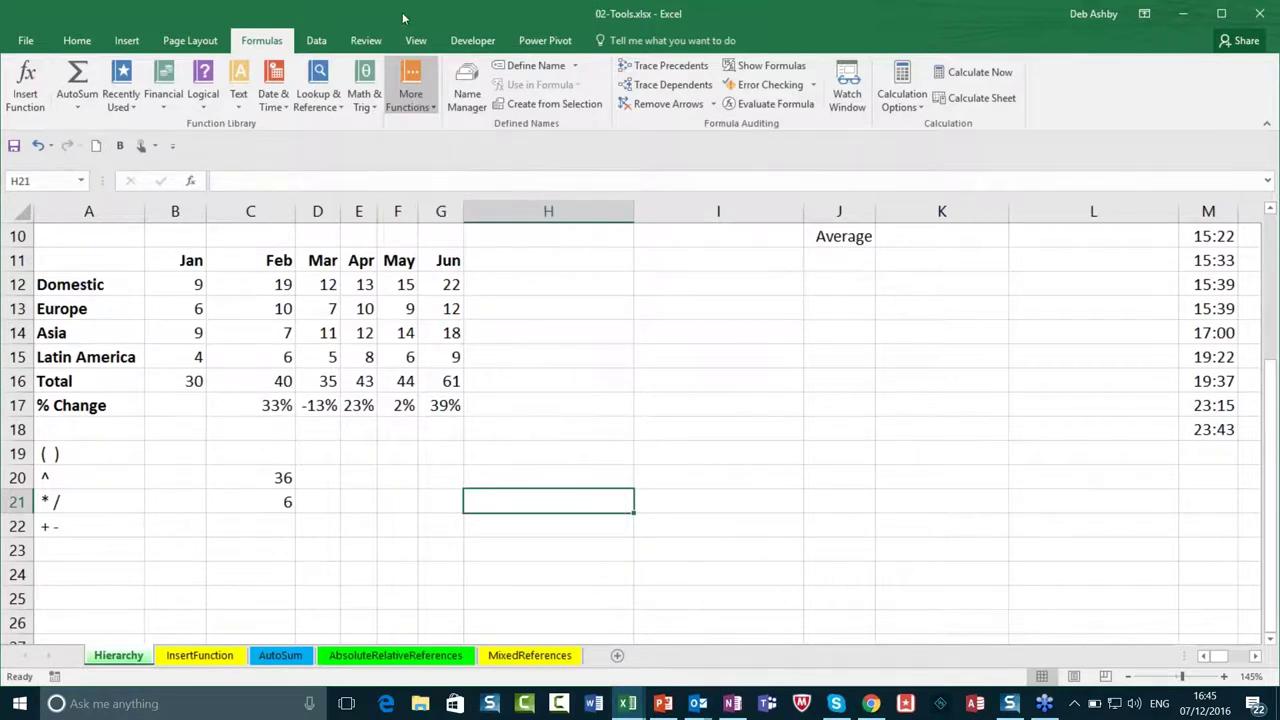
{"action": "left_click", "coordinate": [131, 104]}
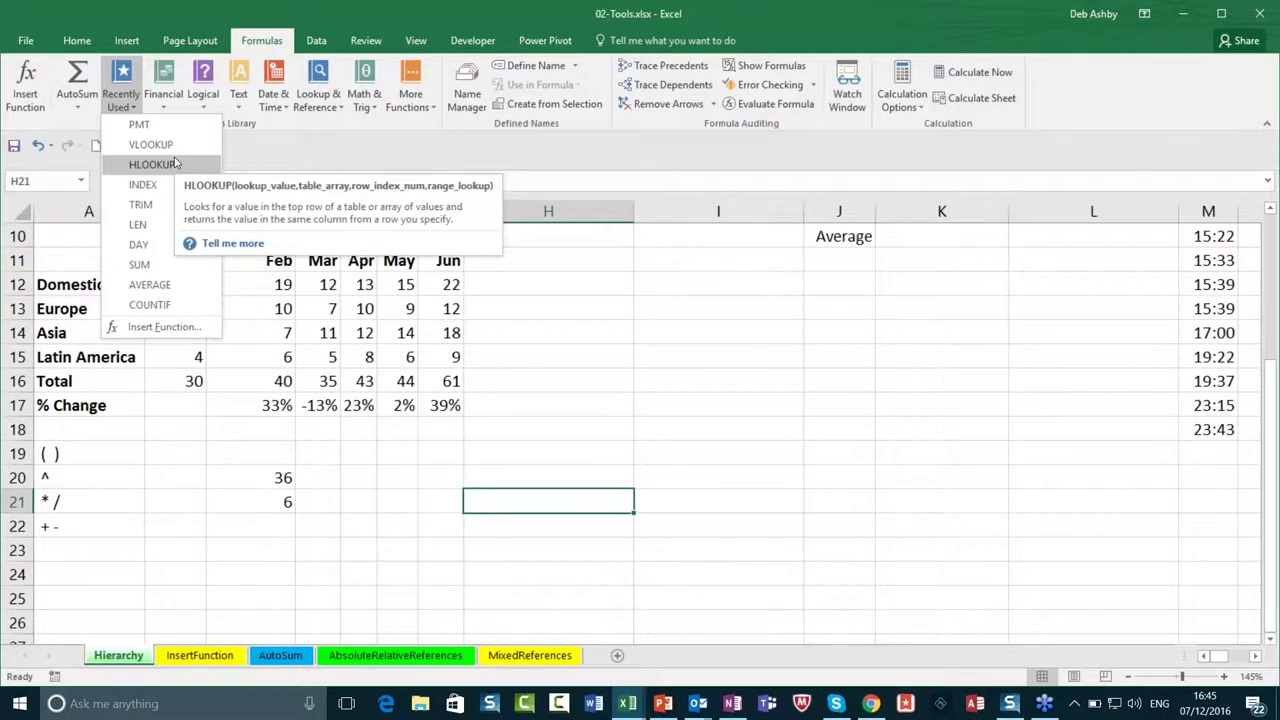
Check the AutoSum quick functions list, then return to Recently Used to see PMT's description
{"action": "left_click", "coordinate": [78, 108]}
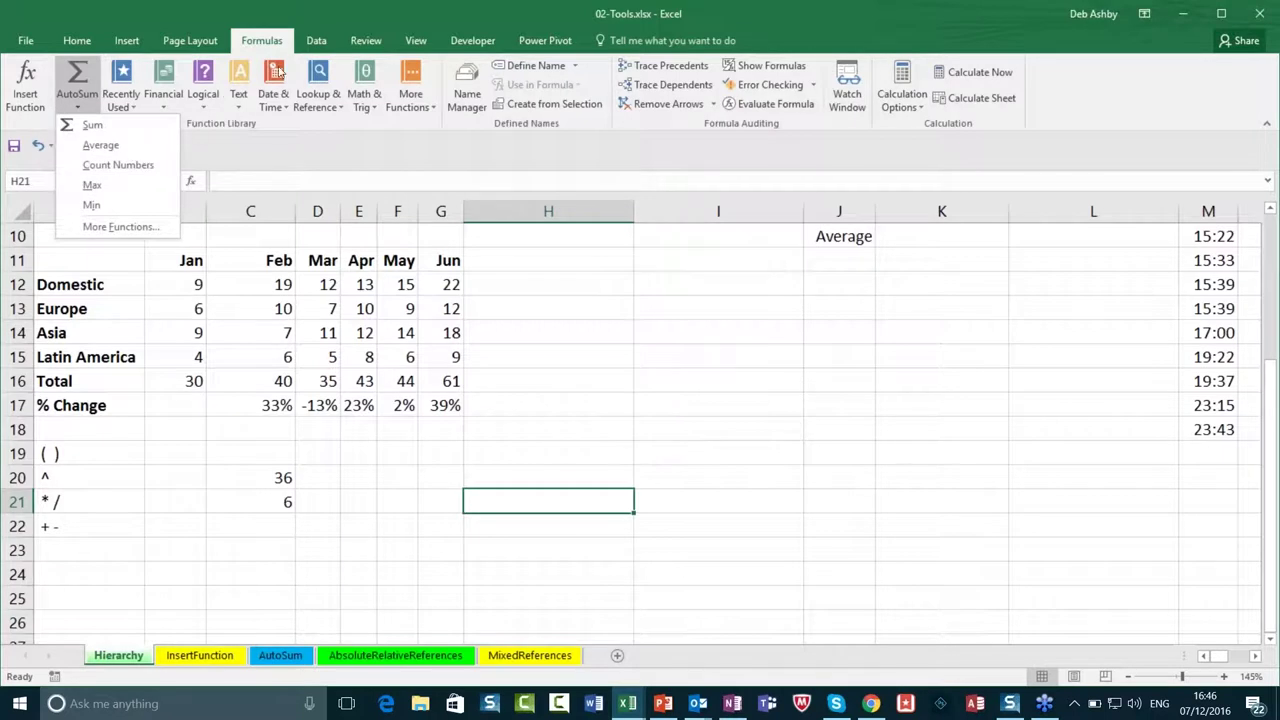
{"action": "left_click", "coordinate": [356, 18]}
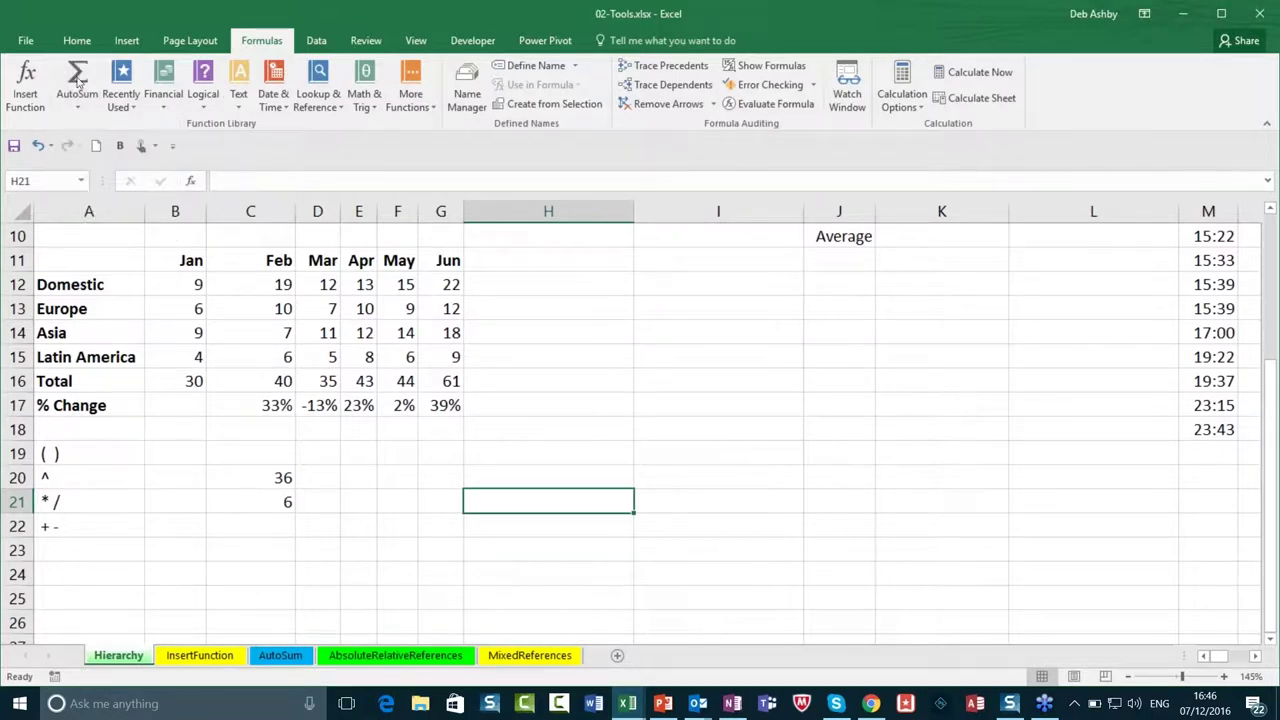
{"action": "left_click", "coordinate": [136, 107]}
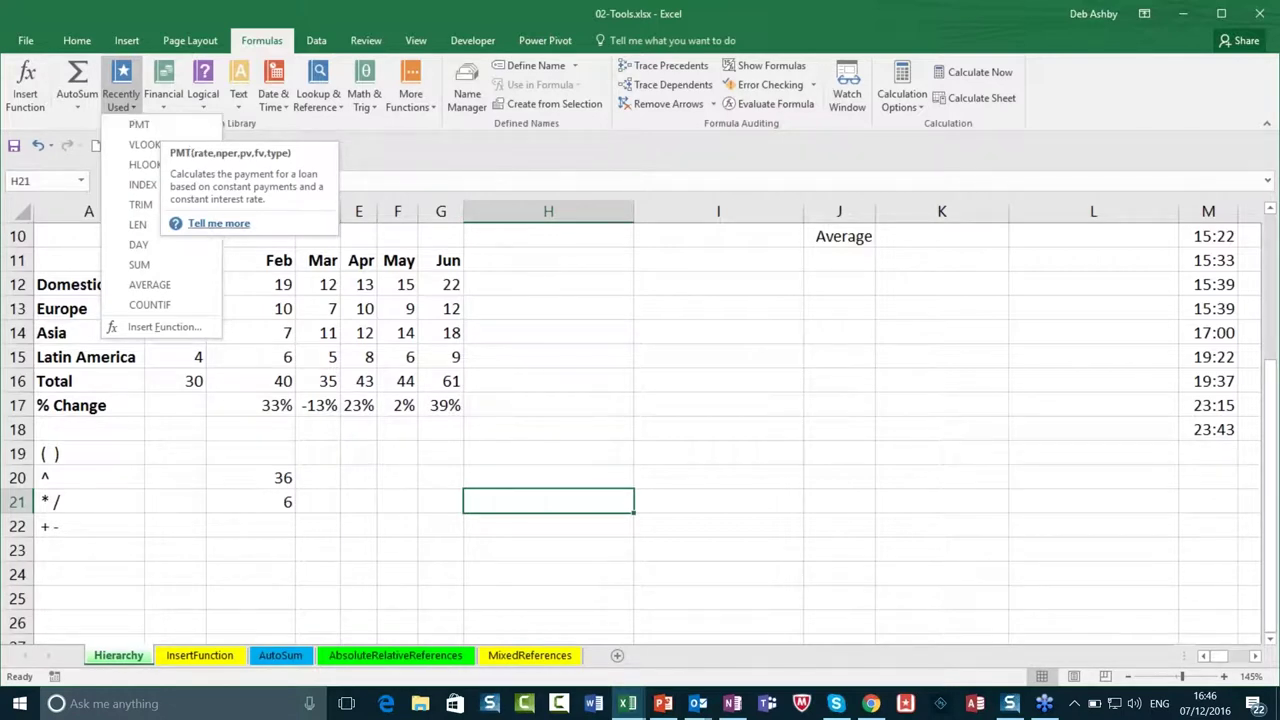
Search Excel Help for 'loan payment', read the PMT function article, then close Help
{"action": "left_click", "coordinate": [218, 224]}
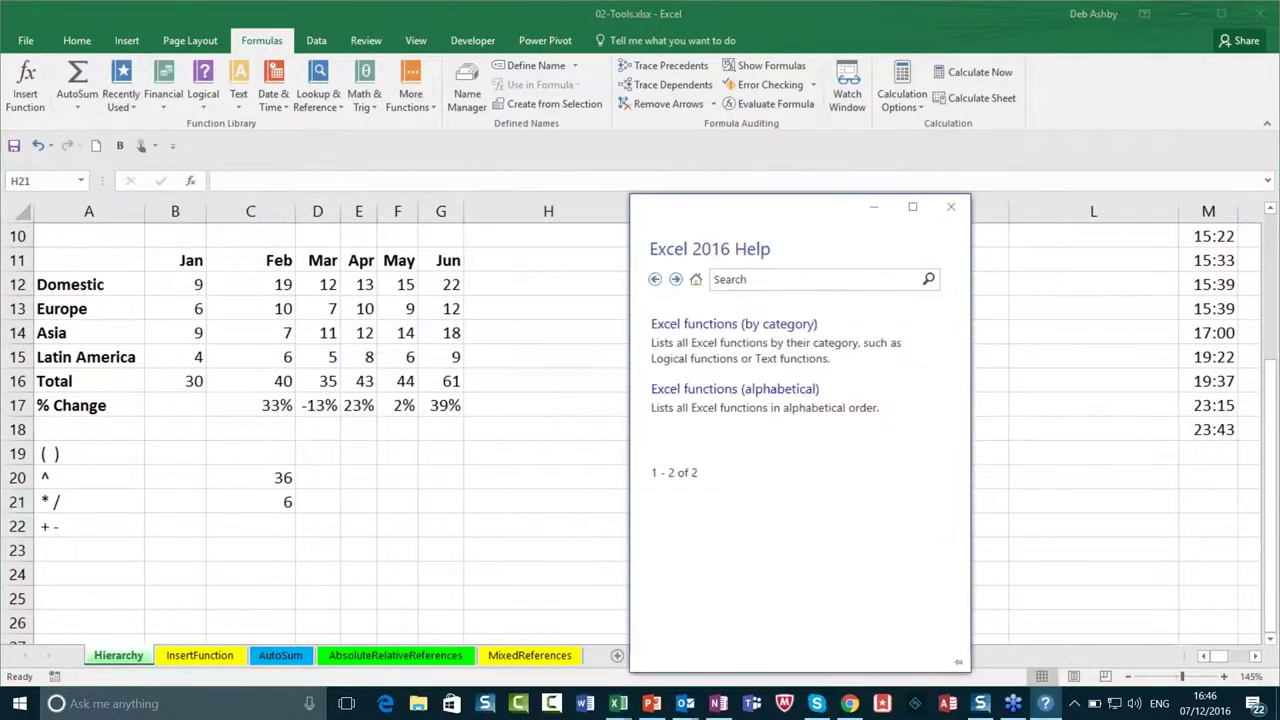
{"action": "left_click_drag", "start_coordinate": [754, 217], "coordinate": [710, 133]}
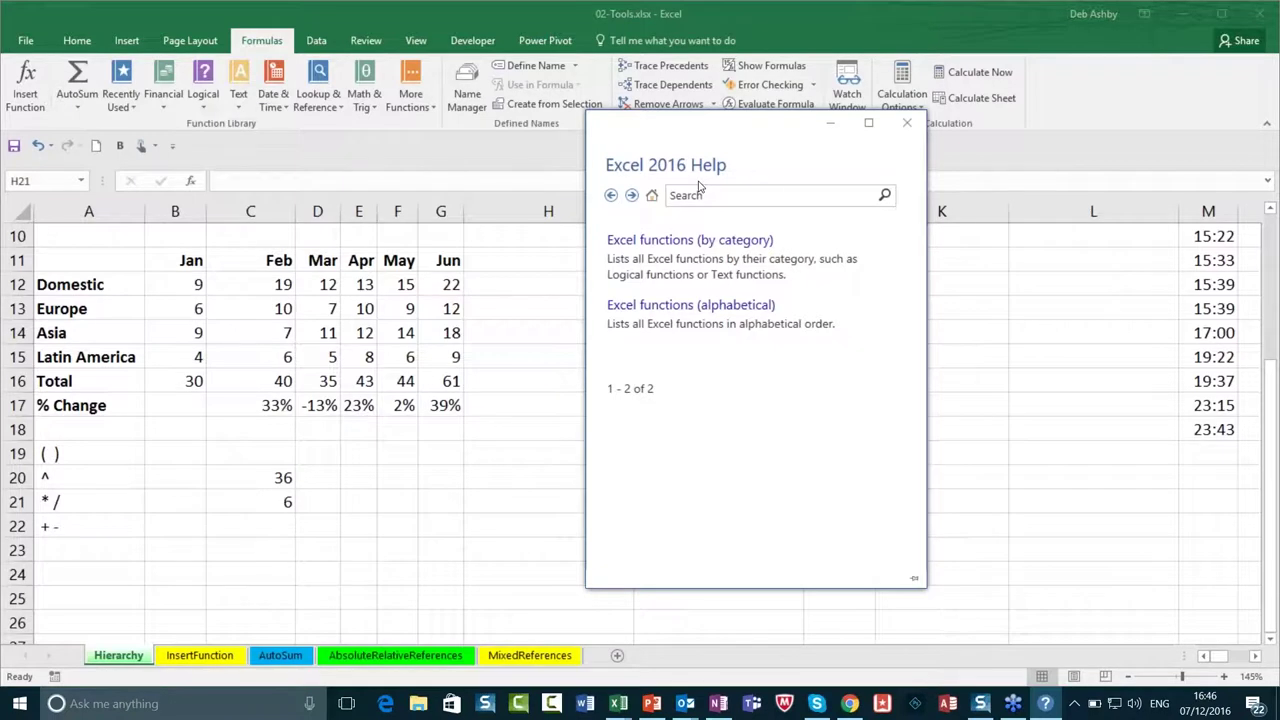
{"action": "left_click", "coordinate": [703, 197]}
{"action": "type", "text": "loa"}
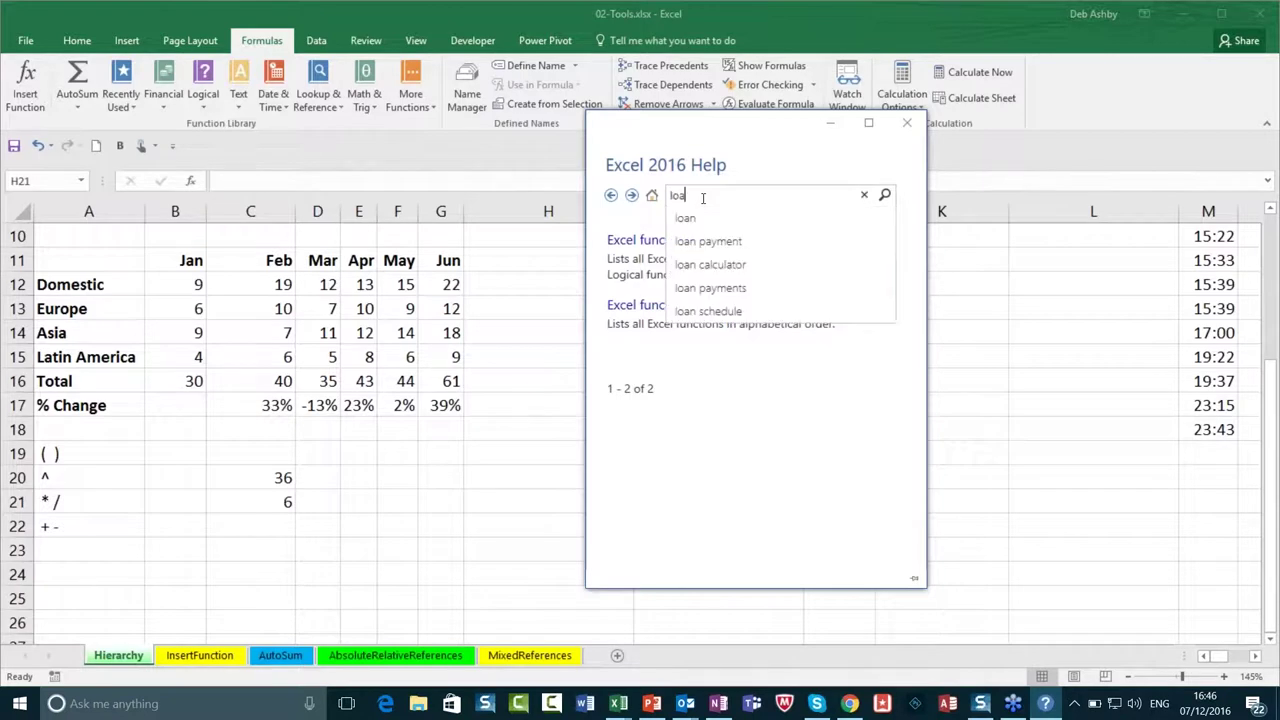
{"action": "type", "text": "n pay"}
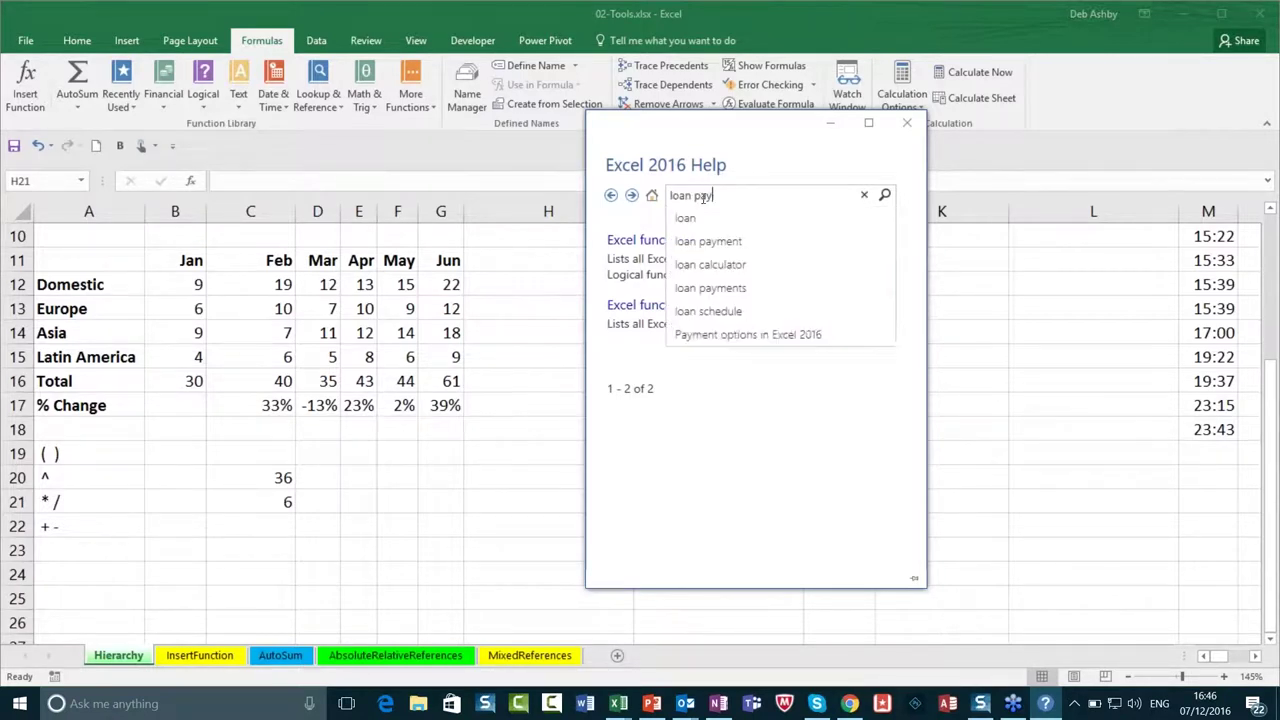
{"action": "type", "text": "ment"}
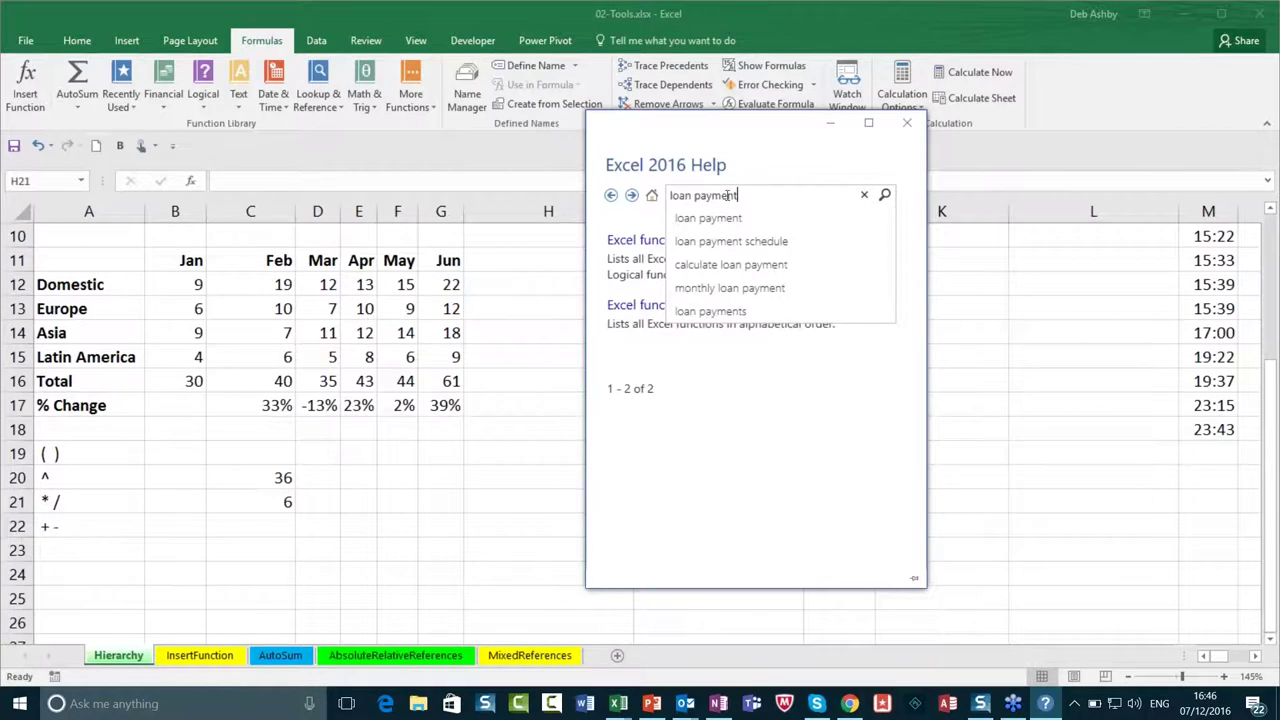
{"action": "left_click", "coordinate": [884, 197]}
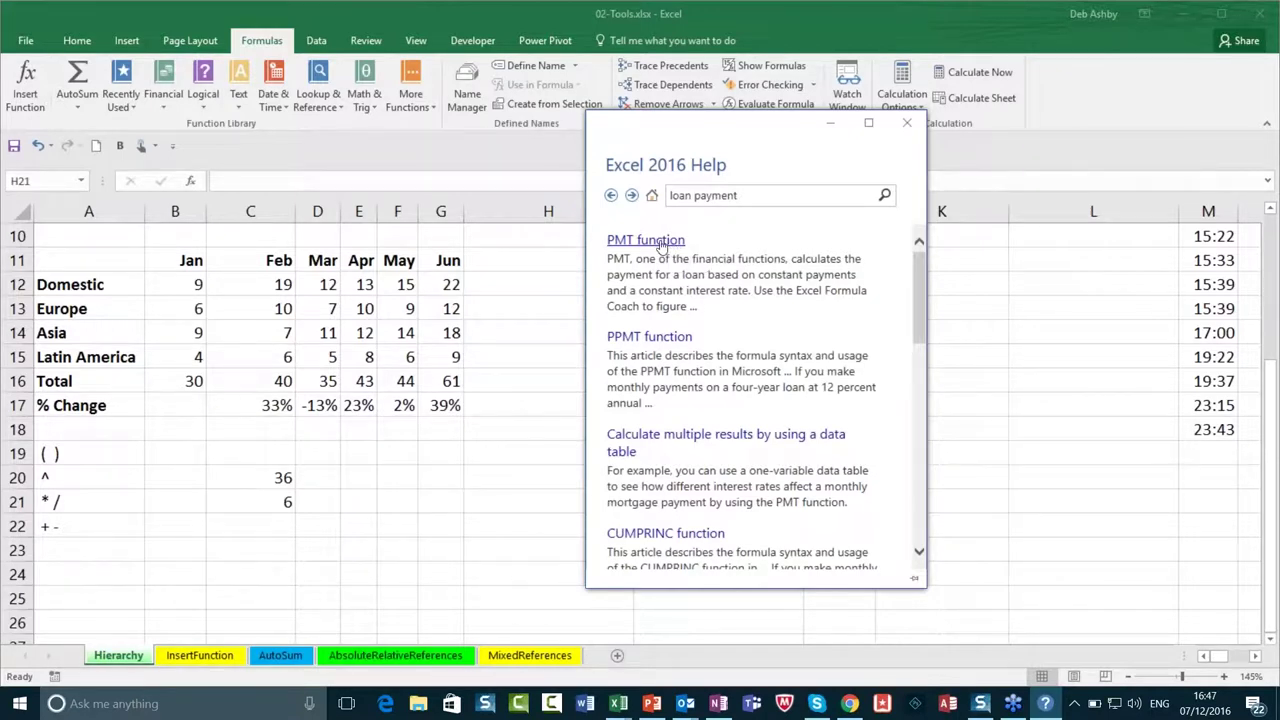
{"action": "left_click", "coordinate": [655, 245]}
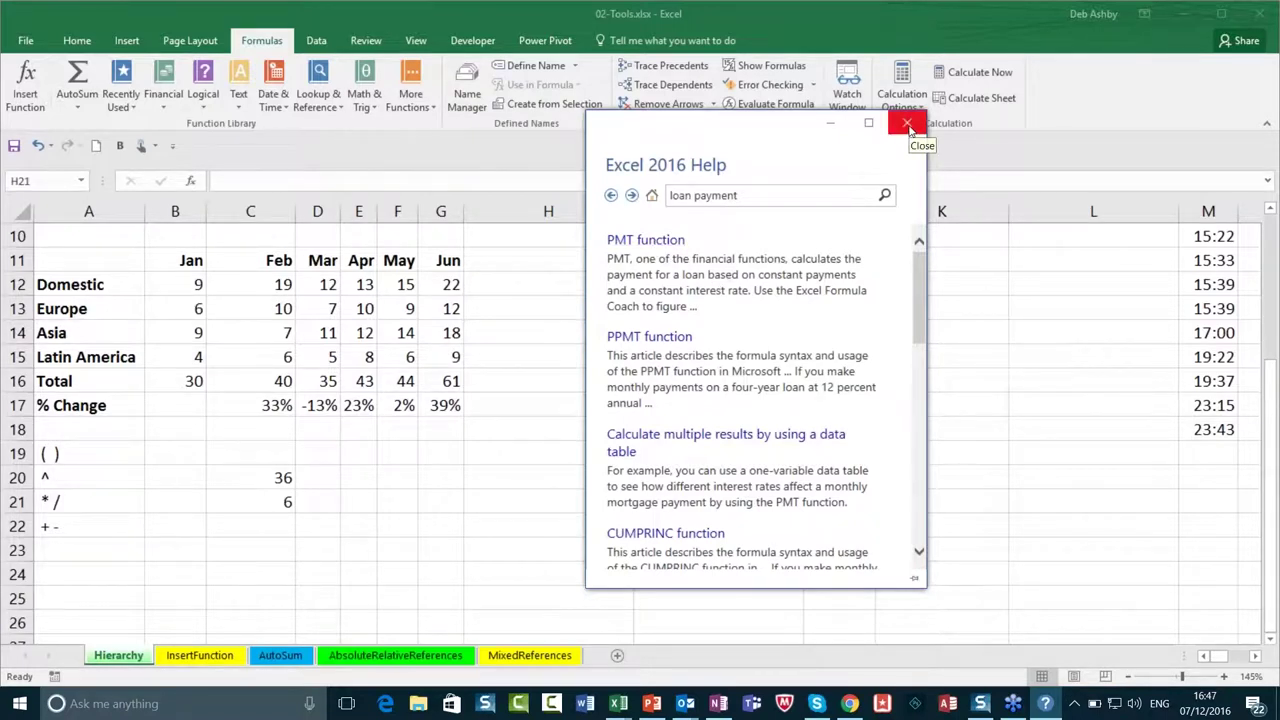
{"action": "left_click", "coordinate": [907, 124]}
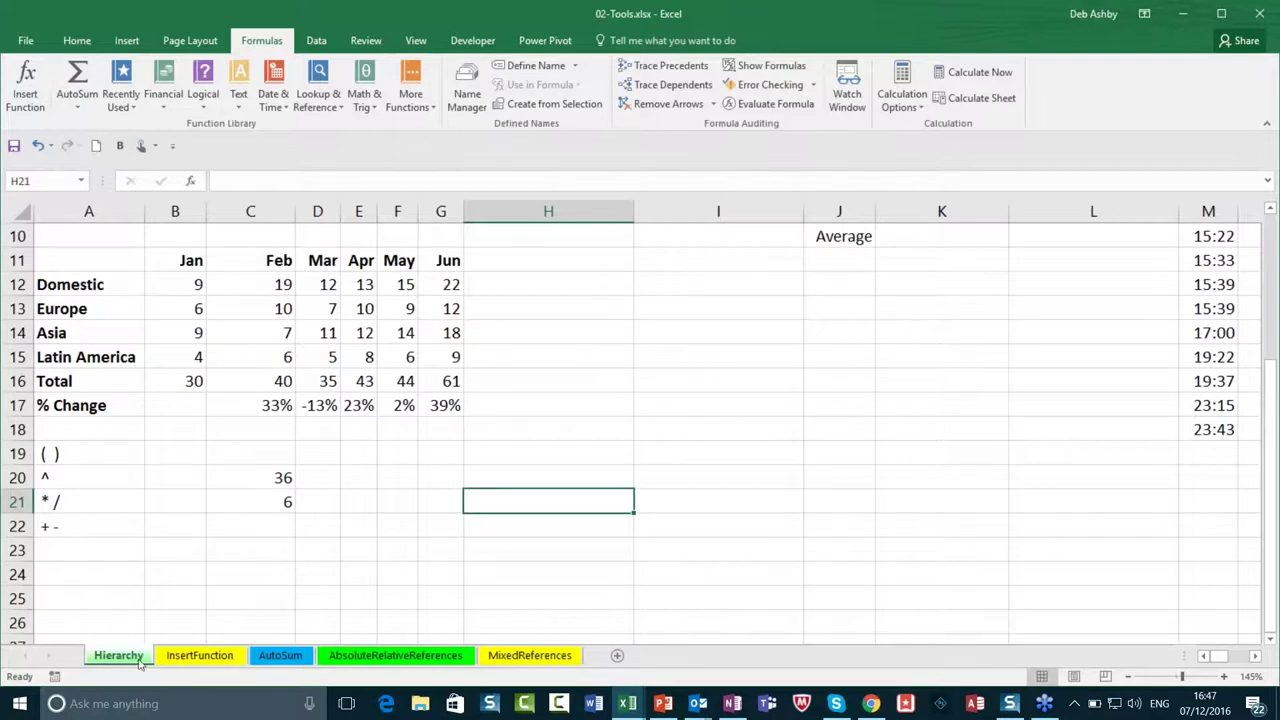
{"action": "left_click", "coordinate": [210, 657]}
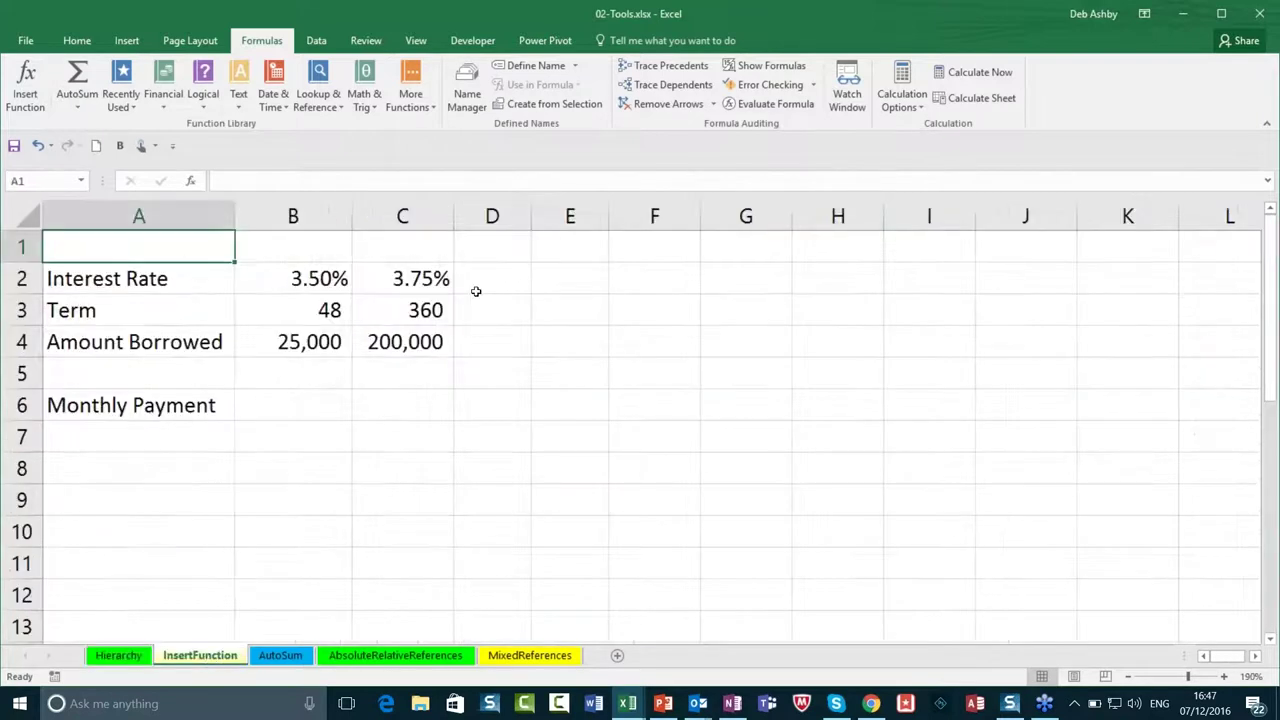
{"action": "left_click", "coordinate": [508, 400]}
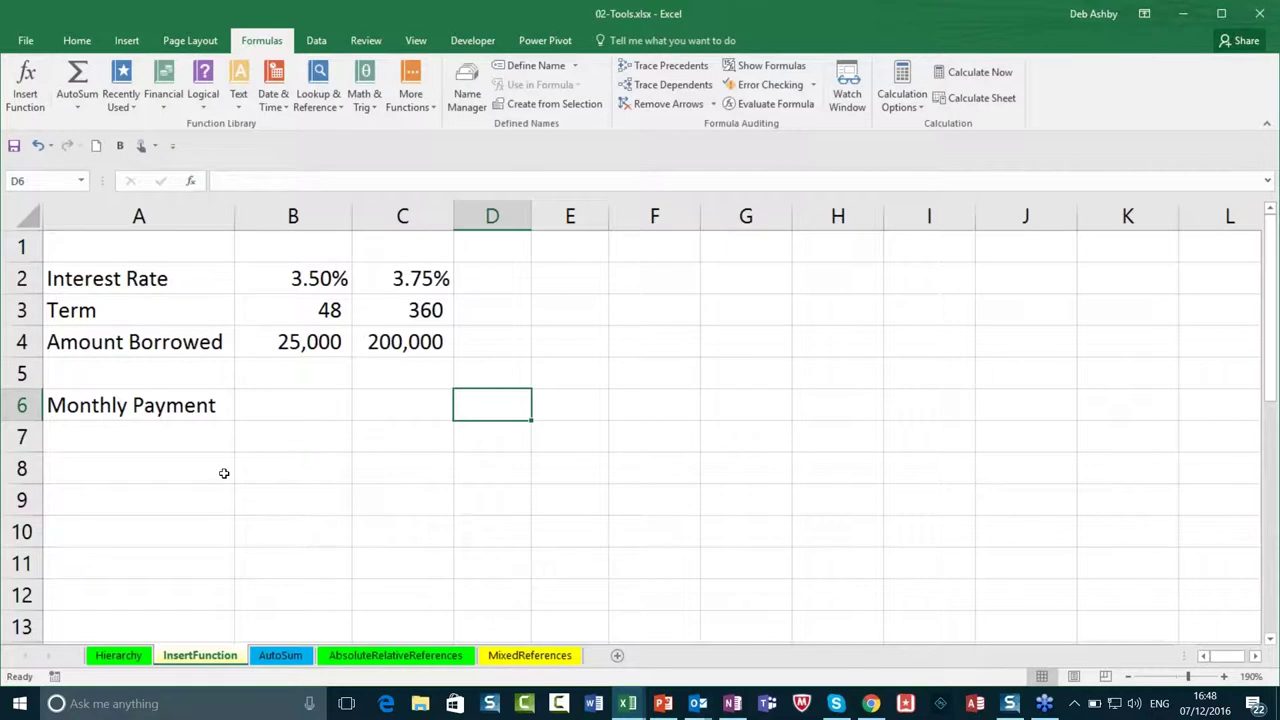
{"action": "left_click", "coordinate": [282, 404]}
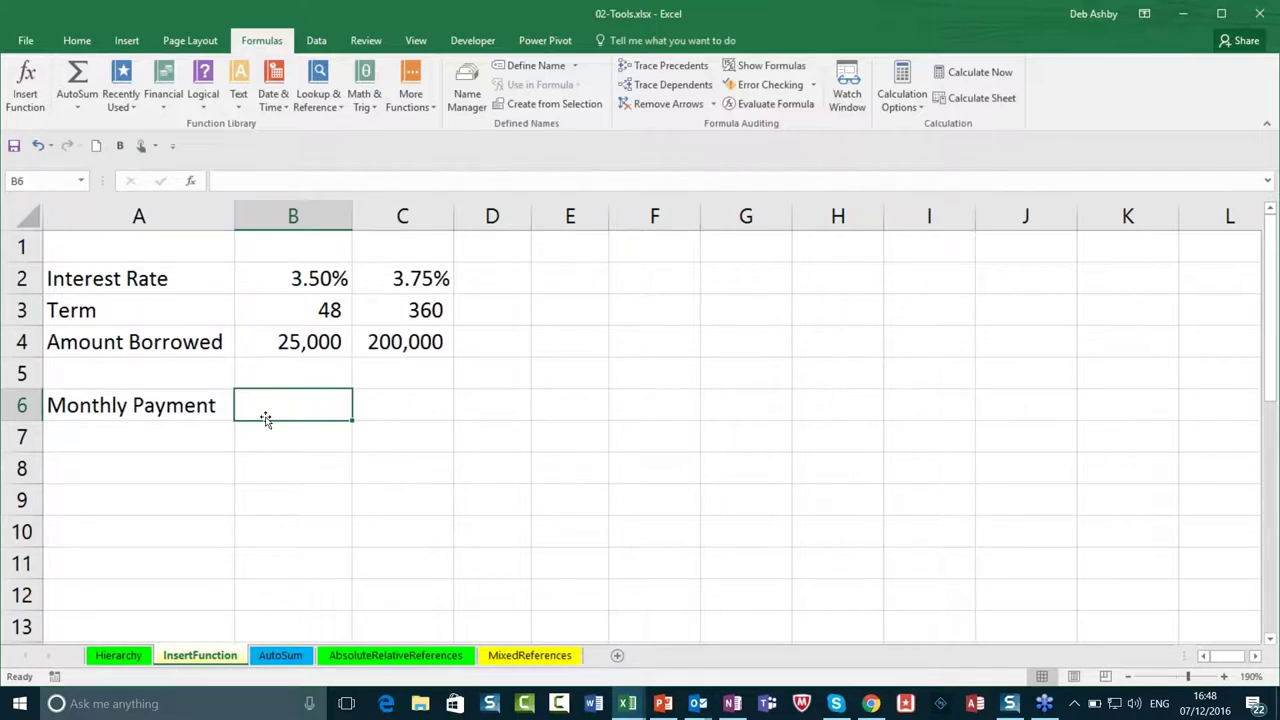
{"action": "type", "text": "=p"}
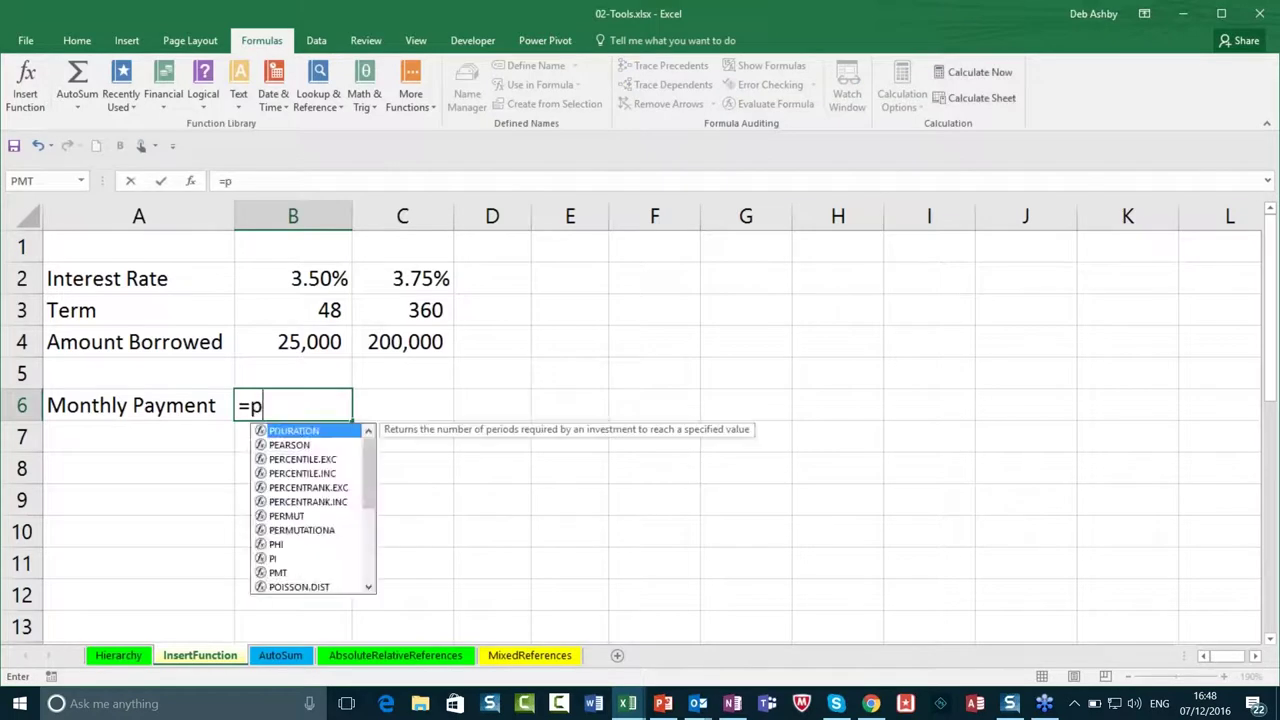
{"action": "type", "text": "mt"}
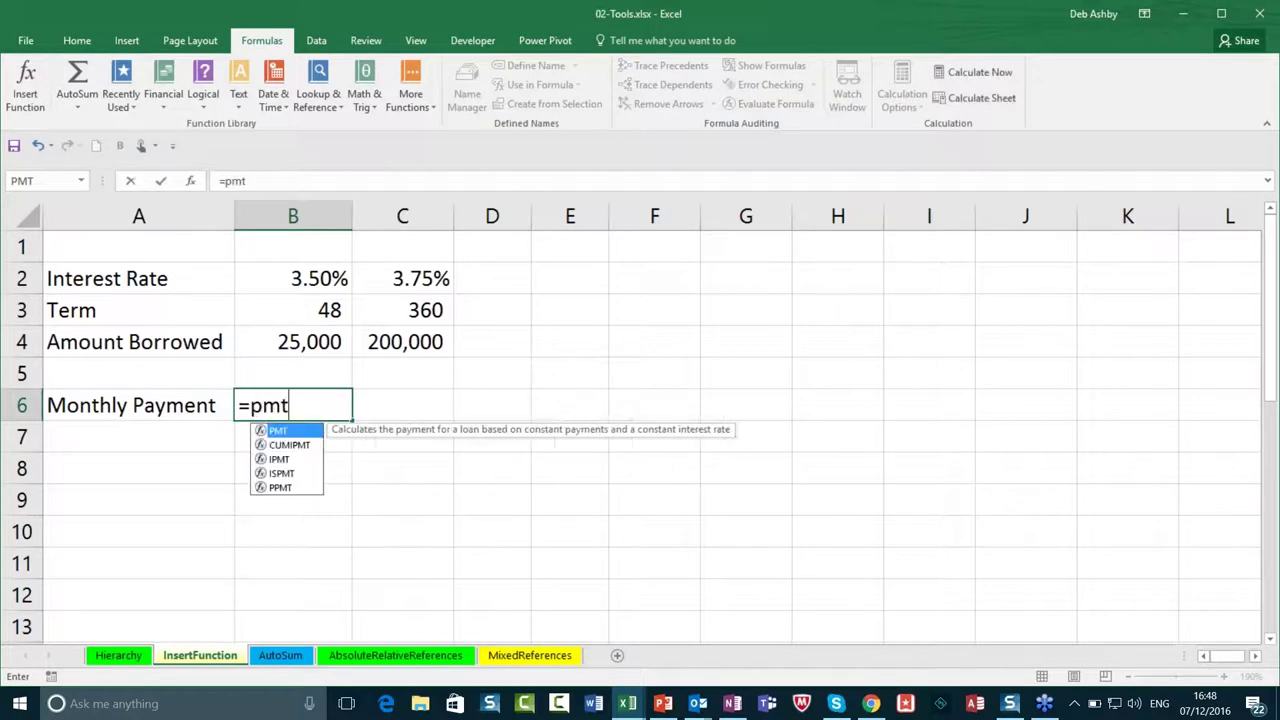
{"action": "type", "text": "("}
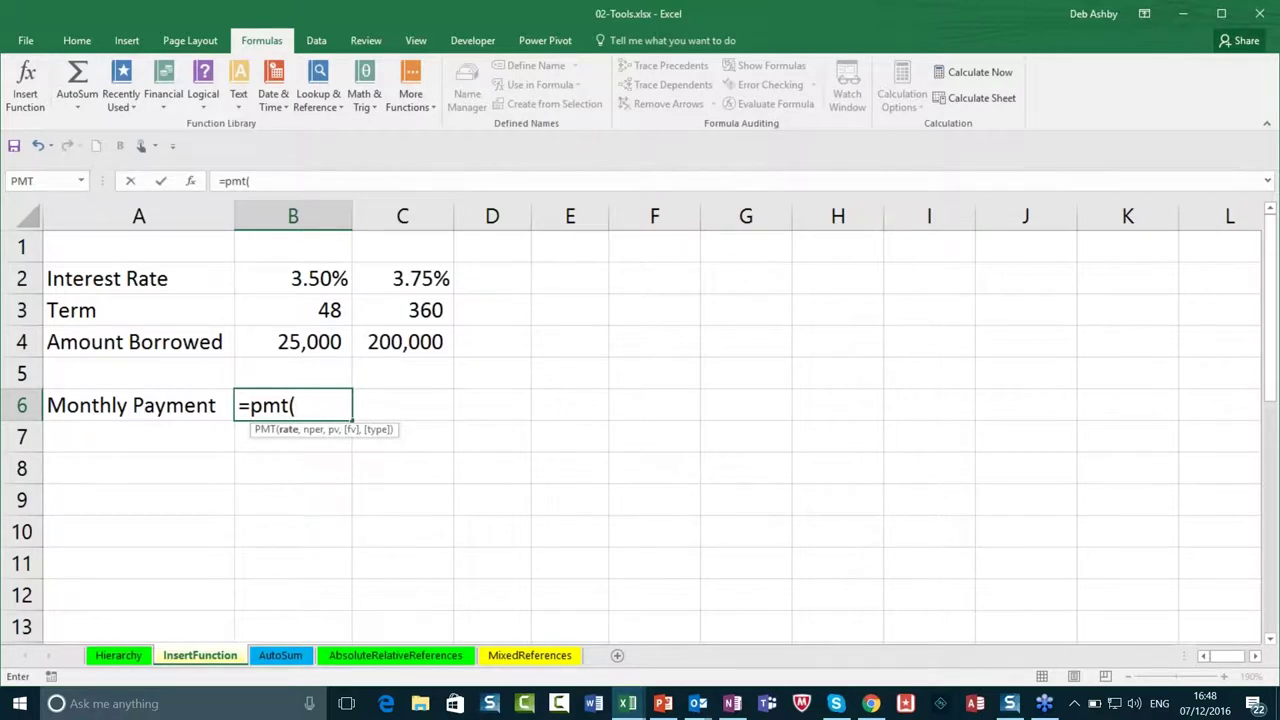
{"action": "key", "text": "BackSpace"}
{"action": "key", "text": "BackSpace"}
{"action": "key", "text": "BackSpace"}
{"action": "key", "text": "BackSpace"}
{"action": "key", "text": "BackSpace"}
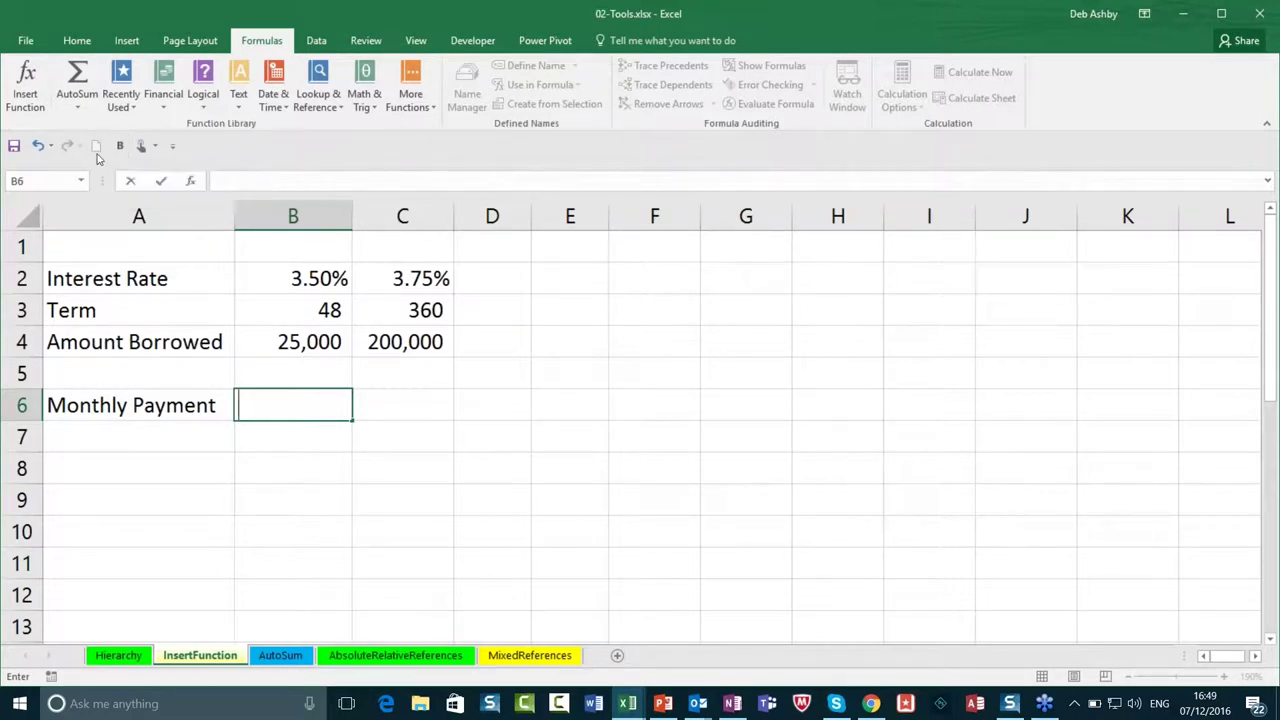
Find PMT through an Insert Function search and insert it into B6
{"action": "left_click", "coordinate": [121, 100]}
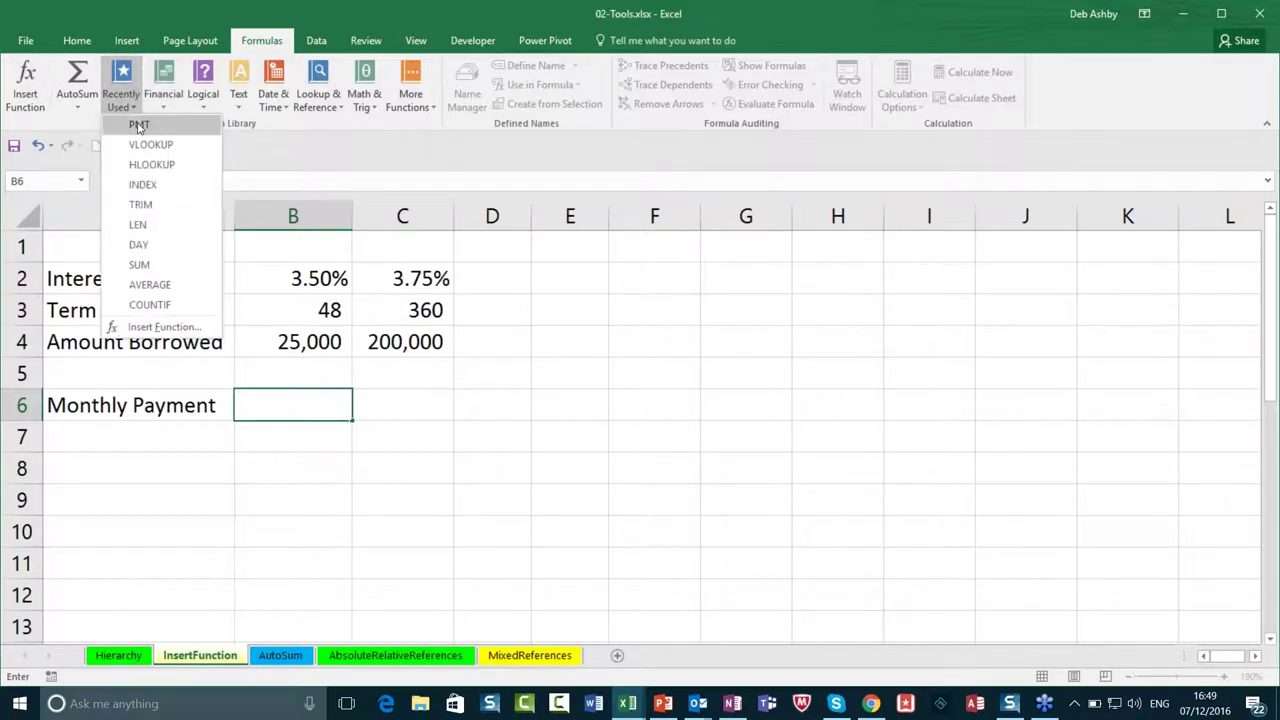
{"action": "left_click", "coordinate": [101, 22]}
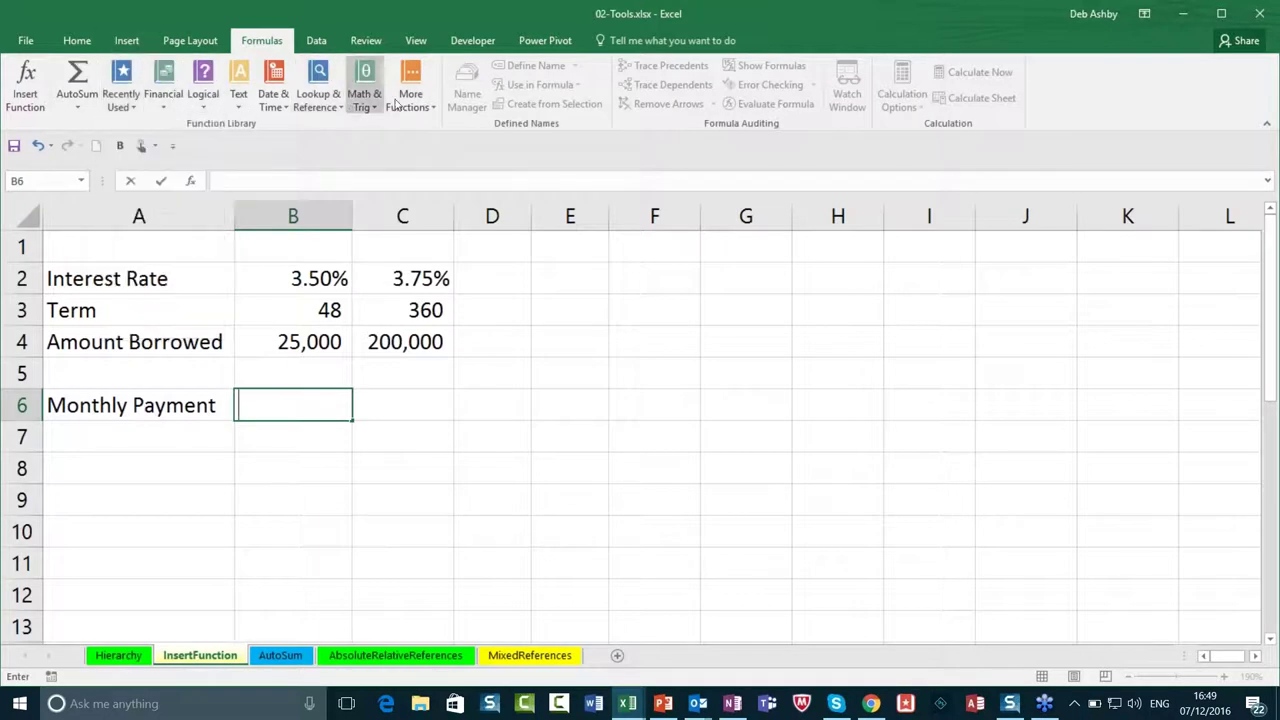
{"action": "left_click", "coordinate": [27, 88]}
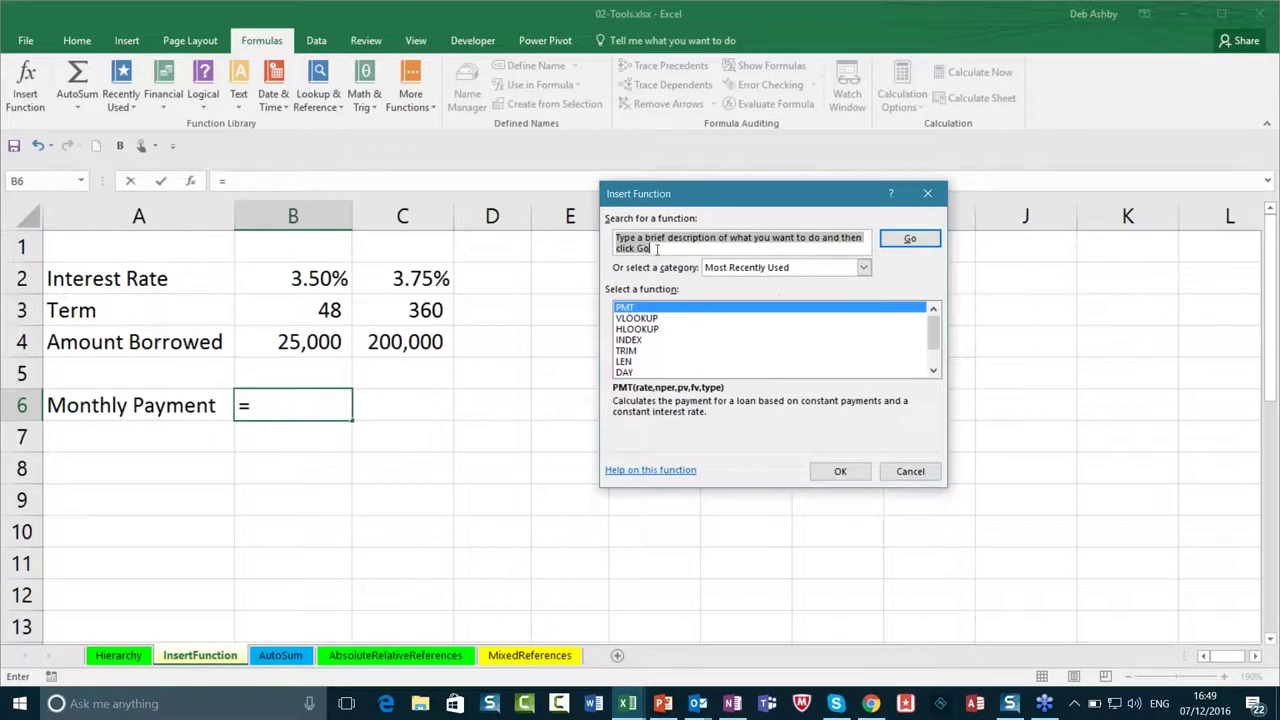
{"action": "type", "text": "PM"}
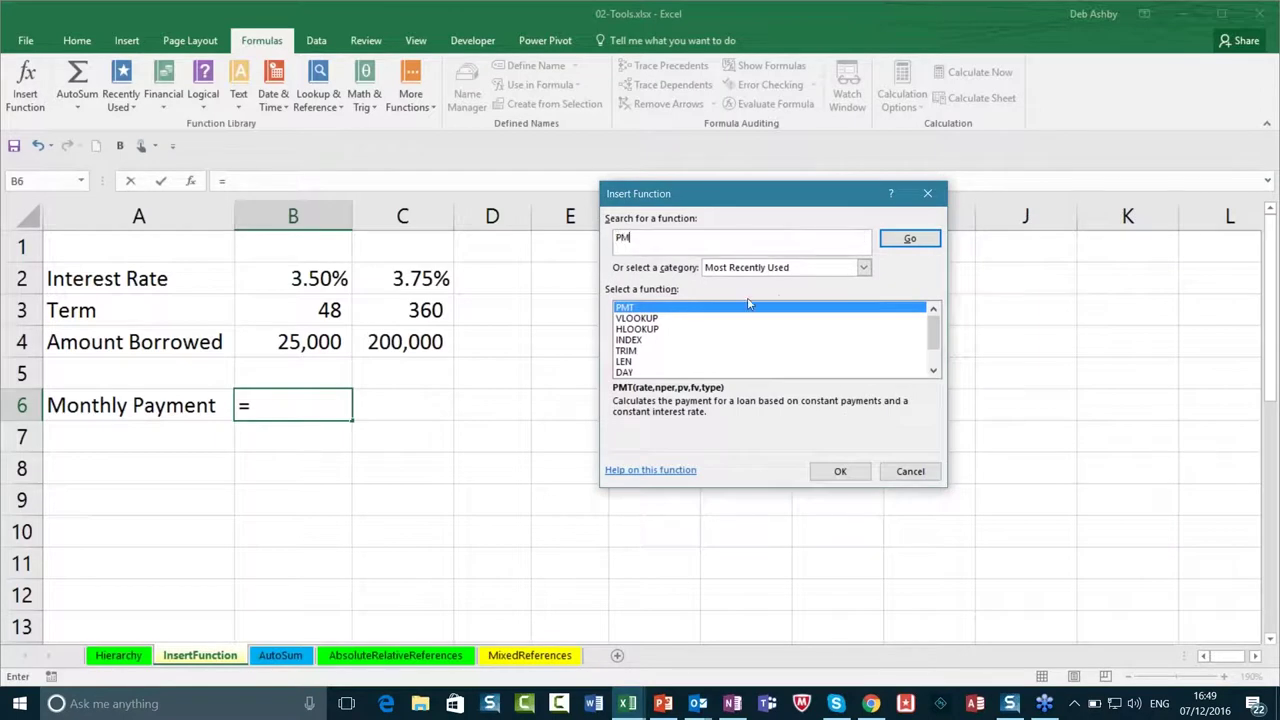
{"action": "type", "text": "T"}
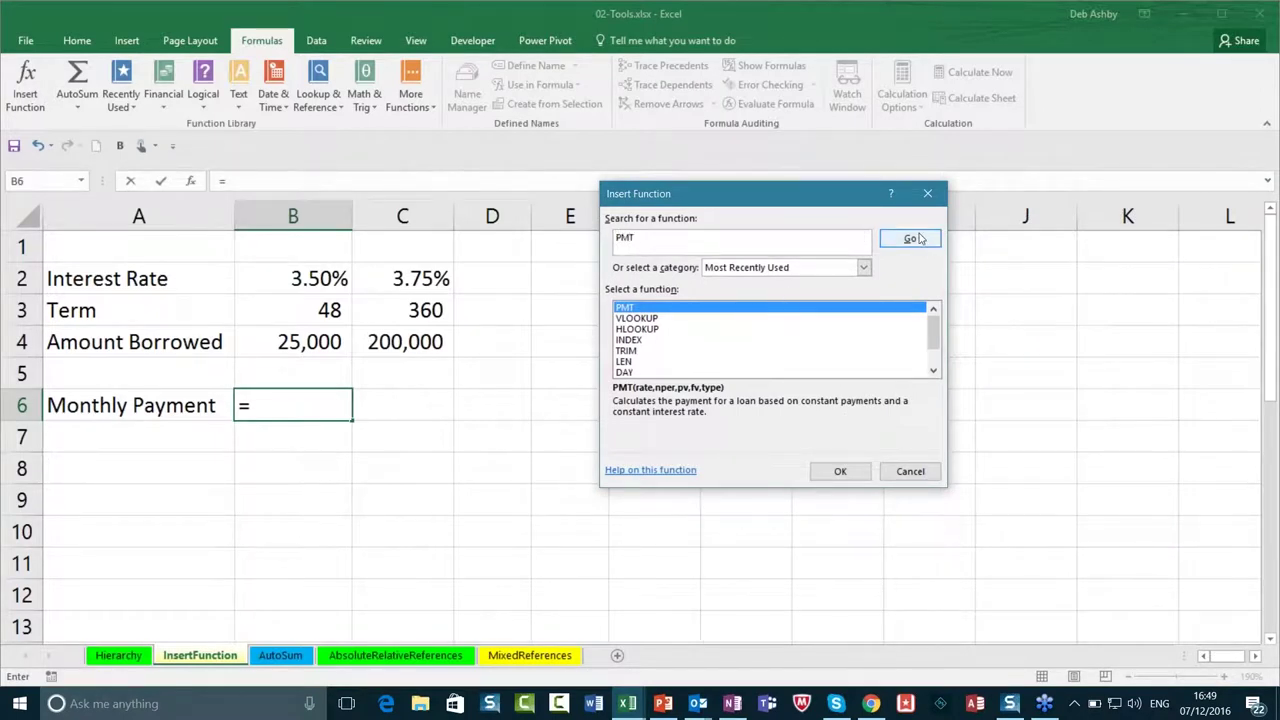
{"action": "left_click", "coordinate": [915, 240]}
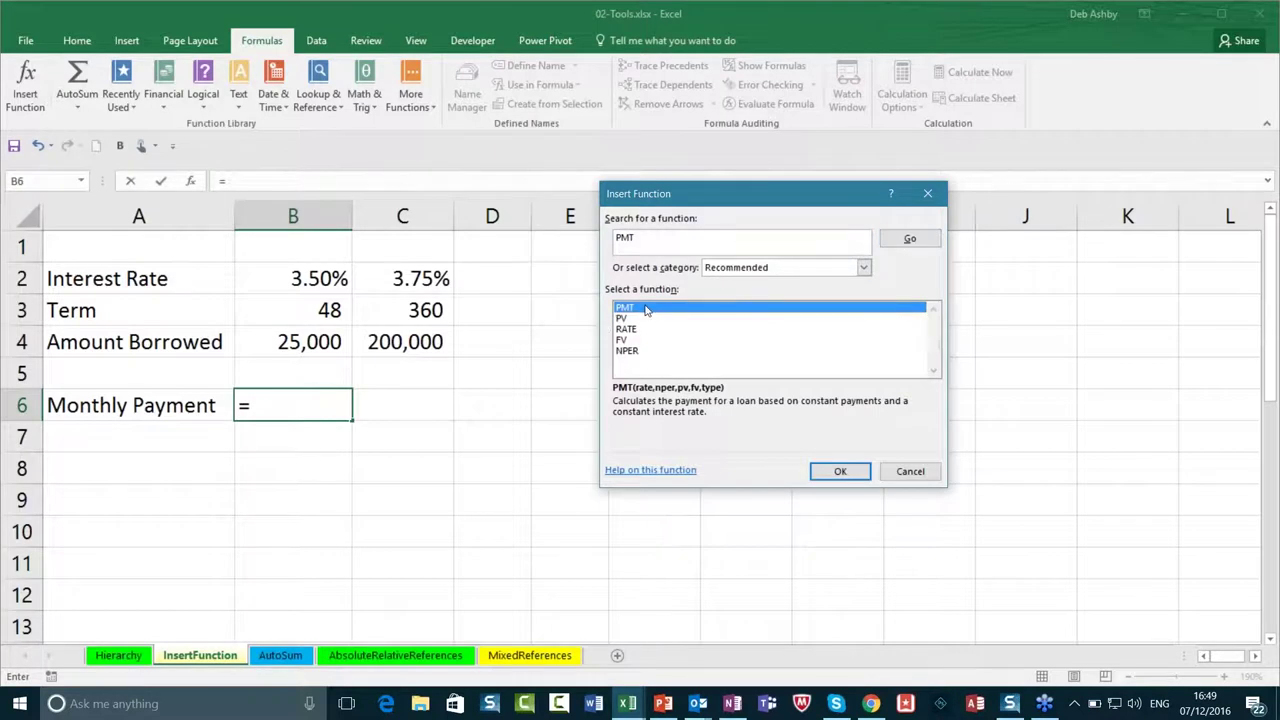
{"action": "left_click", "coordinate": [844, 472]}
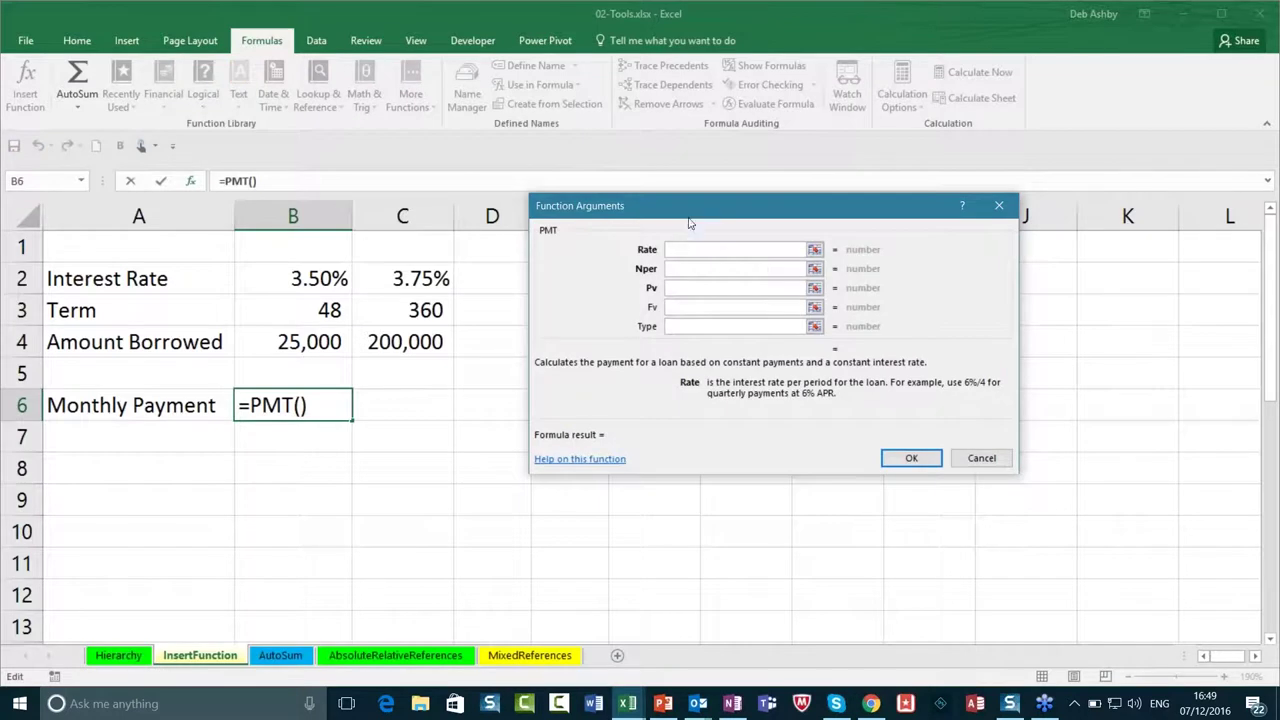
Set PMT's Rate to B2/12, Nper to B3 and Pv to B4, giving ($558.90)
{"action": "left_click_drag", "start_coordinate": [690, 210], "coordinate": [712, 169]}
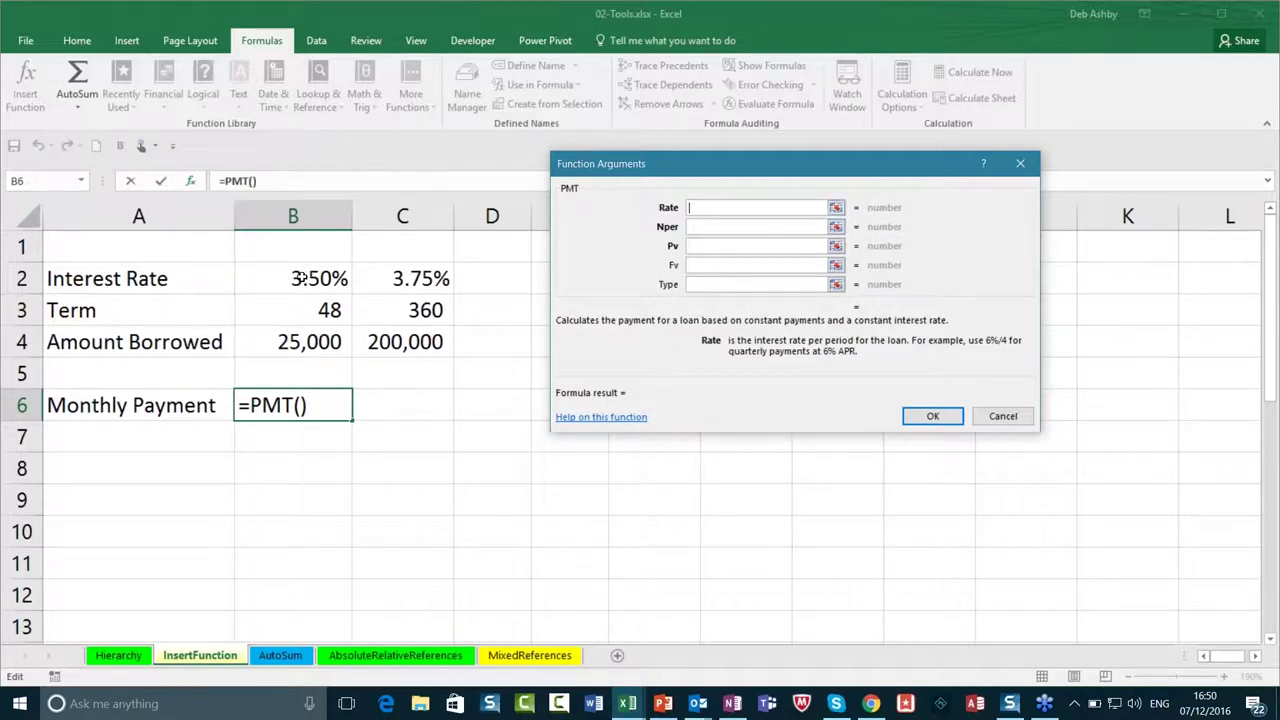
{"action": "left_click", "coordinate": [300, 279]}
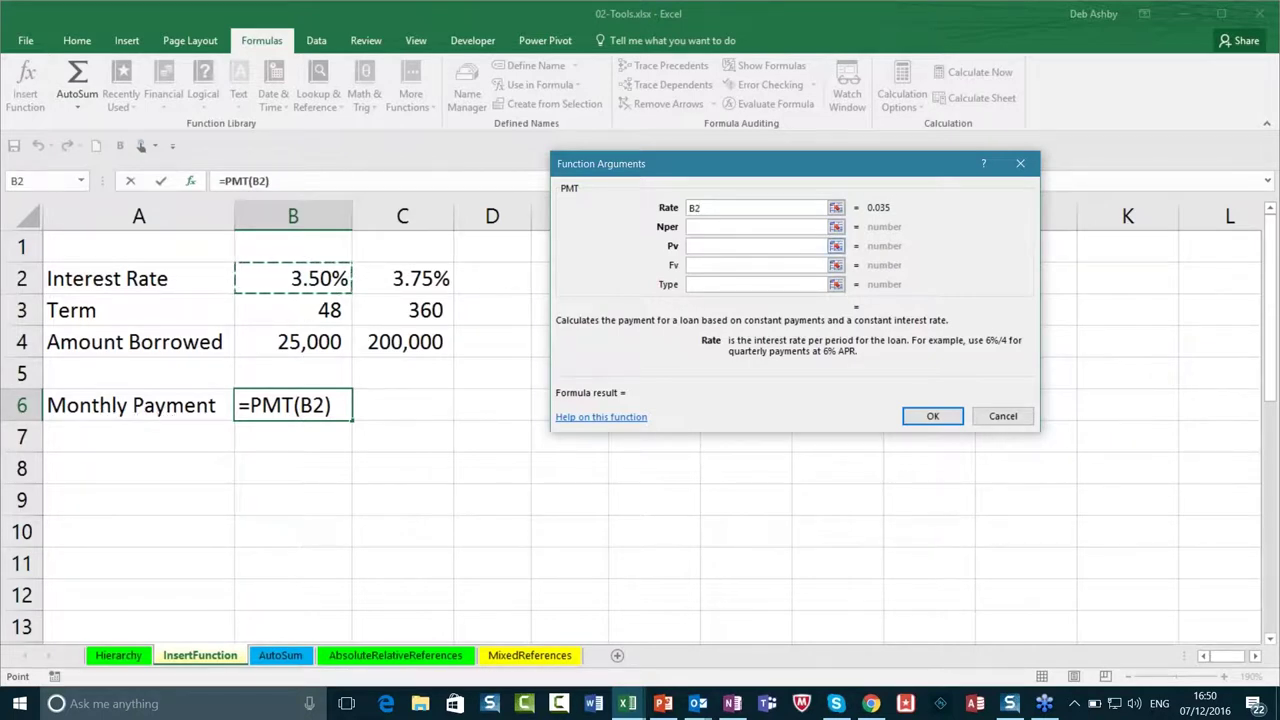
{"action": "left_click", "coordinate": [713, 207]}
{"action": "type", "text": "/"}
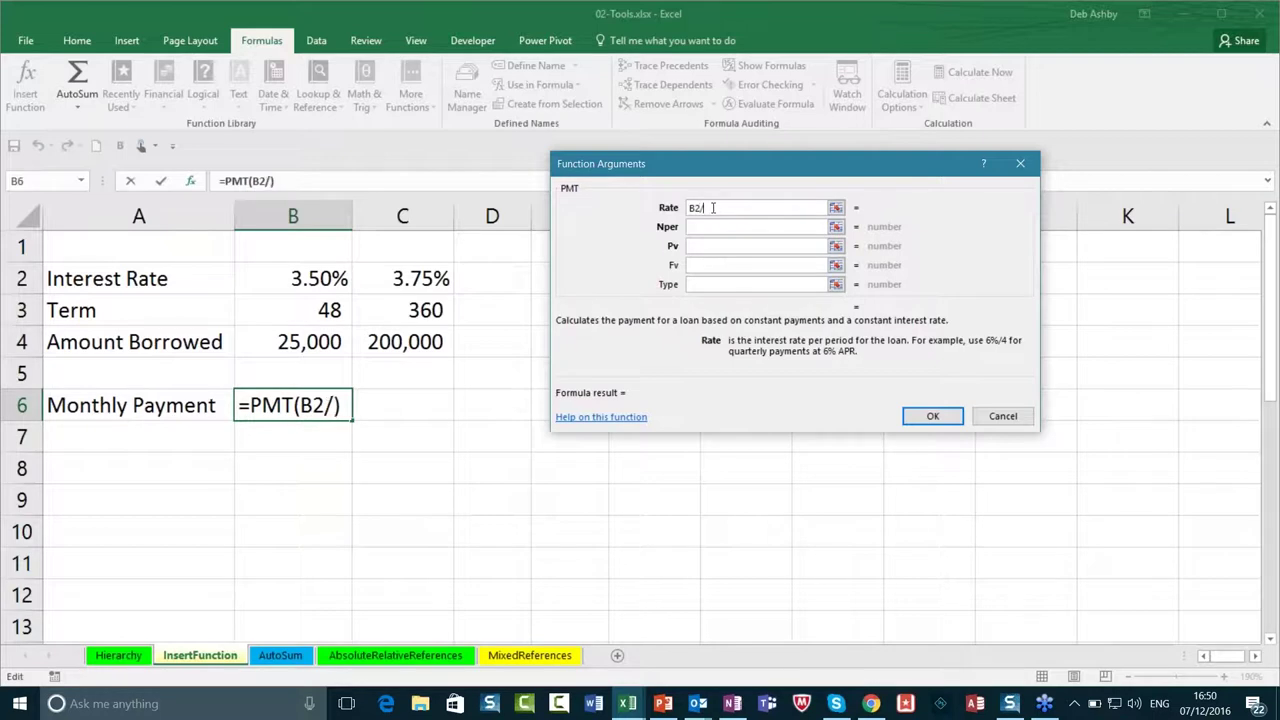
{"action": "type", "text": "12"}
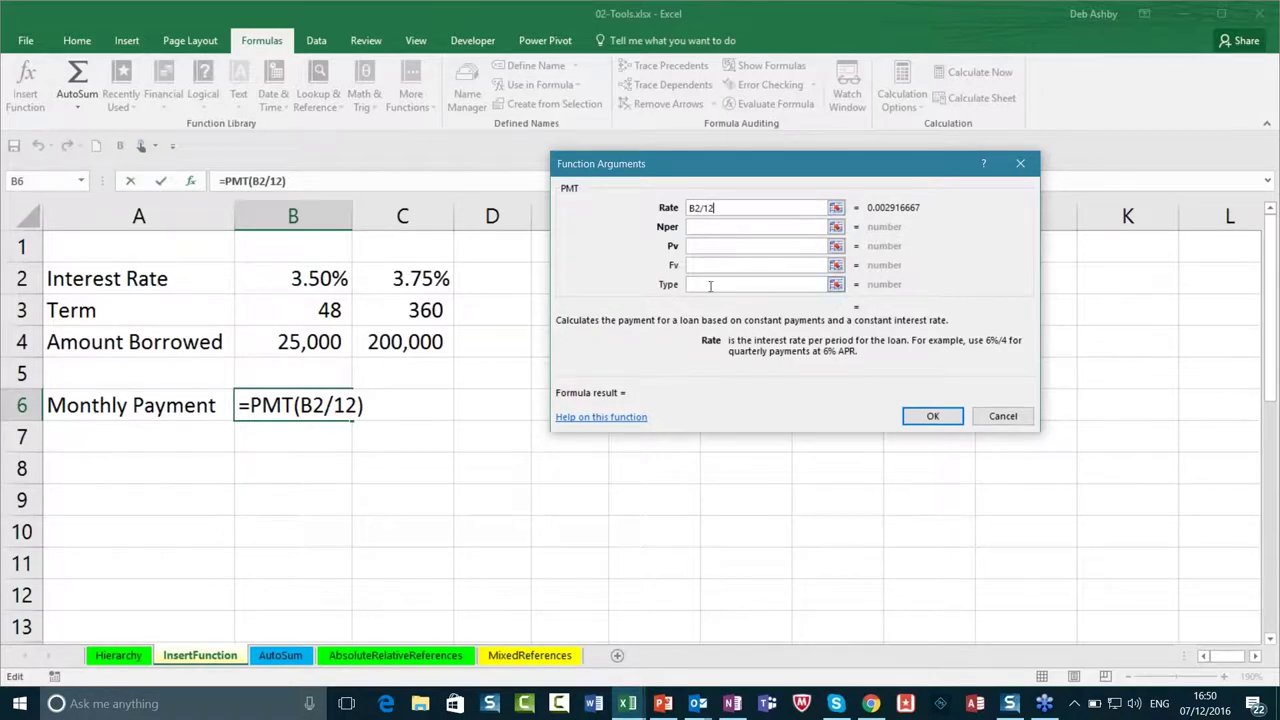
{"action": "left_click", "coordinate": [692, 228]}
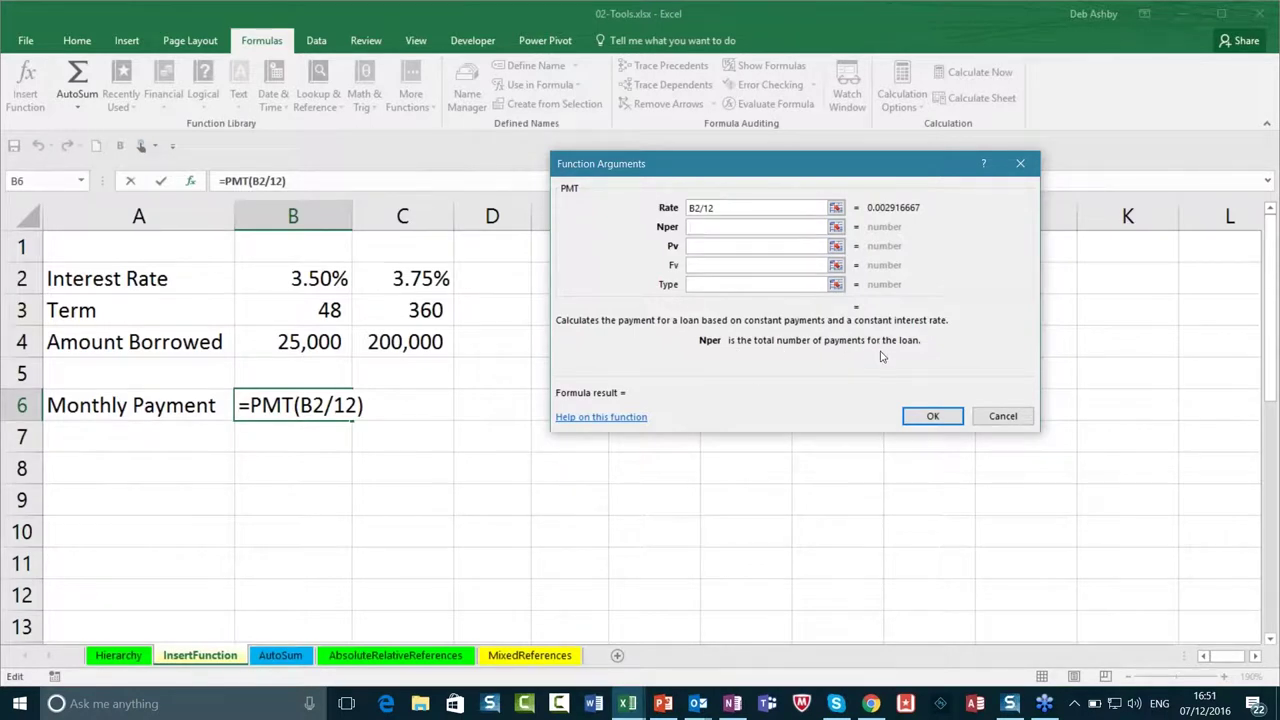
{"action": "left_click", "coordinate": [318, 313]}
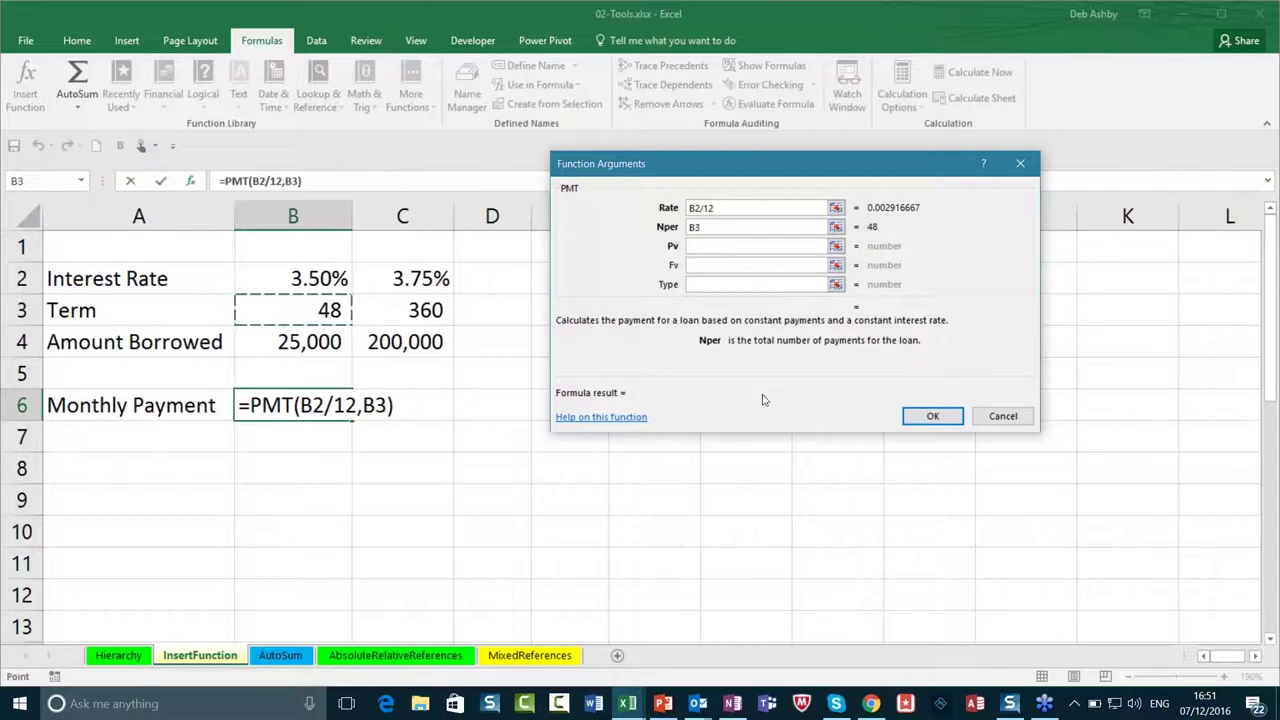
{"action": "left_click", "coordinate": [757, 246]}
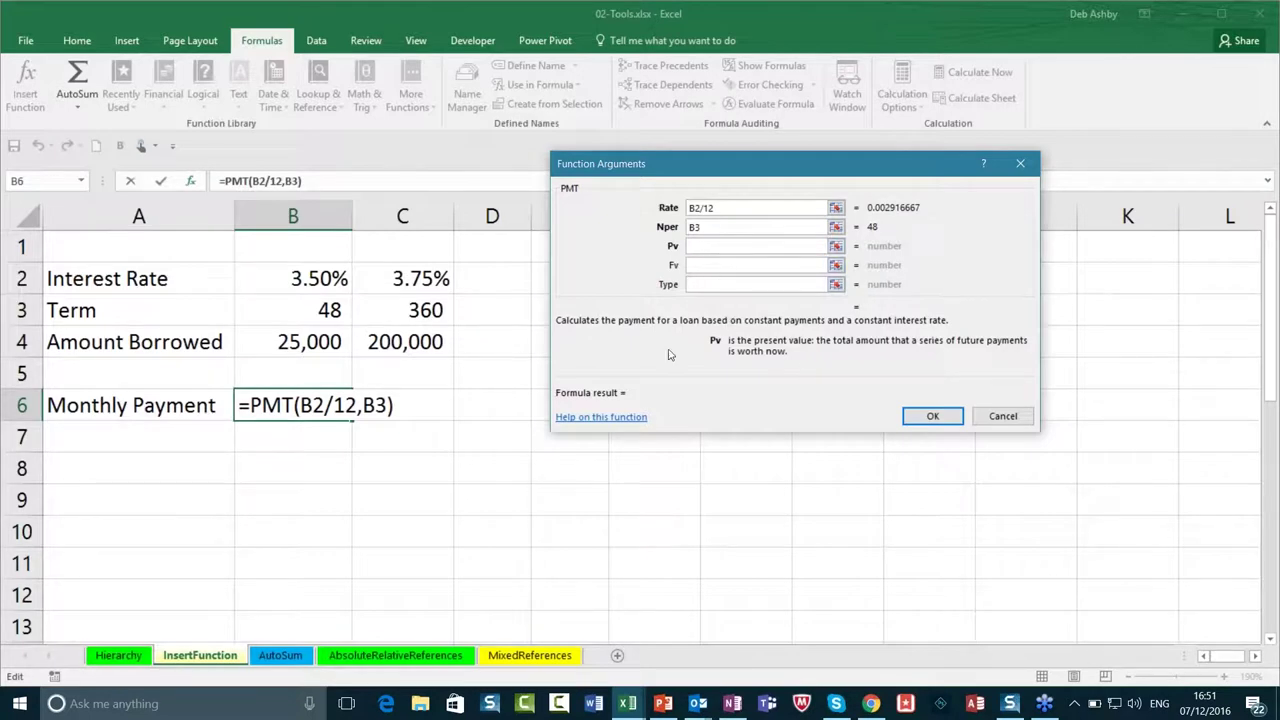
{"action": "left_click", "coordinate": [303, 343]}
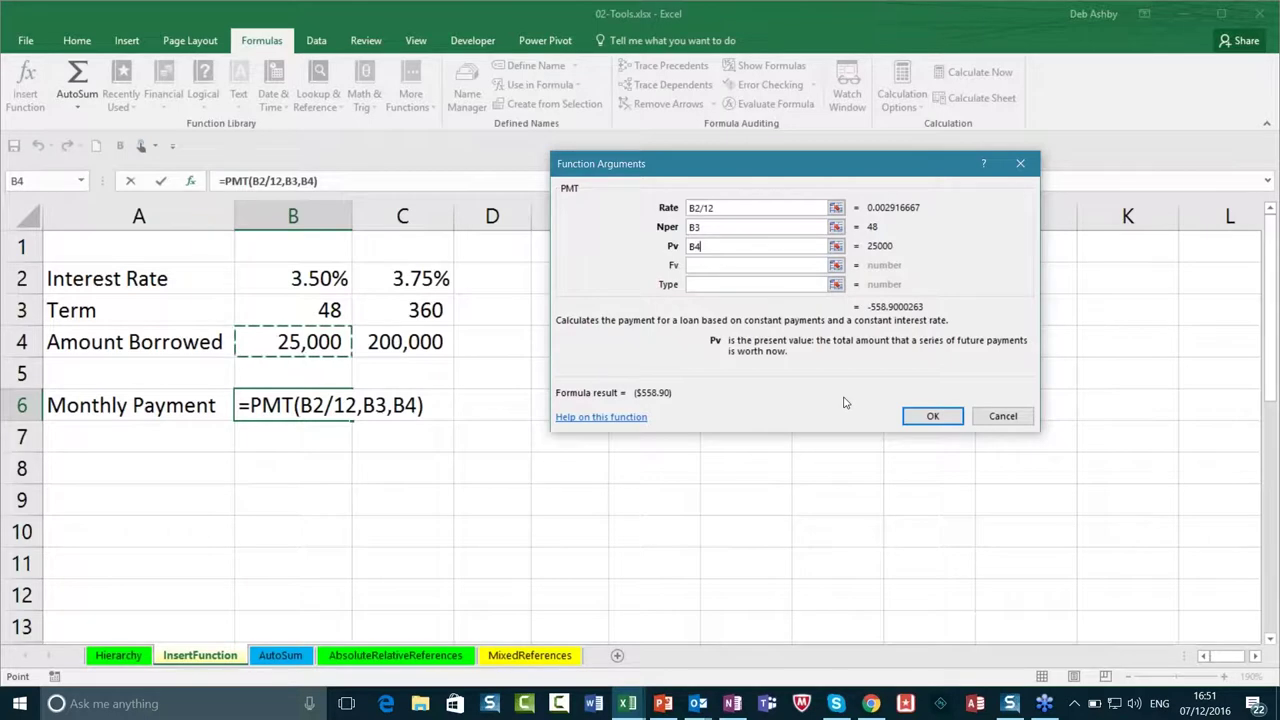
{"action": "key", "text": "Return"}
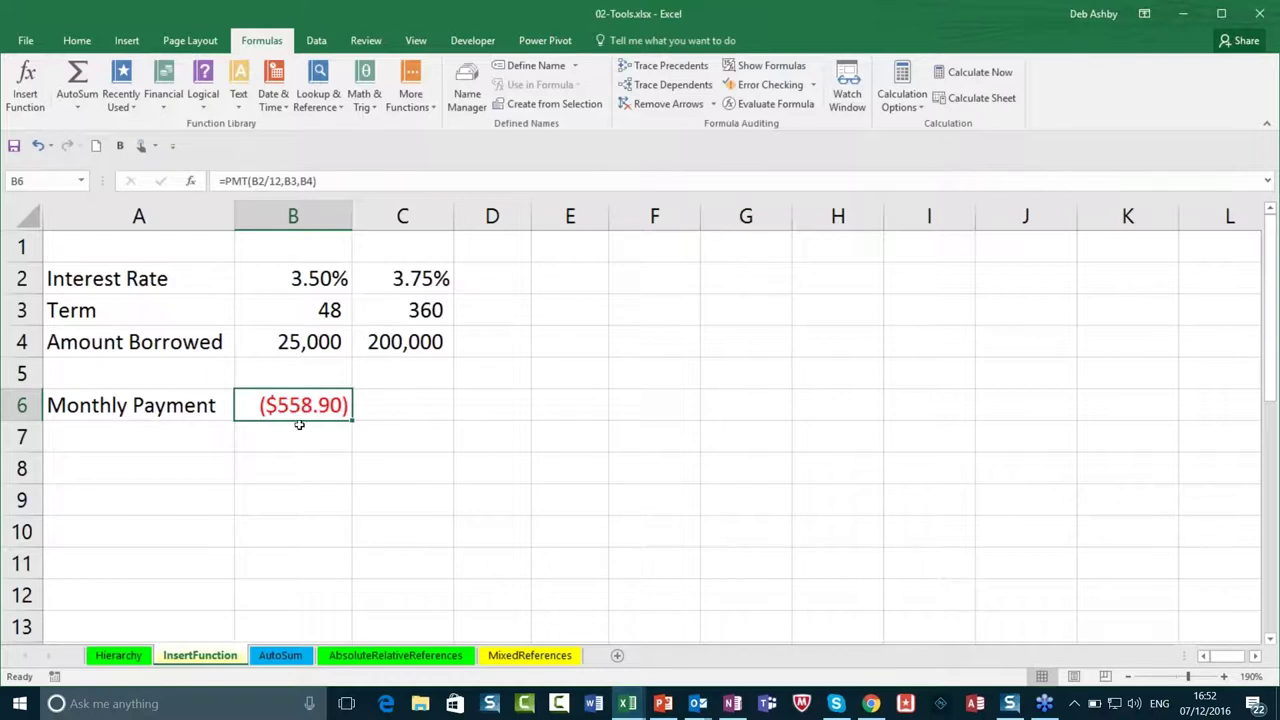
Change B6's formula to =PMT(B2/12,B3,-B4) so it shows a positive $558.90
{"action": "double_click", "coordinate": [290, 404]}
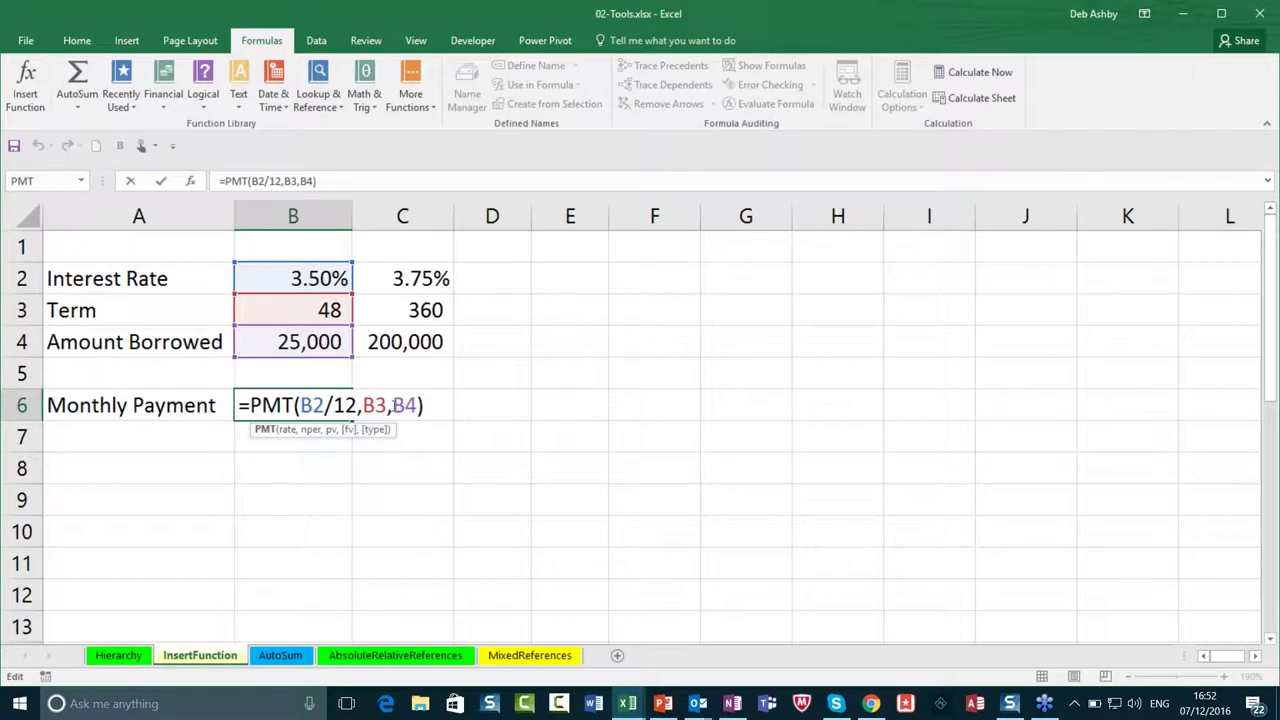
{"action": "left_click", "coordinate": [394, 404]}
{"action": "type", "text": "-"}
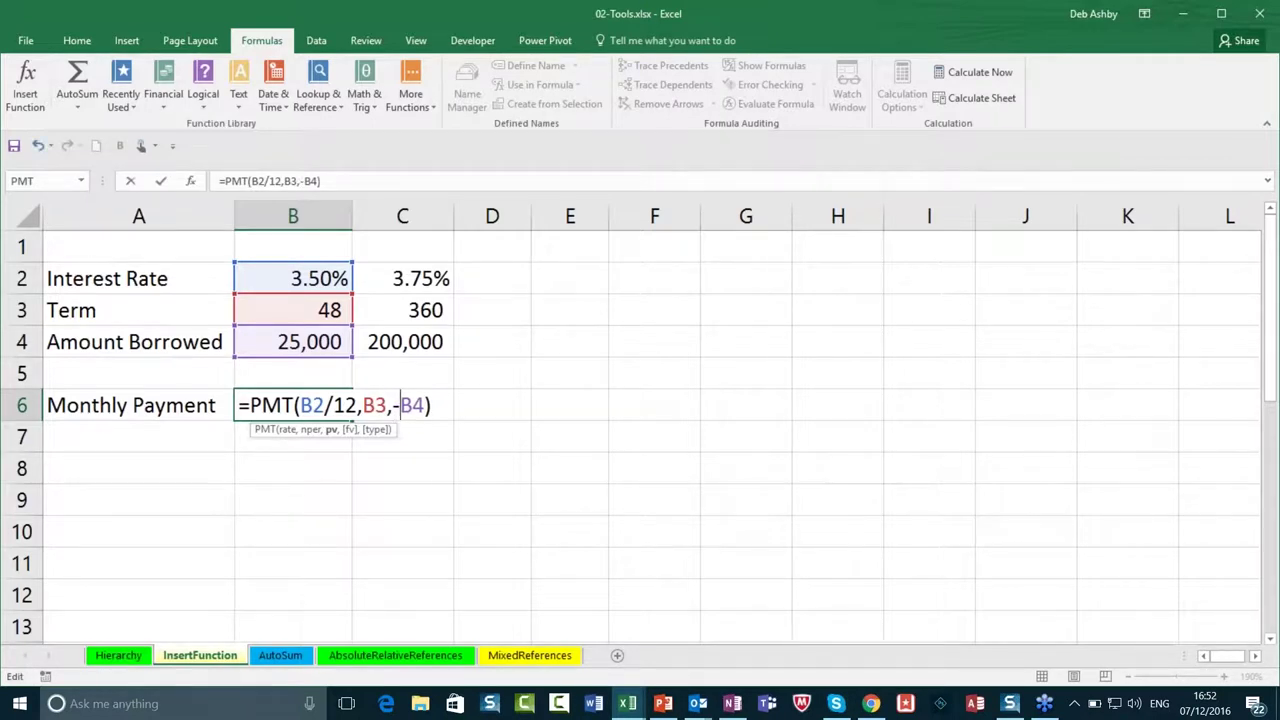
{"action": "key", "text": "Return"}
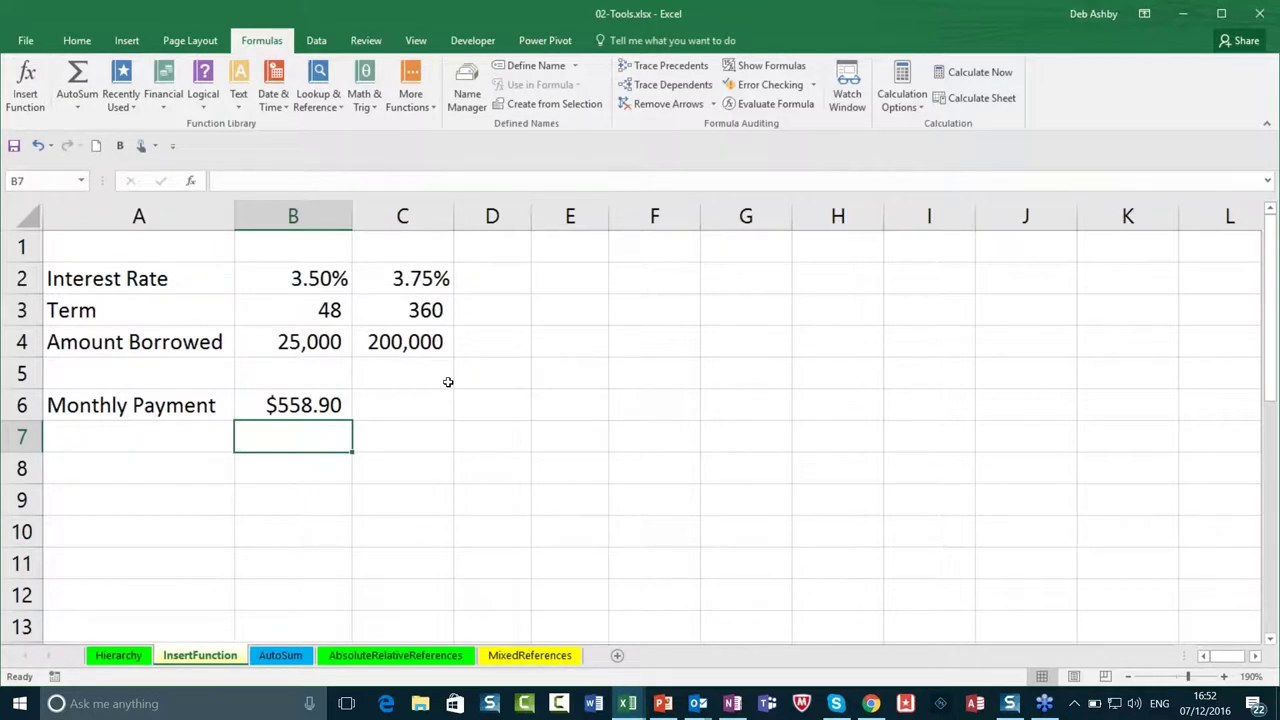
{"action": "left_click", "coordinate": [310, 412]}
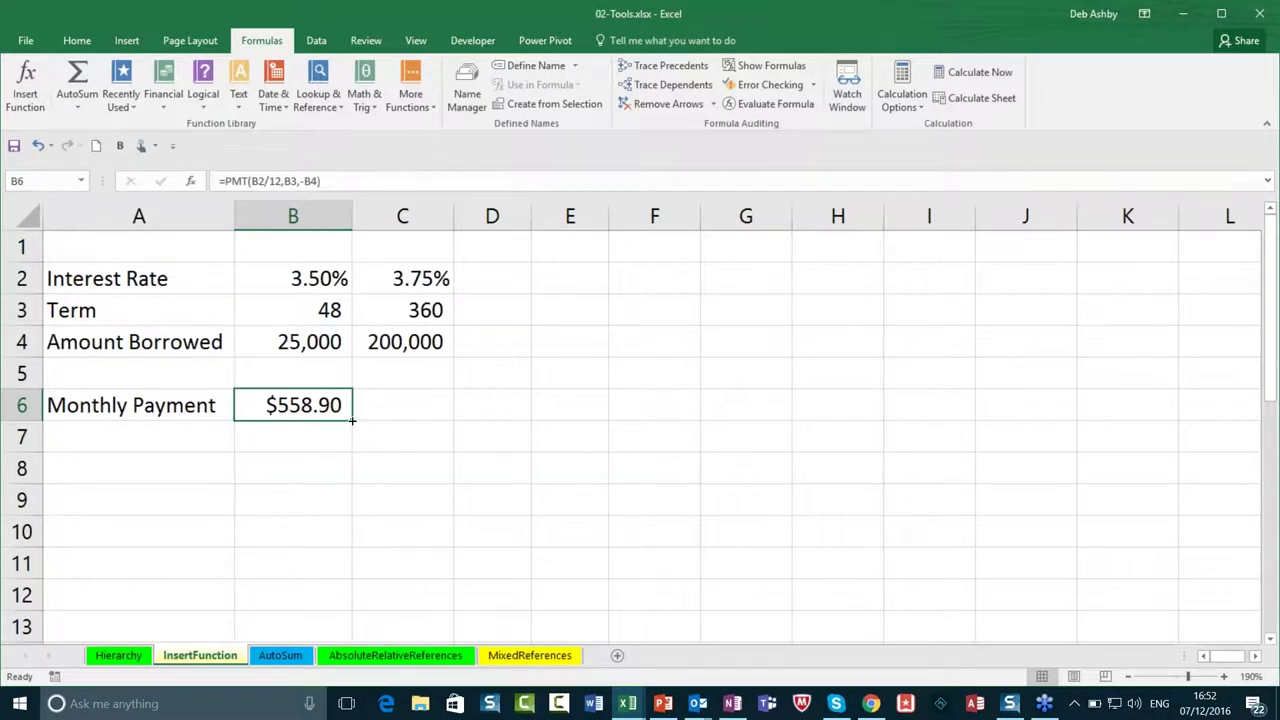
Copy the PMT formula to C6 for the 200,000 loan at 3.75%, giving $926.23
{"action": "left_click_drag", "start_coordinate": [350, 419], "coordinate": [440, 420]}
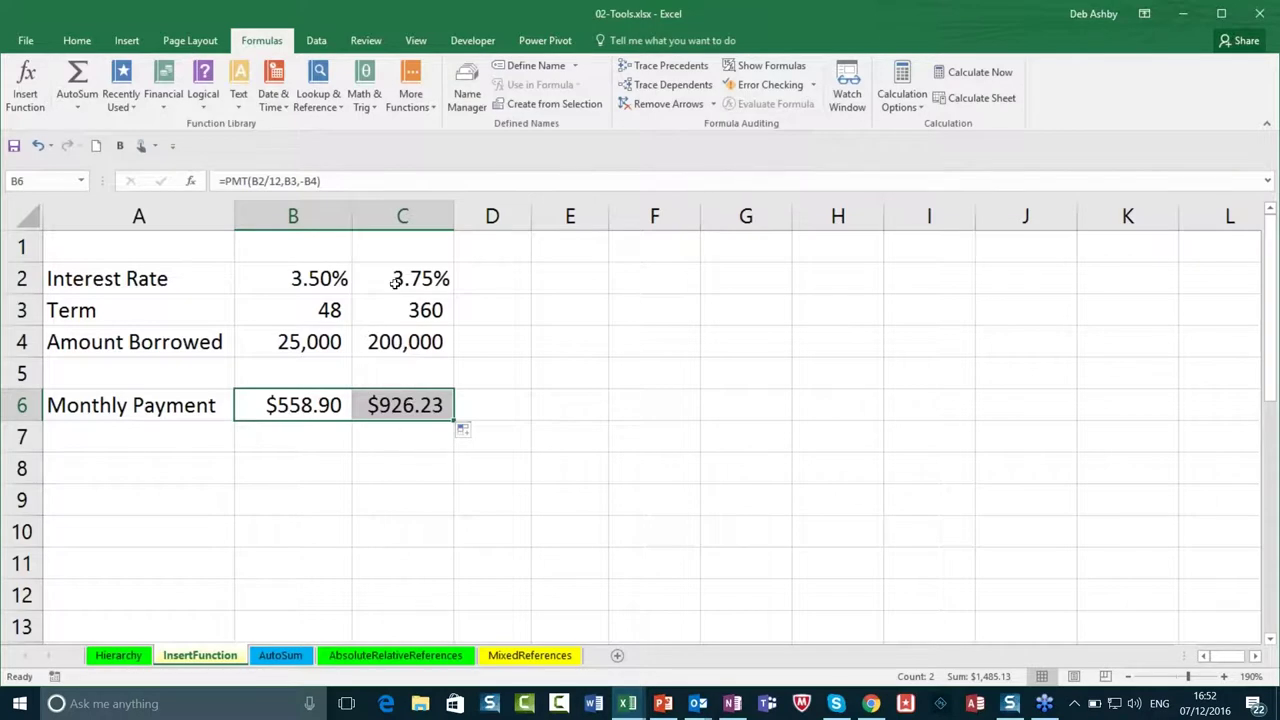
{"action": "left_click", "coordinate": [393, 342]}
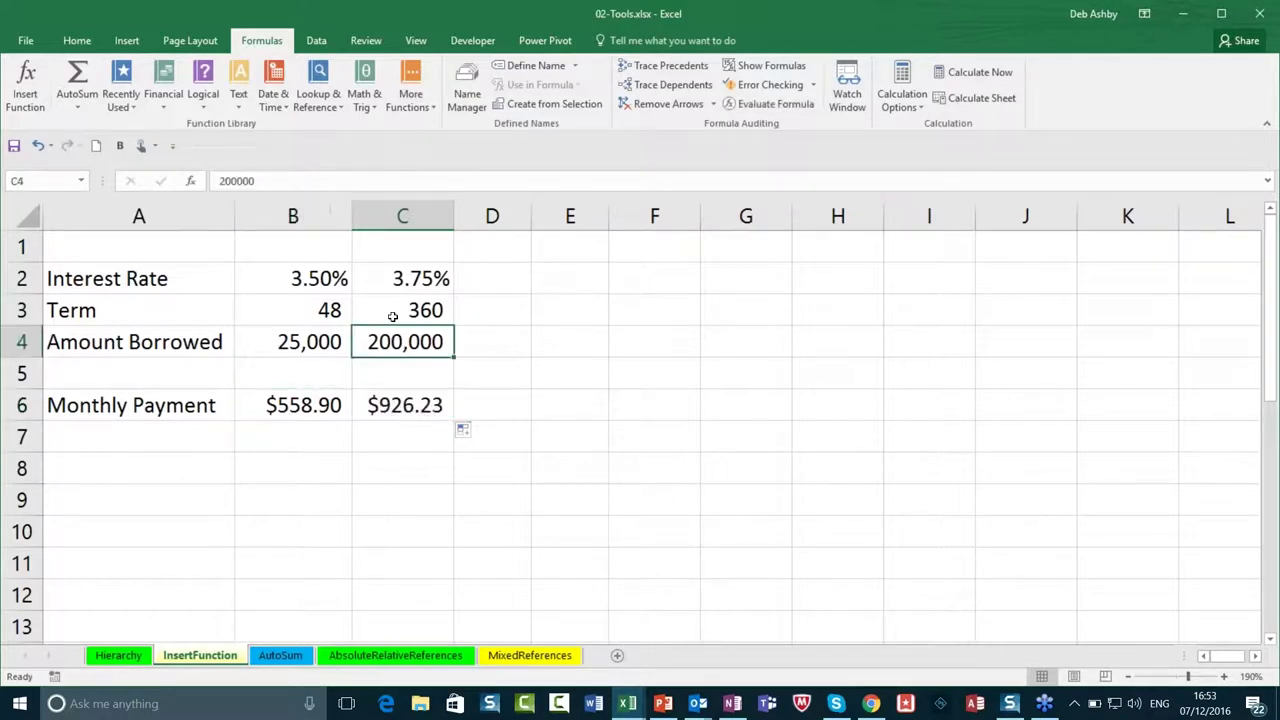
{"action": "left_click", "coordinate": [391, 315]}
{"action": "left_click", "coordinate": [387, 278]}
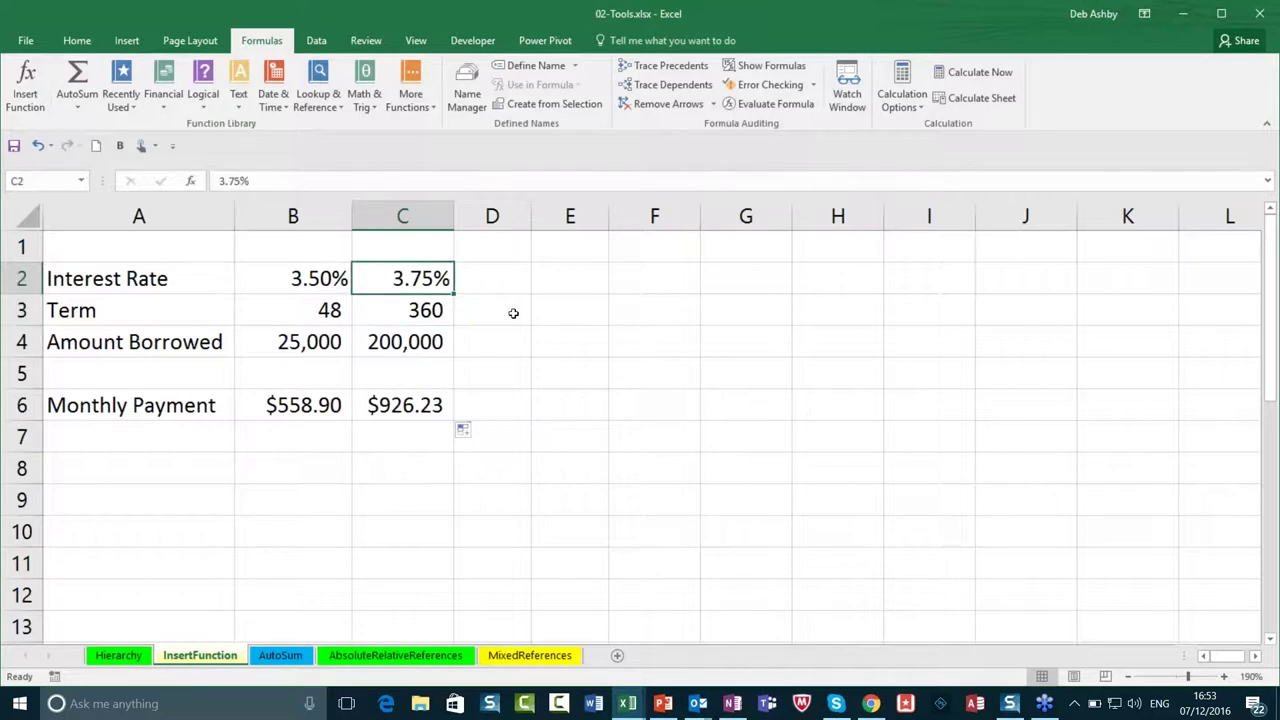
{"action": "left_click", "coordinate": [408, 346]}
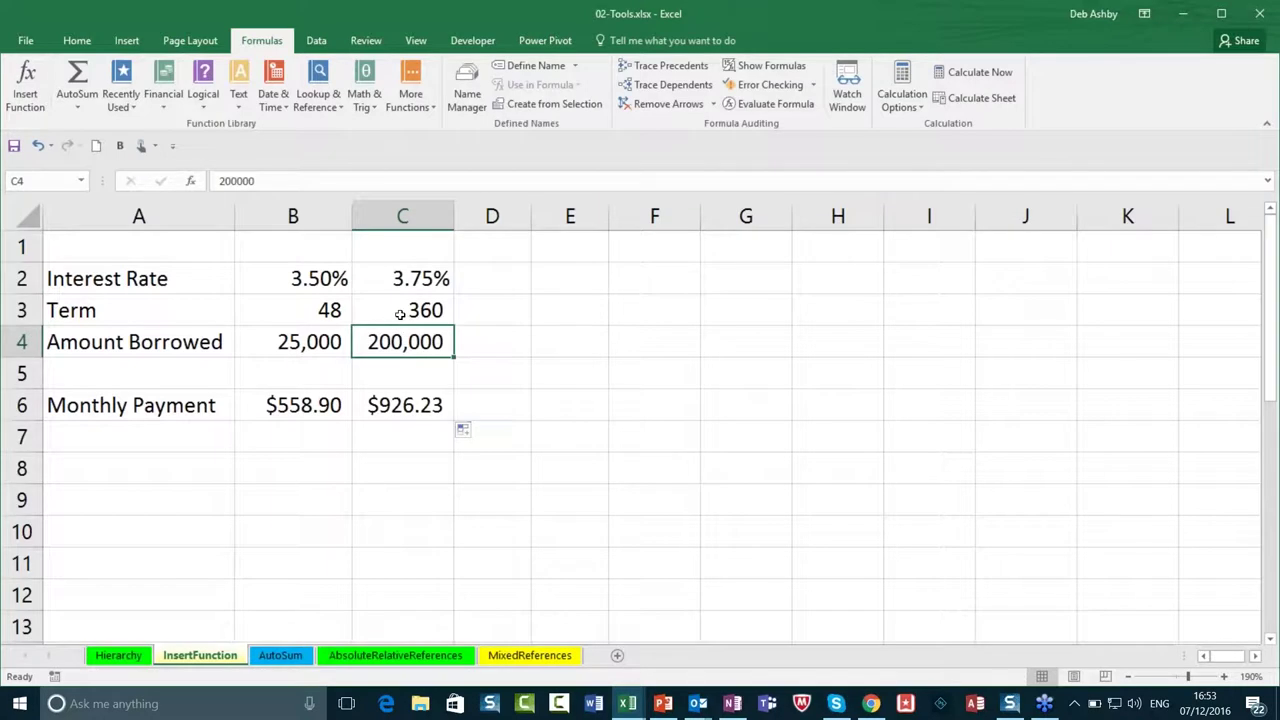
{"action": "left_click", "coordinate": [397, 313]}
{"action": "left_click", "coordinate": [386, 285]}
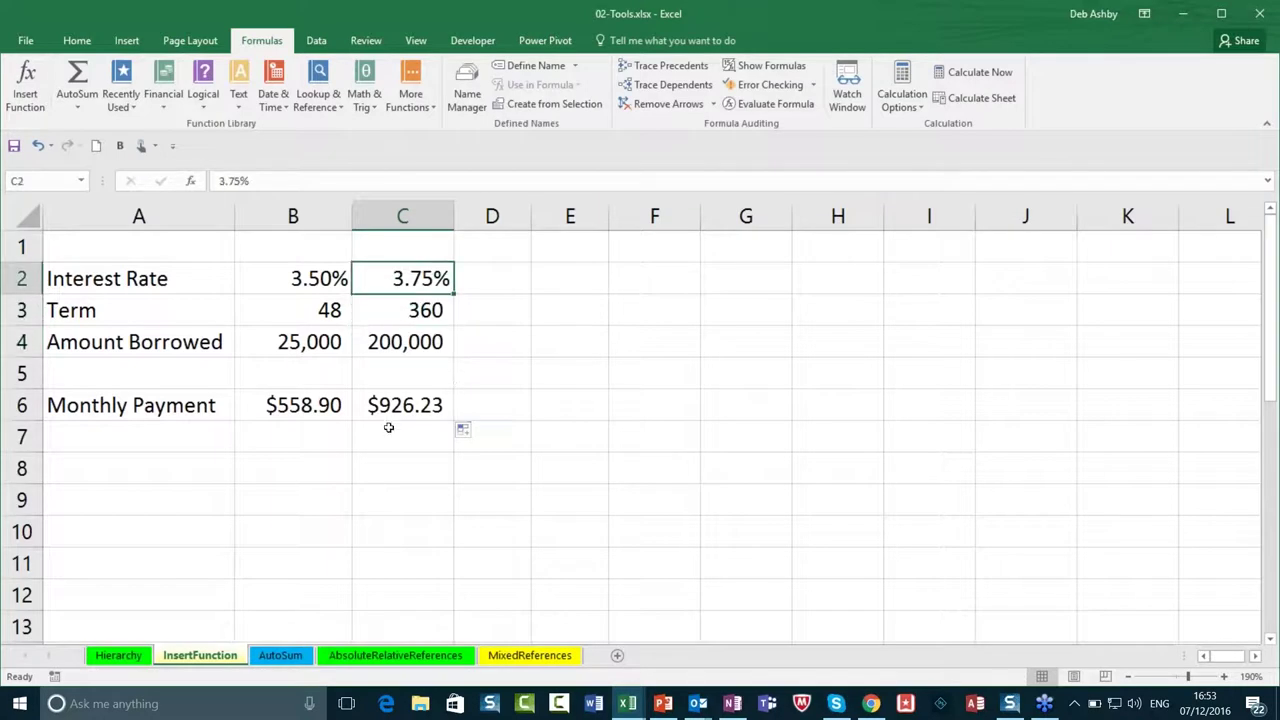
{"action": "left_click", "coordinate": [411, 405]}
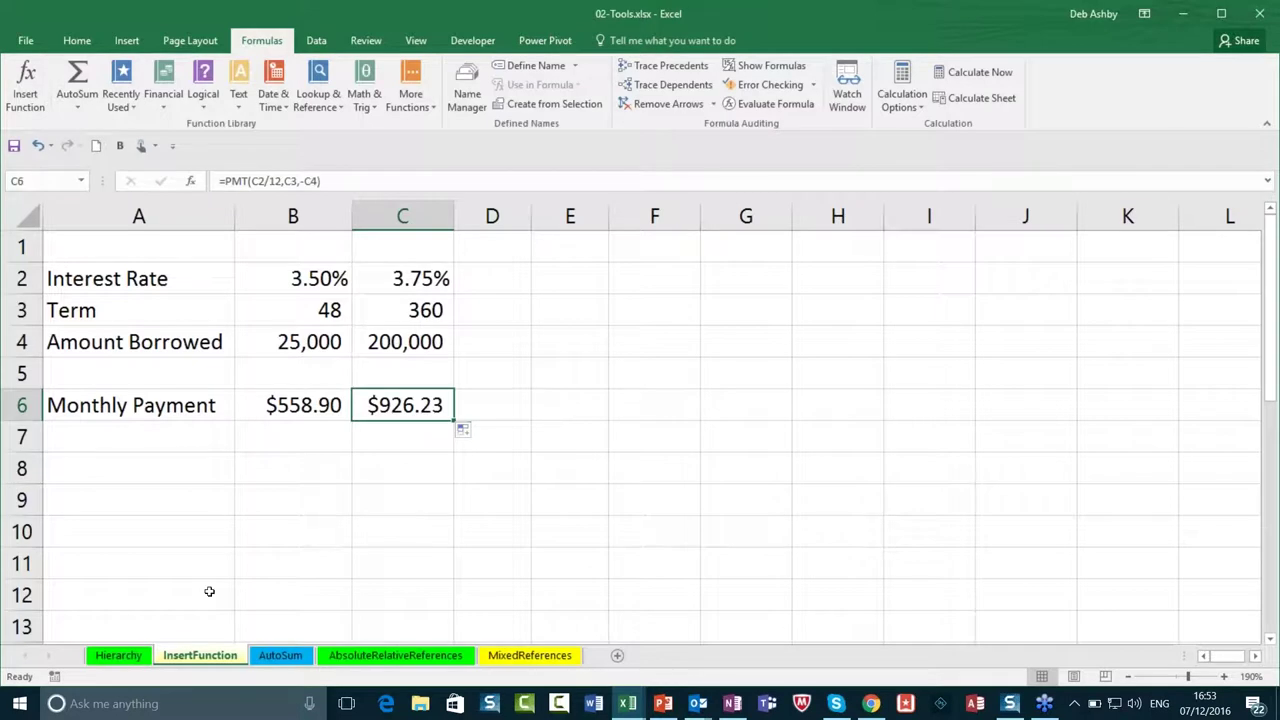
{"action": "left_click", "coordinate": [280, 656]}
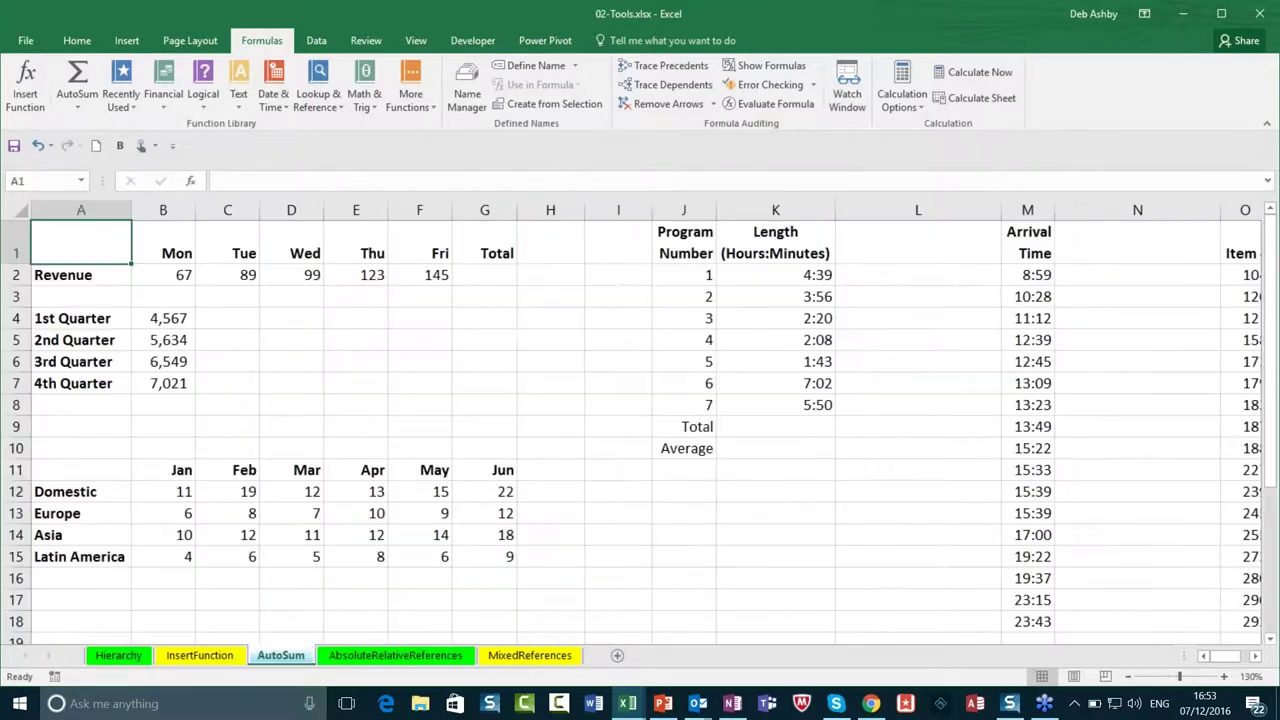
Review the quarter labels and select the four quarterly figures in column B
{"action": "left_click", "coordinate": [449, 362]}
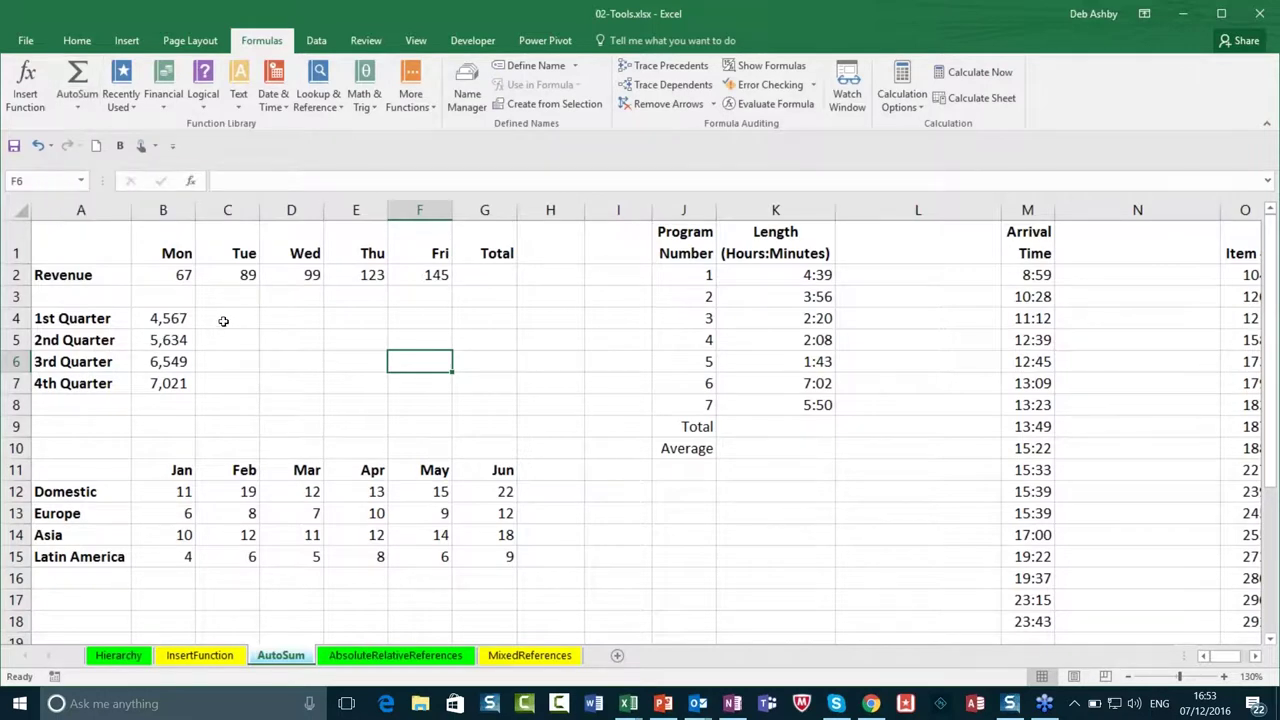
{"action": "left_click", "coordinate": [223, 320]}
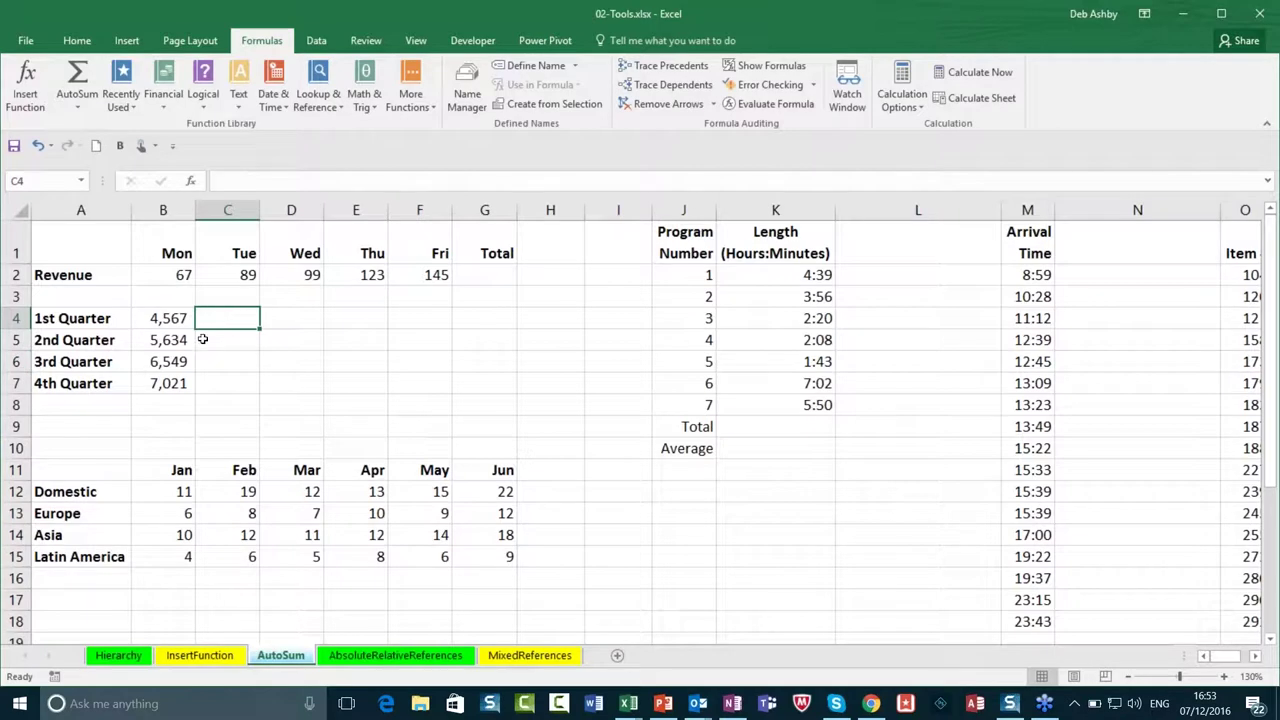
{"action": "left_click", "coordinate": [145, 318]}
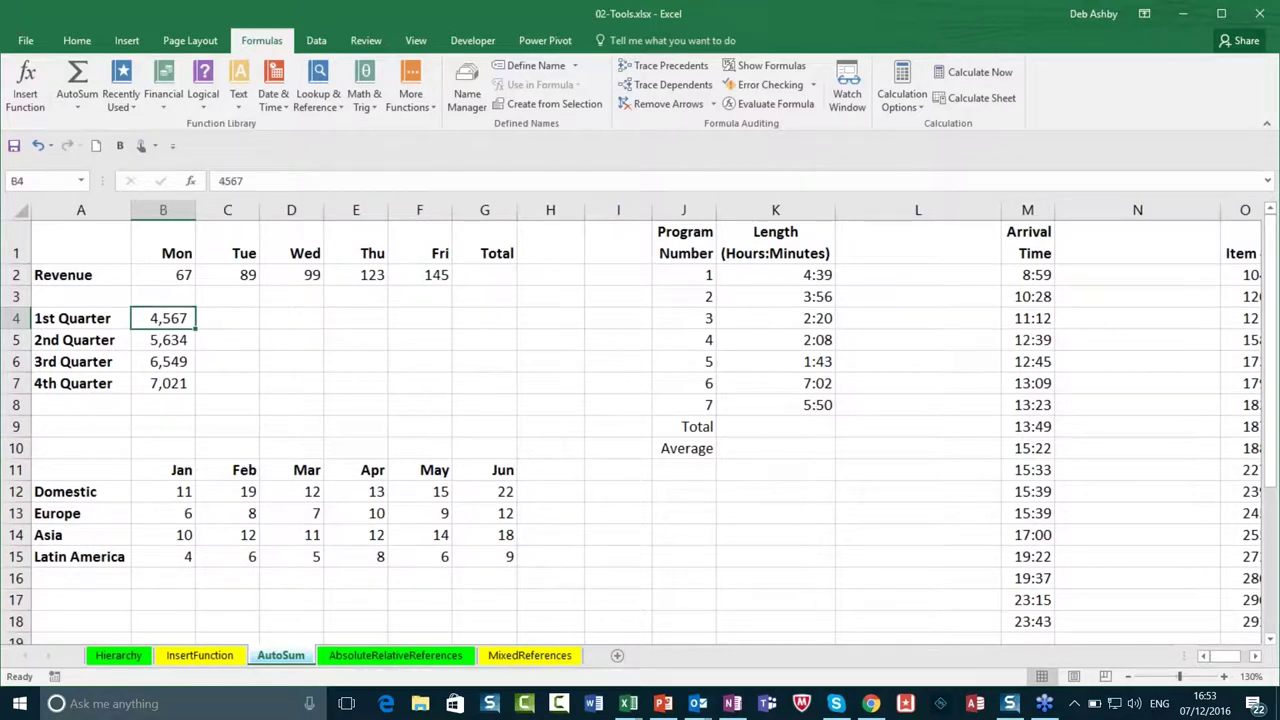
{"action": "left_click", "coordinate": [70, 322]}
{"action": "left_click", "coordinate": [70, 345]}
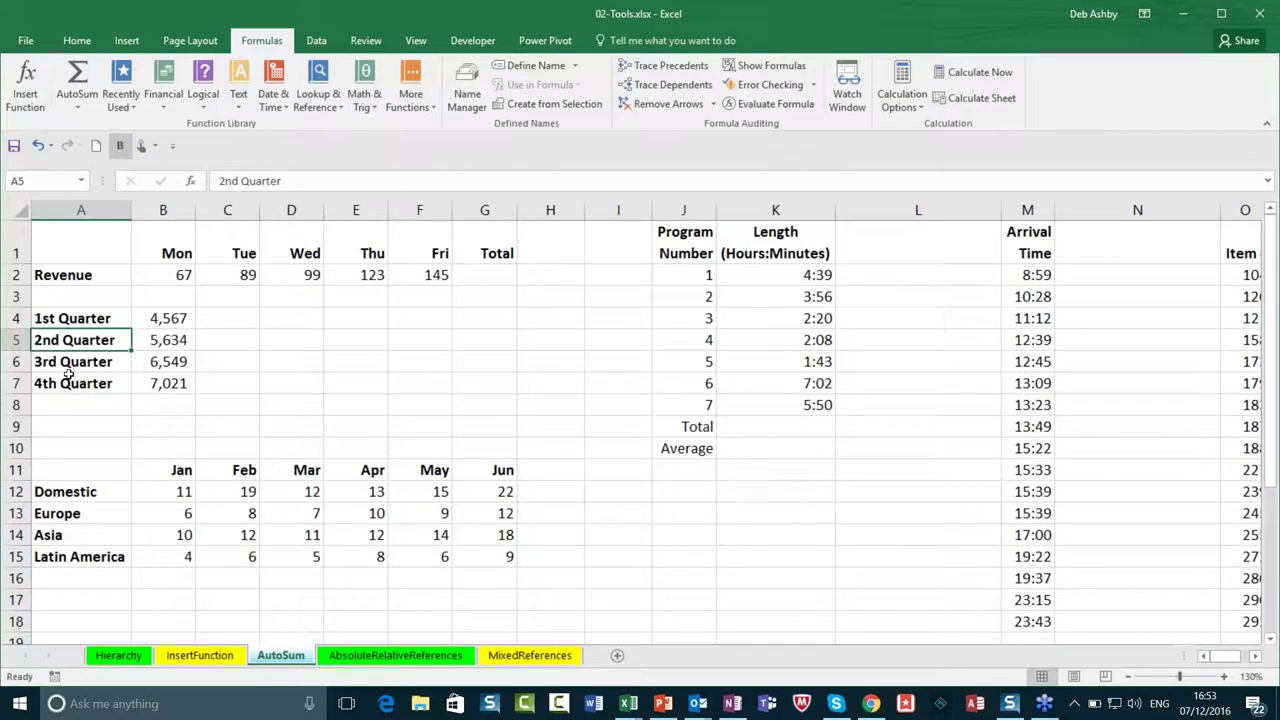
{"action": "left_click", "coordinate": [68, 365]}
{"action": "left_click", "coordinate": [68, 385]}
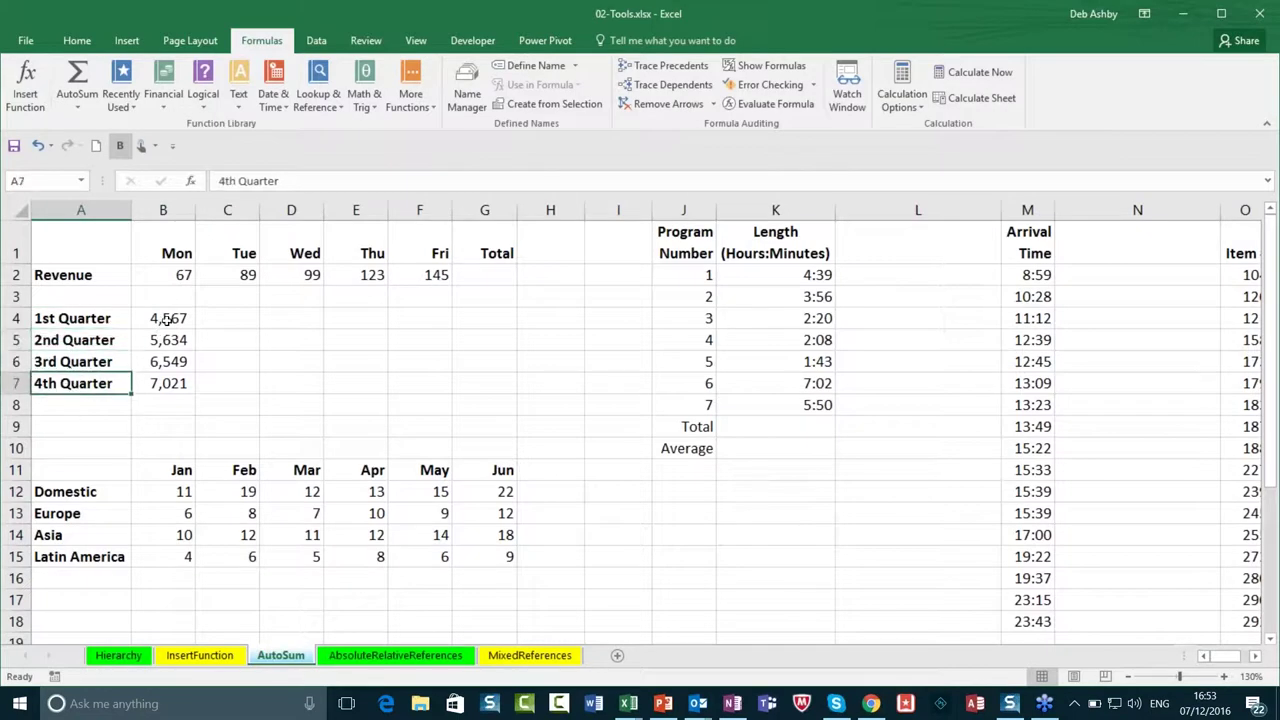
{"action": "left_click_drag", "start_coordinate": [165, 318], "coordinate": [165, 385]}
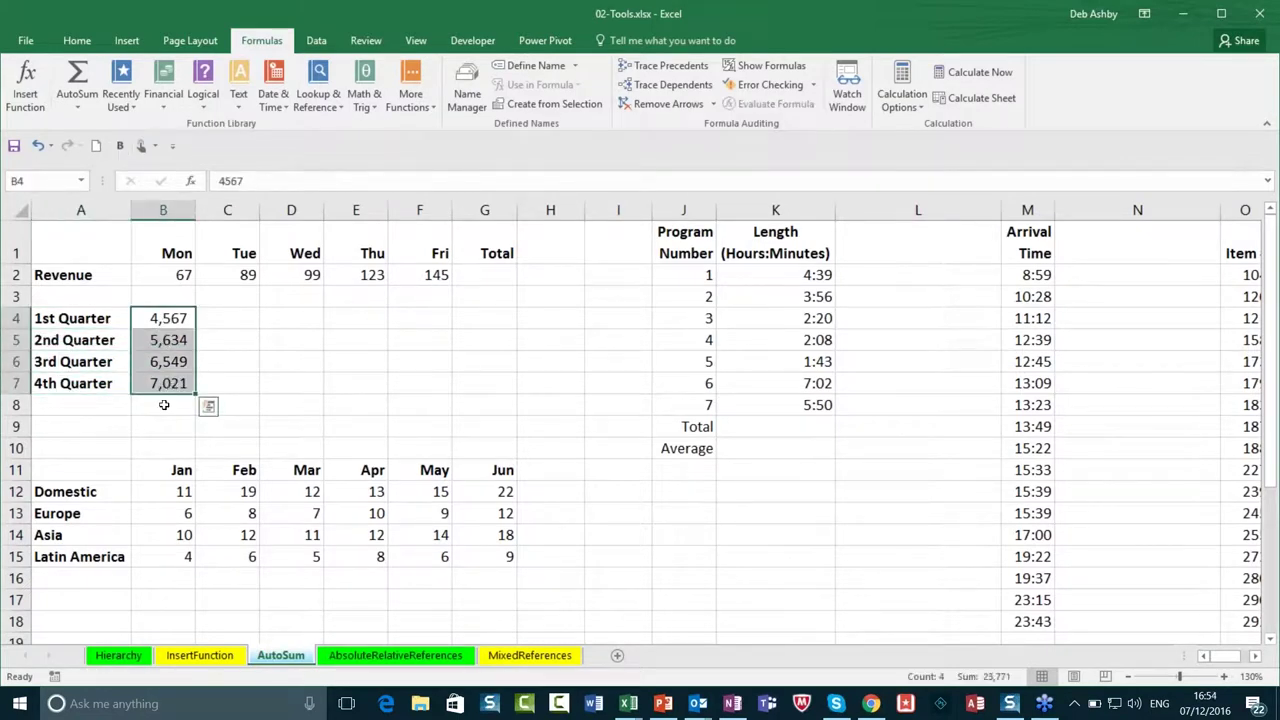
Label A8 'Total' and AutoSum the quarterly figures in B8, giving 23,771
{"action": "left_click", "coordinate": [88, 406]}
{"action": "type", "text": "Total"}
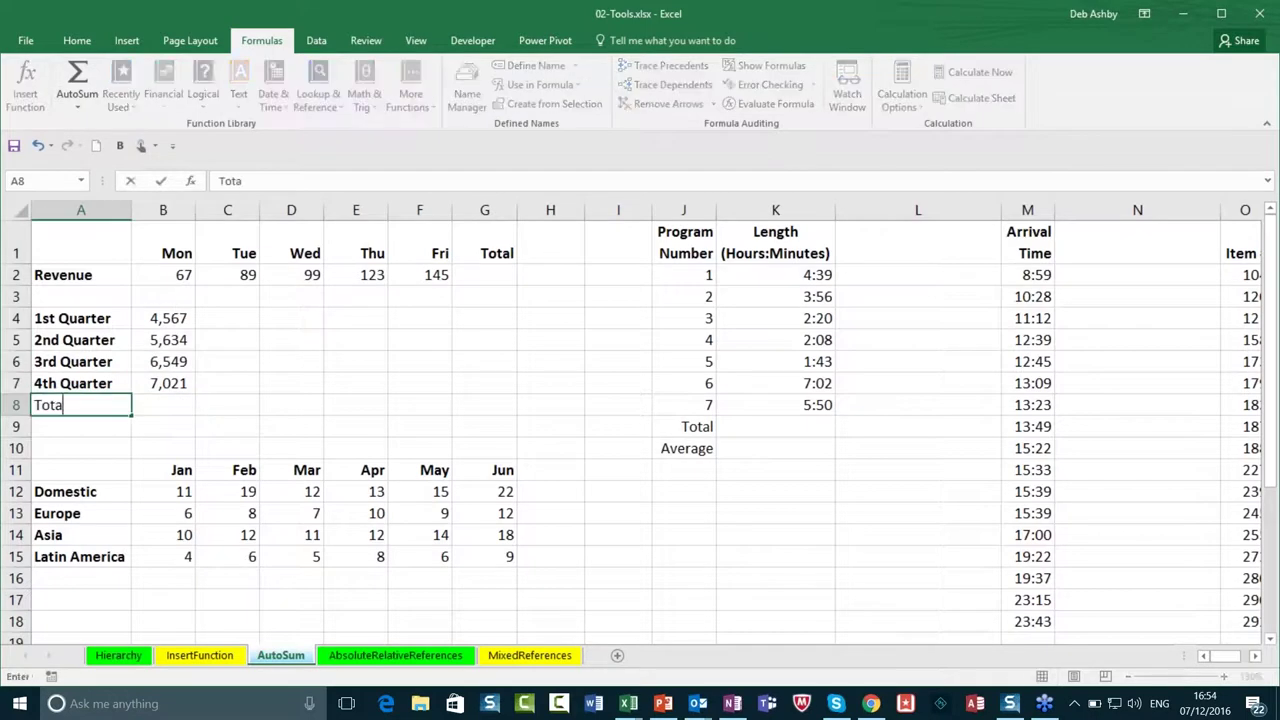
{"action": "left_click", "coordinate": [167, 402]}
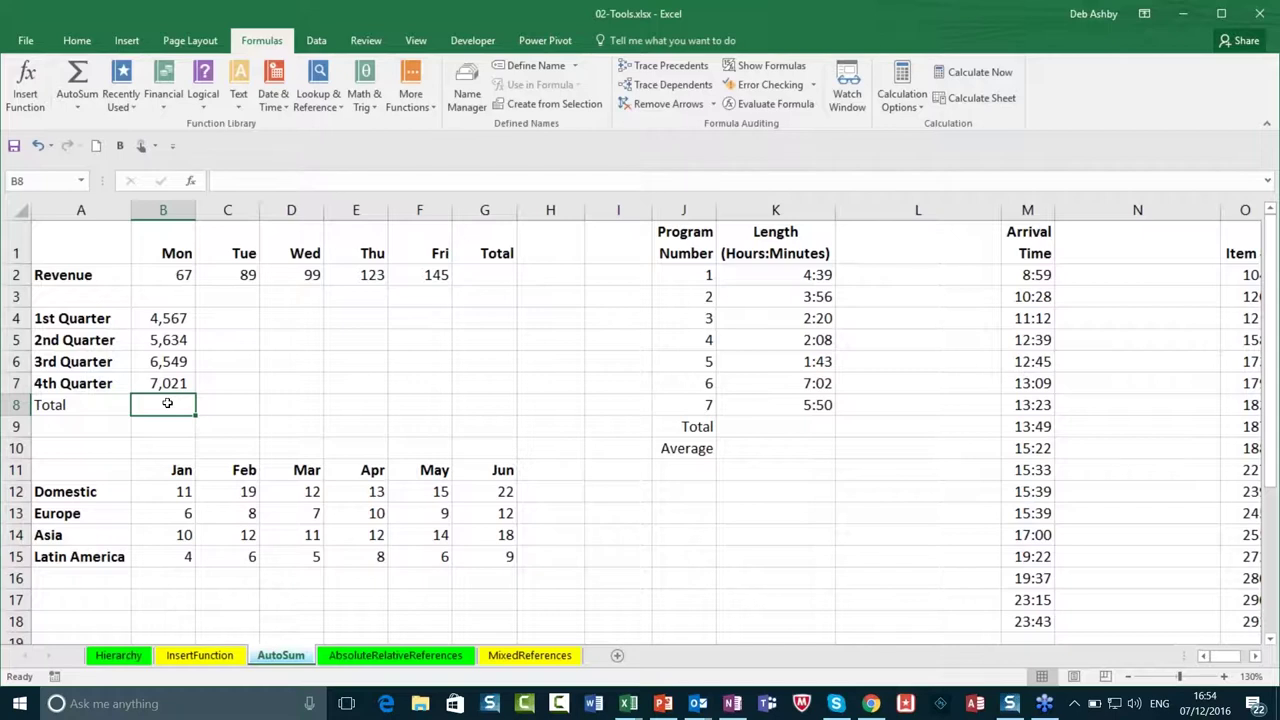
{"action": "key", "text": "alt"}
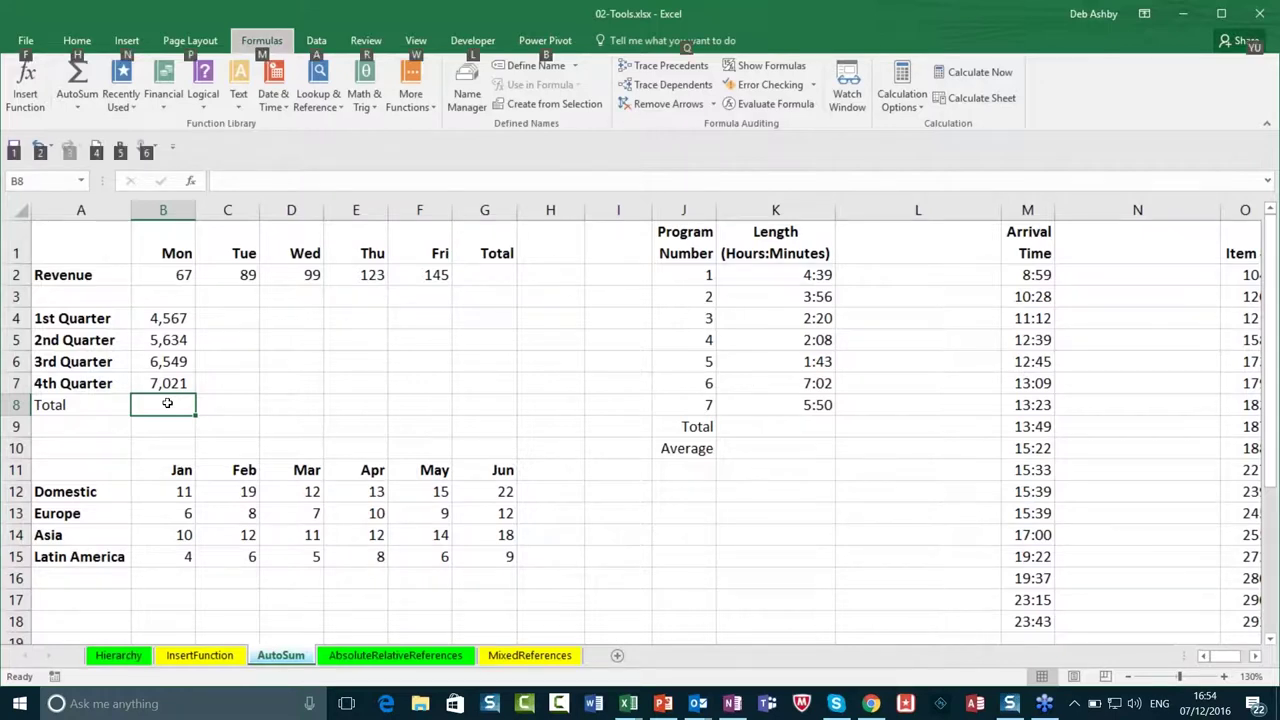
{"action": "key", "text": "alt+equal"}
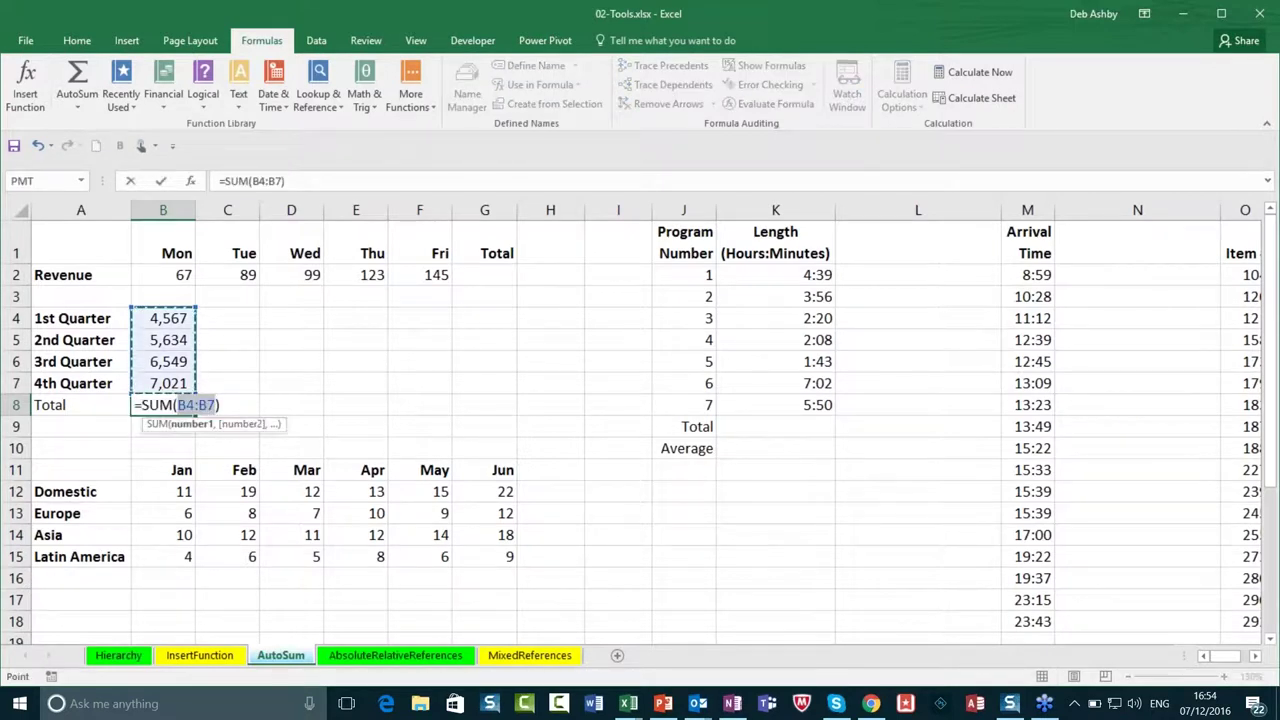
{"action": "key", "text": "Return"}
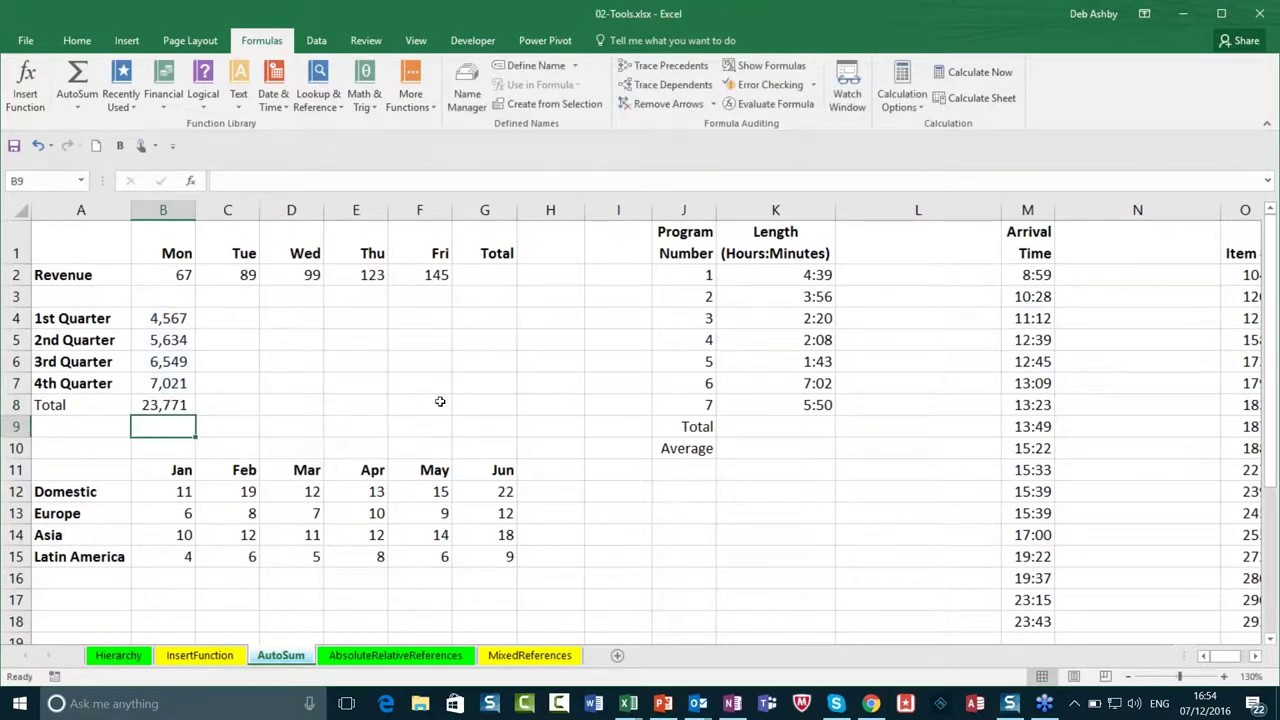
AutoSum the January figures B12:B15 to get 31 in B16
{"action": "scroll", "coordinate": [440, 401], "scroll_direction": "down", "scroll_amount": 1}
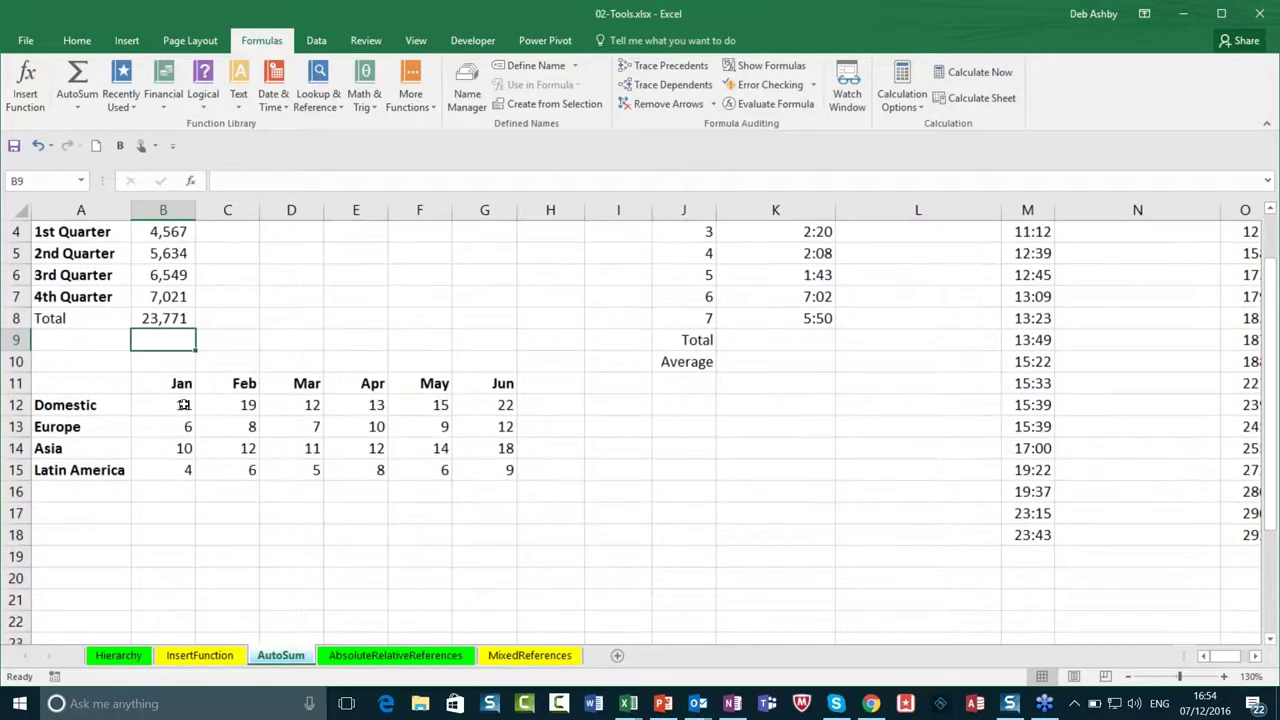
{"action": "left_click_drag", "start_coordinate": [184, 404], "coordinate": [184, 470]}
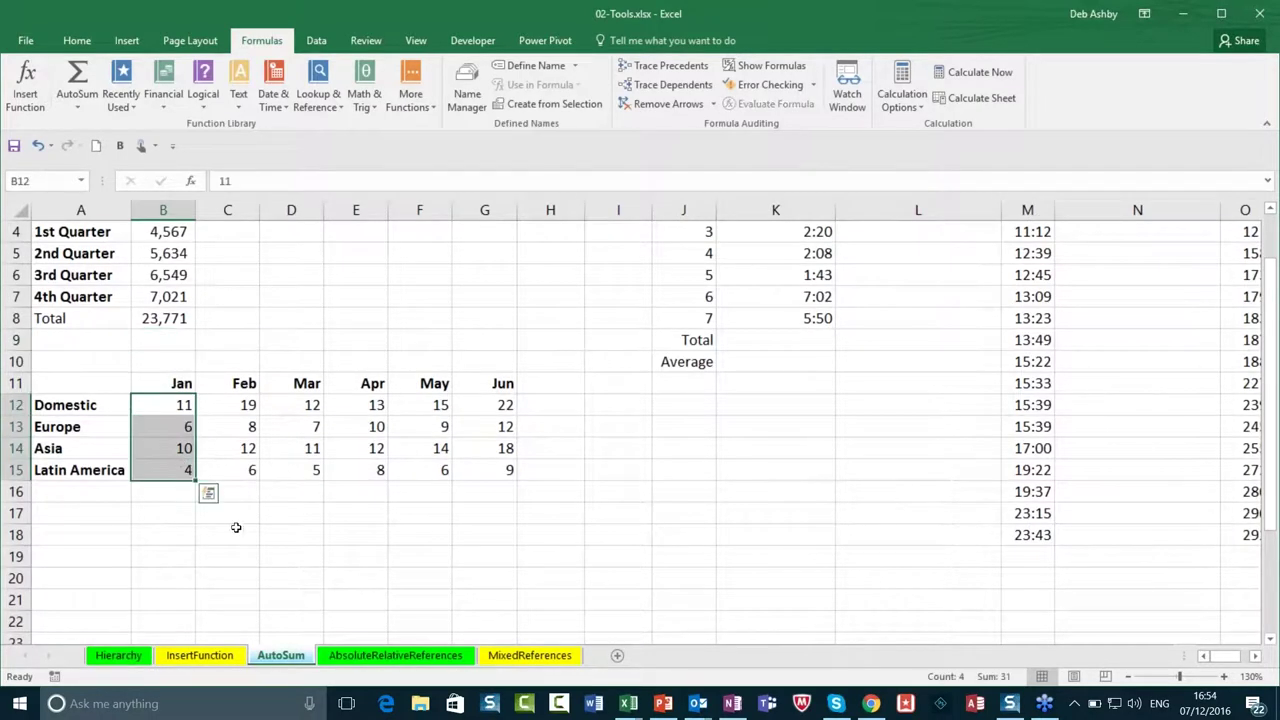
{"action": "left_click", "coordinate": [316, 556]}
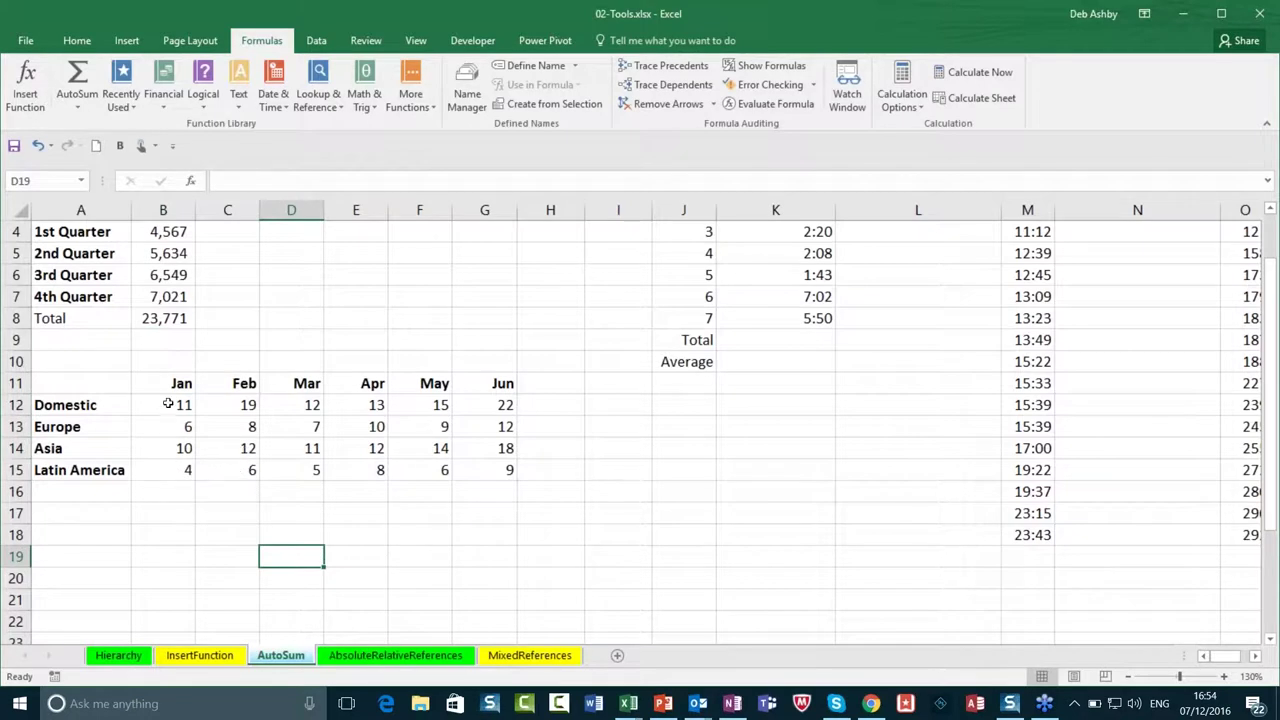
{"action": "left_click_drag", "start_coordinate": [168, 404], "coordinate": [174, 470]}
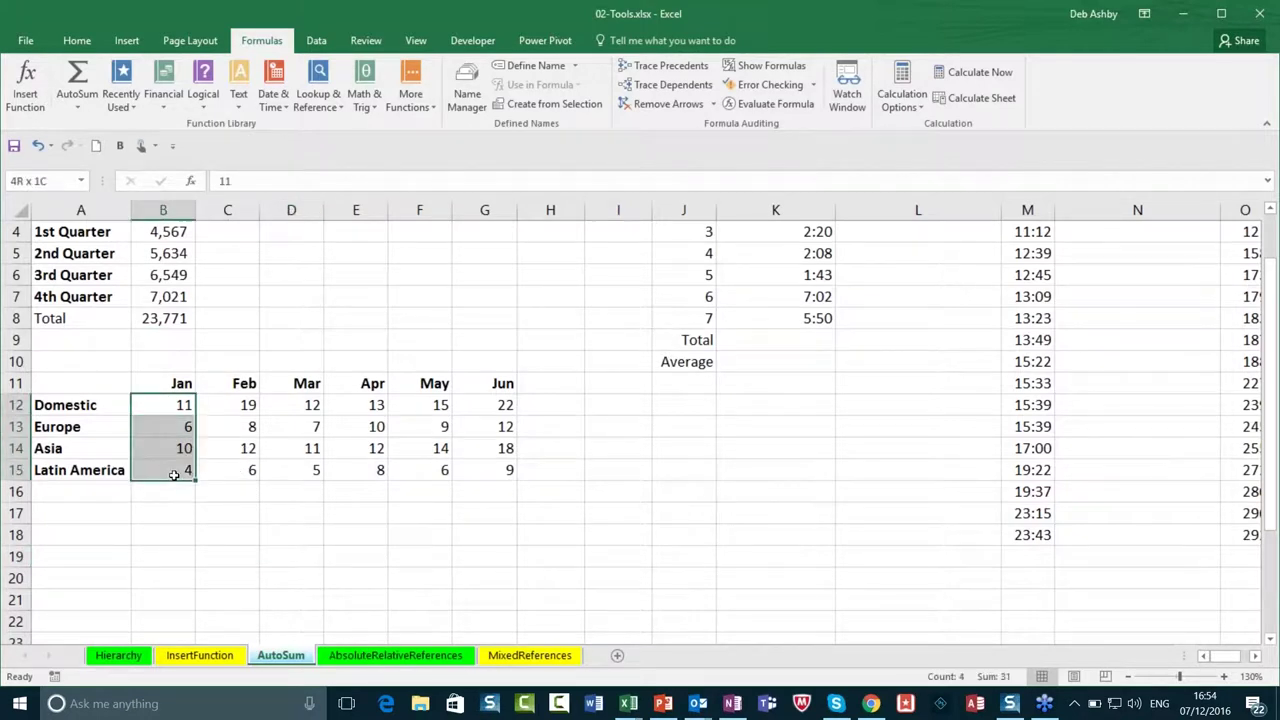
{"action": "key", "text": "alt+equal"}
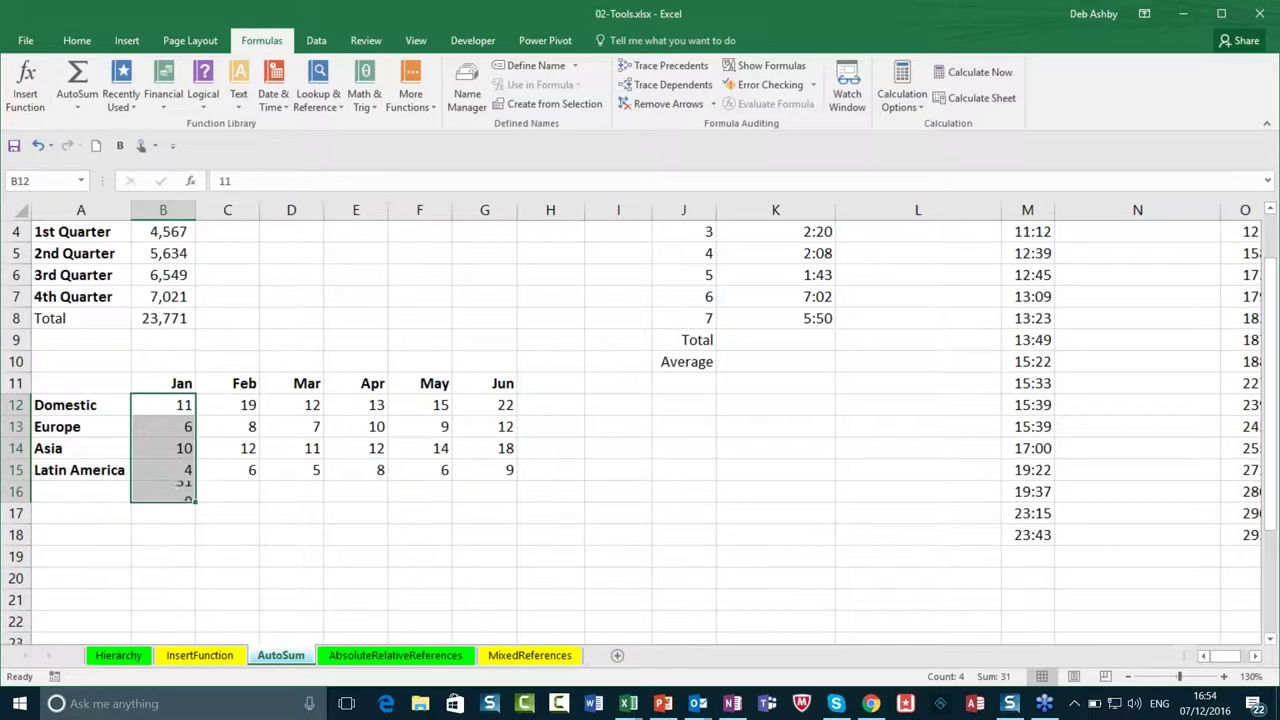
{"action": "left_click", "coordinate": [173, 537]}
Label A16 'Total' and AutoSum Feb–Jun, giving 45, 35, 43, 44 and 61
{"action": "left_click", "coordinate": [85, 493]}
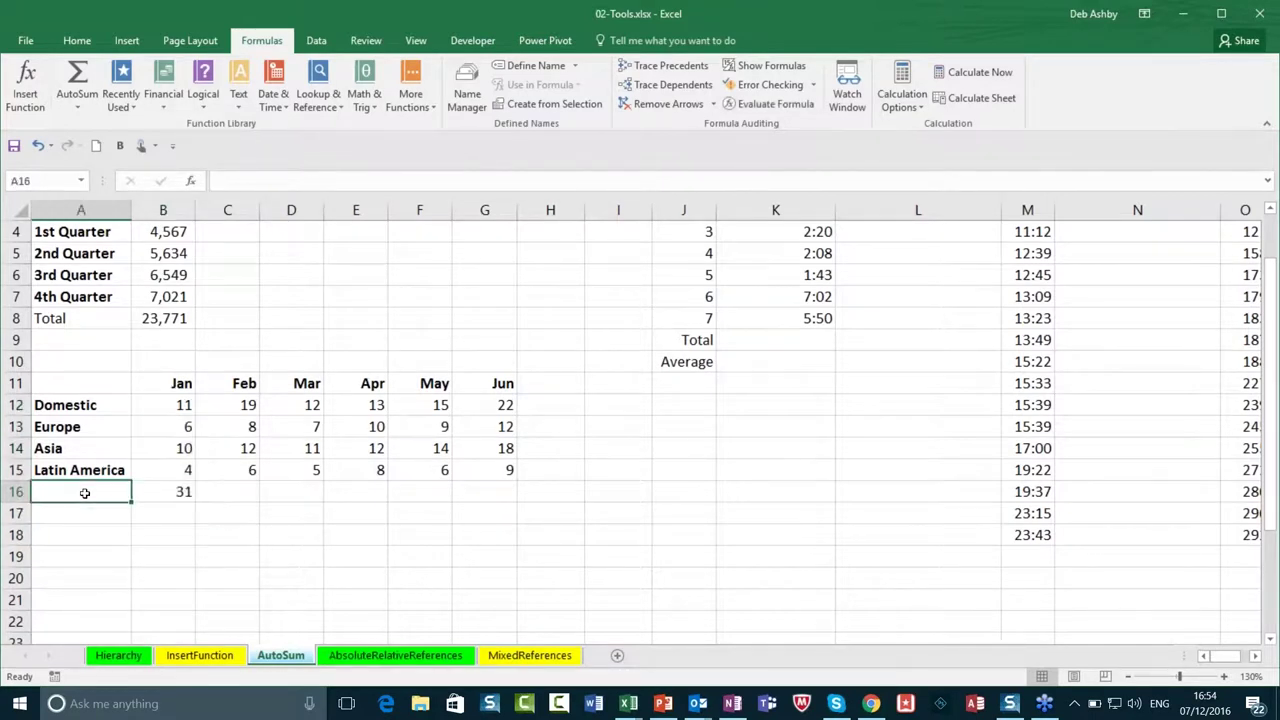
{"action": "type", "text": "Total"}
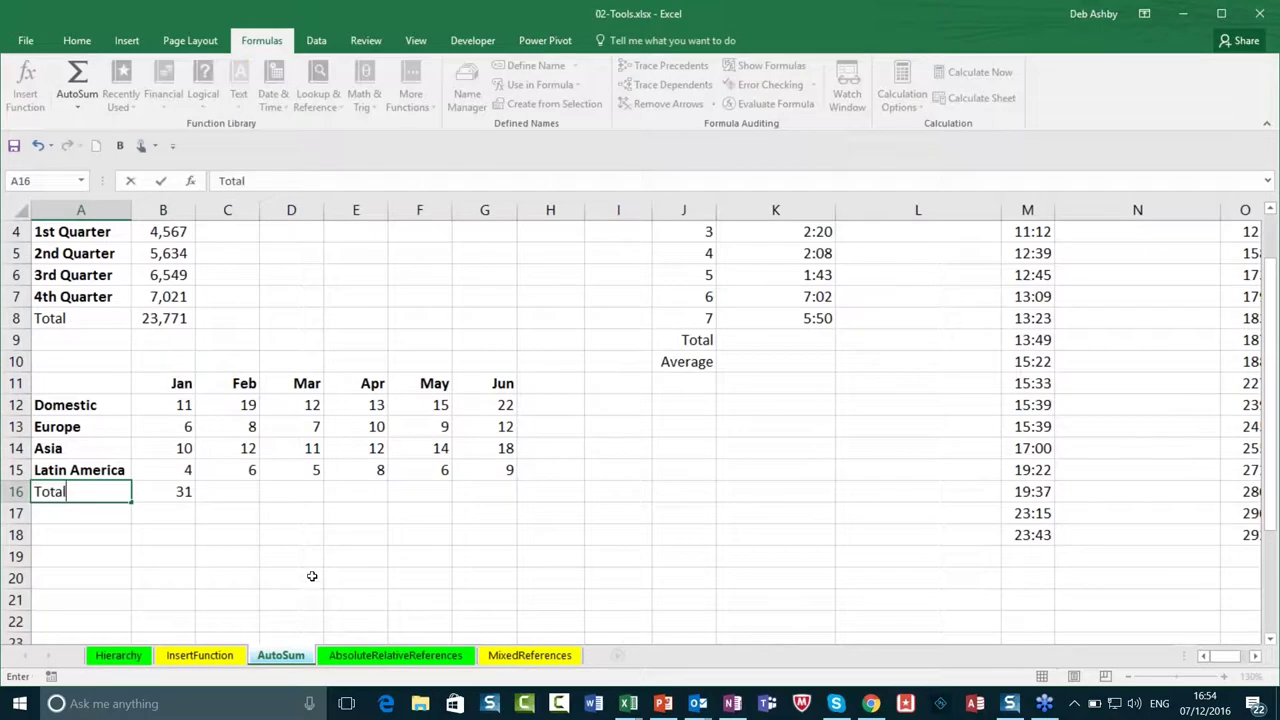
{"action": "left_click", "coordinate": [307, 576]}
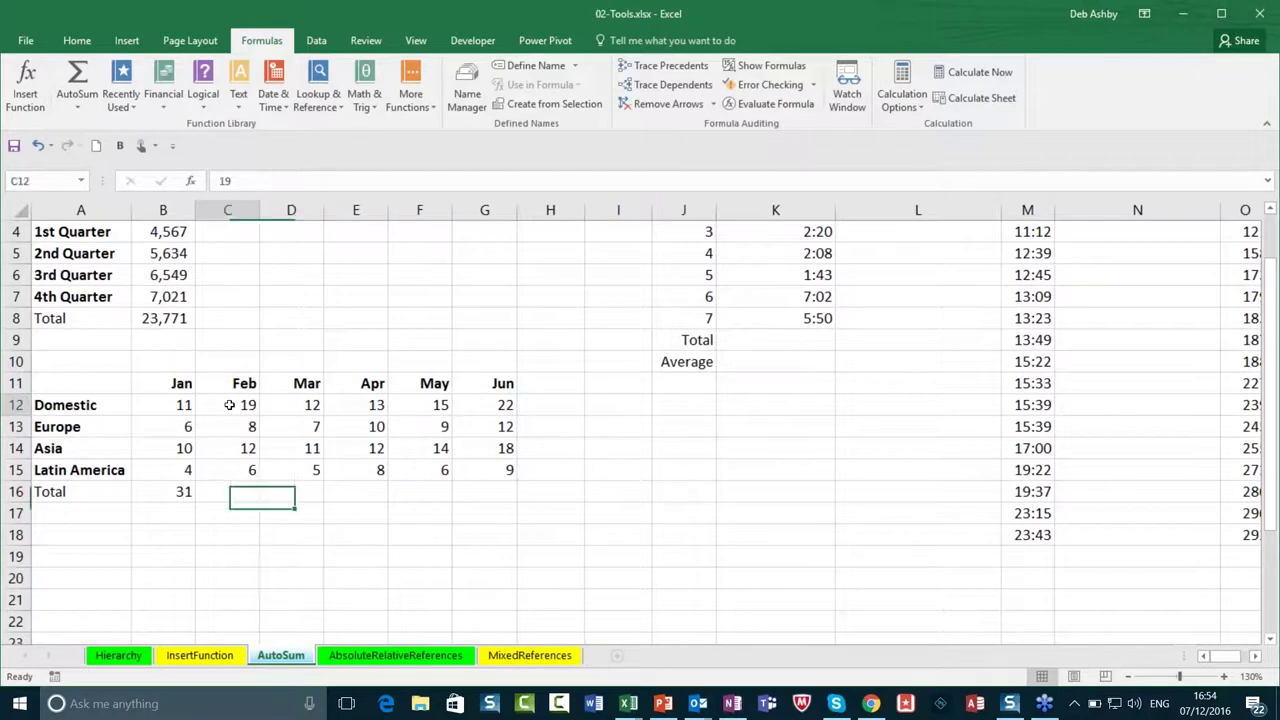
{"action": "mouse_move", "coordinate": [229, 405]}
{"action": "left_mouse_down"}
{"action": "mouse_move", "coordinate": [300, 448]}
{"action": "mouse_move", "coordinate": [477, 461]}
{"action": "left_mouse_up"}
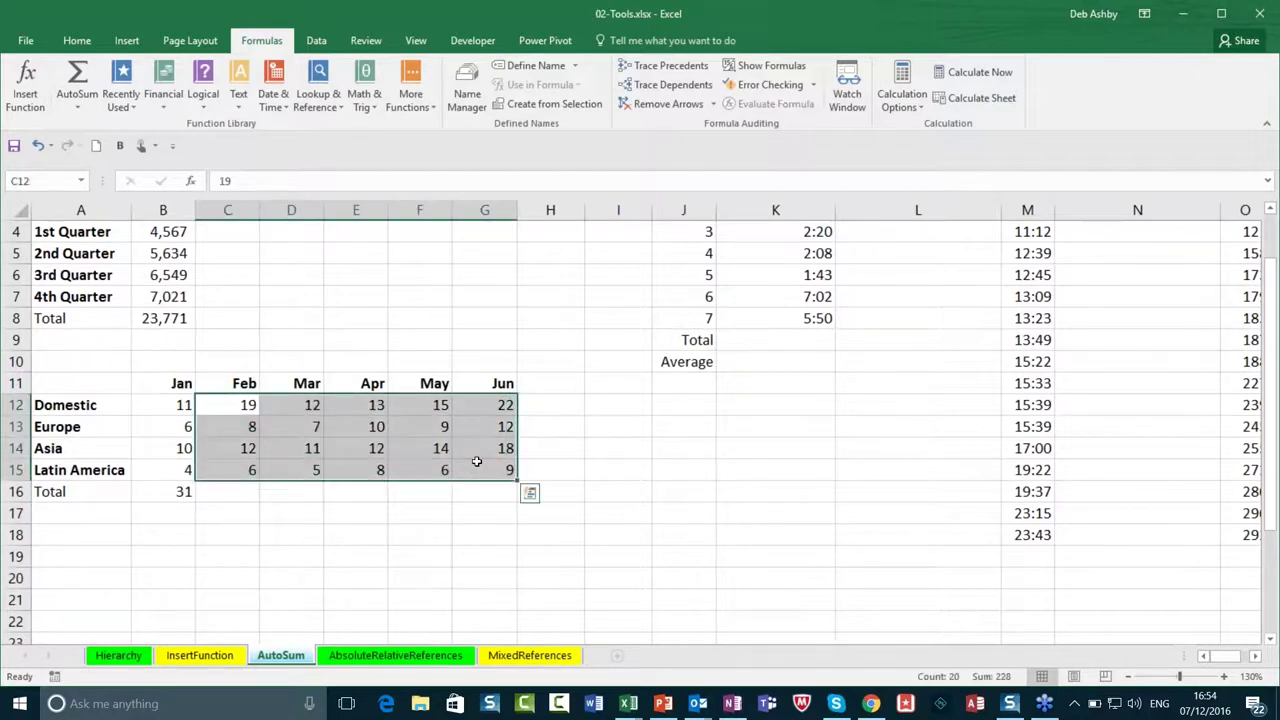
{"action": "key", "text": "alt+equal"}
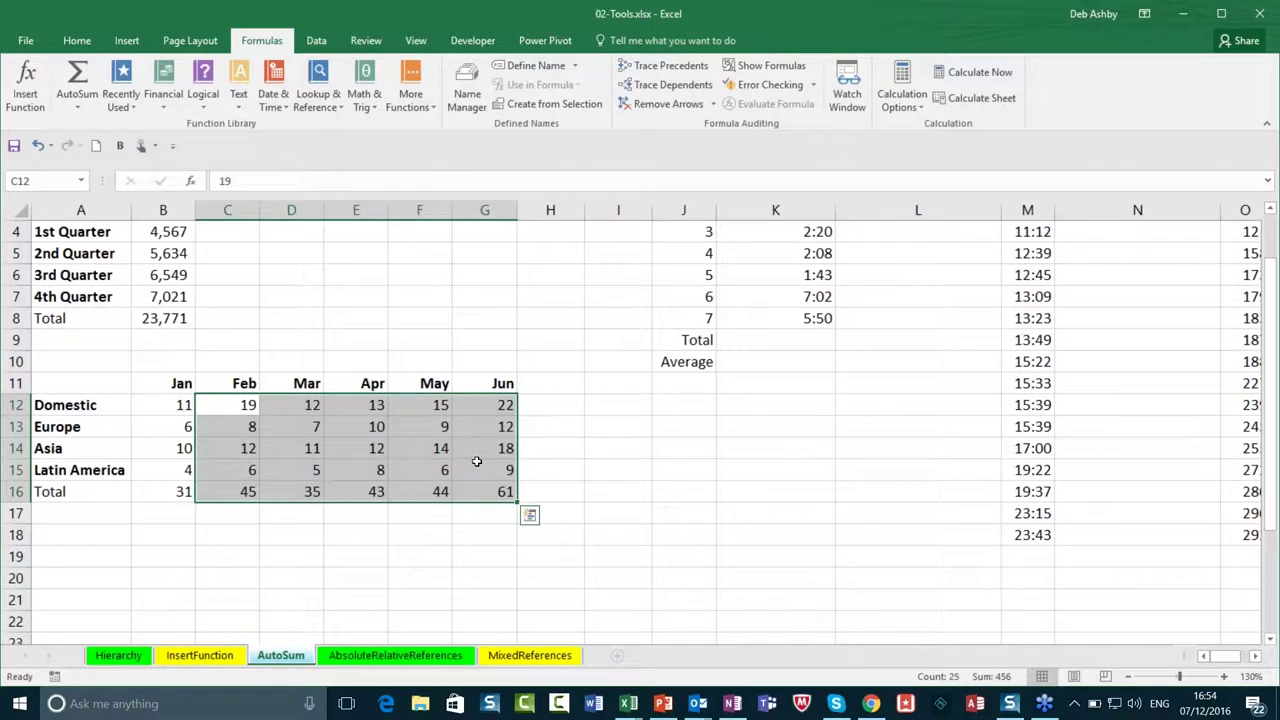
{"action": "left_click", "coordinate": [588, 447]}
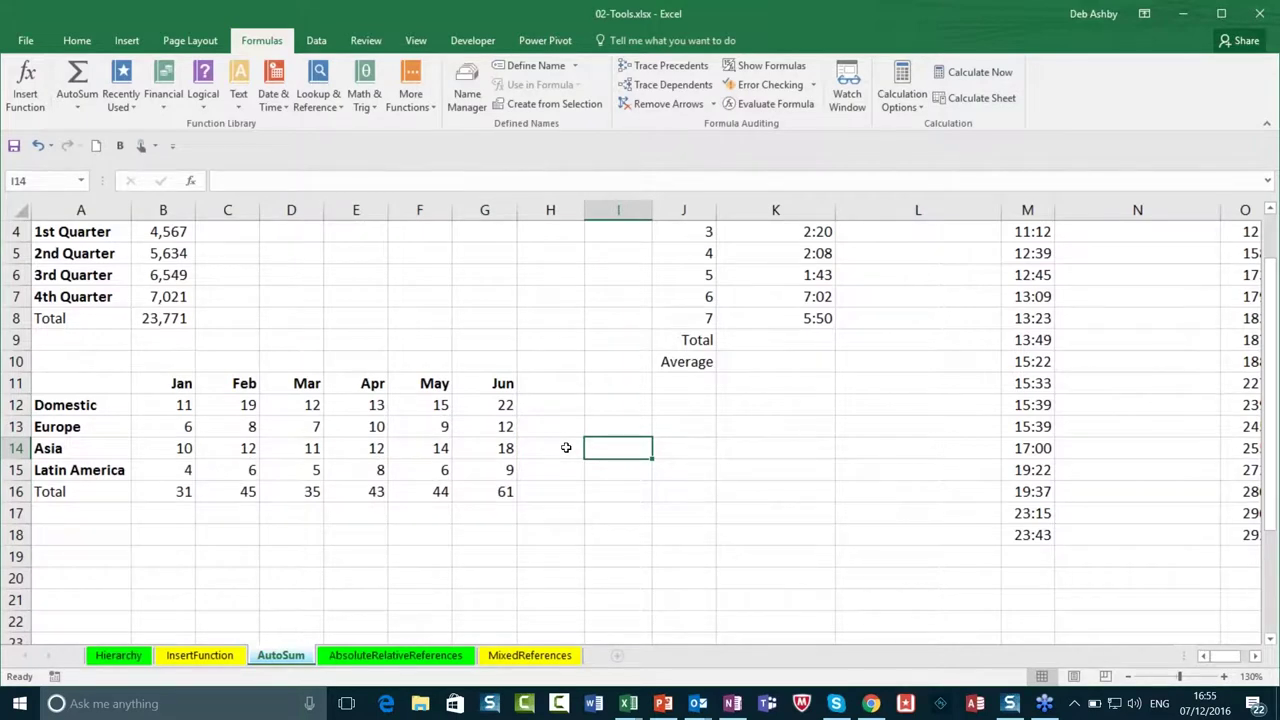
AutoSum the program lengths K2:K8 into K9 with =SUM(K2:K8), showing 3:38
{"action": "left_click", "coordinate": [572, 389]}
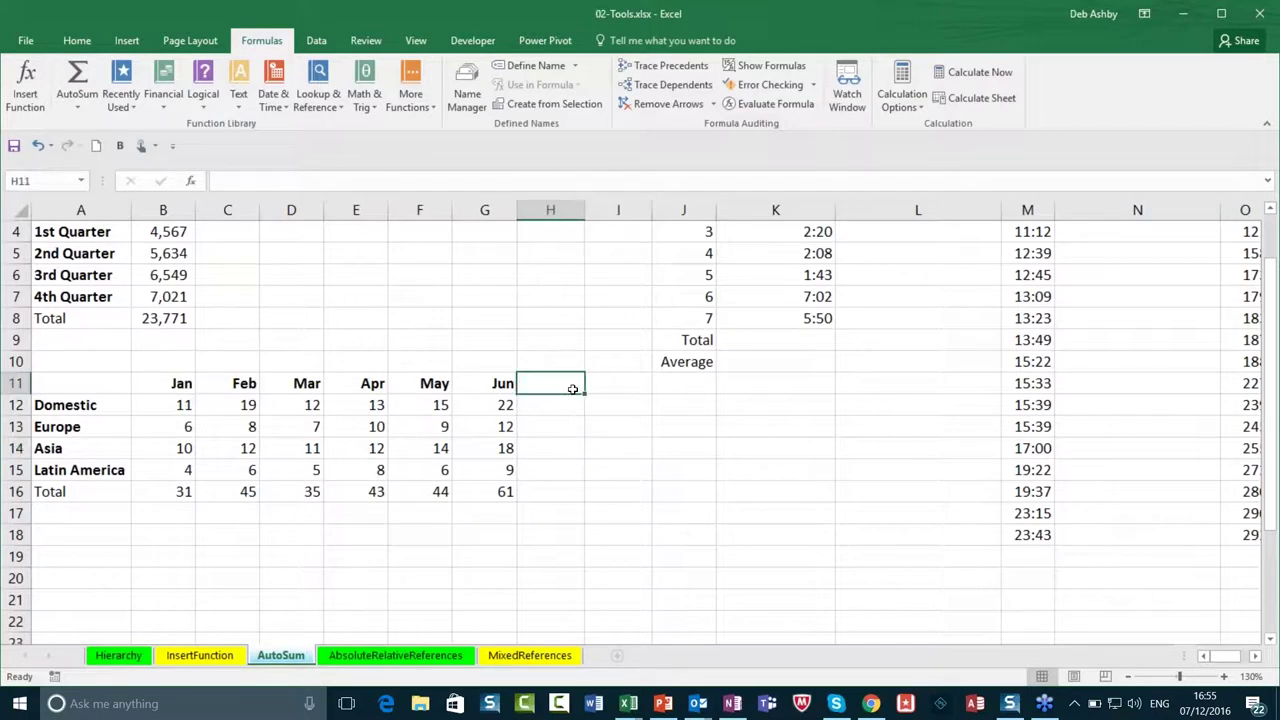
{"action": "scroll", "coordinate": [572, 389], "scroll_direction": "up", "scroll_amount": 1}
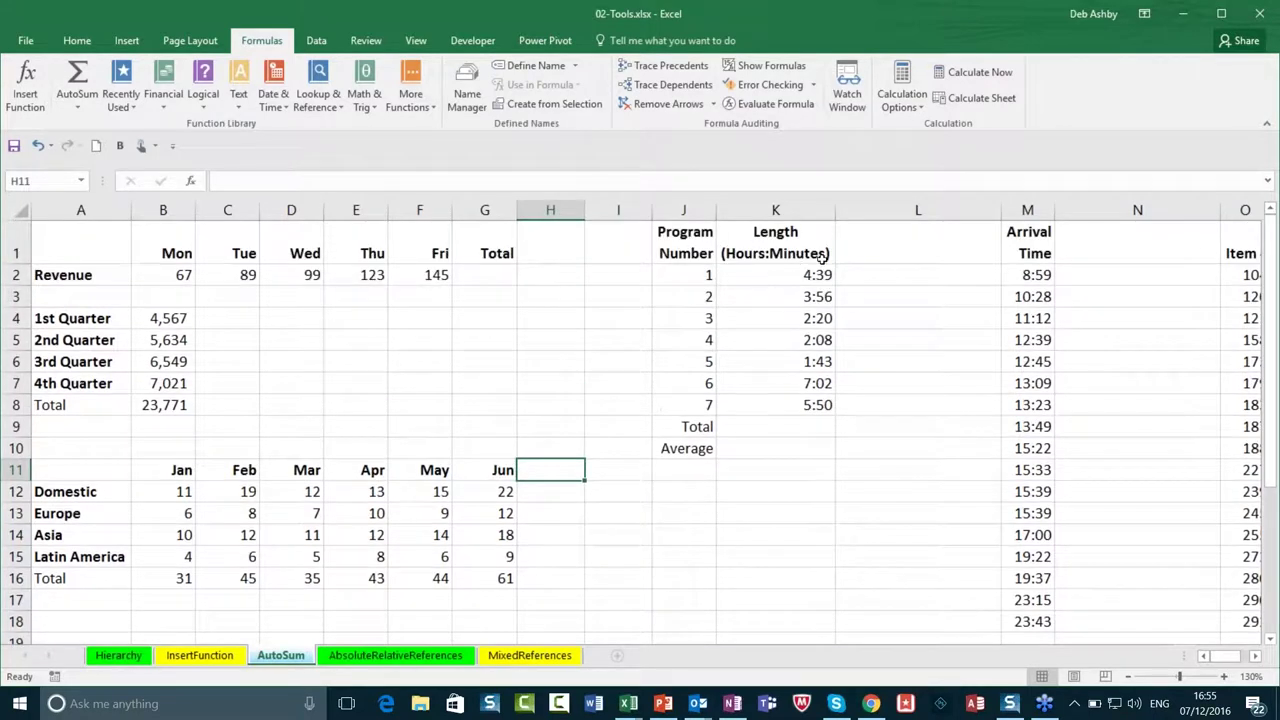
{"action": "left_click", "coordinate": [767, 279]}
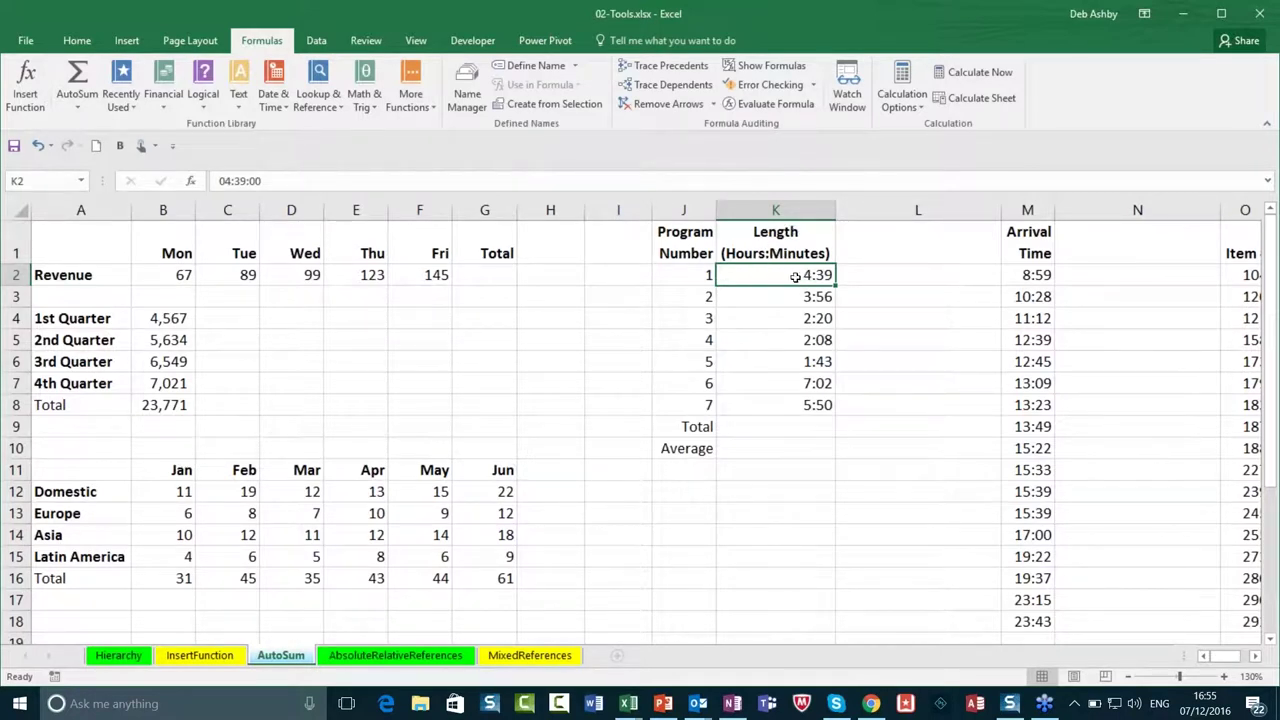
{"action": "left_click_drag", "start_coordinate": [805, 276], "coordinate": [805, 404]}
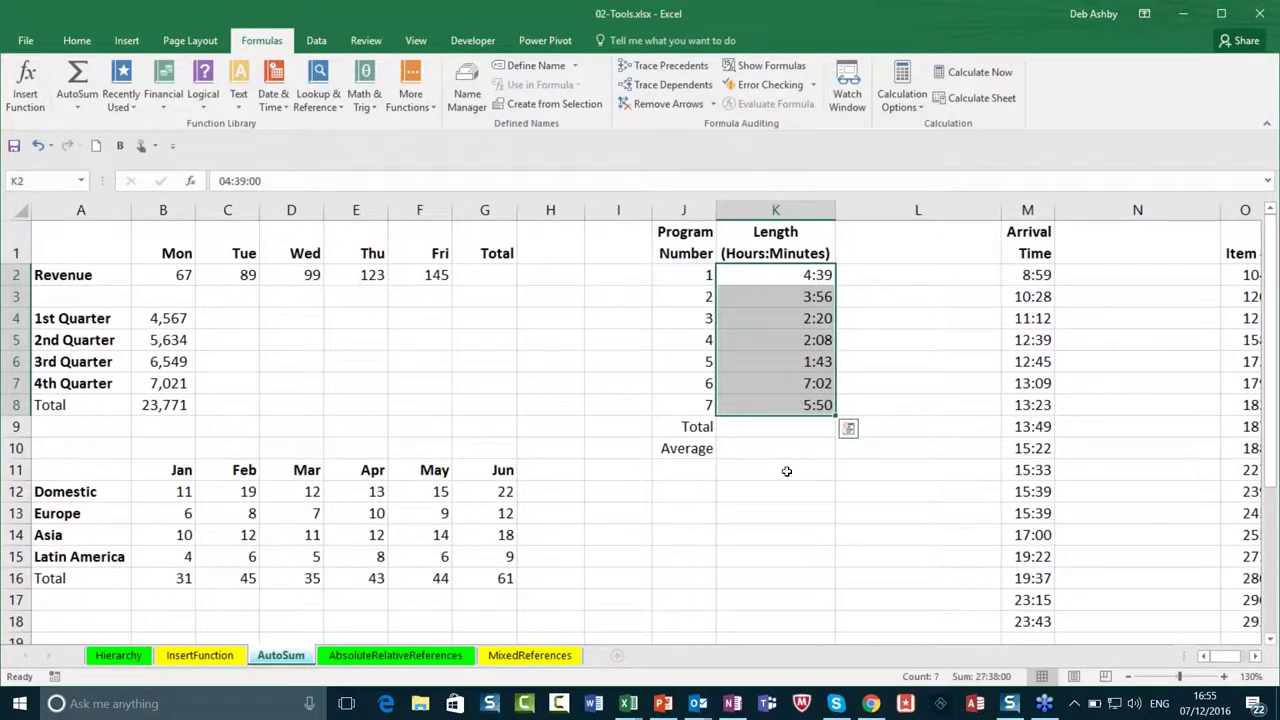
{"action": "left_click", "coordinate": [764, 432]}
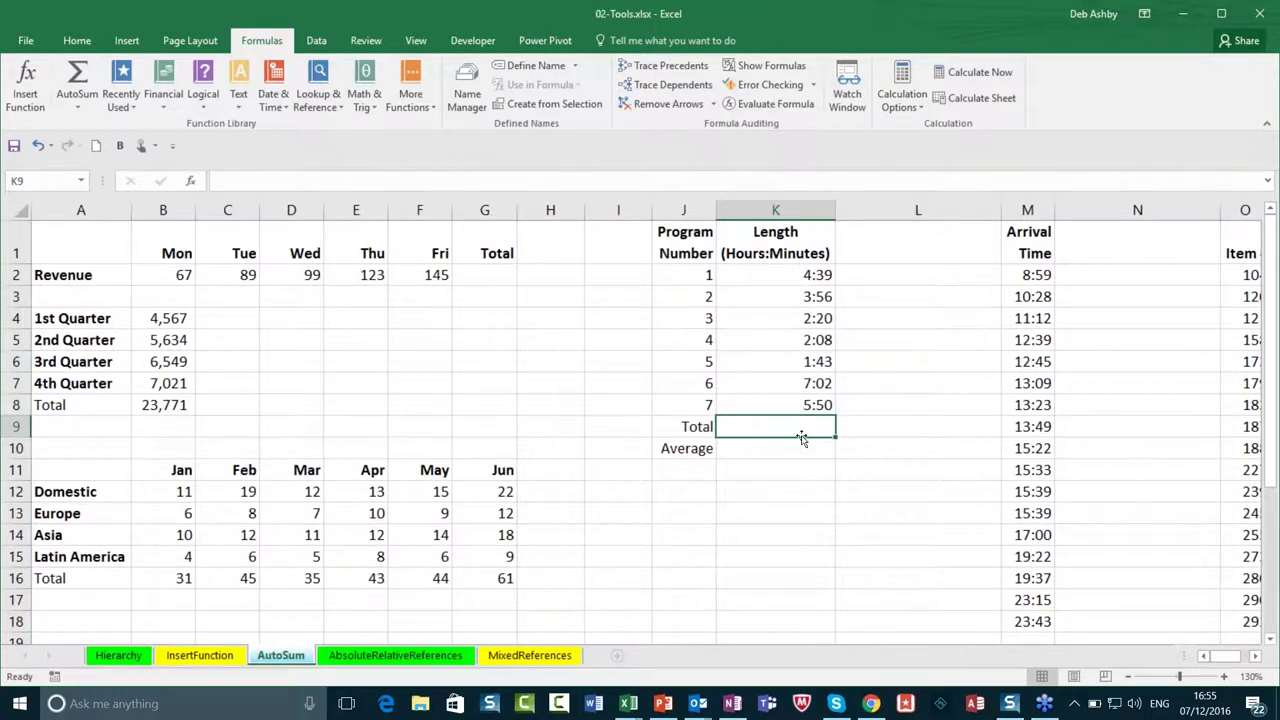
{"action": "key", "text": "alt+equal"}
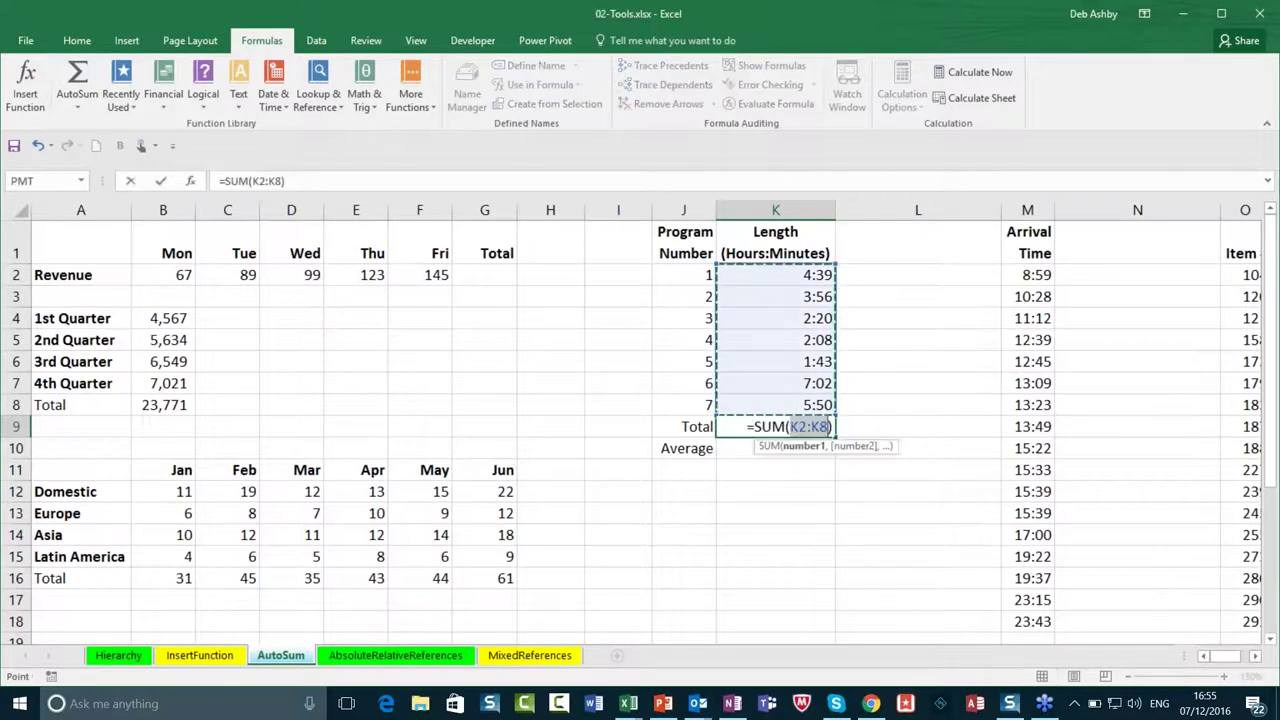
{"action": "key", "text": "Return"}
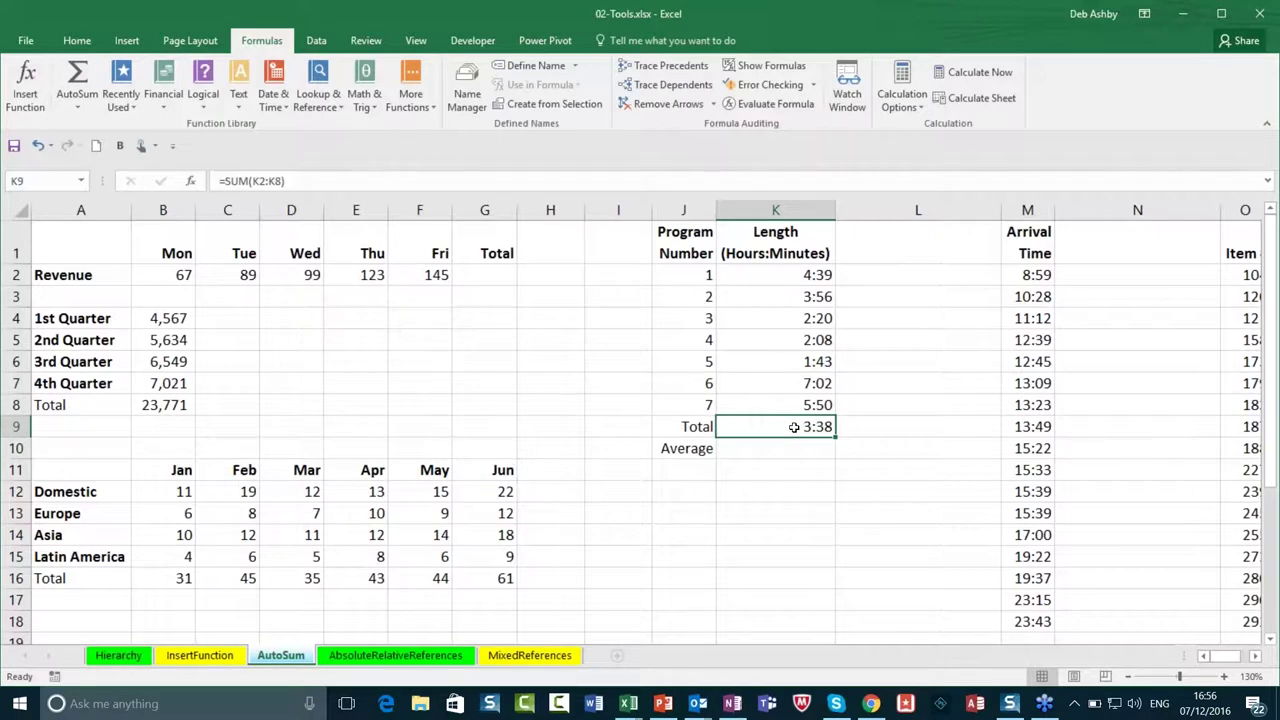
Apply the 37:30:55 elapsed-time format to the K9 total so it shows 27:38:00
{"action": "right_click", "coordinate": [794, 427]}
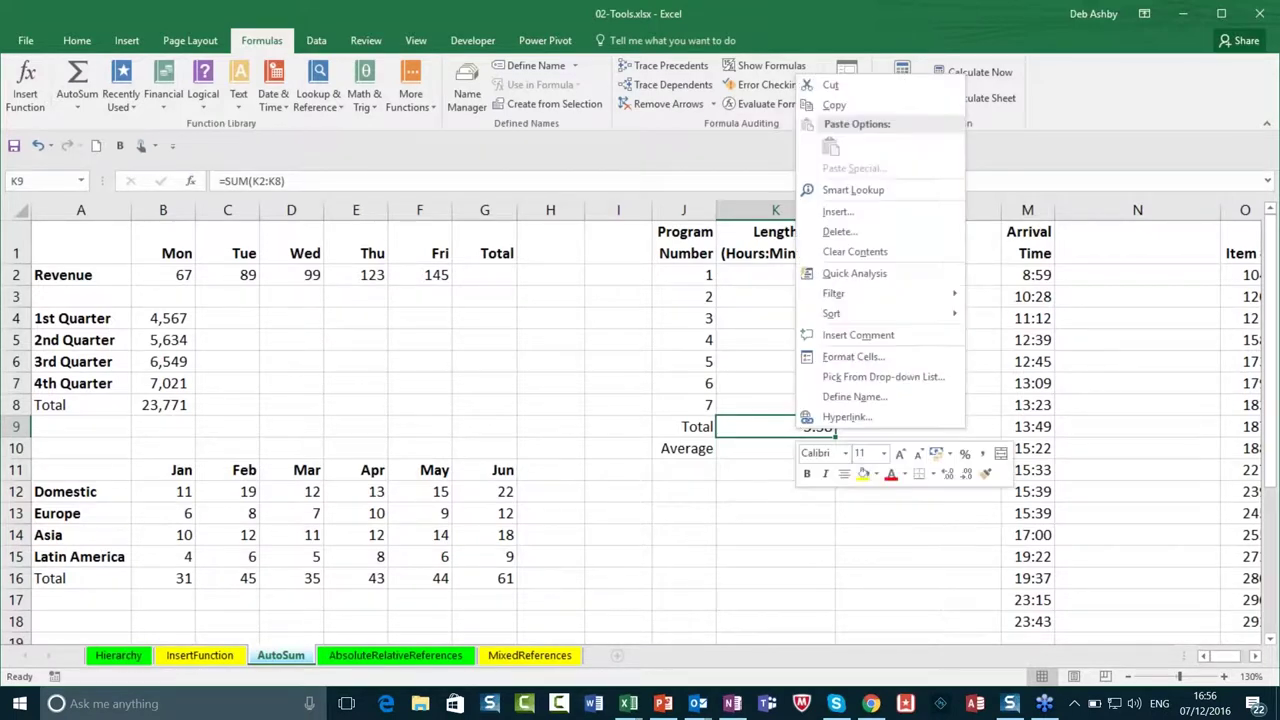
{"action": "left_click", "coordinate": [855, 357]}
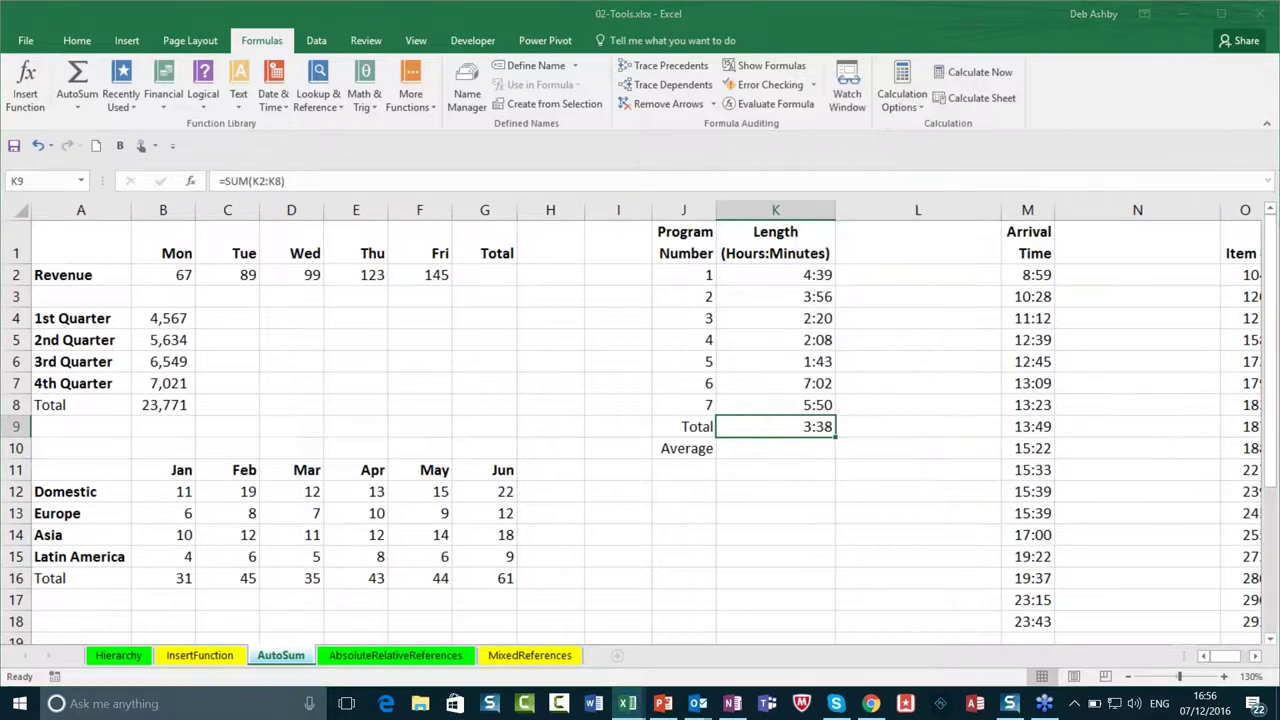
{"action": "mouse_move", "coordinate": [822, 164]}
{"action": "left_mouse_down"}
{"action": "mouse_move", "coordinate": [410, 148]}
{"action": "mouse_move", "coordinate": [345, 125]}
{"action": "left_mouse_up"}
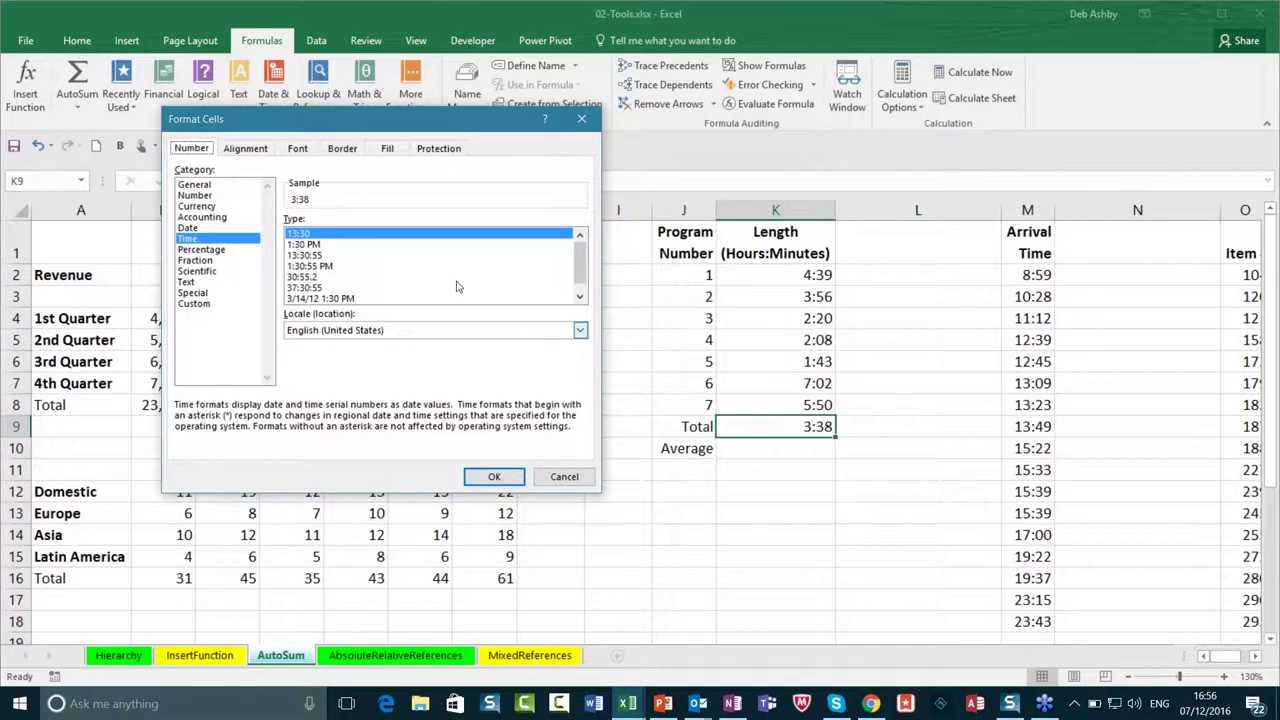
{"action": "left_click", "coordinate": [304, 287]}
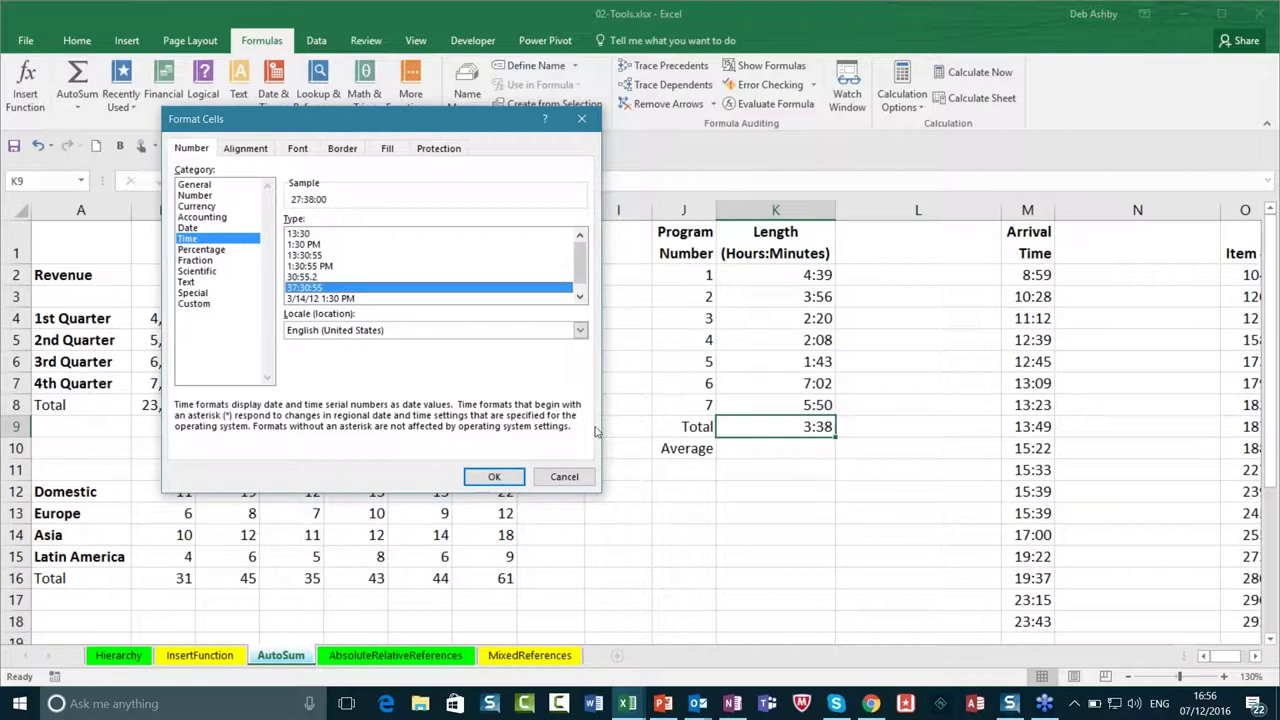
{"action": "left_click", "coordinate": [493, 477]}
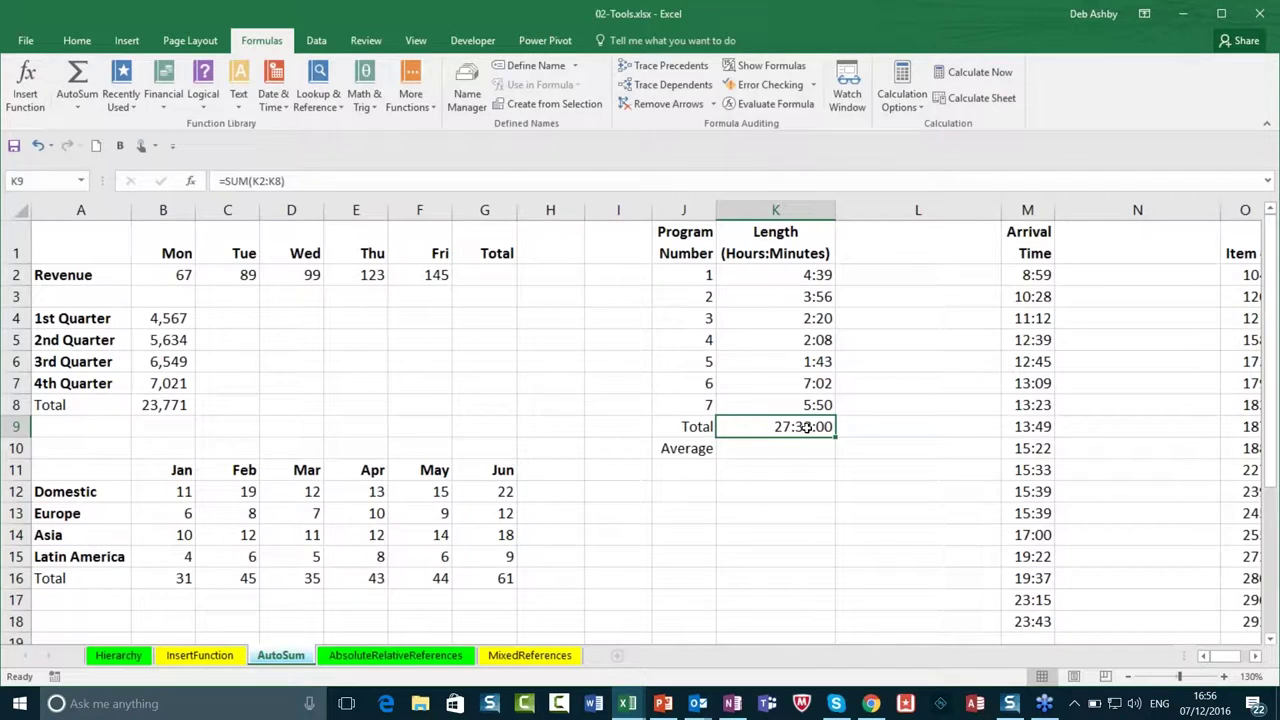
Change K9's custom format code from [h]:mm:ss;@ to [h]:mm so it reads 27:38
{"action": "right_click", "coordinate": [806, 427]}
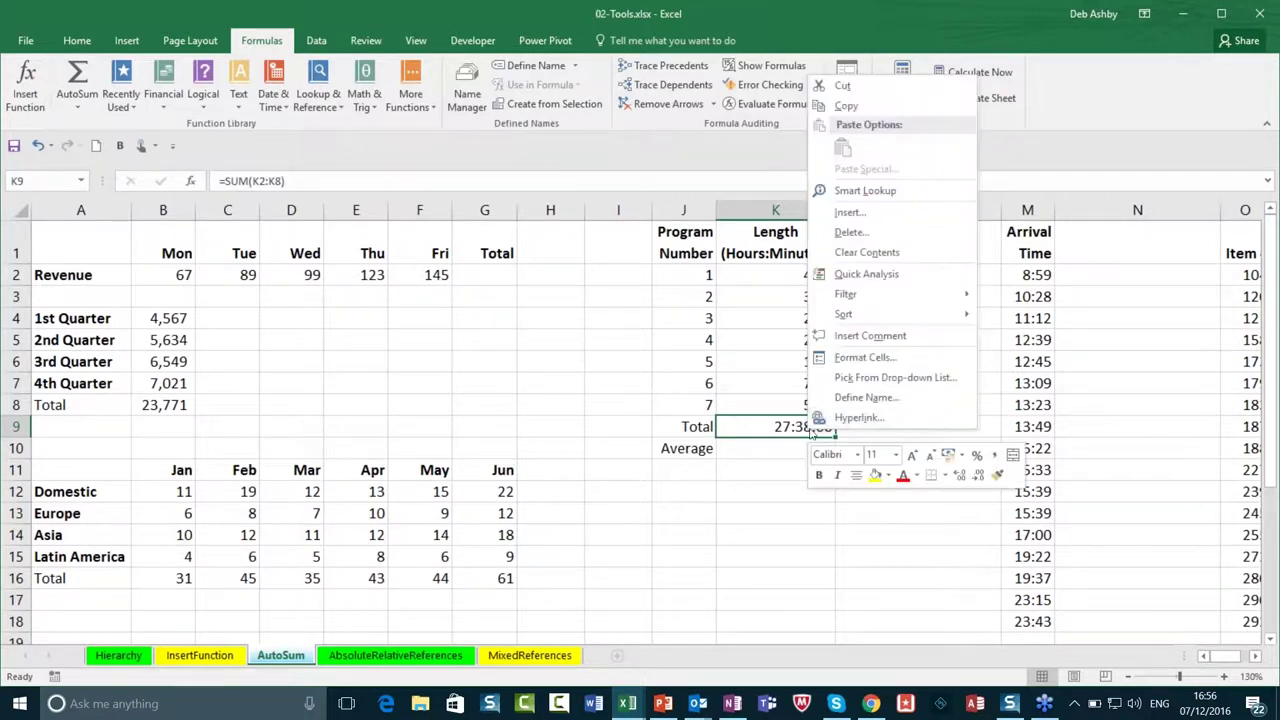
{"action": "left_click", "coordinate": [893, 358]}
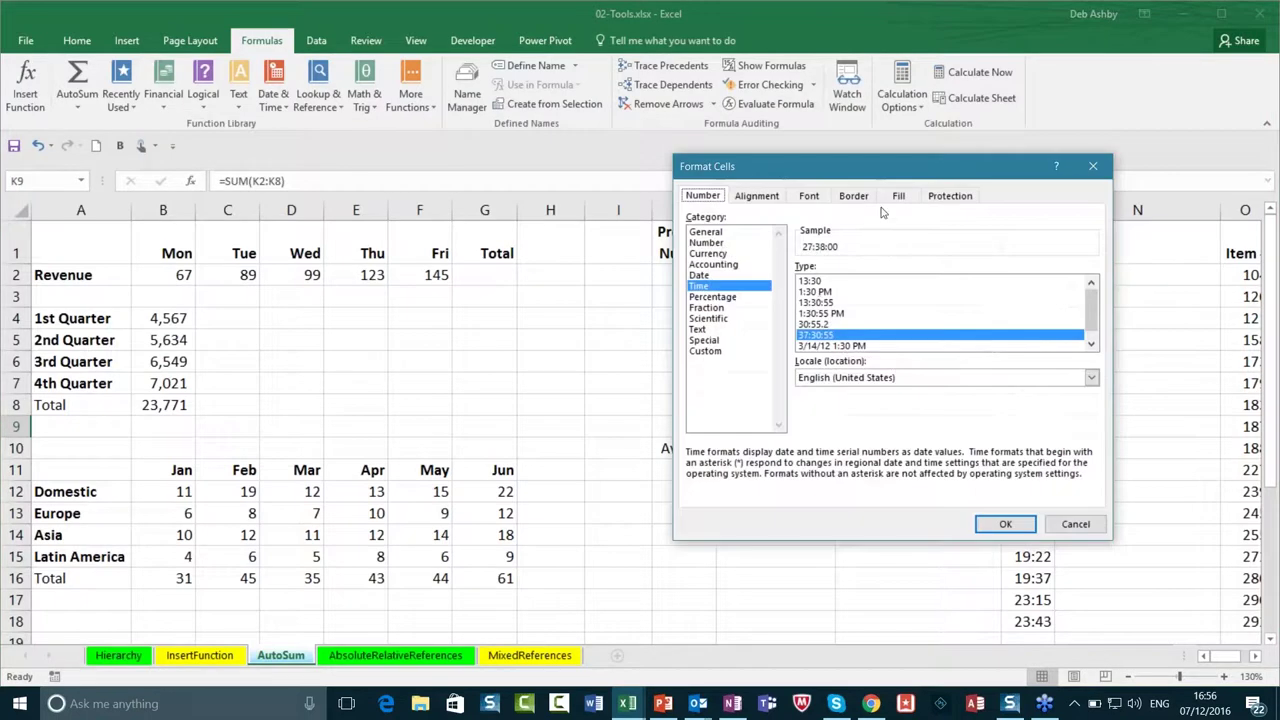
{"action": "left_click_drag", "start_coordinate": [879, 167], "coordinate": [425, 135]}
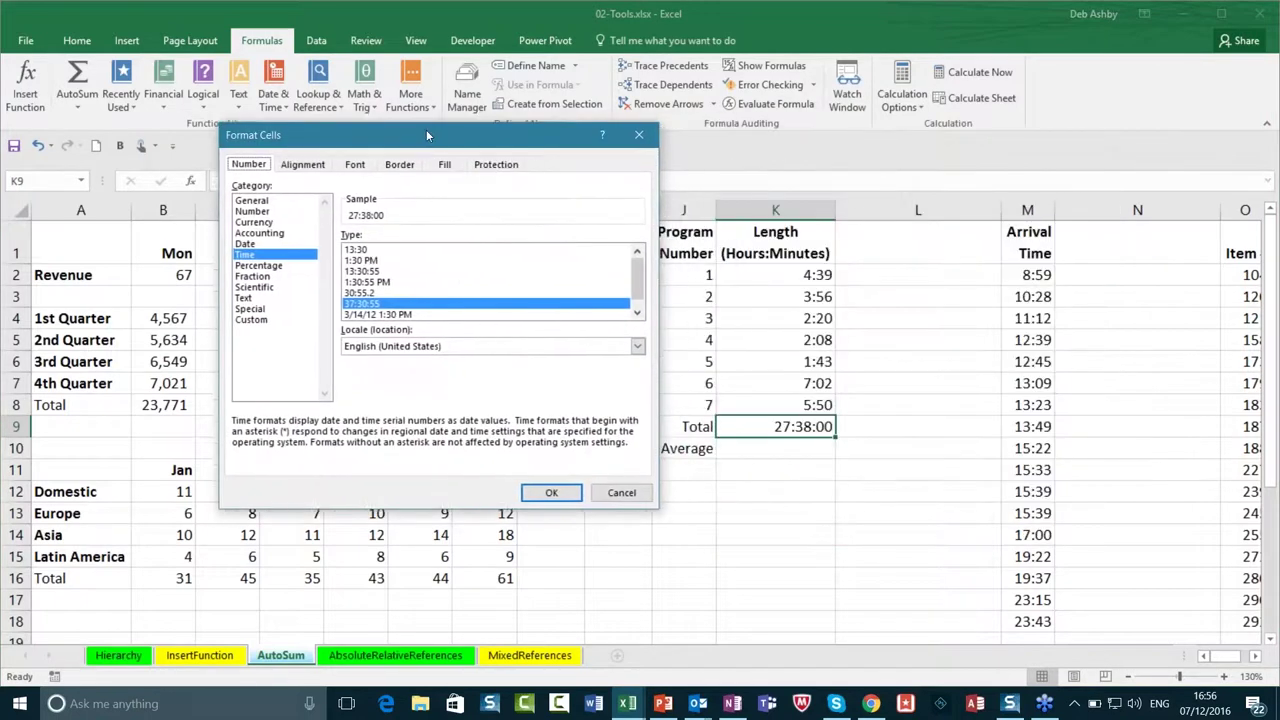
{"action": "left_click", "coordinate": [252, 319]}
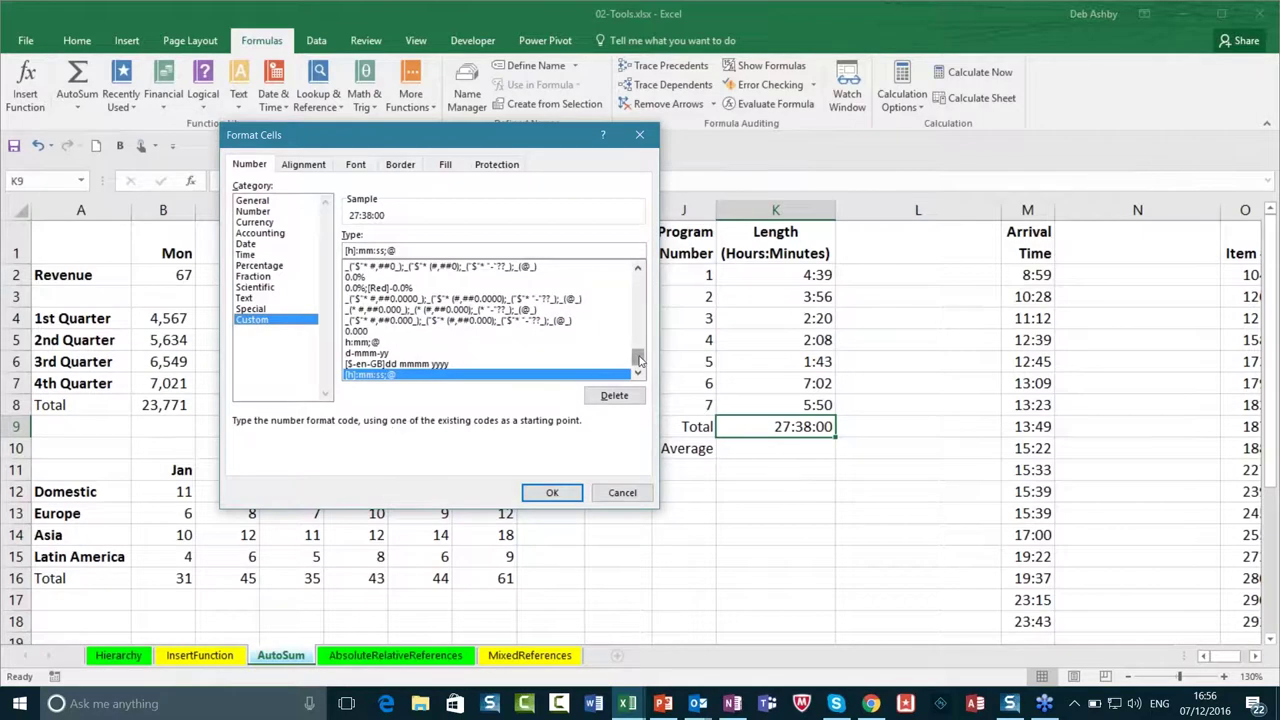
{"action": "mouse_move", "coordinate": [638, 358]}
{"action": "left_mouse_down"}
{"action": "mouse_move", "coordinate": [640, 305]}
{"action": "mouse_move", "coordinate": [638, 332]}
{"action": "left_mouse_up"}
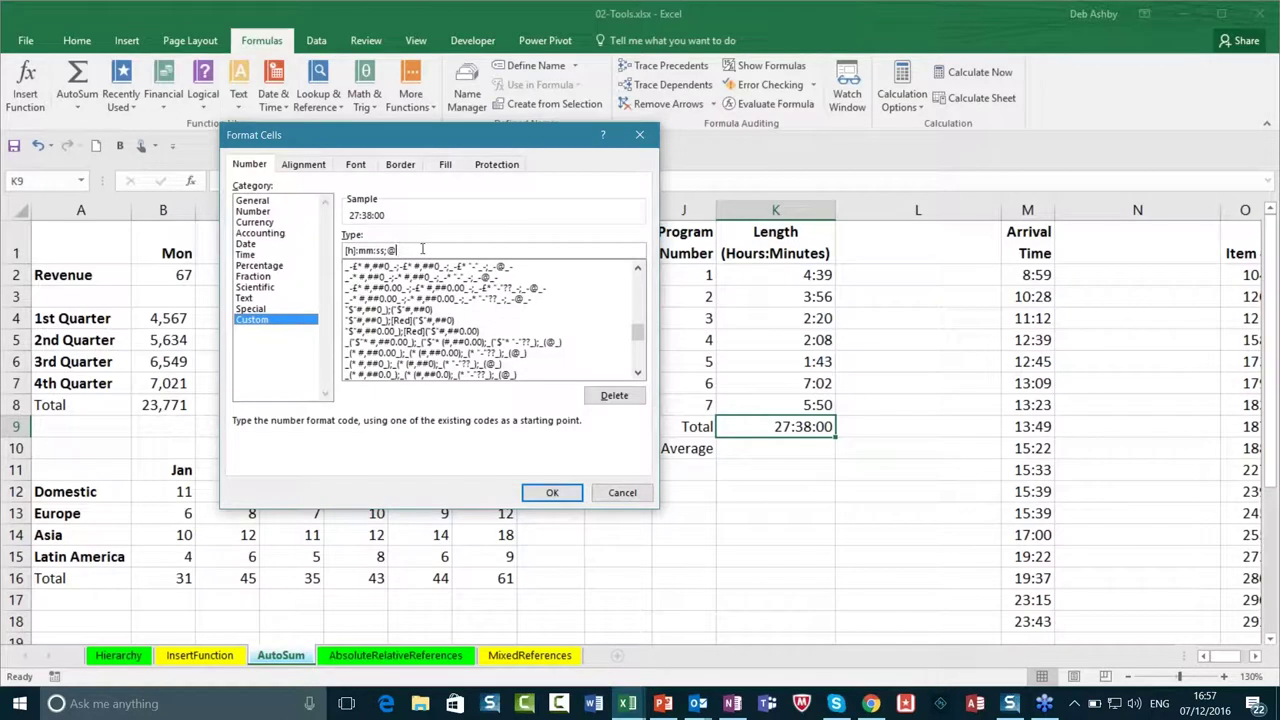
{"action": "key", "text": "BackSpace"}
{"action": "key", "text": "BackSpace"}
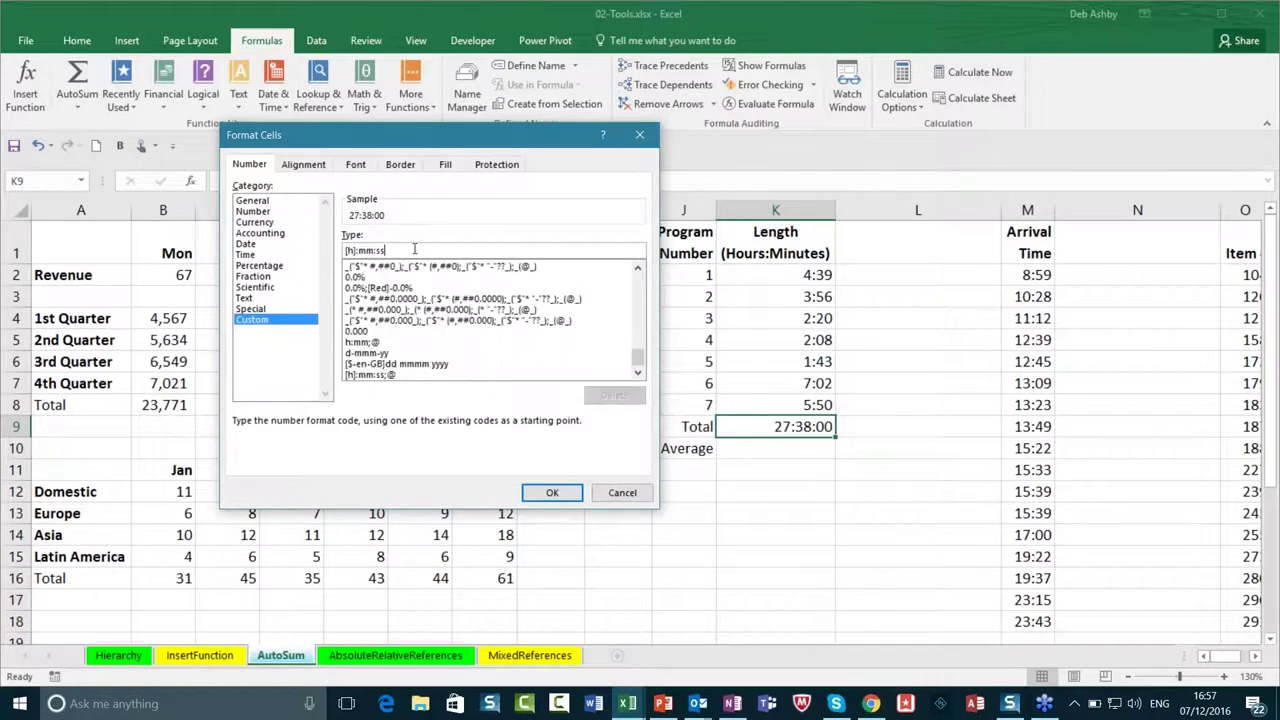
{"action": "key", "text": "BackSpace"}
{"action": "key", "text": "BackSpace"}
{"action": "key", "text": "BackSpace"}
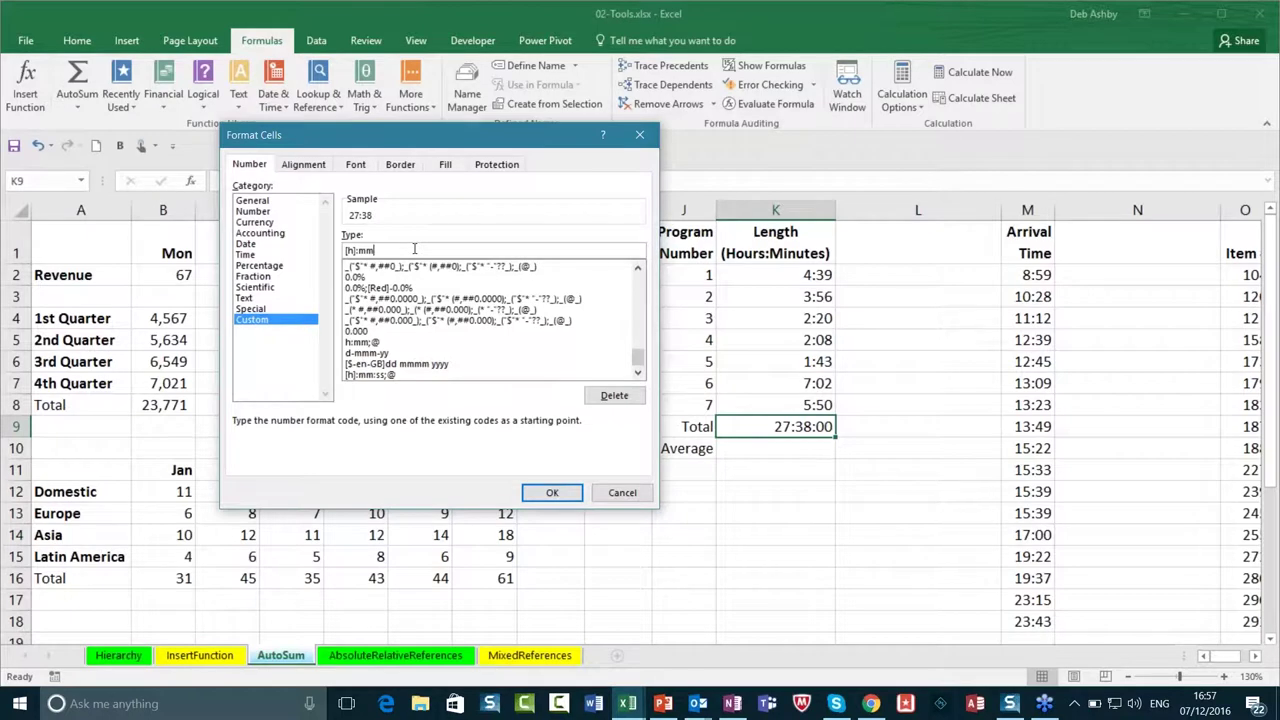
{"action": "key", "text": "Return"}
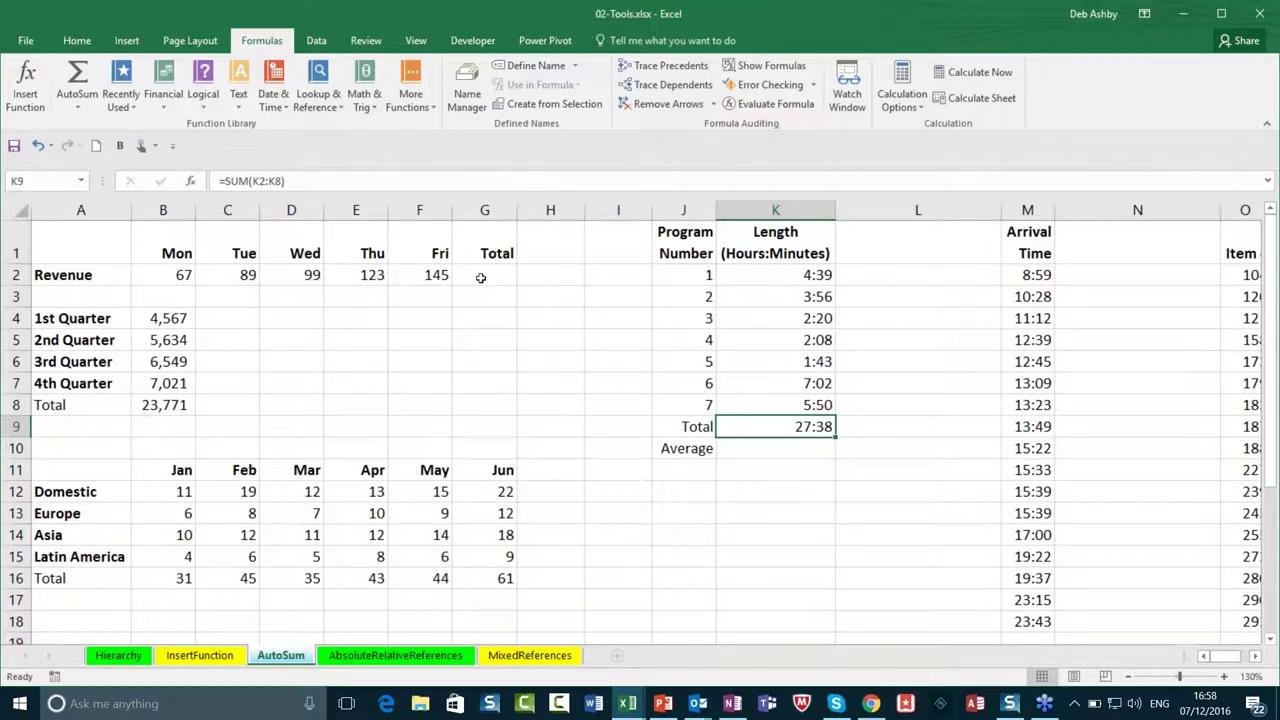
Go to the AbsoluteRelativeReferences sheet and widen column J to fit Tax Rate
{"action": "left_click", "coordinate": [375, 655]}
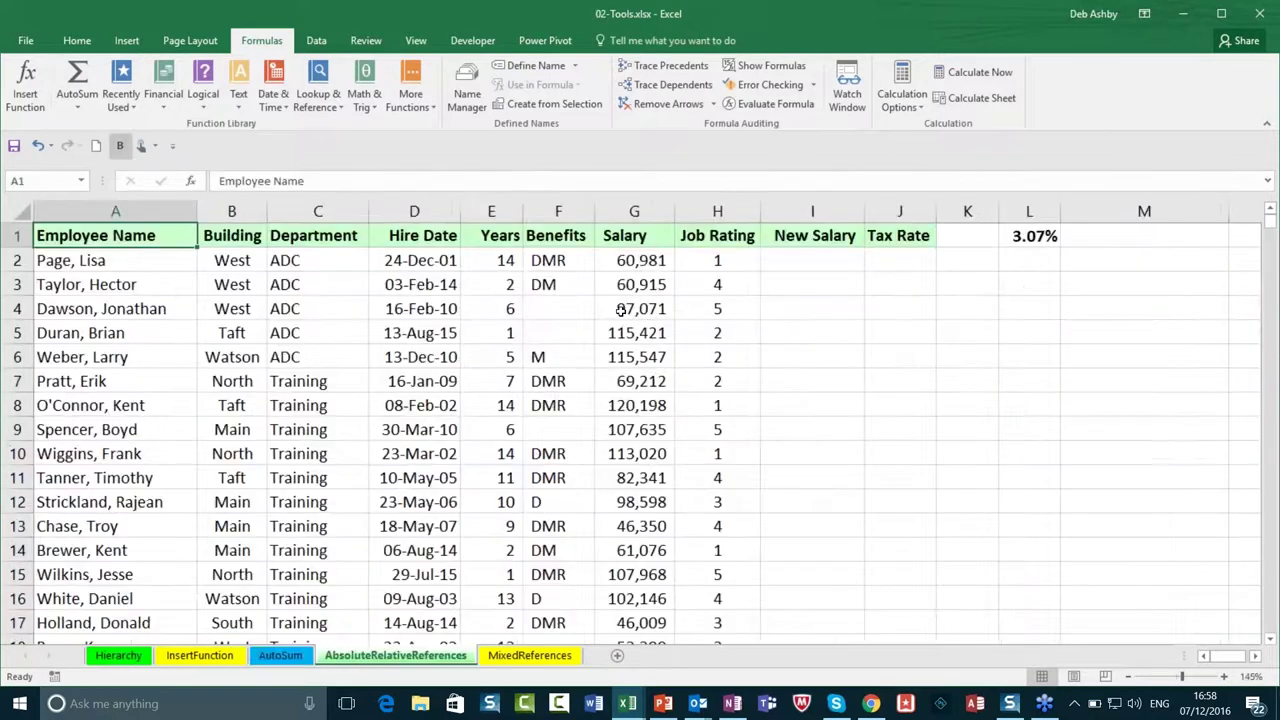
{"action": "left_click", "coordinate": [625, 311]}
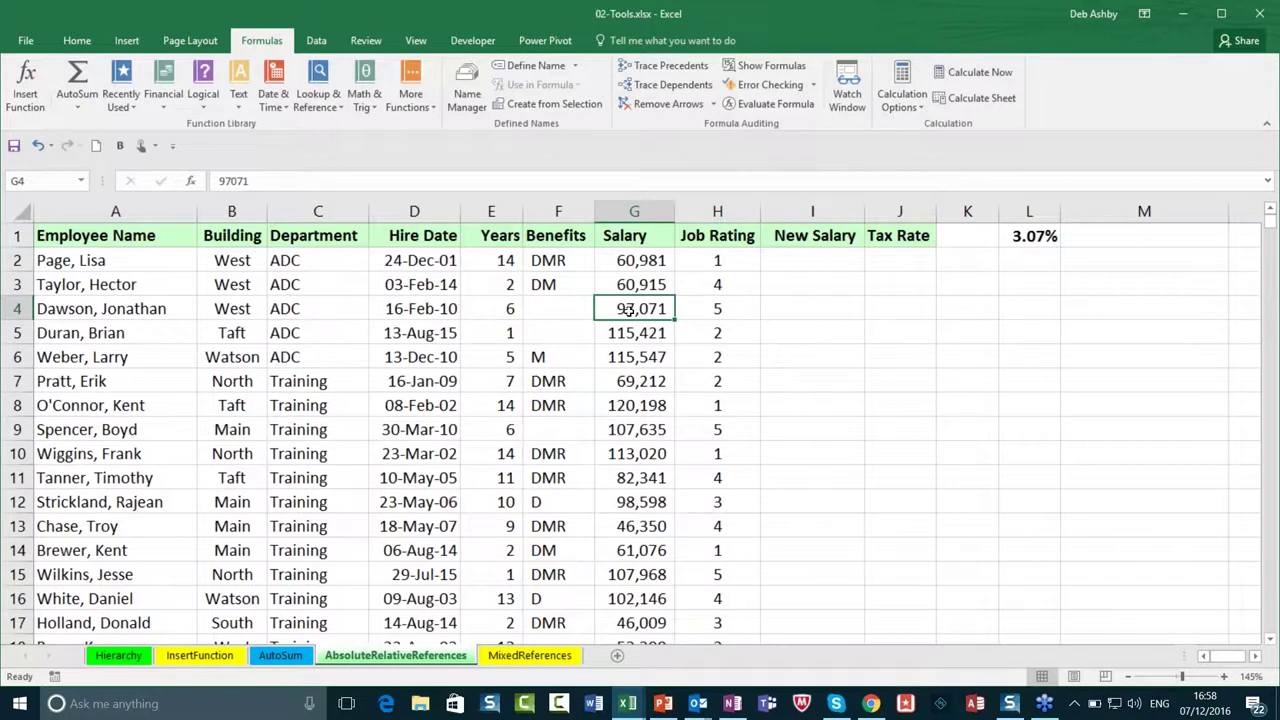
{"action": "left_click", "coordinate": [790, 263]}
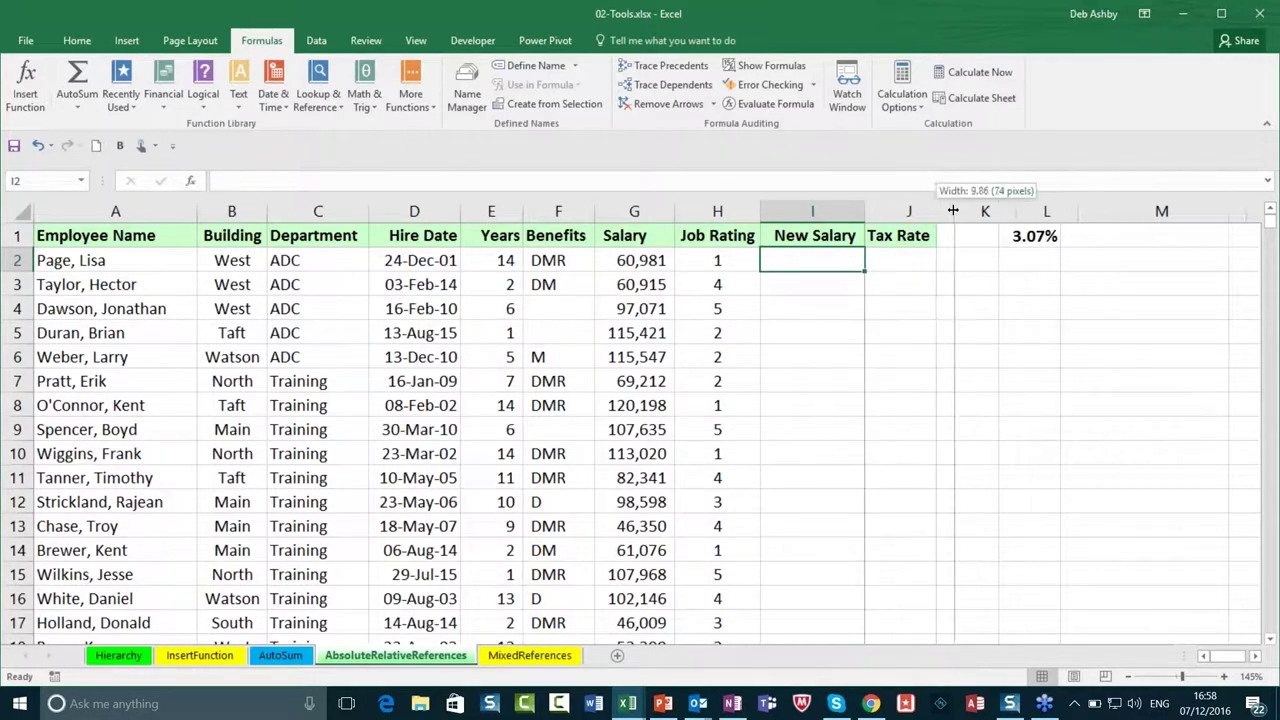
{"action": "left_click_drag", "start_coordinate": [937, 211], "coordinate": [953, 211]}
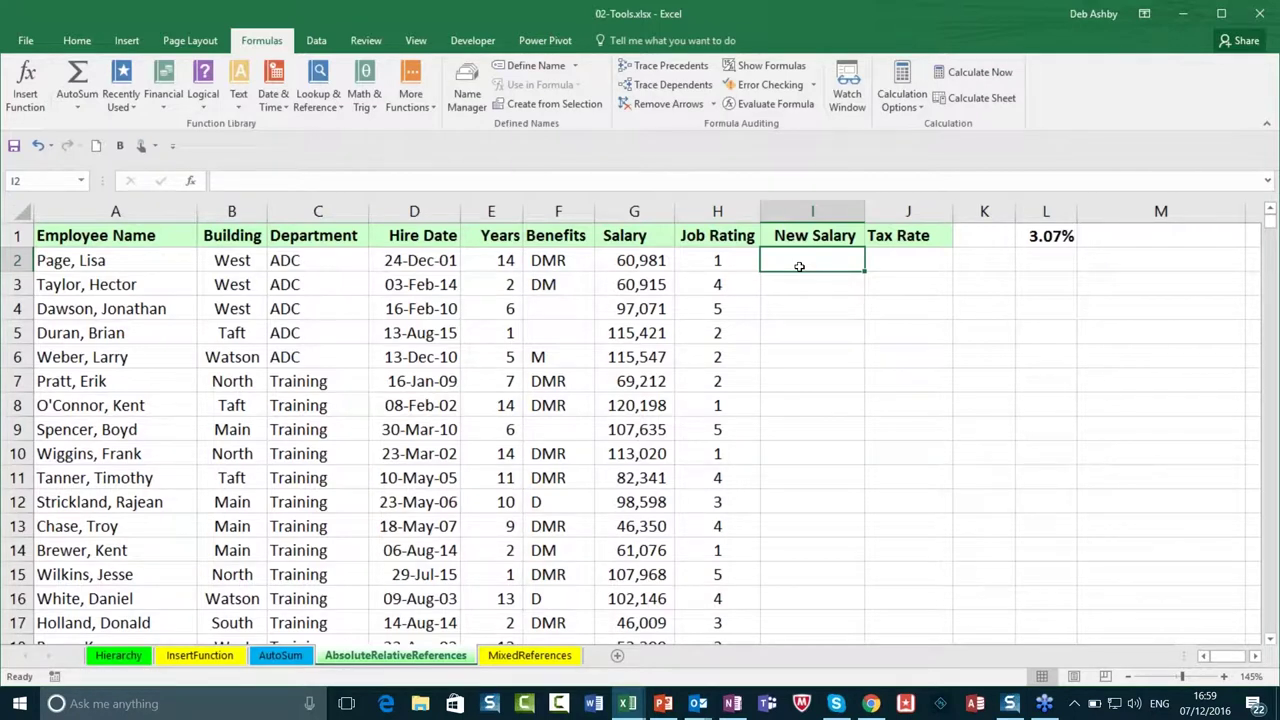
Enter =G2+1500 in I2 and fill it down the whole New Salary column
{"action": "type", "text": "="}
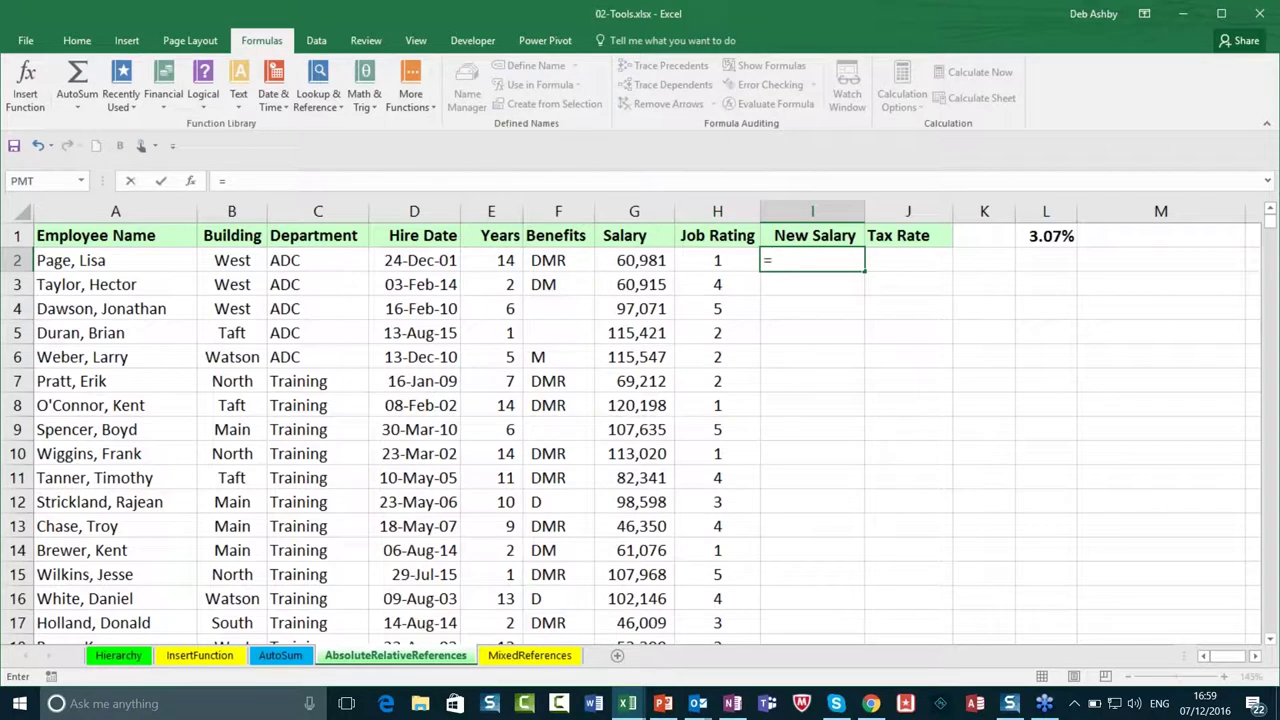
{"action": "left_click", "coordinate": [632, 262]}
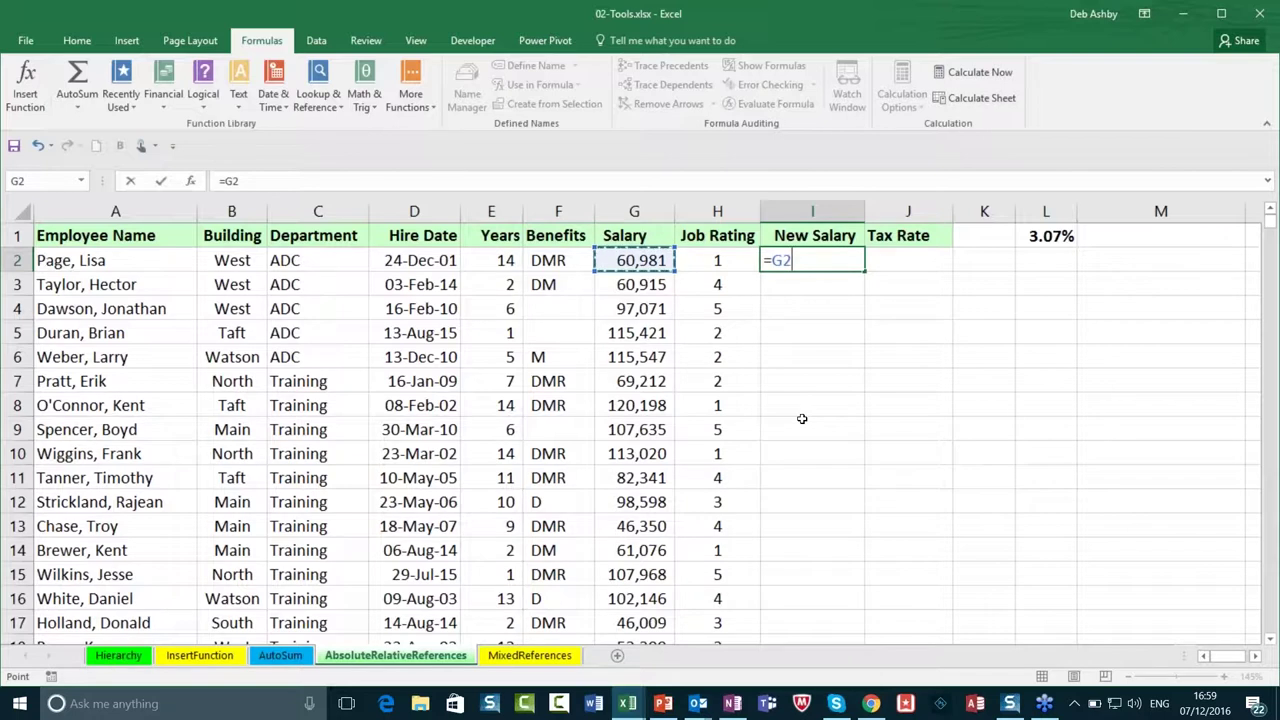
{"action": "type", "text": "+15"}
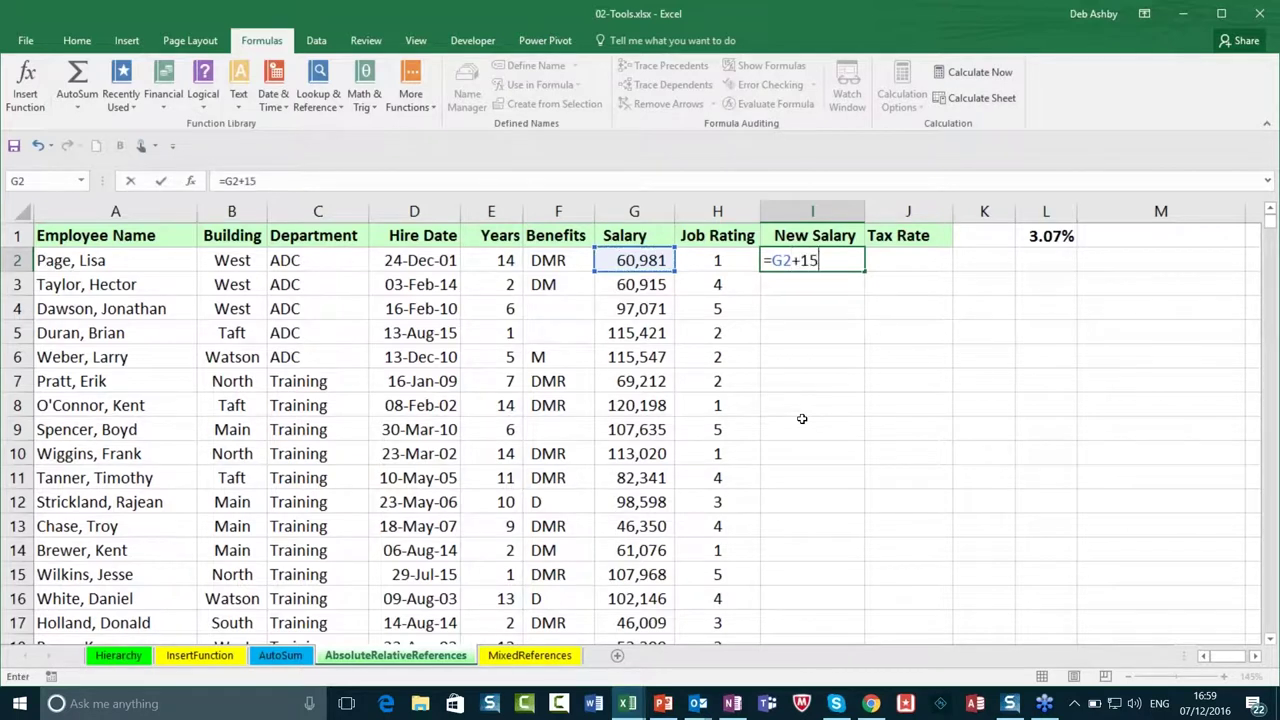
{"action": "type", "text": "00"}
{"action": "key", "text": "Return"}
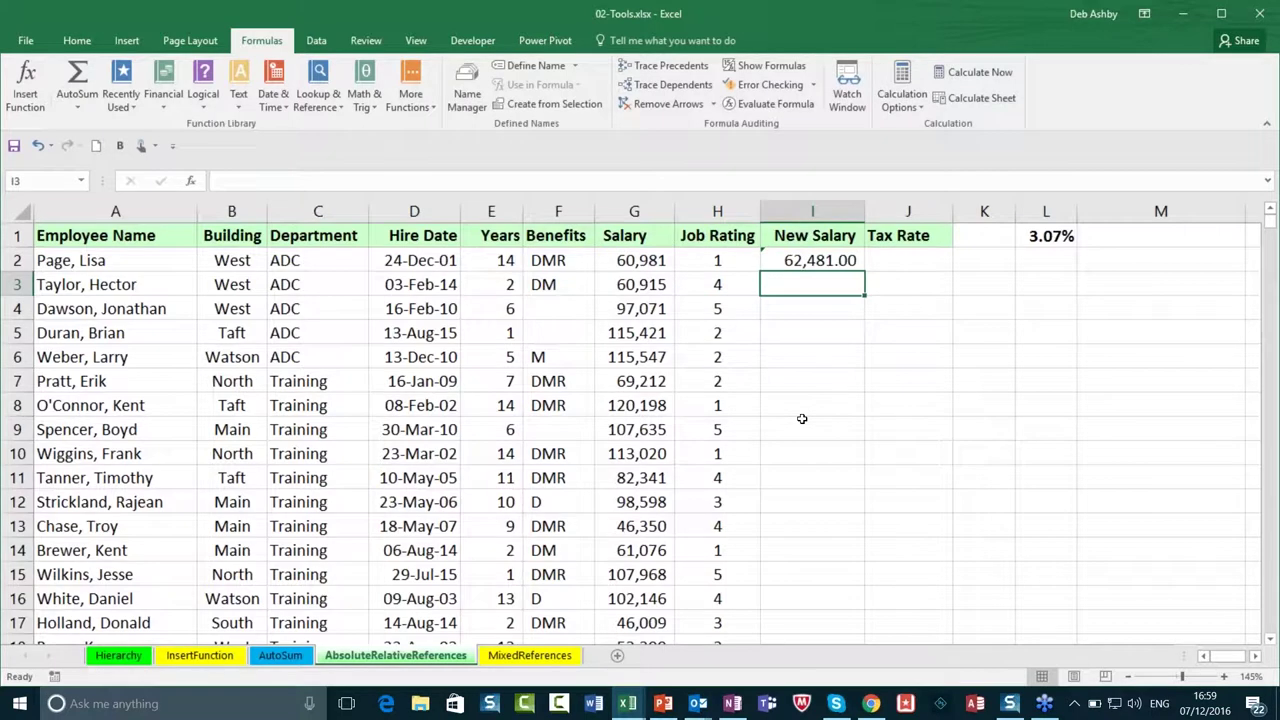
{"action": "left_click", "coordinate": [820, 260]}
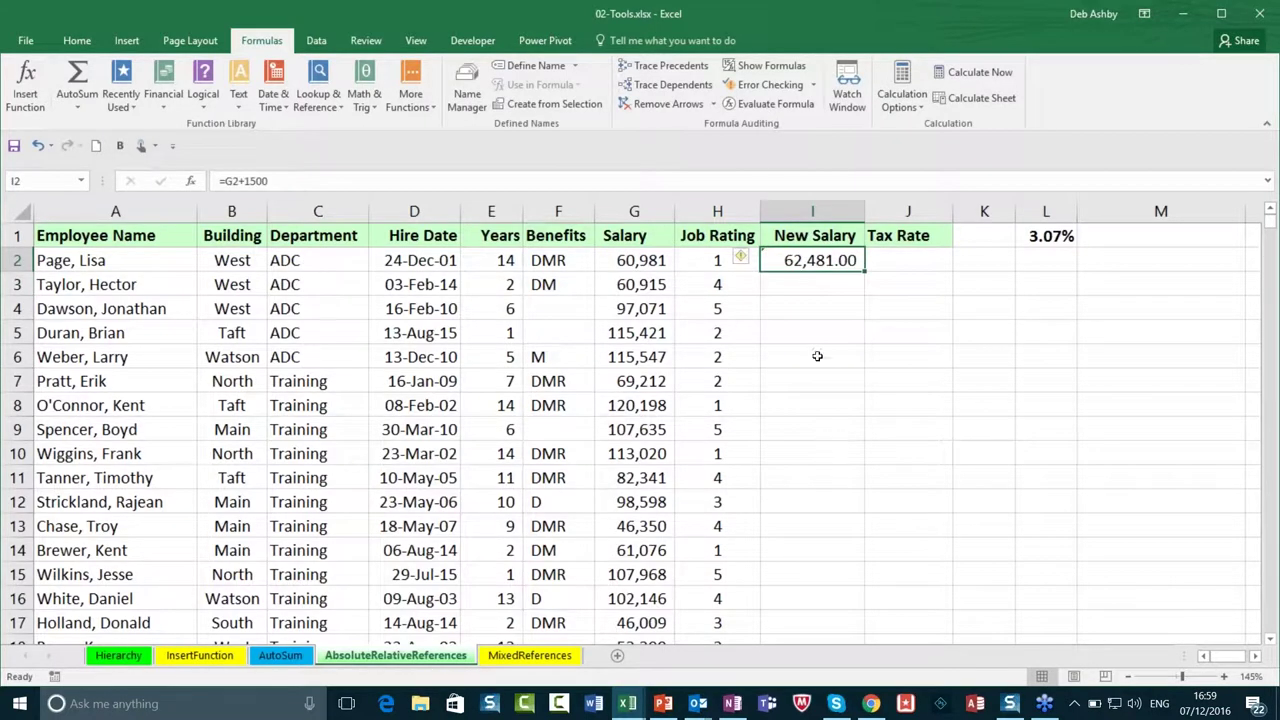
{"action": "double_click", "coordinate": [863, 271]}
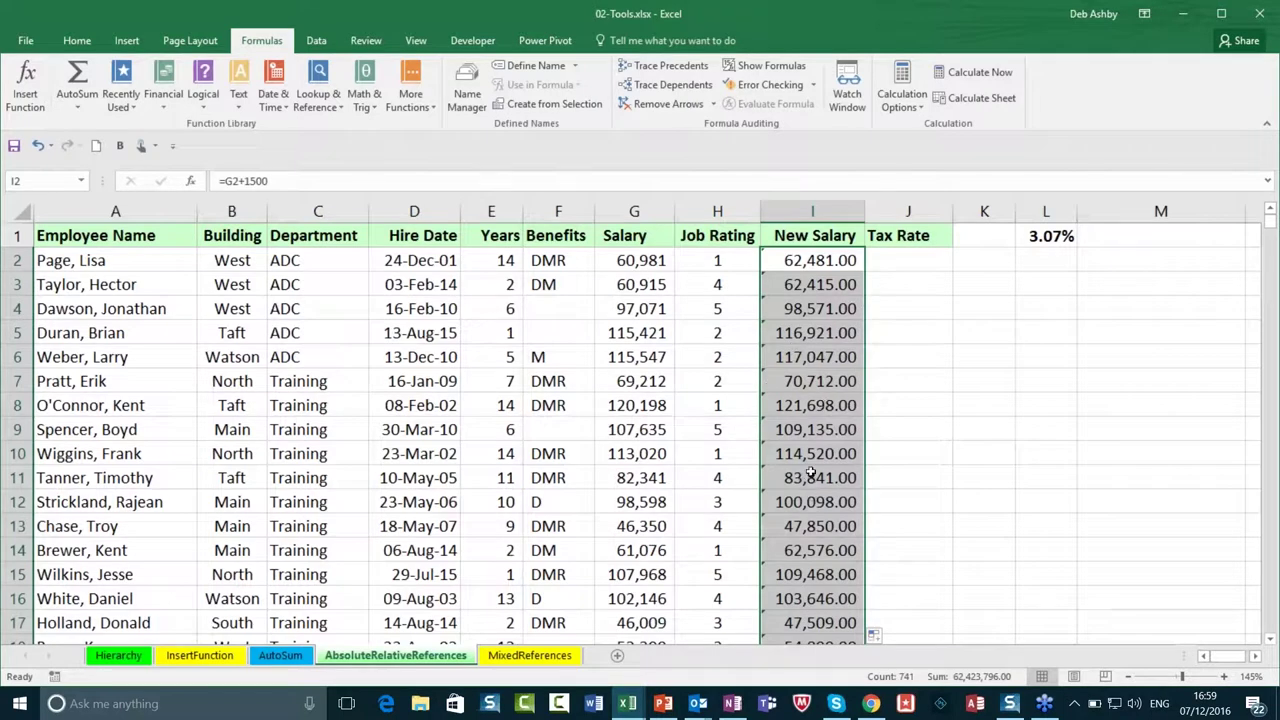
{"action": "scroll", "coordinate": [812, 472], "scroll_direction": "down", "scroll_amount": 2}
{"action": "scroll", "coordinate": [822, 411], "scroll_direction": "up", "scroll_amount": 2}
Inspect the copied formulas in I2, I3 and I4, then undo both the fill and I2's formula
{"action": "double_click", "coordinate": [811, 260]}
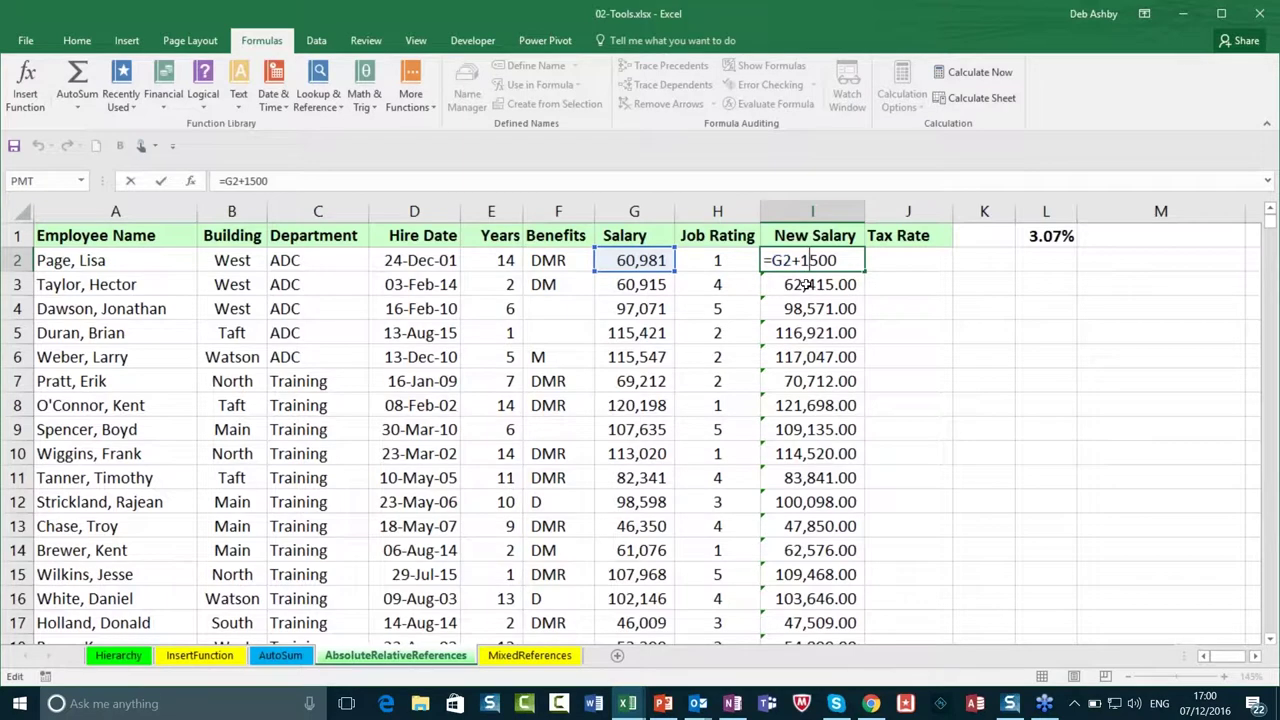
{"action": "double_click", "coordinate": [808, 285]}
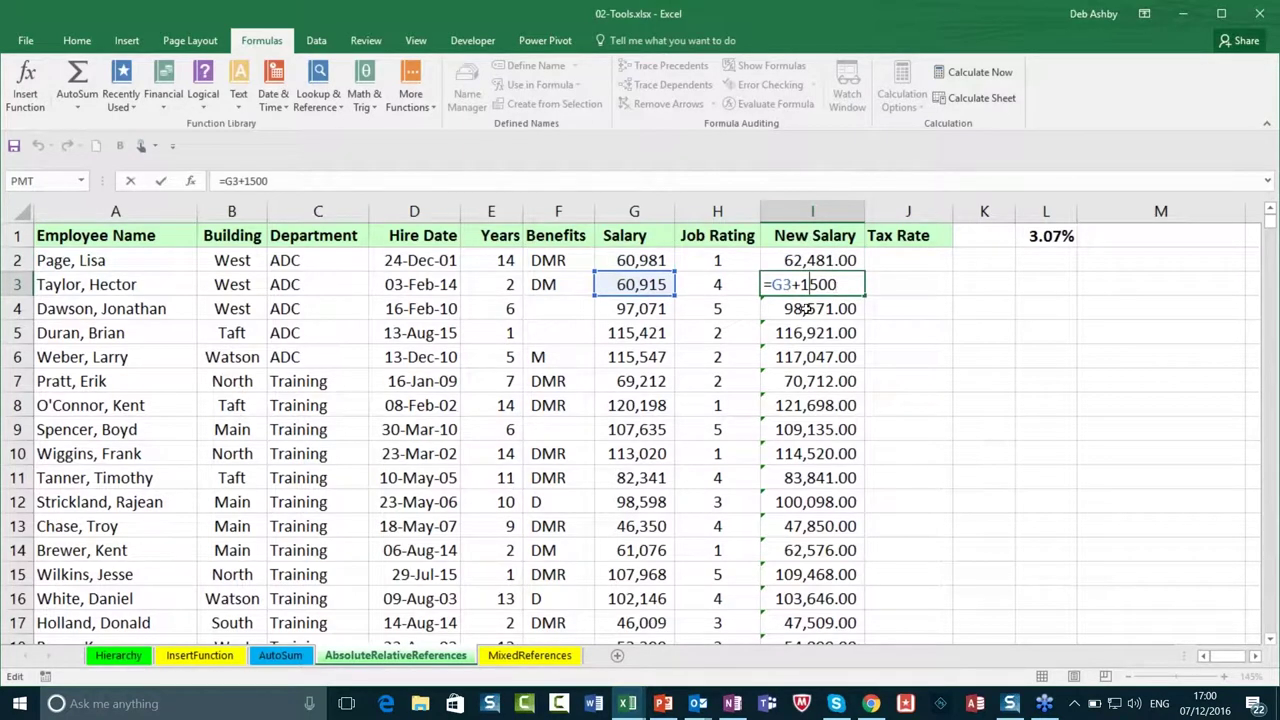
{"action": "left_click", "coordinate": [805, 309]}
{"action": "double_click", "coordinate": [805, 309]}
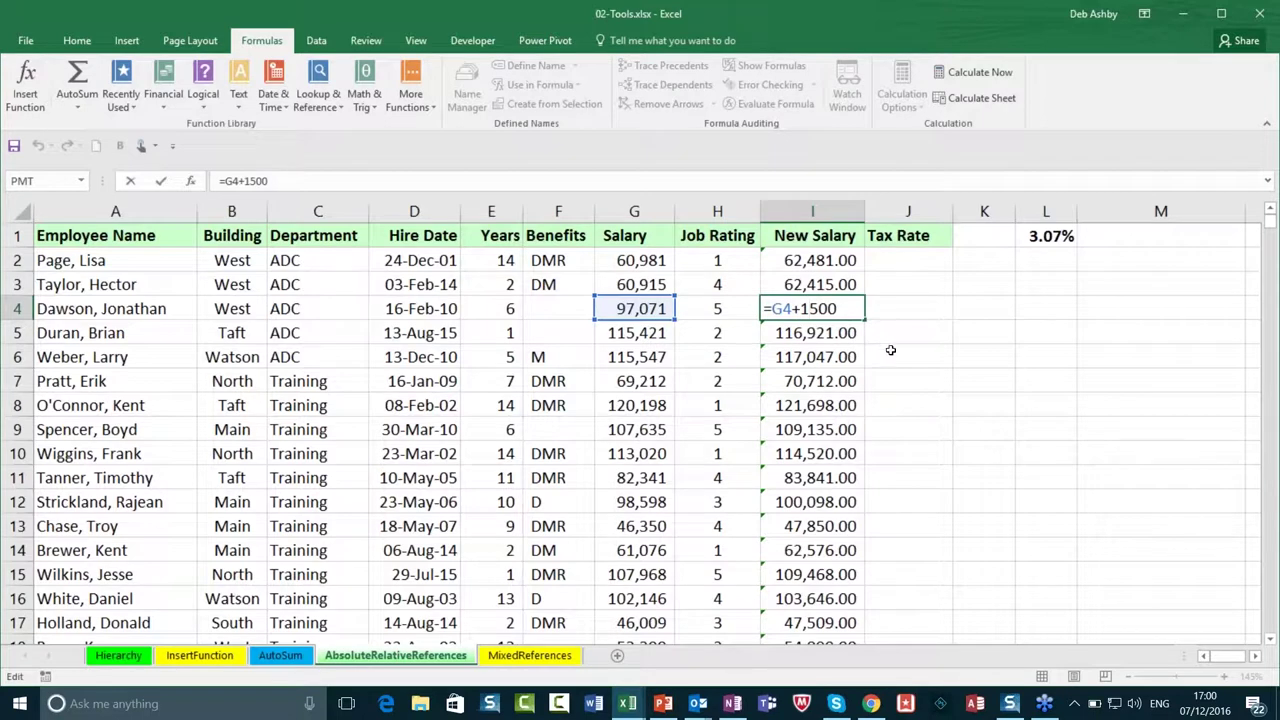
{"action": "key", "text": "Return"}
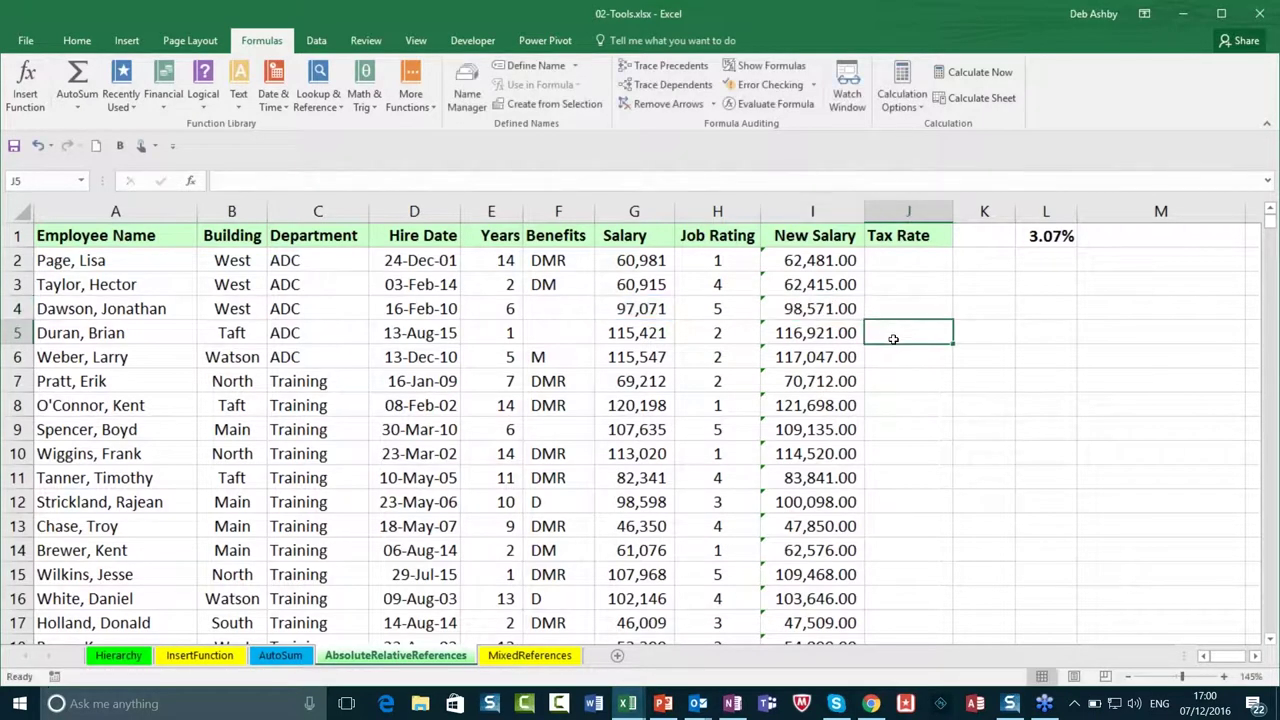
{"action": "key", "text": "Up"}
{"action": "key", "text": "Up"}
{"action": "key", "text": "Up"}
{"action": "key", "text": "ctrl+z"}
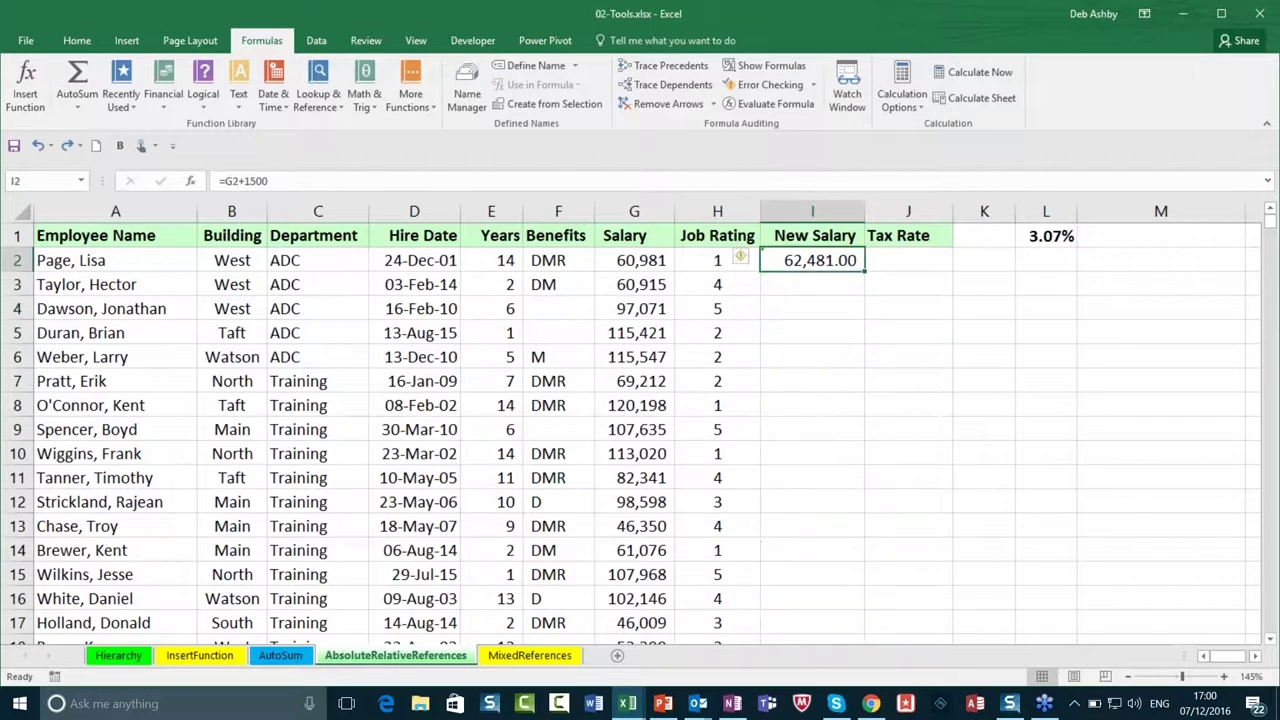
{"action": "key", "text": "ctrl+z"}
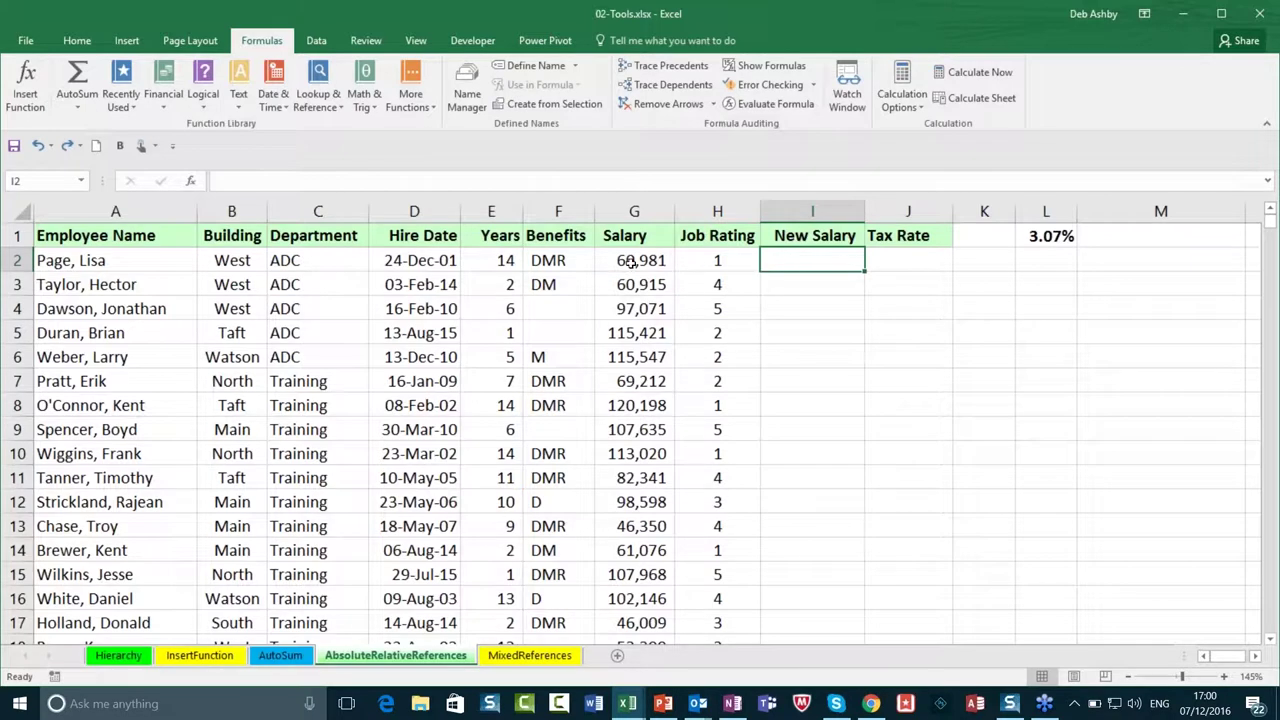
Enter =G2*L1 in I2 to calculate the raise from the 3.07% rate in L1
{"action": "left_click", "coordinate": [1047, 237]}
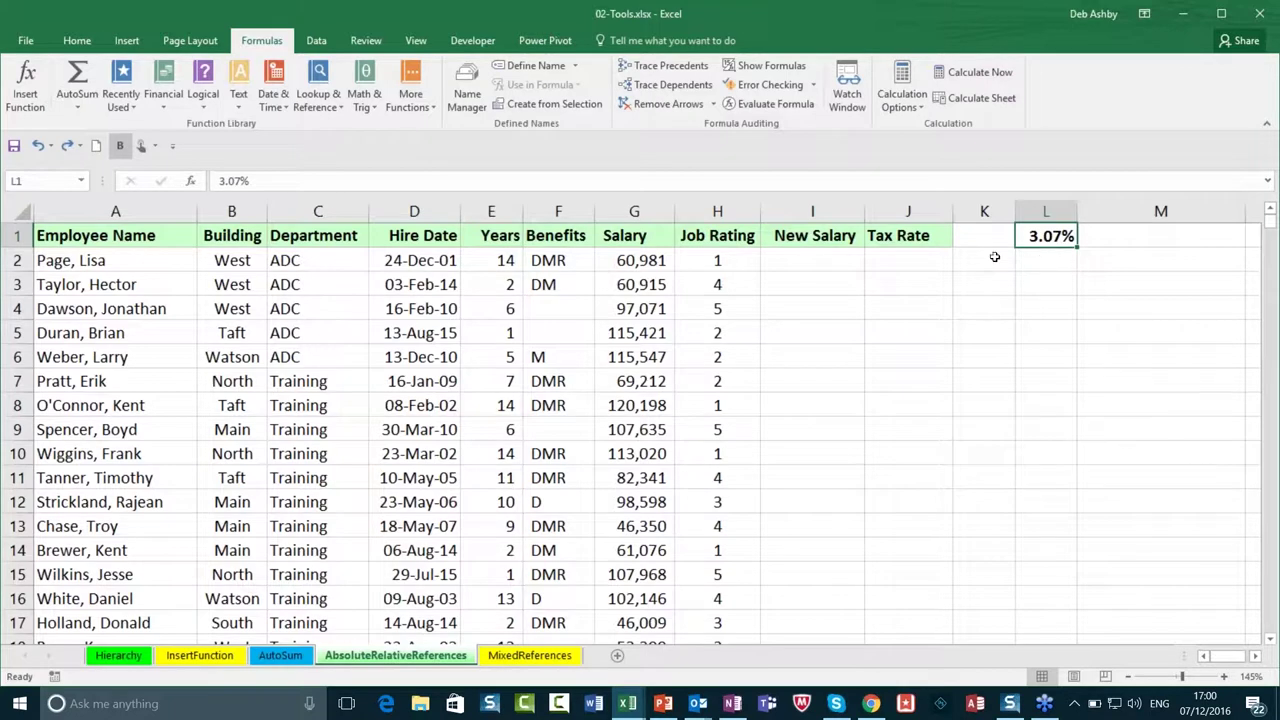
{"action": "left_click", "coordinate": [803, 259]}
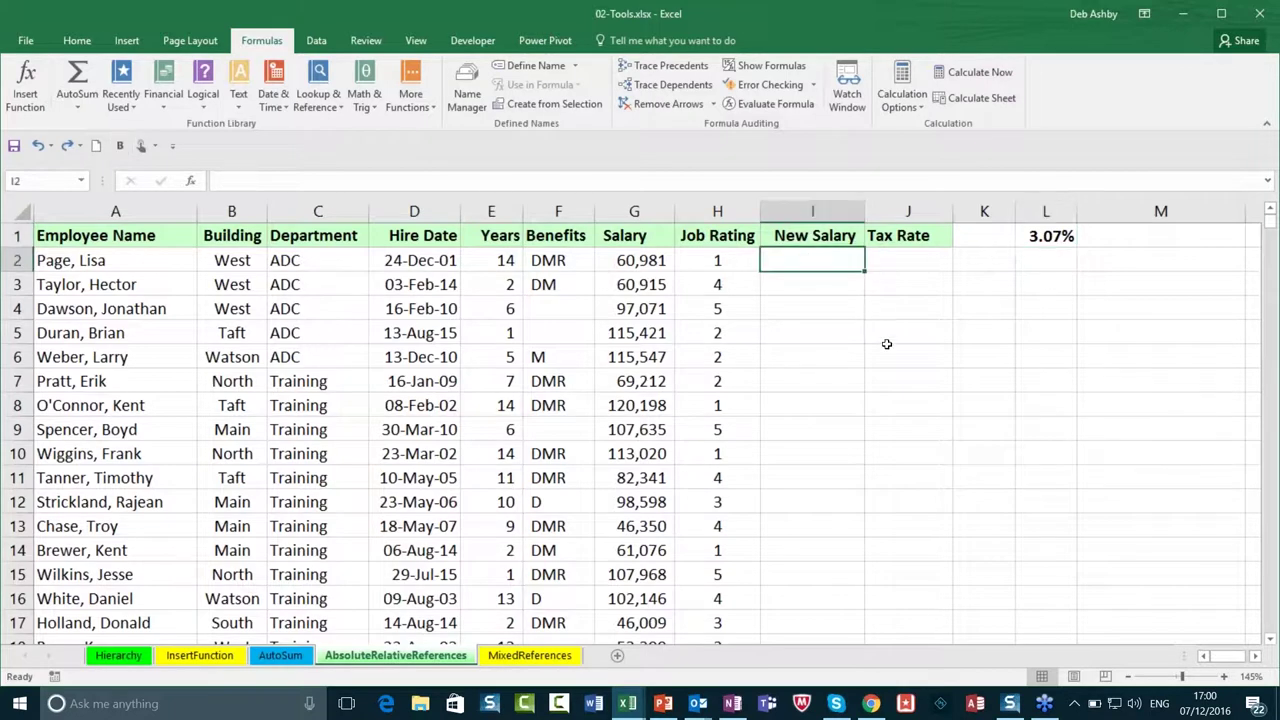
{"action": "type", "text": "="}
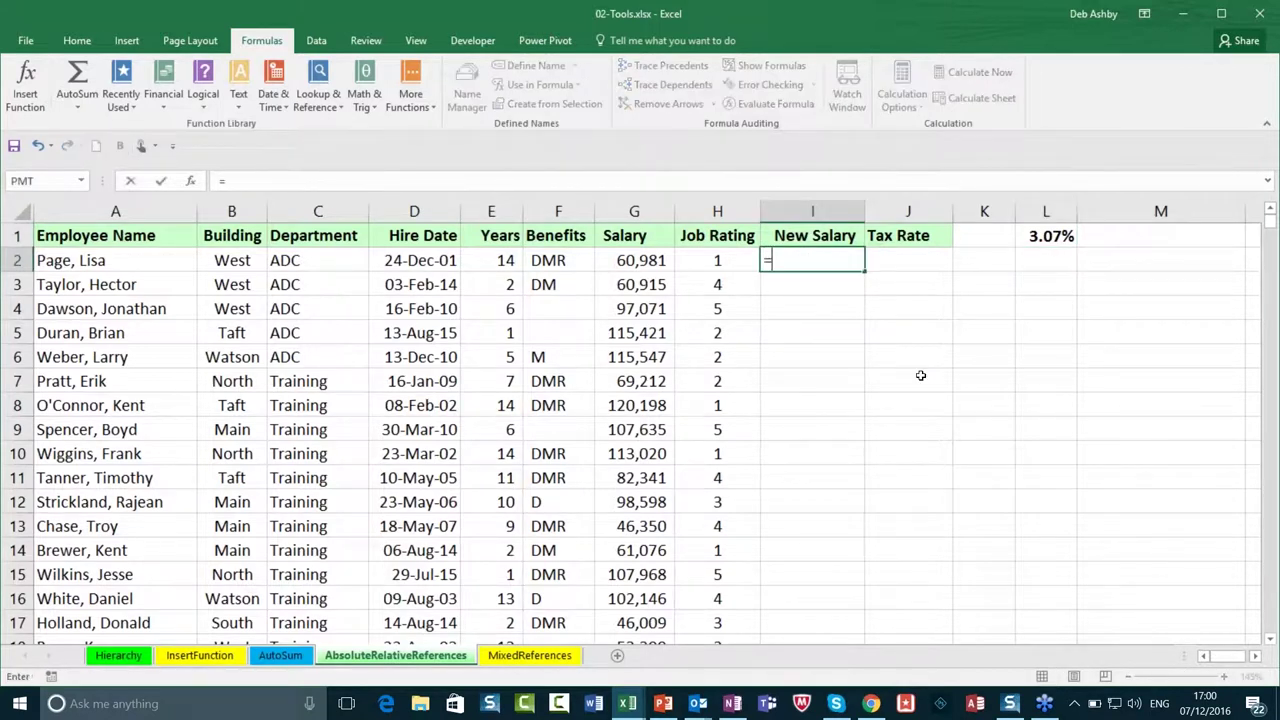
{"action": "left_click", "coordinate": [630, 258]}
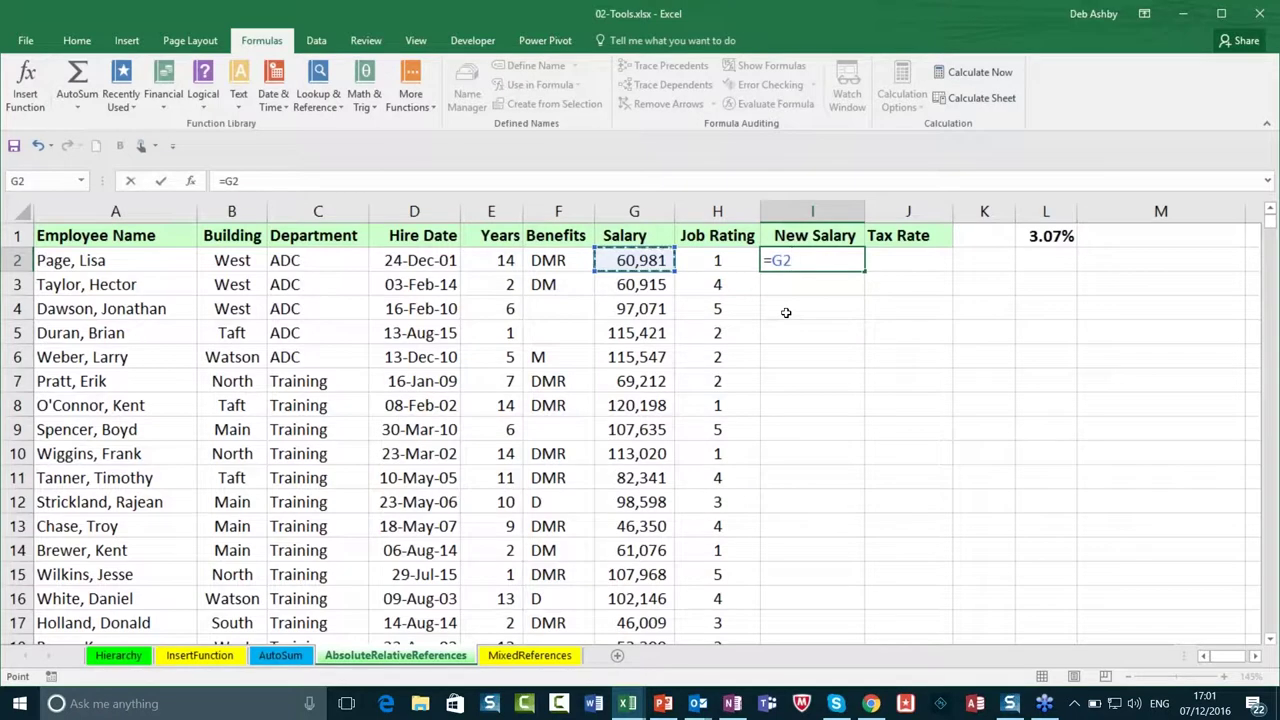
{"action": "type", "text": "*"}
{"action": "left_click", "coordinate": [1056, 237]}
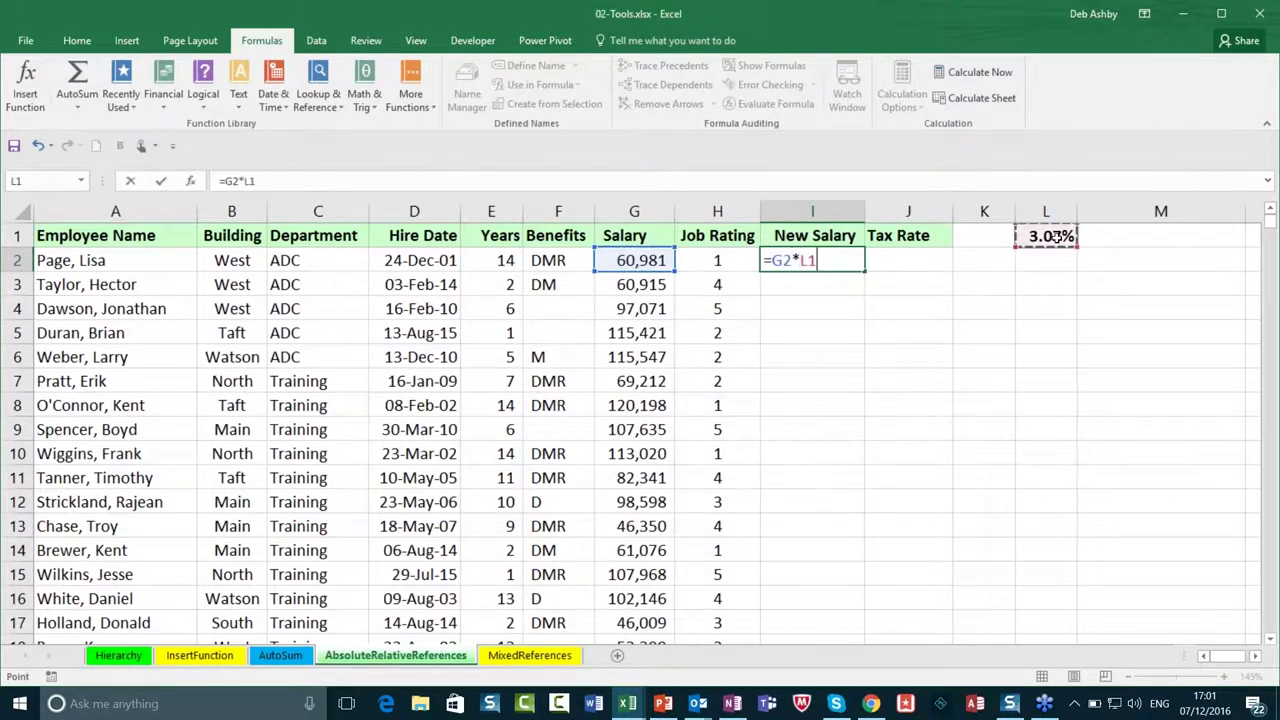
{"action": "key", "text": "Return"}
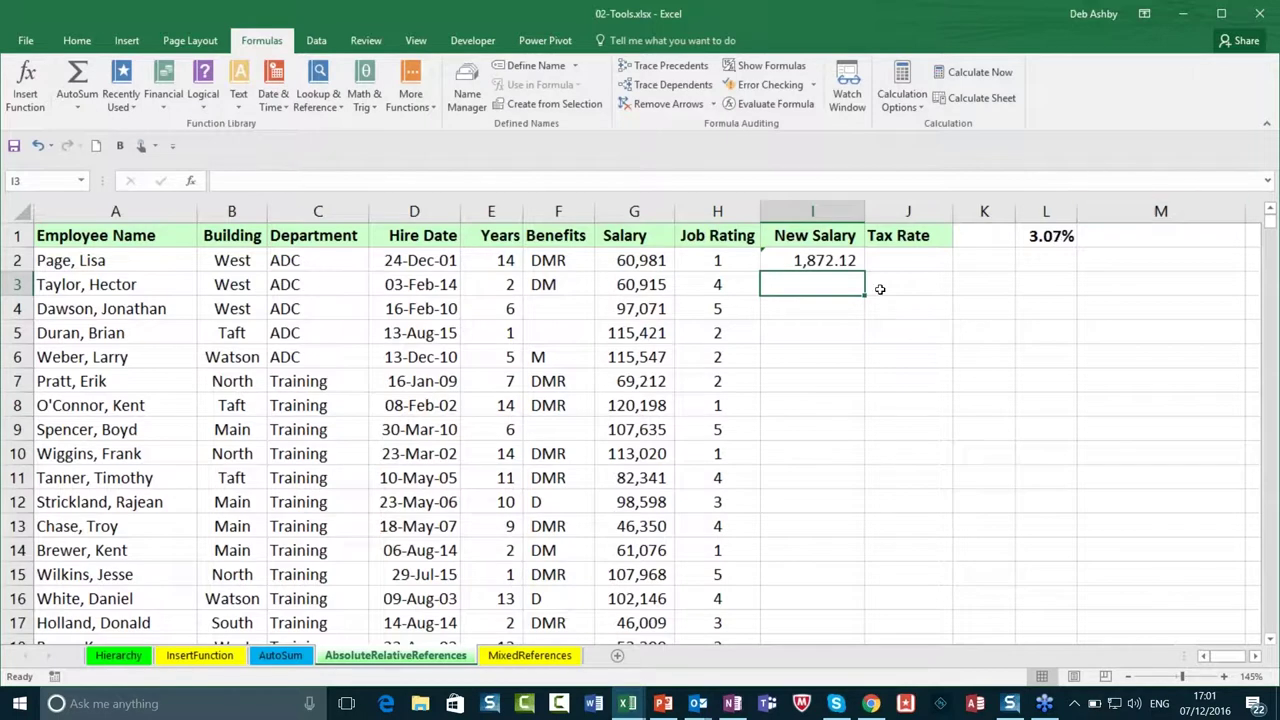
Extend I2's formula to =G2*L1+G2, giving the raised salary 62,853.12
{"action": "double_click", "coordinate": [815, 259]}
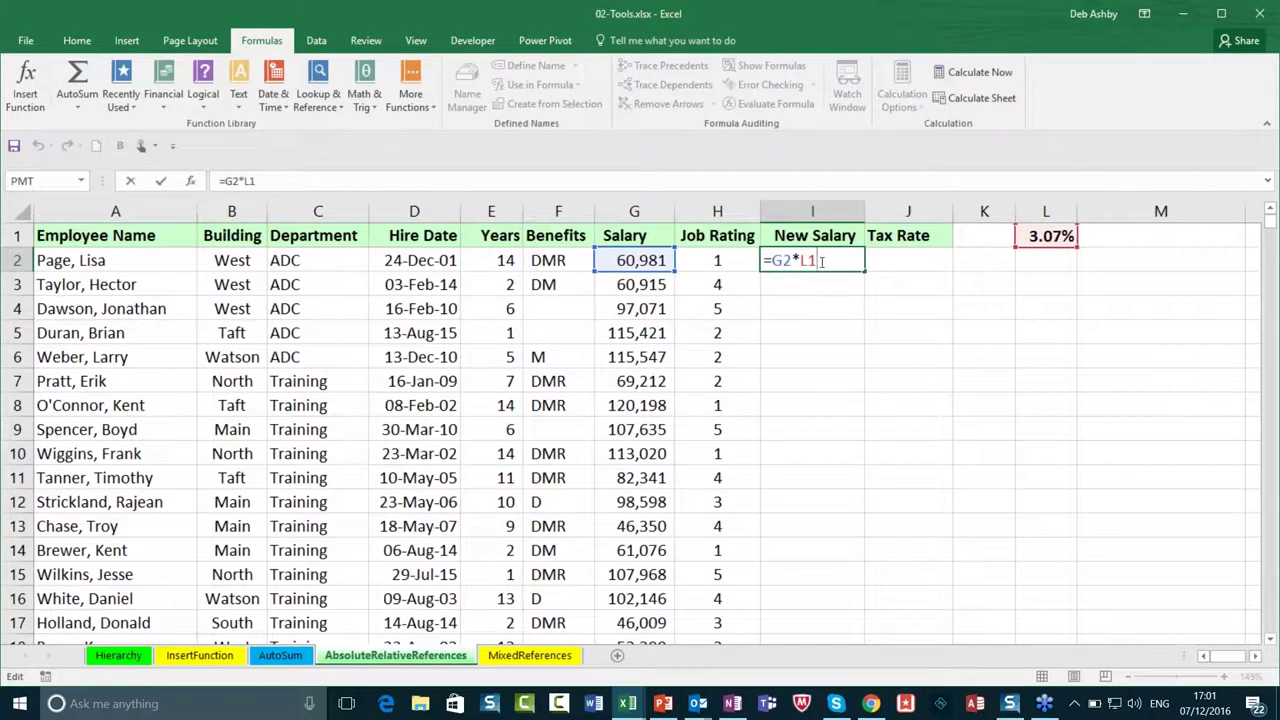
{"action": "type", "text": "+"}
{"action": "left_click", "coordinate": [650, 262]}
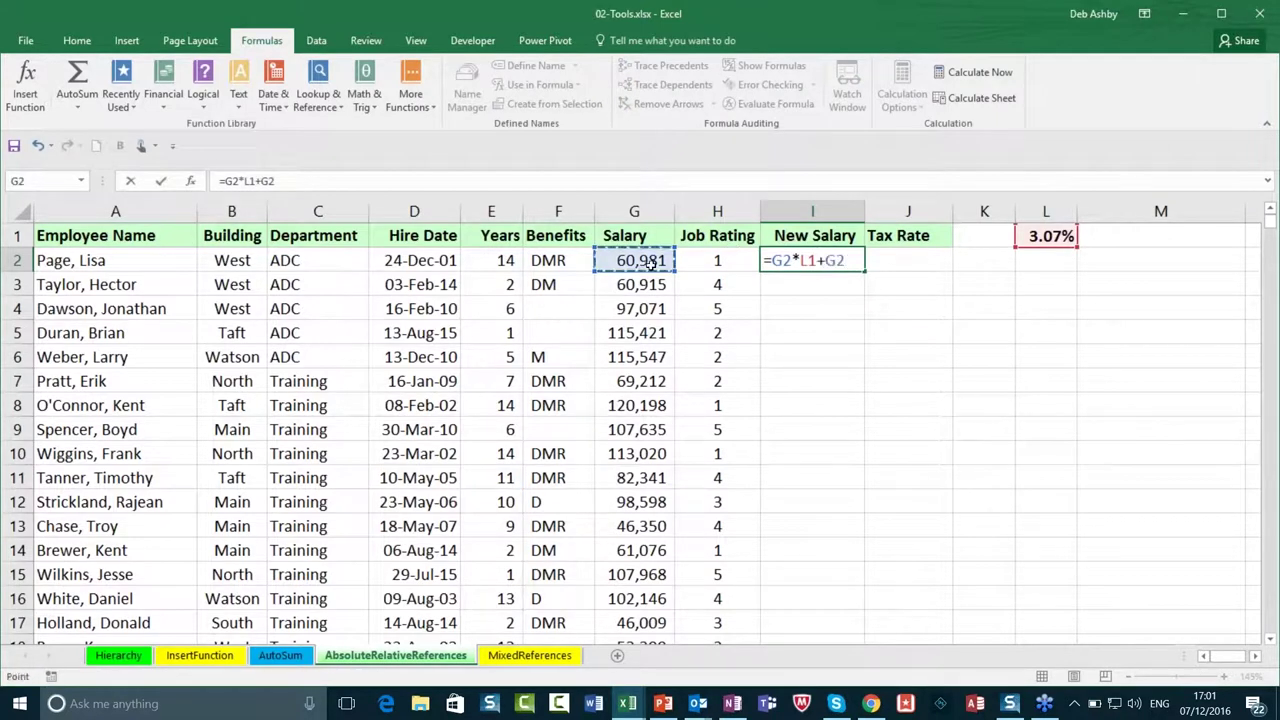
{"action": "key", "text": "Return"}
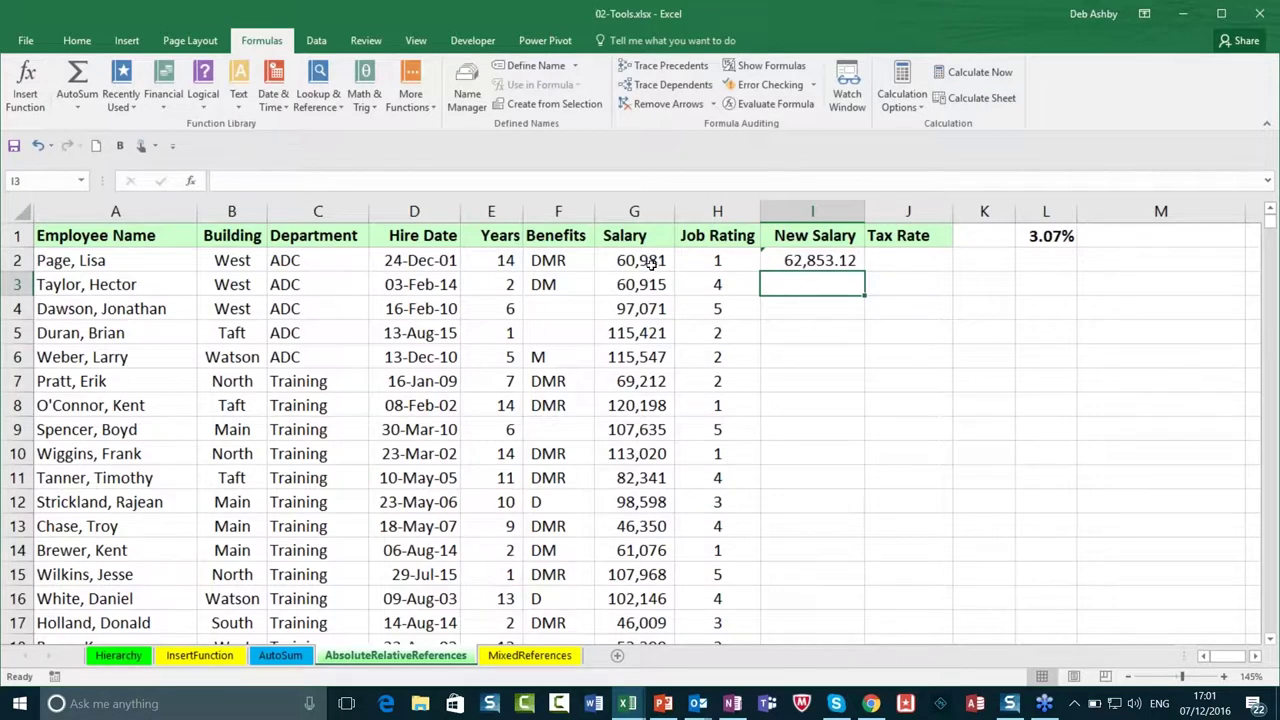
{"action": "key", "text": "Up"}
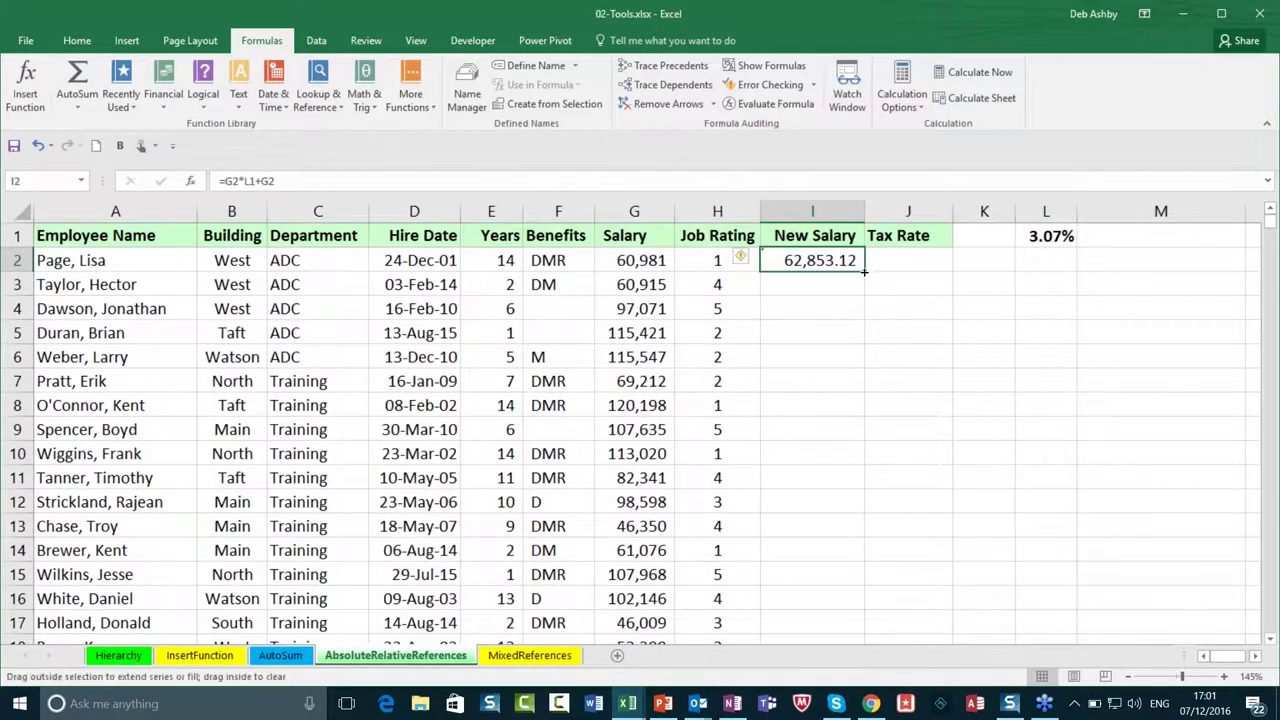
Fill the raise formula down column I and compare rows 3–7 with their salaries in column G
{"action": "double_click", "coordinate": [864, 271]}
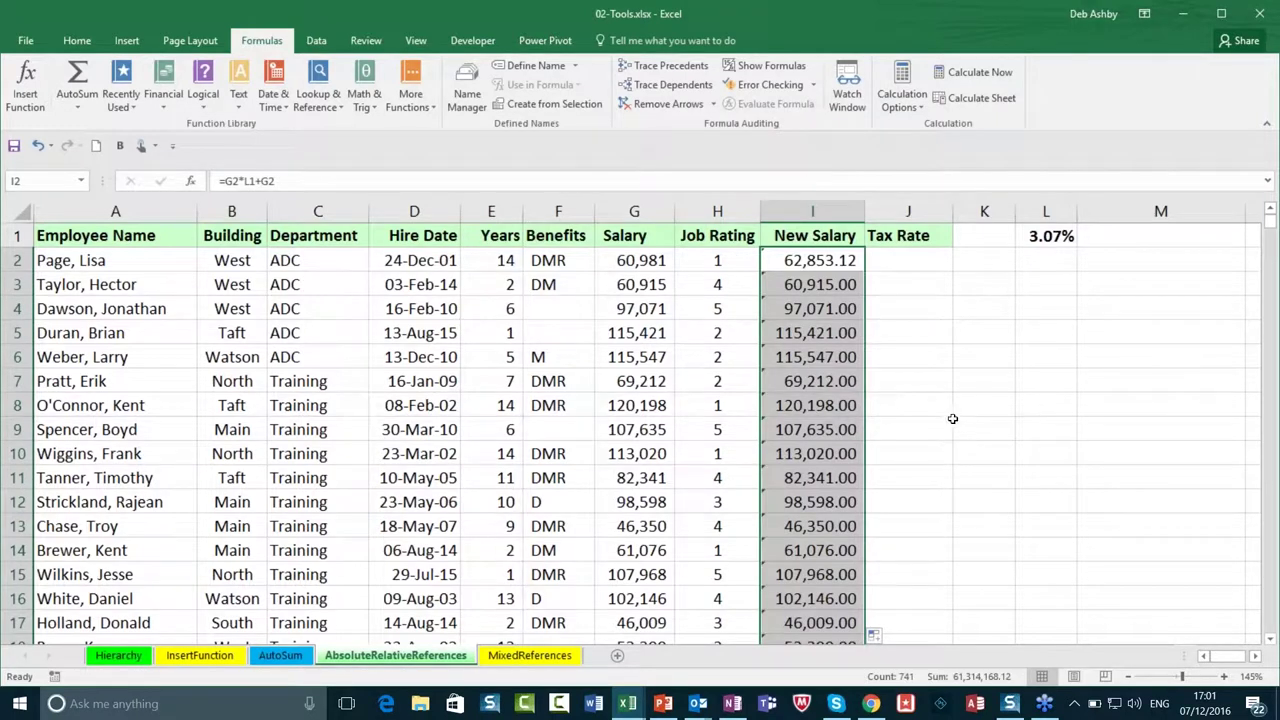
{"action": "left_click", "coordinate": [812, 260]}
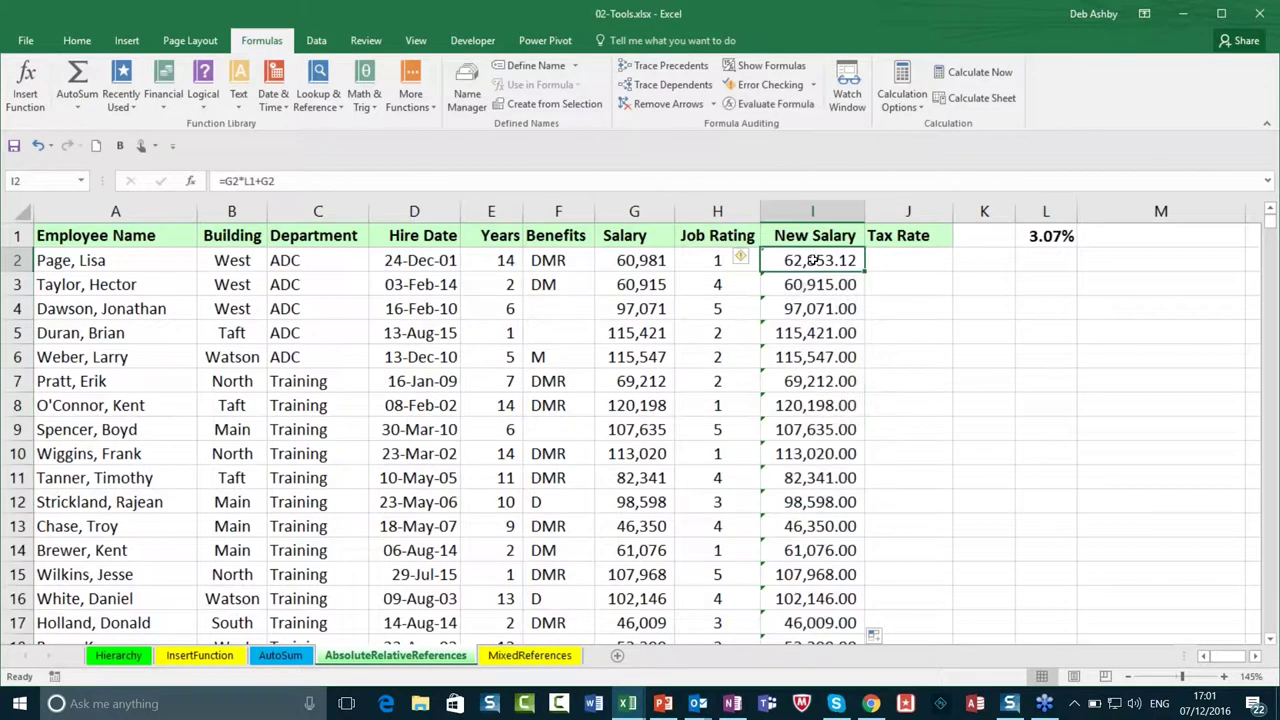
{"action": "left_click", "coordinate": [812, 284]}
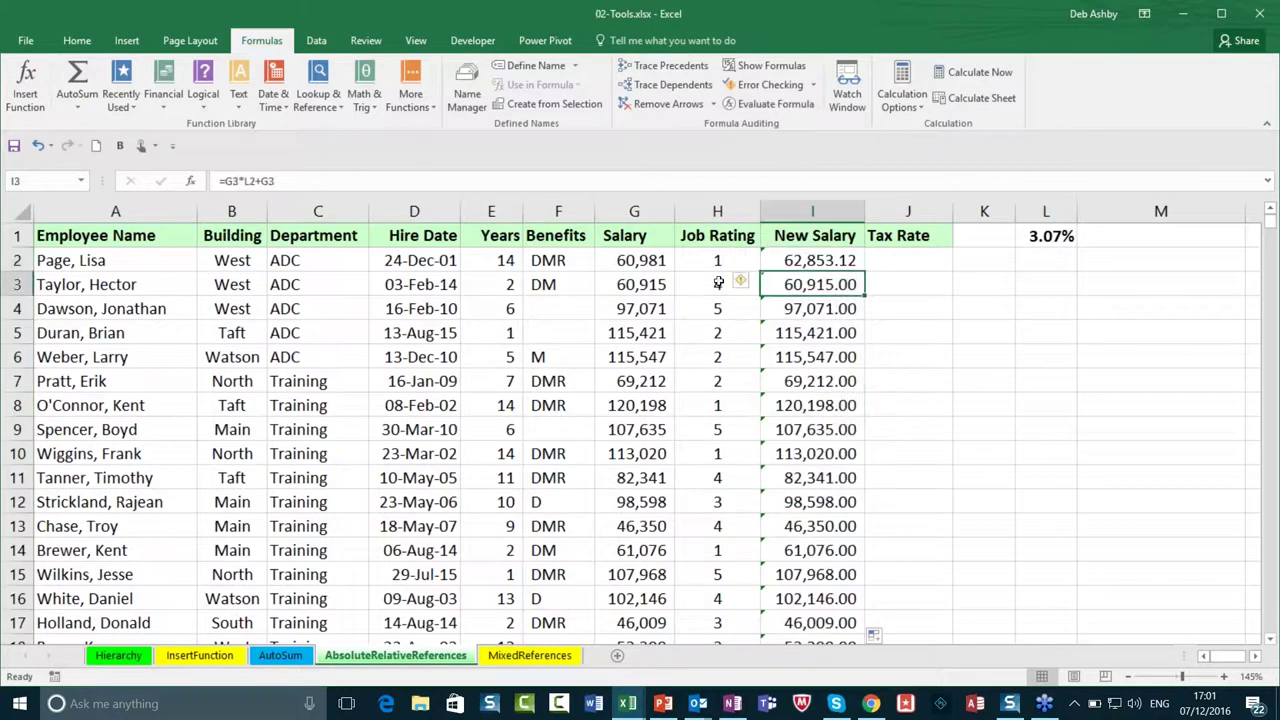
{"action": "left_click", "coordinate": [643, 284]}
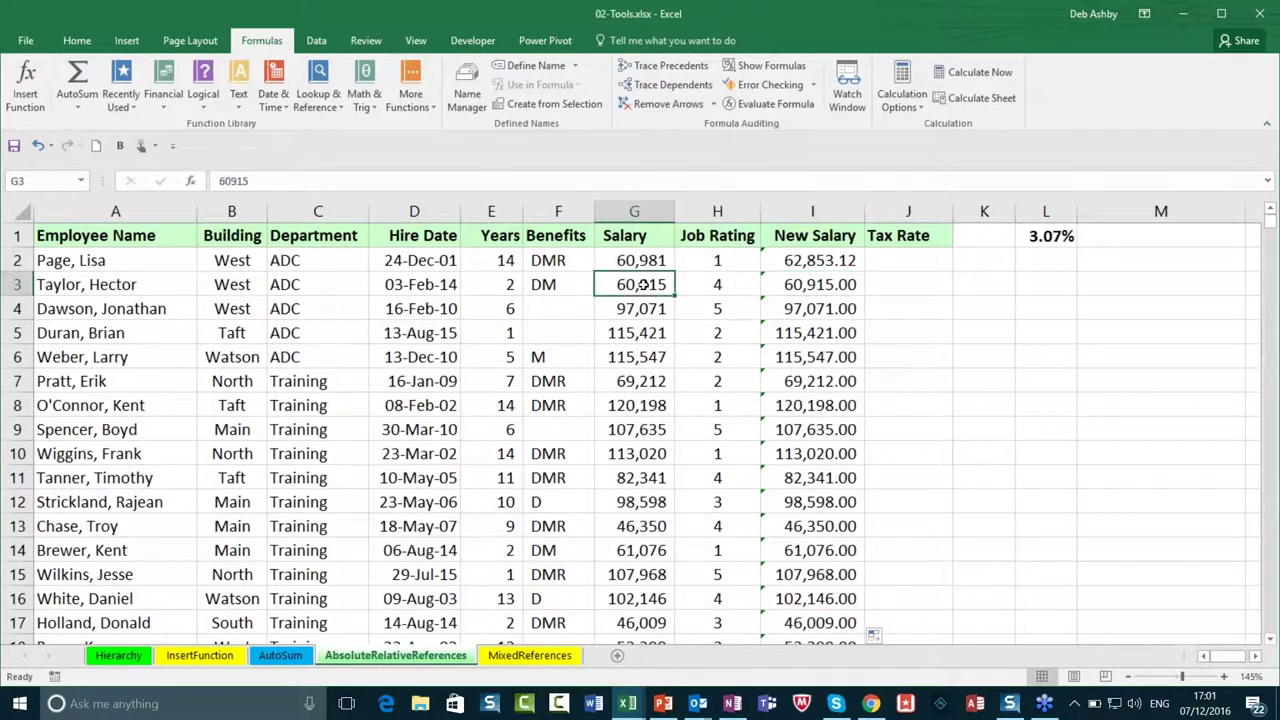
{"action": "left_click", "coordinate": [802, 308]}
{"action": "left_click", "coordinate": [634, 312]}
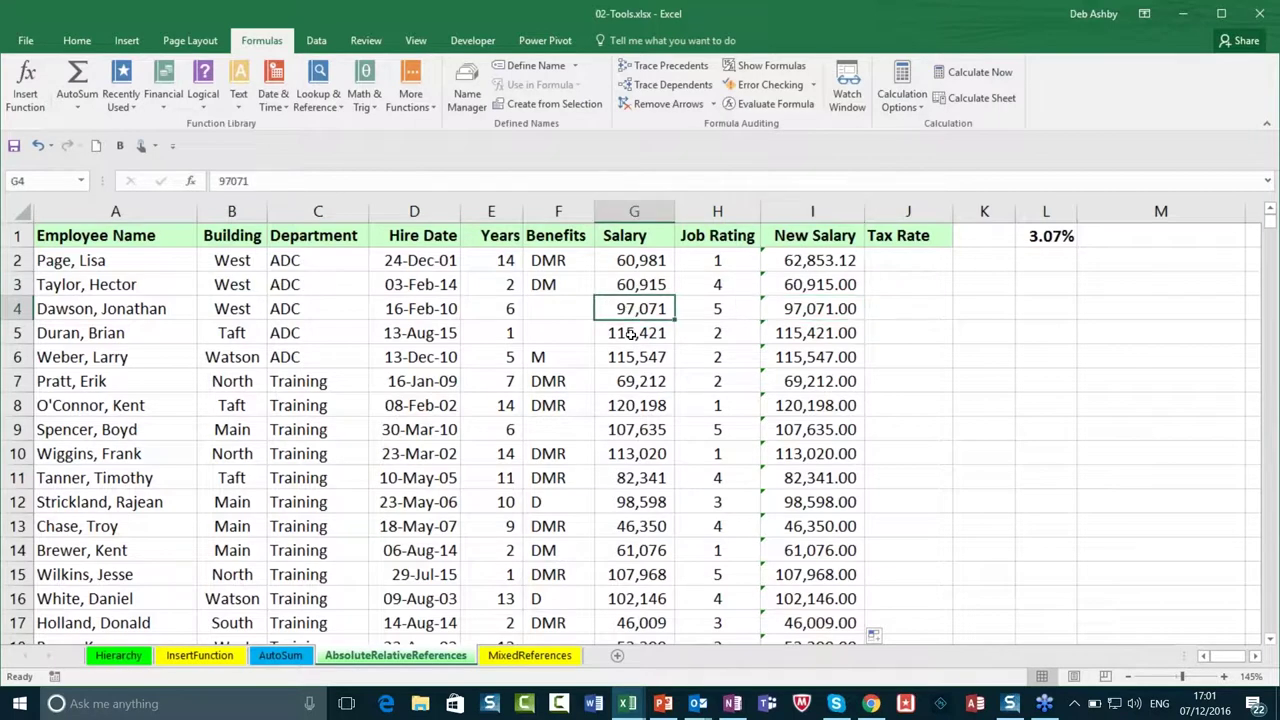
{"action": "left_click", "coordinate": [631, 334]}
{"action": "left_click", "coordinate": [802, 334]}
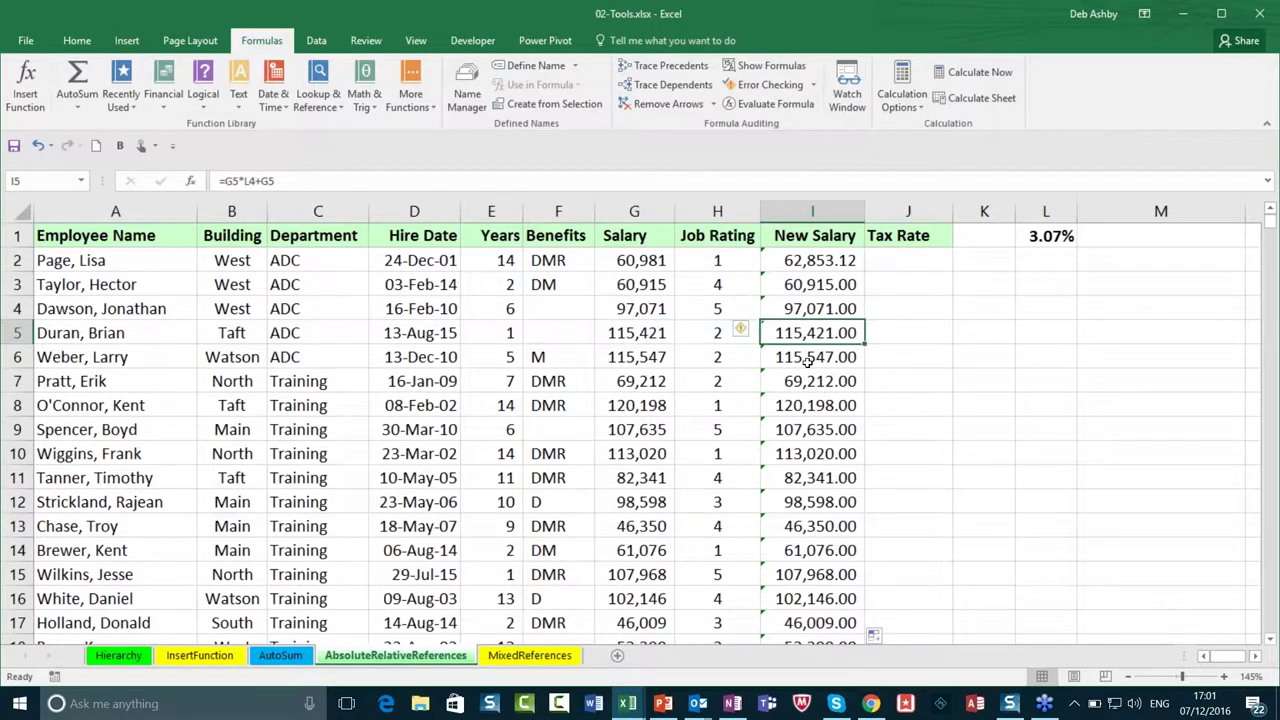
{"action": "left_click", "coordinate": [808, 358]}
{"action": "left_click", "coordinate": [655, 378]}
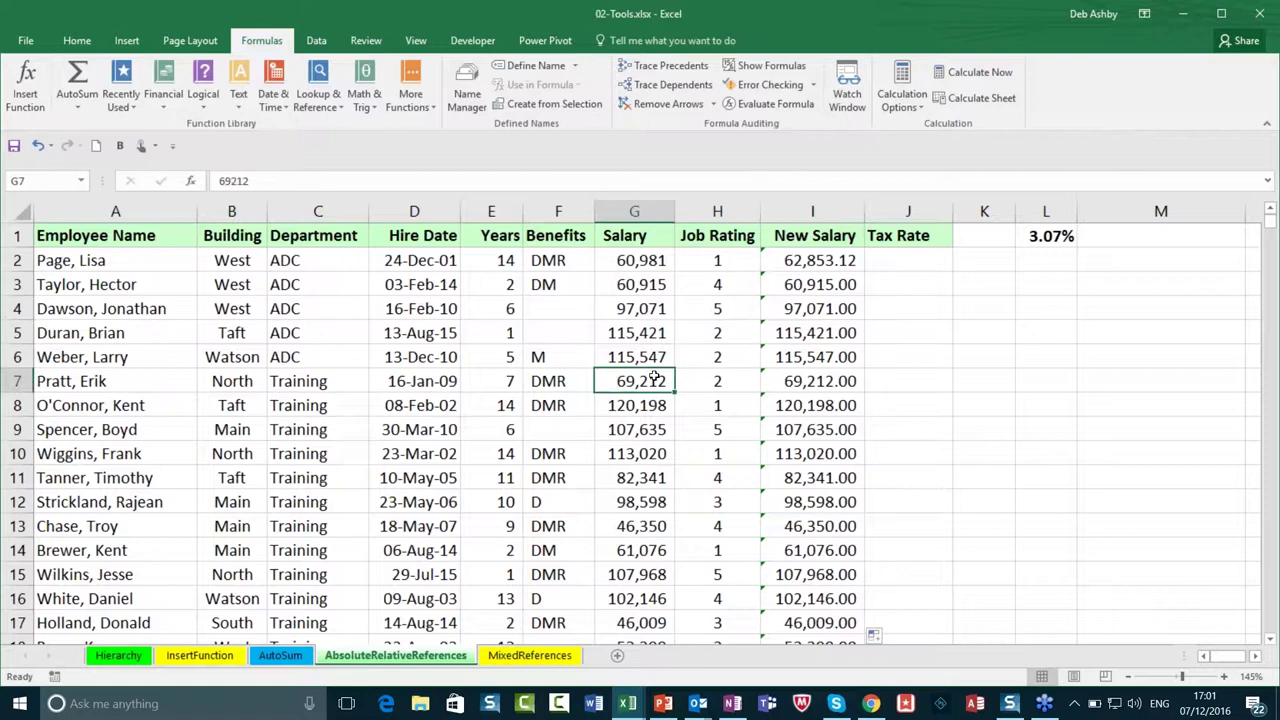
{"action": "left_click", "coordinate": [815, 380]}
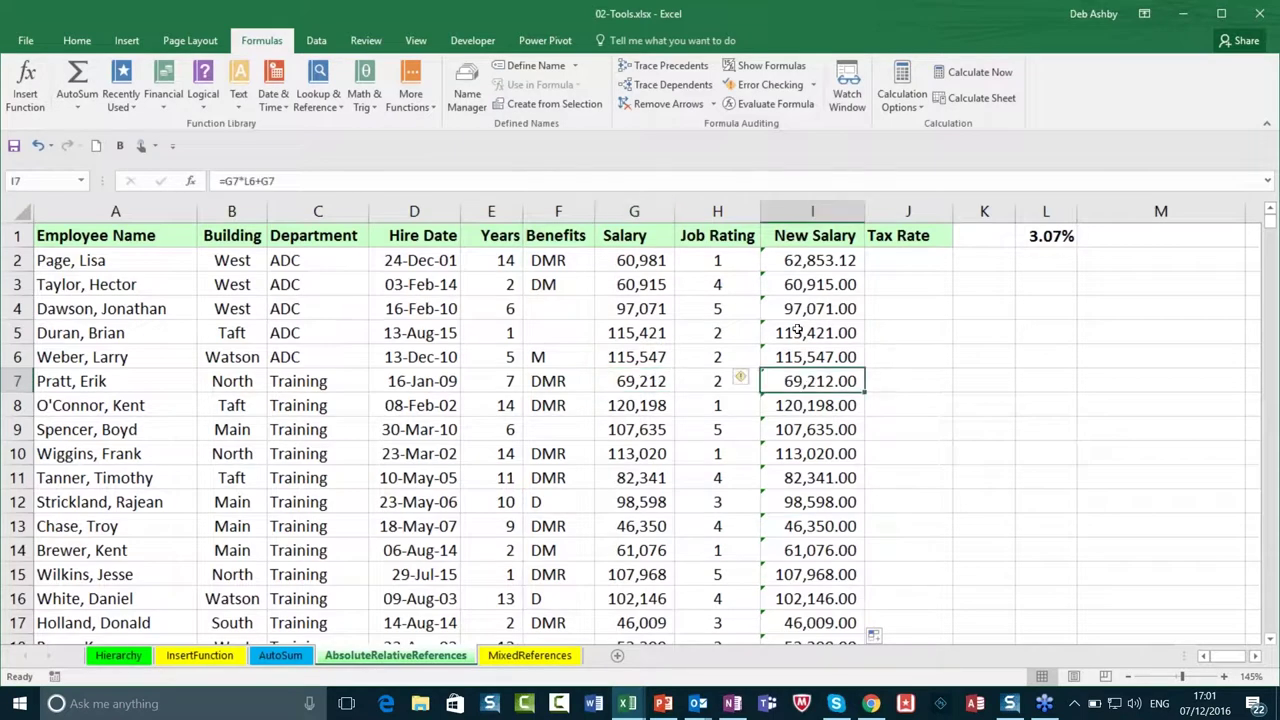
Inspect I3's copied formula =G3*L2+G3, which points at L2 instead of the rate
{"action": "left_click", "coordinate": [807, 258]}
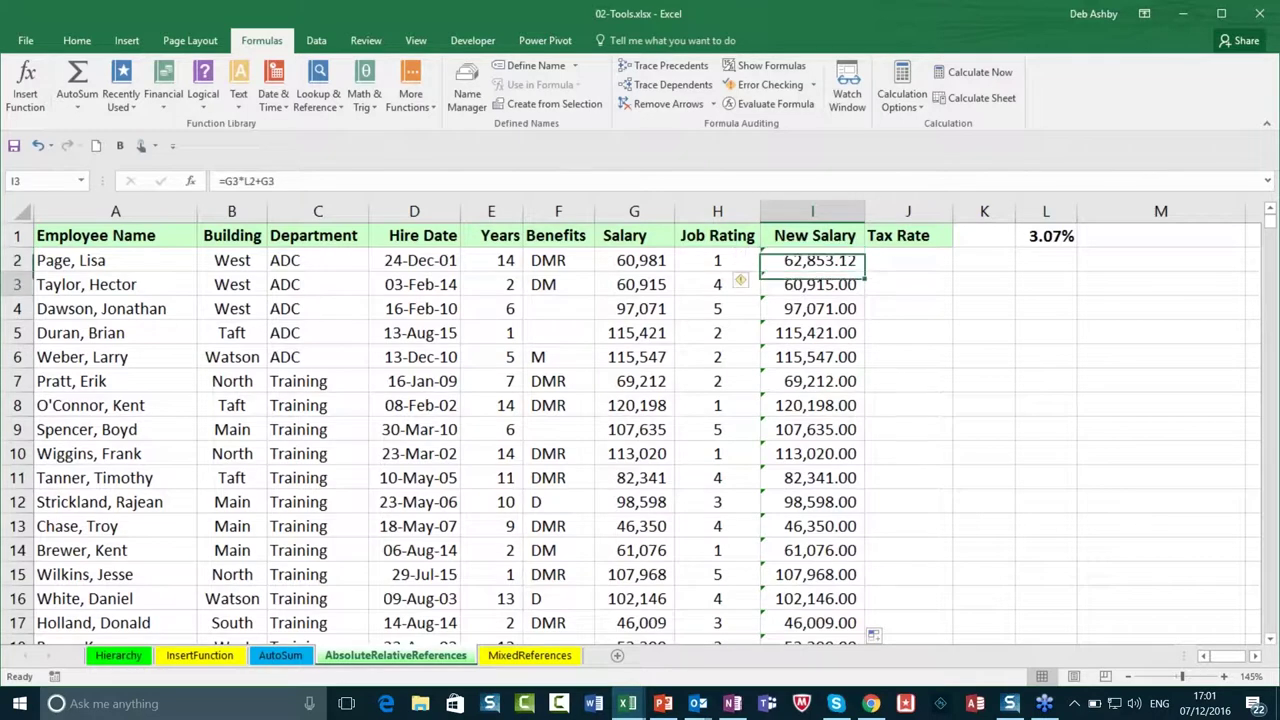
{"action": "left_click", "coordinate": [819, 285]}
{"action": "double_click", "coordinate": [819, 285]}
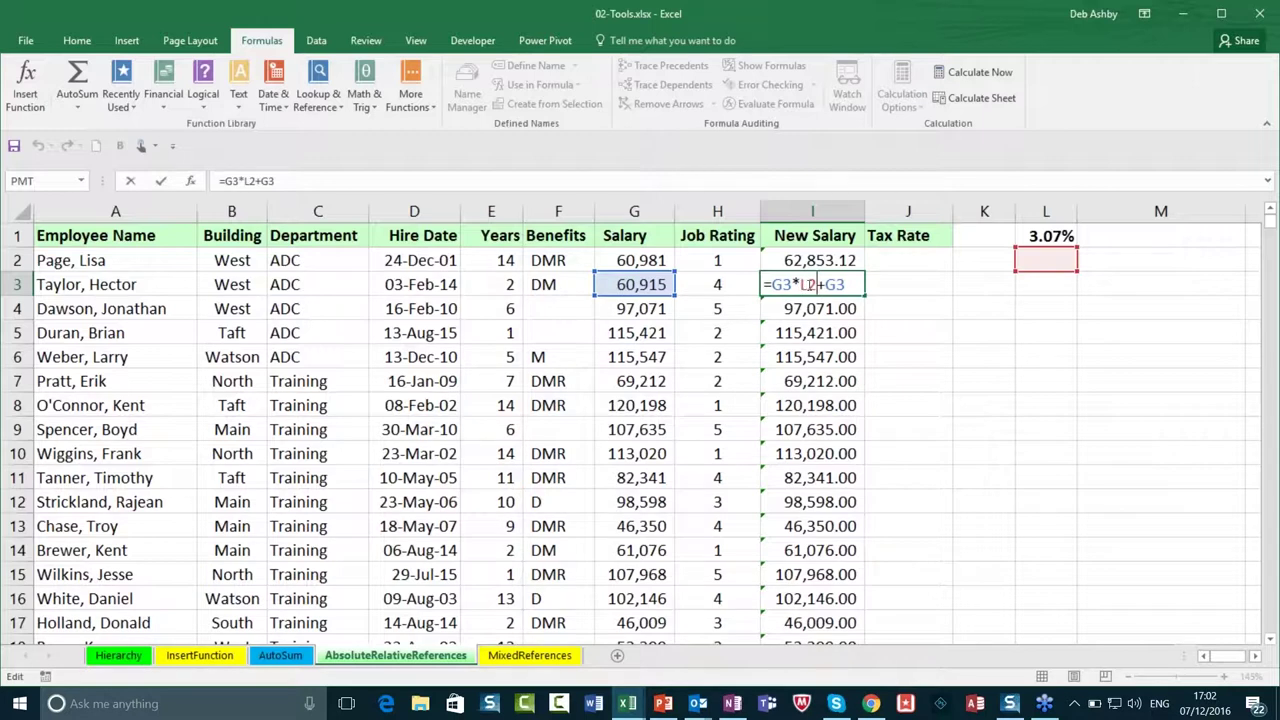
{"action": "key", "text": "Escape"}
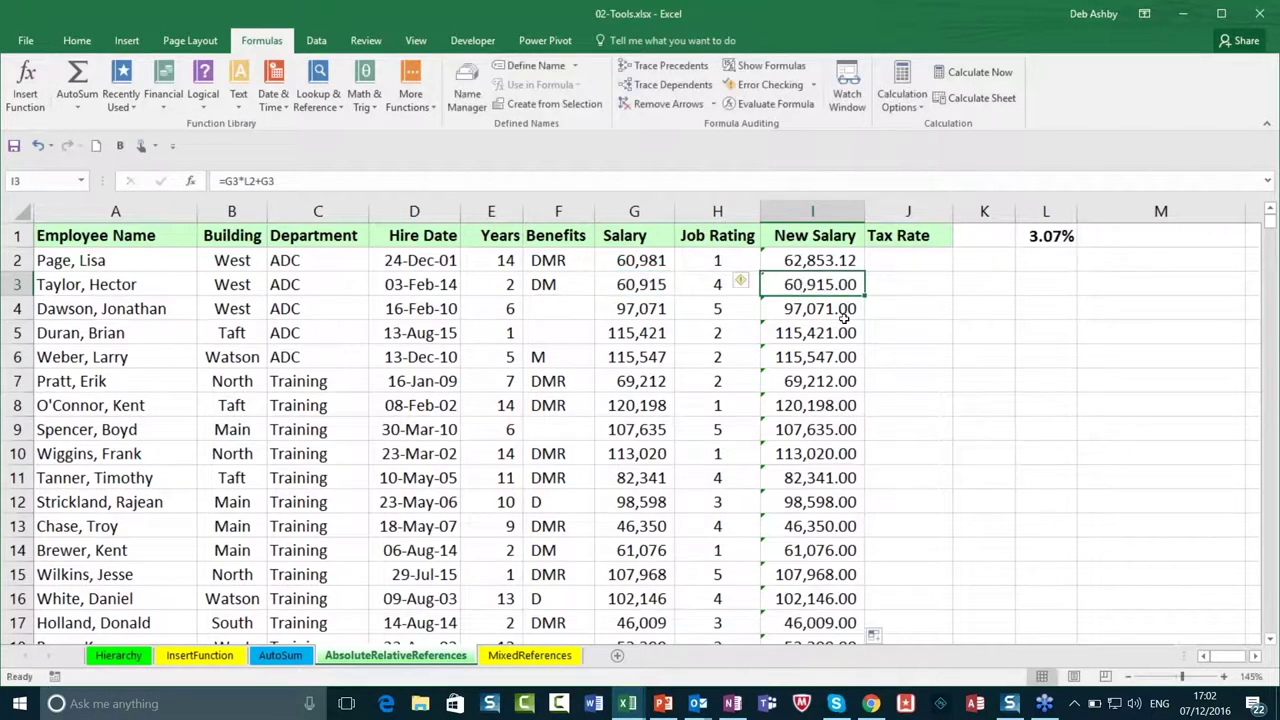
{"action": "left_click", "coordinate": [820, 260]}
Change I2's formula to =G2*$L$1+G2 to lock the 3.07% rate reference
{"action": "double_click", "coordinate": [820, 260]}
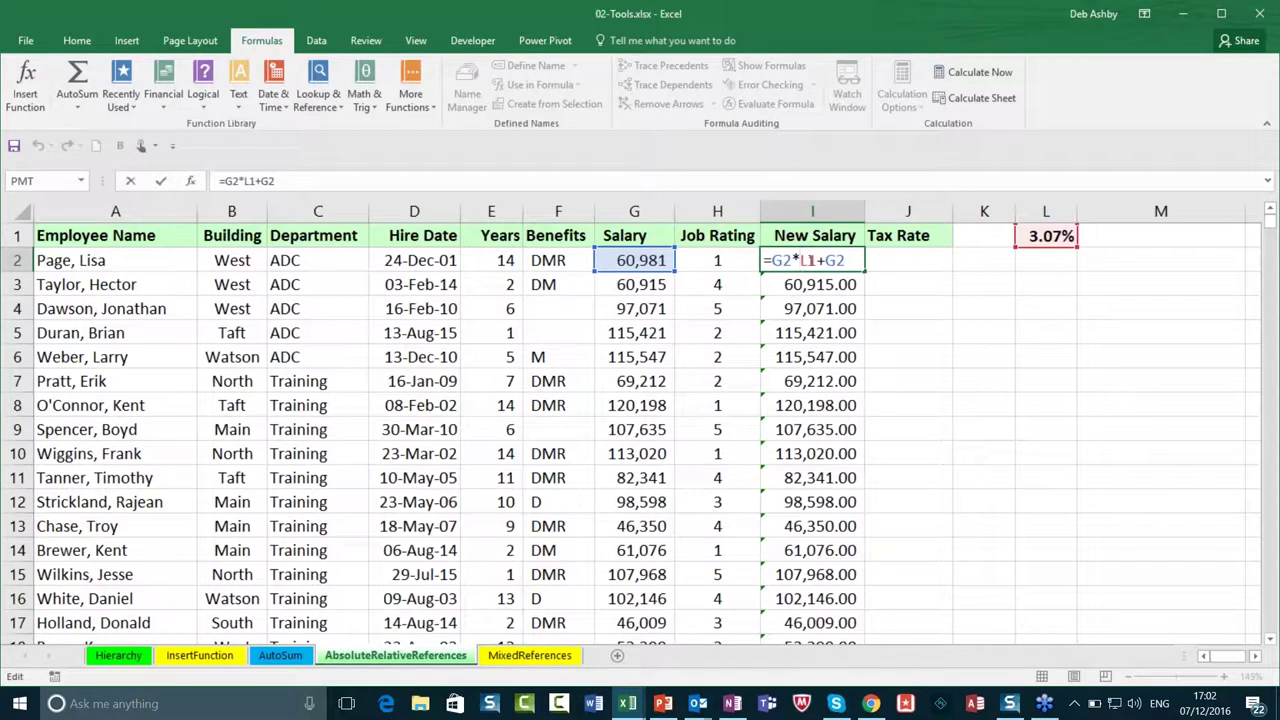
{"action": "type", "text": "$L"}
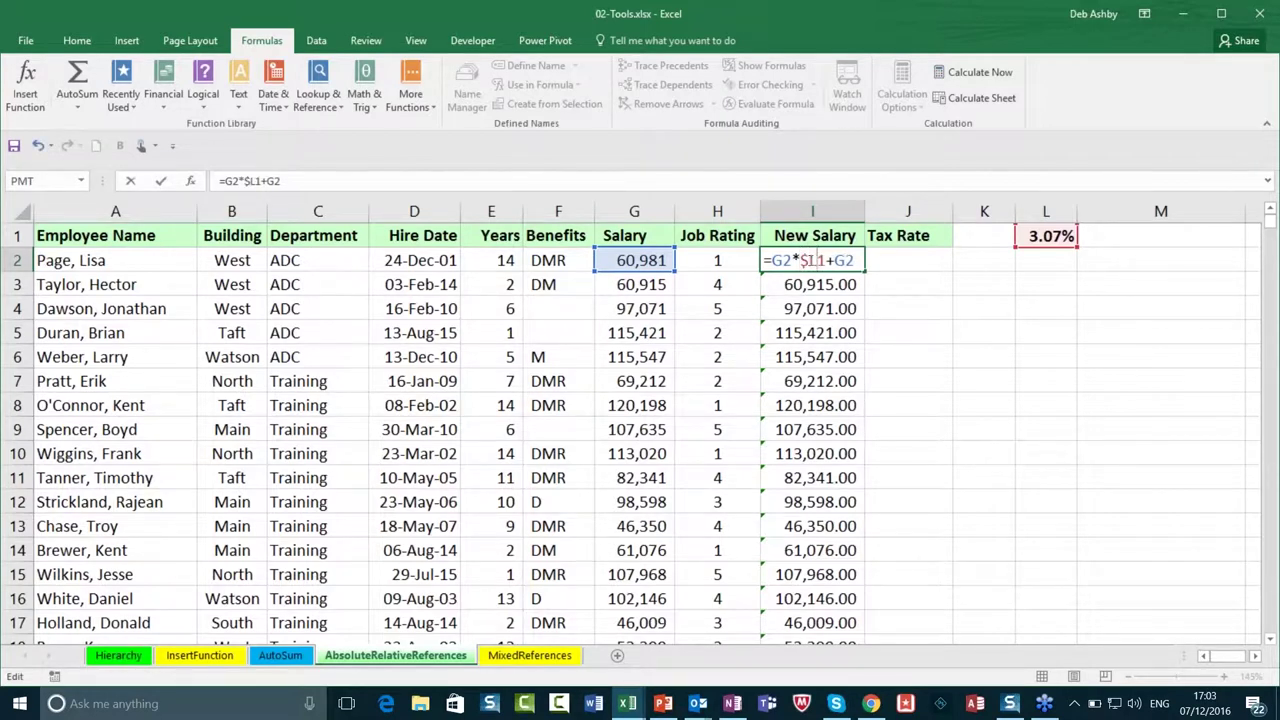
{"action": "type", "text": "$"}
{"action": "key", "text": "Return"}
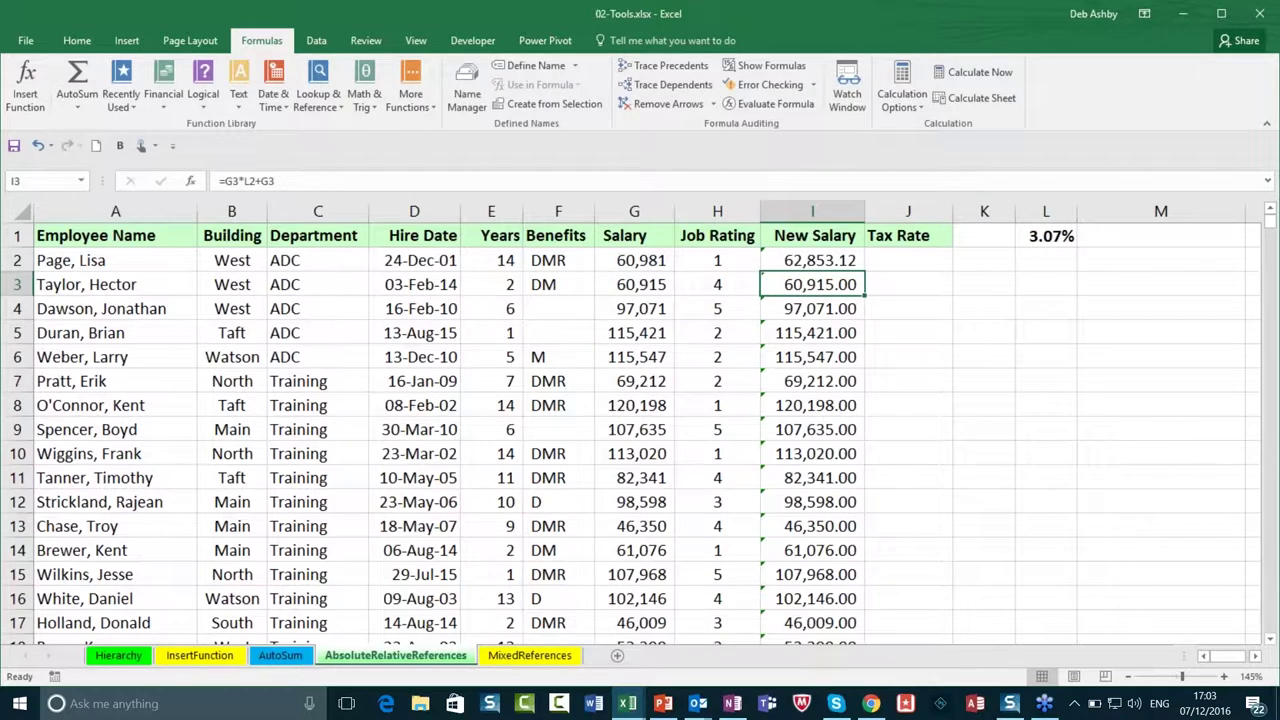
{"action": "left_click", "coordinate": [845, 262]}
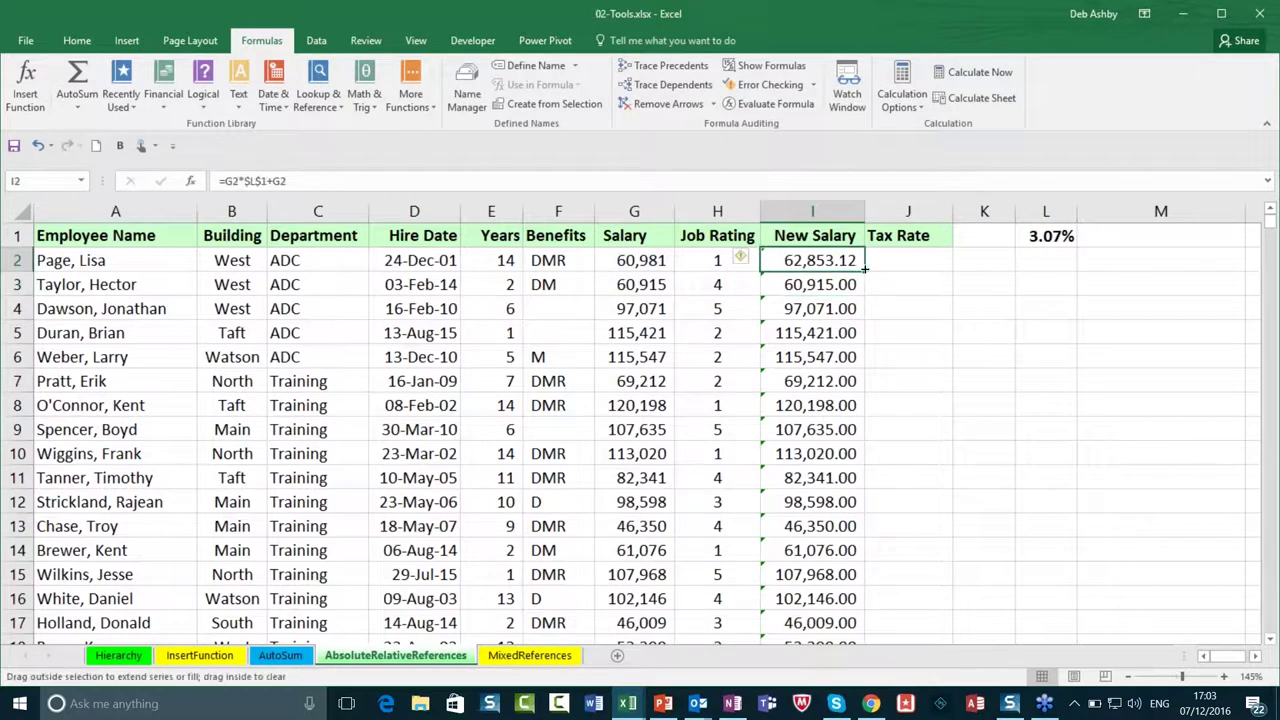
Fill the locked-rate formula down column I, verify I4 through I10, and close 02-Tools.xlsx
{"action": "double_click", "coordinate": [862, 268]}
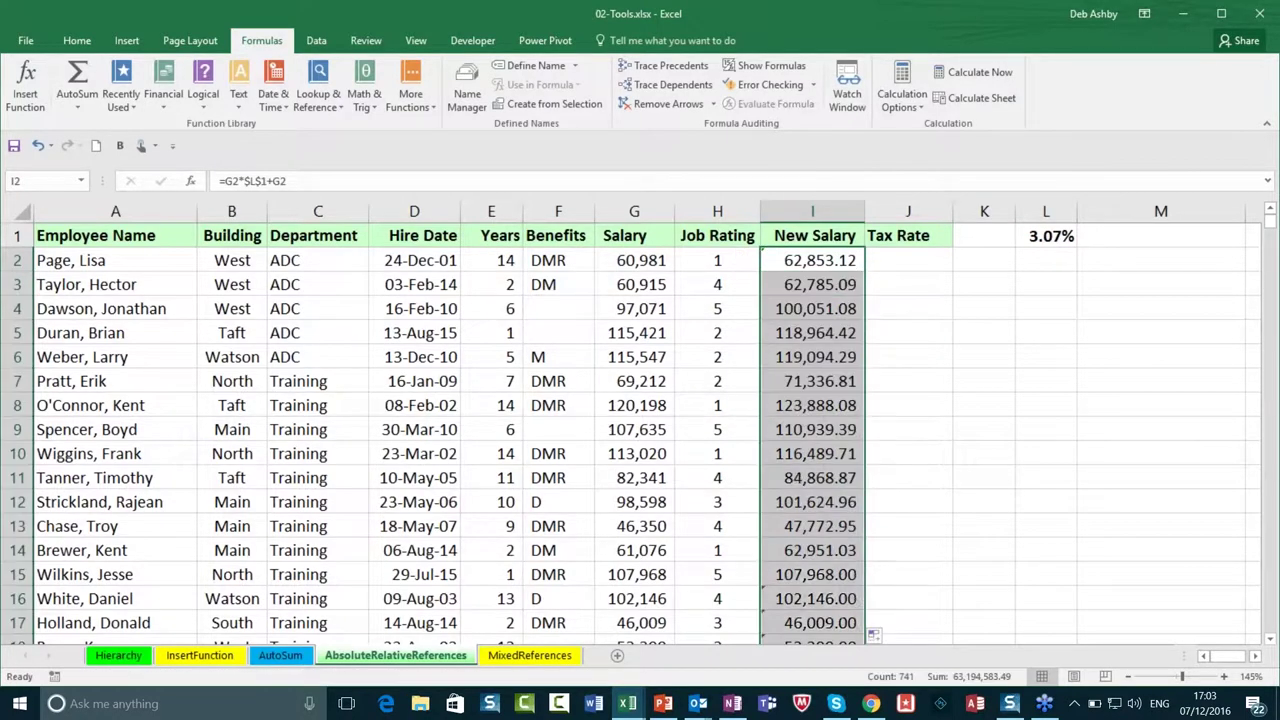
{"action": "left_click", "coordinate": [808, 310]}
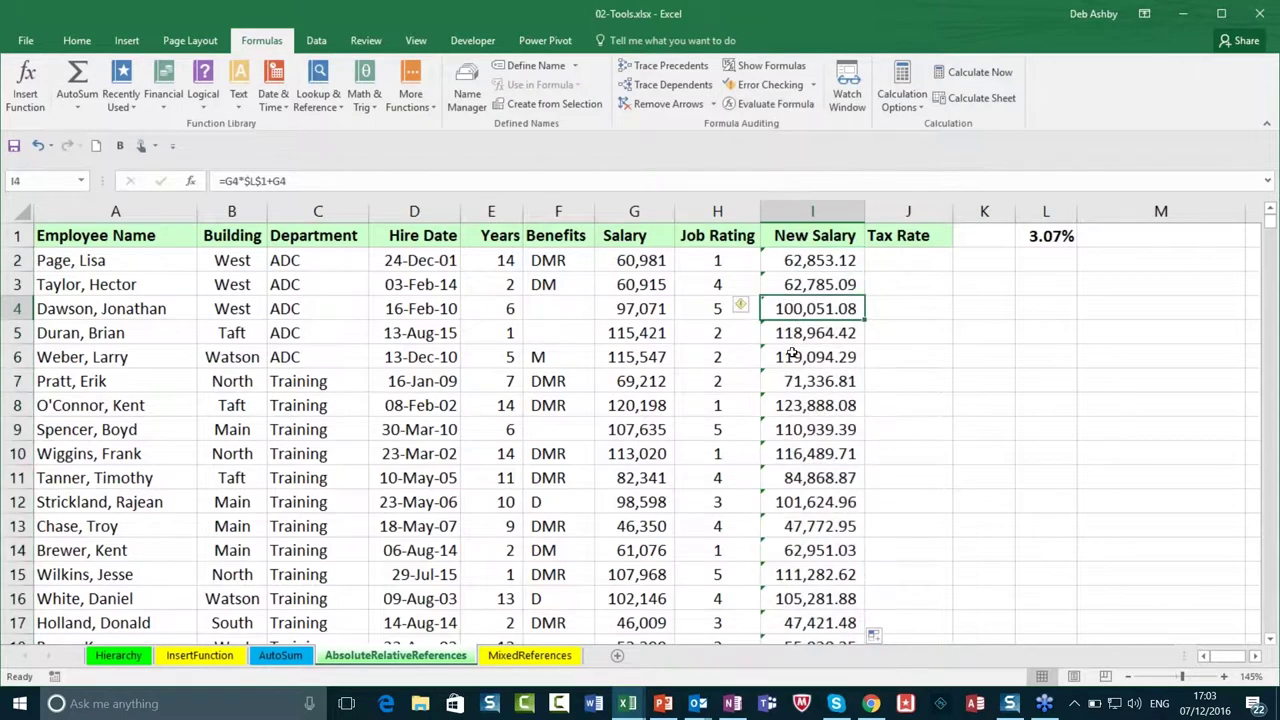
{"action": "left_click", "coordinate": [804, 362]}
{"action": "left_click", "coordinate": [804, 410]}
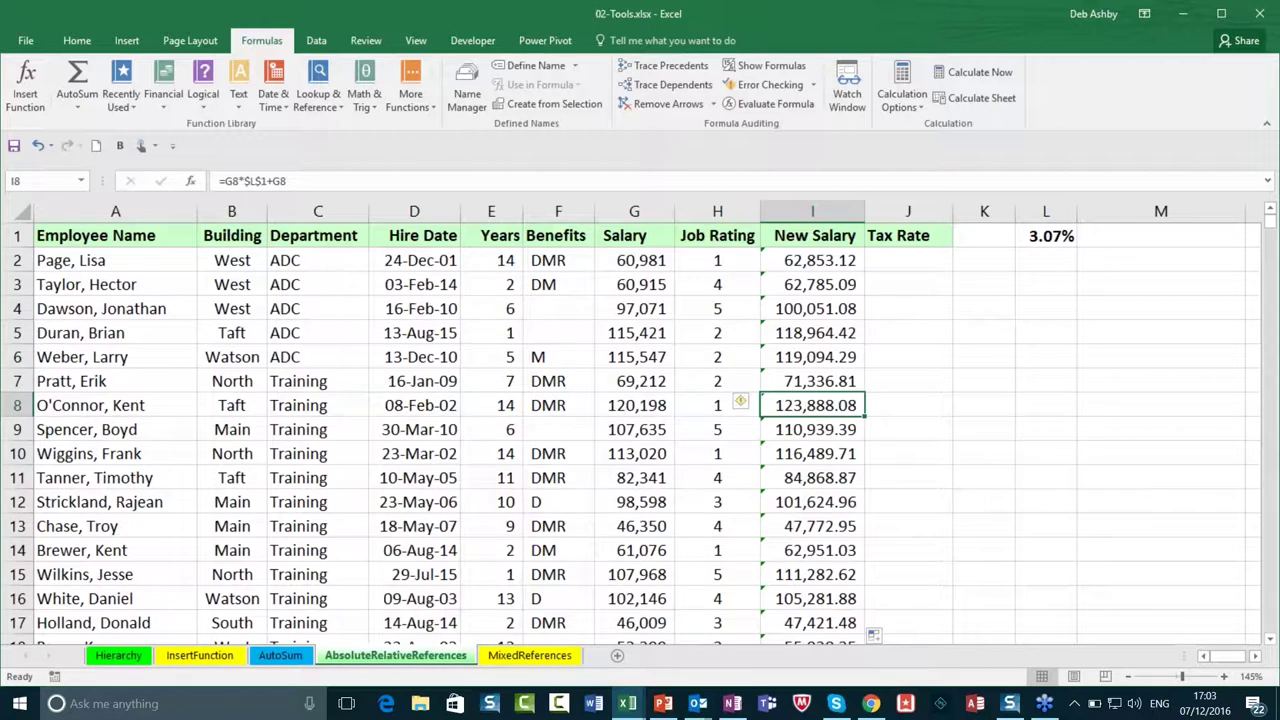
{"action": "double_click", "coordinate": [797, 455]}
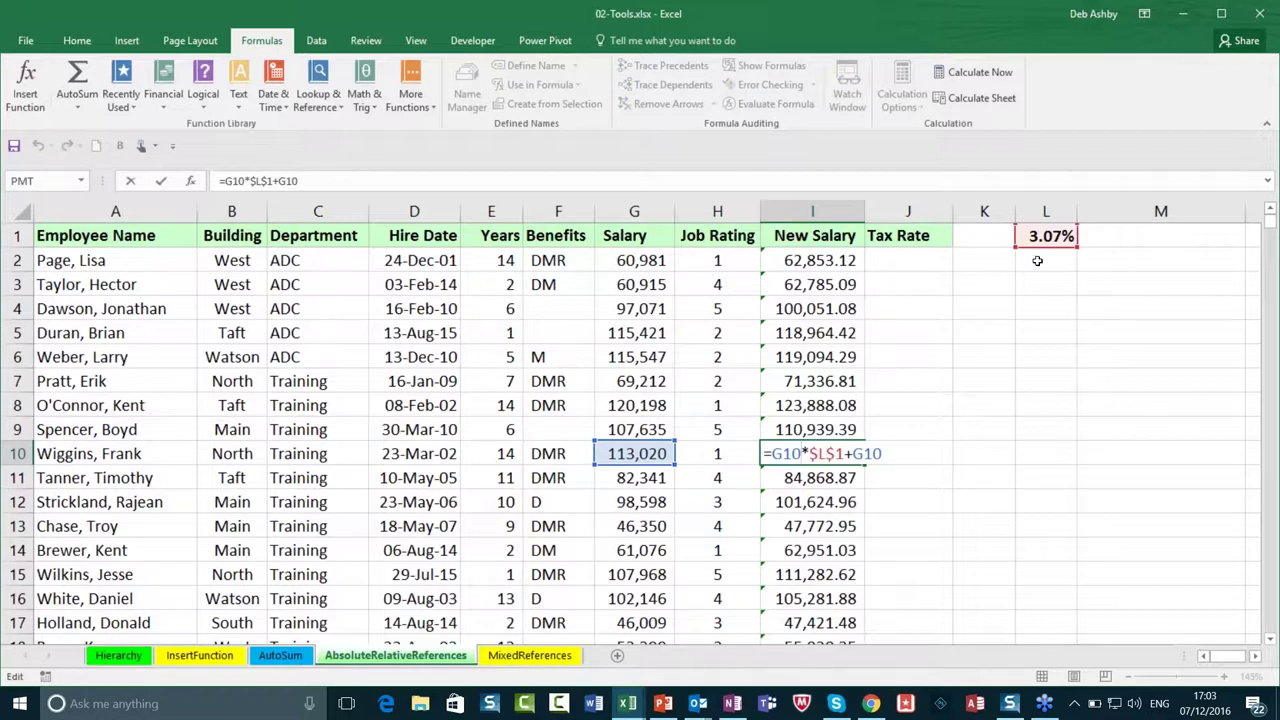
{"action": "key", "text": "Escape"}
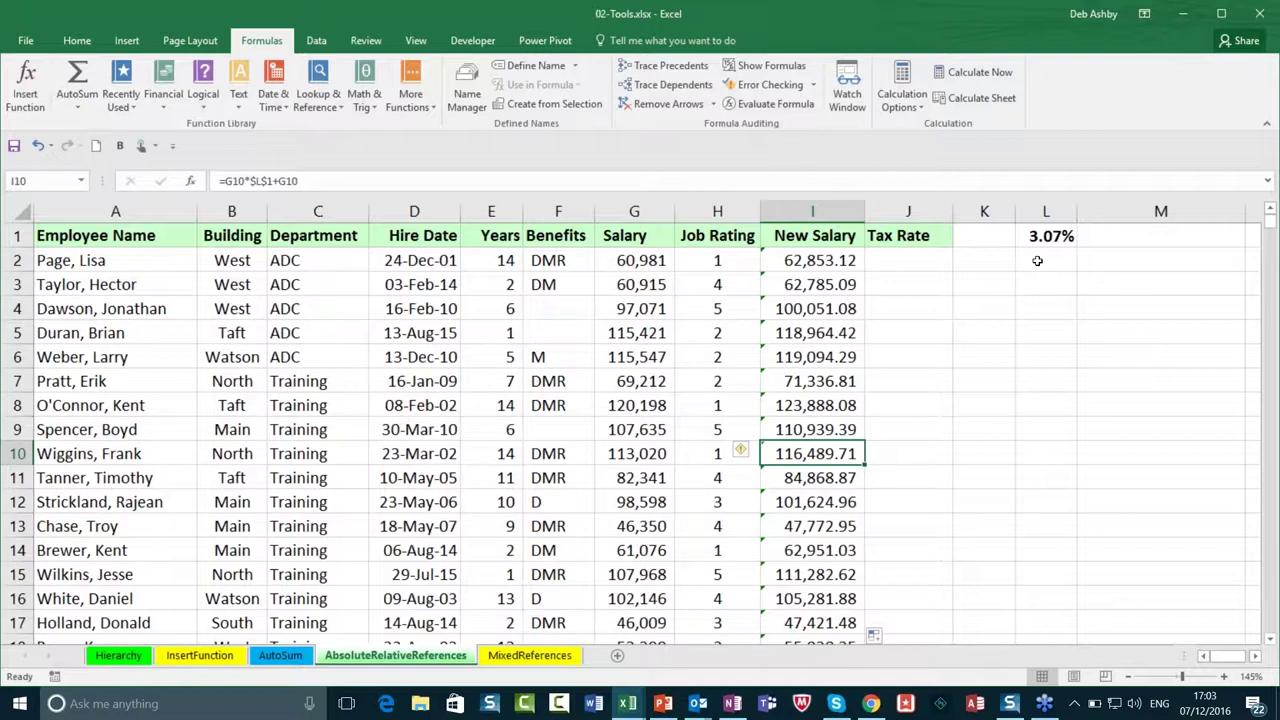
{"action": "left_click", "coordinate": [935, 437]}
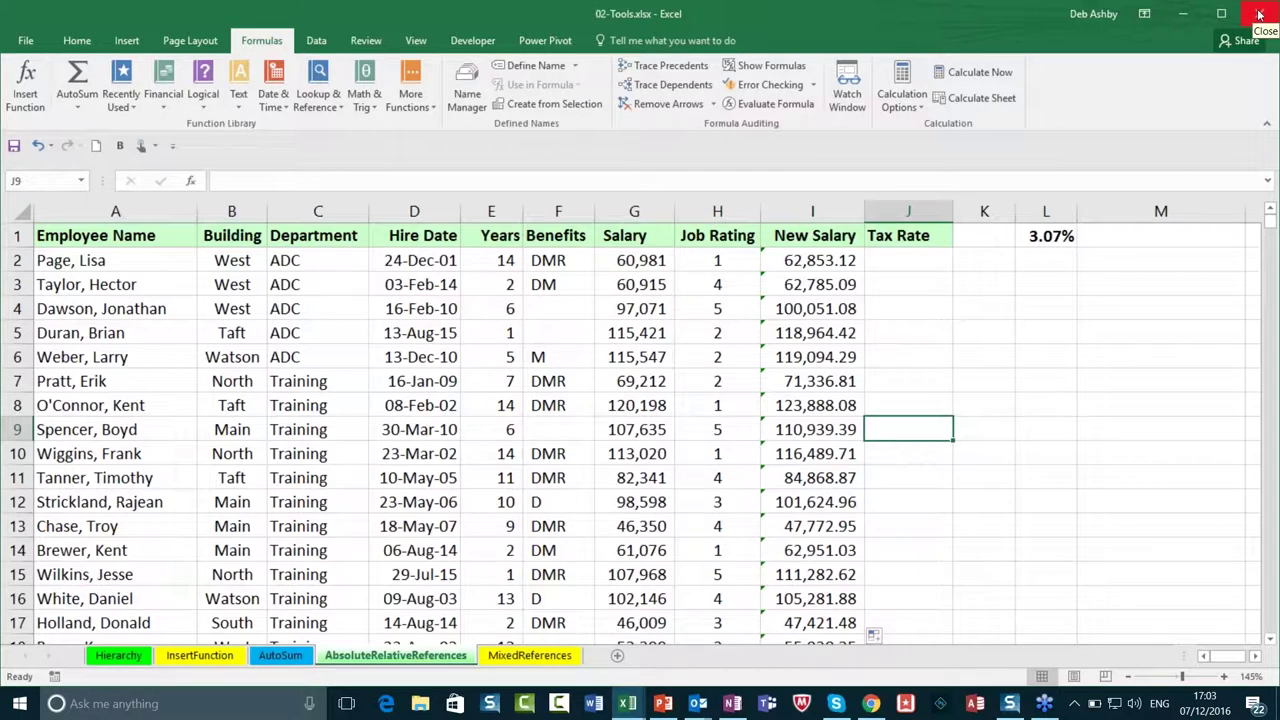
{"action": "left_click", "coordinate": [1259, 14]}
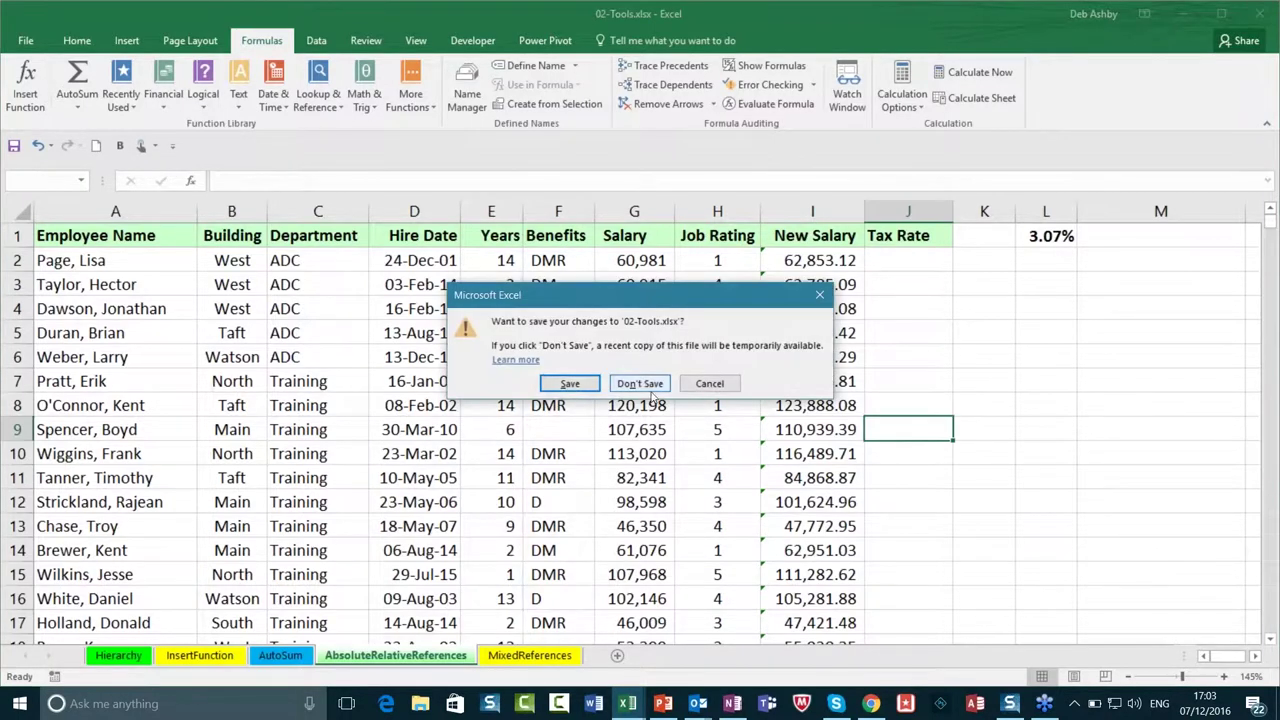
Discard changes to 02-Tools.xlsx and open 03-IF Function.xlsx from the desktop
{"action": "left_click", "coordinate": [655, 388]}
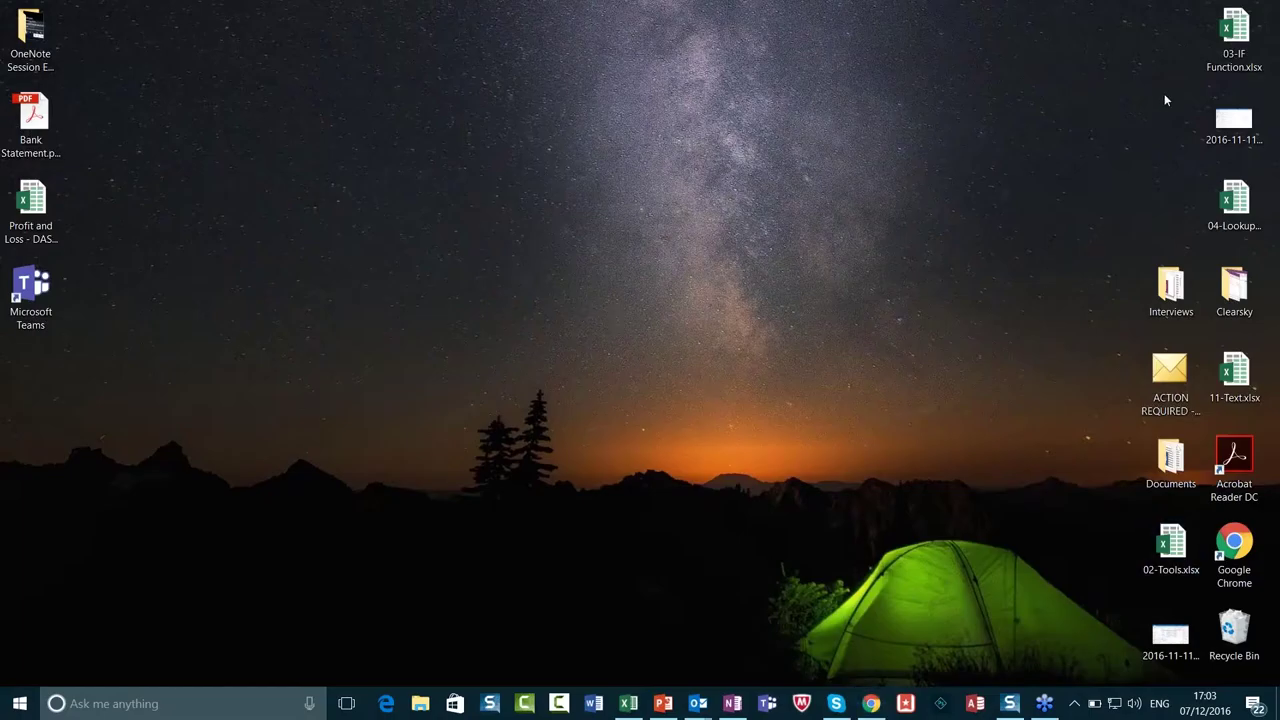
{"action": "double_click", "coordinate": [1228, 47]}
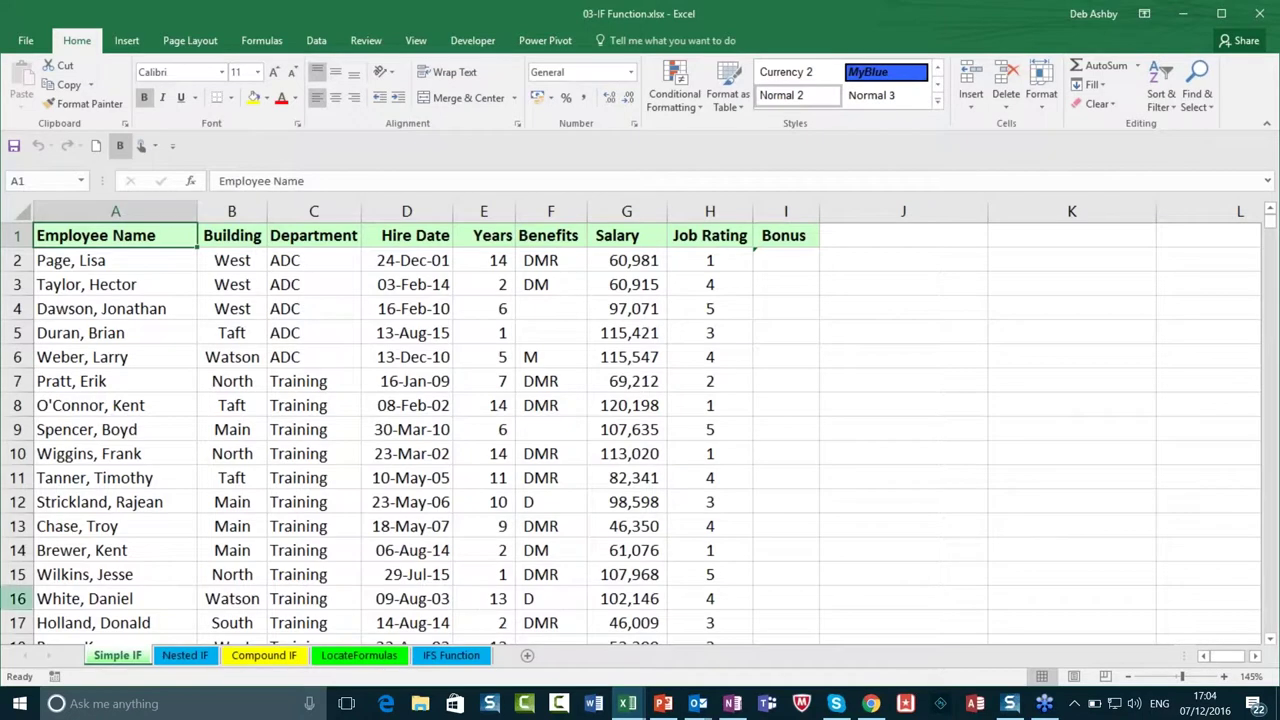
Widen the Bonus column and review I2's formula =IF(H2>=4,2000,"") against the Job Rating column
{"action": "left_click", "coordinate": [399, 309]}
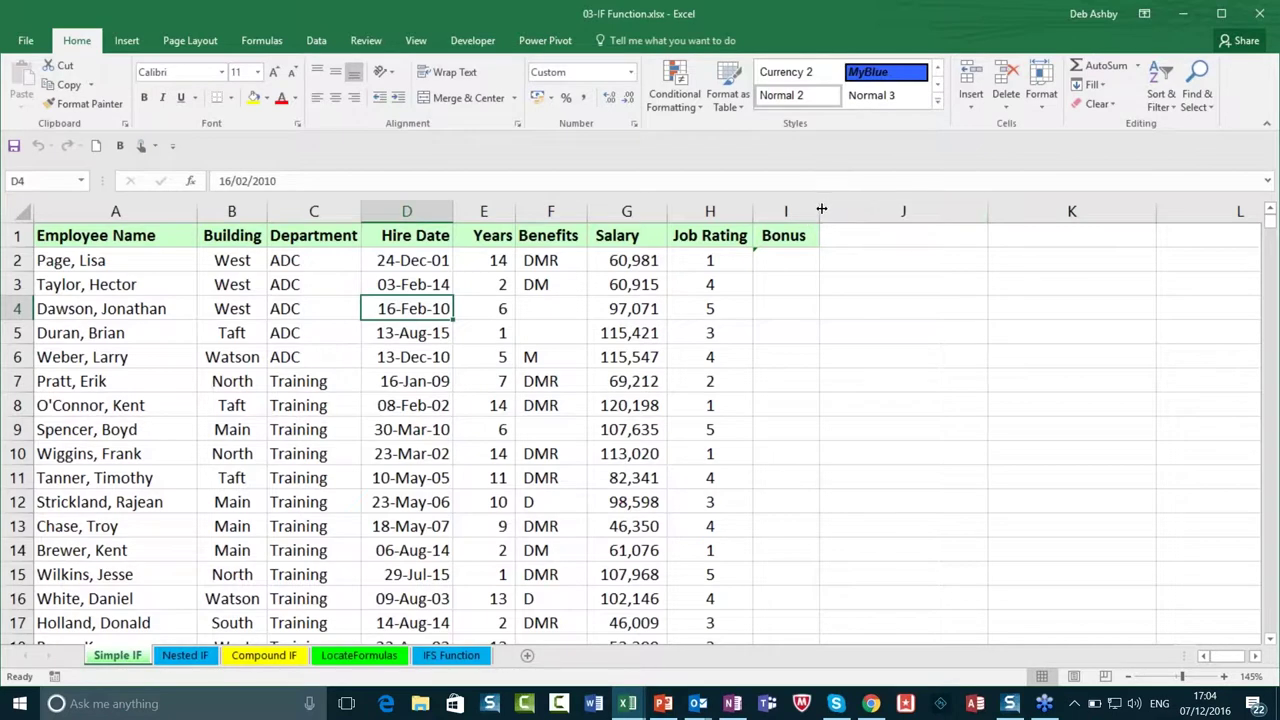
{"action": "left_click_drag", "start_coordinate": [821, 209], "coordinate": [864, 209]}
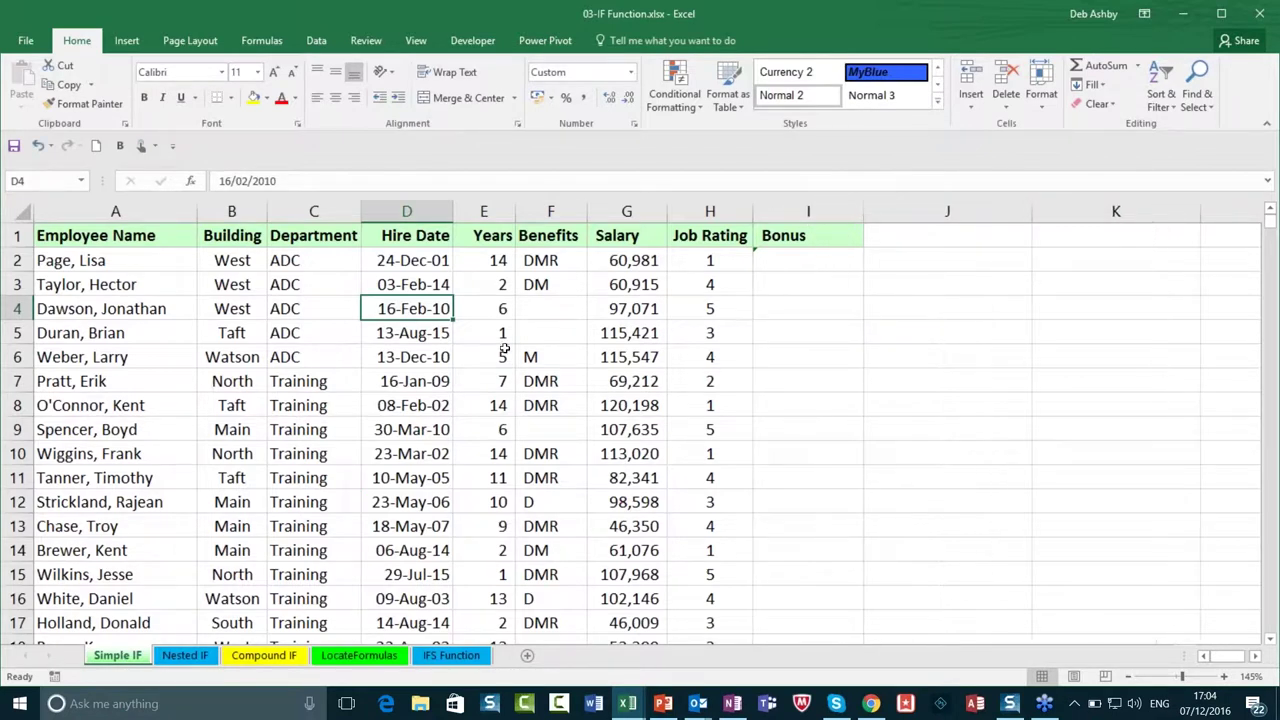
{"action": "left_click", "coordinate": [126, 302]}
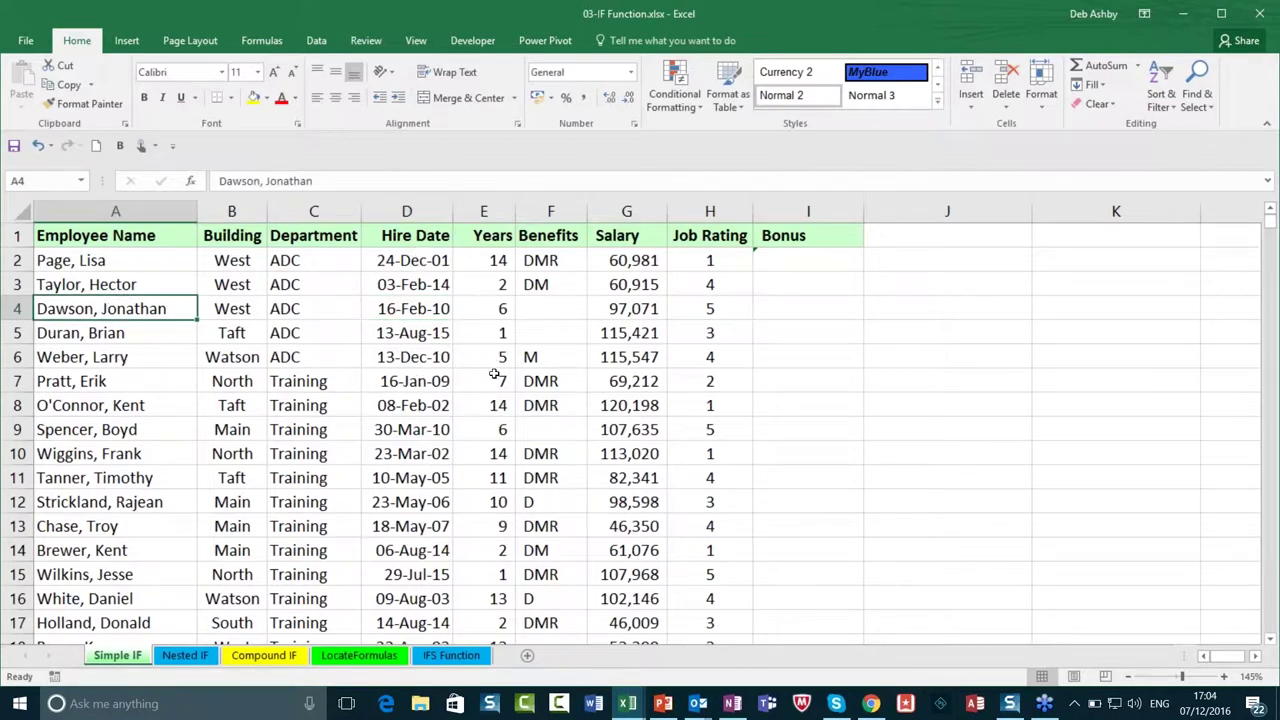
{"action": "left_click", "coordinate": [804, 263]}
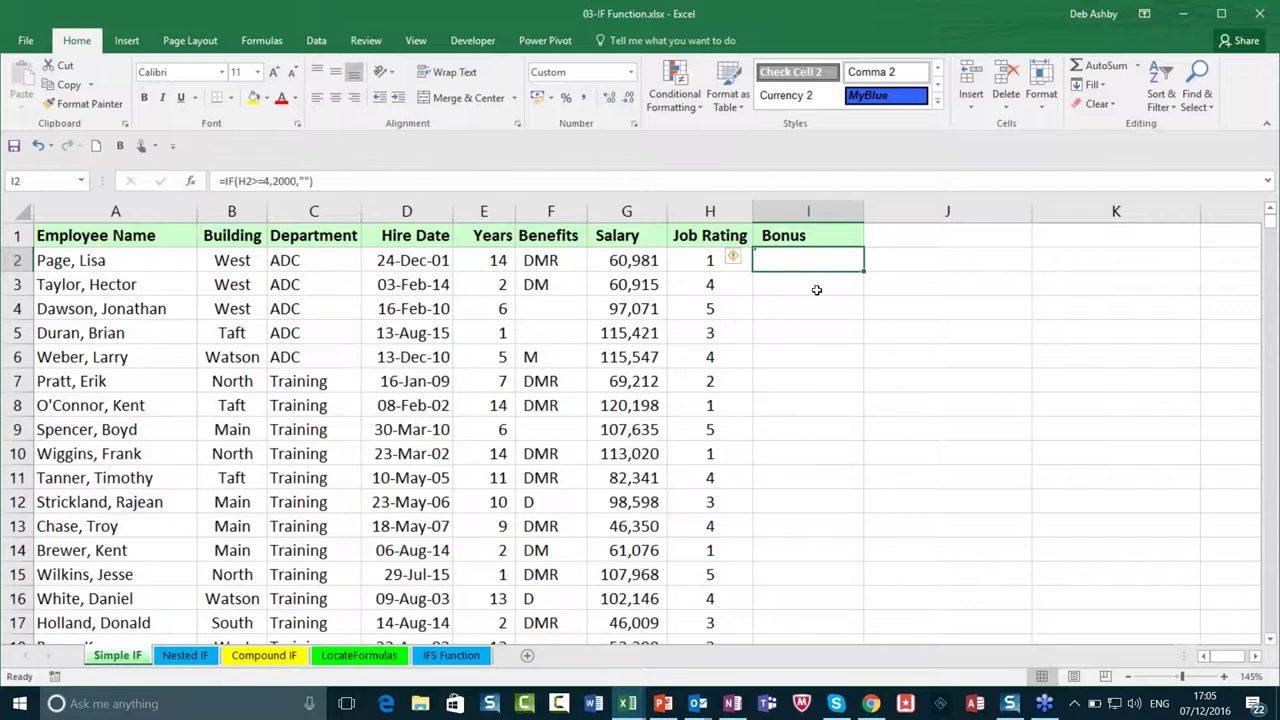
{"action": "left_click", "coordinate": [719, 212]}
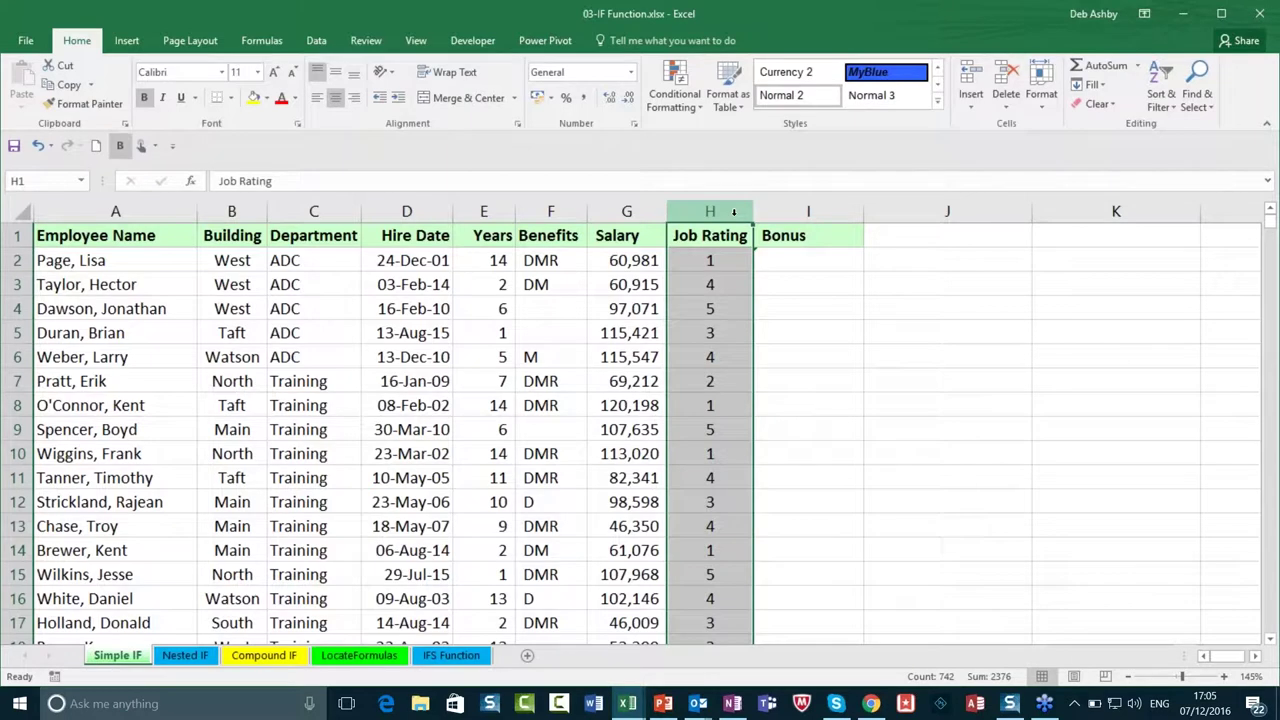
{"action": "left_click", "coordinate": [817, 266]}
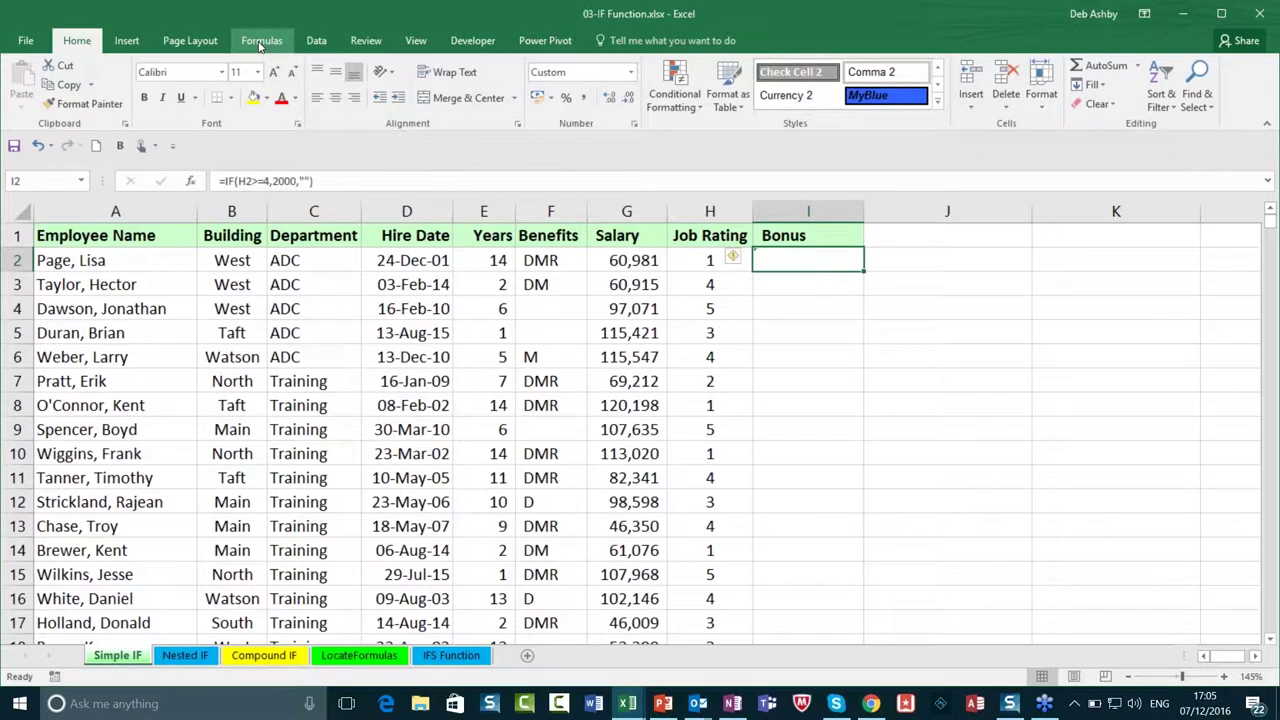
{"action": "left_click", "coordinate": [261, 42]}
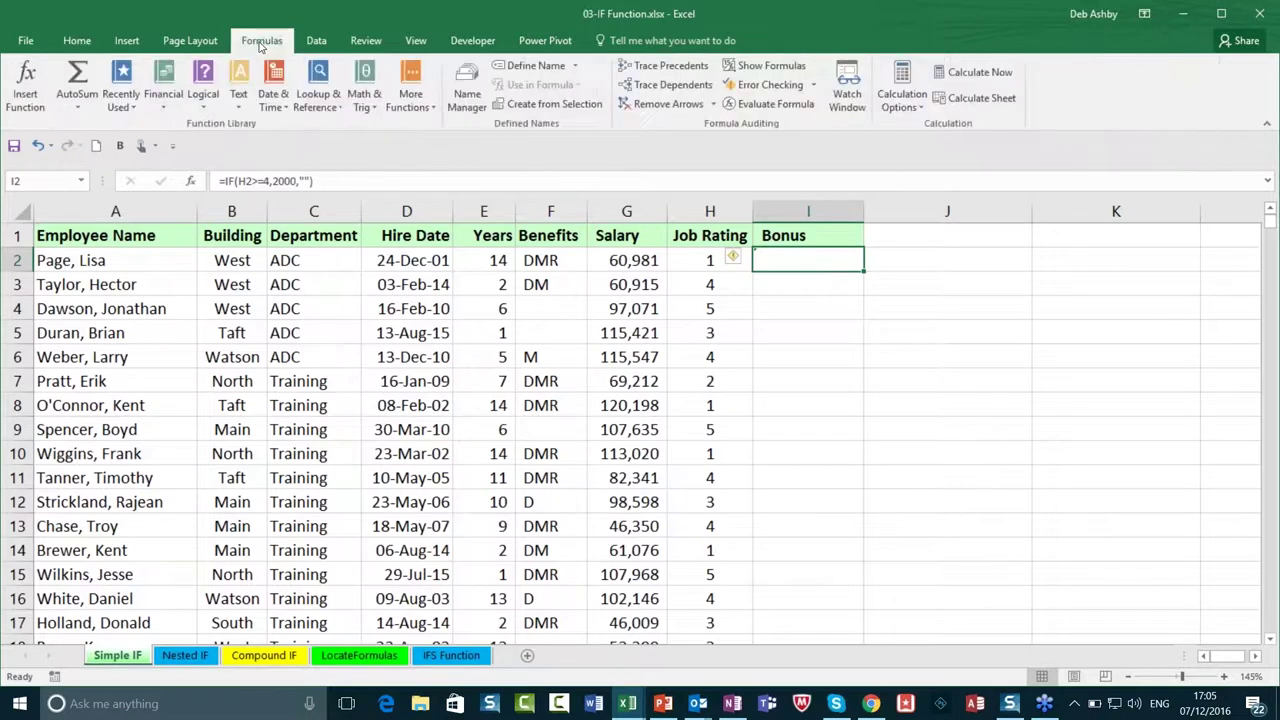
{"action": "left_click", "coordinate": [37, 94]}
{"action": "left_click", "coordinate": [26, 86]}
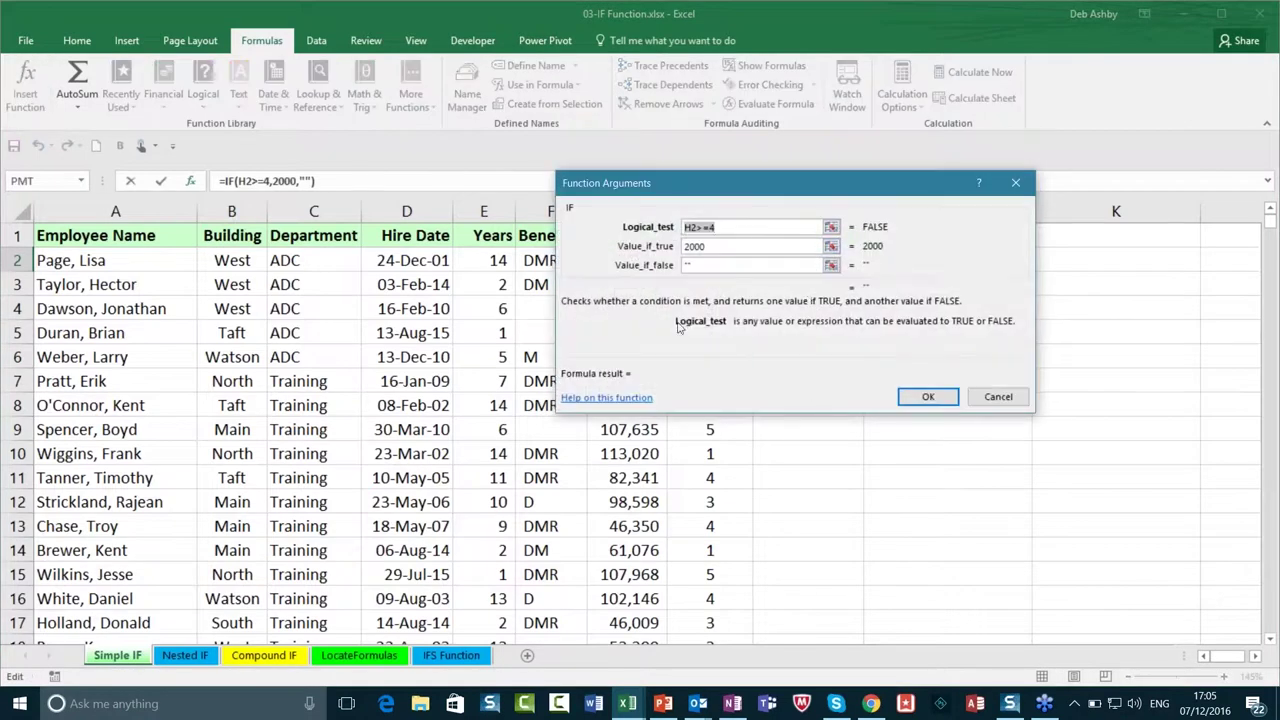
{"action": "left_click", "coordinate": [736, 225]}
{"action": "left_click", "coordinate": [1000, 397]}
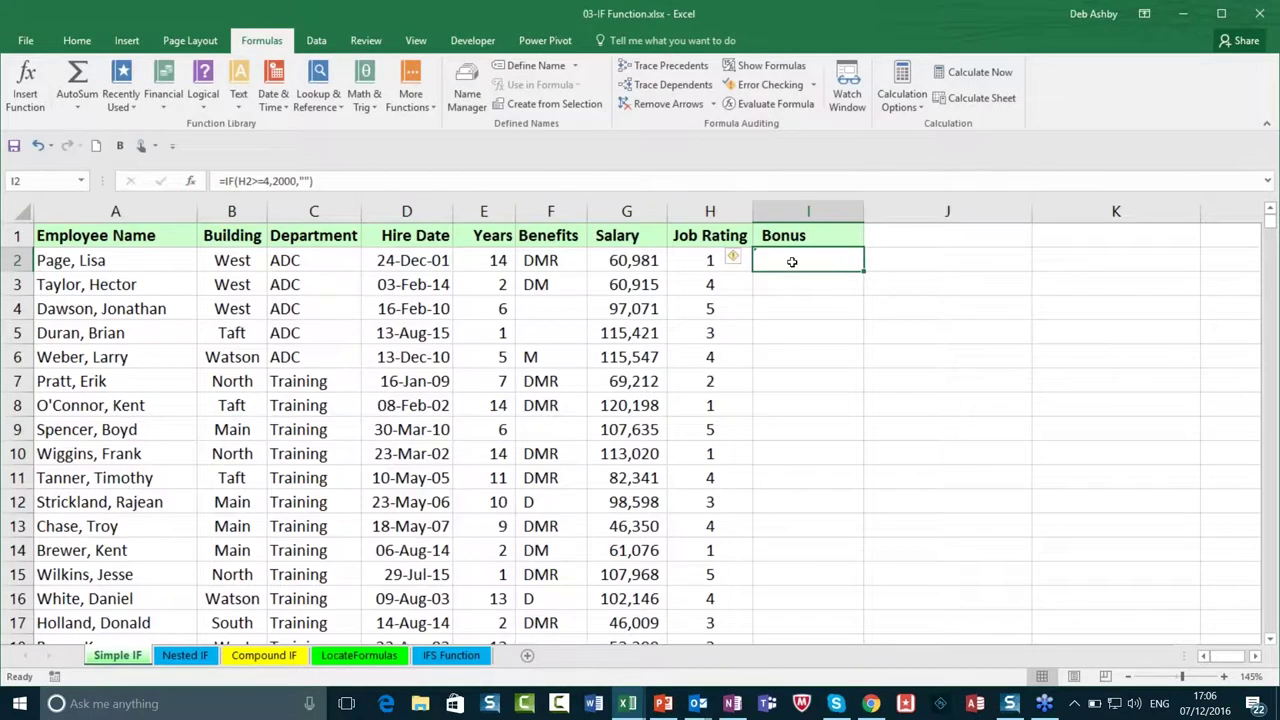
Begin typing =IF(H2 in I2, replacing a mistaken G2 reference with the Job Rating cell
{"action": "type", "text": "="}
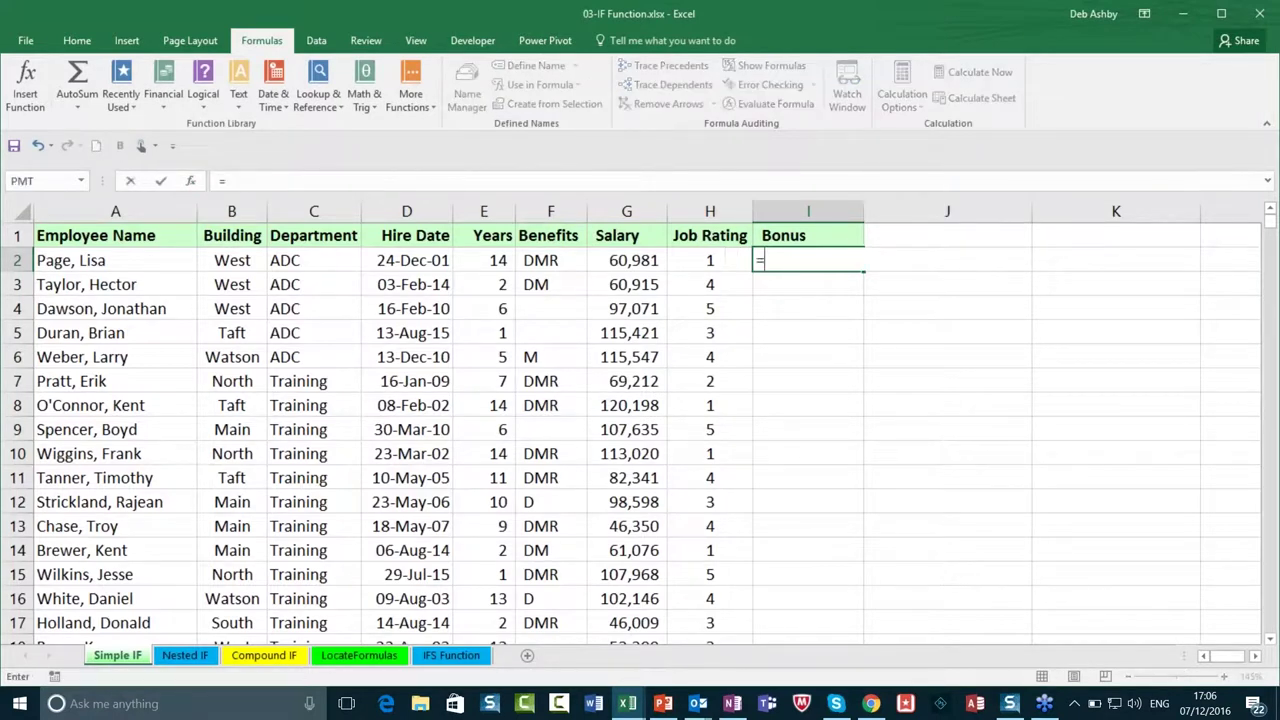
{"action": "type", "text": "IF"}
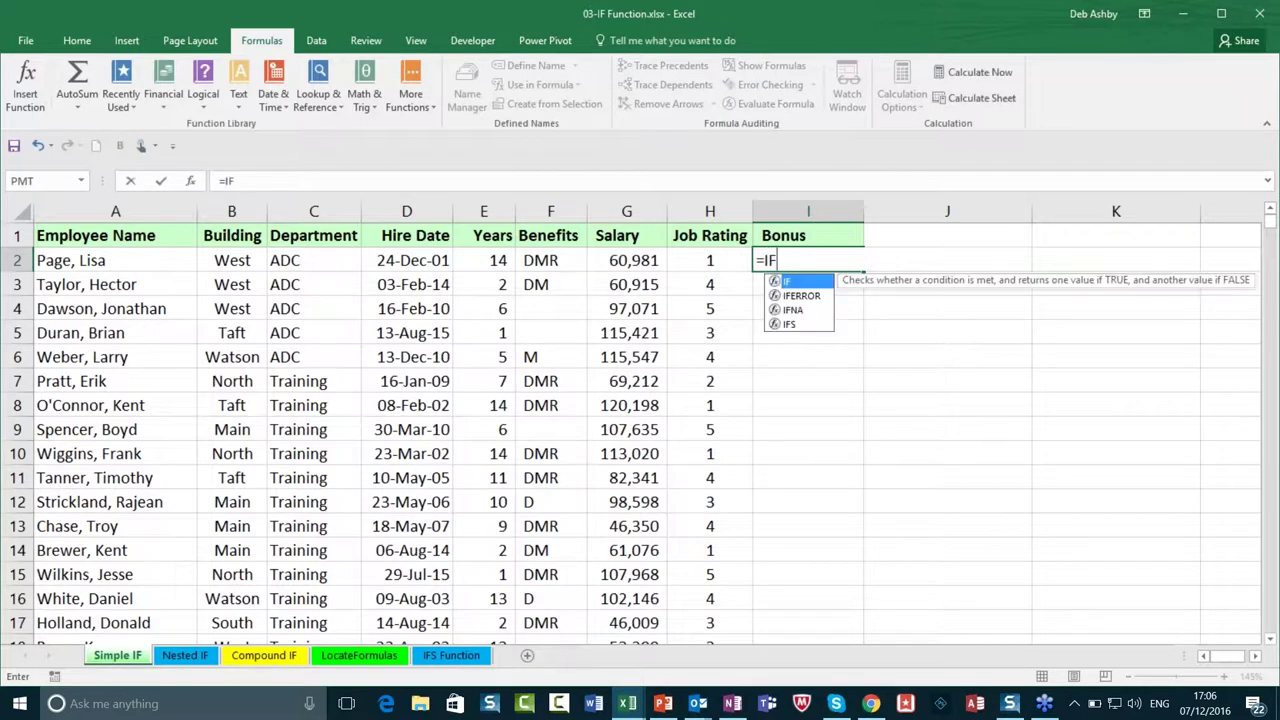
{"action": "type", "text": "("}
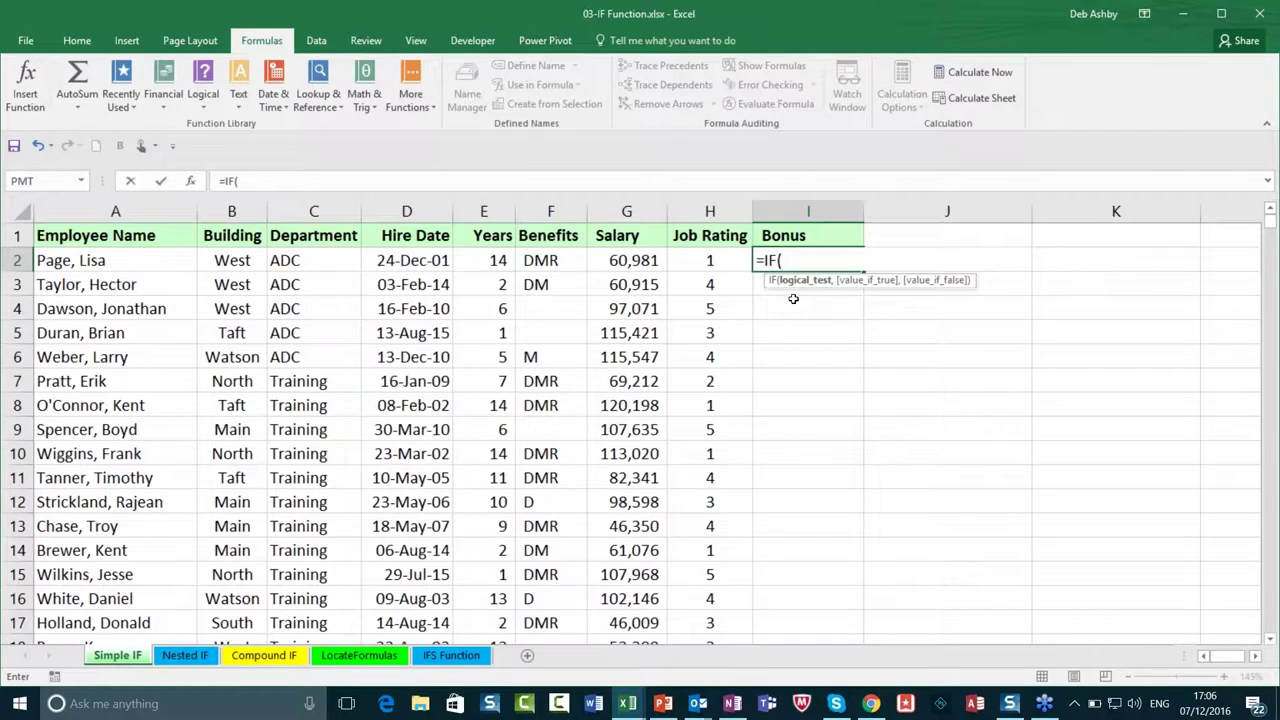
{"action": "left_click", "coordinate": [626, 260]}
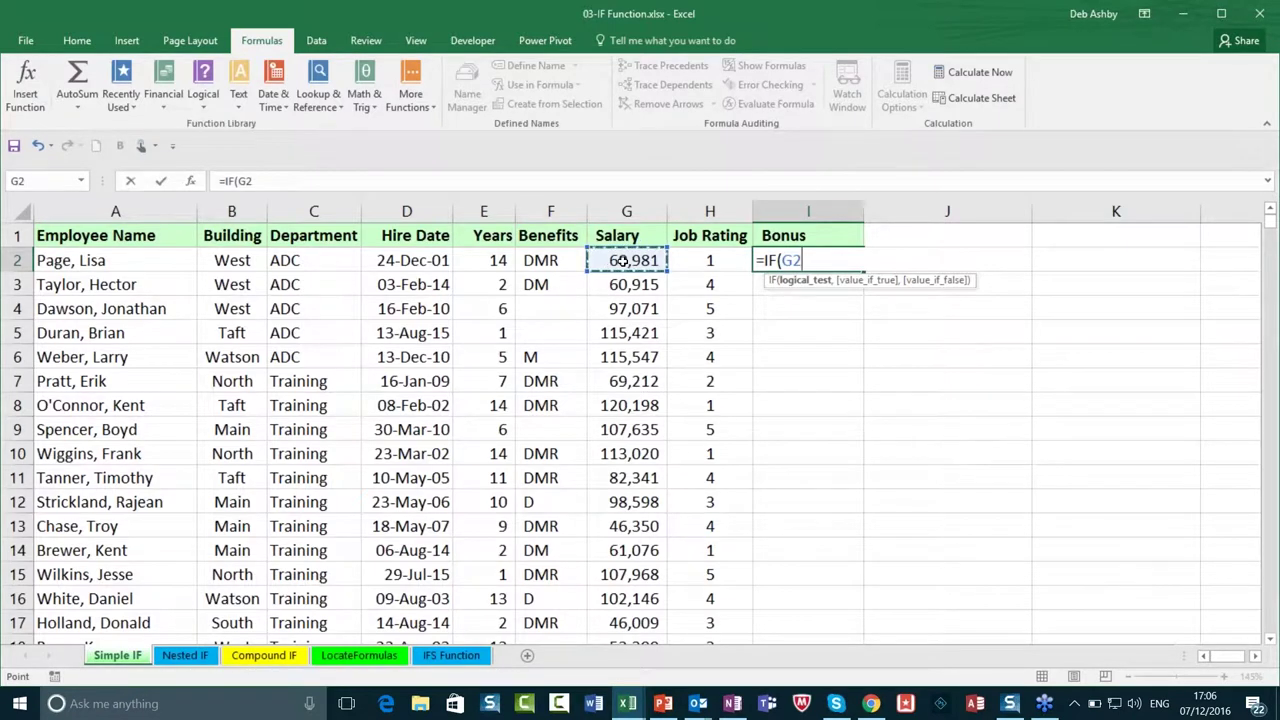
{"action": "type", "text": ">"}
{"action": "key", "text": "BackSpace"}
{"action": "key", "text": "BackSpace"}
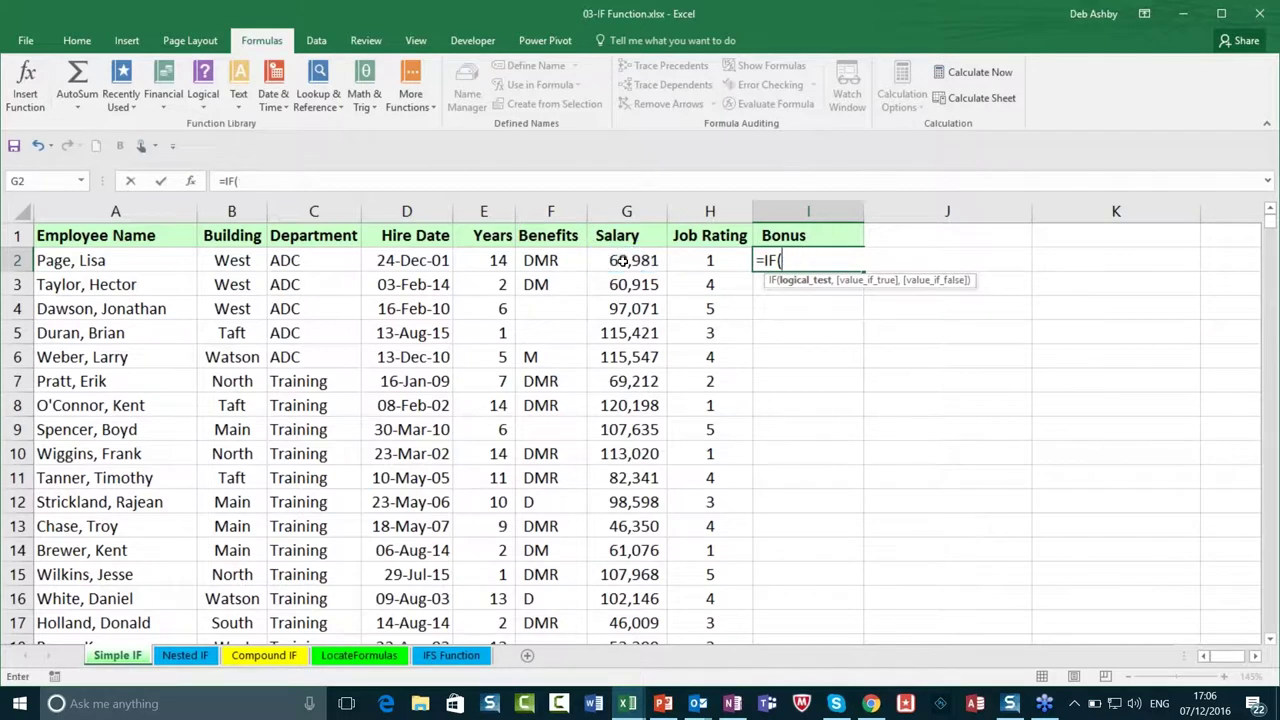
{"action": "left_click", "coordinate": [696, 262]}
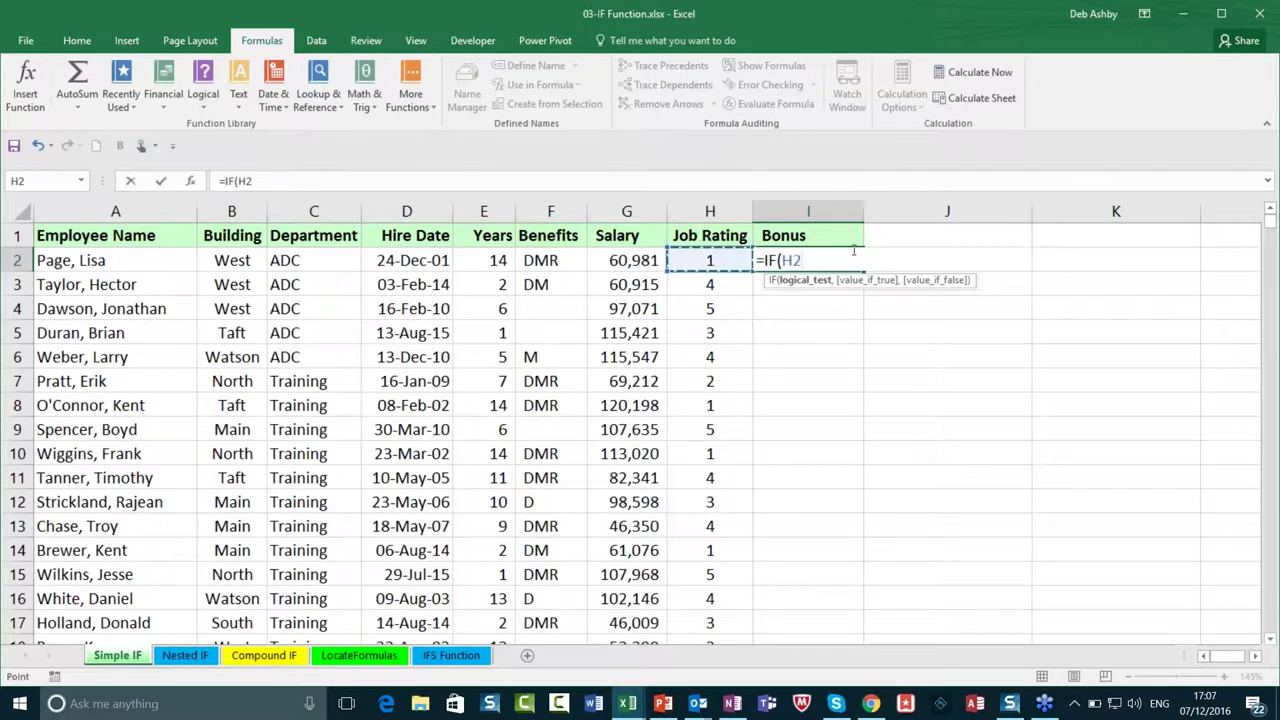
Complete I2's formula as =IF(H2>=4,3000,0), which shows a zero dash for rating 1
{"action": "type", "text": ">=4"}
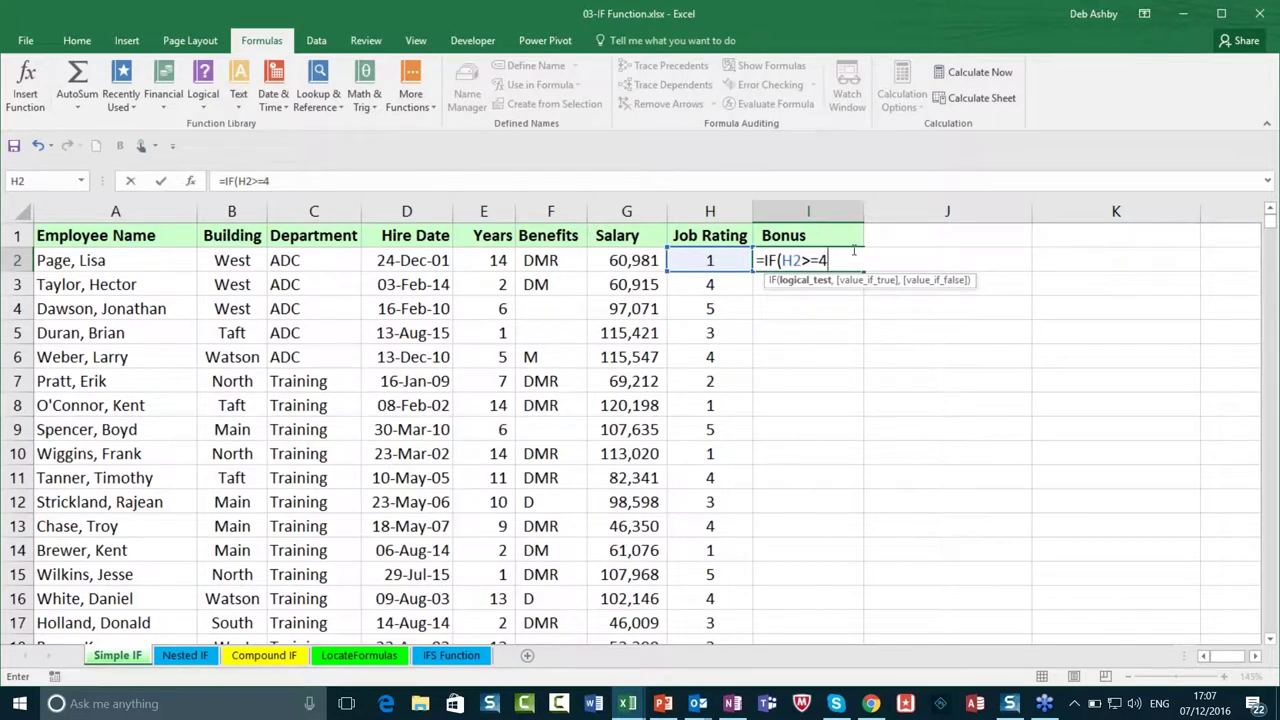
{"action": "type", "text": ","}
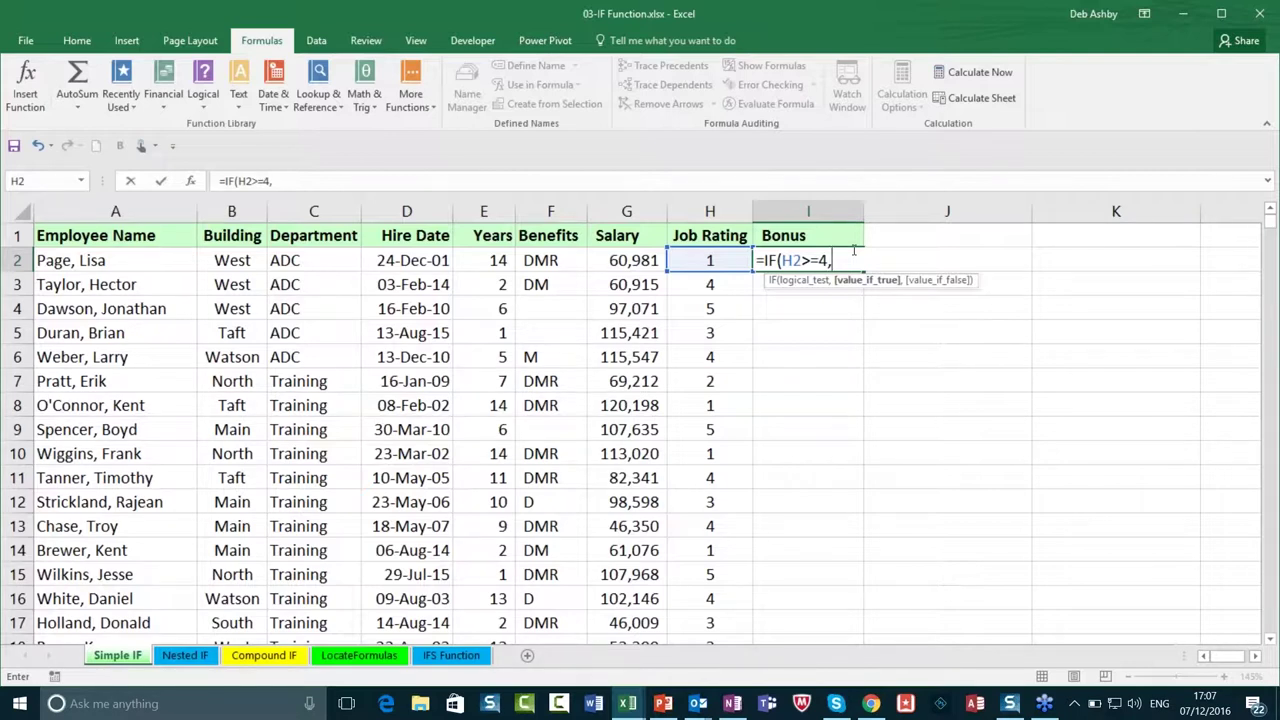
{"action": "type", "text": "3000"}
{"action": "type", "text": ","}
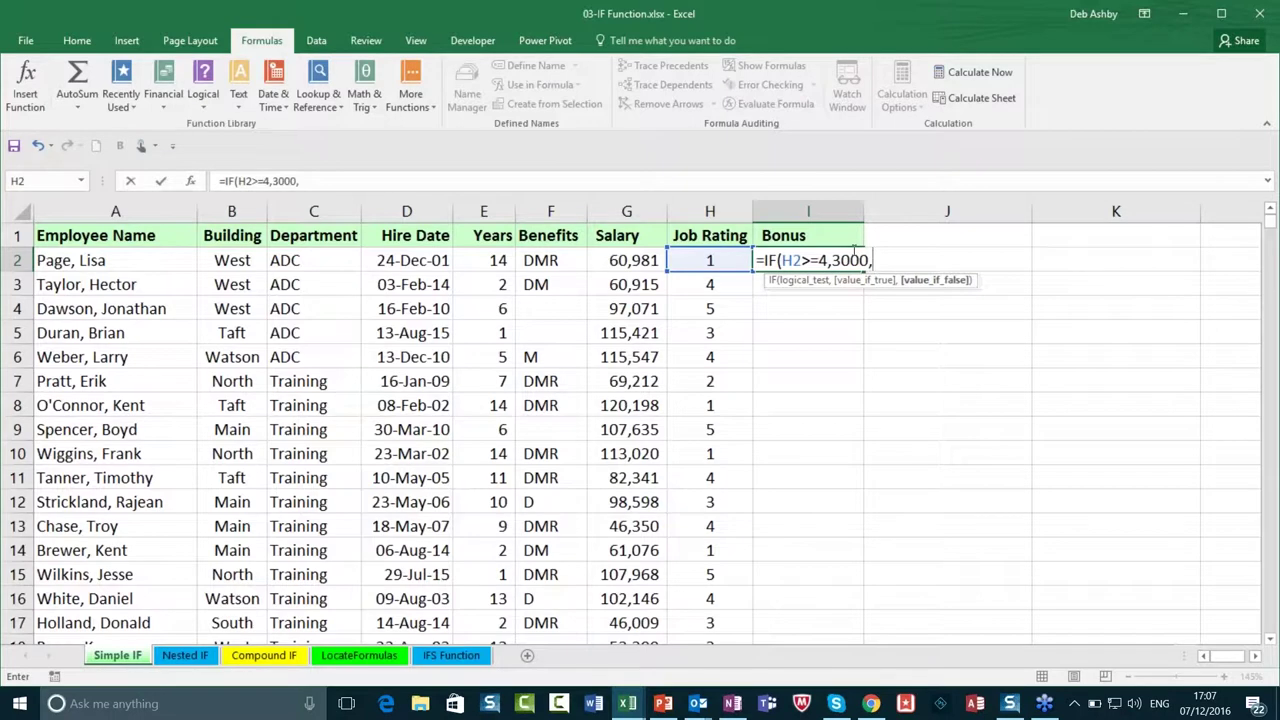
{"action": "type", "text": "0"}
{"action": "type", "text": ")"}
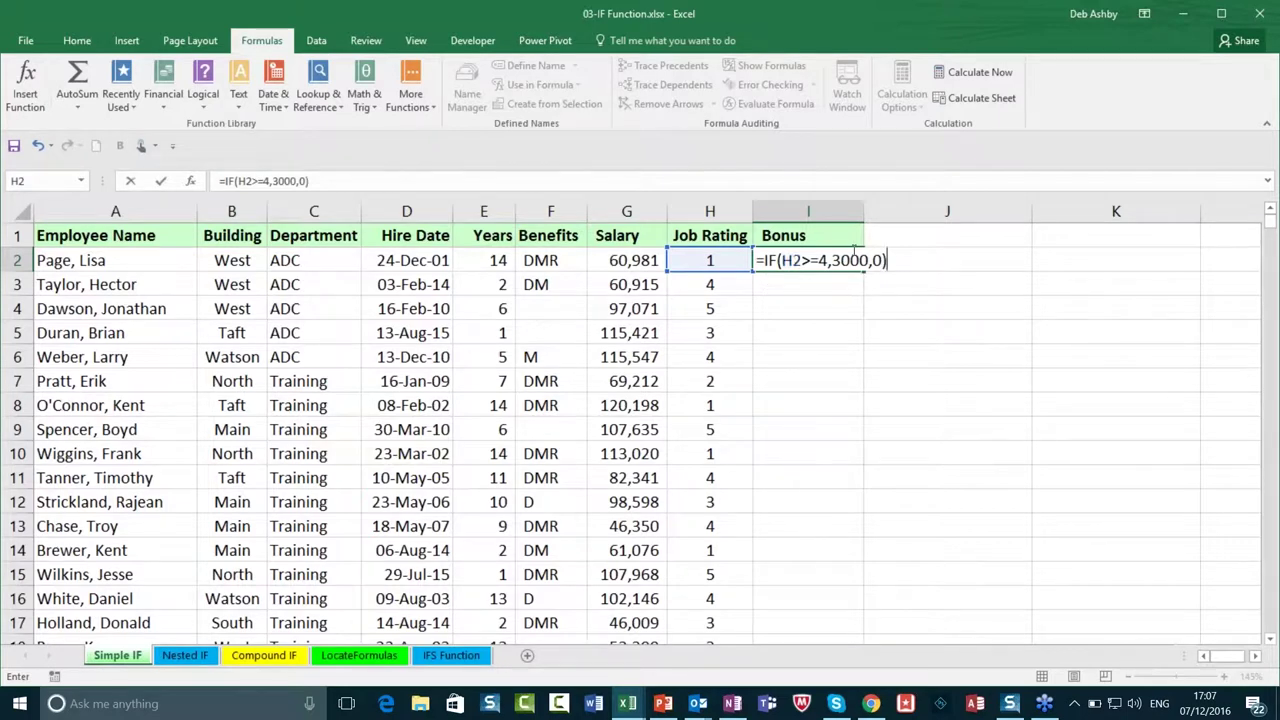
{"action": "key", "text": "Return"}
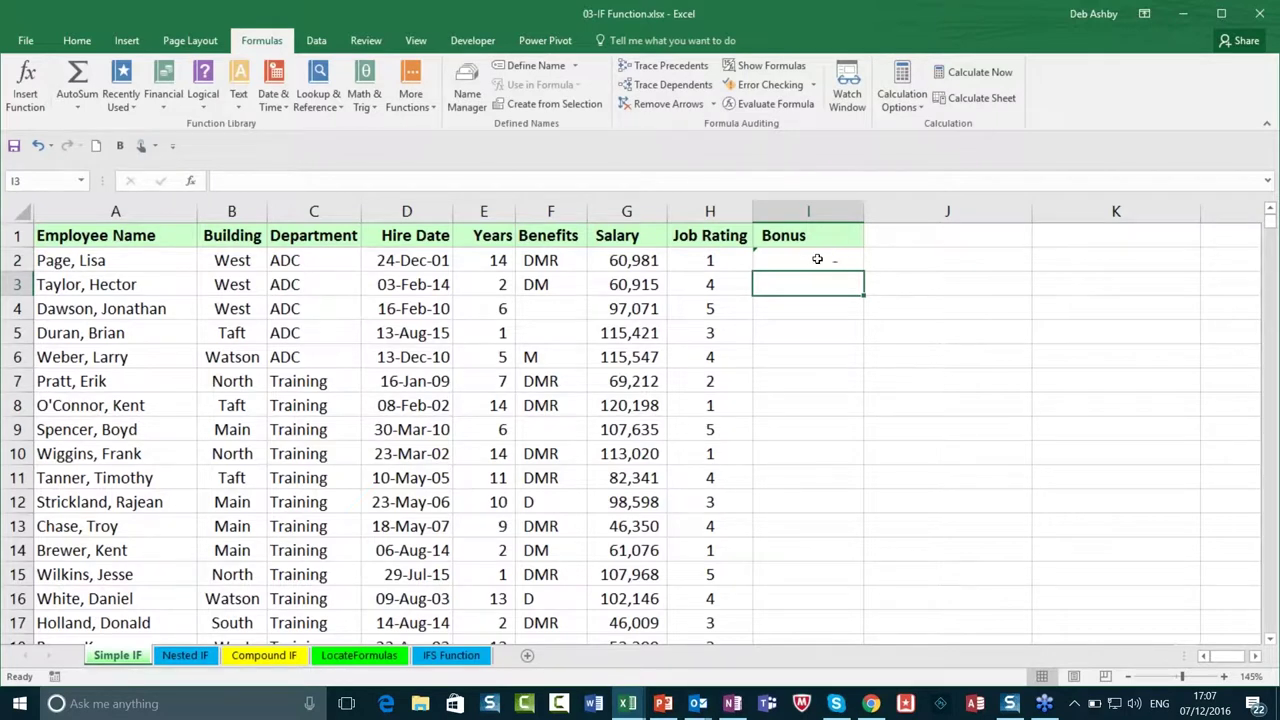
Fill =IF(H2>=4,3000,0) down the Bonus column and compare the bonuses with the job ratings
{"action": "left_click", "coordinate": [817, 259]}
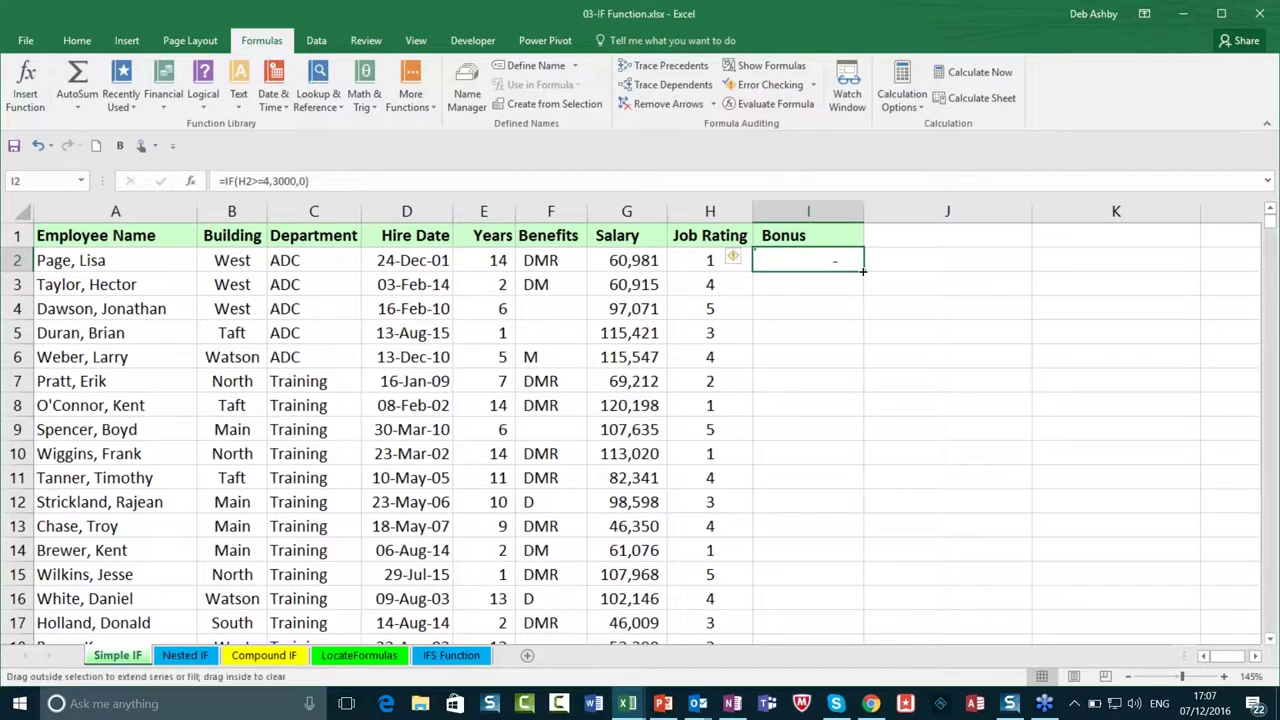
{"action": "double_click", "coordinate": [862, 270]}
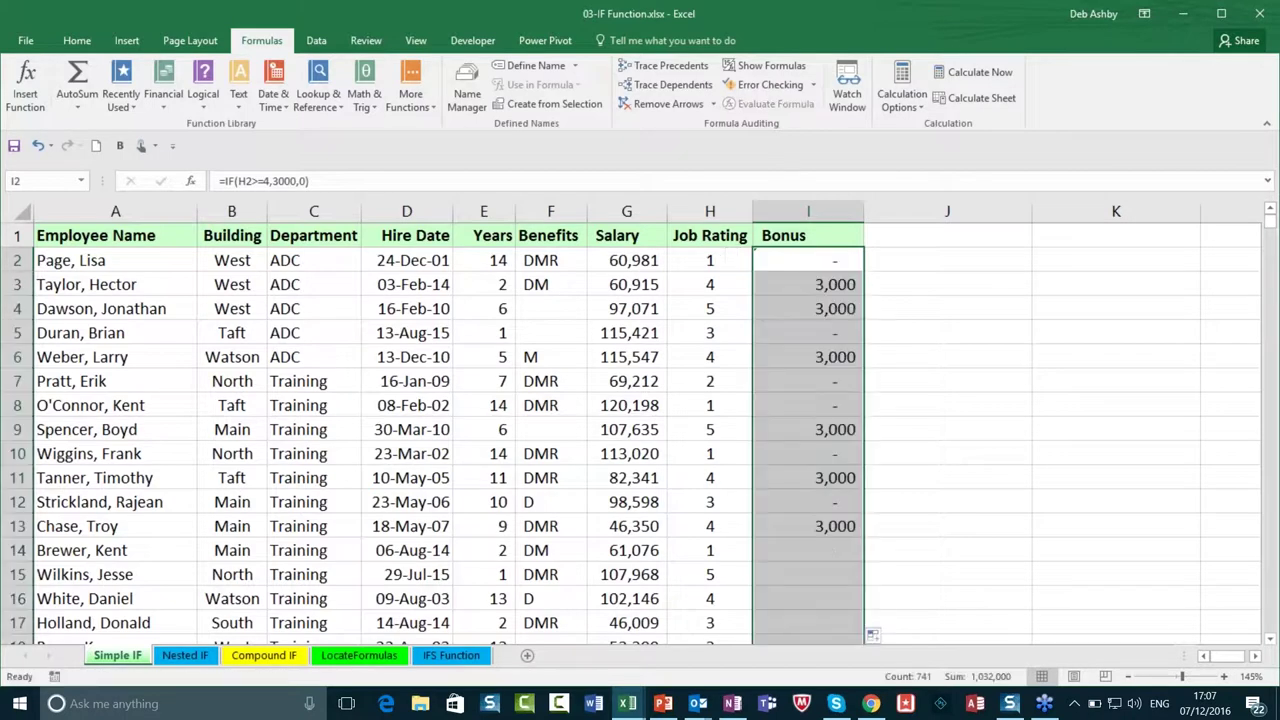
{"action": "left_click", "coordinate": [834, 285]}
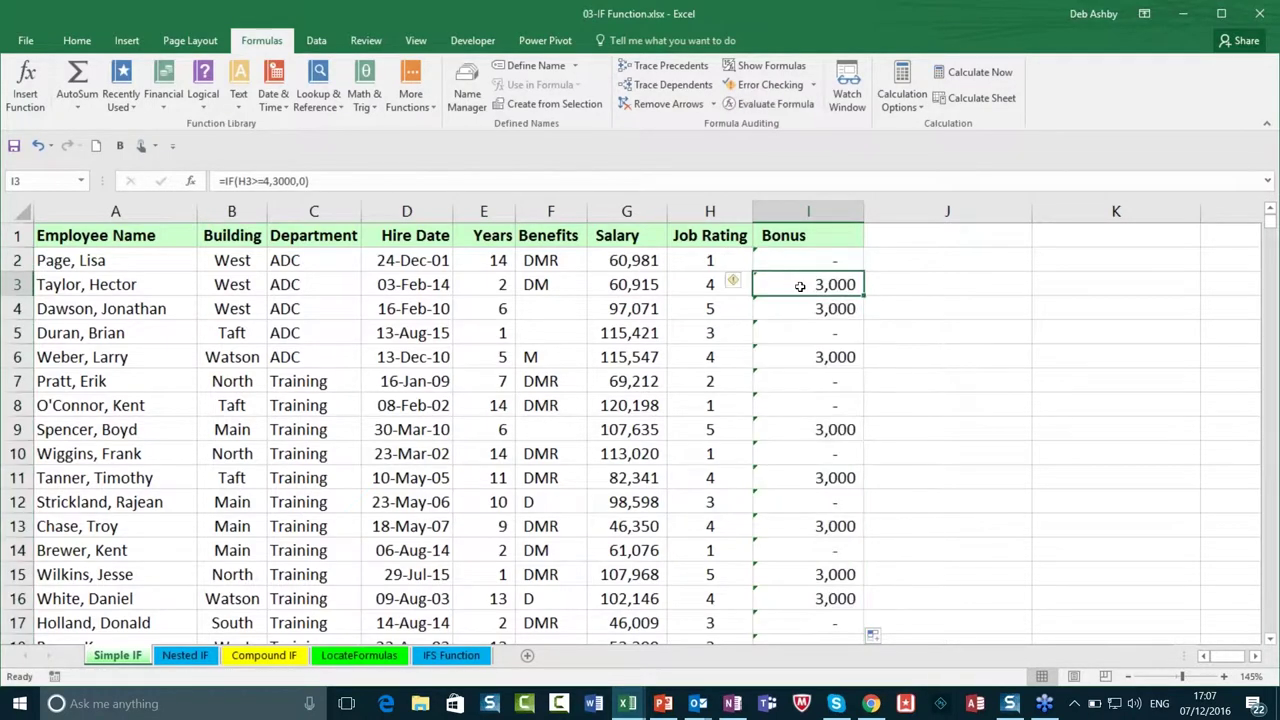
{"action": "left_click", "coordinate": [709, 310]}
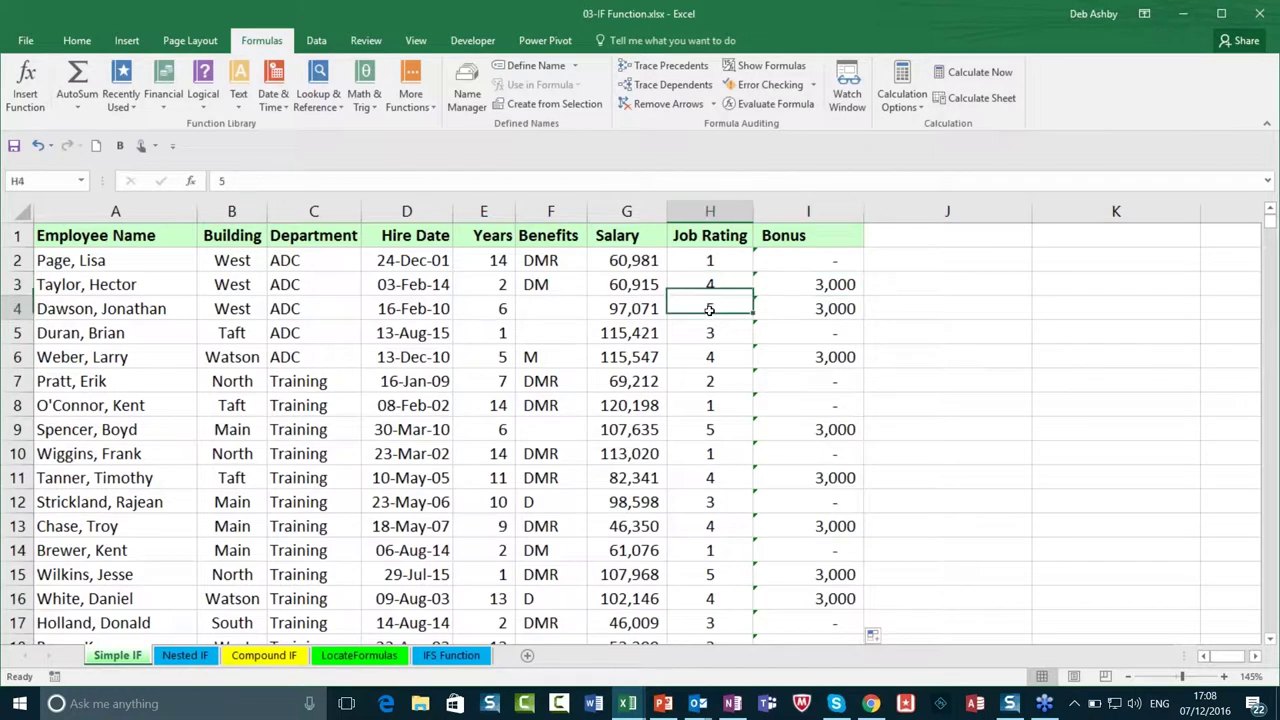
{"action": "key", "text": "Down"}
{"action": "key", "text": "Down"}
{"action": "key", "text": "Down"}
{"action": "key", "text": "Down"}
{"action": "key", "text": "Down"}
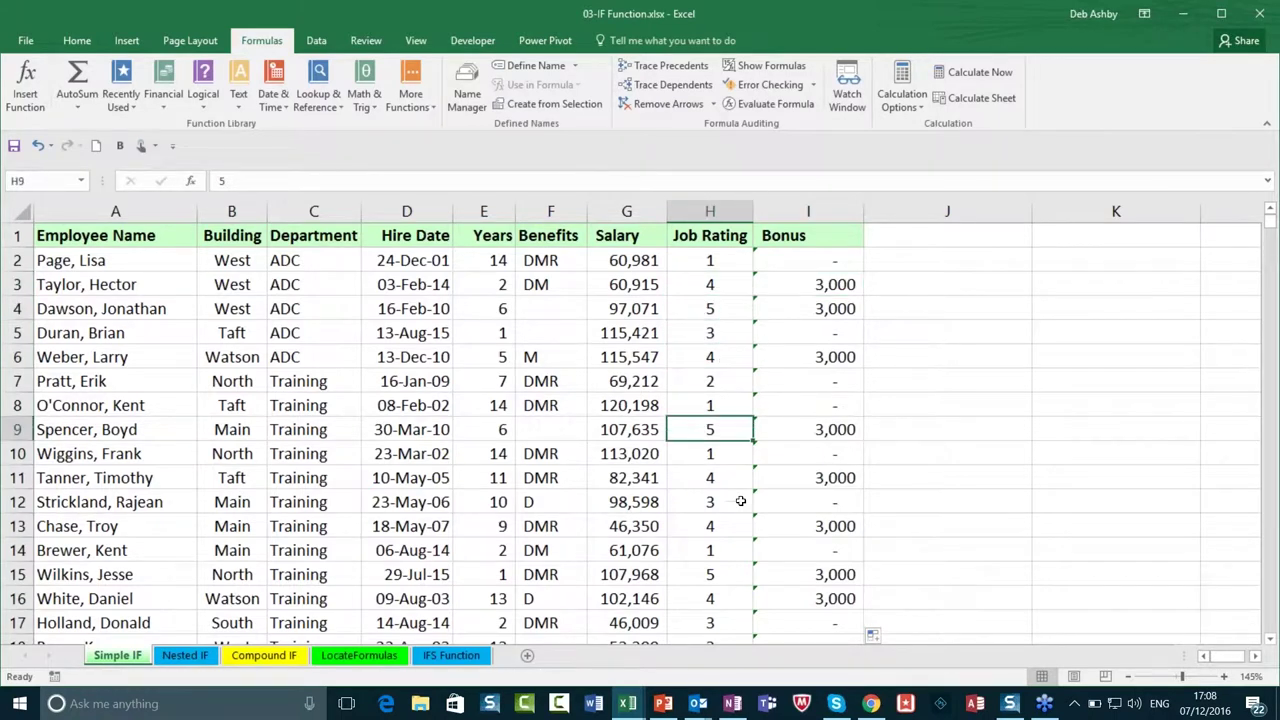
{"action": "left_click", "coordinate": [735, 482]}
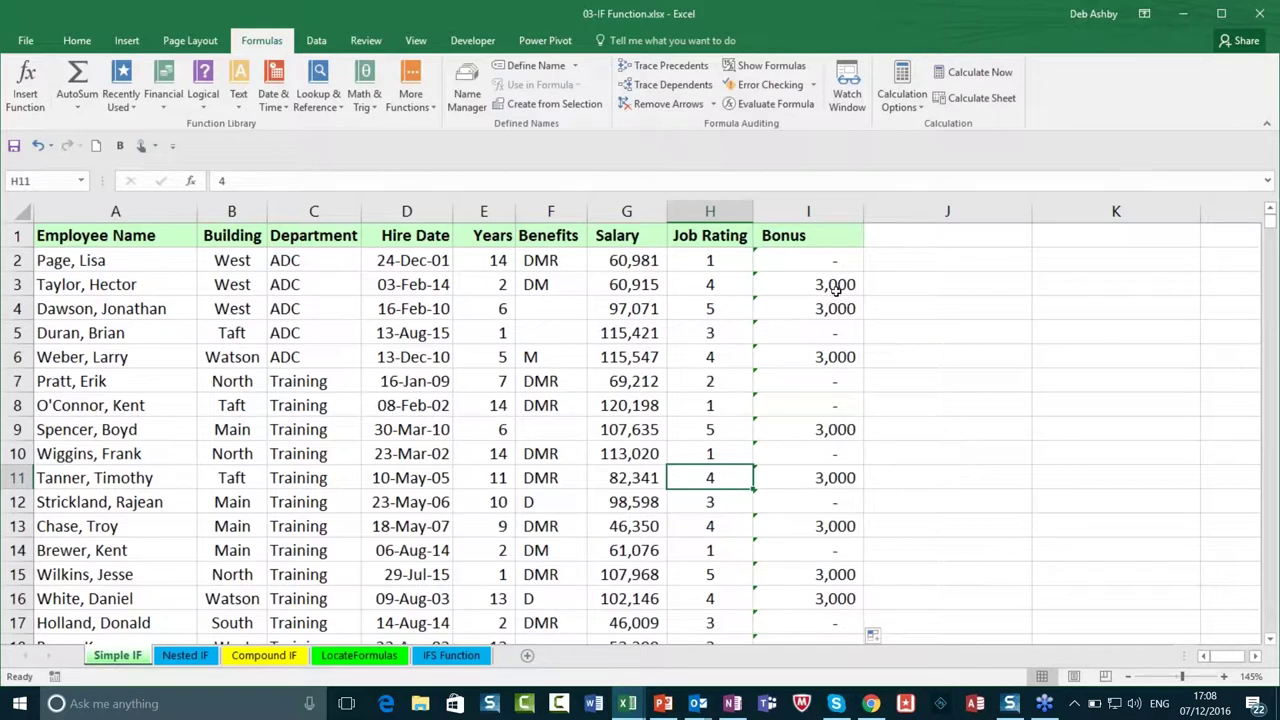
{"action": "left_click", "coordinate": [836, 289]}
{"action": "key", "text": "ctrl+Down"}
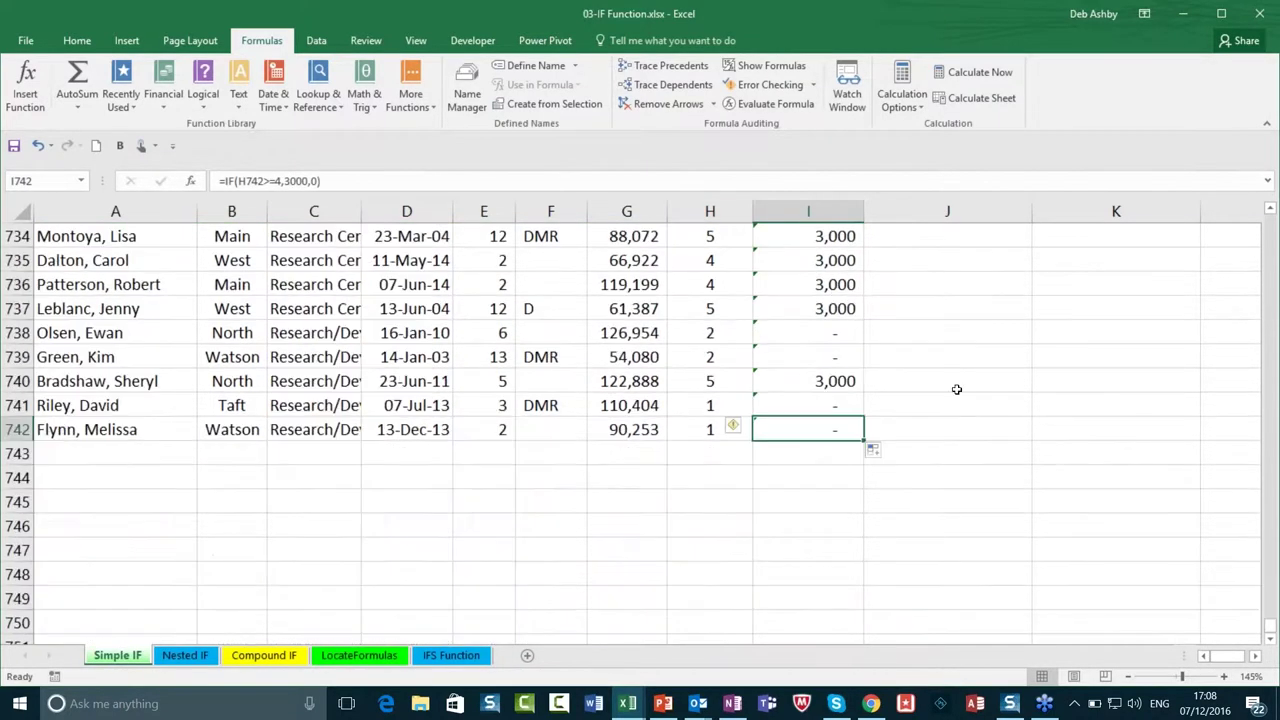
Inspect the copied formula in I4, then undo the fill so only I2 keeps it
{"action": "scroll", "coordinate": [951, 374], "scroll_direction": "up", "scroll_amount": 7}
{"action": "scroll", "coordinate": [956, 376], "scroll_direction": "up", "scroll_amount": 4}
{"action": "scroll", "coordinate": [956, 376], "scroll_direction": "up", "scroll_amount": 4}
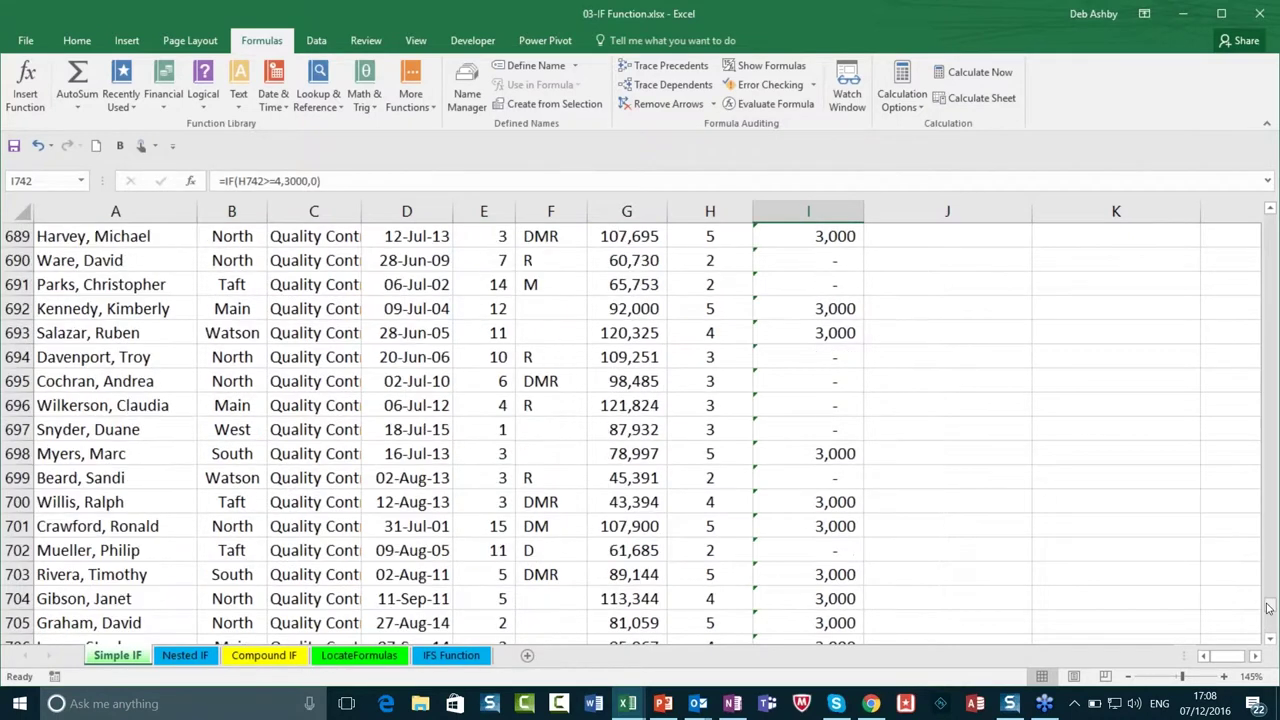
{"action": "mouse_move", "coordinate": [1270, 615]}
{"action": "left_mouse_down"}
{"action": "mouse_move", "coordinate": [1165, 205]}
{"action": "mouse_move", "coordinate": [882, 344]}
{"action": "left_mouse_up"}
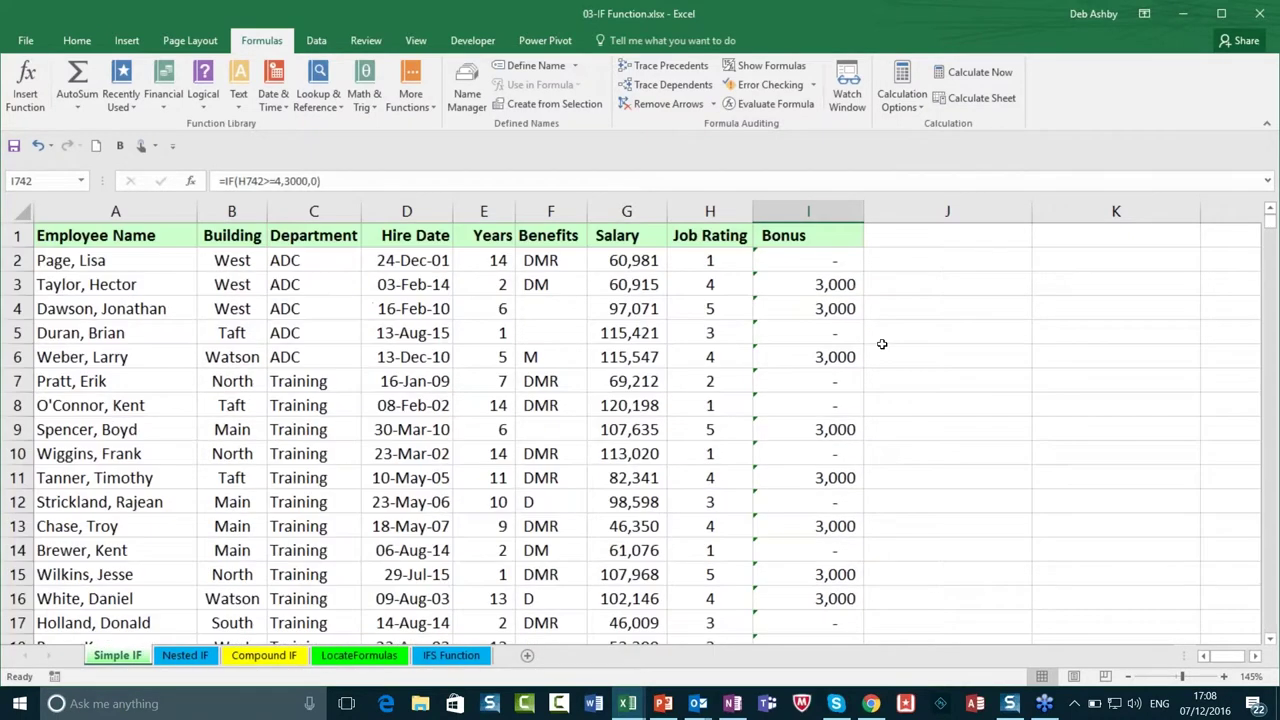
{"action": "left_click", "coordinate": [810, 309]}
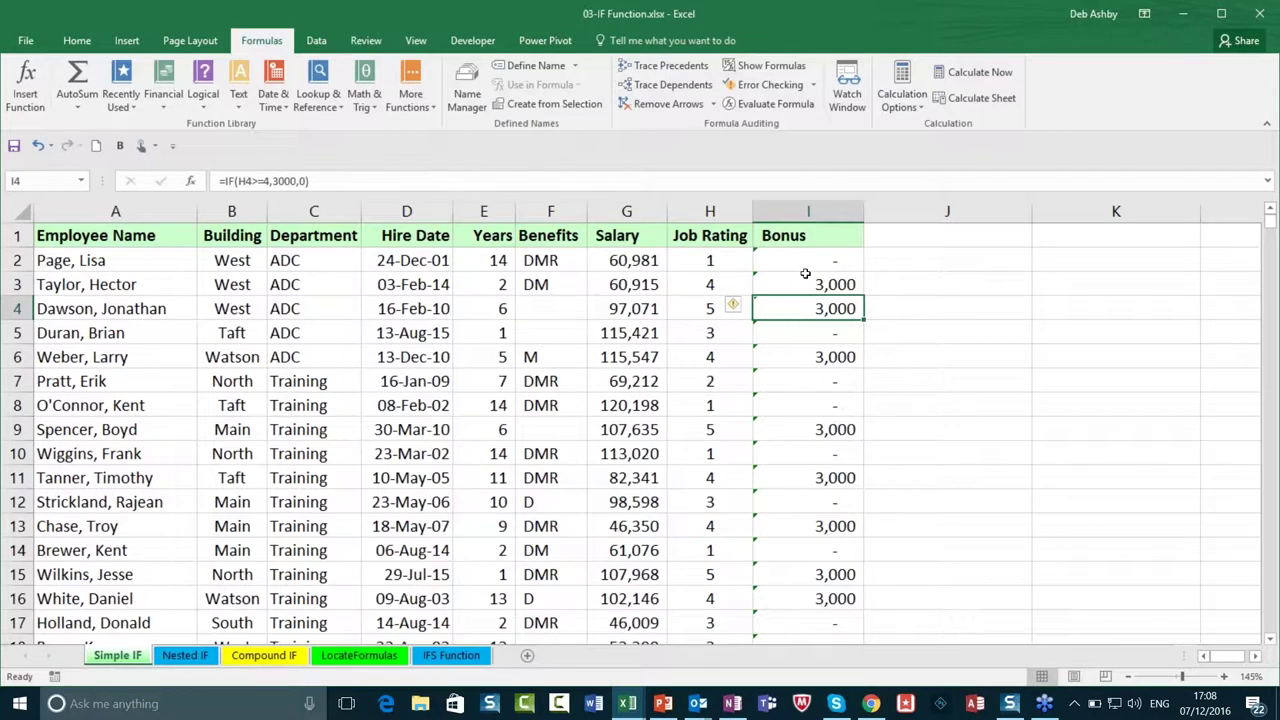
{"action": "key", "text": "ctrl+z"}
{"action": "double_click", "coordinate": [830, 260]}
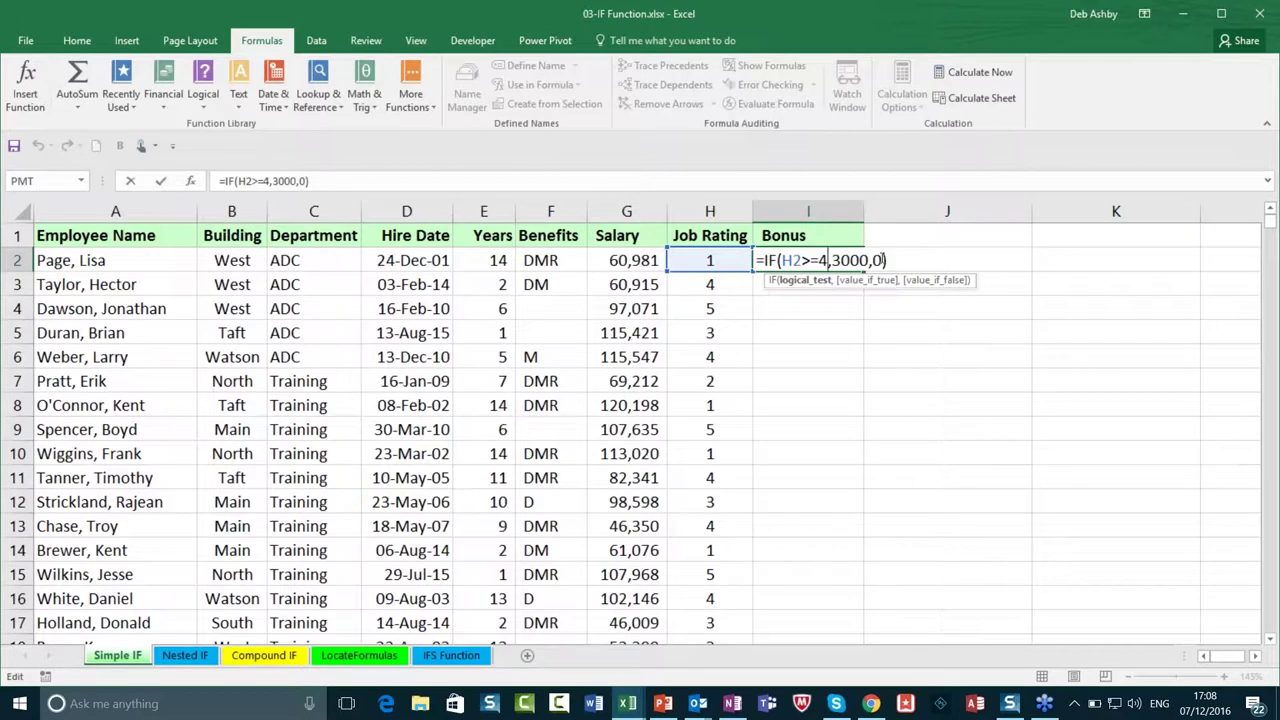
Change I2's false result from 0 to "No Bonus For You"
{"action": "left_click", "coordinate": [900, 257]}
{"action": "key", "text": "BackSpace"}
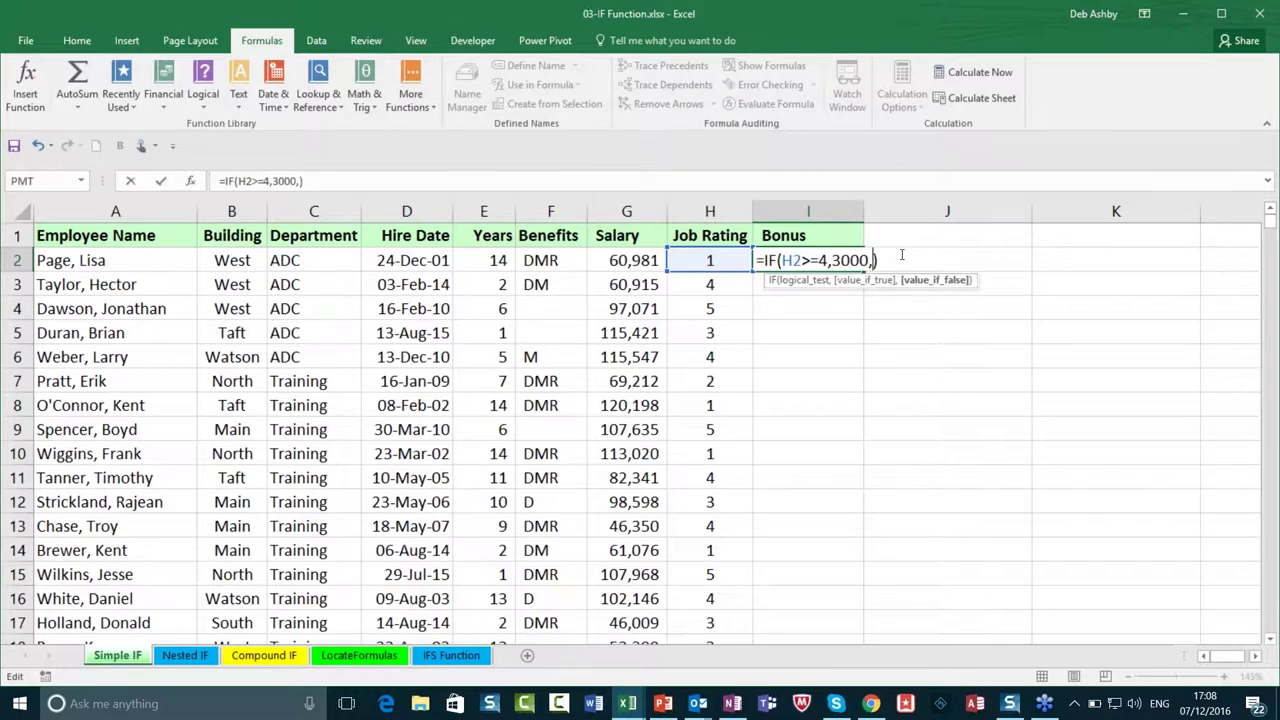
{"action": "type", "text": "\""}
{"action": "type", "text": "No B"}
{"action": "type", "text": "onus F"}
{"action": "type", "text": "or You"}
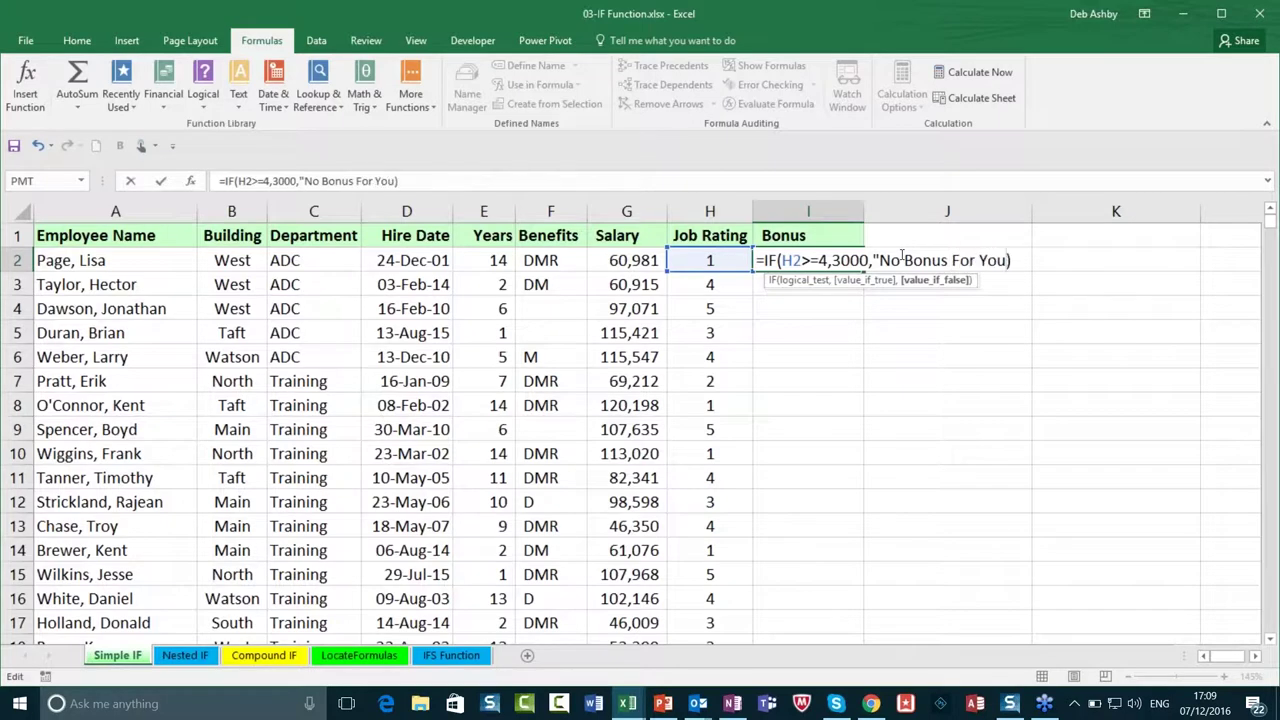
{"action": "type", "text": "\""}
{"action": "key", "text": "Return"}
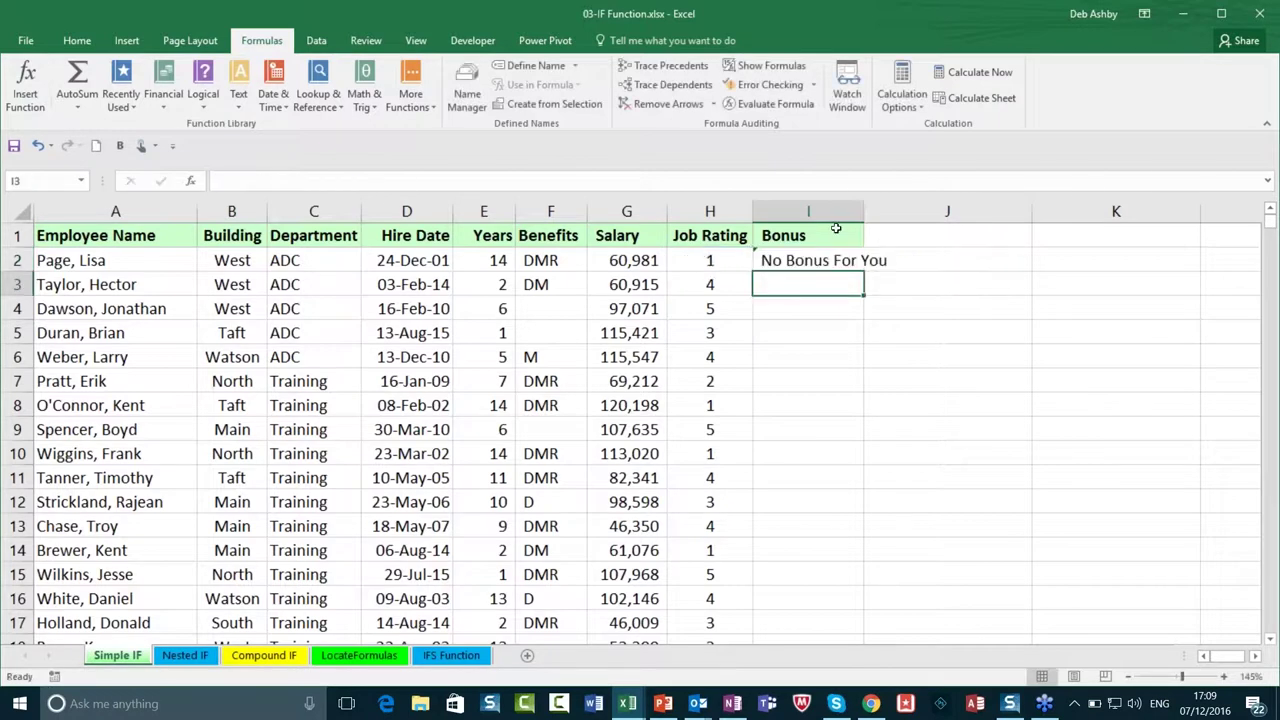
Widen column I, fill the updated formula down, and right-align the Bonus values
{"action": "left_click_drag", "start_coordinate": [867, 212], "coordinate": [906, 212]}
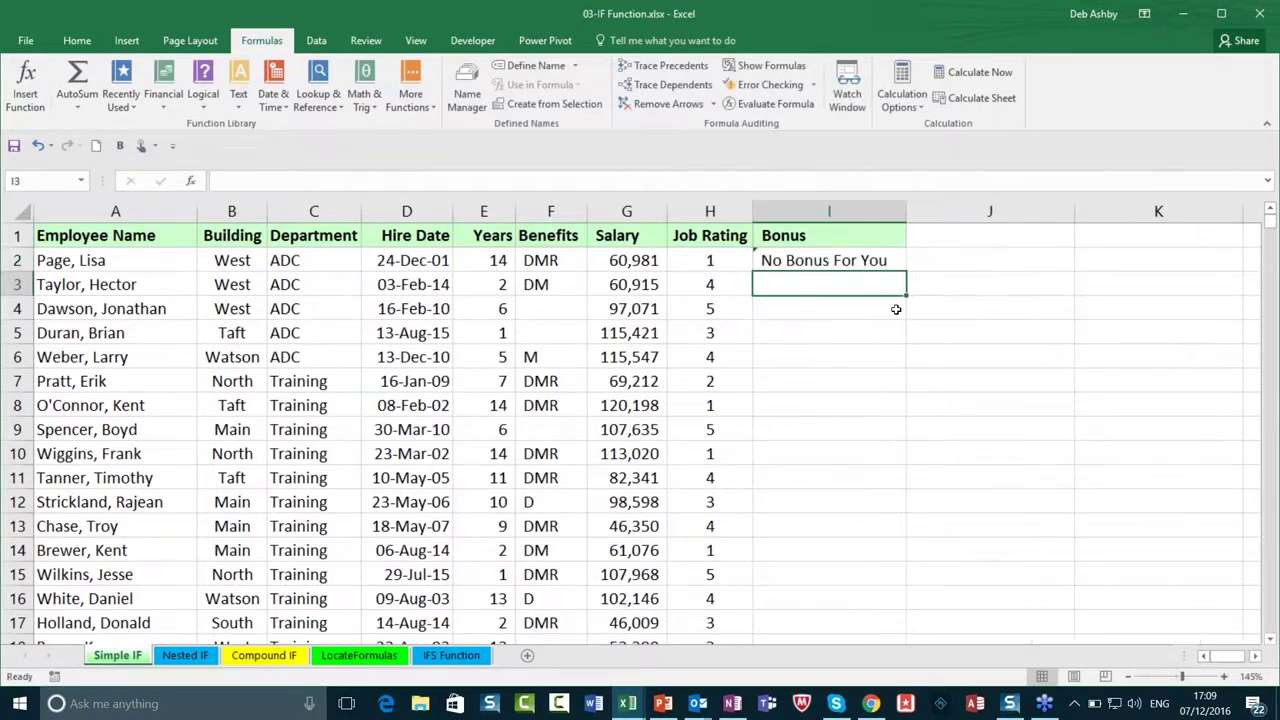
{"action": "left_click", "coordinate": [884, 263]}
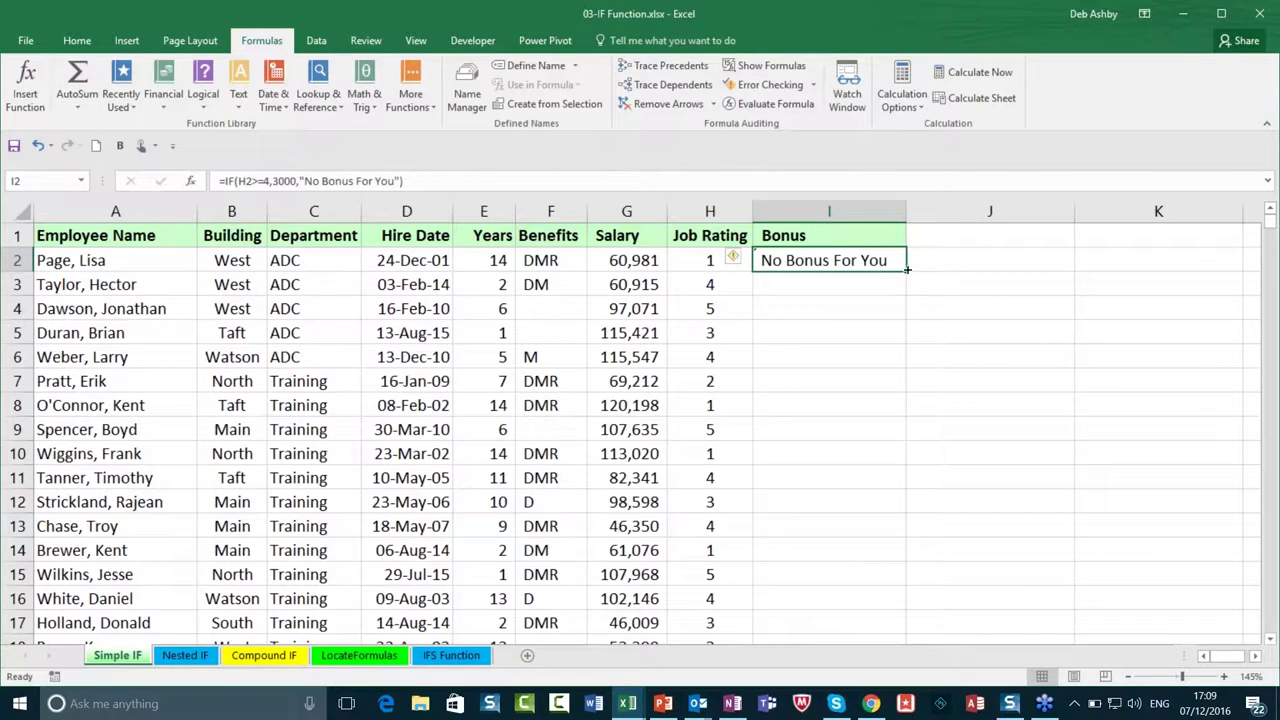
{"action": "double_click", "coordinate": [907, 269]}
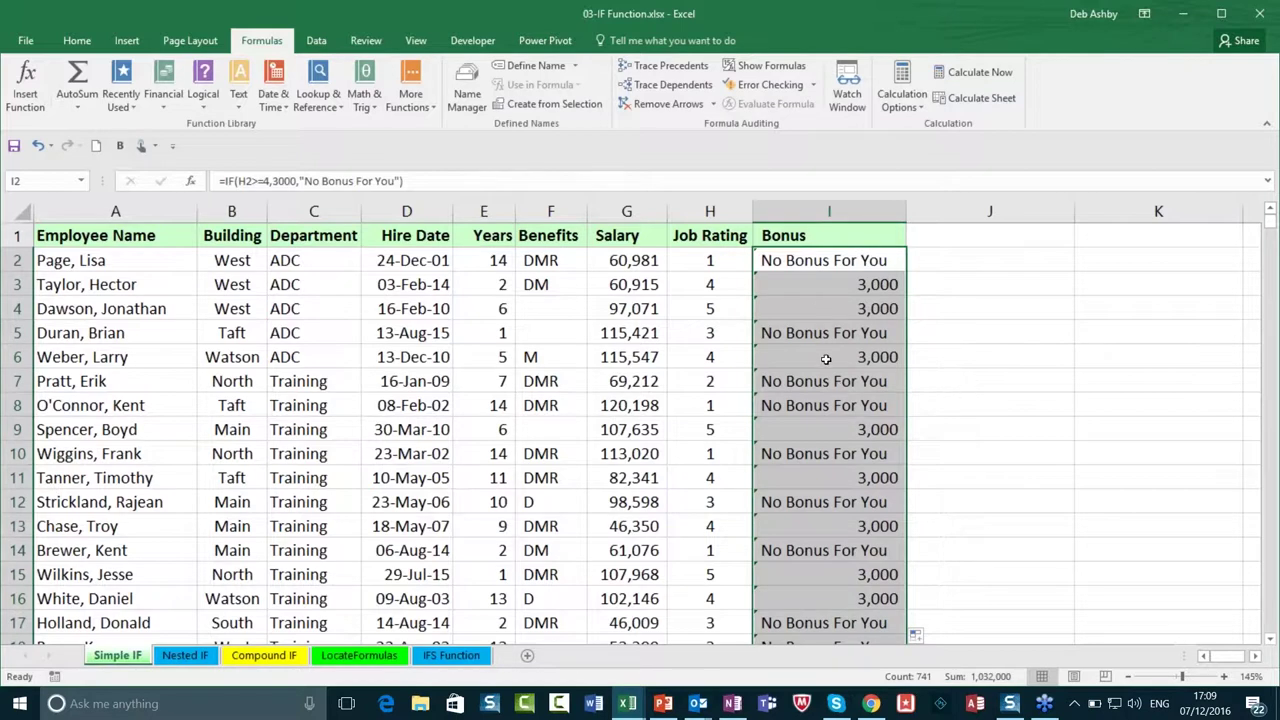
{"action": "left_click", "coordinate": [77, 40]}
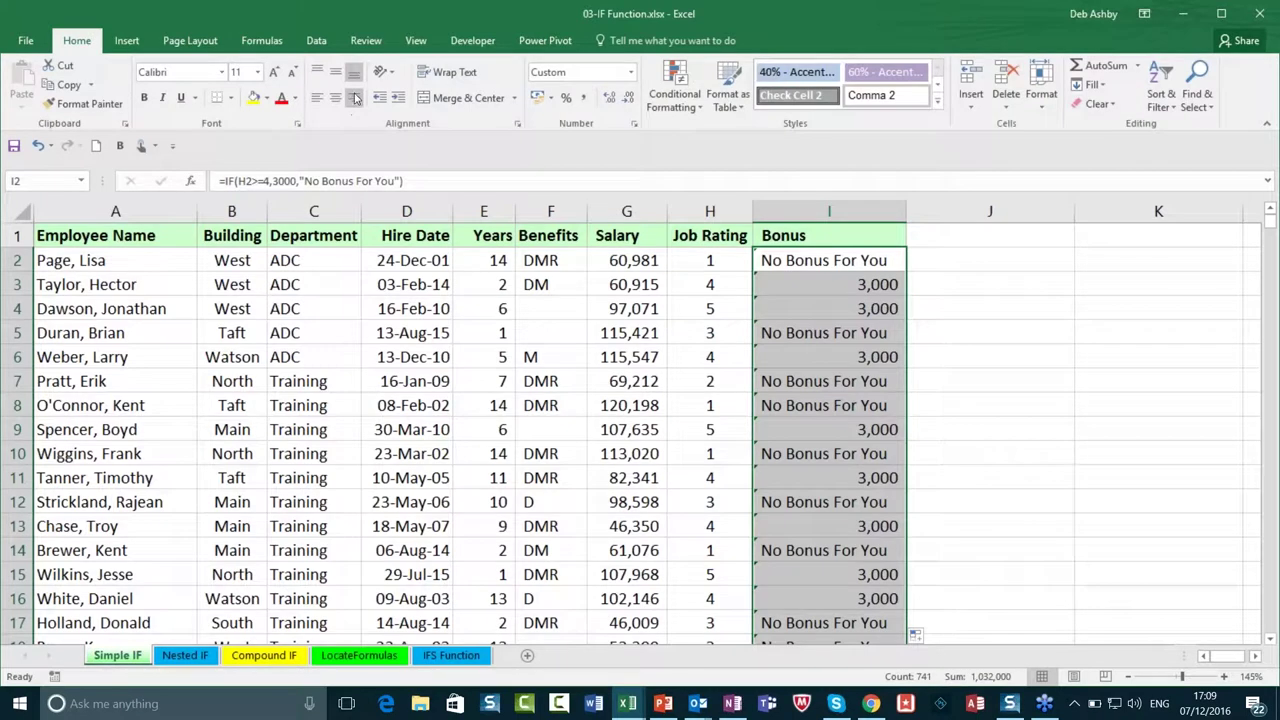
{"action": "left_click", "coordinate": [355, 98]}
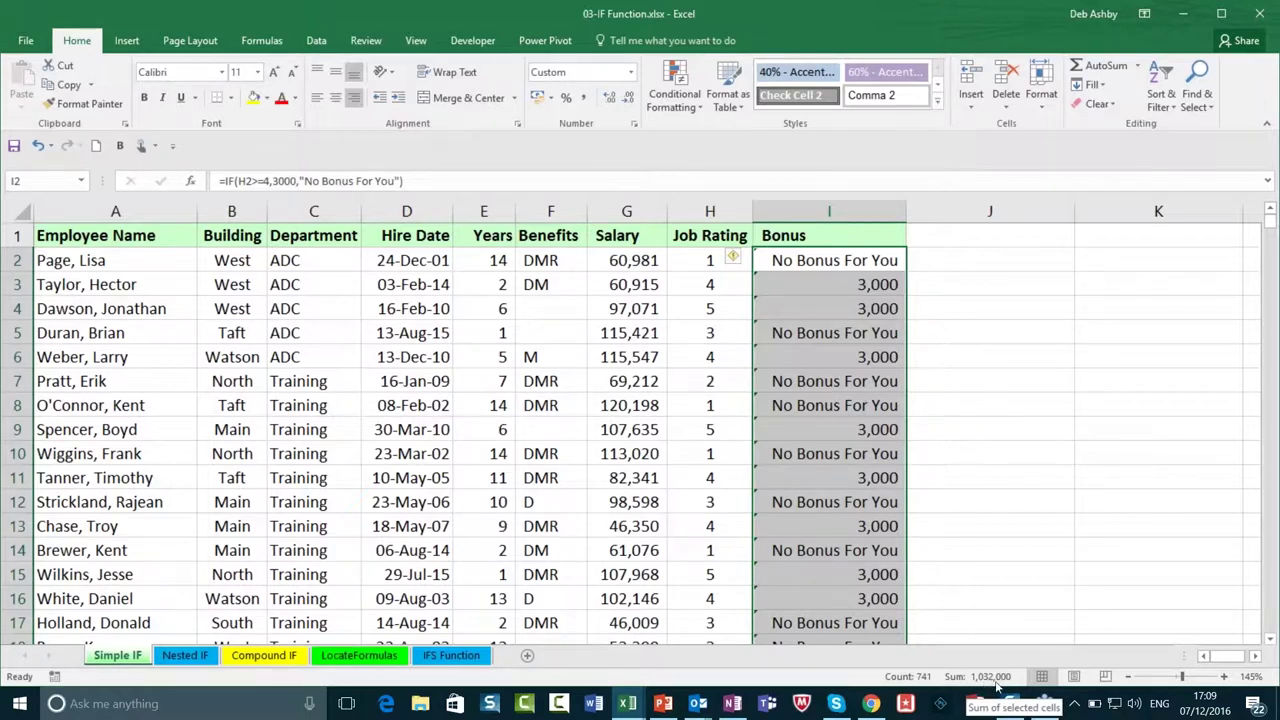
{"action": "left_click", "coordinate": [856, 266]}
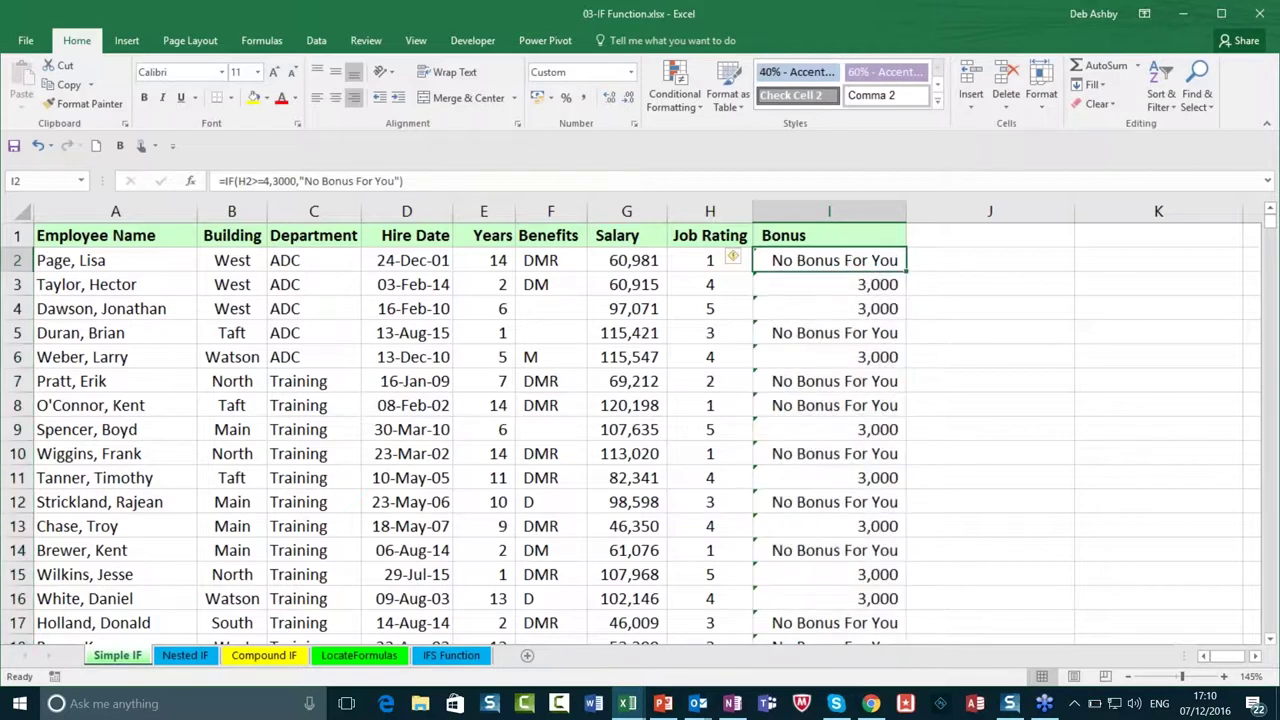
{"action": "double_click", "coordinate": [838, 260]}
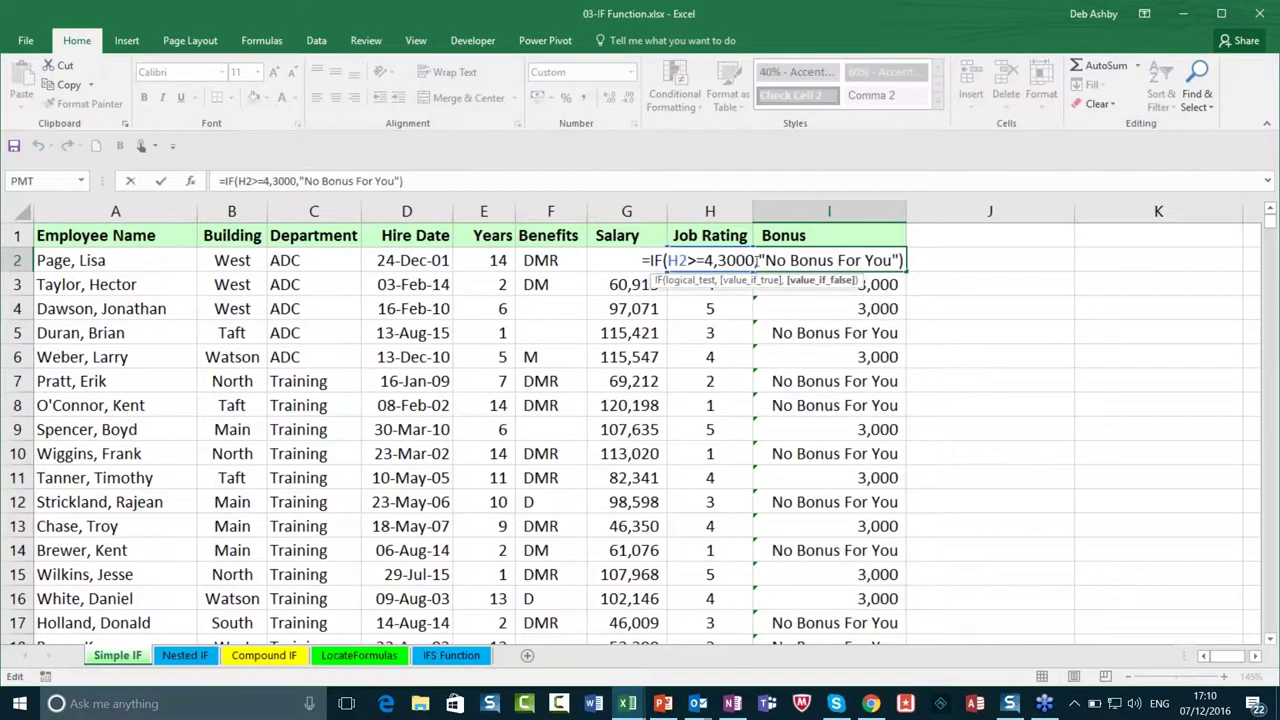
Change I2's bonus amount from 3000 to 2800 and fill it down column I
{"action": "key", "text": "Left"}
{"action": "key", "text": "BackSpace"}
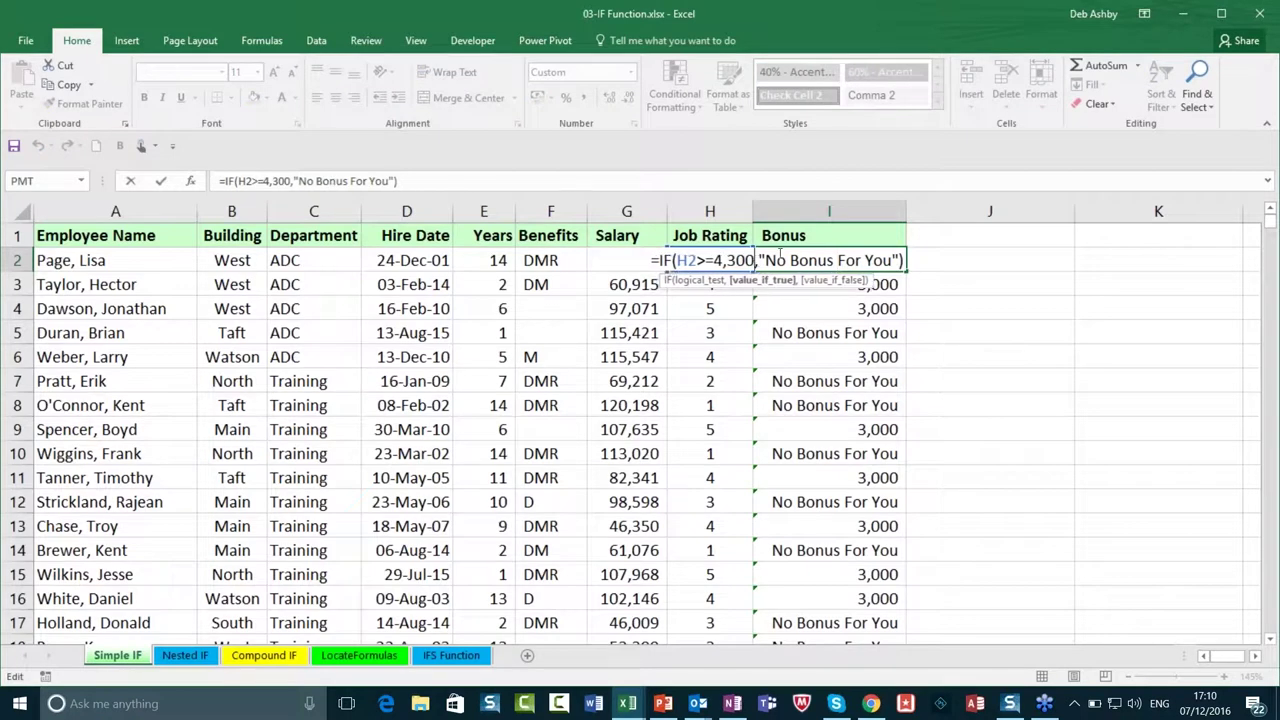
{"action": "key", "text": "BackSpace"}
{"action": "key", "text": "BackSpace"}
{"action": "key", "text": "BackSpace"}
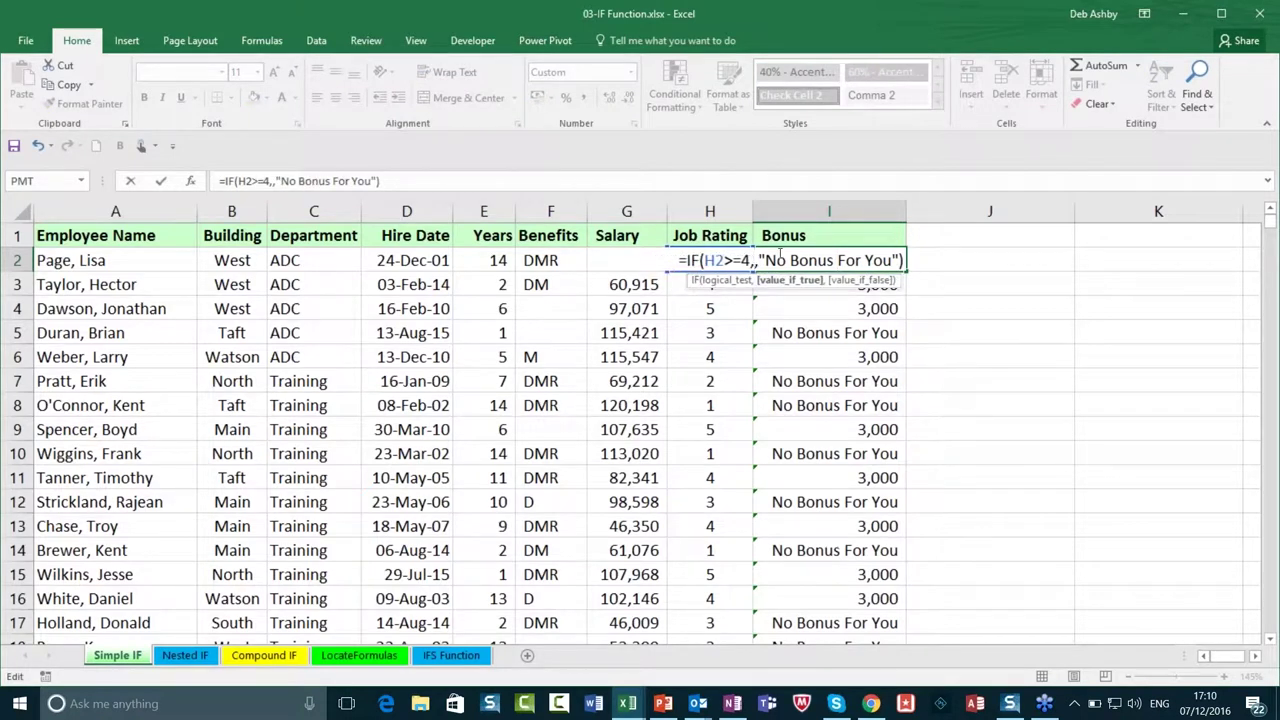
{"action": "type", "text": "2800"}
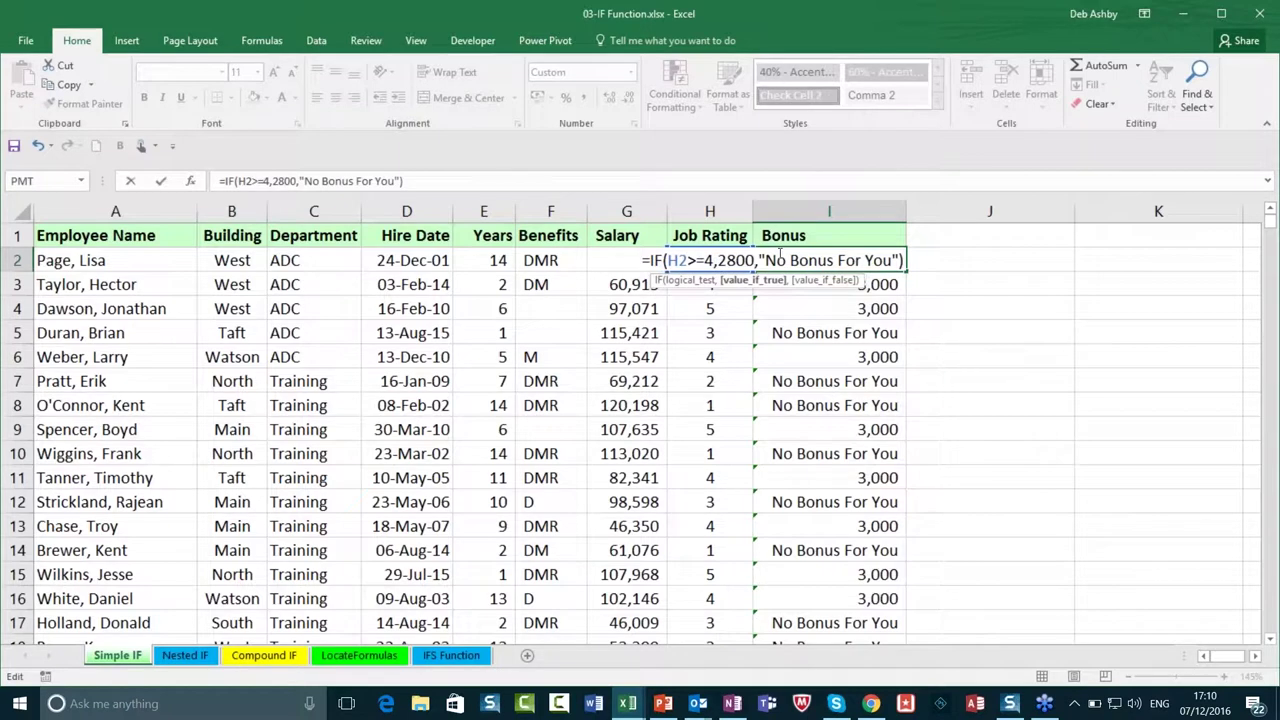
{"action": "key", "text": "ctrl+Return"}
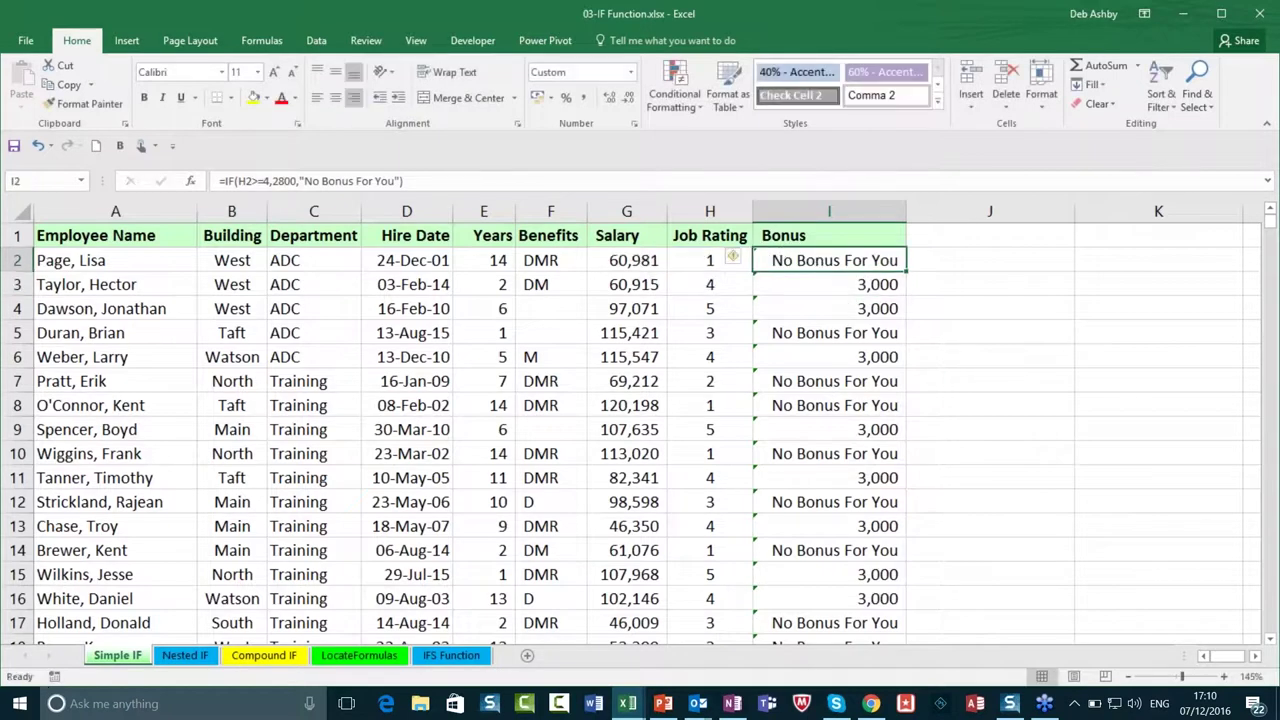
{"action": "double_click", "coordinate": [906, 270]}
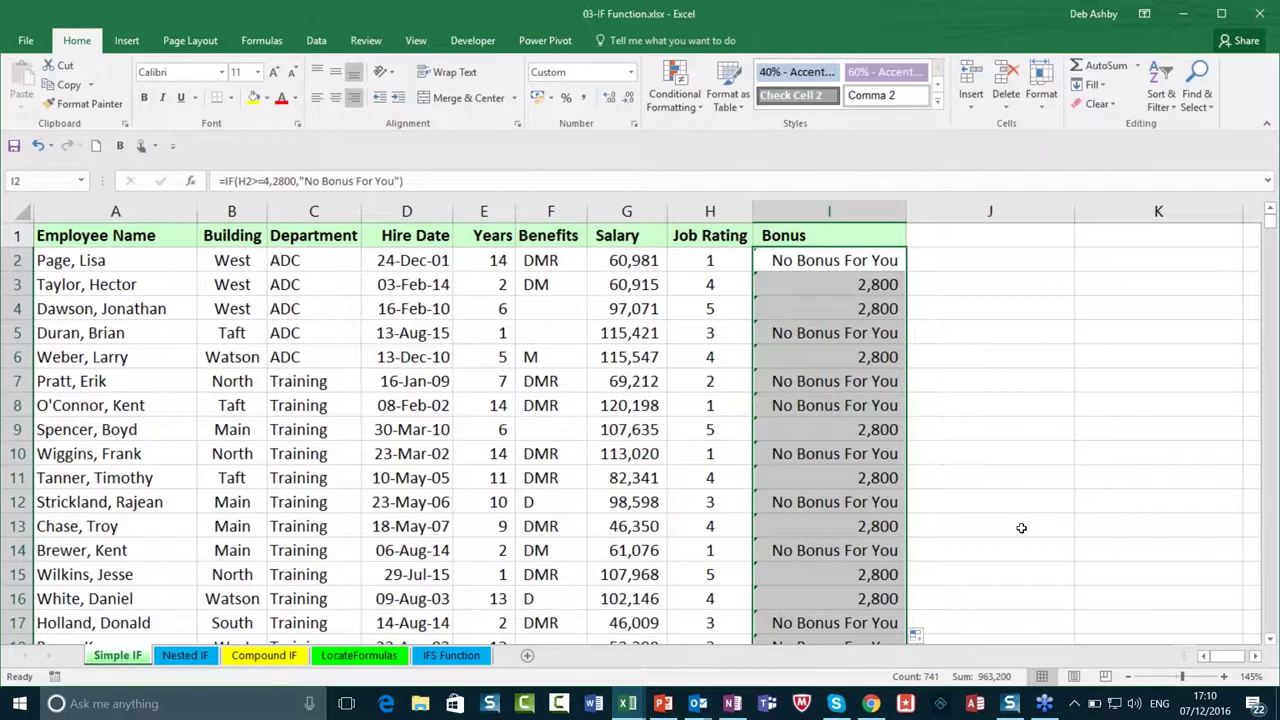
Open and close the What-If Analysis options on the Data tab
{"action": "left_click", "coordinate": [320, 42]}
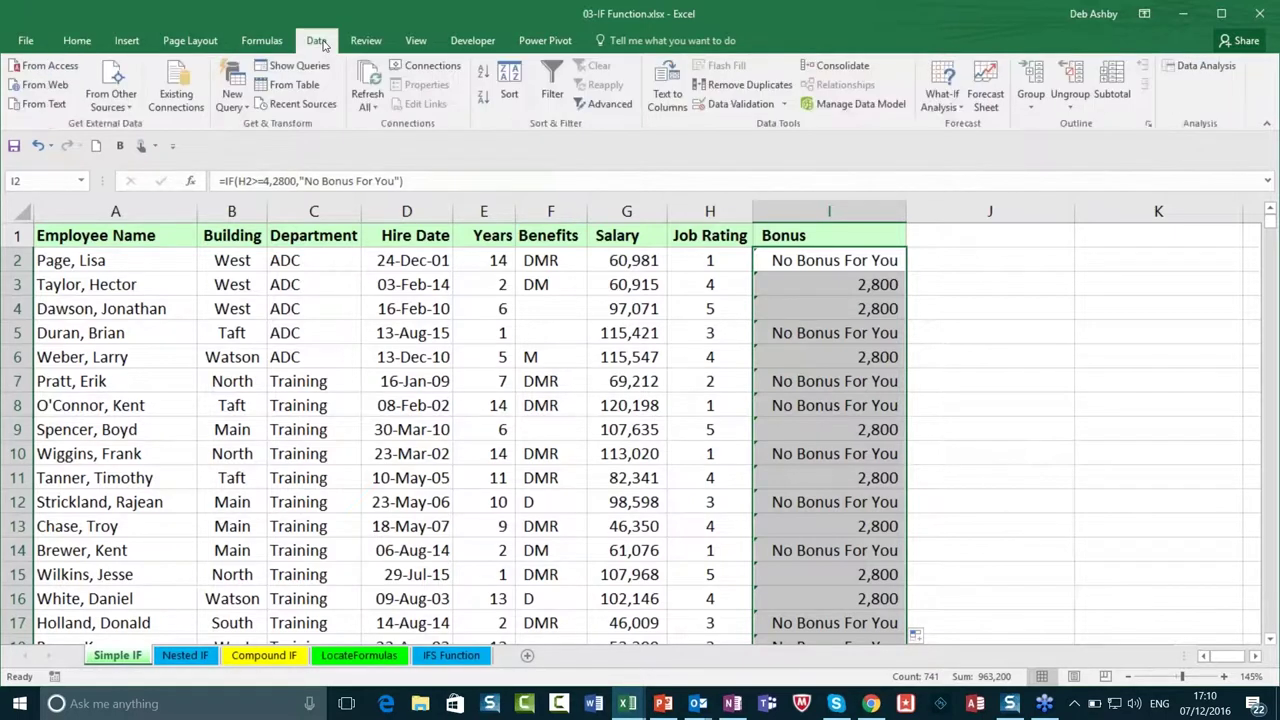
{"action": "left_click", "coordinate": [942, 100]}
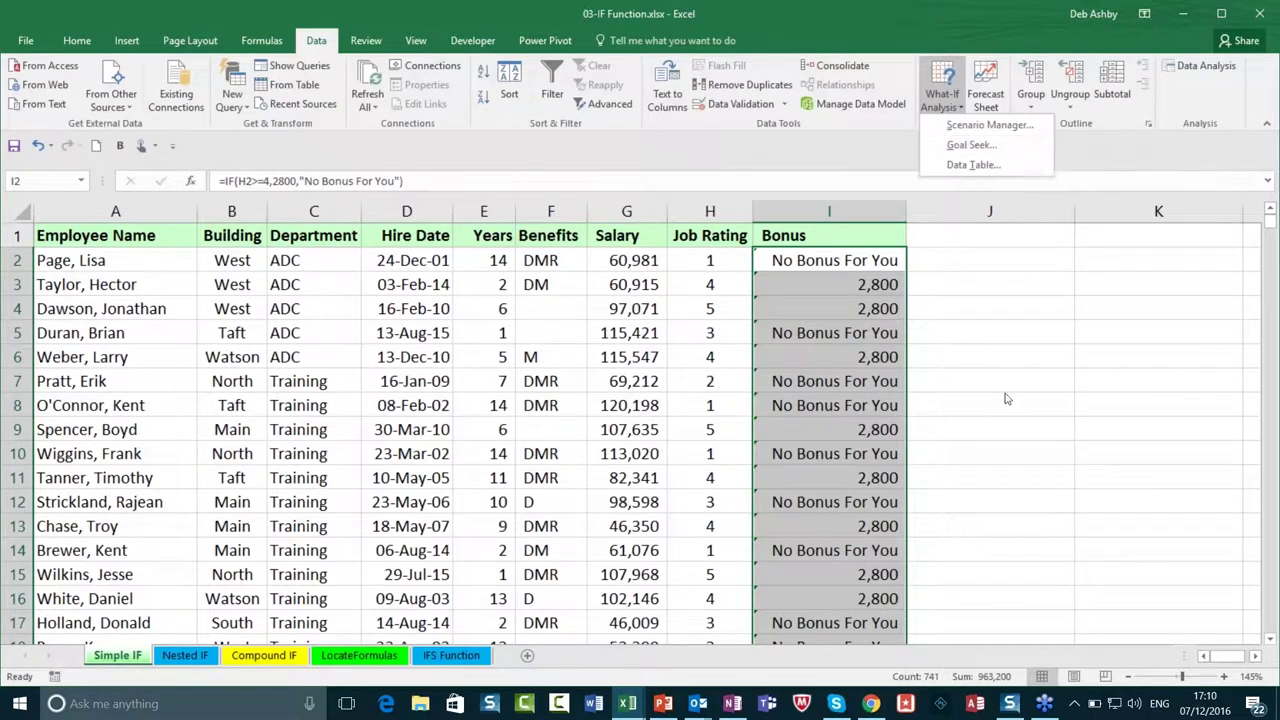
{"action": "left_click", "coordinate": [1007, 359]}
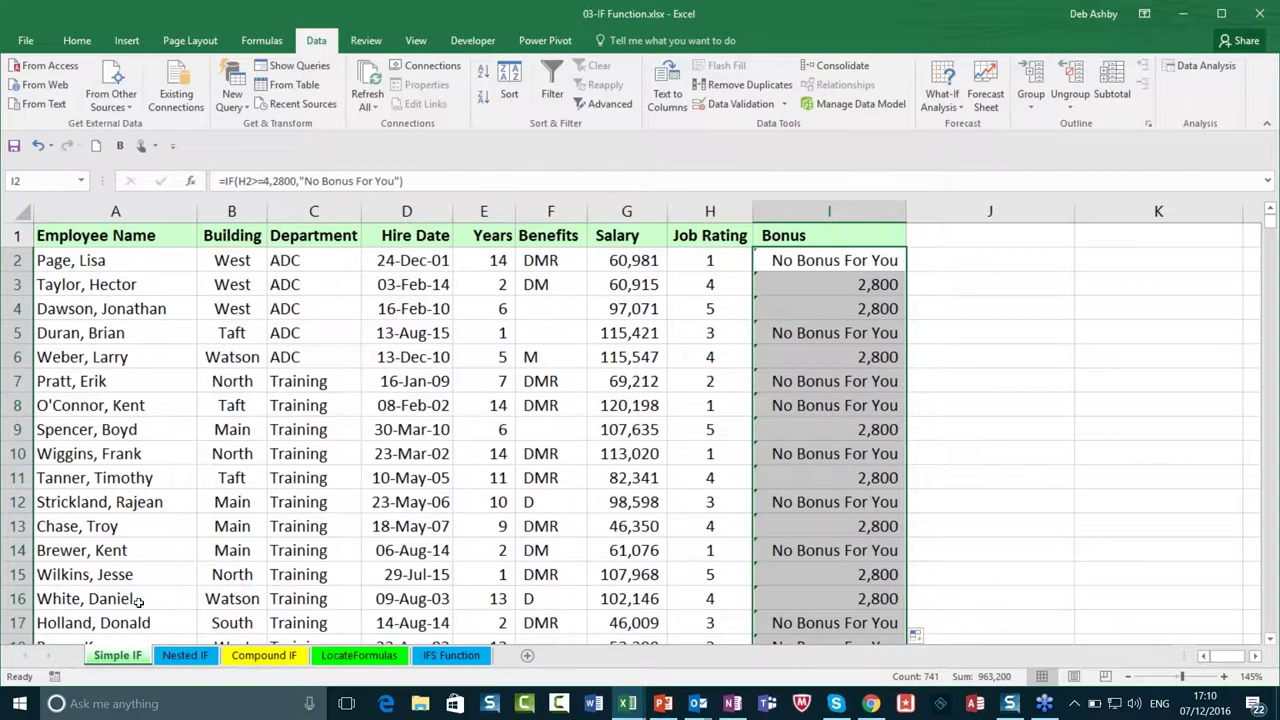
Switch to the Nested IF sheet and zoom out to 100%
{"action": "left_click", "coordinate": [183, 656]}
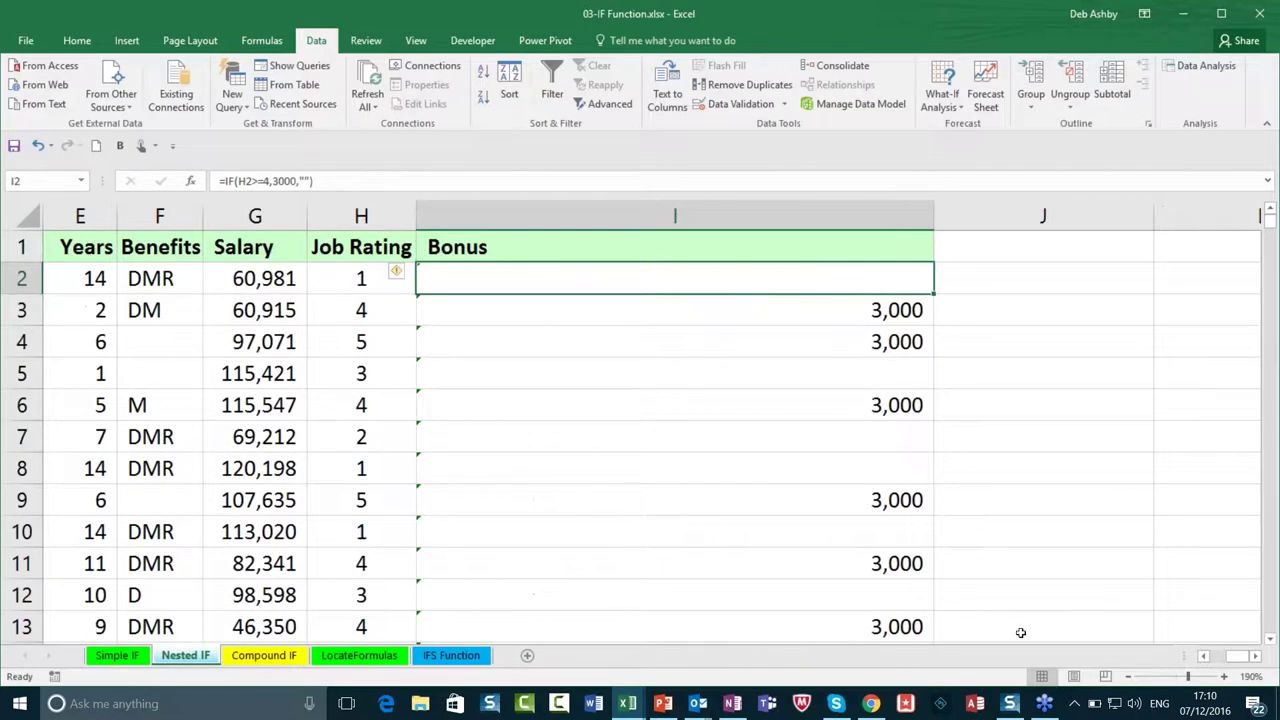
{"action": "left_click", "coordinate": [1128, 677]}
{"action": "left_click", "coordinate": [1128, 677]}
{"action": "left_click", "coordinate": [1128, 677]}
{"action": "scroll", "coordinate": [640, 420], "scroll_direction": "left", "scroll_amount": 3}
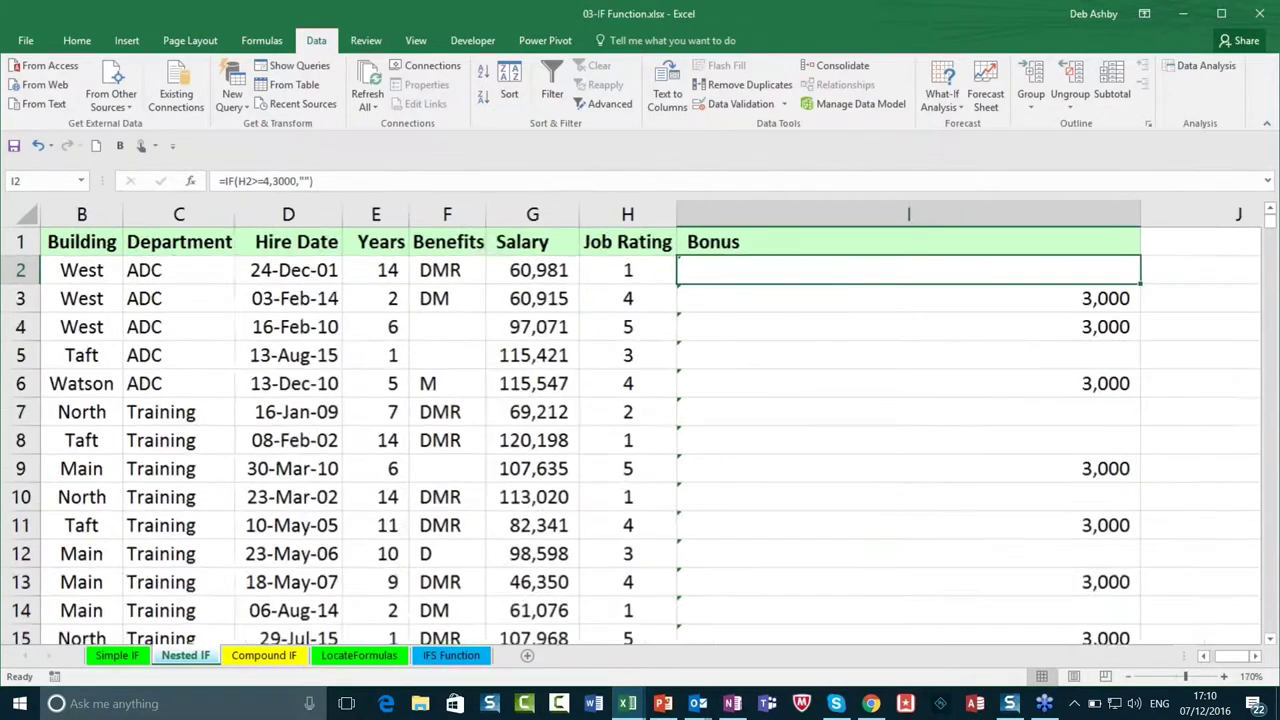
{"action": "left_click", "coordinate": [1130, 677]}
{"action": "left_click", "coordinate": [1130, 677]}
{"action": "left_click", "coordinate": [1130, 677]}
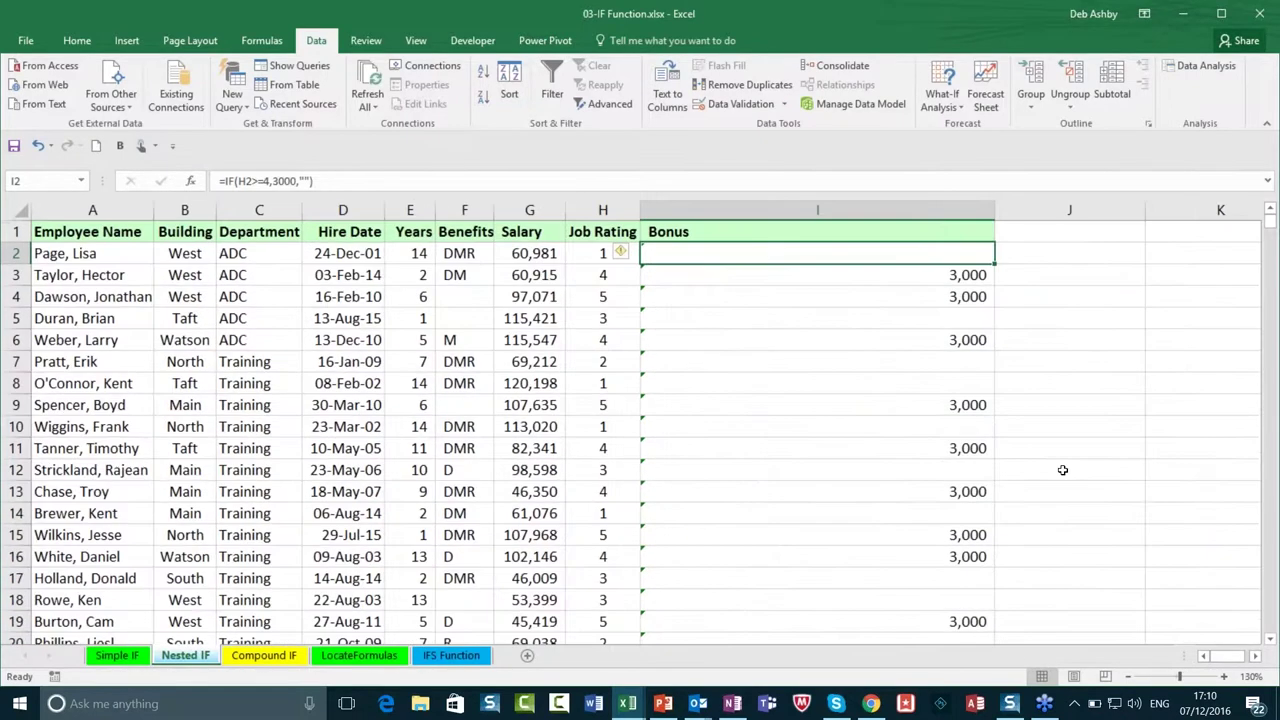
{"action": "left_click", "coordinate": [1130, 677]}
{"action": "left_click", "coordinate": [1130, 677]}
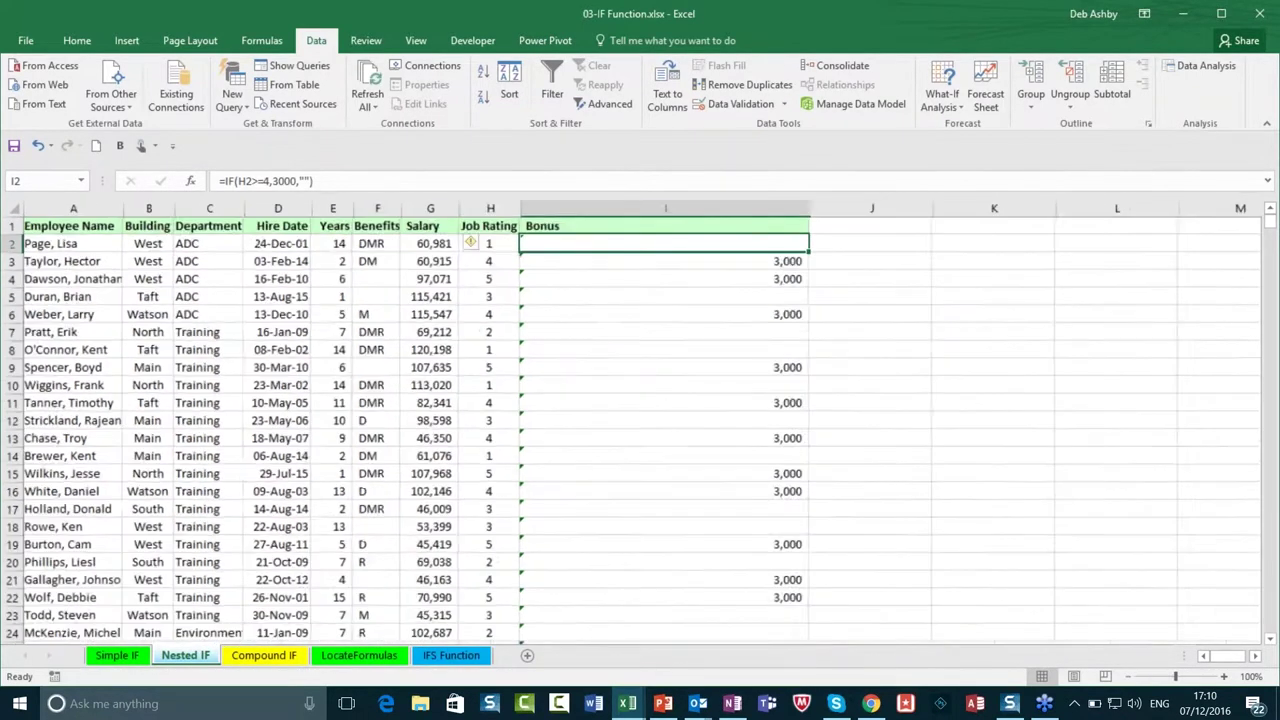
{"action": "left_click", "coordinate": [1130, 677]}
Clear the old bonus values from I2:I22
{"action": "mouse_move", "coordinate": [706, 250]}
{"action": "left_mouse_down"}
{"action": "mouse_move", "coordinate": [706, 549]}
{"action": "mouse_move", "coordinate": [709, 266]}
{"action": "mouse_move", "coordinate": [686, 572]}
{"action": "left_mouse_up"}
{"action": "left_click", "coordinate": [686, 397]}
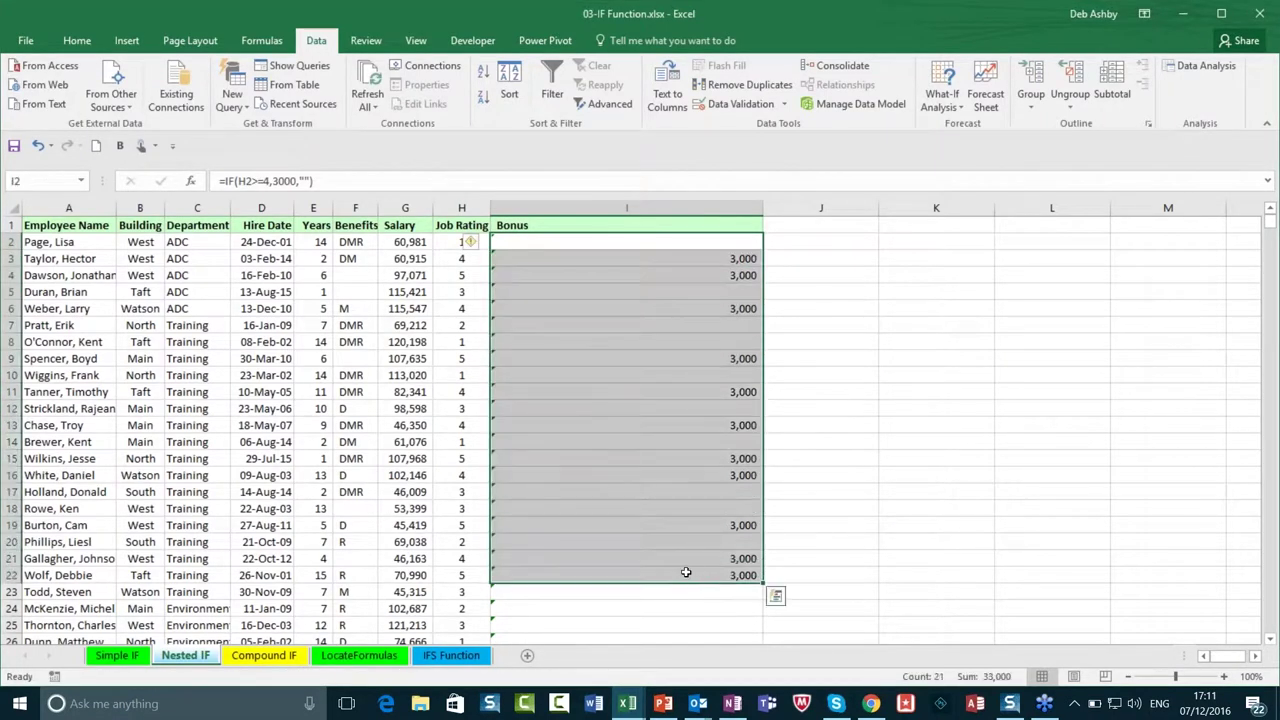
{"action": "key", "text": "Delete"}
{"action": "left_click", "coordinate": [936, 541]}
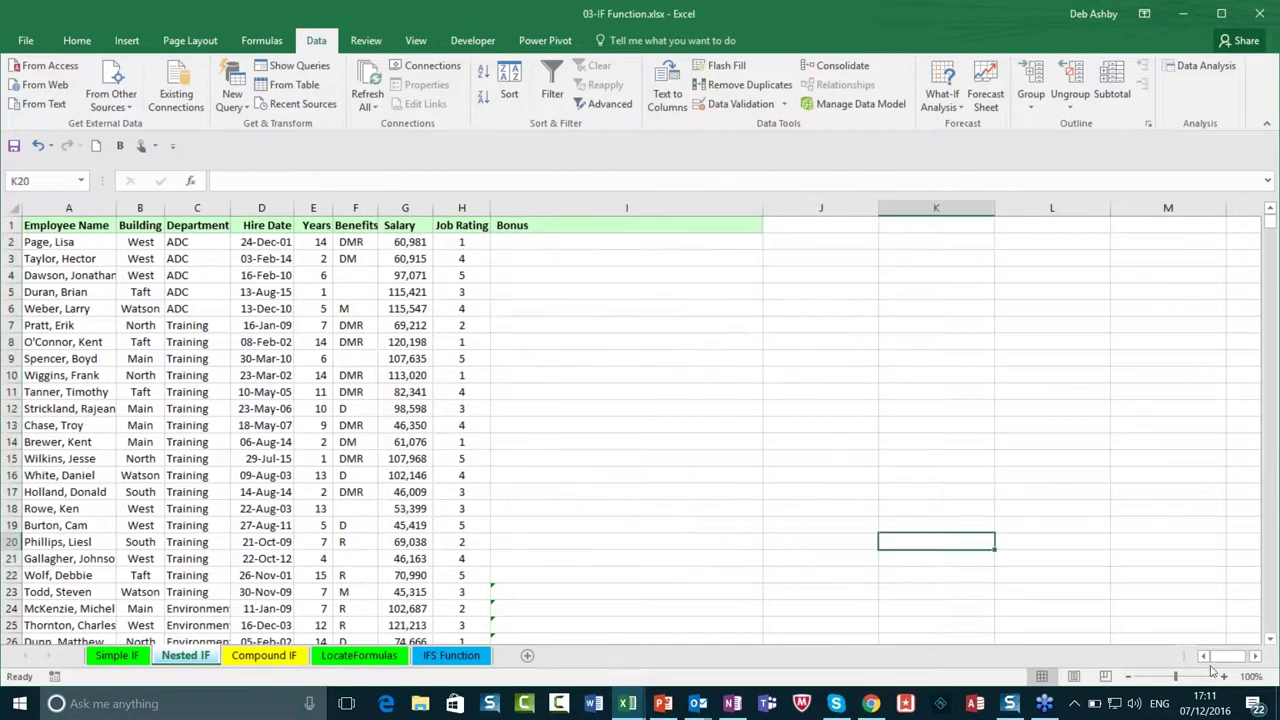
Zoom back in to 130% and select cell I2
{"action": "left_click", "coordinate": [1228, 681]}
{"action": "left_click", "coordinate": [1226, 678]}
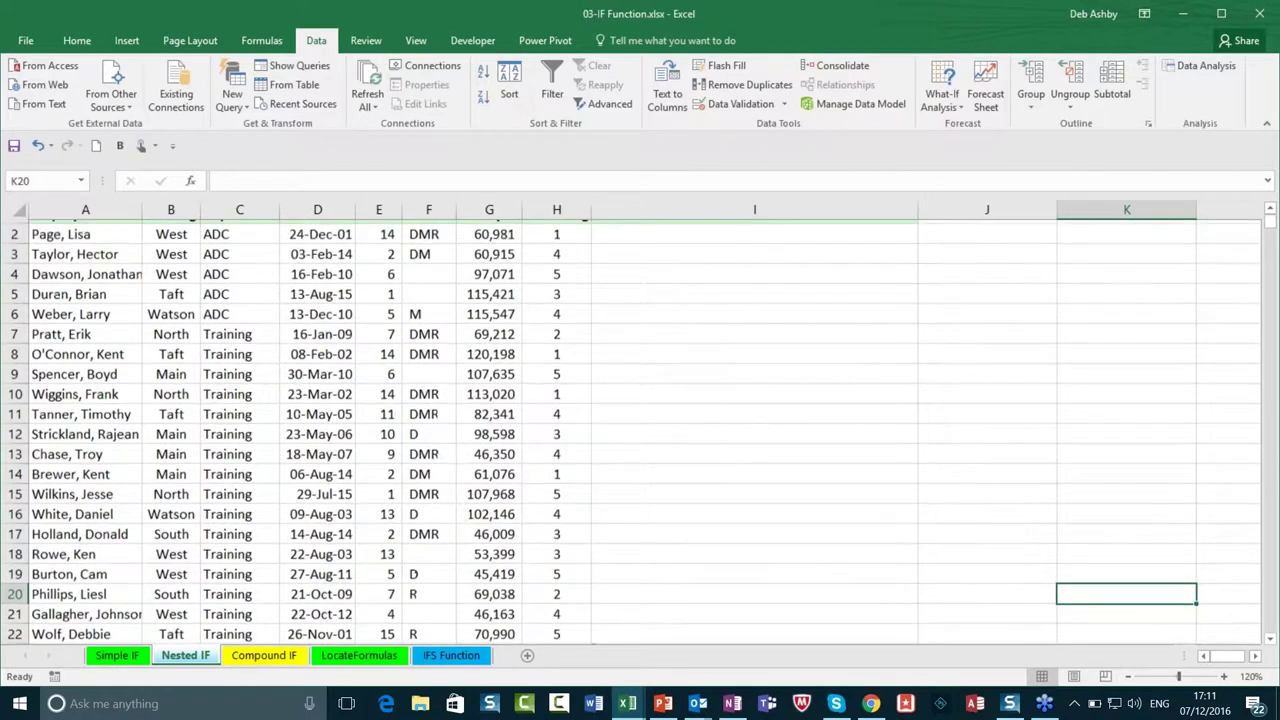
{"action": "left_click", "coordinate": [1226, 678]}
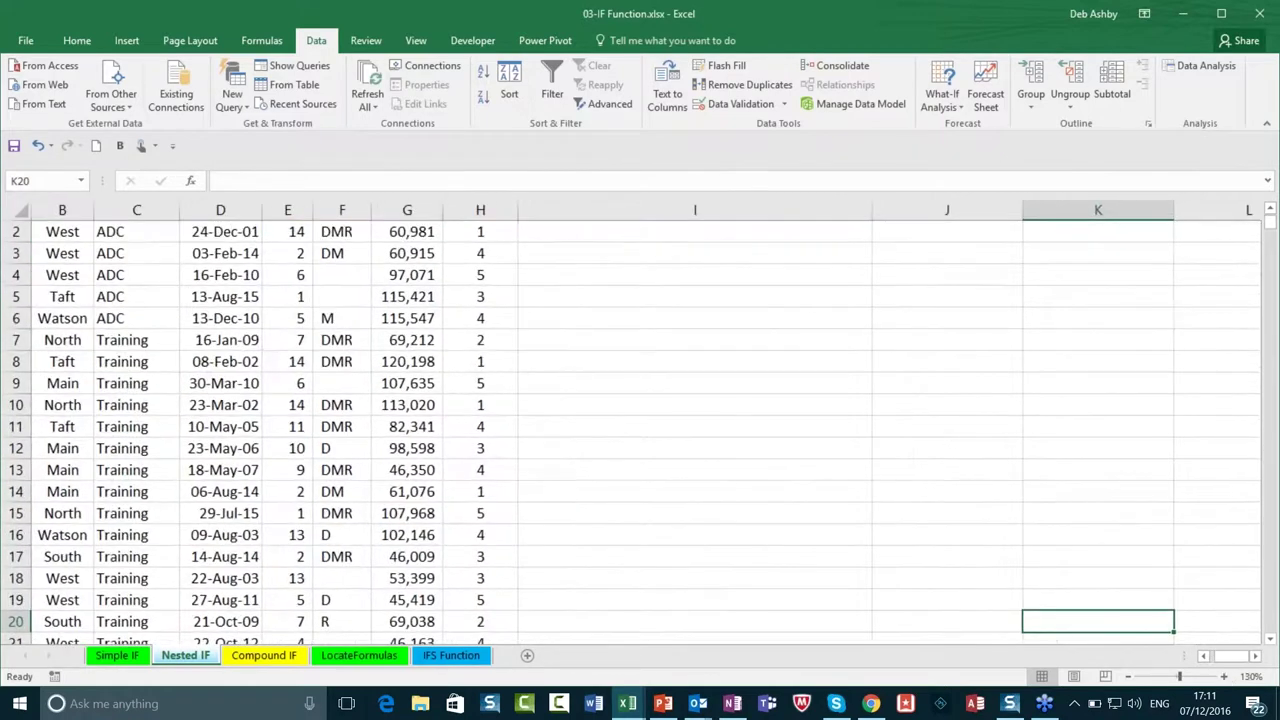
{"action": "scroll", "coordinate": [729, 334], "scroll_direction": "up", "scroll_amount": 1}
{"action": "left_click", "coordinate": [612, 253]}
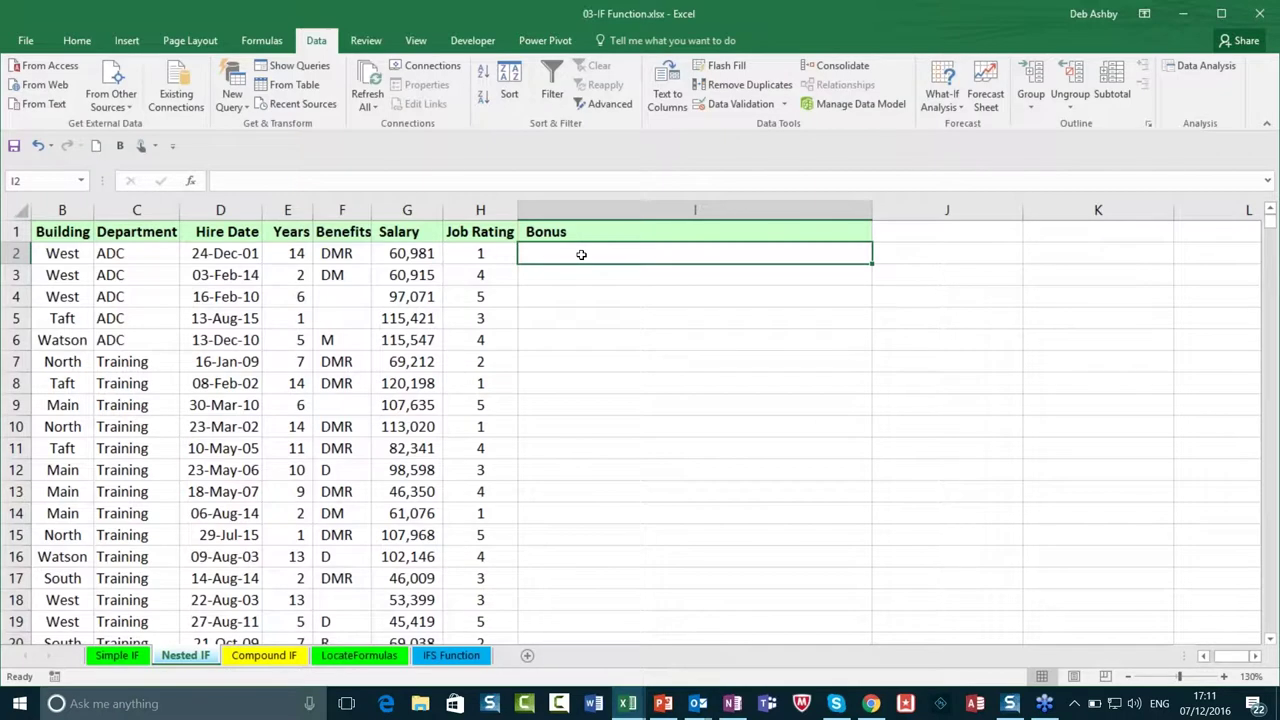
In I2, begin the nested formula =IF(H2>=4,3000,IF(
{"action": "type", "text": "="}
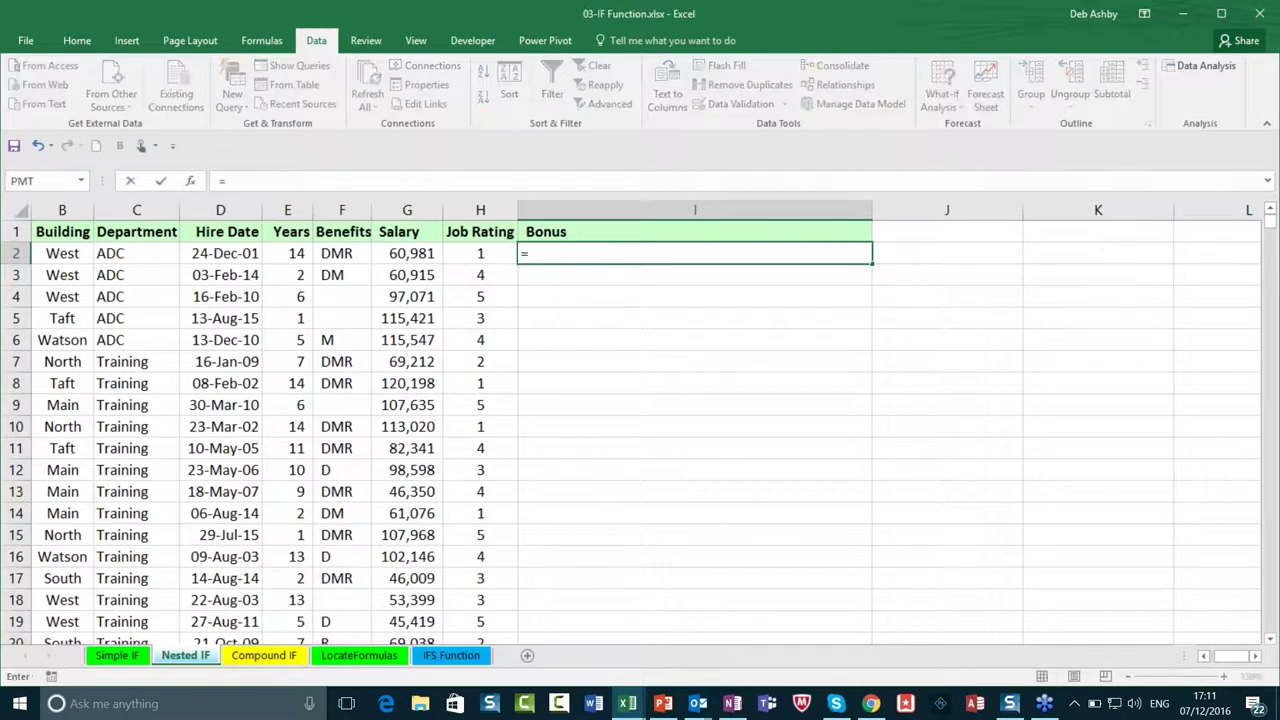
{"action": "type", "text": "IF("}
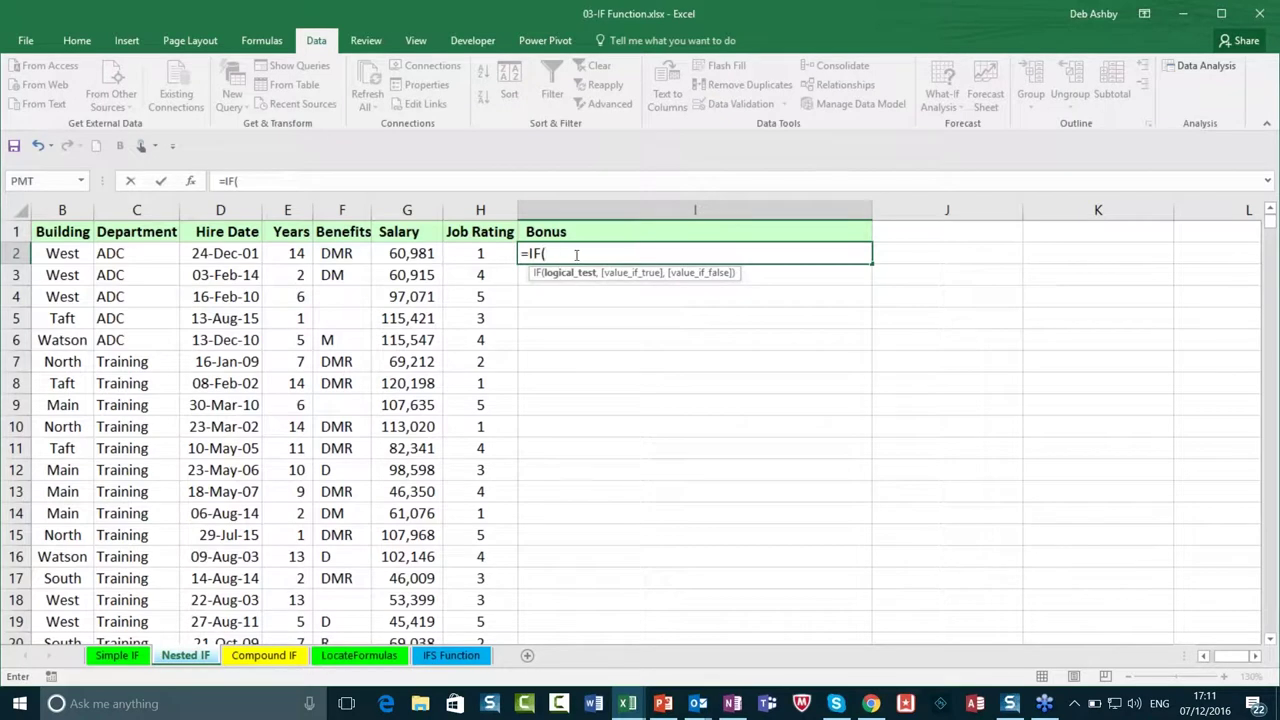
{"action": "left_click", "coordinate": [480, 254]}
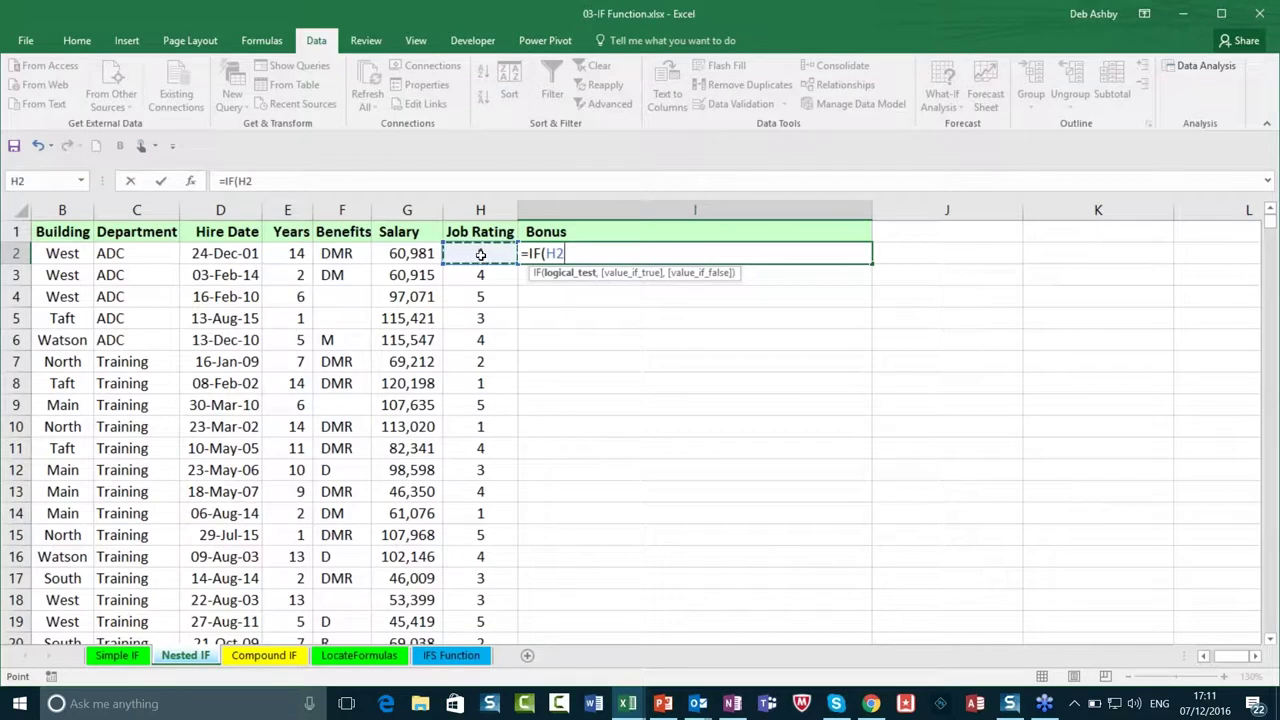
{"action": "type", "text": ">=4"}
{"action": "type", "text": ","}
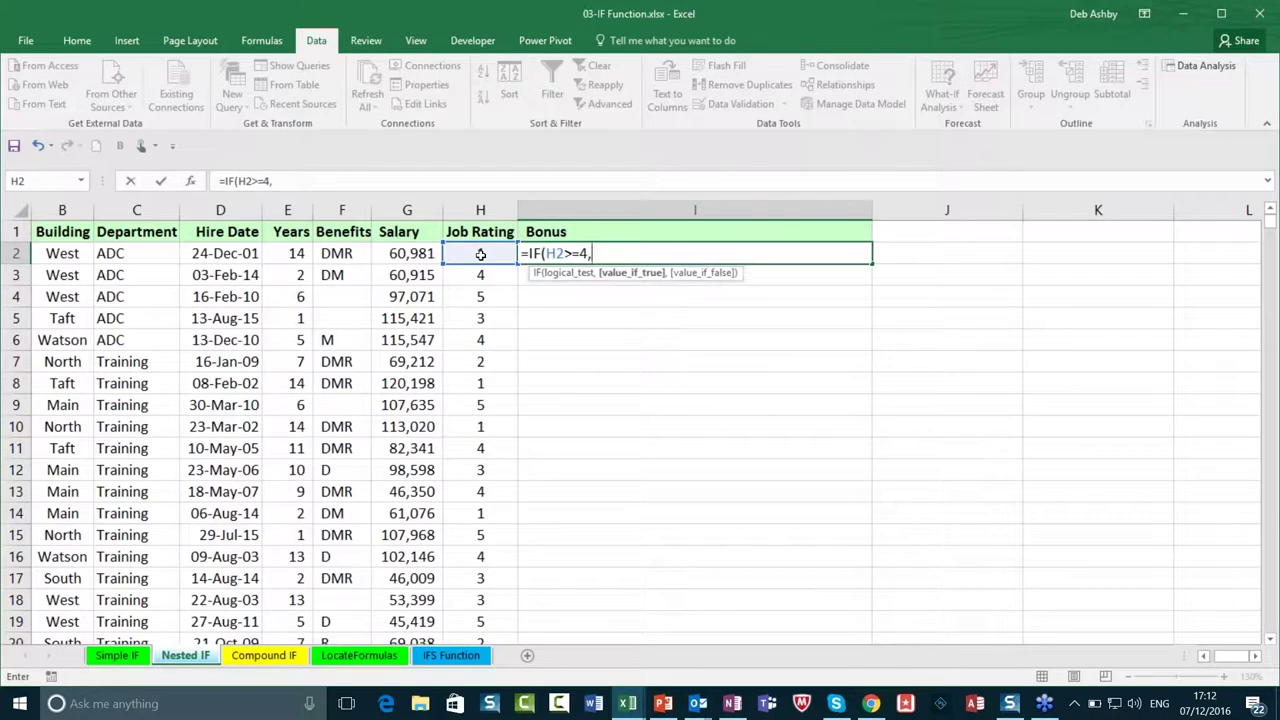
{"action": "type", "text": "30"}
{"action": "type", "text": "00"}
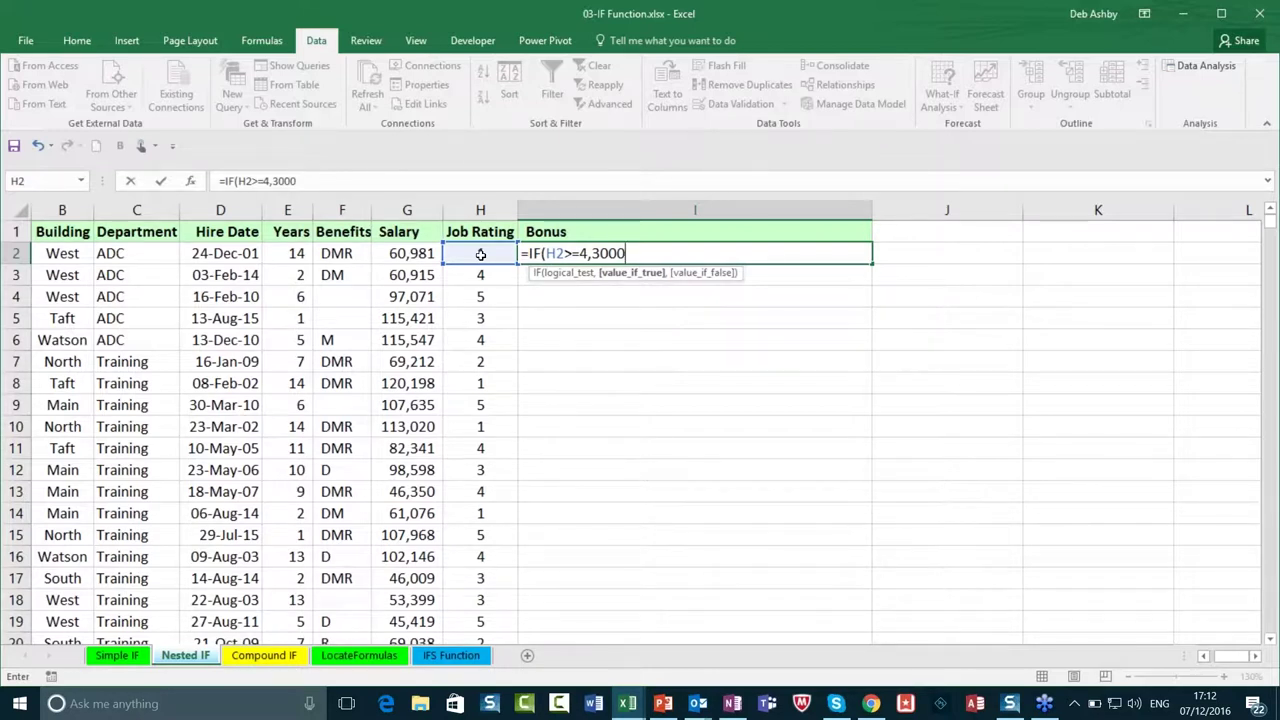
{"action": "type", "text": ","}
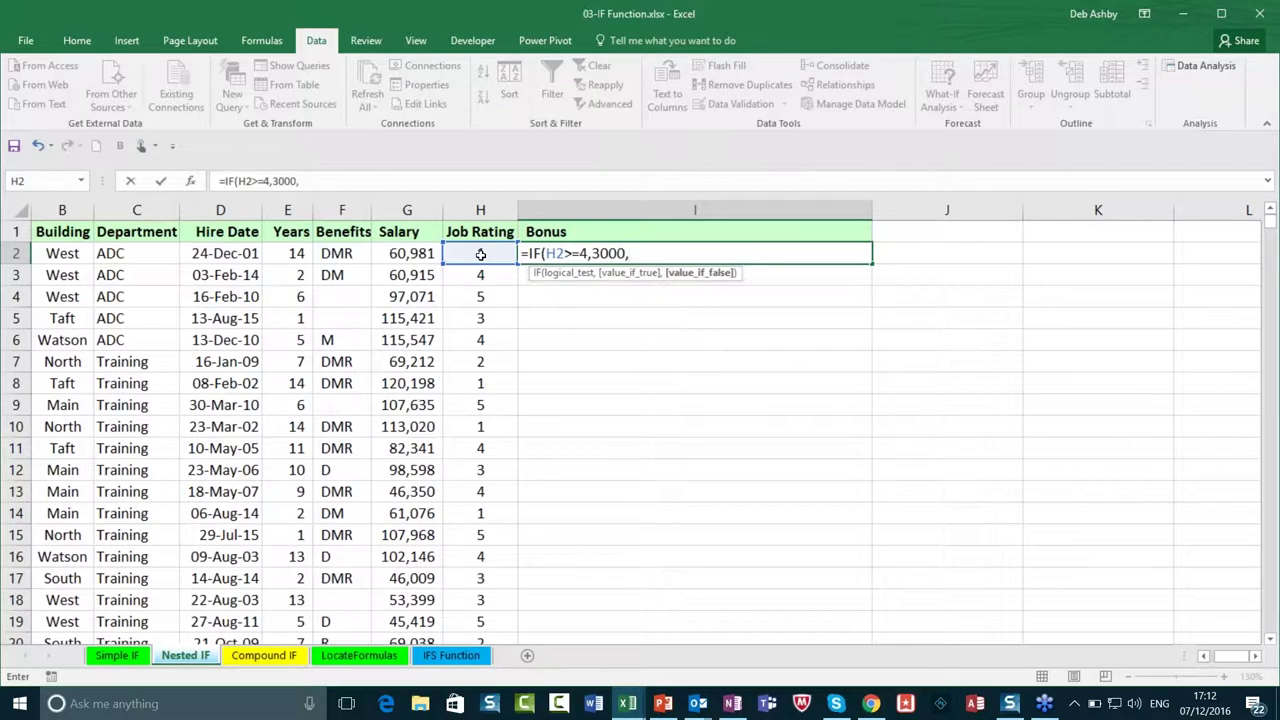
{"action": "type", "text": "IF("}
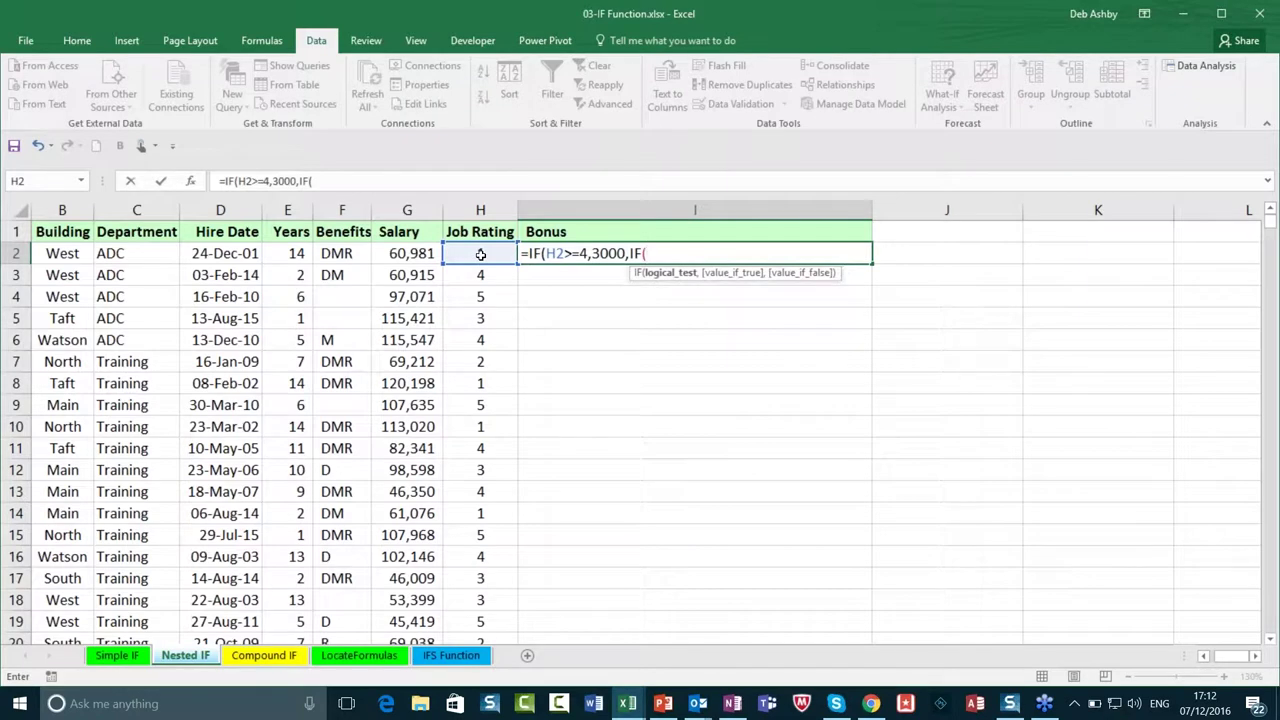
Finish and commit =IF(H2>=4,3000,IF(H2=3,1500,"")) in I2
{"action": "left_click", "coordinate": [479, 254]}
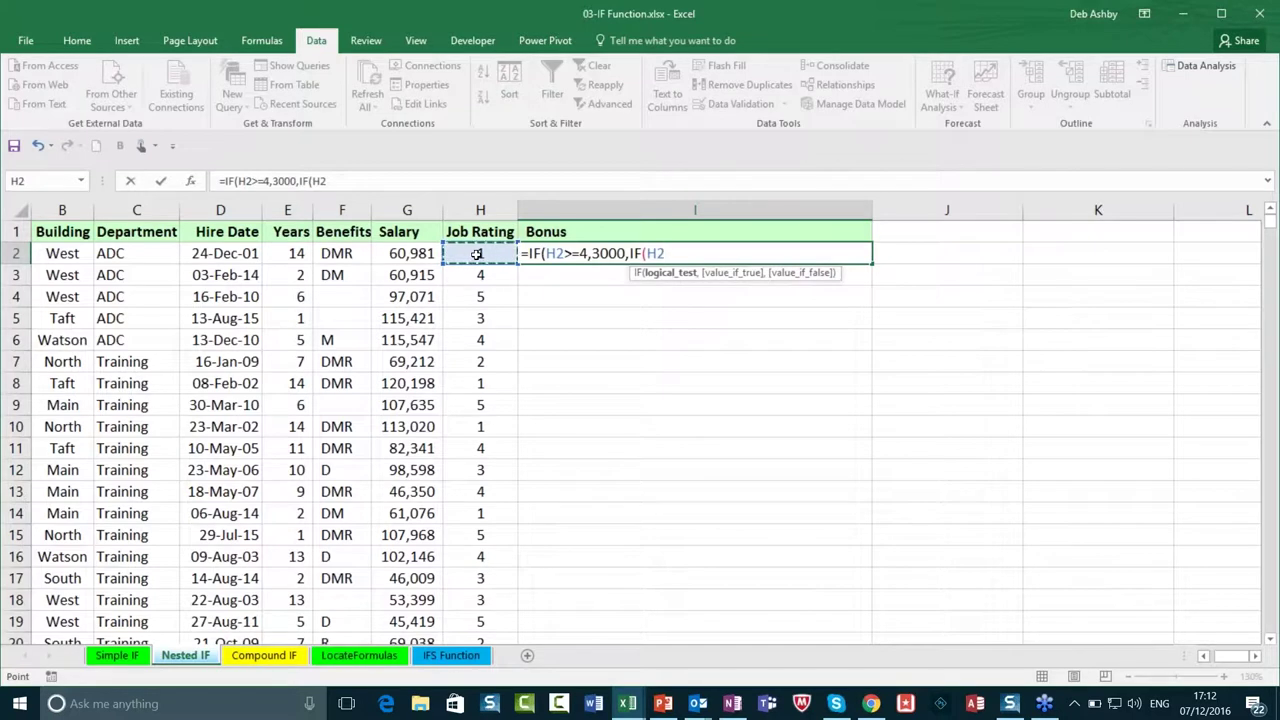
{"action": "type", "text": "=3"}
{"action": "type", "text": ","}
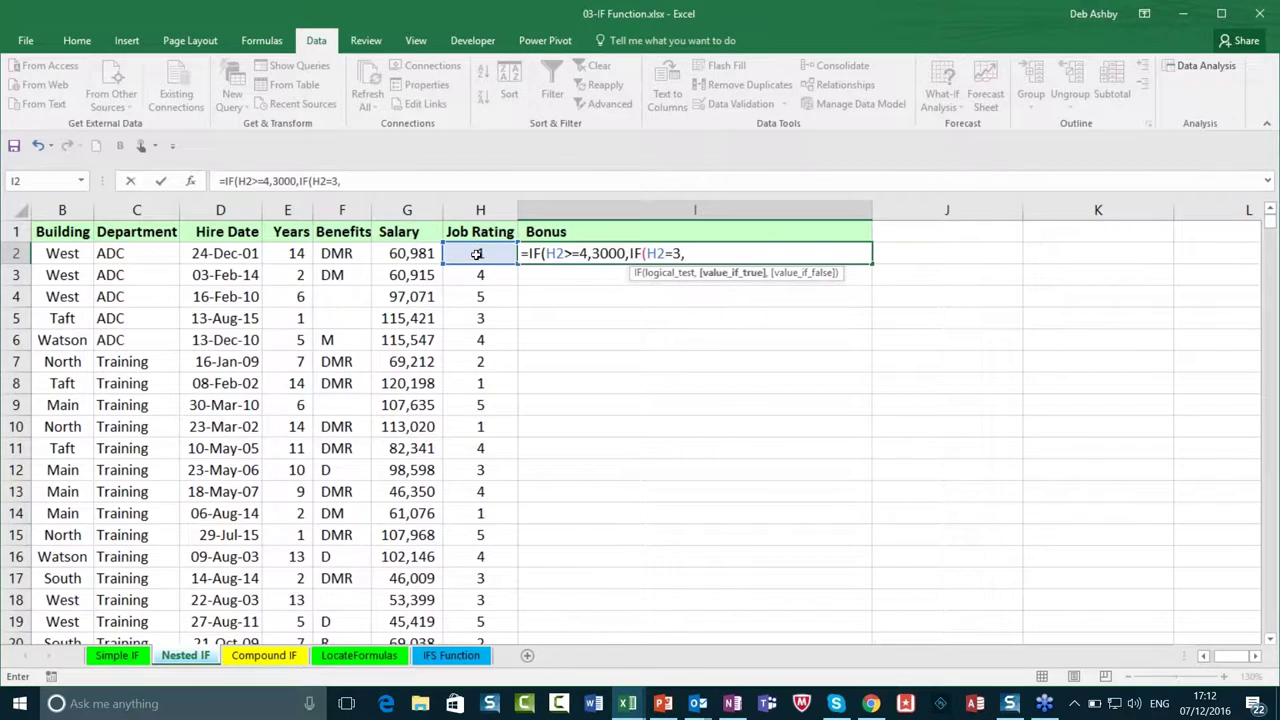
{"action": "type", "text": "1"}
{"action": "type", "text": "00"}
{"action": "key", "text": "BackSpace"}
{"action": "key", "text": "BackSpace"}
{"action": "key", "text": "BackSpace"}
{"action": "type", "text": "1"}
{"action": "type", "text": "500"}
{"action": "type", "text": ","}
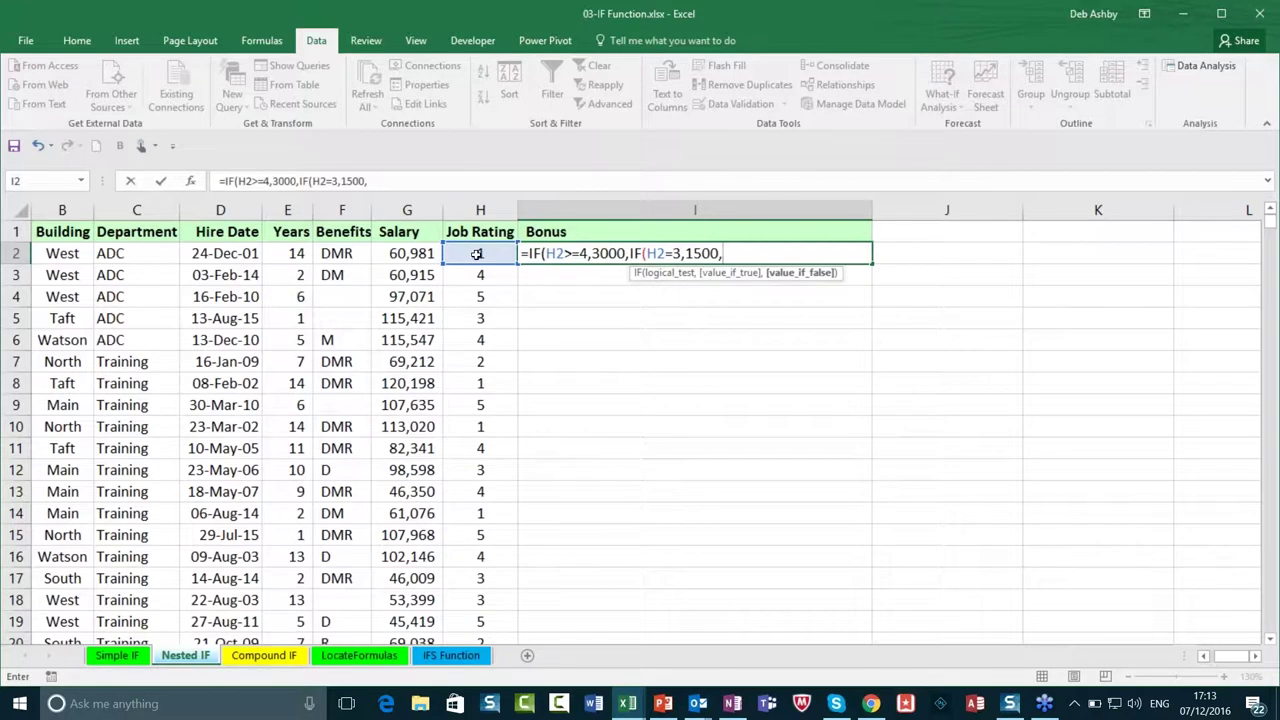
{"action": "type", "text": "\""}
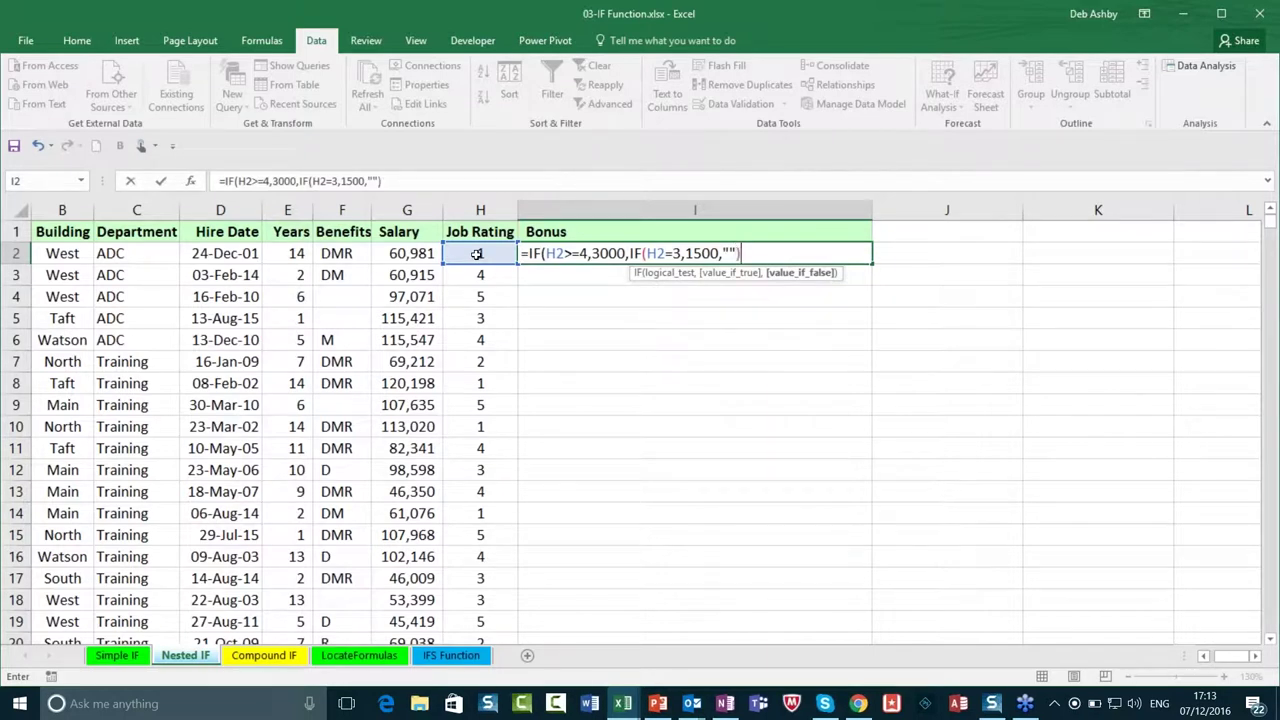
{"action": "type", "text": "))"}
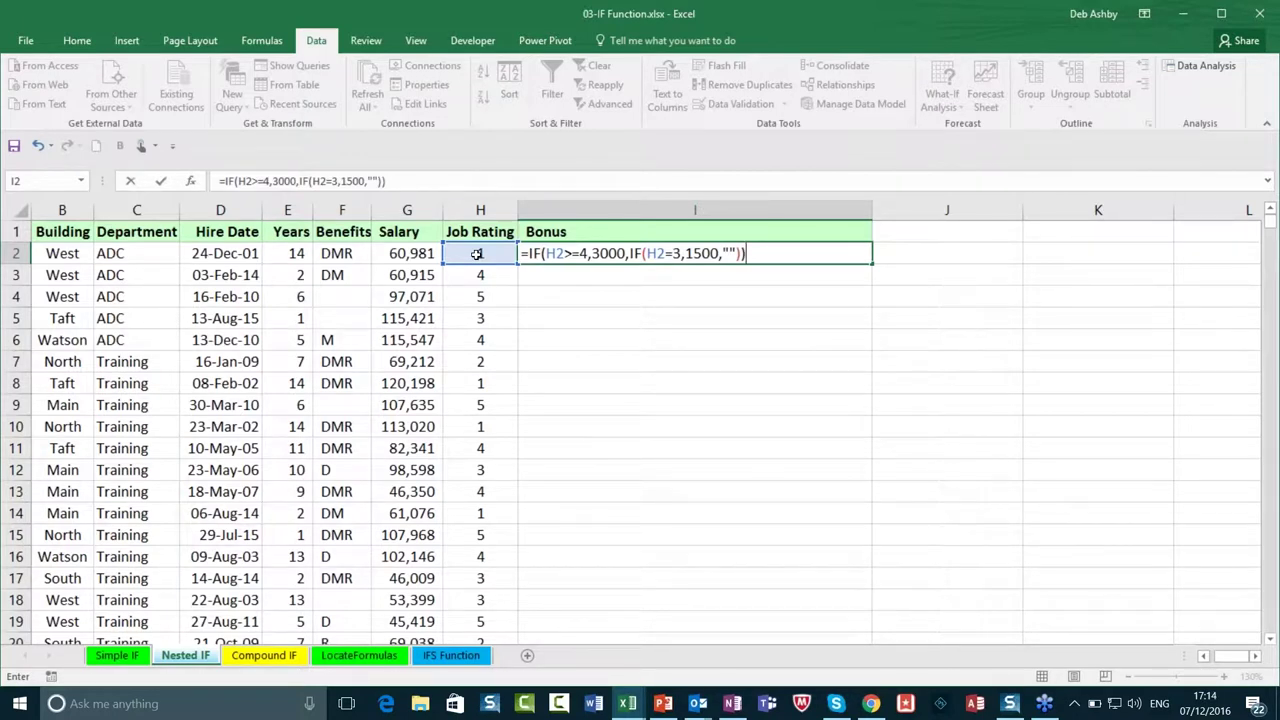
{"action": "key", "text": "Return"}
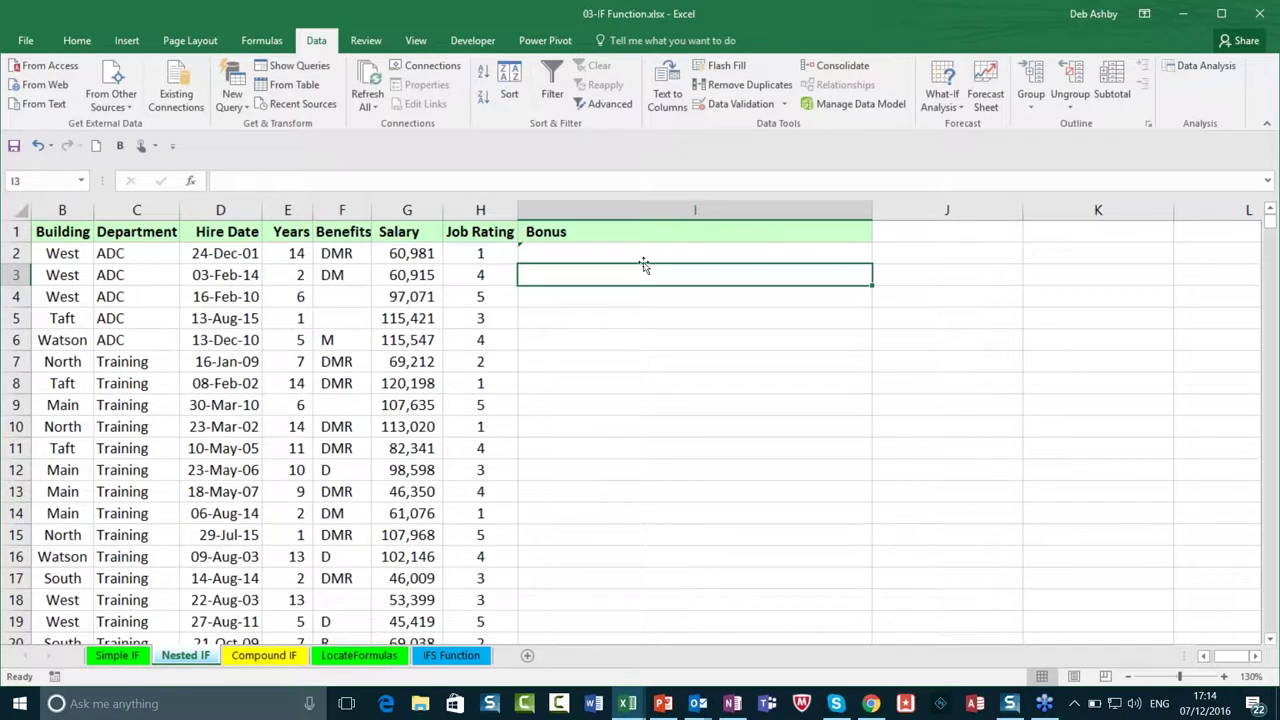
Fill the nested formula down from I2 and spot-check ratings and bonuses in rows 3–8
{"action": "left_click", "coordinate": [654, 257]}
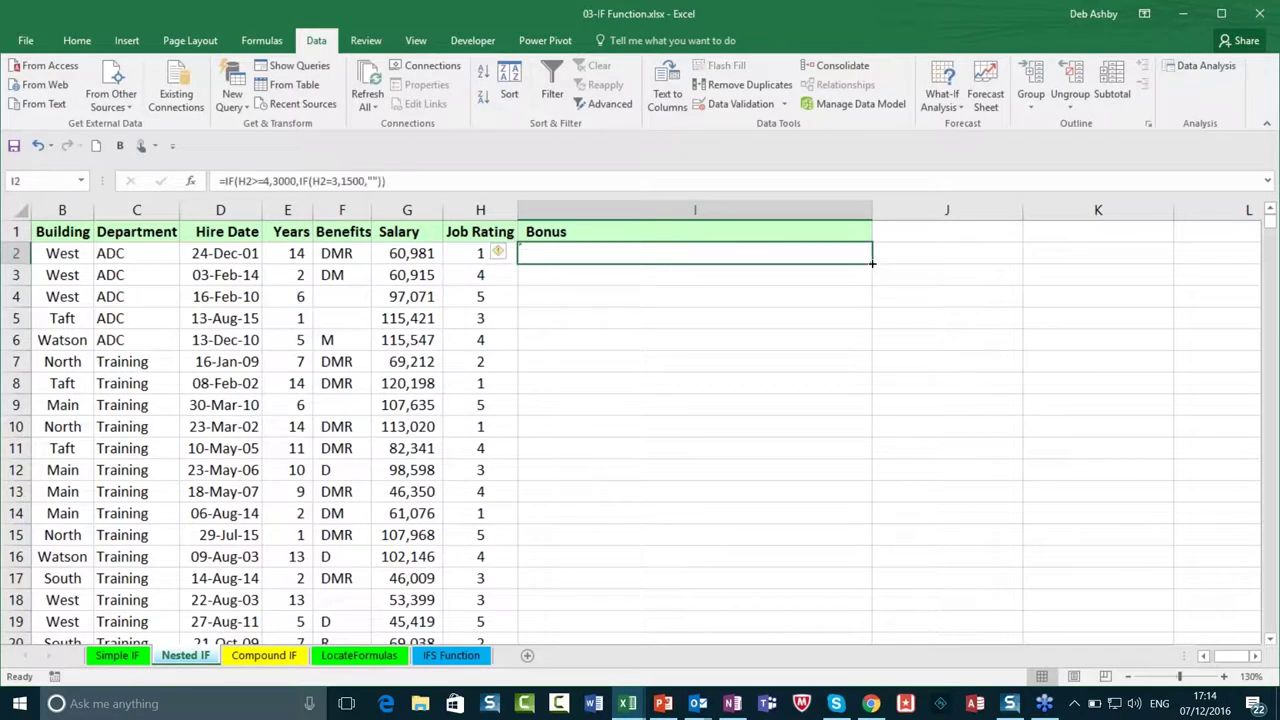
{"action": "double_click", "coordinate": [872, 265]}
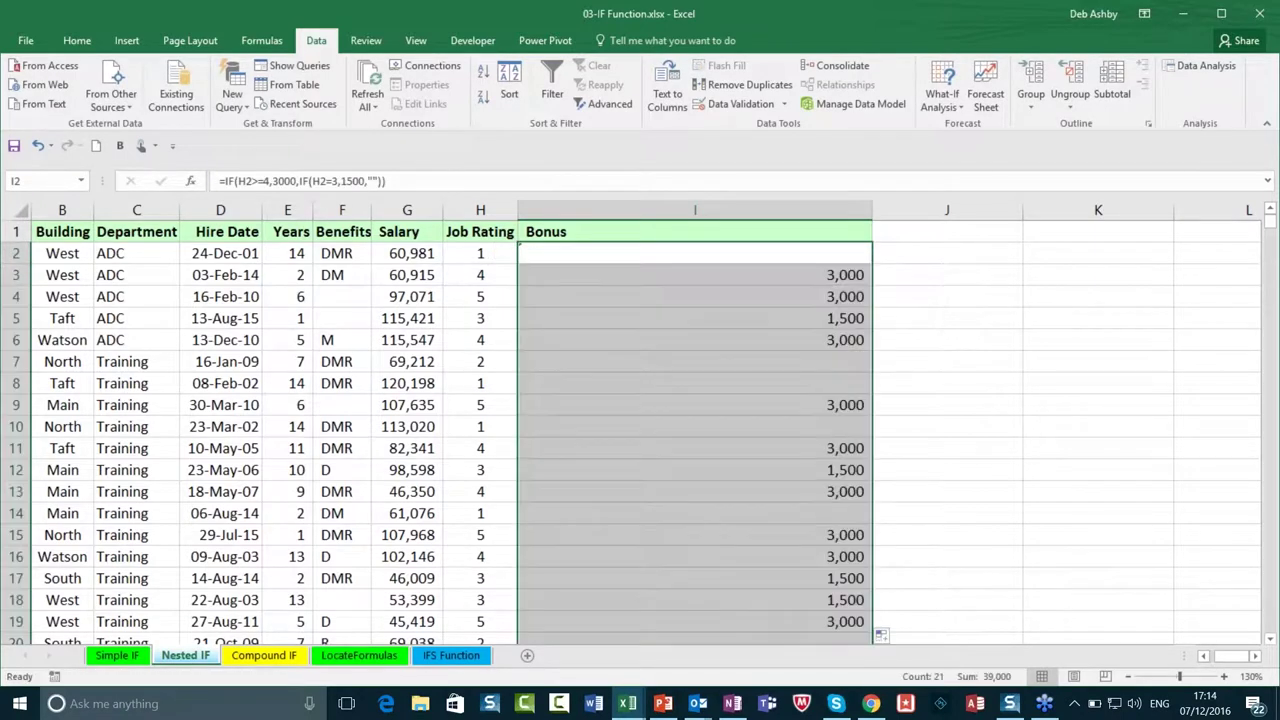
{"action": "left_click", "coordinate": [830, 278]}
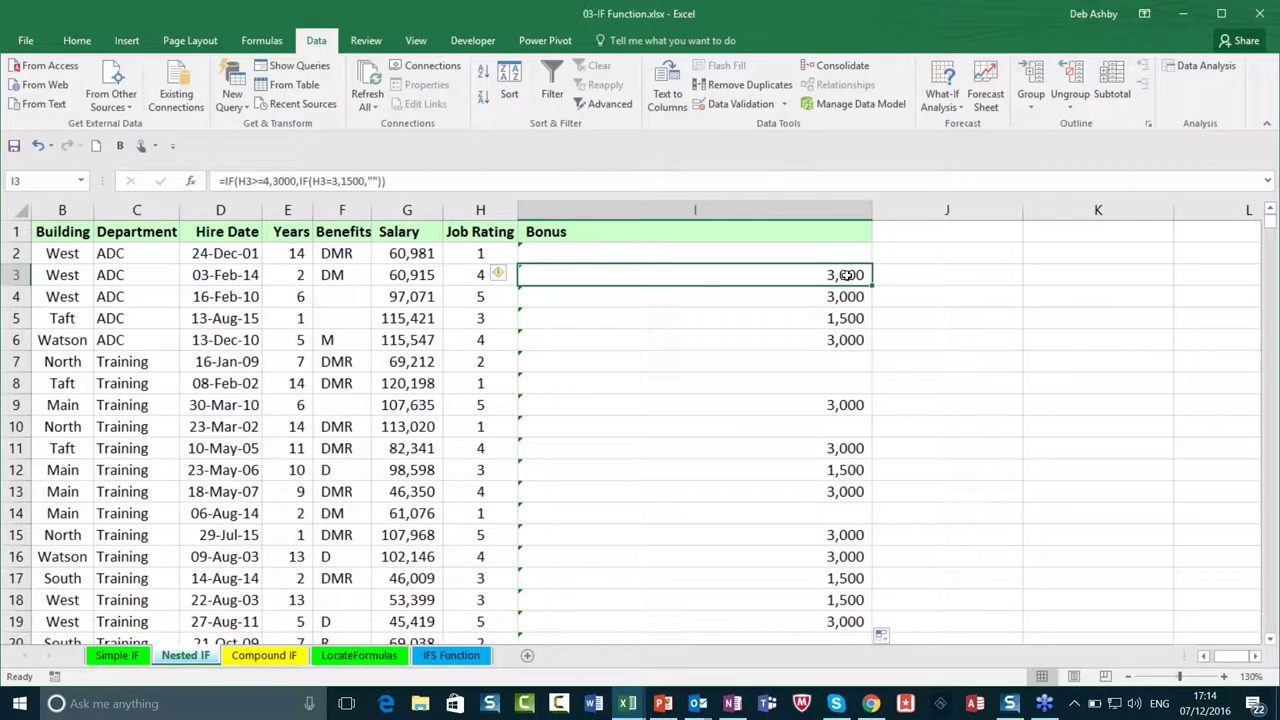
{"action": "left_click", "coordinate": [460, 276]}
{"action": "left_click", "coordinate": [466, 295]}
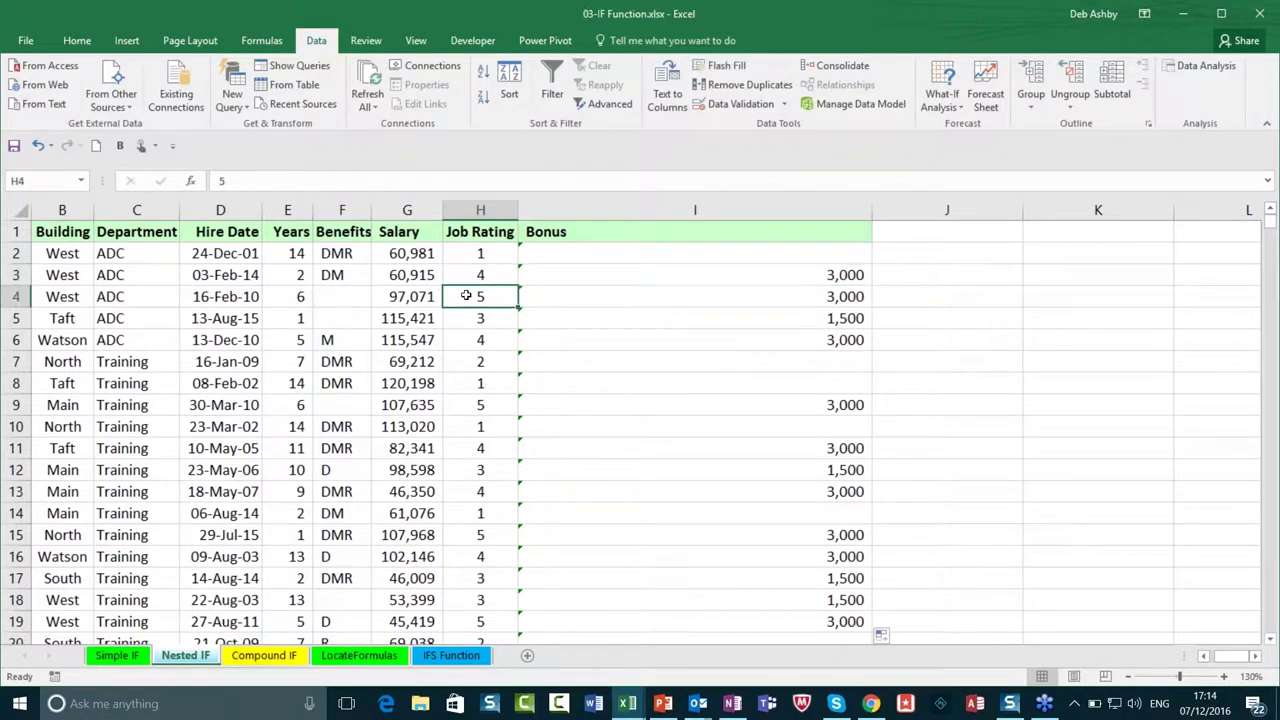
{"action": "left_click", "coordinate": [778, 320]}
{"action": "left_click", "coordinate": [466, 320]}
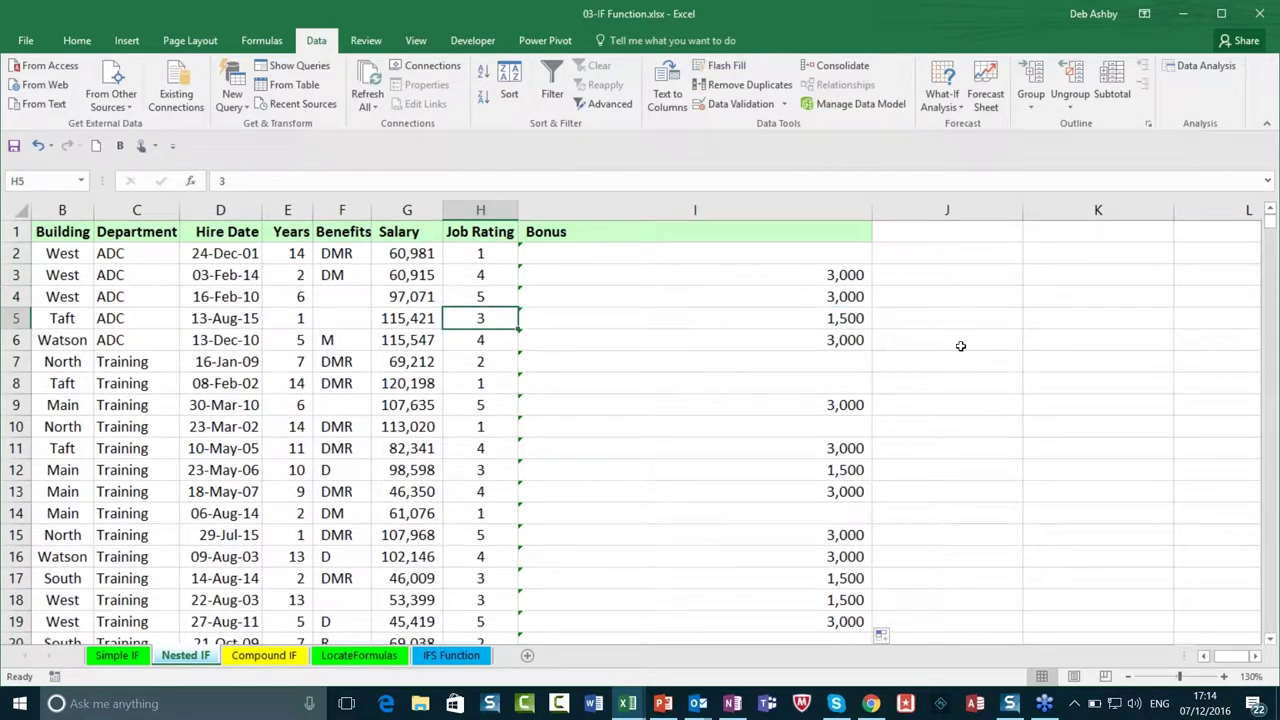
{"action": "left_click", "coordinate": [836, 362]}
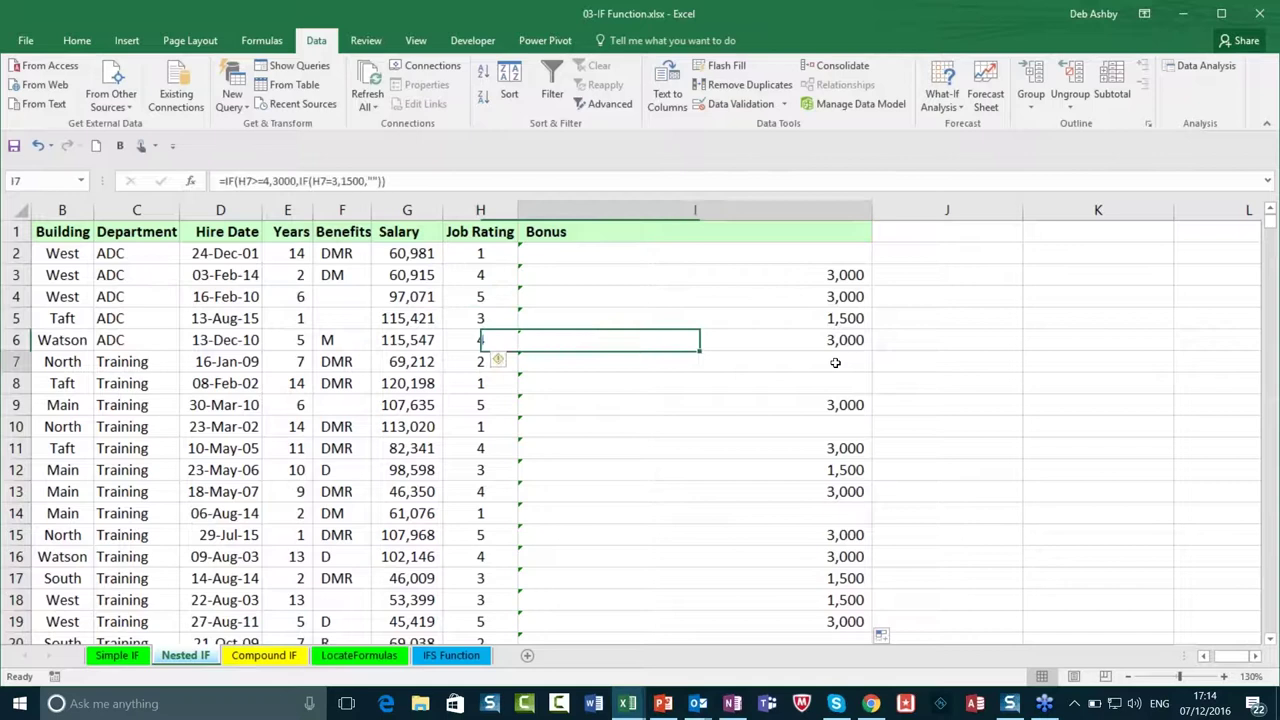
{"action": "left_click", "coordinate": [746, 383]}
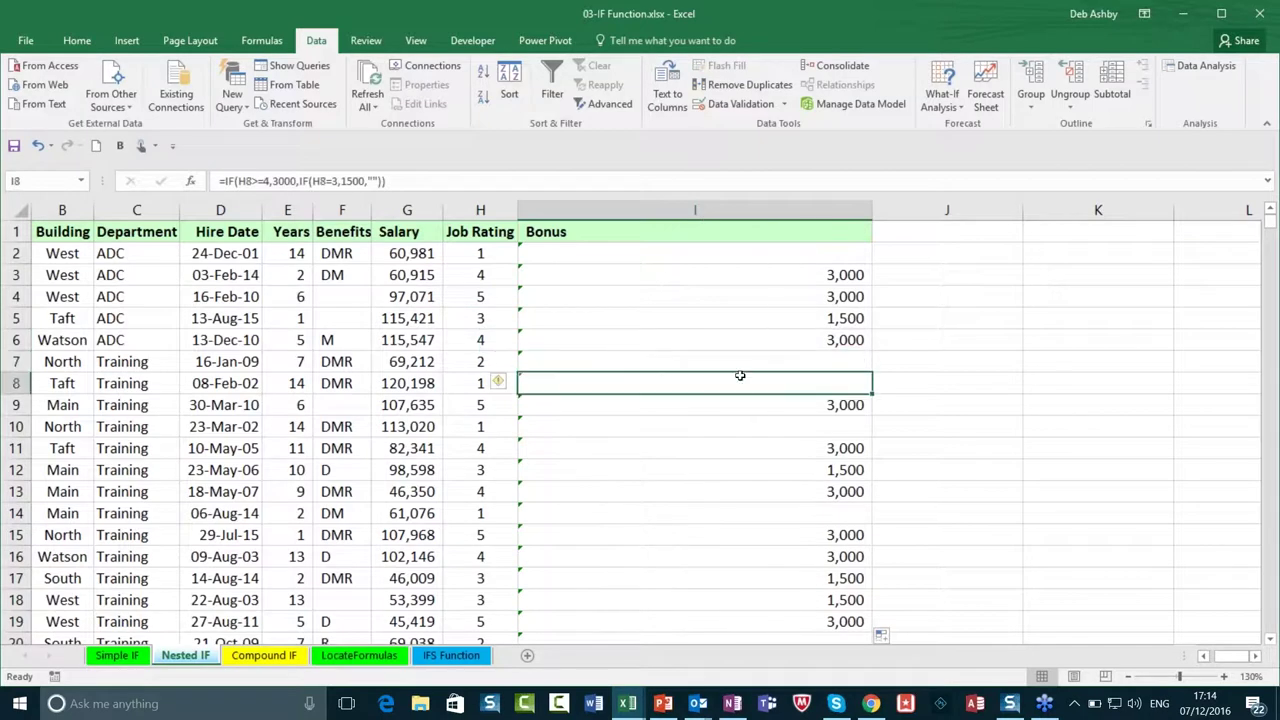
{"action": "left_click", "coordinate": [690, 255]}
Put "No Bonus" inside the empty quotes of I2's formula
{"action": "key", "text": "ctrl+z"}
{"action": "key", "text": "F2"}
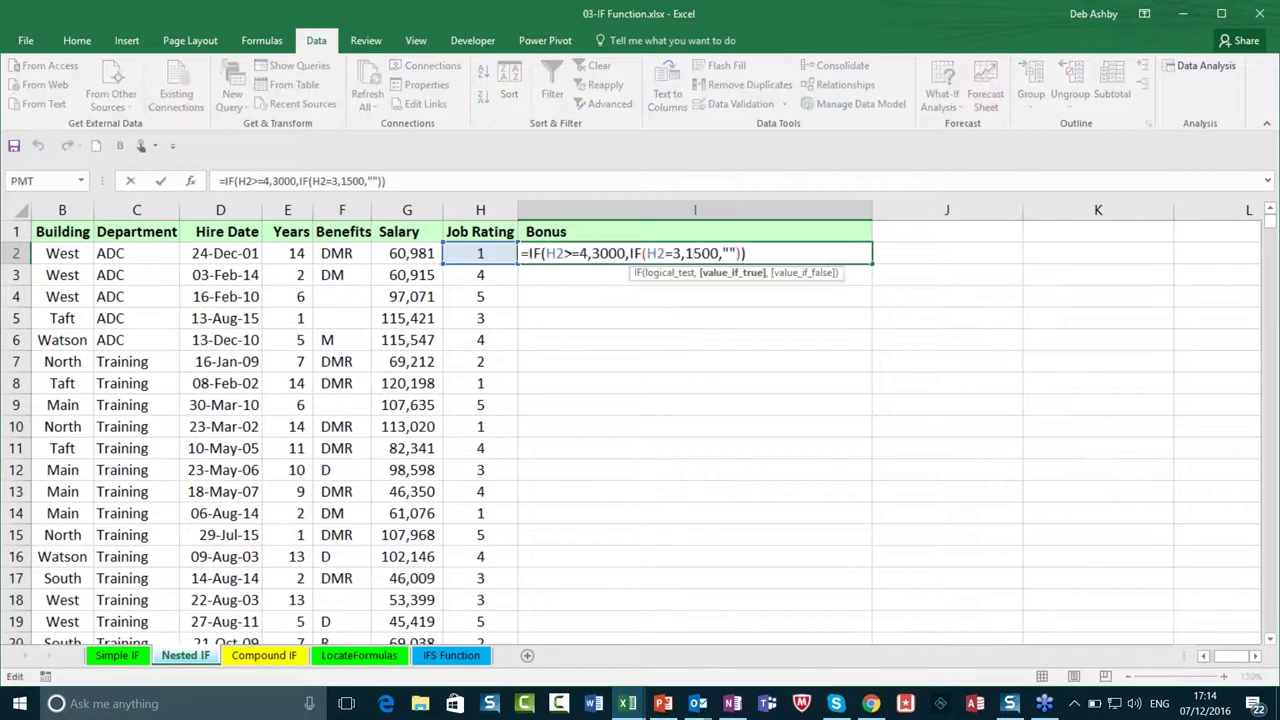
{"action": "left_click", "coordinate": [728, 253]}
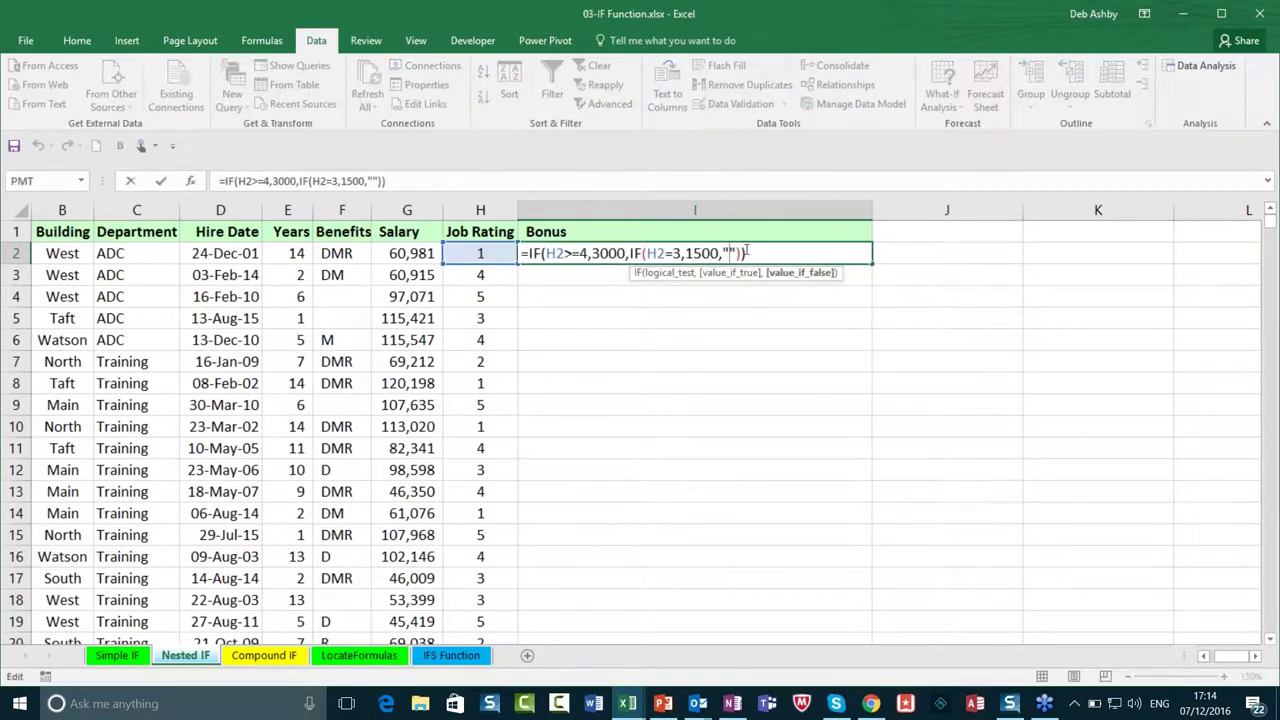
{"action": "type", "text": "p"}
{"action": "key", "text": "BackSpace"}
{"action": "type", "text": "No Bon"}
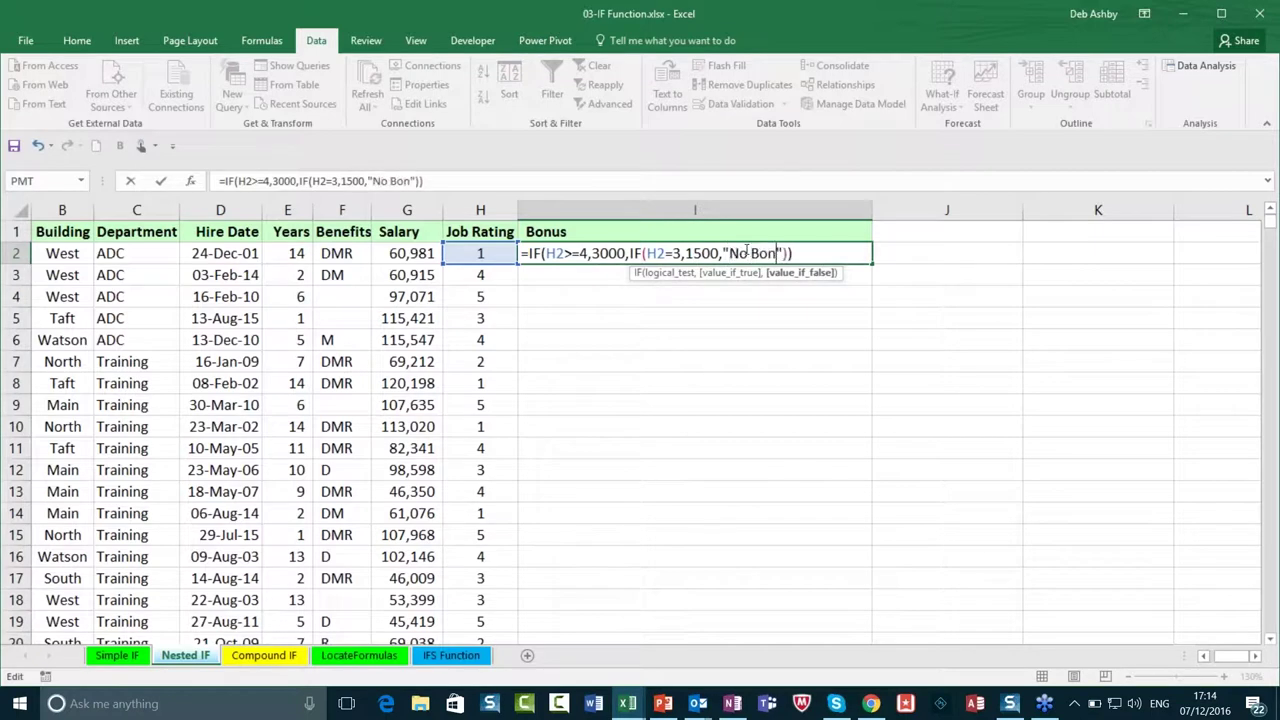
{"action": "type", "text": "us"}
Insert a third test IF(H2=2,99, before "No Bonus" and try to enter it
{"action": "type", "text": "IF"}
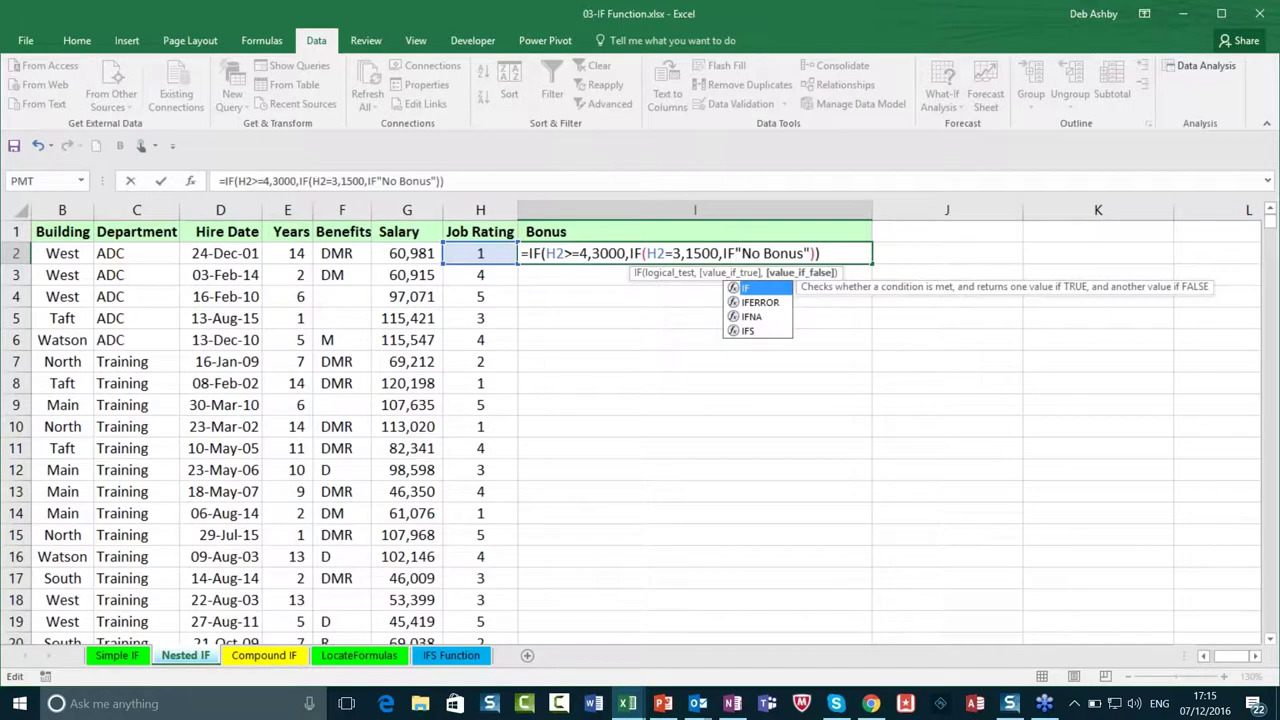
{"action": "type", "text": "("}
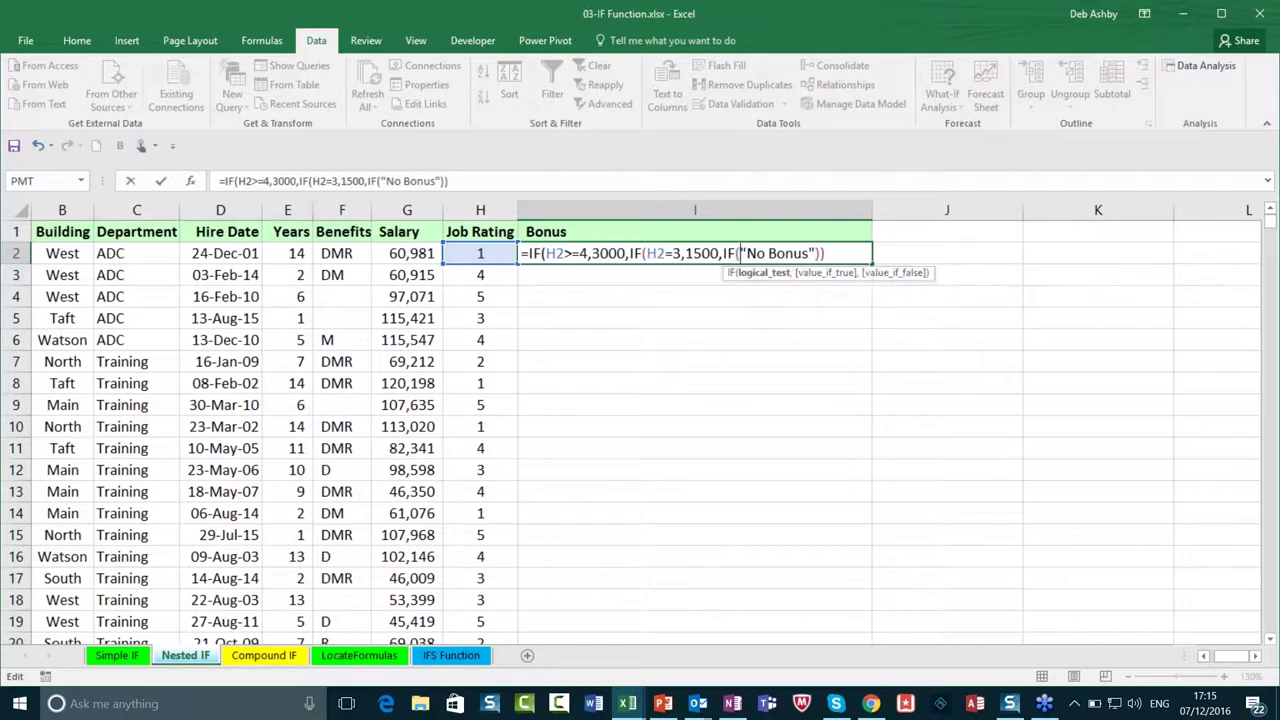
{"action": "left_click", "coordinate": [481, 253]}
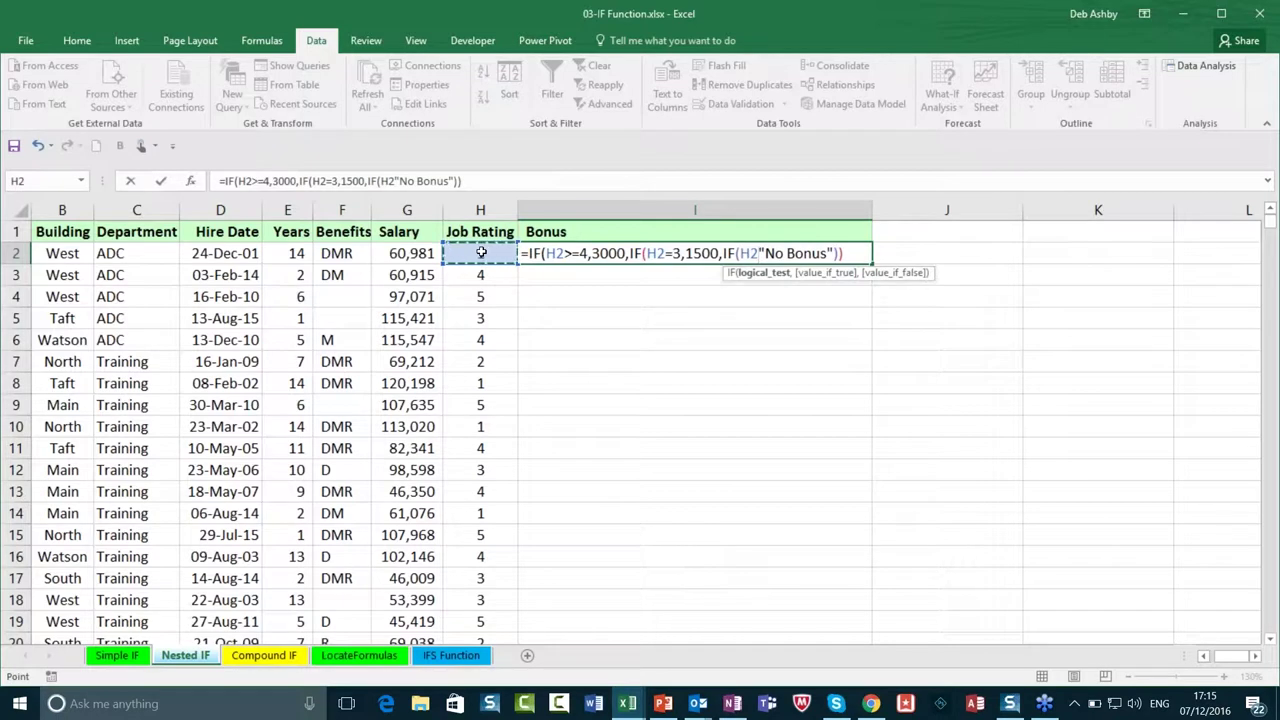
{"action": "type", "text": "=2"}
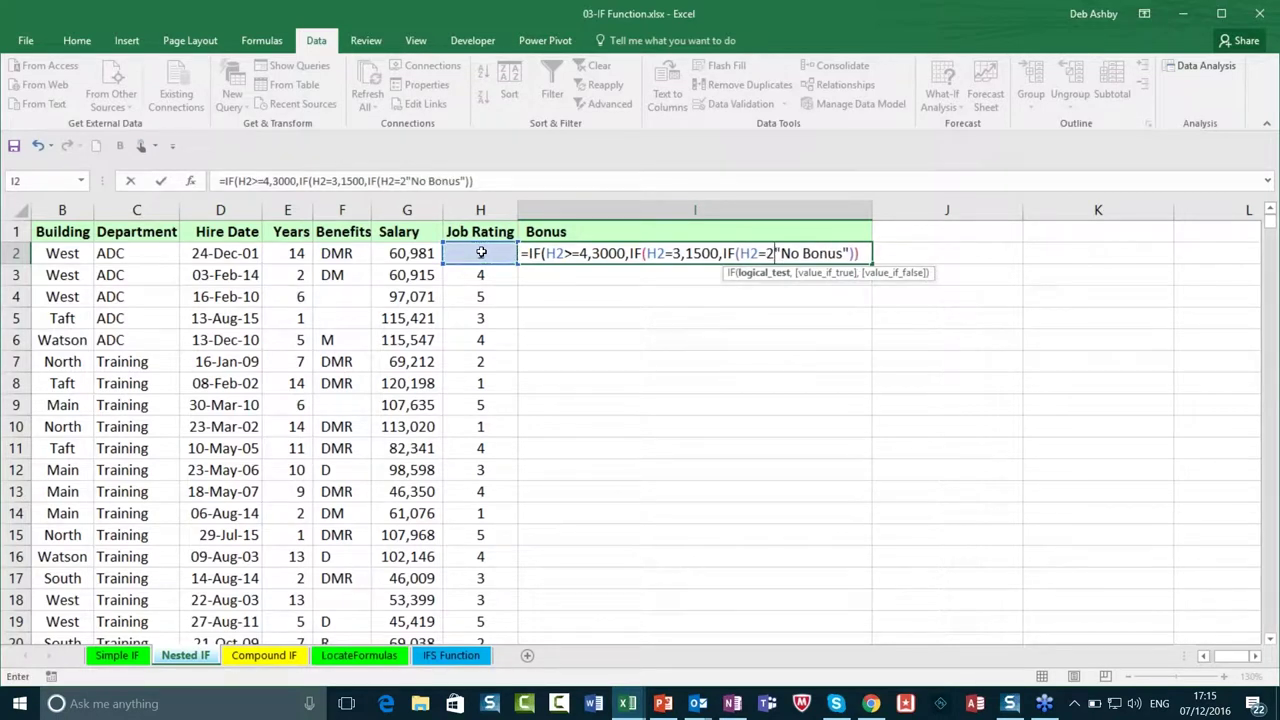
{"action": "type", "text": ",99"}
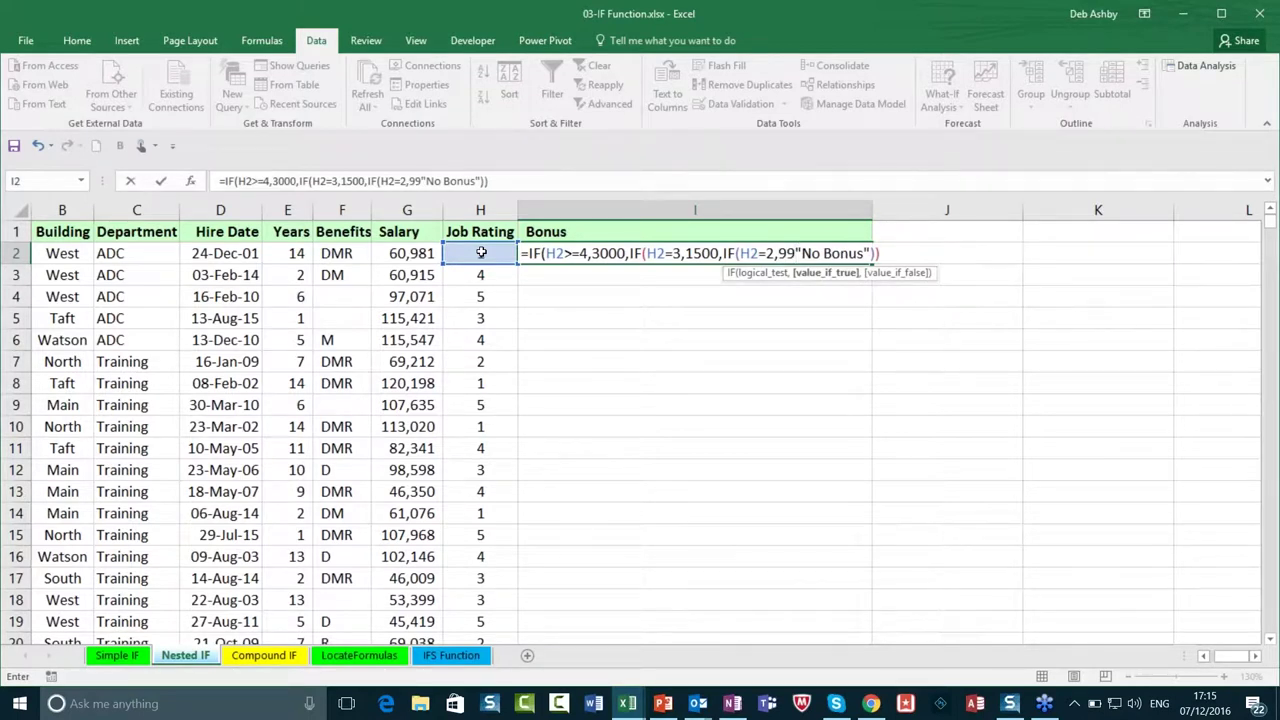
{"action": "type", "text": ","}
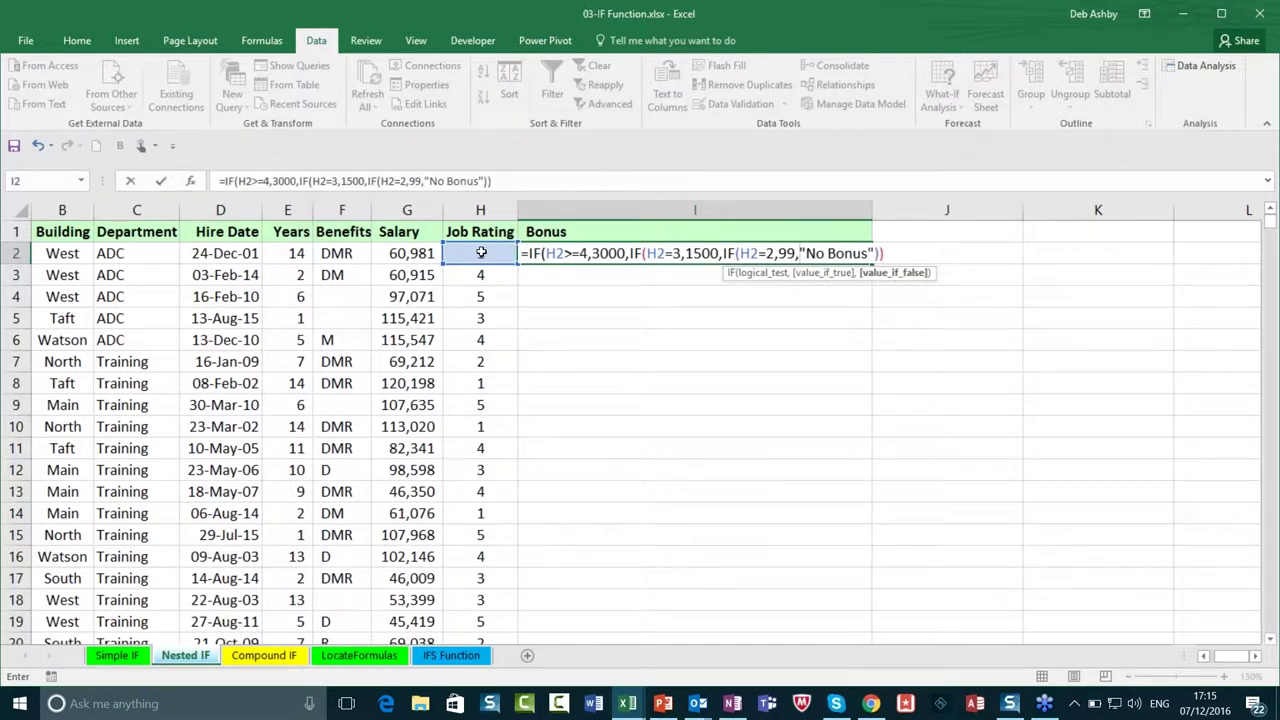
{"action": "key", "text": "Return"}
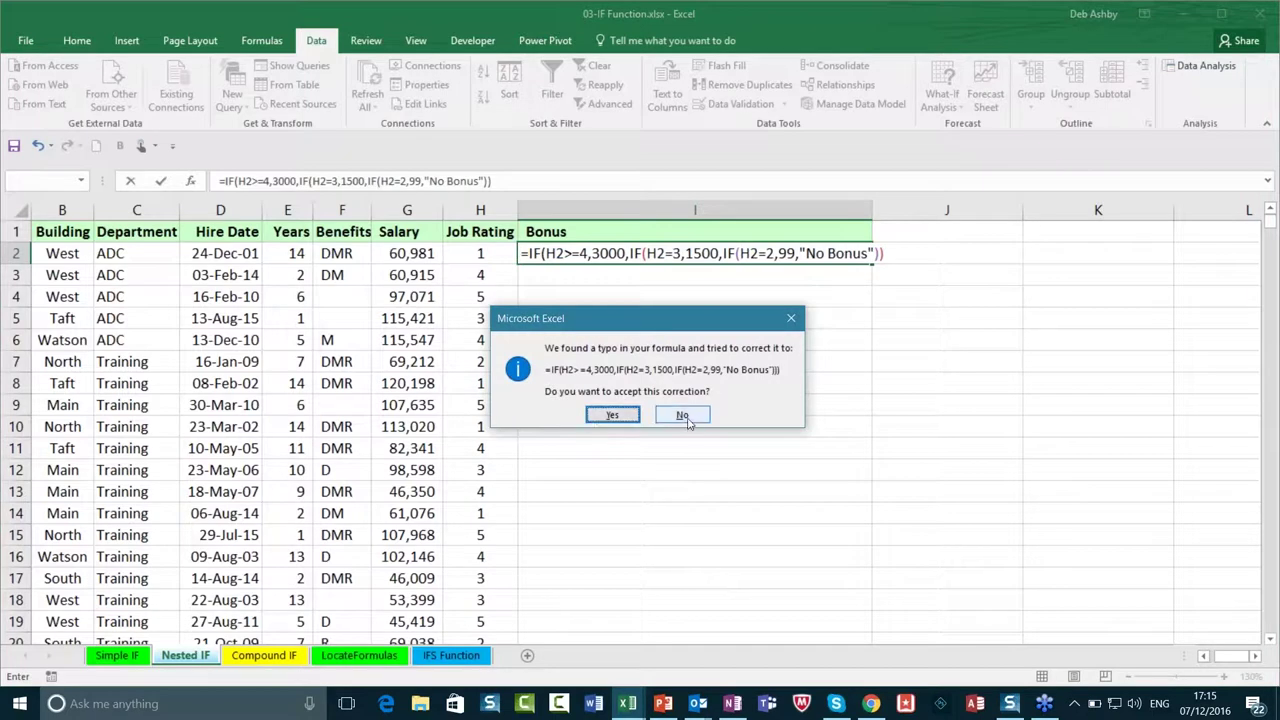
Decline the suggested correction, add the closing parentheses, and commit the three-level formula
{"action": "left_click_drag", "start_coordinate": [636, 318], "coordinate": [607, 307]}
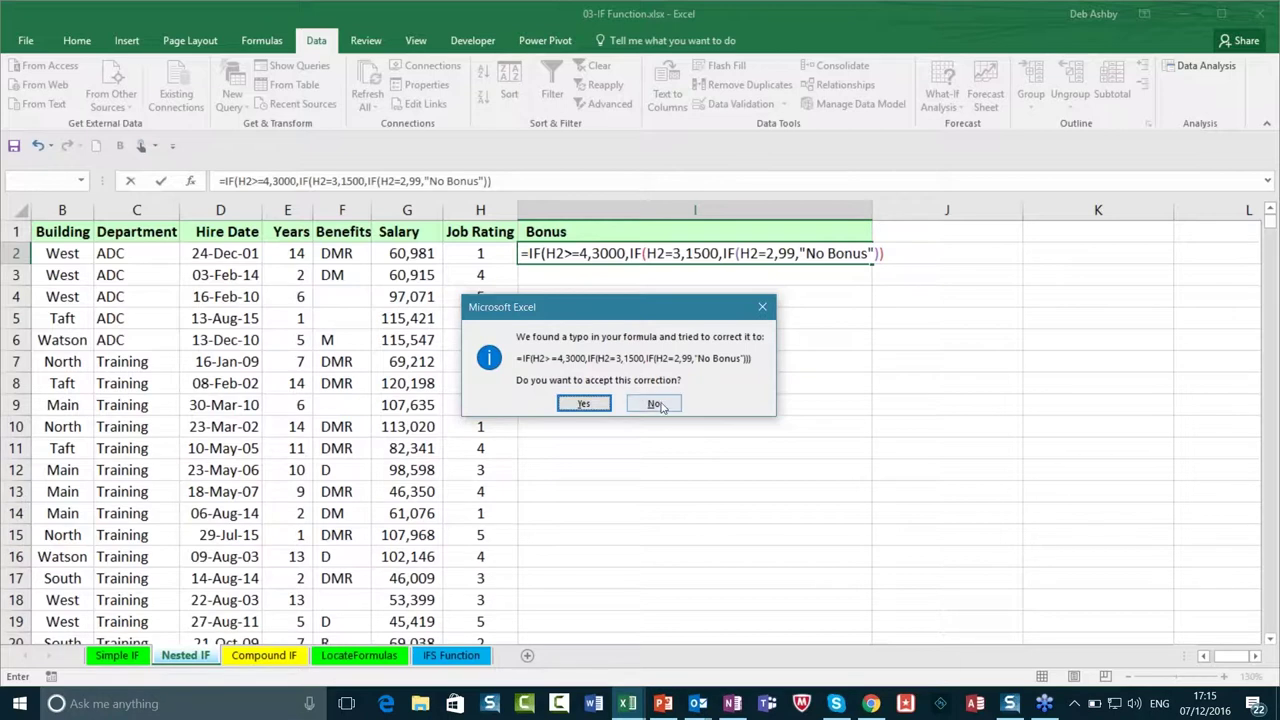
{"action": "left_click", "coordinate": [759, 307]}
{"action": "key", "text": "Return"}
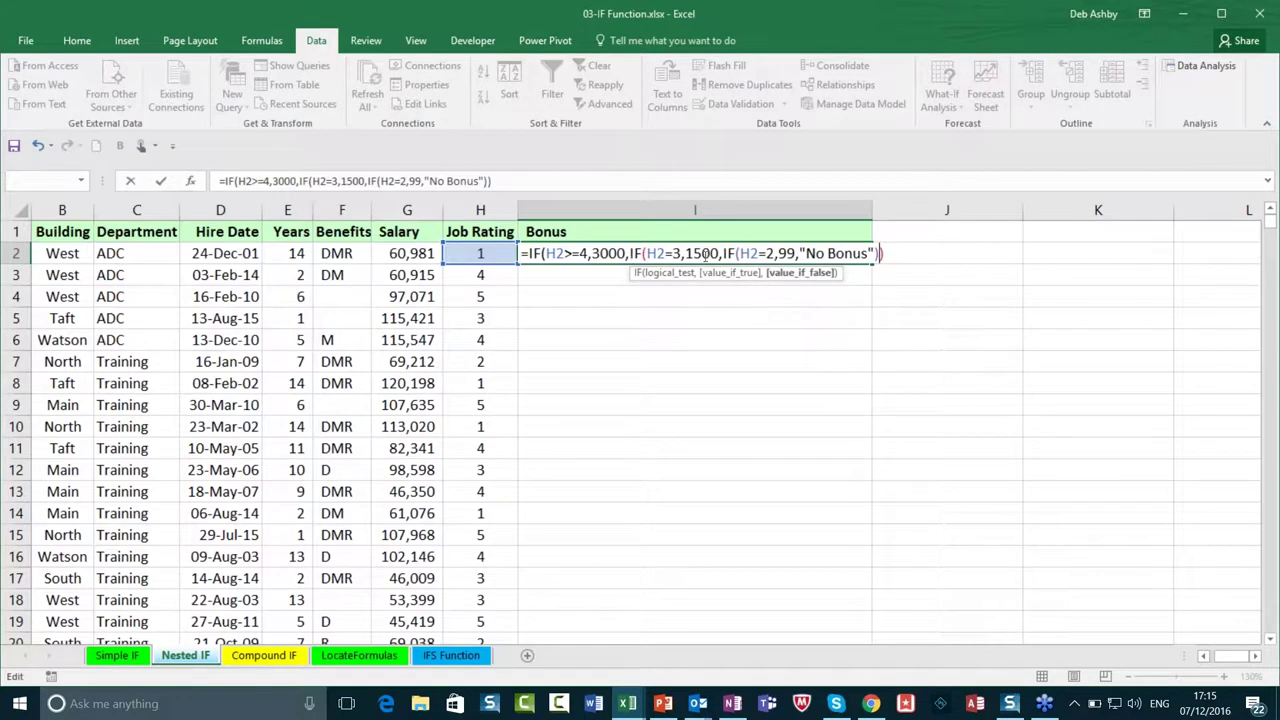
{"action": "type", "text": ")"}
{"action": "type", "text": ")"}
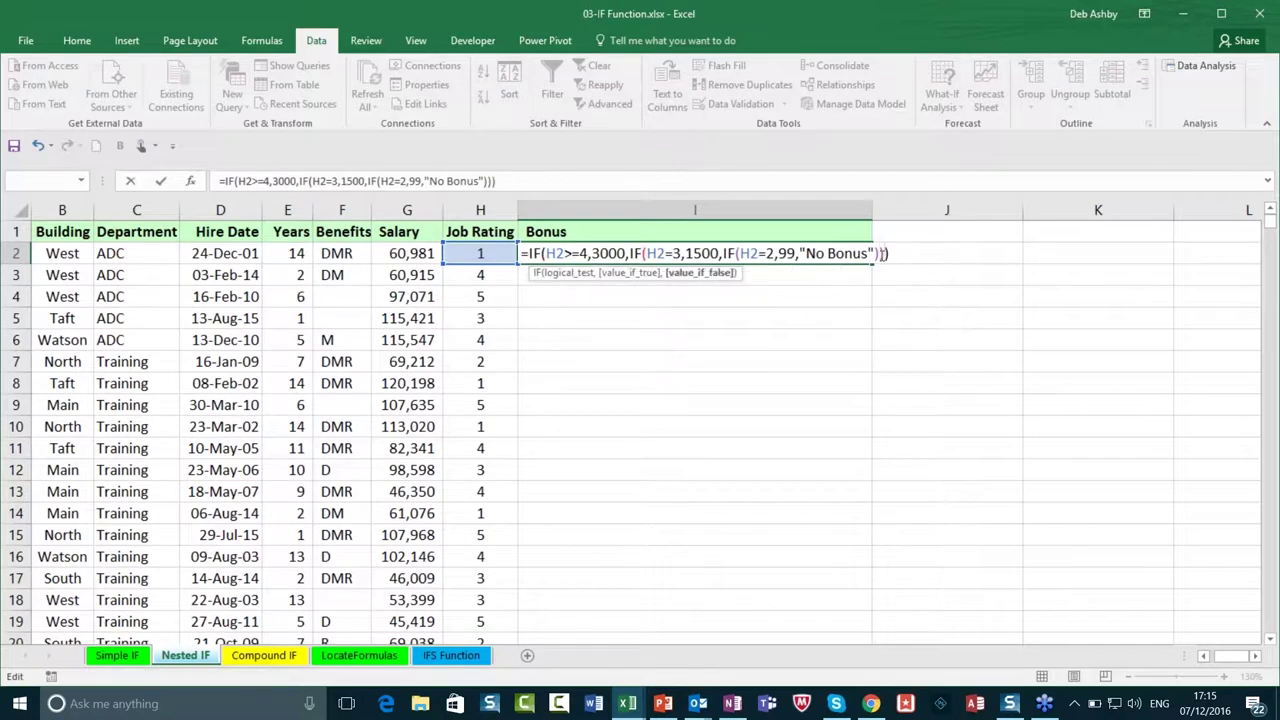
{"action": "key", "text": "Return"}
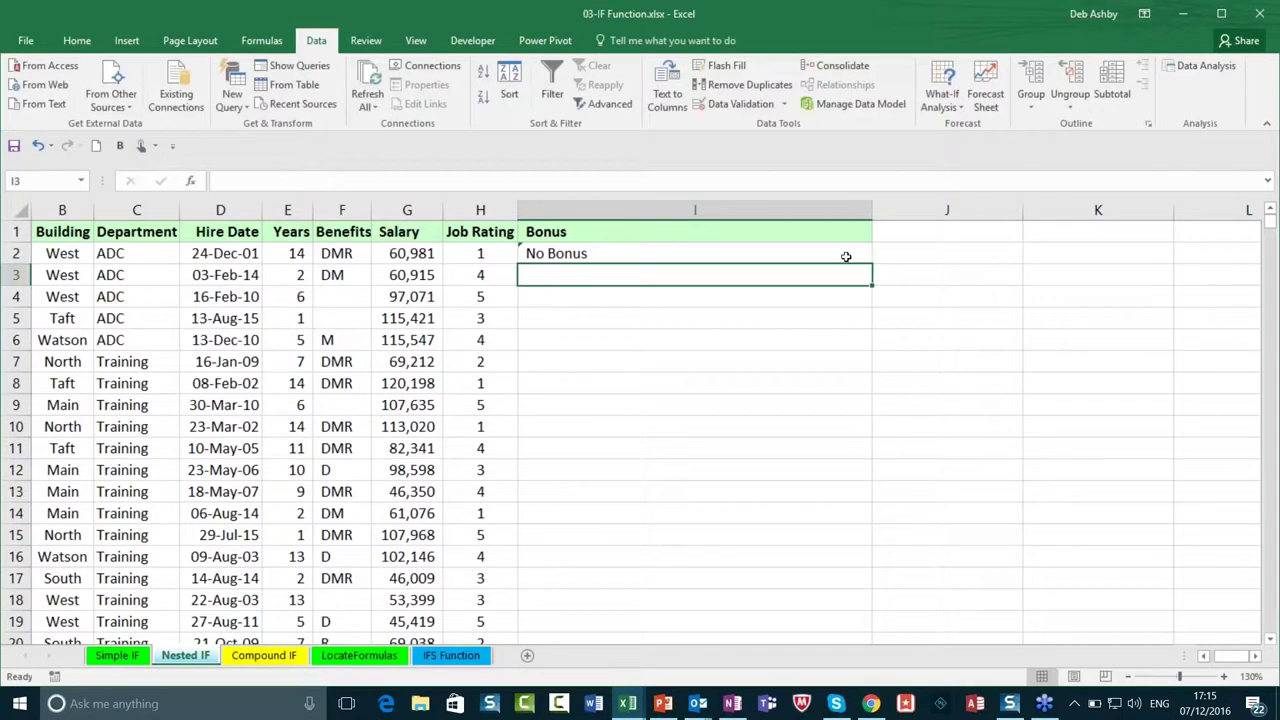
{"action": "left_click", "coordinate": [843, 254]}
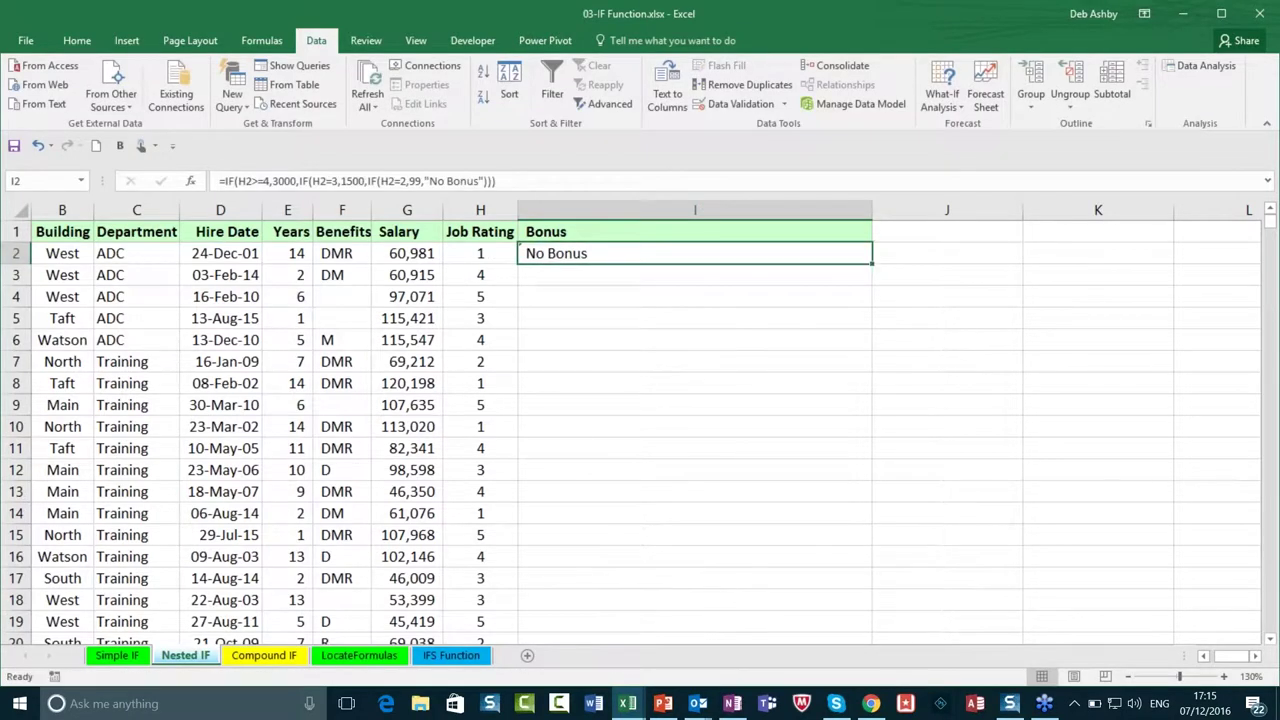
Copy the three-level formula down column I and verify row 7's 99 bonus for rating 2
{"action": "double_click", "coordinate": [871, 262]}
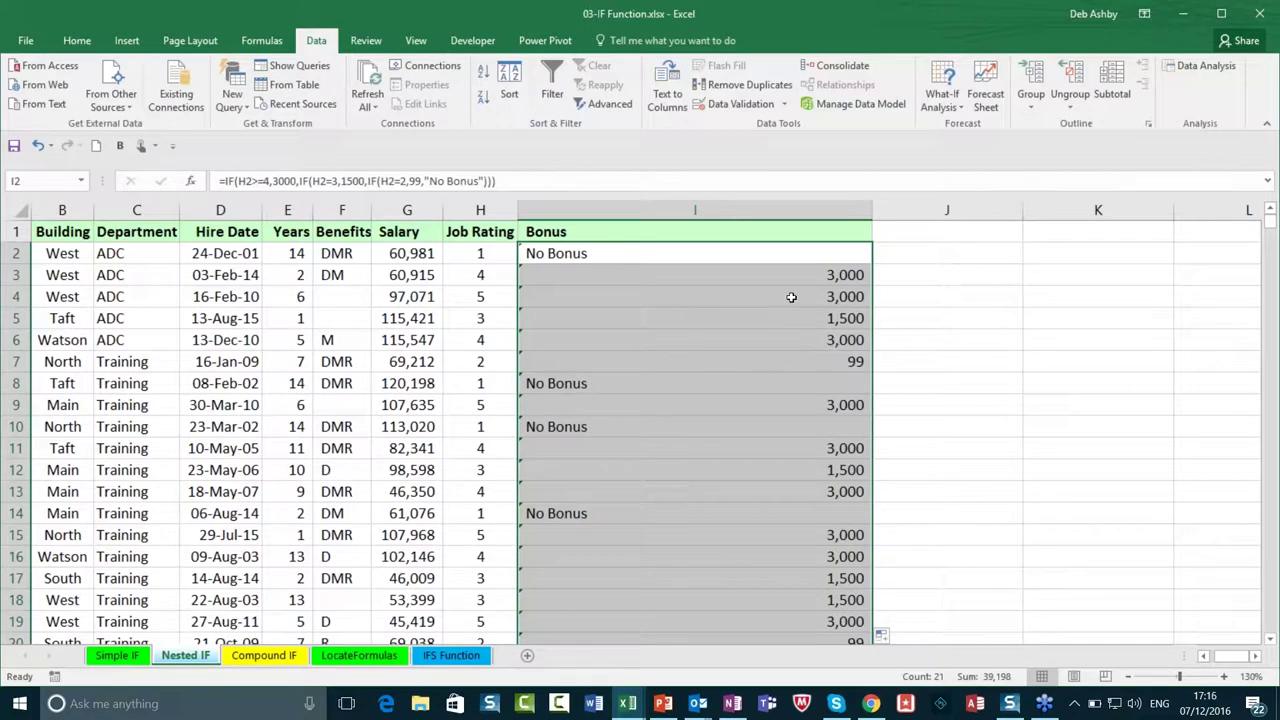
{"action": "left_click", "coordinate": [850, 362]}
{"action": "left_click", "coordinate": [476, 363]}
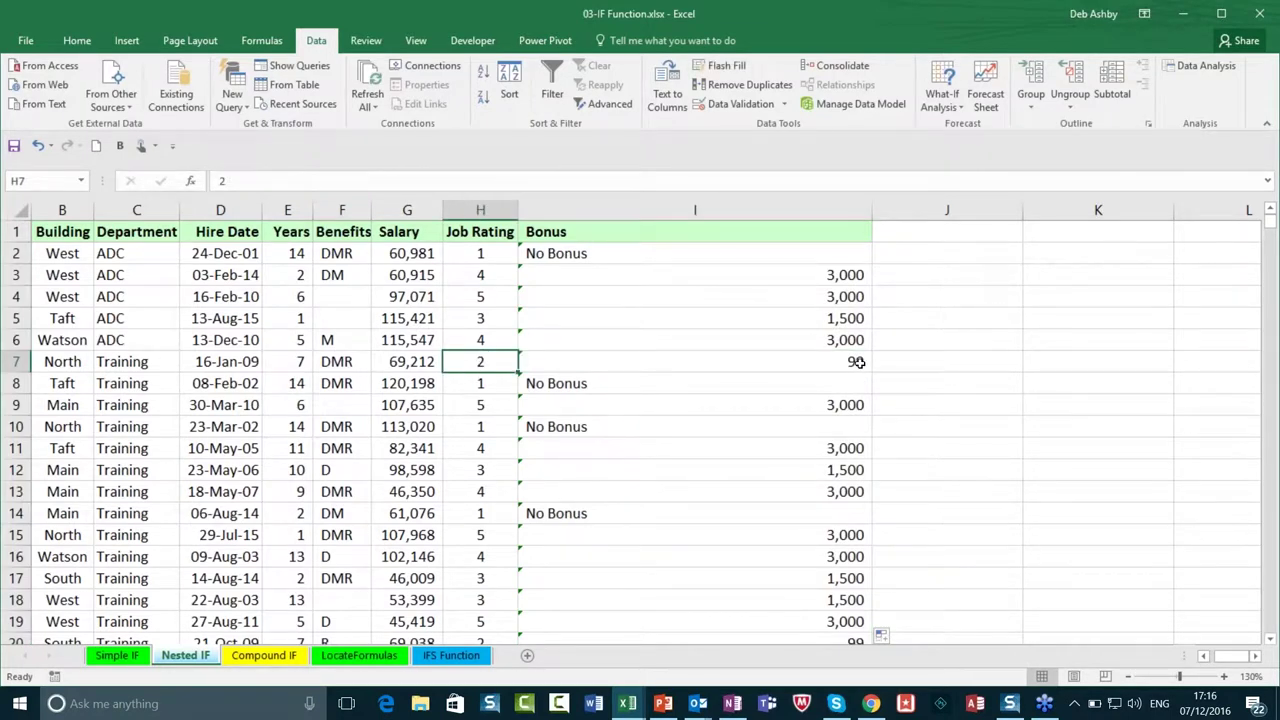
{"action": "scroll", "coordinate": [858, 362], "scroll_direction": "down", "scroll_amount": 1}
{"action": "scroll", "coordinate": [860, 363], "scroll_direction": "down", "scroll_amount": 1}
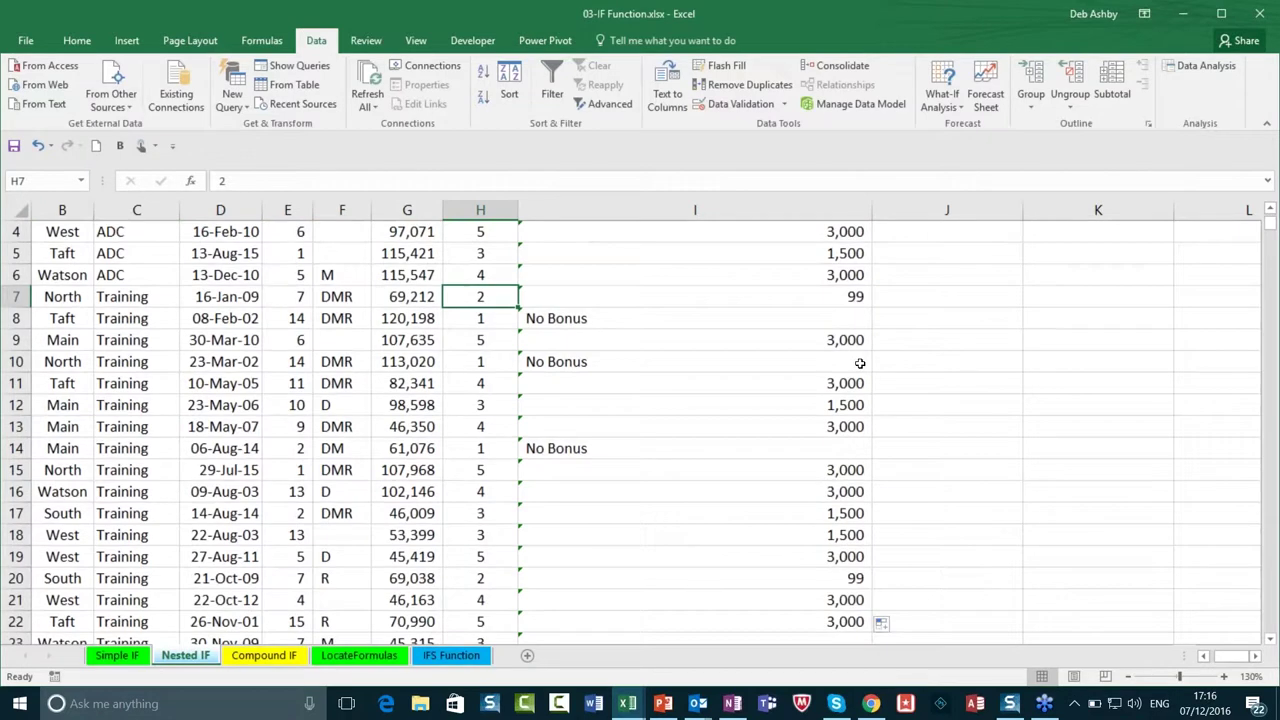
{"action": "scroll", "coordinate": [860, 363], "scroll_direction": "up", "scroll_amount": 1}
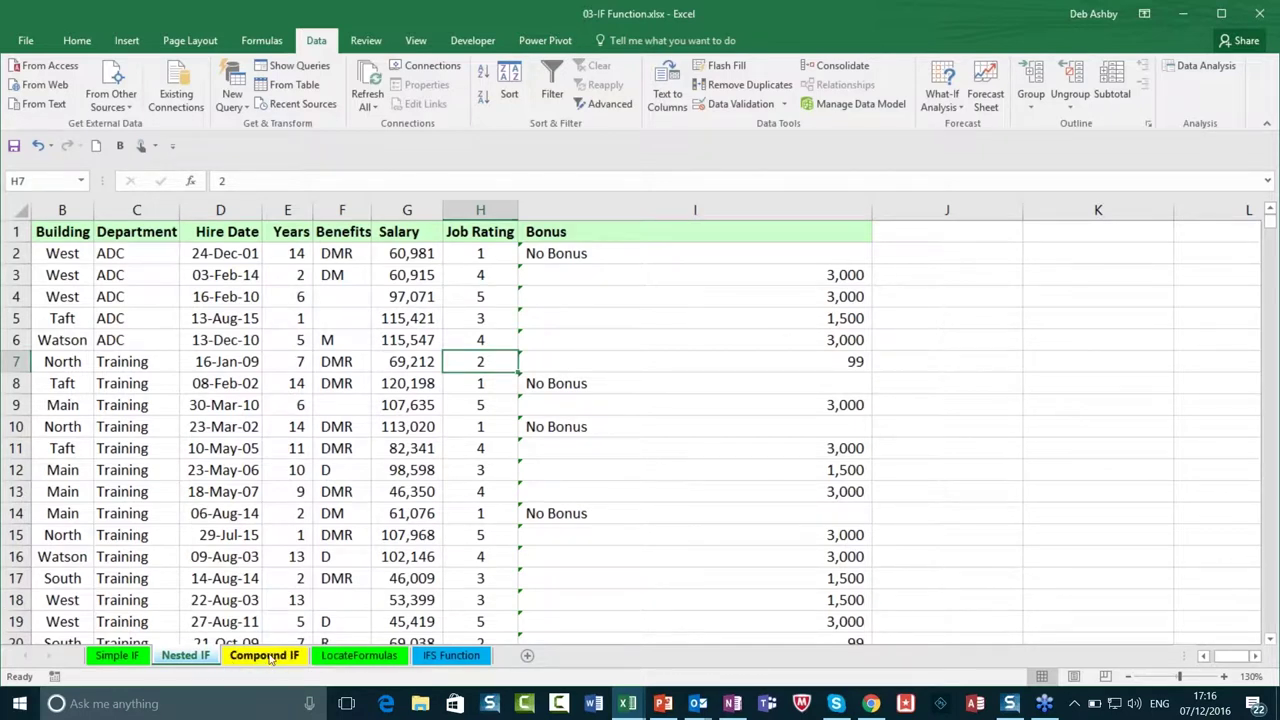
Open the Compound IF sheet and zoom out to 150% to show Employee Name through Job Rating
{"action": "left_click", "coordinate": [262, 660]}
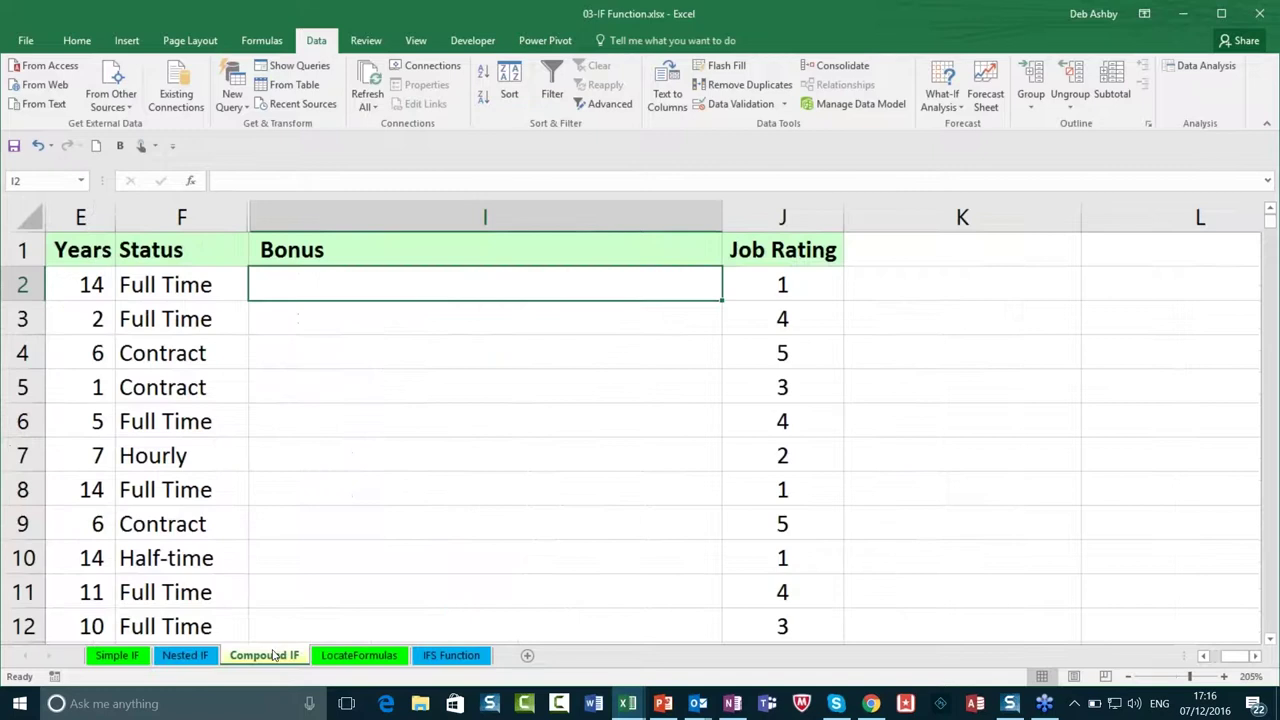
{"action": "left_click", "coordinate": [1128, 677]}
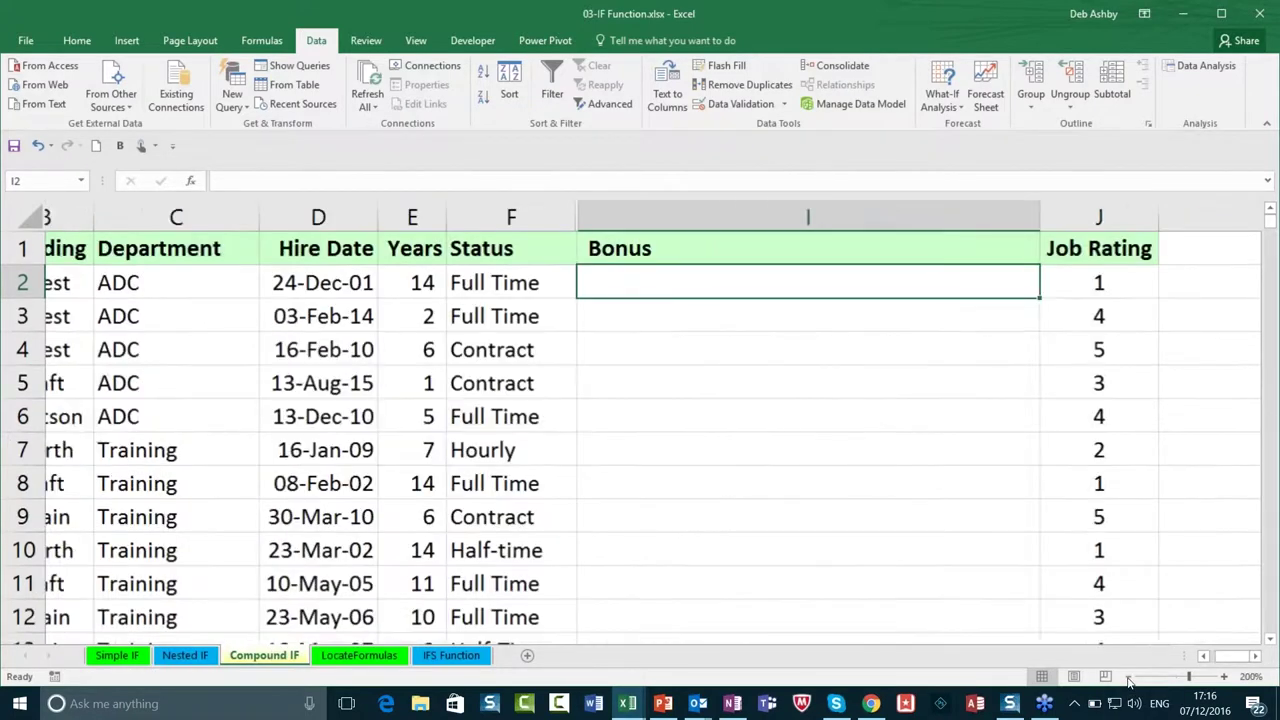
{"action": "left_click", "coordinate": [1128, 677]}
{"action": "left_click", "coordinate": [1128, 677]}
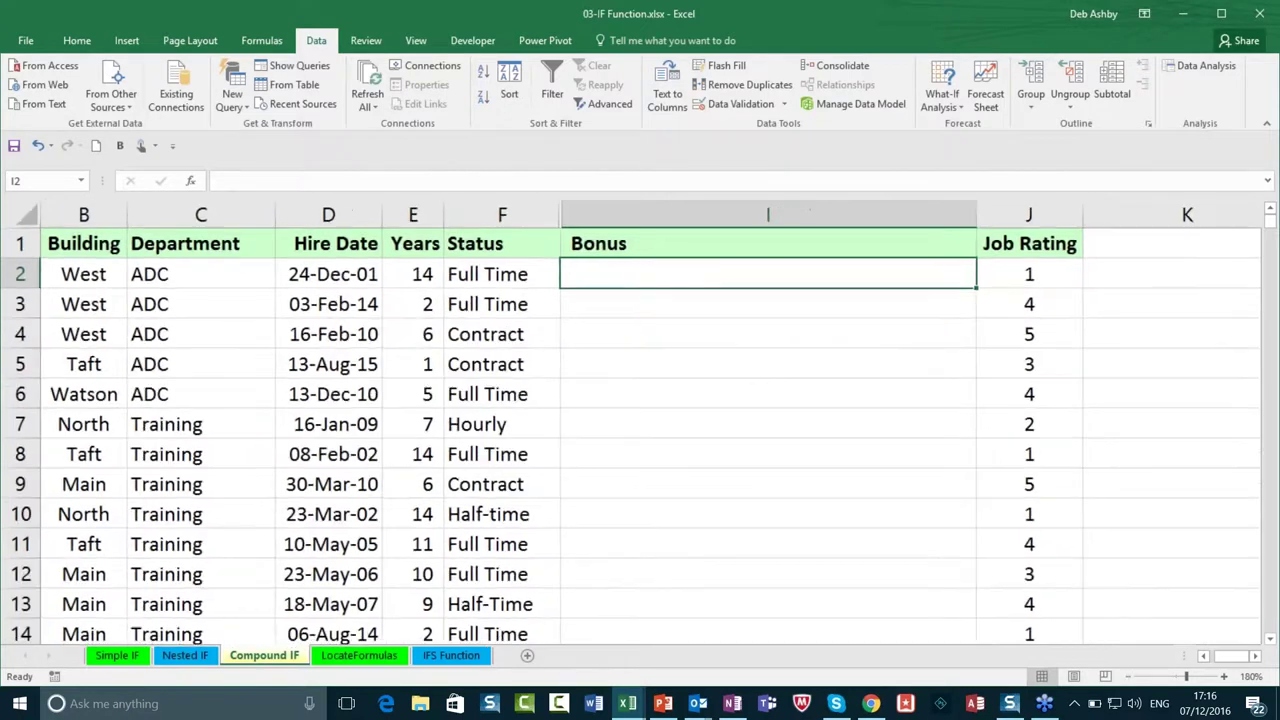
{"action": "left_click", "coordinate": [1128, 677]}
{"action": "left_click", "coordinate": [1128, 677]}
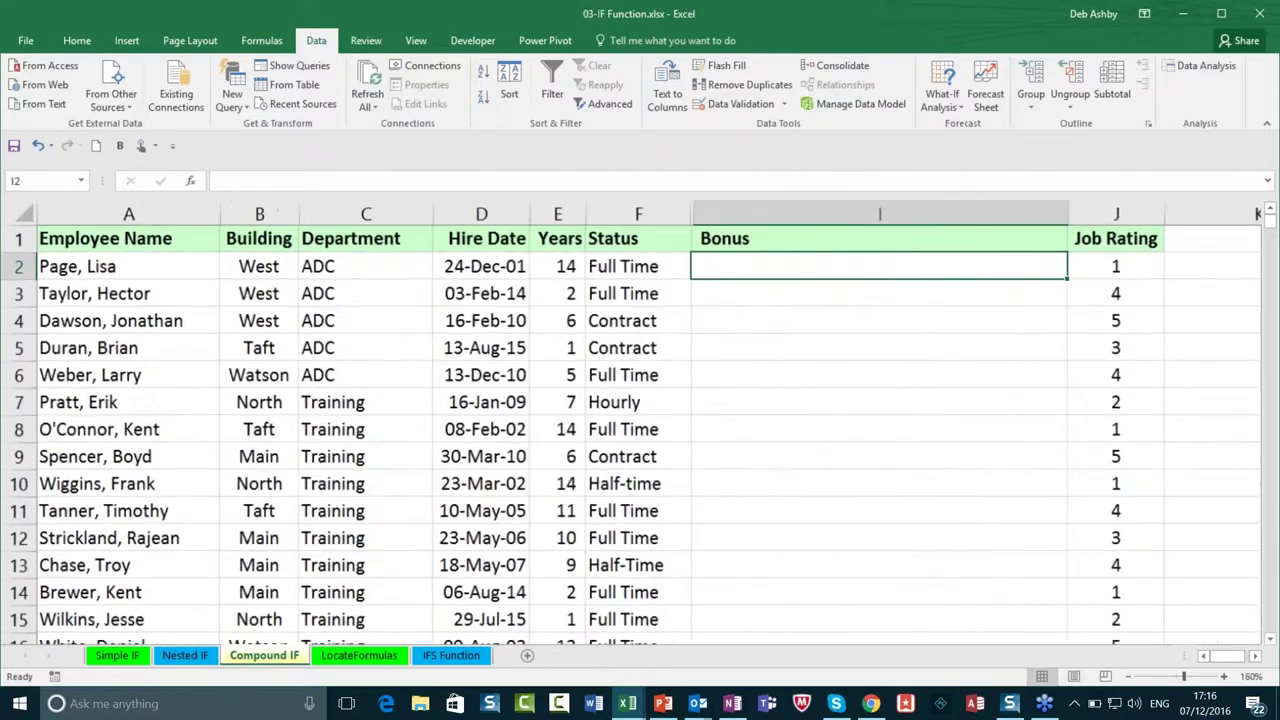
{"action": "left_click", "coordinate": [1128, 677]}
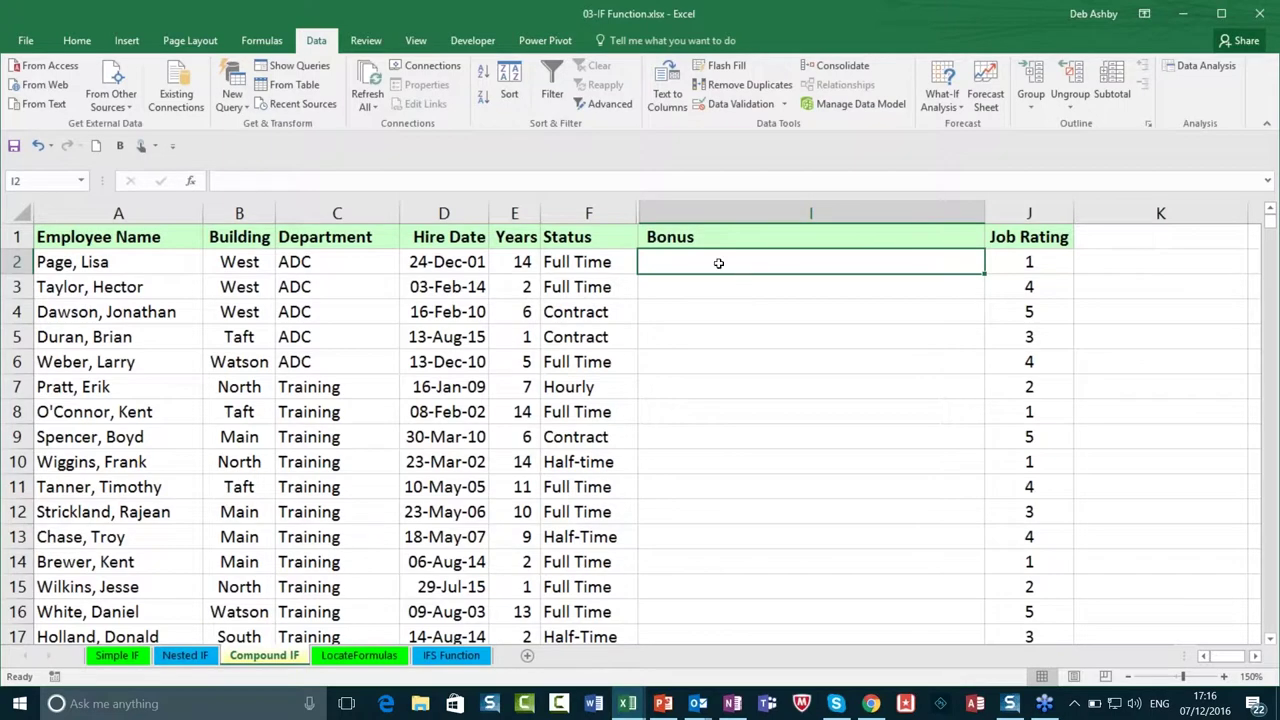
Check the Status in F2 and Job Rating in J2, then select Bonus cell I2
{"action": "left_click", "coordinate": [610, 265]}
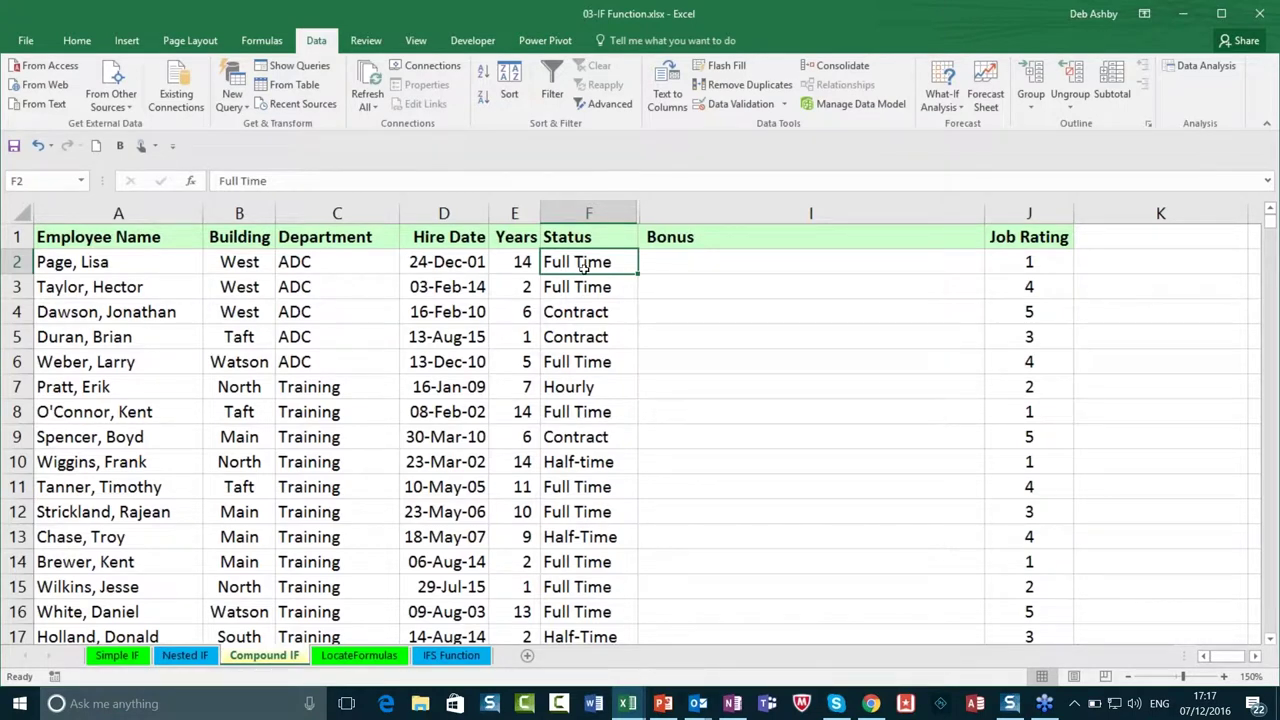
{"action": "left_click", "coordinate": [1040, 266]}
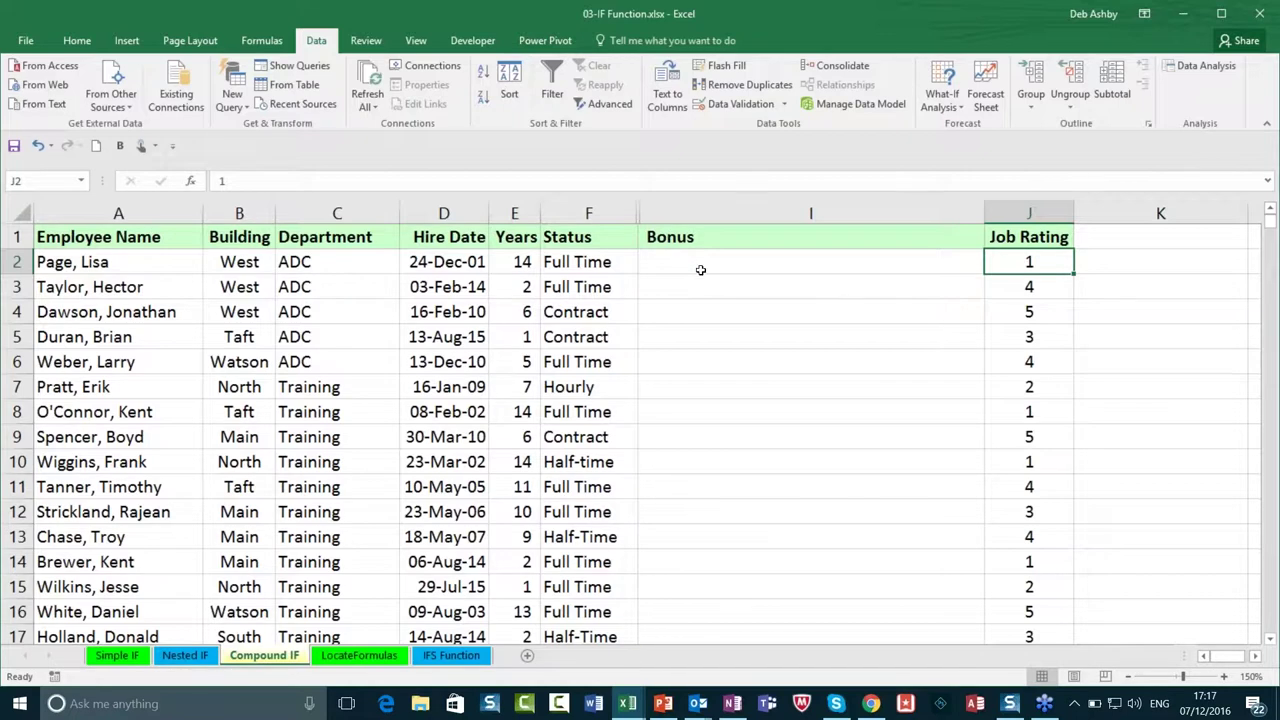
{"action": "left_click", "coordinate": [700, 271]}
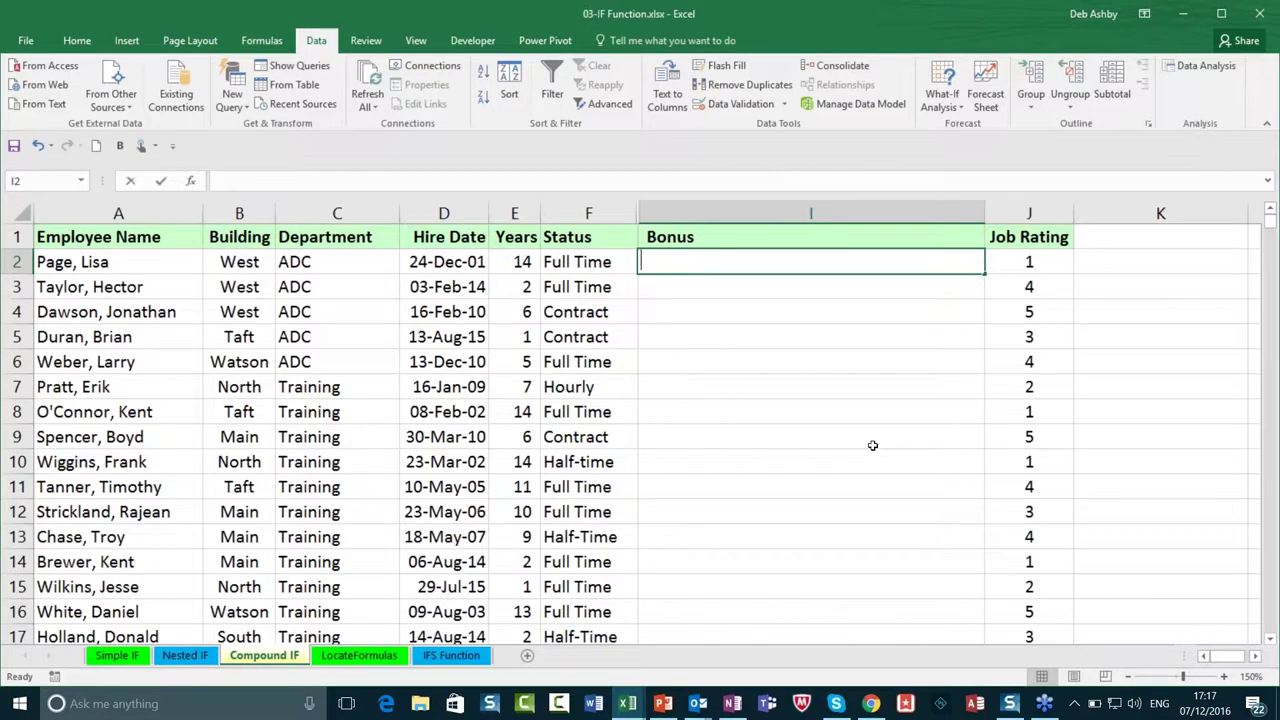
Enter =IF(AND(F2="Full Time",J2>=3),3000,"No Bonus") in I2
{"action": "type", "text": "=IF"}
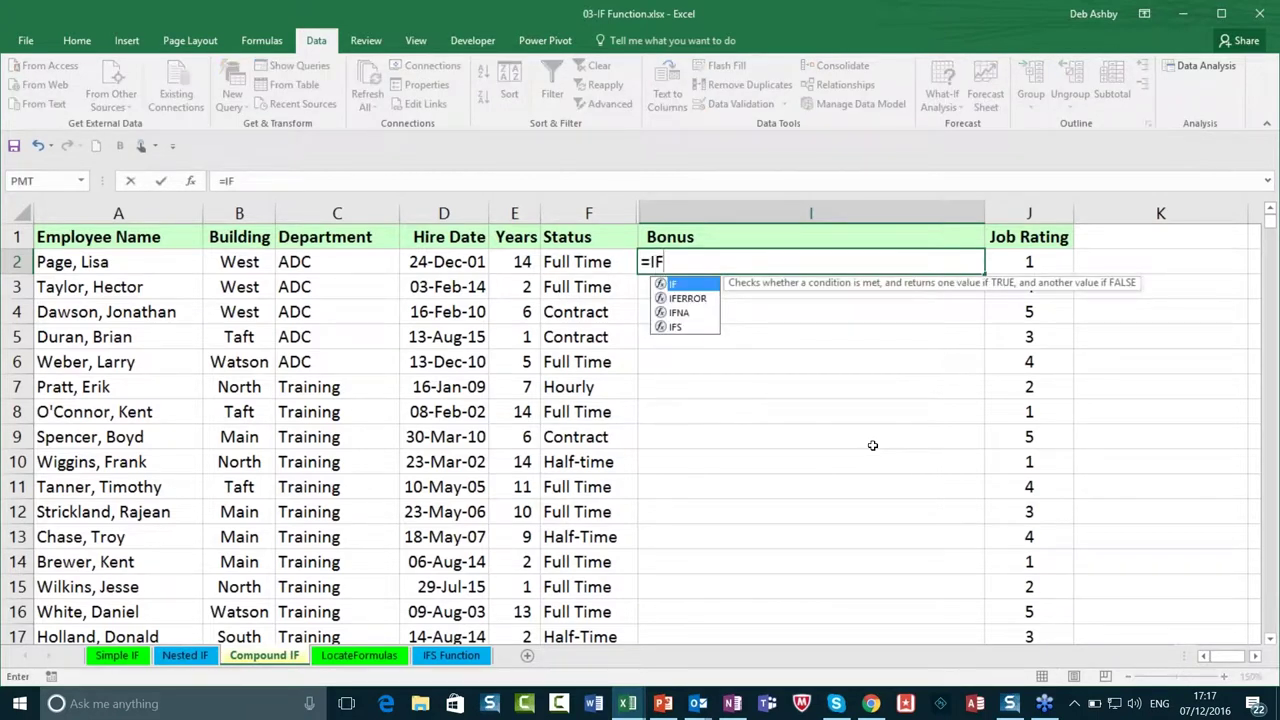
{"action": "type", "text": "("}
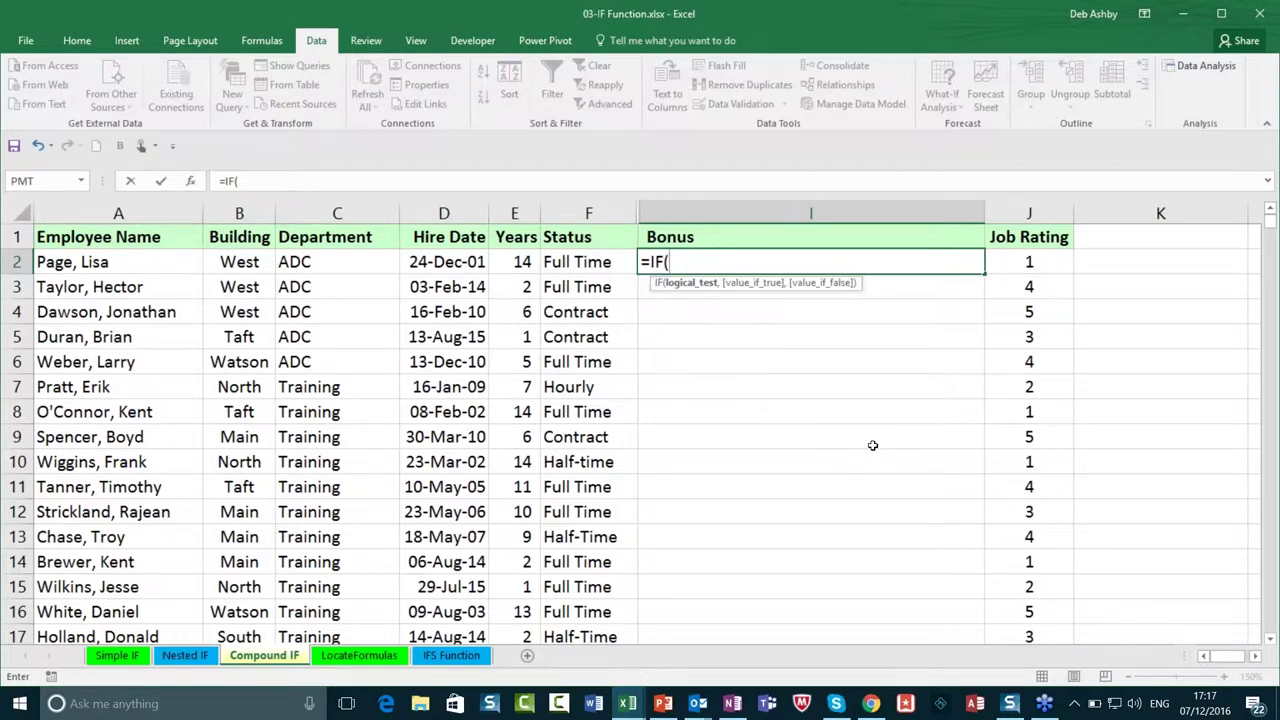
{"action": "type", "text": "AND"}
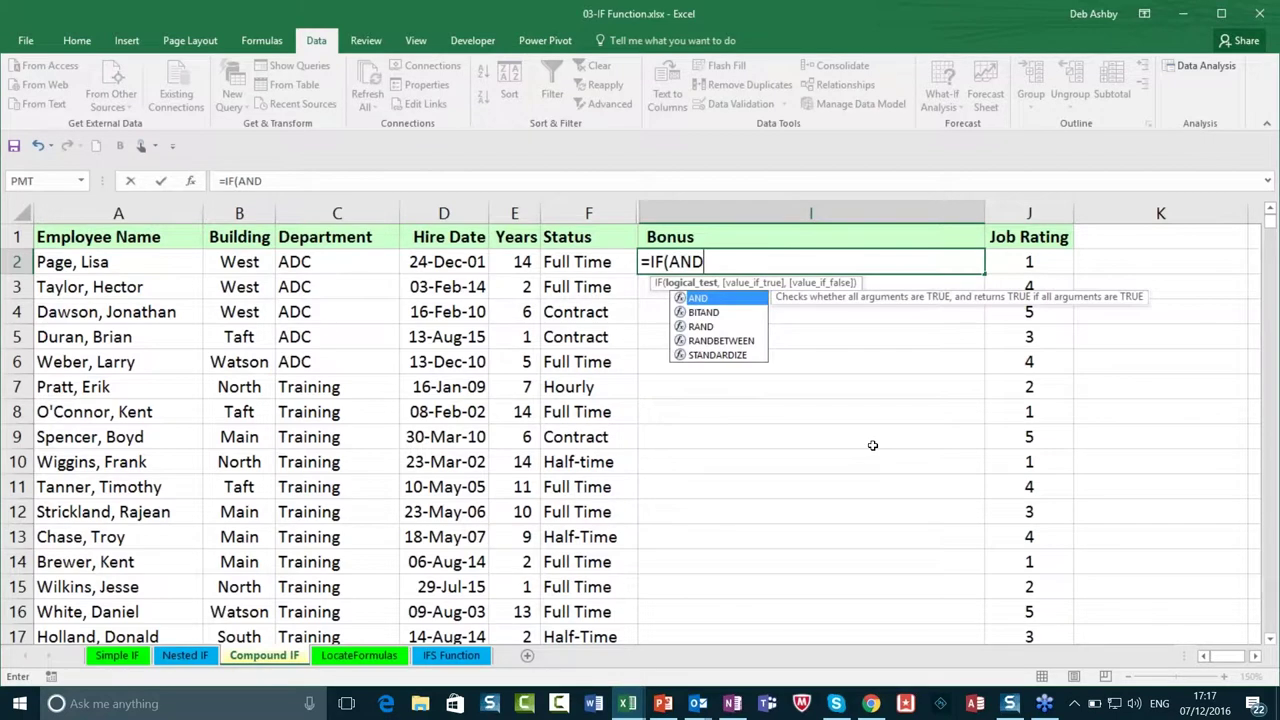
{"action": "type", "text": "("}
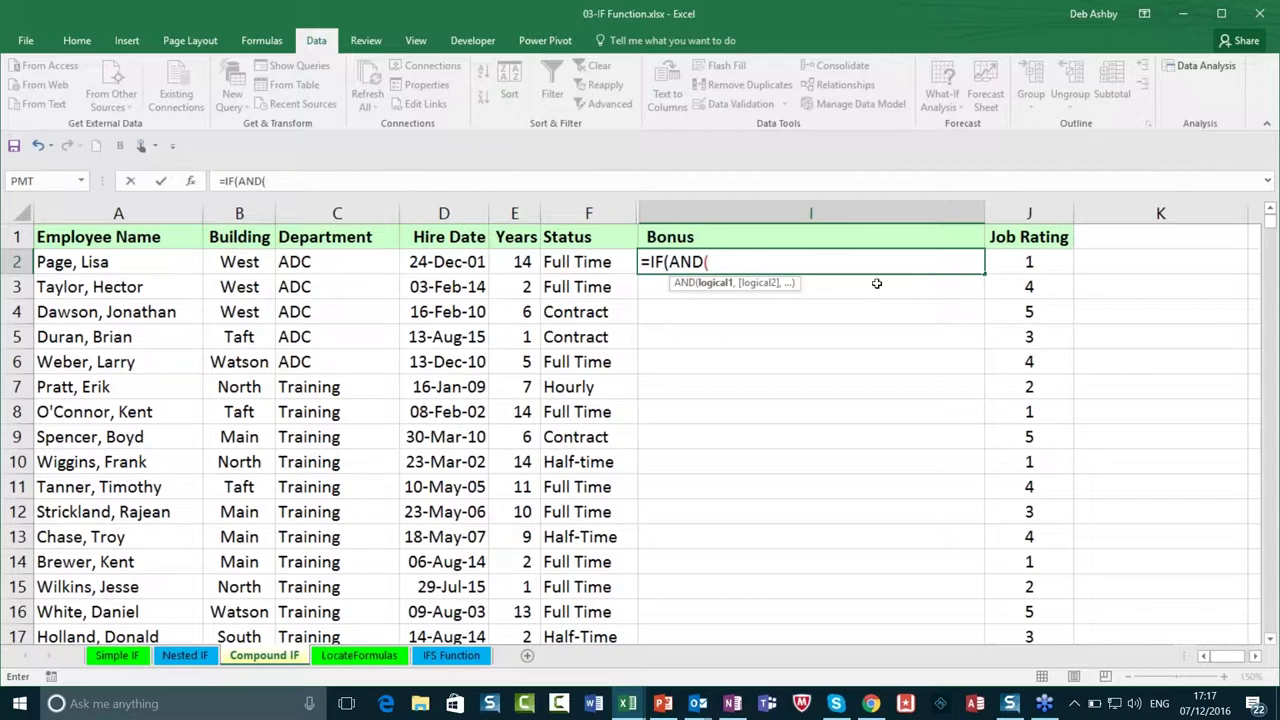
{"action": "left_click", "coordinate": [576, 261]}
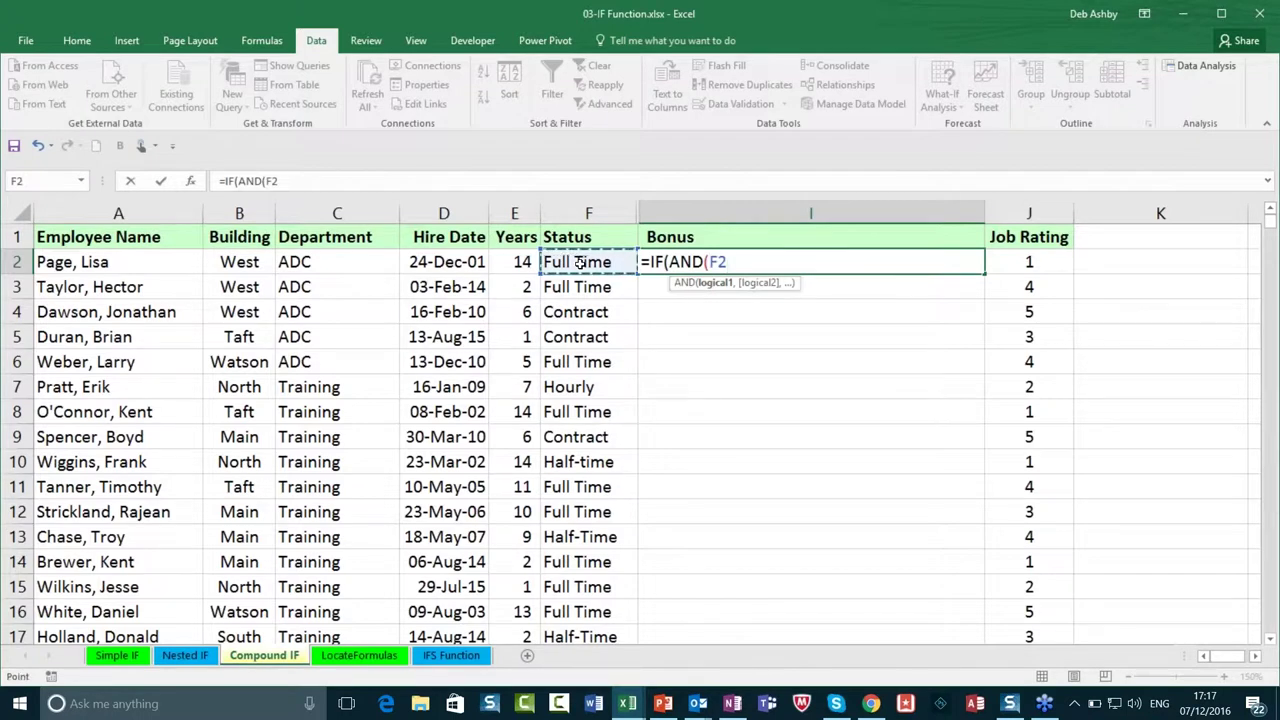
{"action": "type", "text": "="}
{"action": "type", "text": "\""}
{"action": "type", "text": "Full Time"}
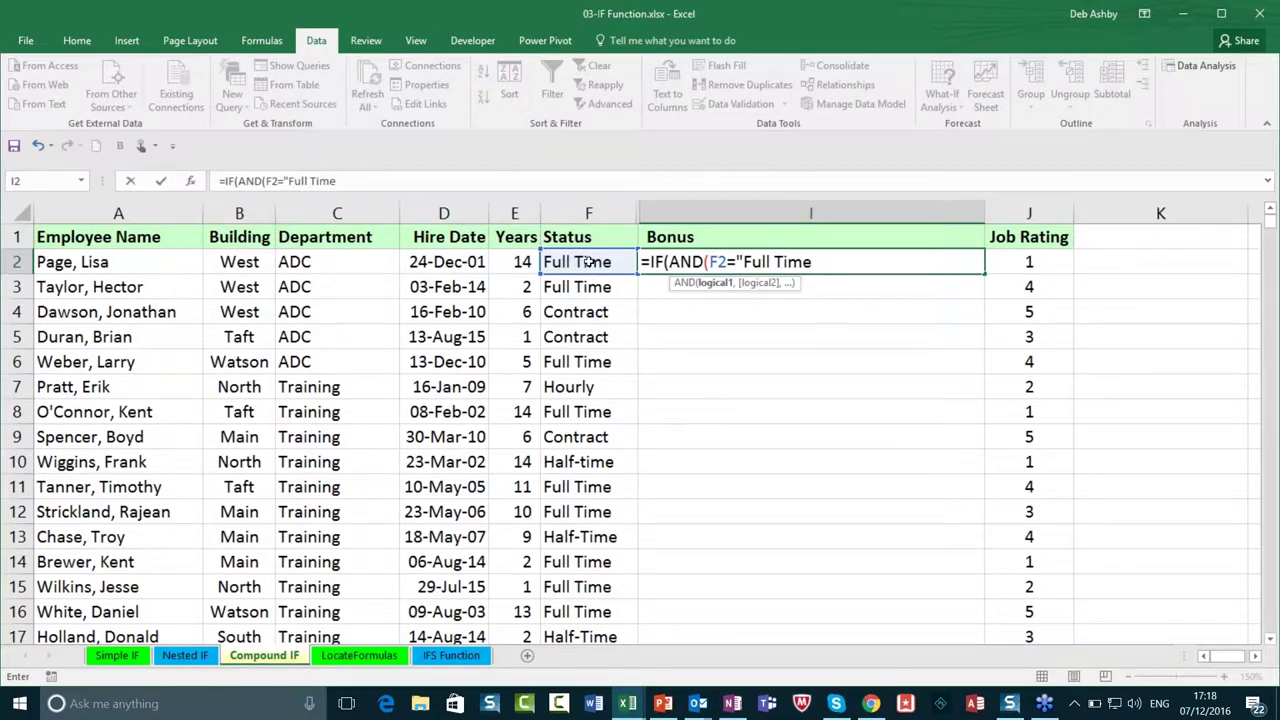
{"action": "type", "text": "\""}
{"action": "type", "text": ","}
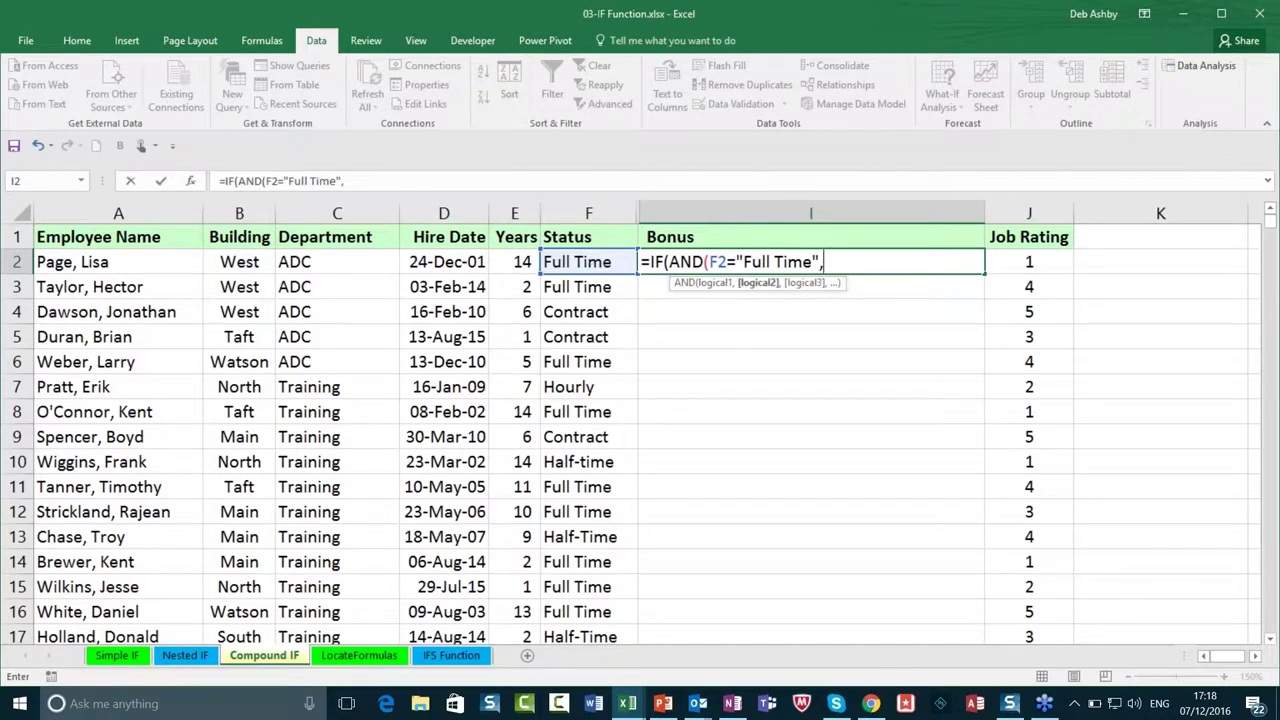
{"action": "left_click", "coordinate": [1039, 265]}
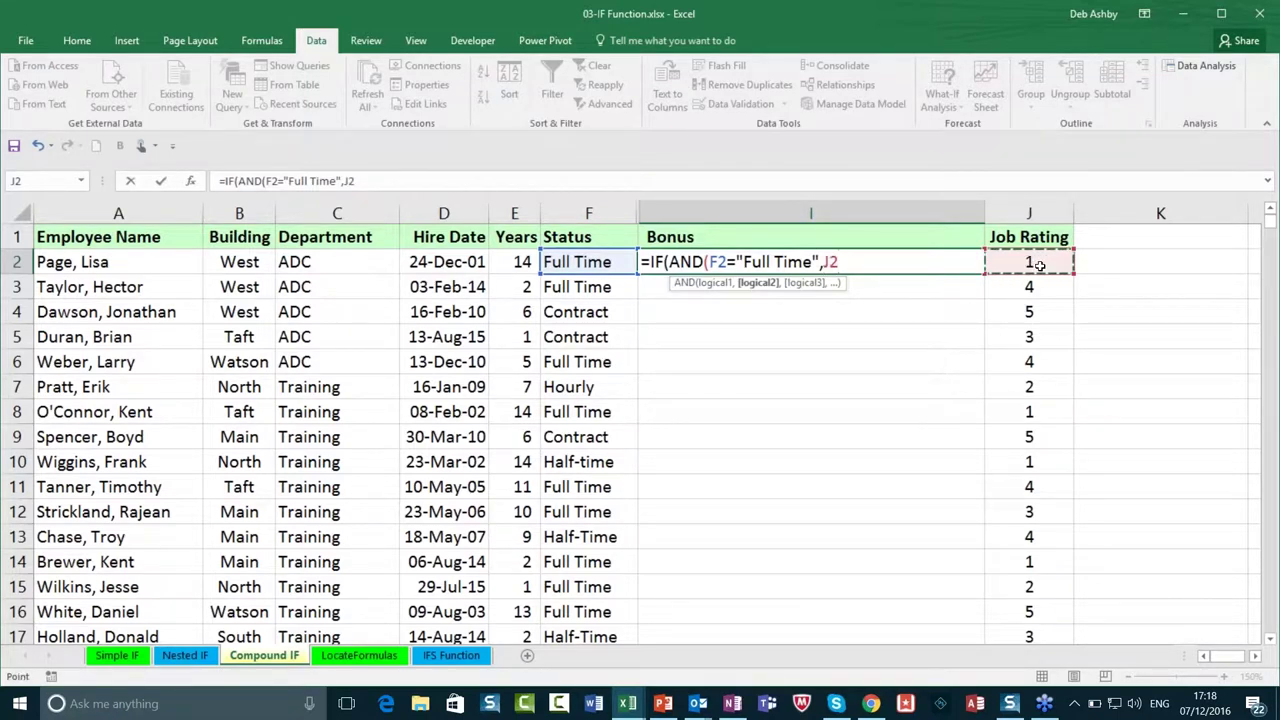
{"action": "type", "text": ">="}
{"action": "type", "text": "3"}
{"action": "type", "text": ")"}
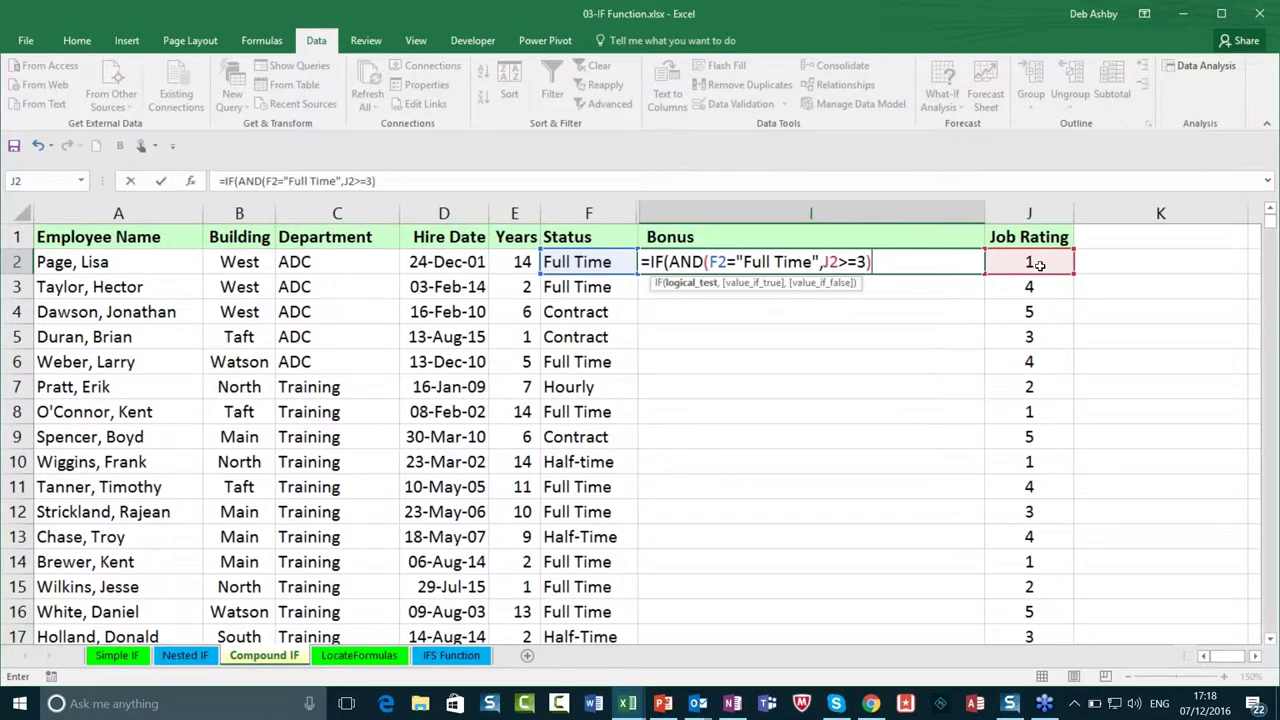
{"action": "type", "text": ",3"}
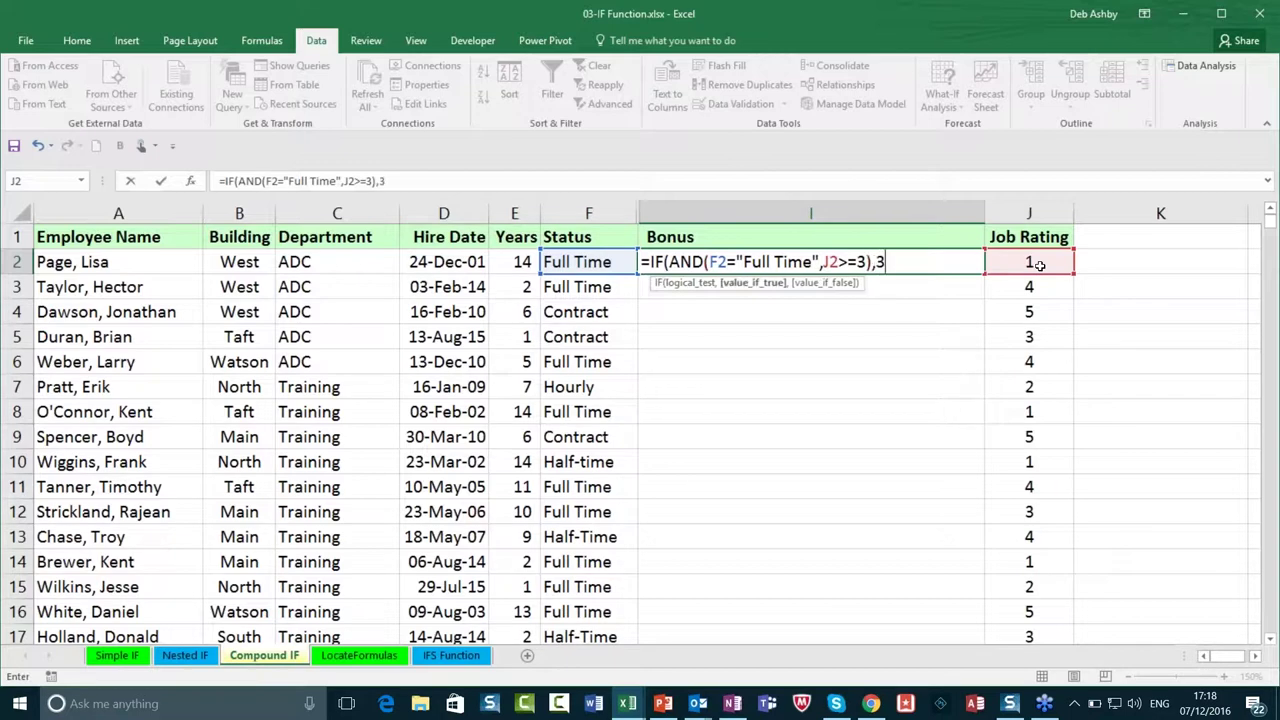
{"action": "type", "text": "000"}
{"action": "type", "text": ","}
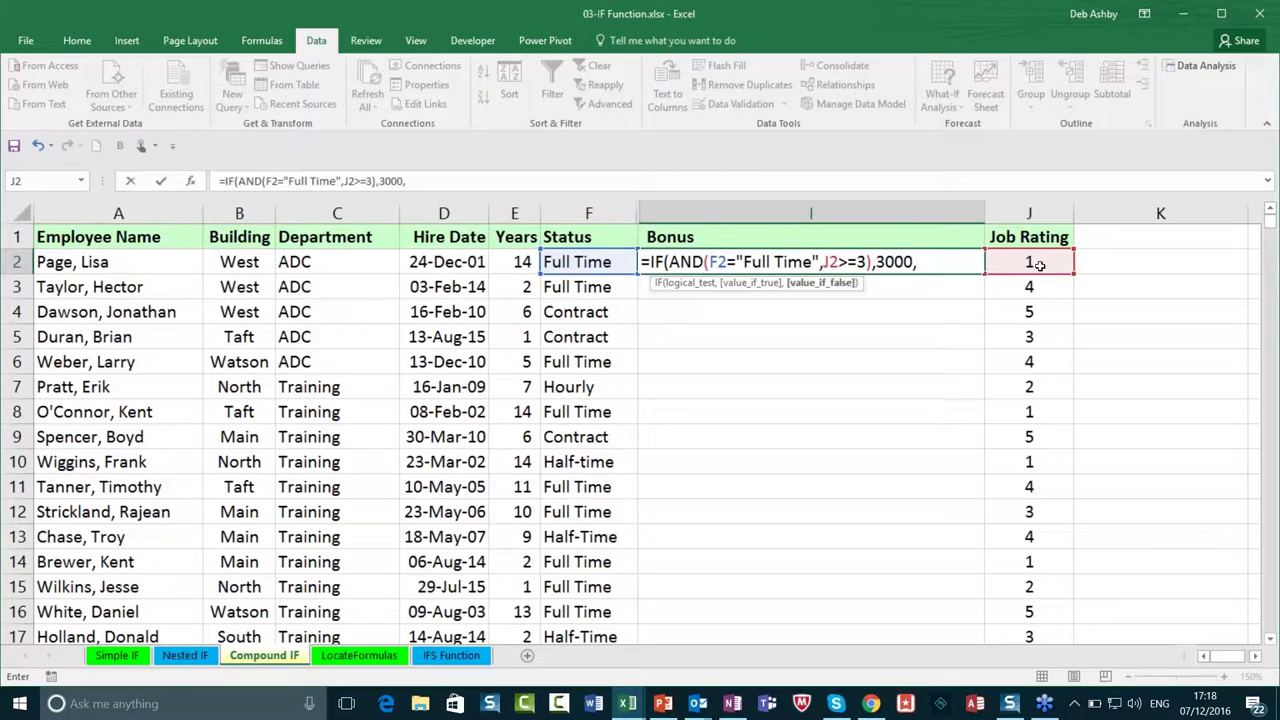
{"action": "type", "text": "\""}
{"action": "type", "text": "\""}
{"action": "key", "text": "BackSpace"}
{"action": "type", "text": "No Bo"}
{"action": "type", "text": "nus\""}
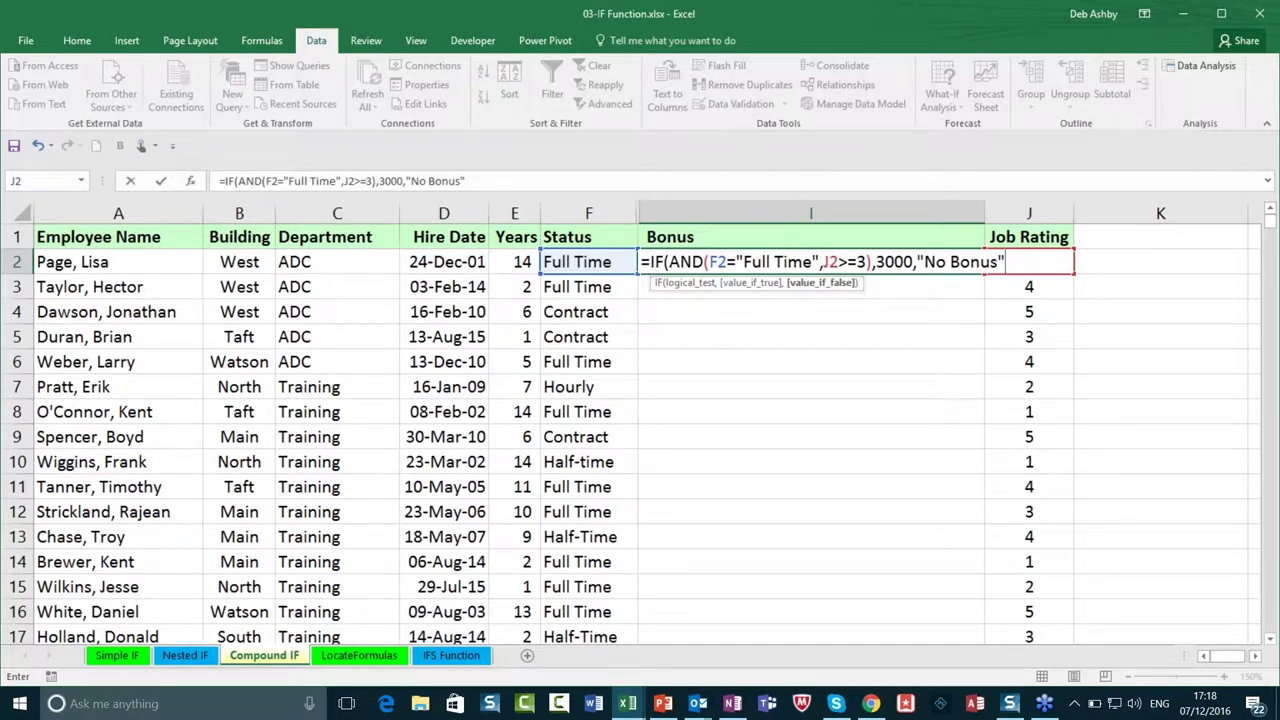
{"action": "type", "text": ")"}
{"action": "key", "text": "Return"}
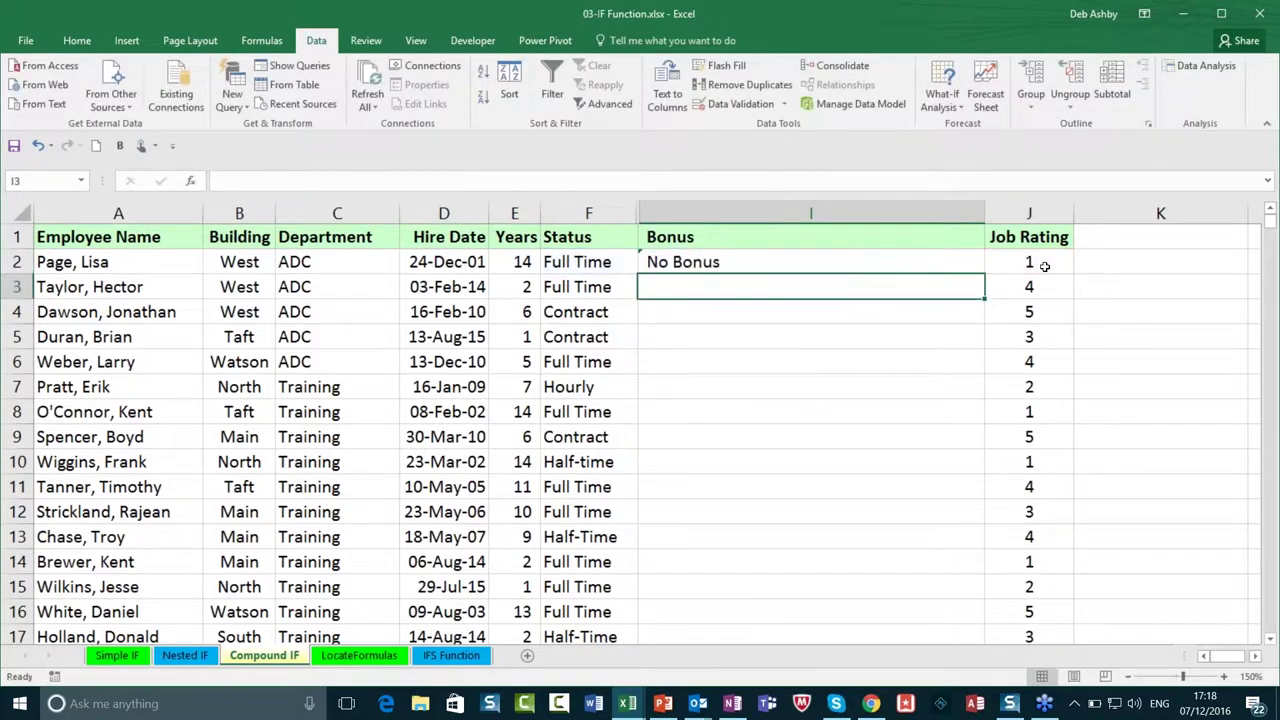
Fill the AND bonus formula from I2 down the Bonus column, then reopen I2's formula
{"action": "left_click", "coordinate": [944, 259]}
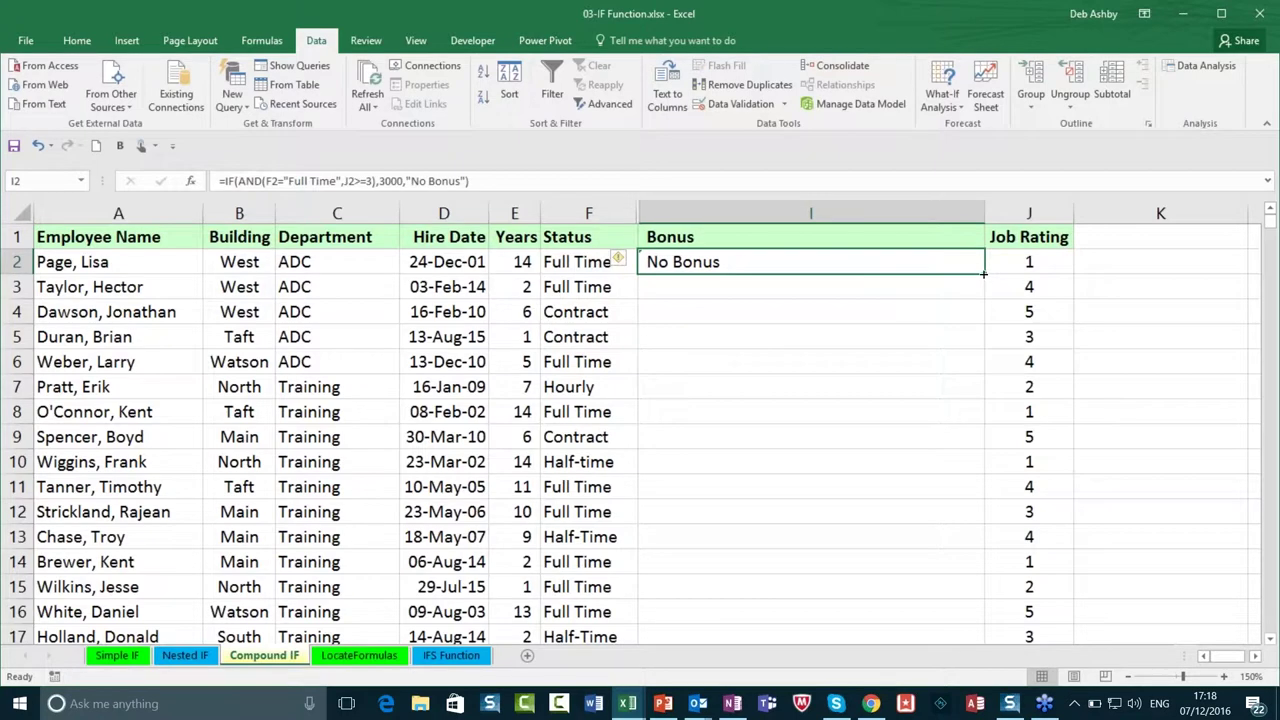
{"action": "double_click", "coordinate": [984, 273]}
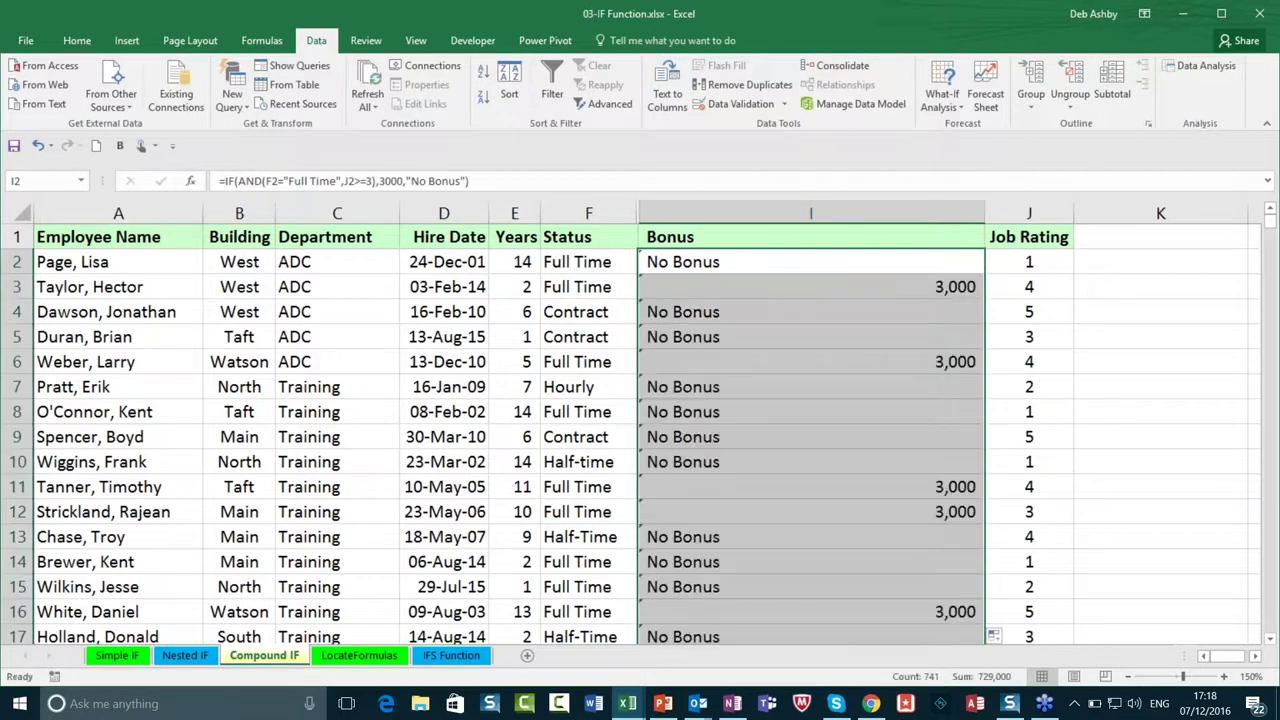
{"action": "double_click", "coordinate": [694, 262]}
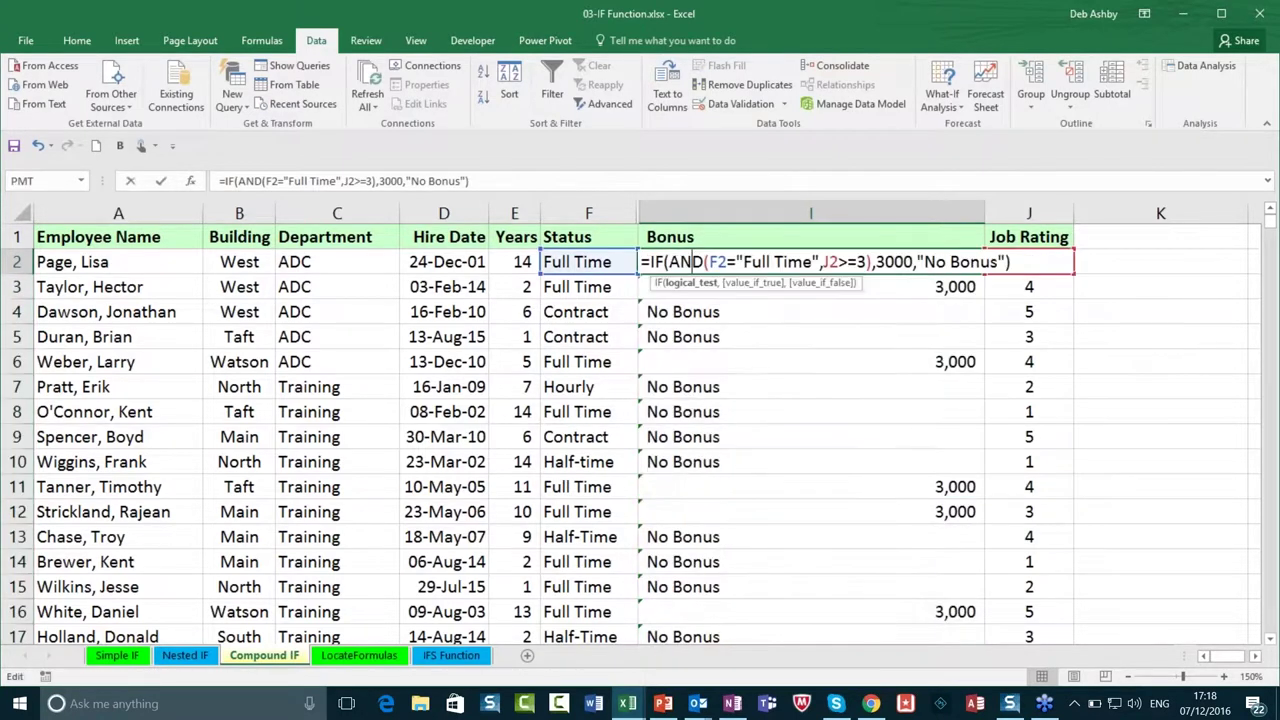
{"action": "left_click", "coordinate": [699, 262]}
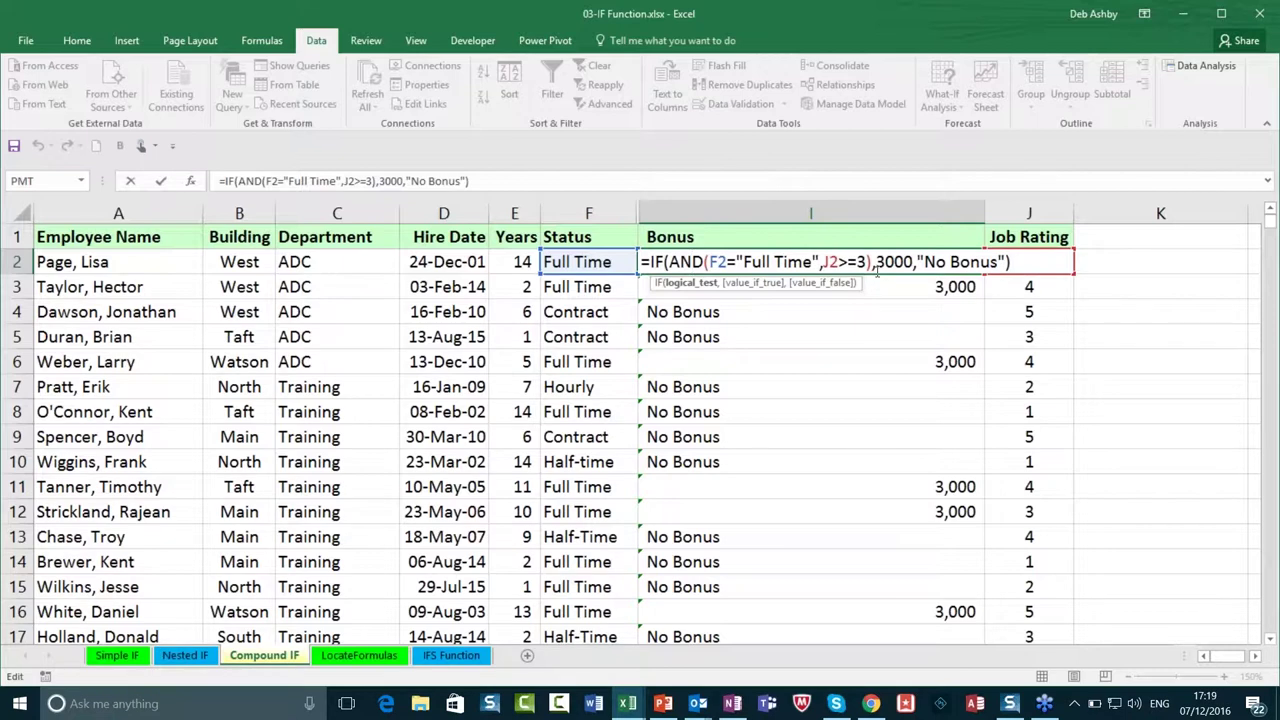
Replace AND with OR in I2's formula and fill it down the Bonus column with Ctrl+D
{"action": "double_click", "coordinate": [686, 261]}
{"action": "type", "text": "O"}
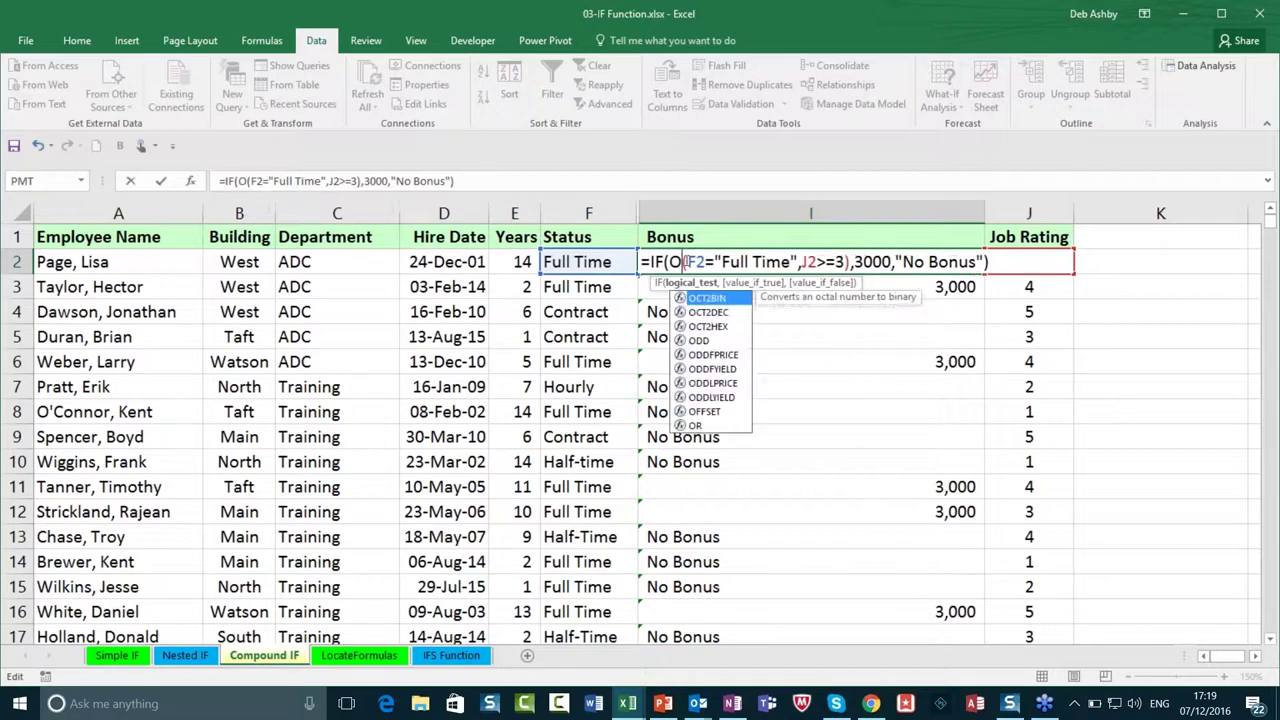
{"action": "type", "text": "R"}
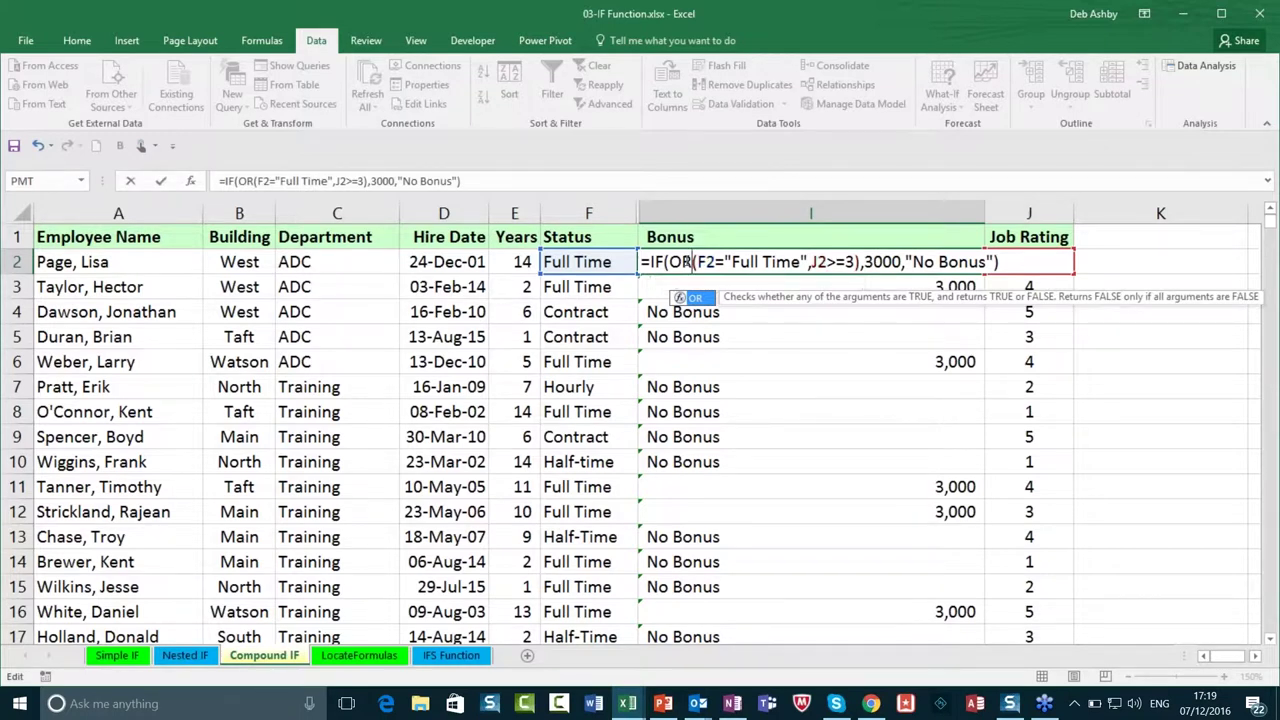
{"action": "key", "text": "Return"}
{"action": "left_click", "coordinate": [850, 256]}
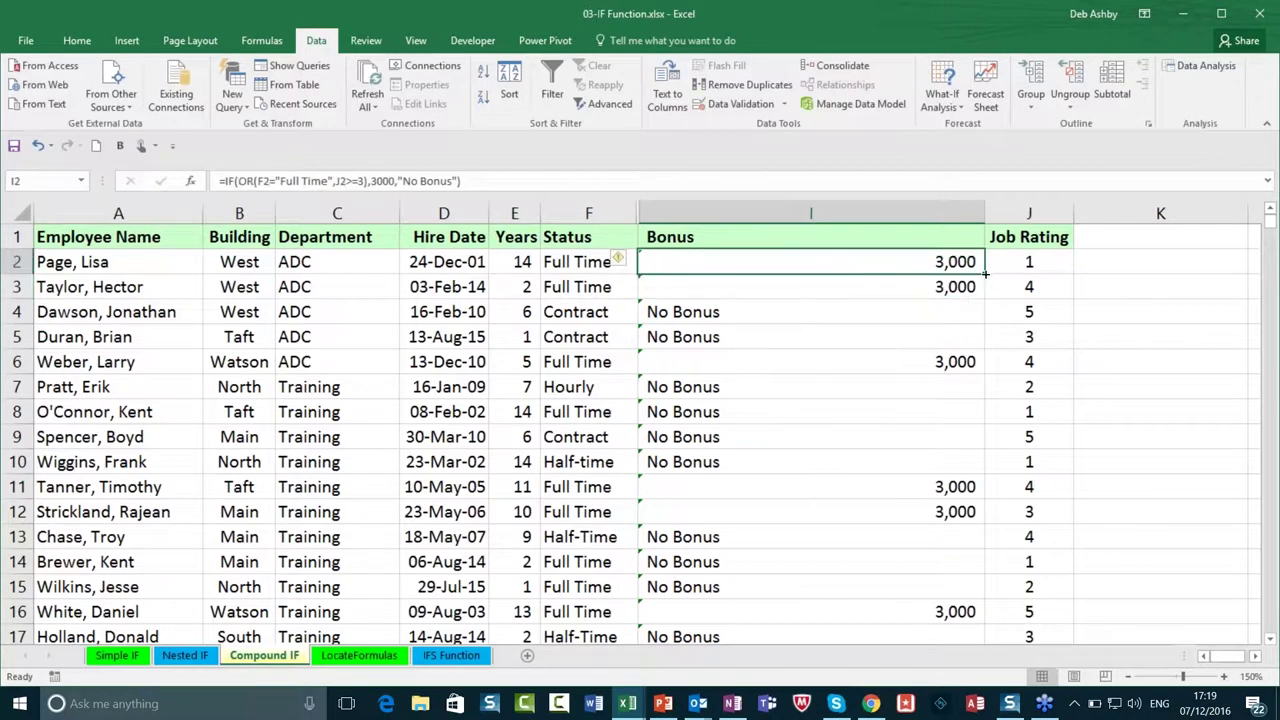
{"action": "key", "text": "ctrl+shift+Down"}
{"action": "key", "text": "ctrl+d"}
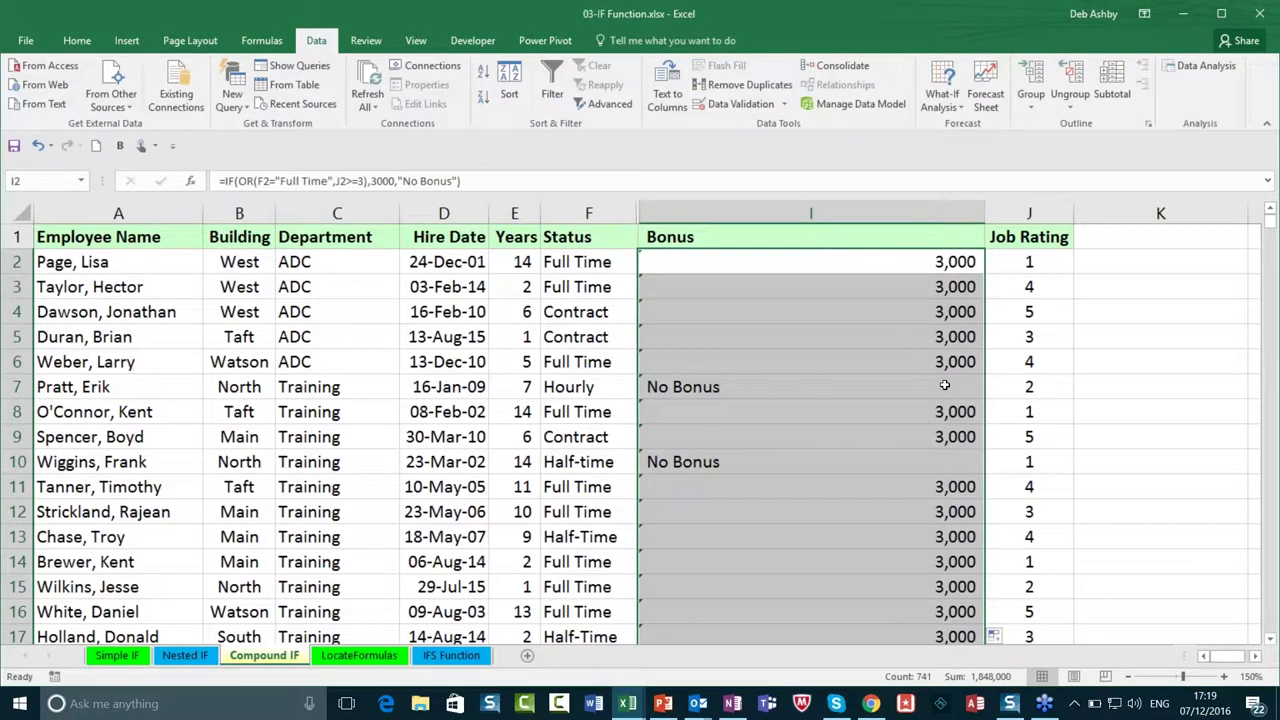
Review the OR bonus formulas in I2, I5, I8, I10 and I12
{"action": "double_click", "coordinate": [836, 261]}
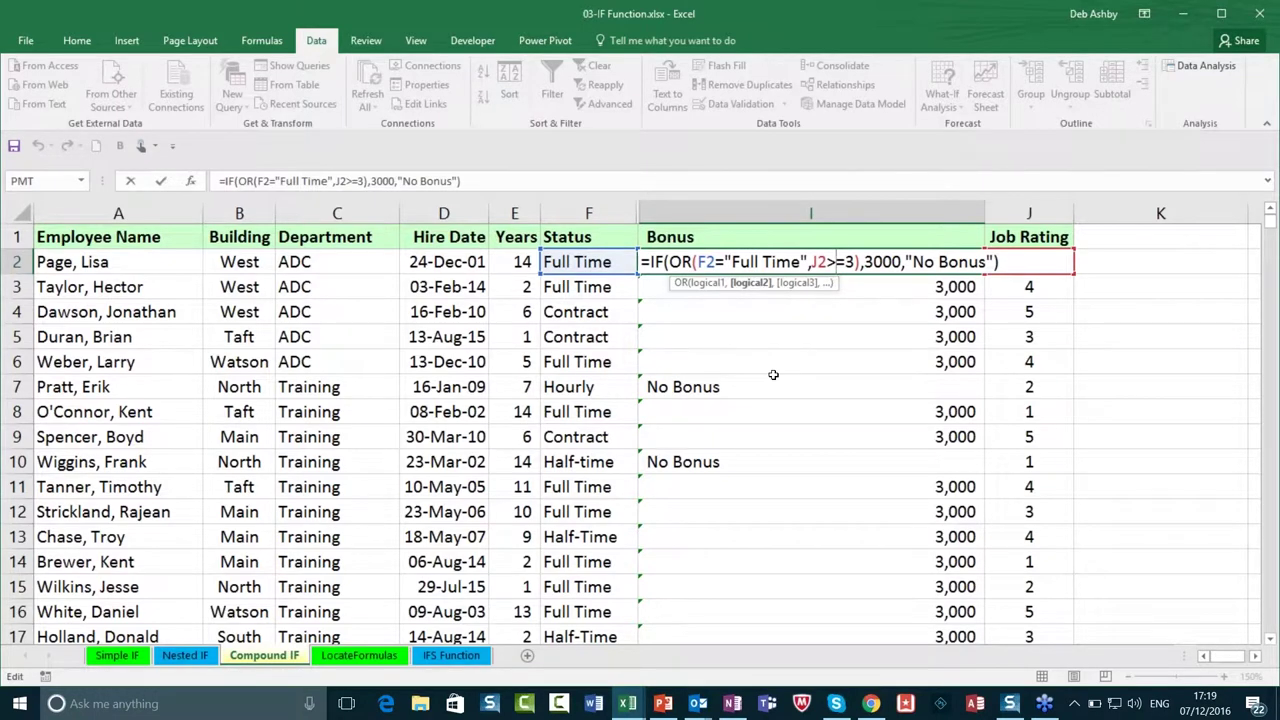
{"action": "key", "text": "ctrl+Return"}
{"action": "left_click", "coordinate": [737, 336]}
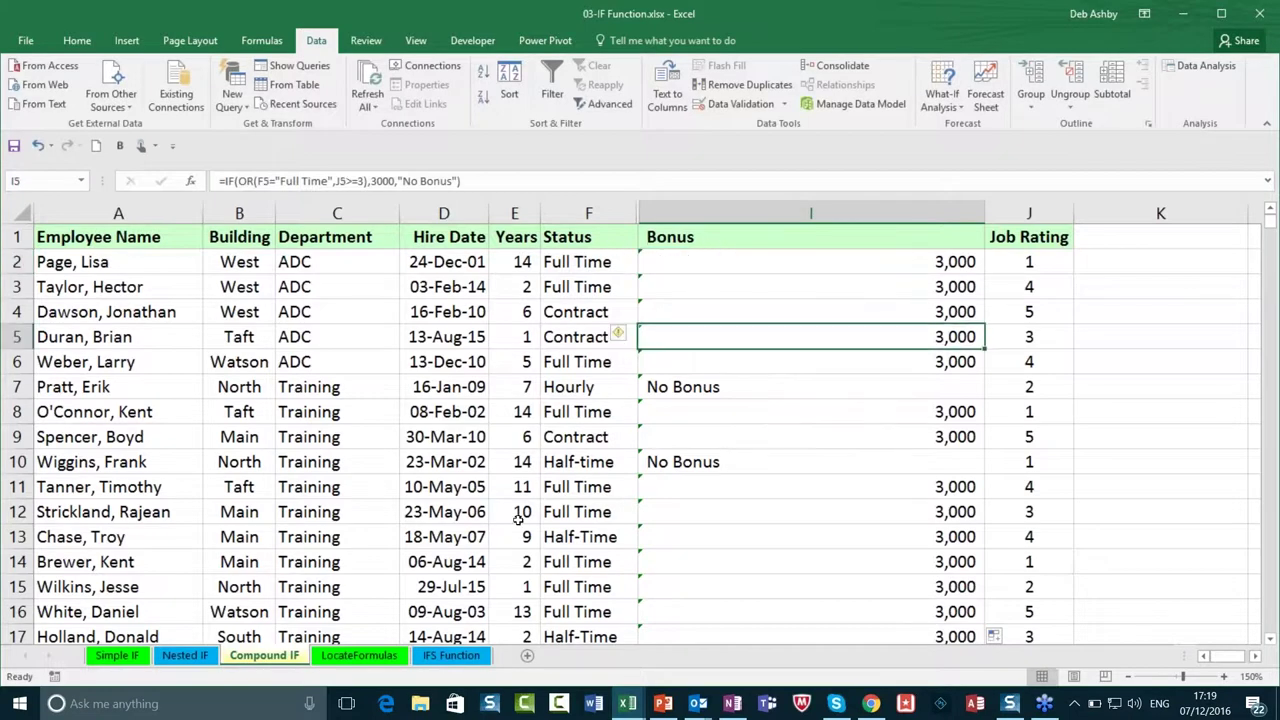
{"action": "left_click", "coordinate": [712, 420]}
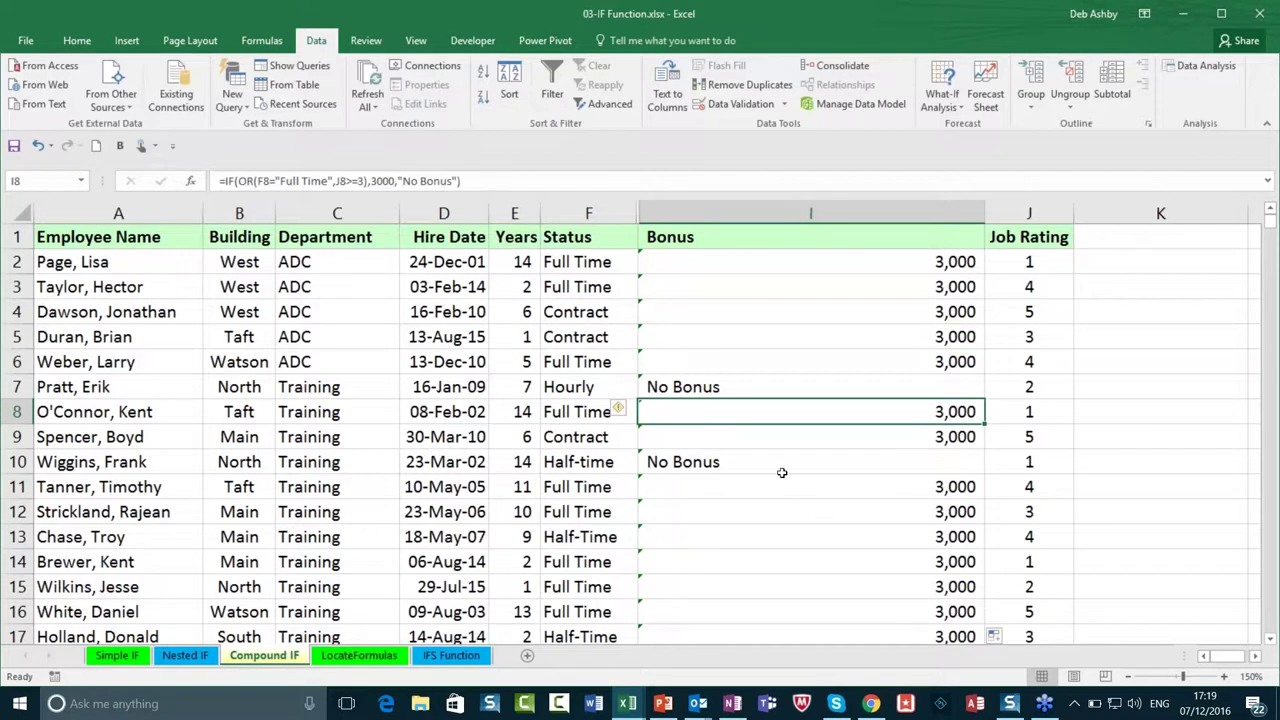
{"action": "left_click", "coordinate": [700, 462]}
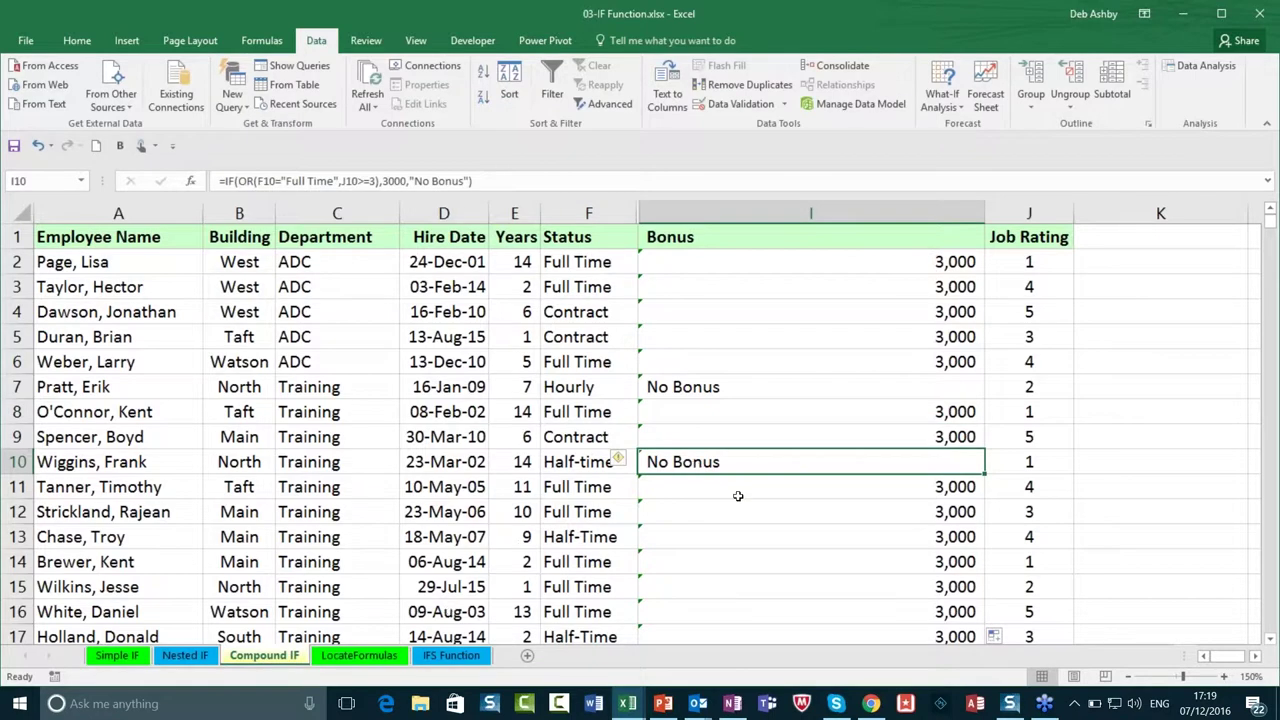
{"action": "left_click", "coordinate": [737, 504]}
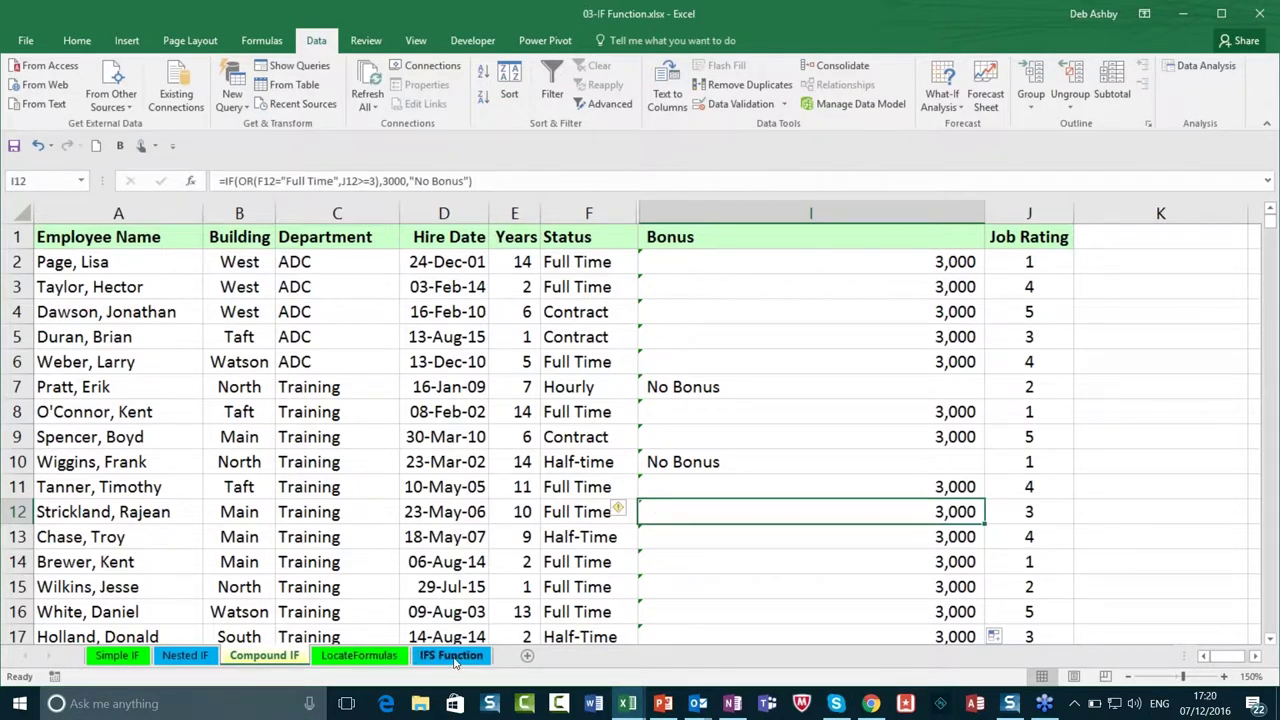
Open the IFS Function sheet, zoom out to show the table, and select Bonus cell I2
{"action": "left_click", "coordinate": [453, 657]}
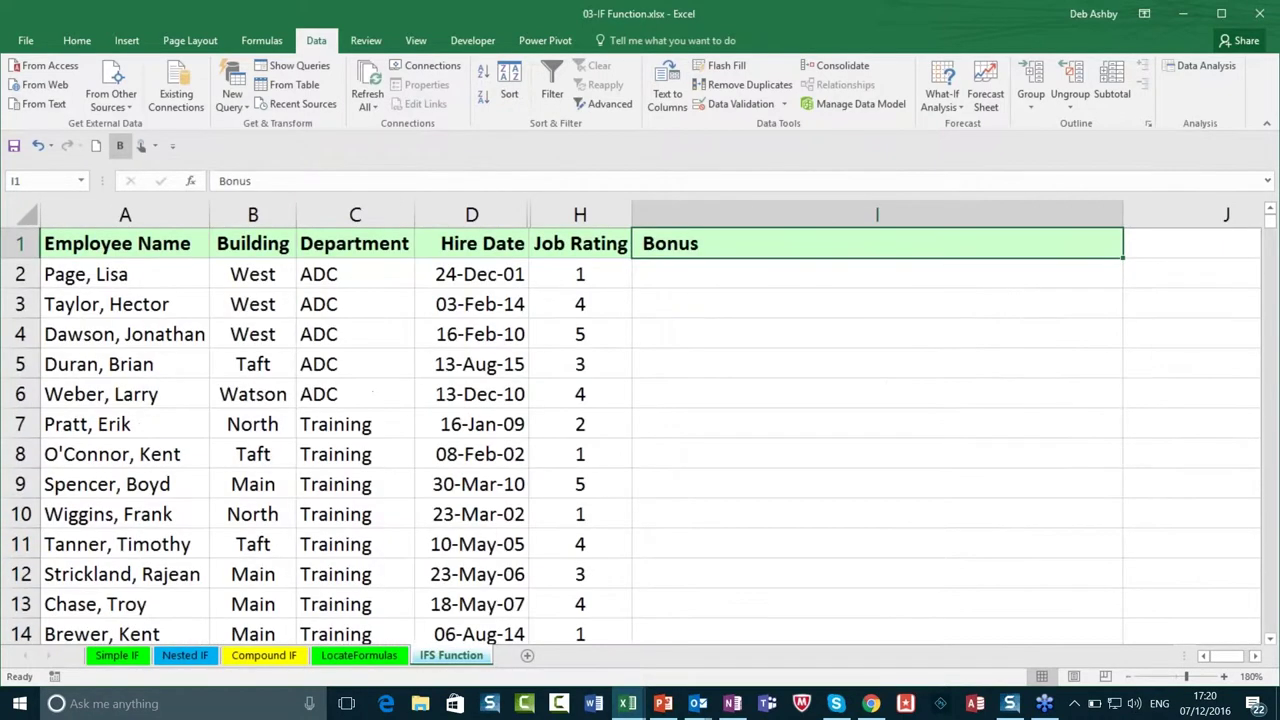
{"action": "scroll", "coordinate": [640, 420], "scroll_direction": "down", "scroll_amount": 1}
{"action": "scroll", "coordinate": [640, 420], "scroll_direction": "down", "scroll_amount": 1}
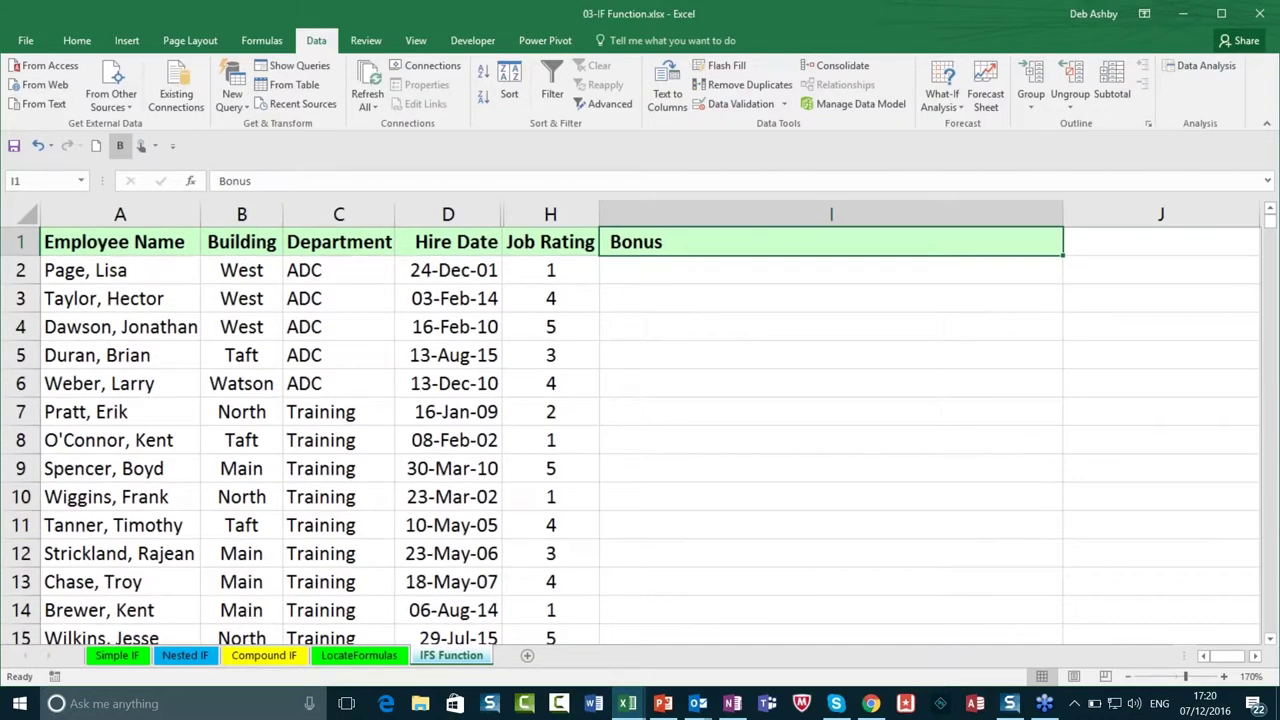
{"action": "scroll", "coordinate": [640, 420], "scroll_direction": "down", "scroll_amount": 1}
{"action": "scroll", "coordinate": [640, 420], "scroll_direction": "down", "scroll_amount": 1}
{"action": "scroll", "coordinate": [640, 350], "scroll_direction": "down", "scroll_amount": 1}
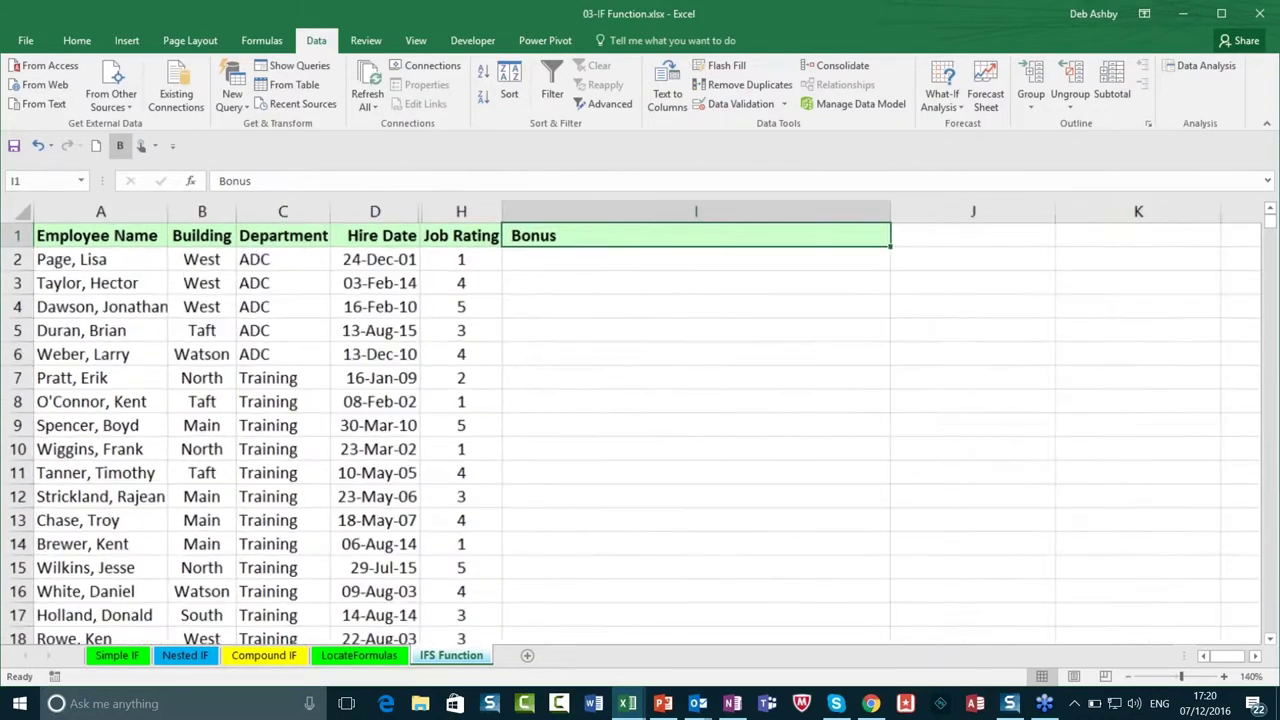
{"action": "left_click", "coordinate": [637, 258]}
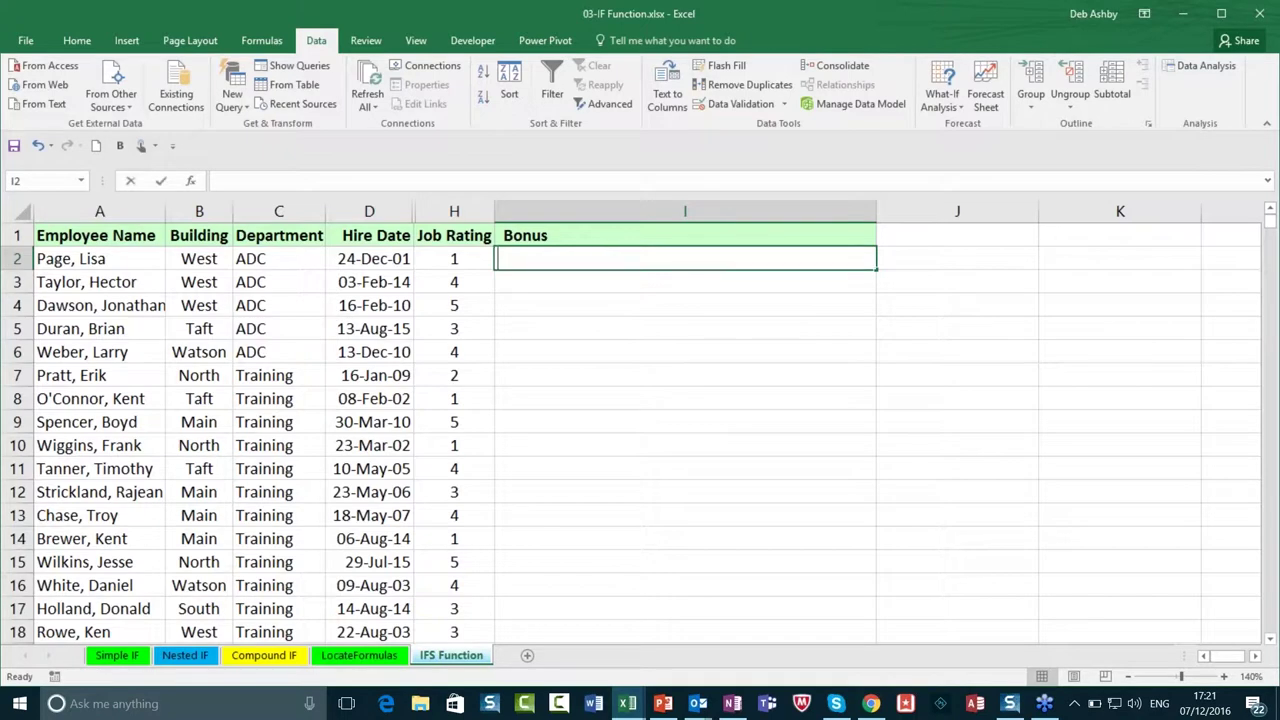
Start I2's formula as =IFS(H2>3,3000,H2=3,900,H2=2,99, with three job-rating conditions
{"action": "type", "text": "=IFS"}
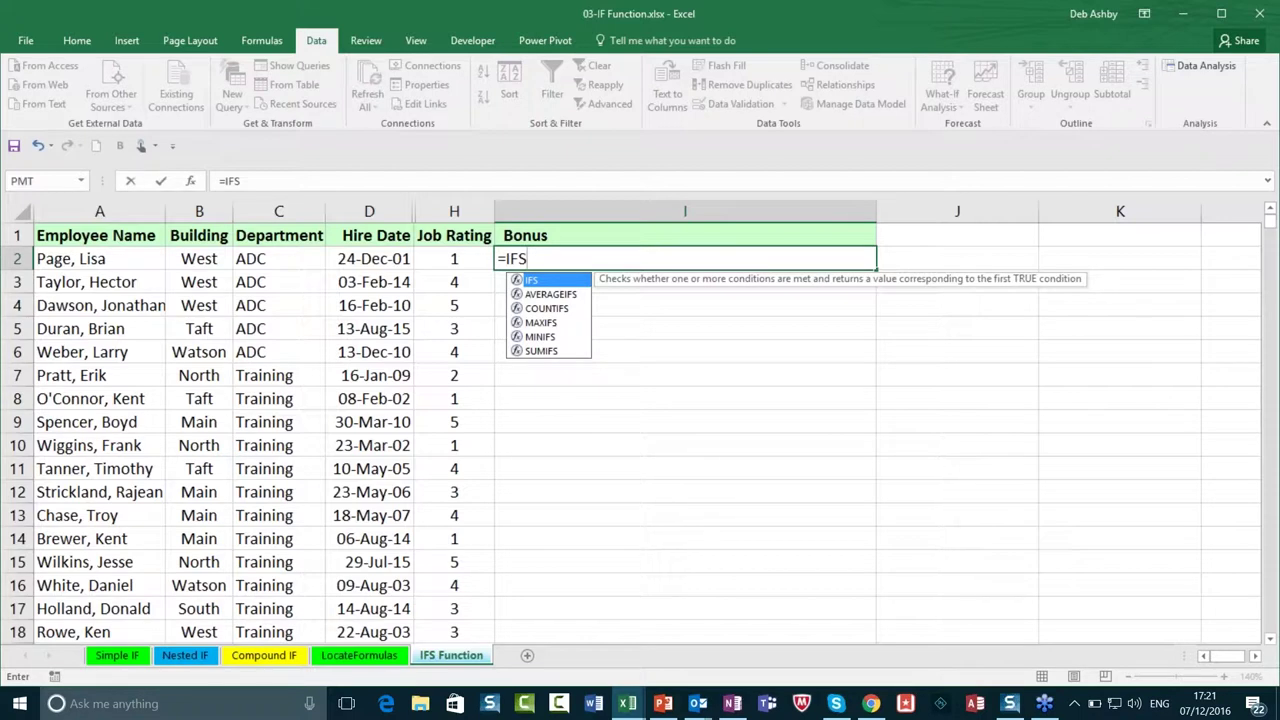
{"action": "type", "text": "("}
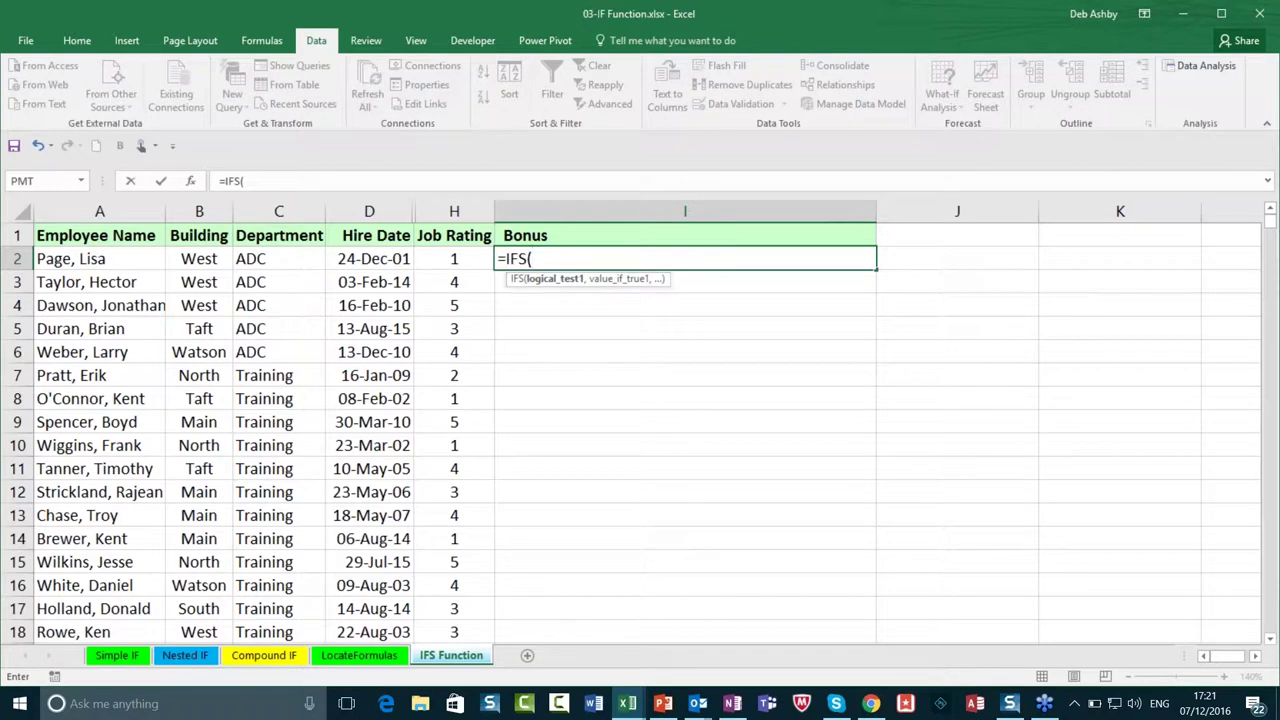
{"action": "left_click", "coordinate": [452, 259]}
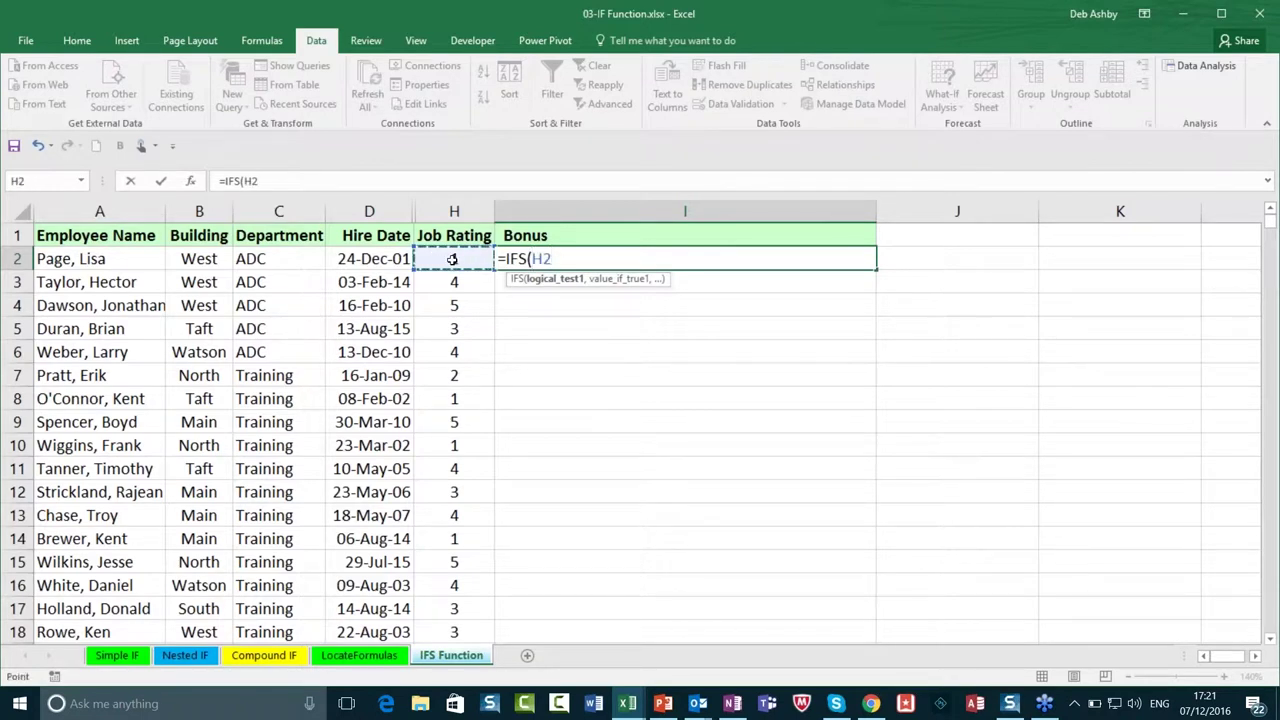
{"action": "type", "text": ">"}
{"action": "type", "text": "3"}
{"action": "type", "text": ",300"}
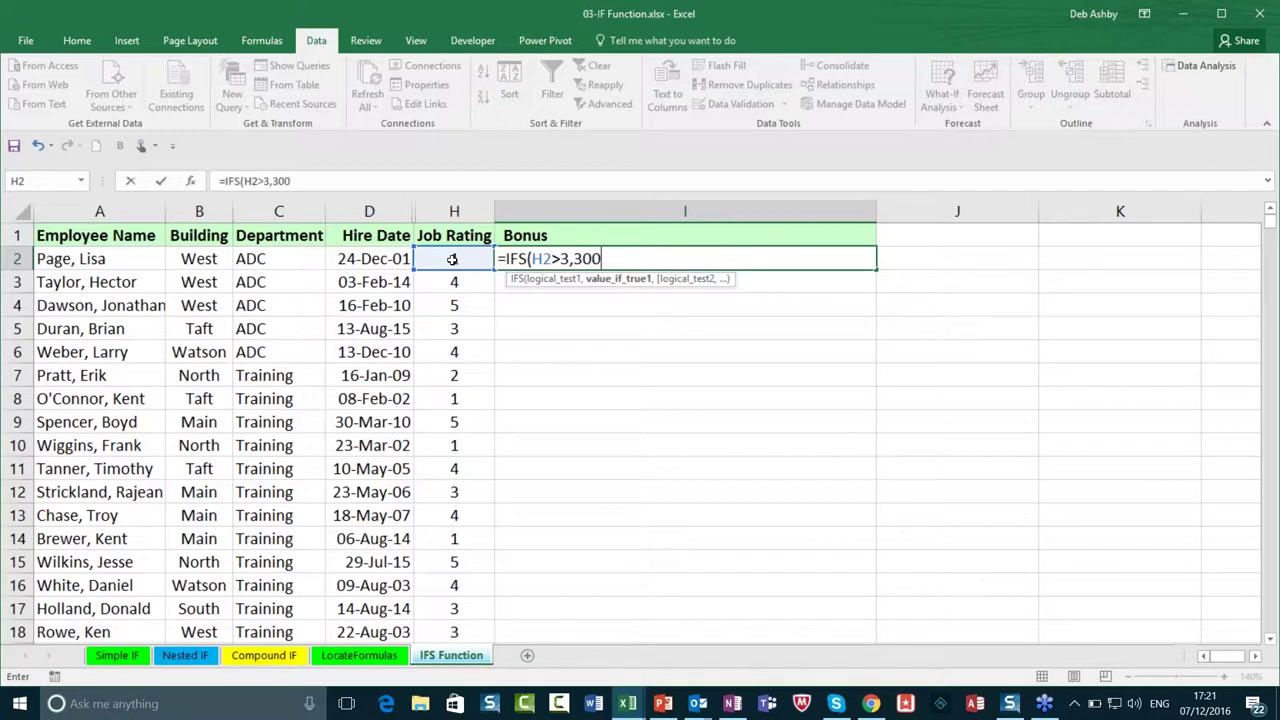
{"action": "type", "text": "0"}
{"action": "type", "text": ","}
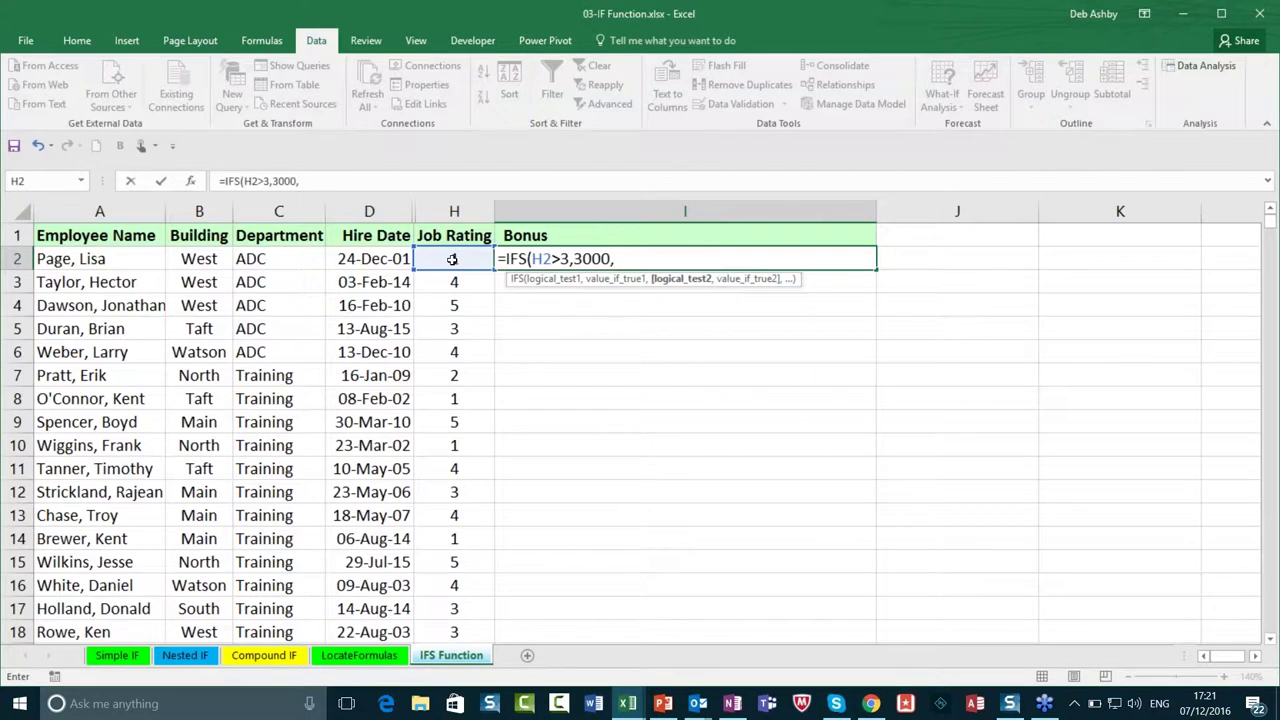
{"action": "left_click", "coordinate": [452, 259]}
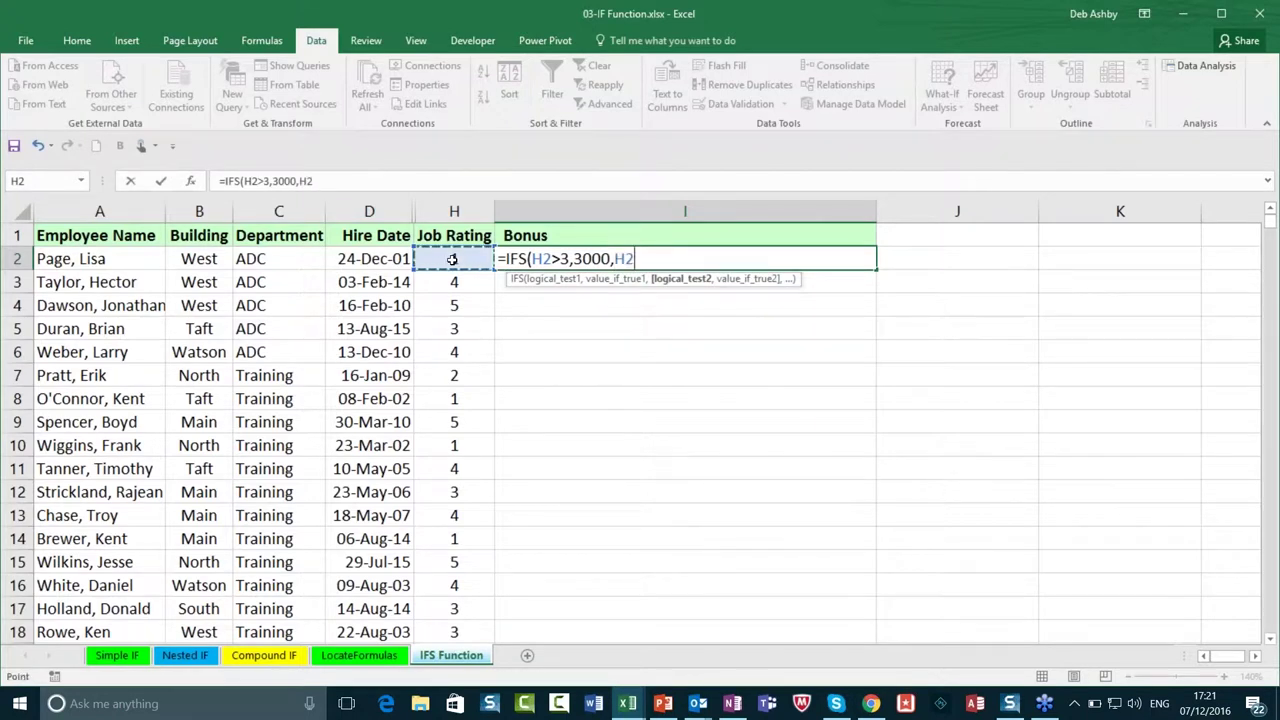
{"action": "type", "text": "="}
{"action": "type", "text": "3"}
{"action": "type", "text": ",90"}
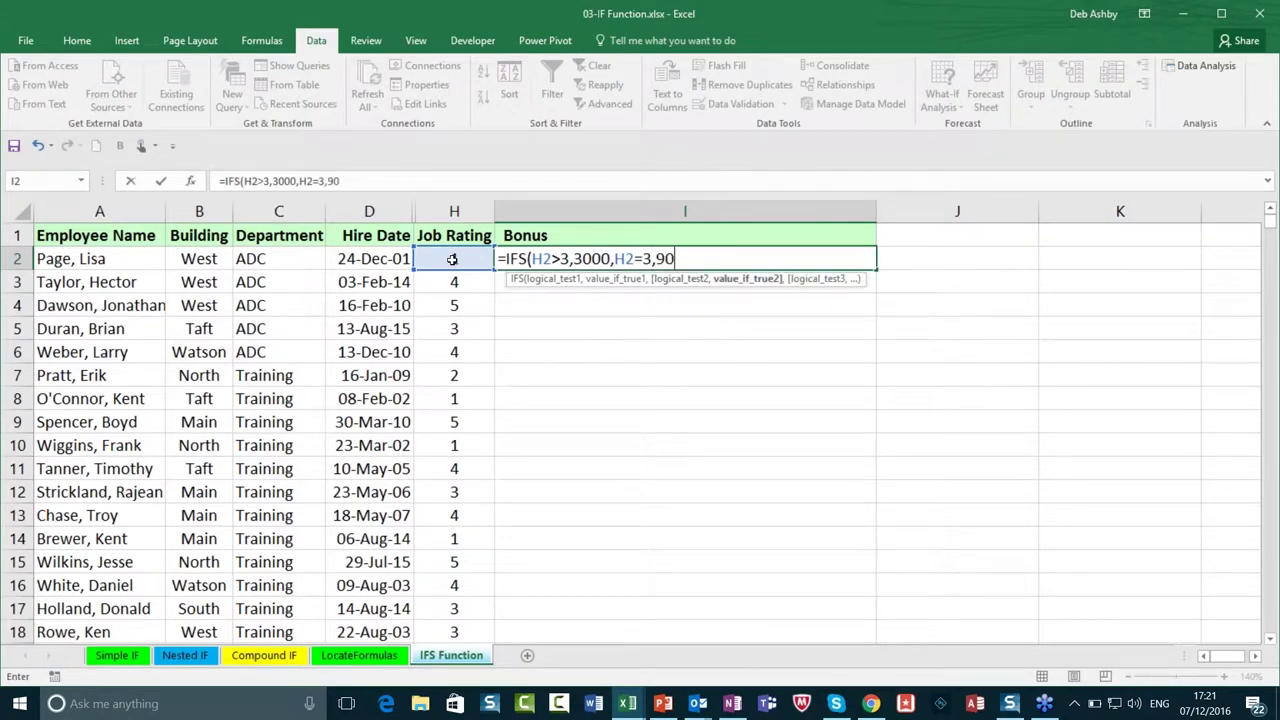
{"action": "type", "text": "0"}
{"action": "type", "text": ","}
{"action": "left_click", "coordinate": [452, 259]}
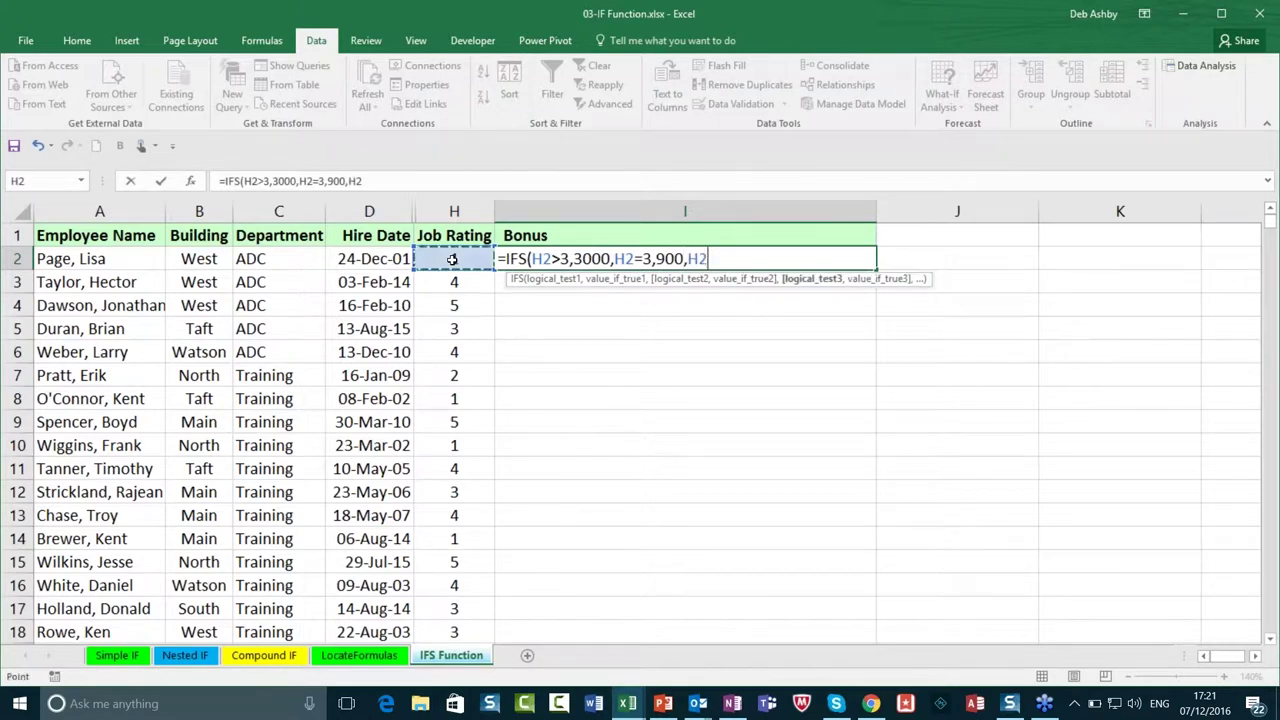
{"action": "type", "text": "="}
{"action": "type", "text": "2,"}
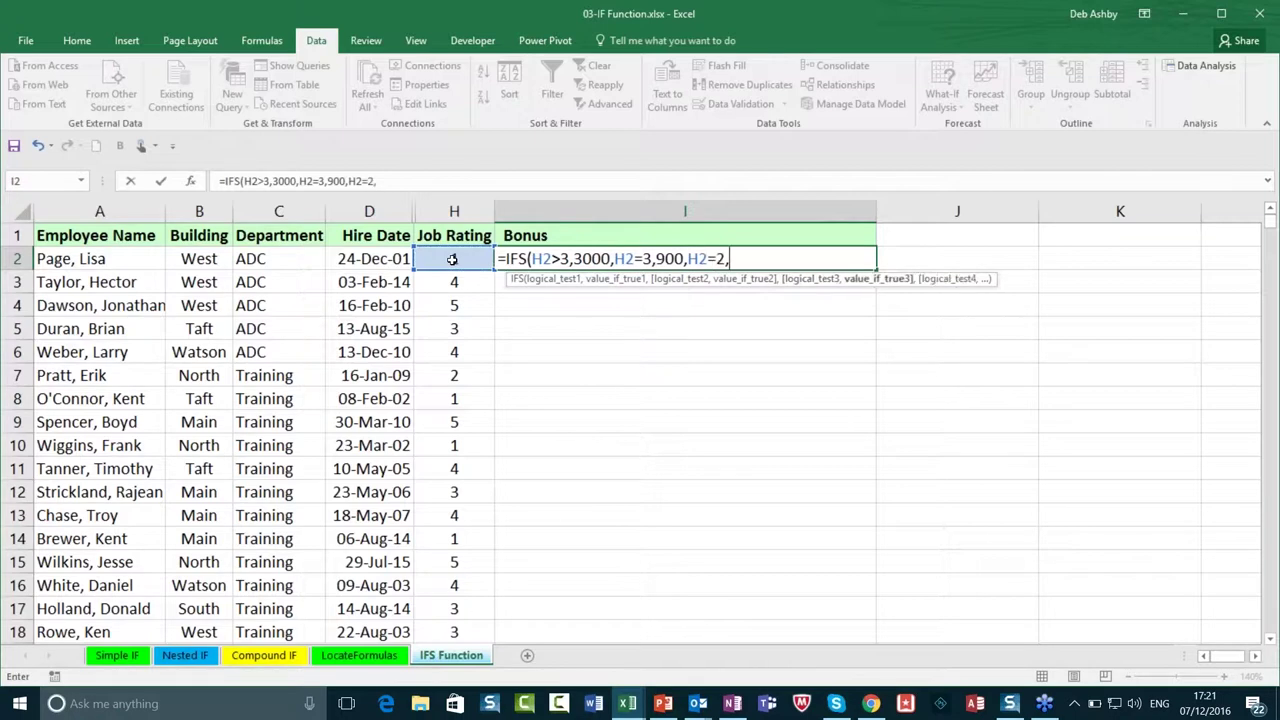
{"action": "type", "text": "99"}
{"action": "type", "text": ","}
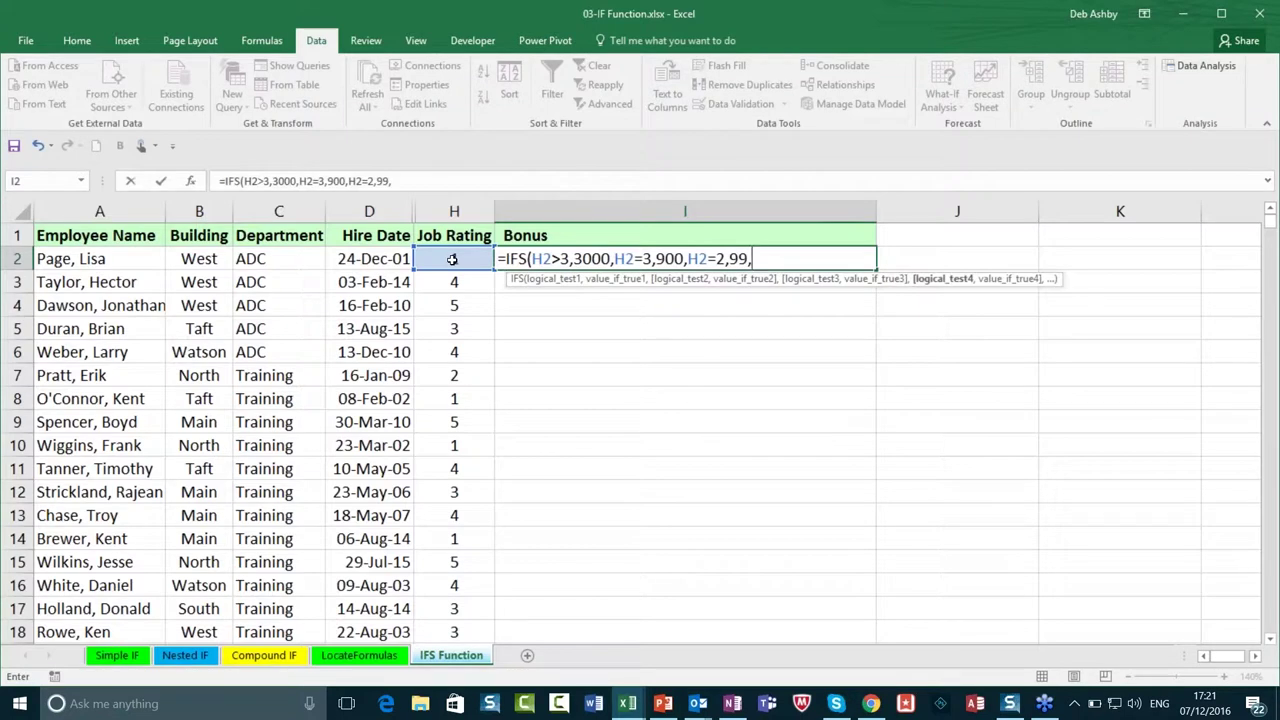
Remove the stray H2 reference and add "No Bonus" as the final IFS argument
{"action": "left_click", "coordinate": [452, 259]}
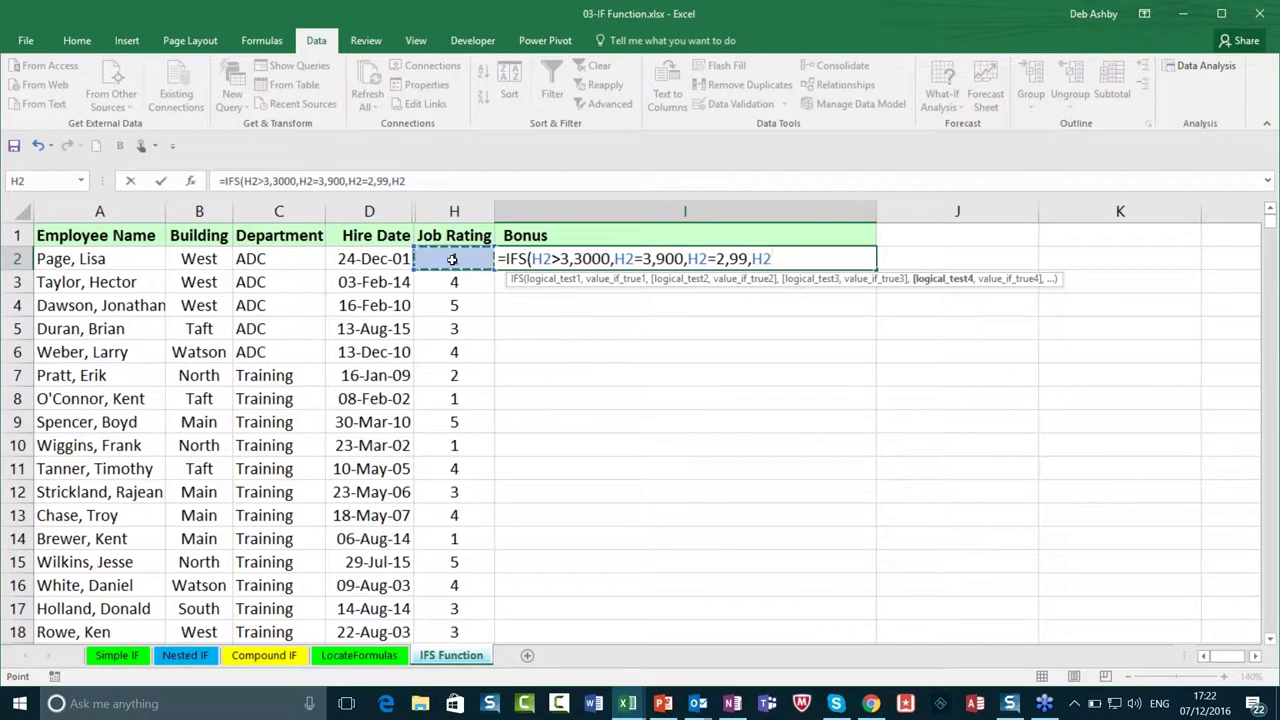
{"action": "key", "text": "BackSpace"}
{"action": "key", "text": "BackSpace"}
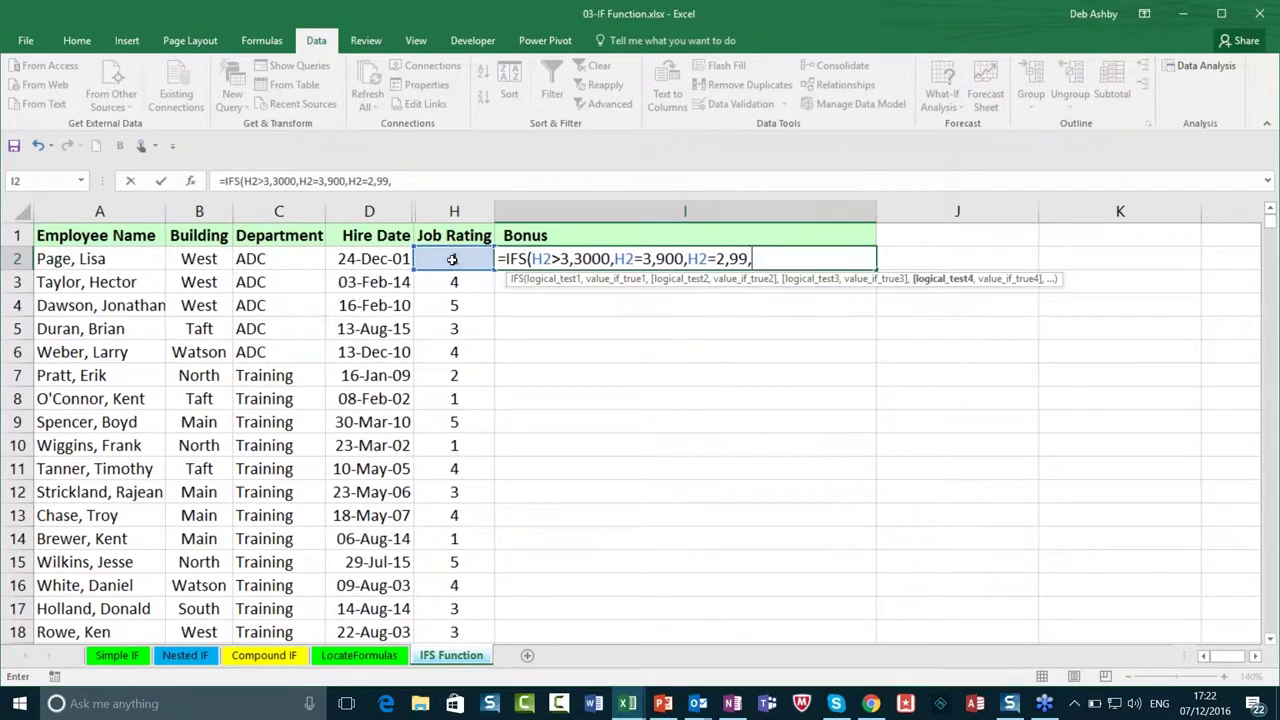
{"action": "key", "text": "BackSpace"}
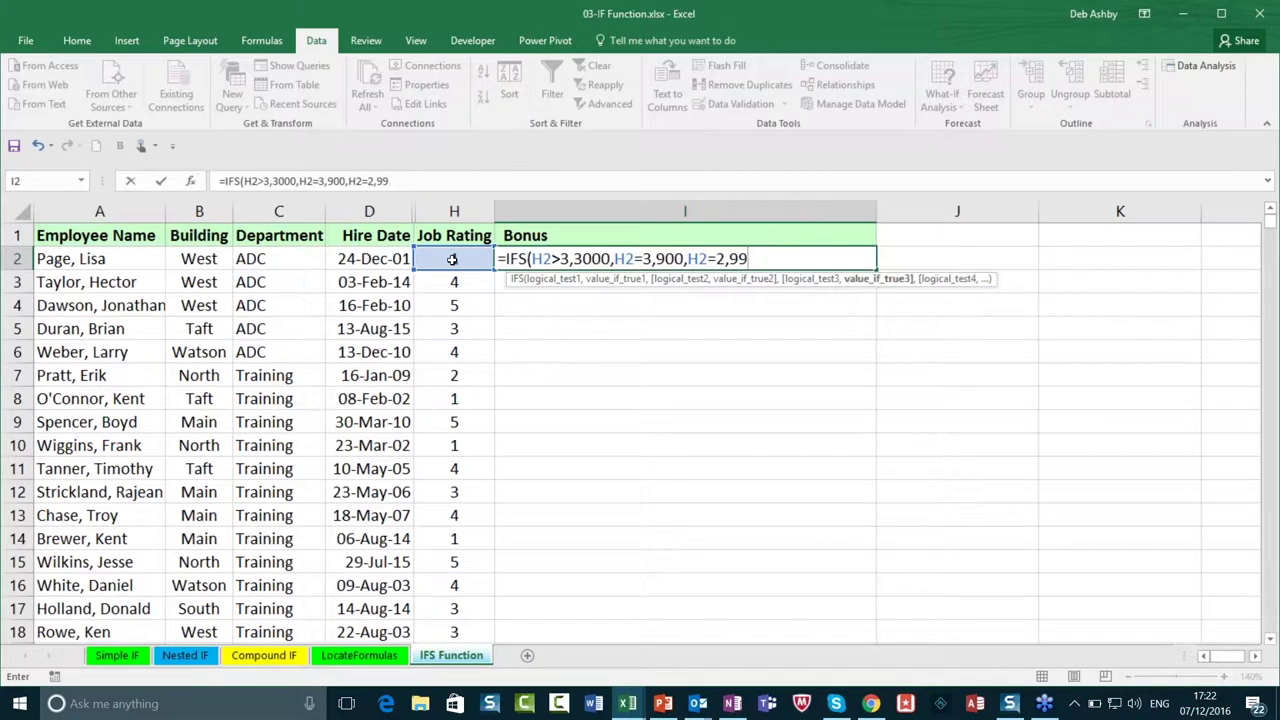
{"action": "type", "text": ","}
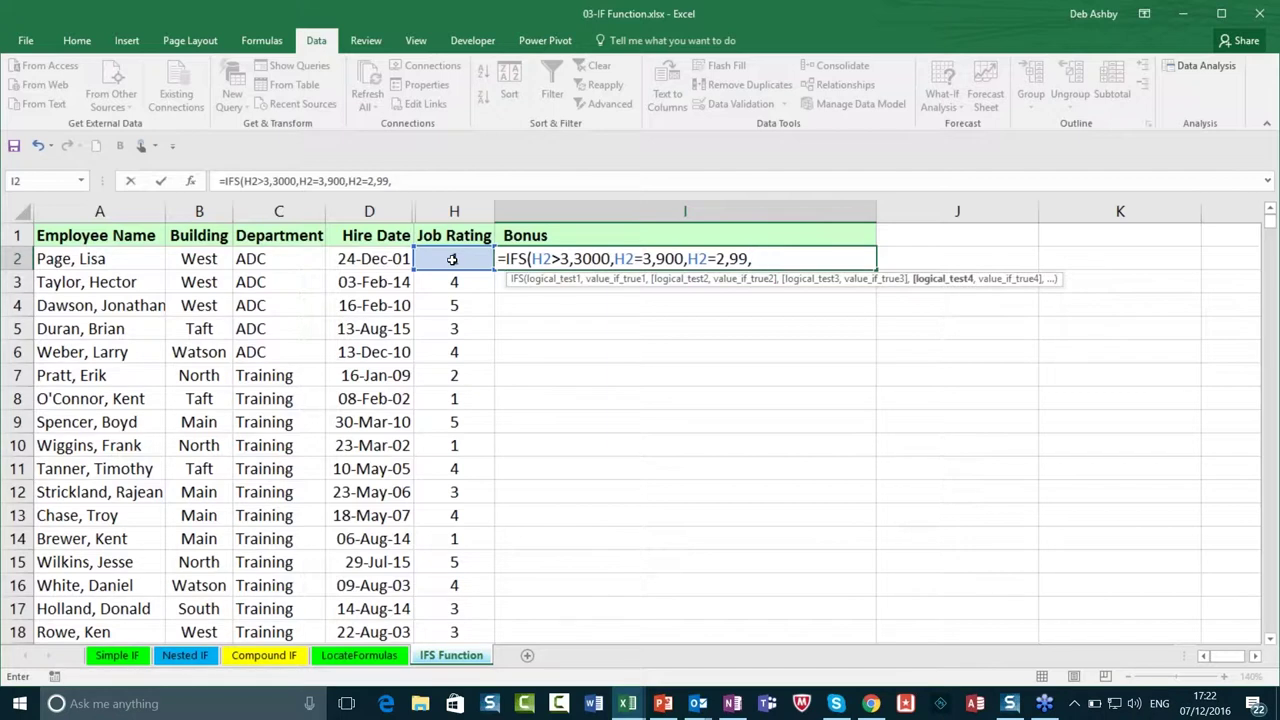
{"action": "type", "text": "\"No Bo"}
{"action": "type", "text": "nus"}
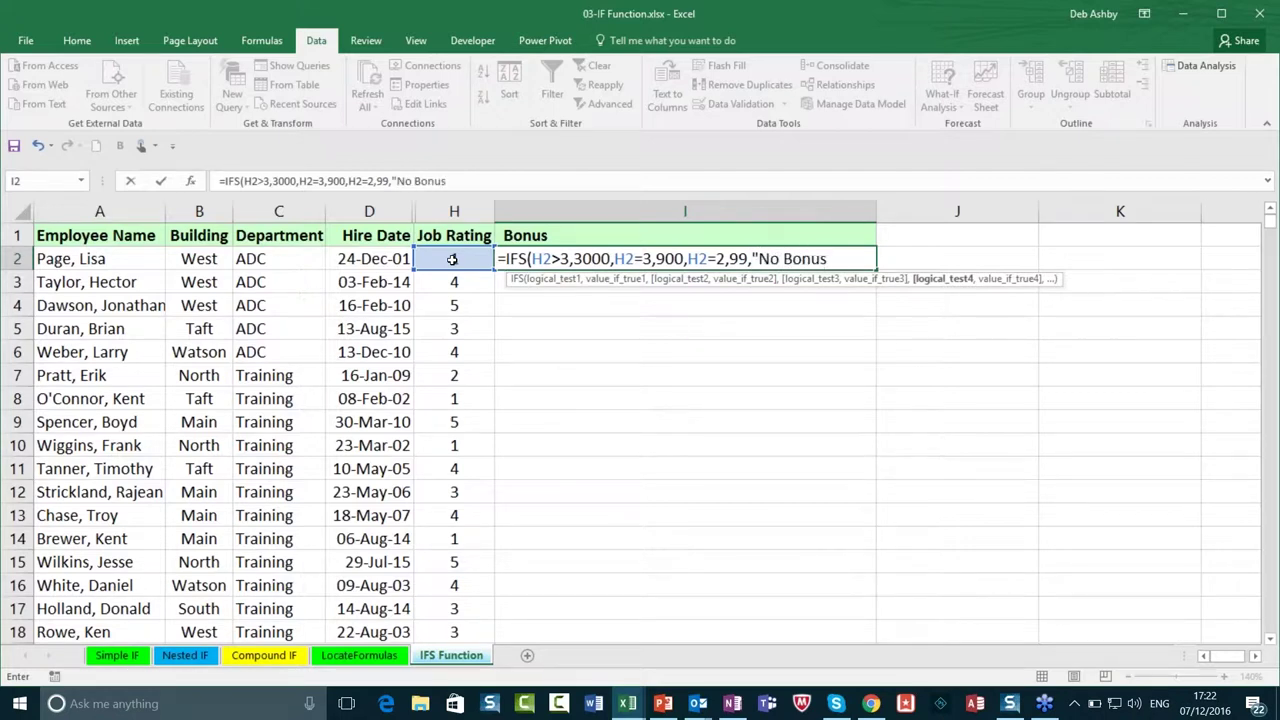
{"action": "type", "text": "\")"}
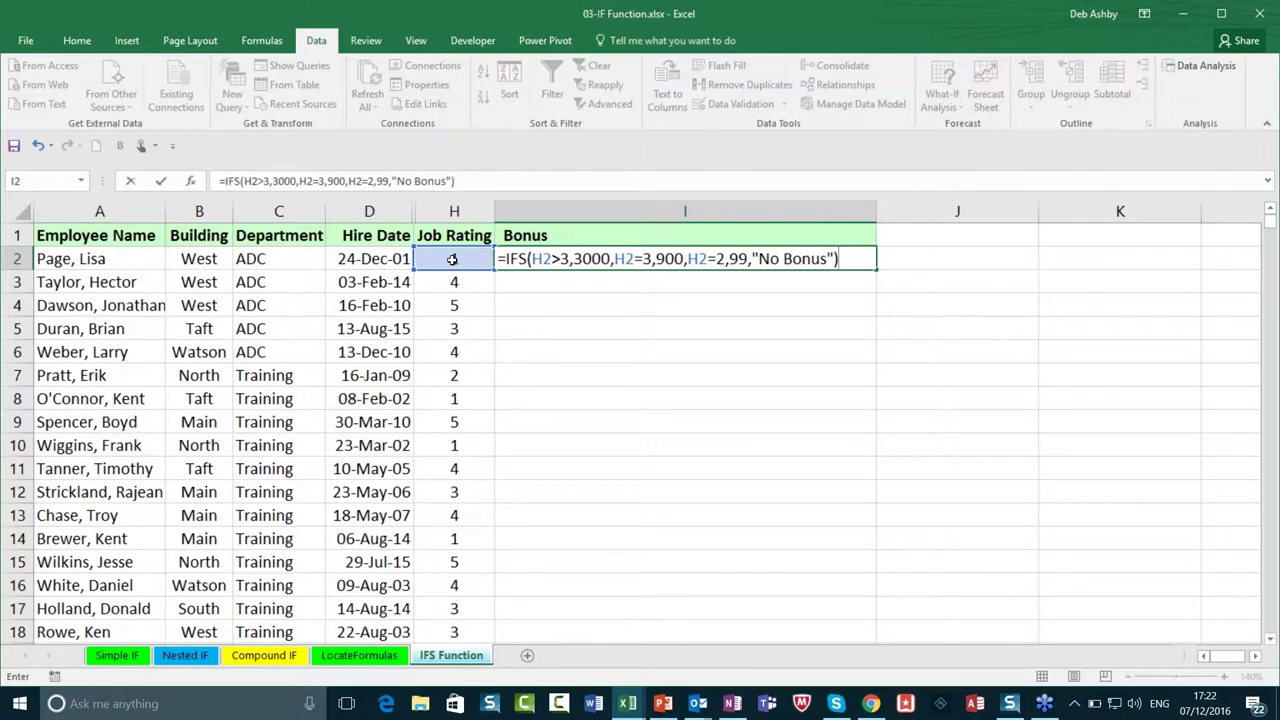
Dismiss the too-few-arguments error and delete the "No Bonus" argument from I2's IFS formula
{"action": "key", "text": "Return"}
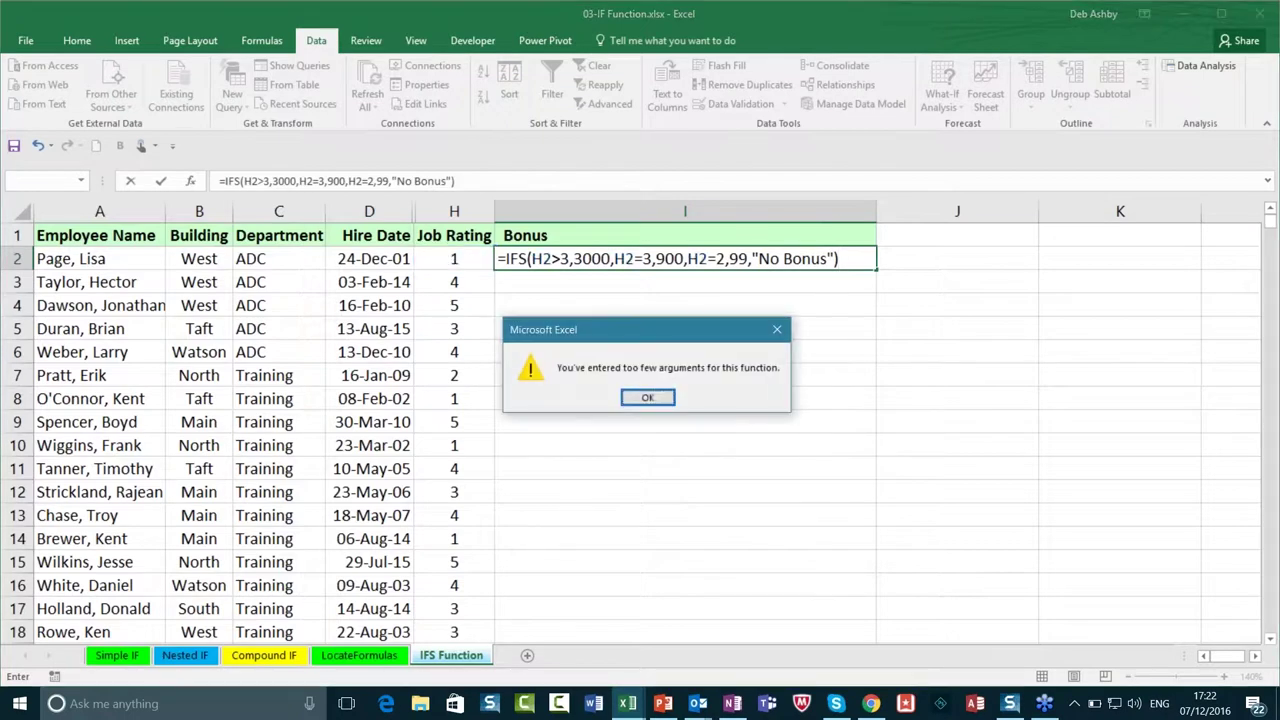
{"action": "left_click", "coordinate": [648, 397]}
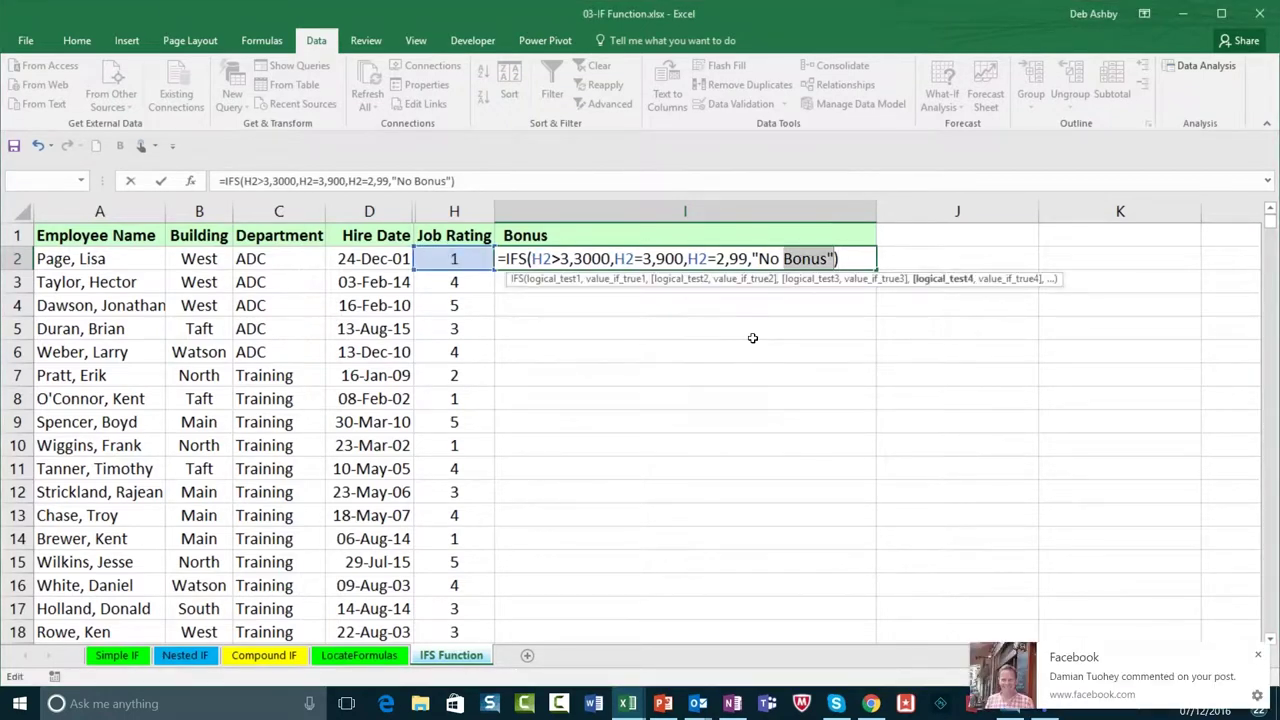
{"action": "left_click", "coordinate": [812, 259]}
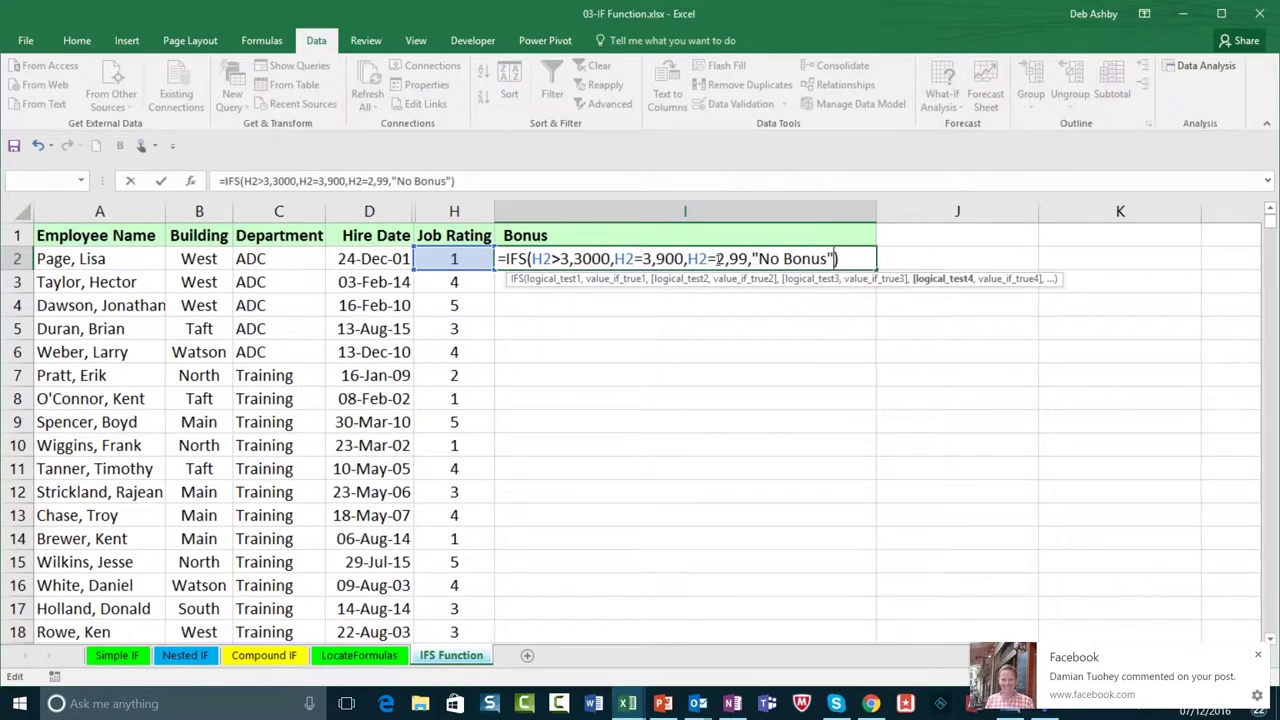
{"action": "left_click", "coordinate": [751, 258]}
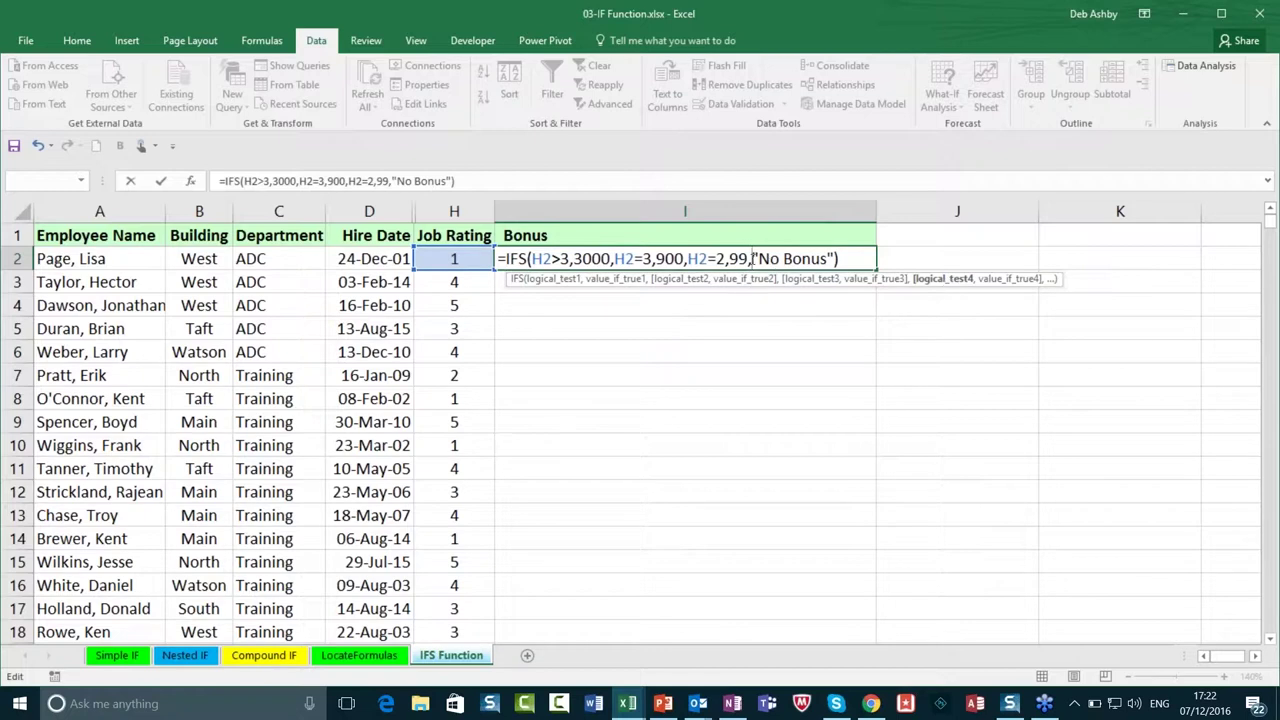
{"action": "left_click", "coordinate": [943, 280]}
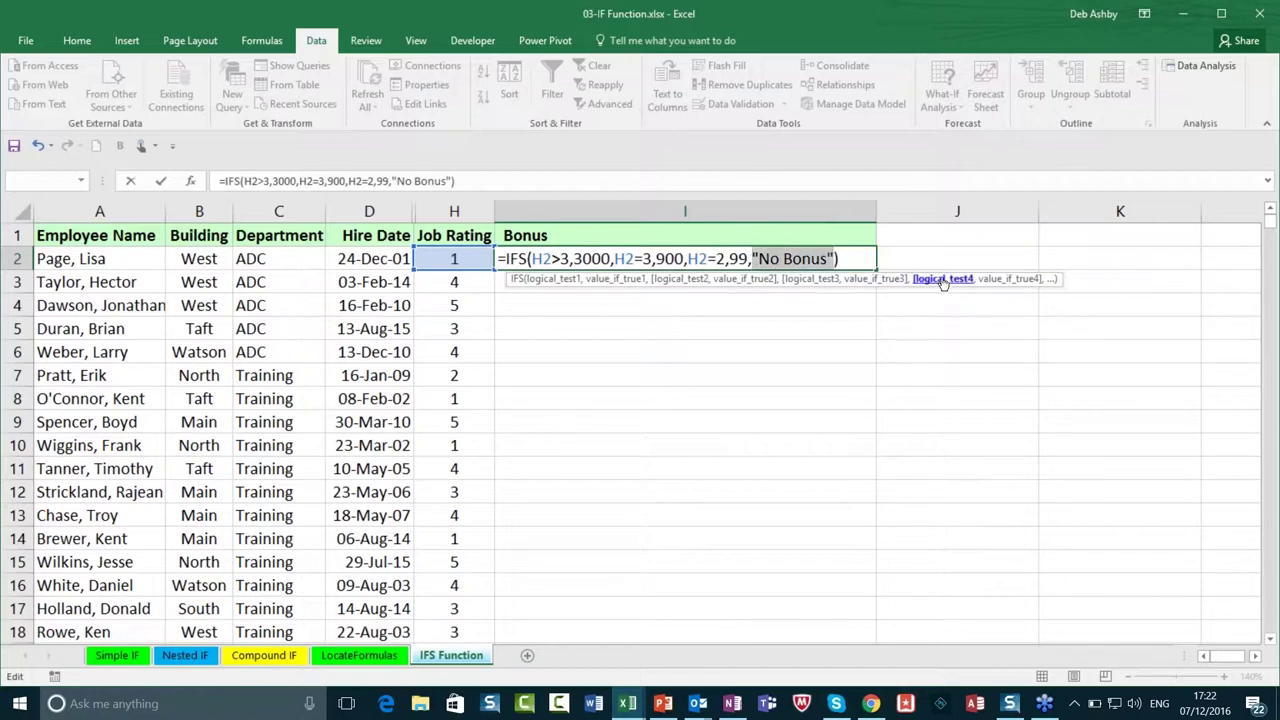
{"action": "key", "text": "BackSpace"}
{"action": "key", "text": "BackSpace"}
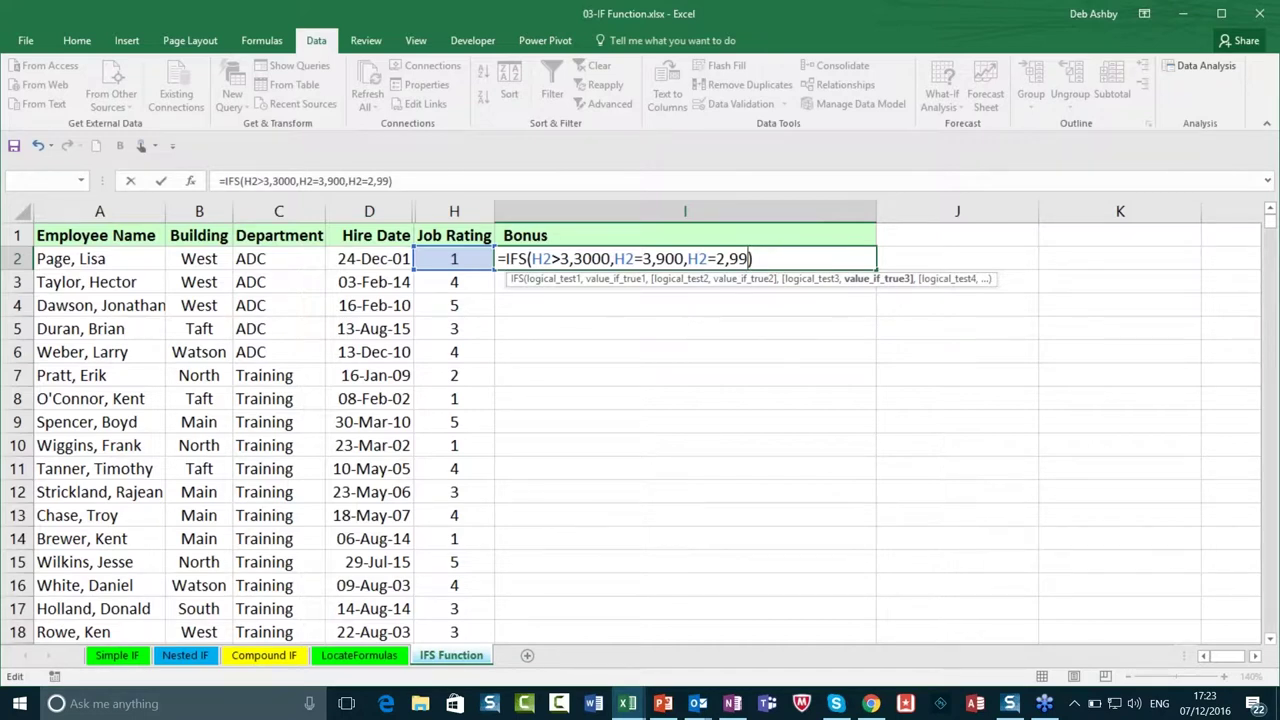
{"action": "type", "text": ","}
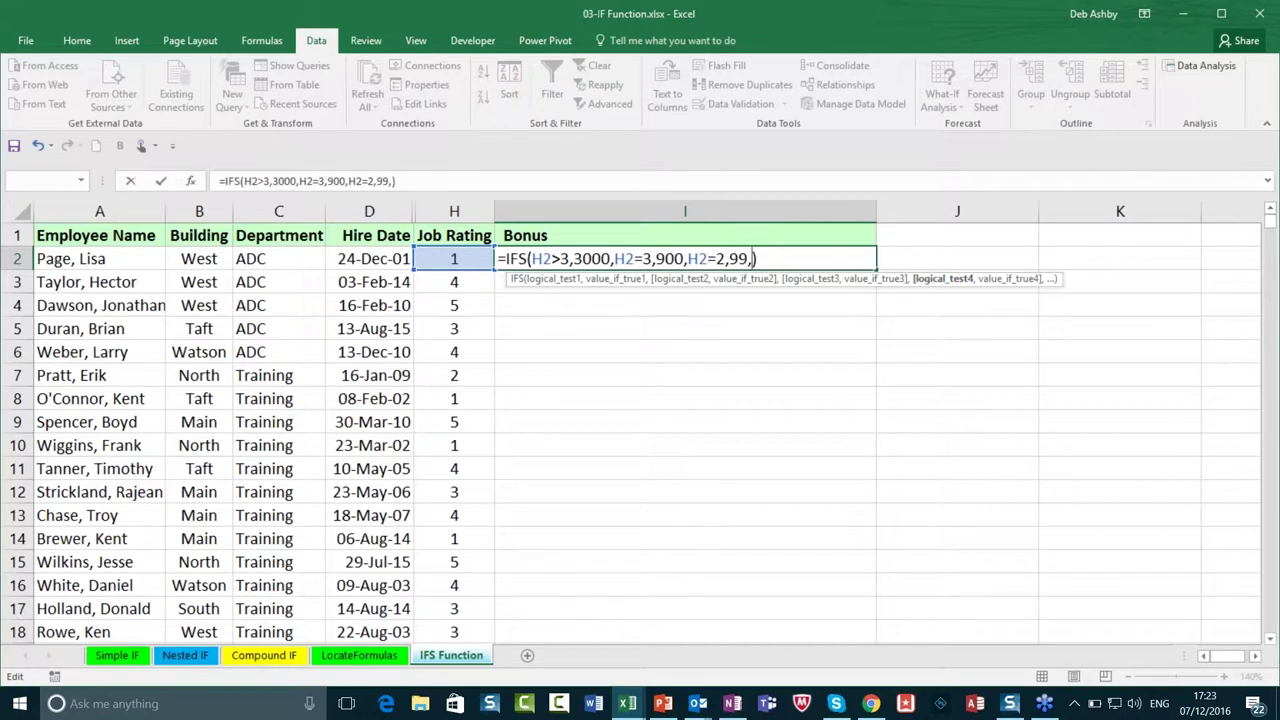
Remove the trailing comma and commit =IFS(H2>3,3000,H2=3,900,H2=2,99), which returns #N/A
{"action": "key", "text": "Return"}
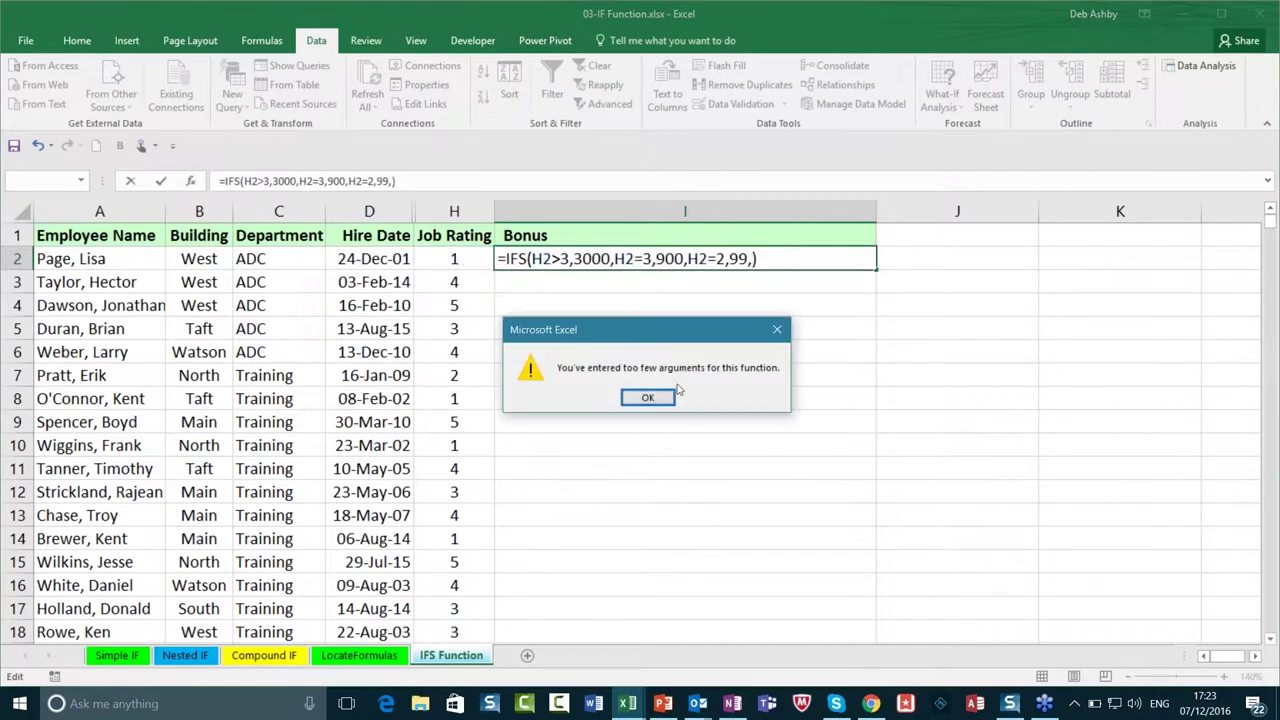
{"action": "key", "text": "Return"}
{"action": "key", "text": "BackSpace"}
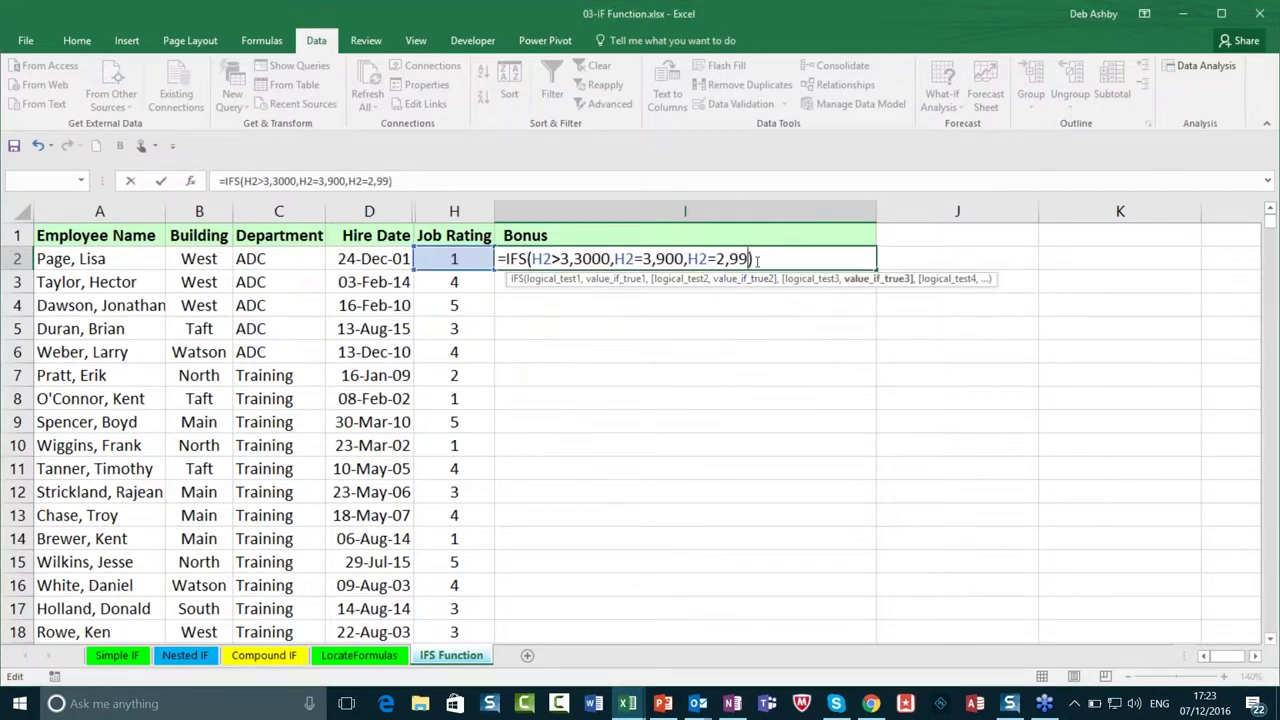
{"action": "key", "text": "Return"}
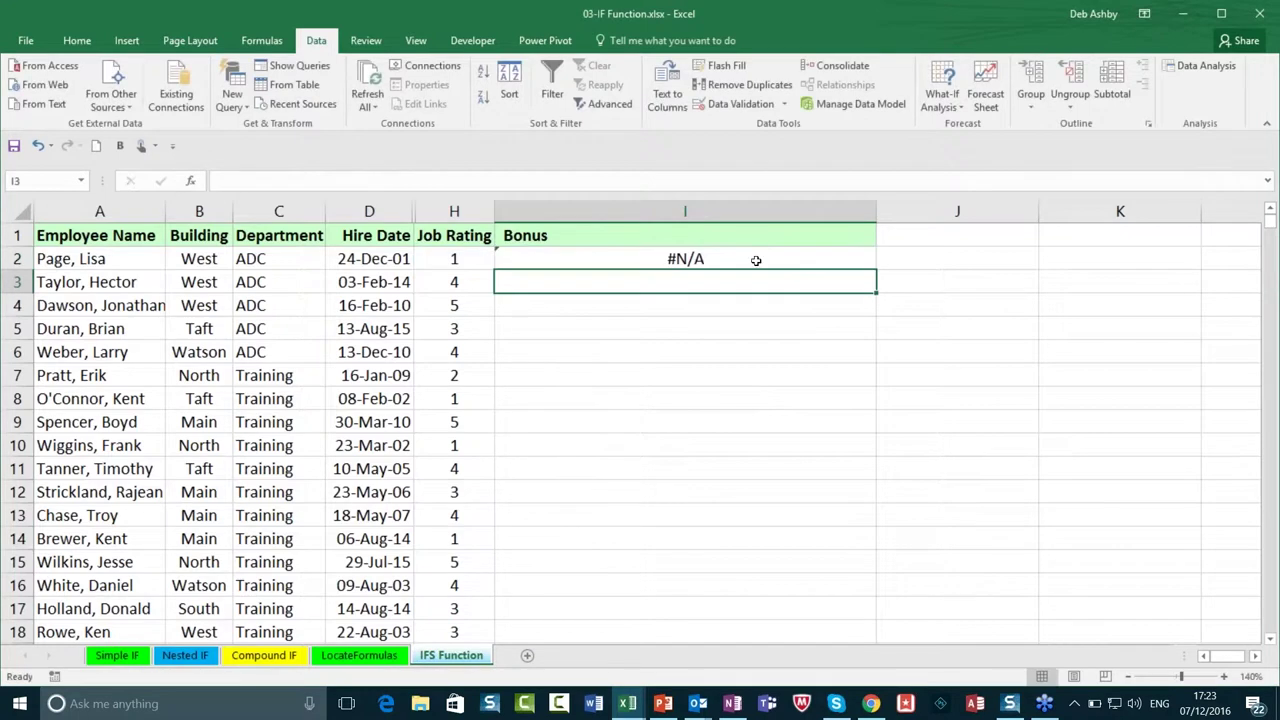
Undo the IFS formula in I2 so the Bonus column is empty, then select I6
{"action": "left_click", "coordinate": [757, 258]}
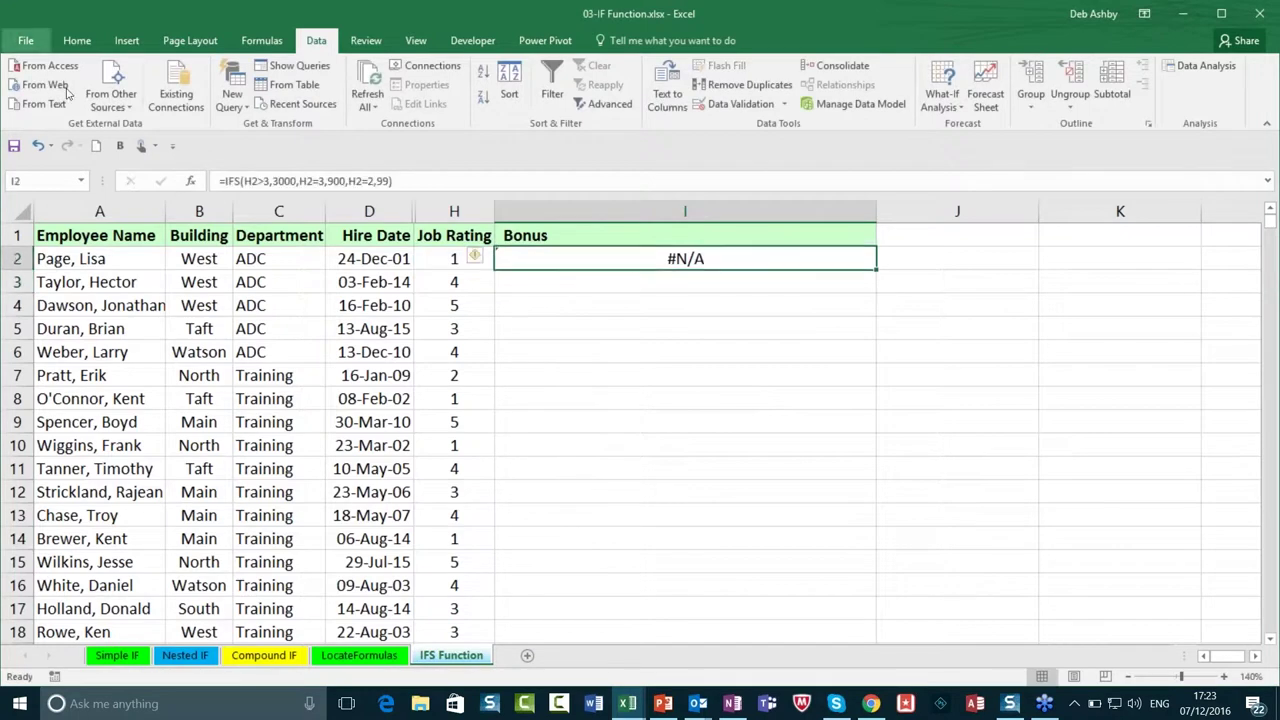
{"action": "left_click", "coordinate": [36, 147]}
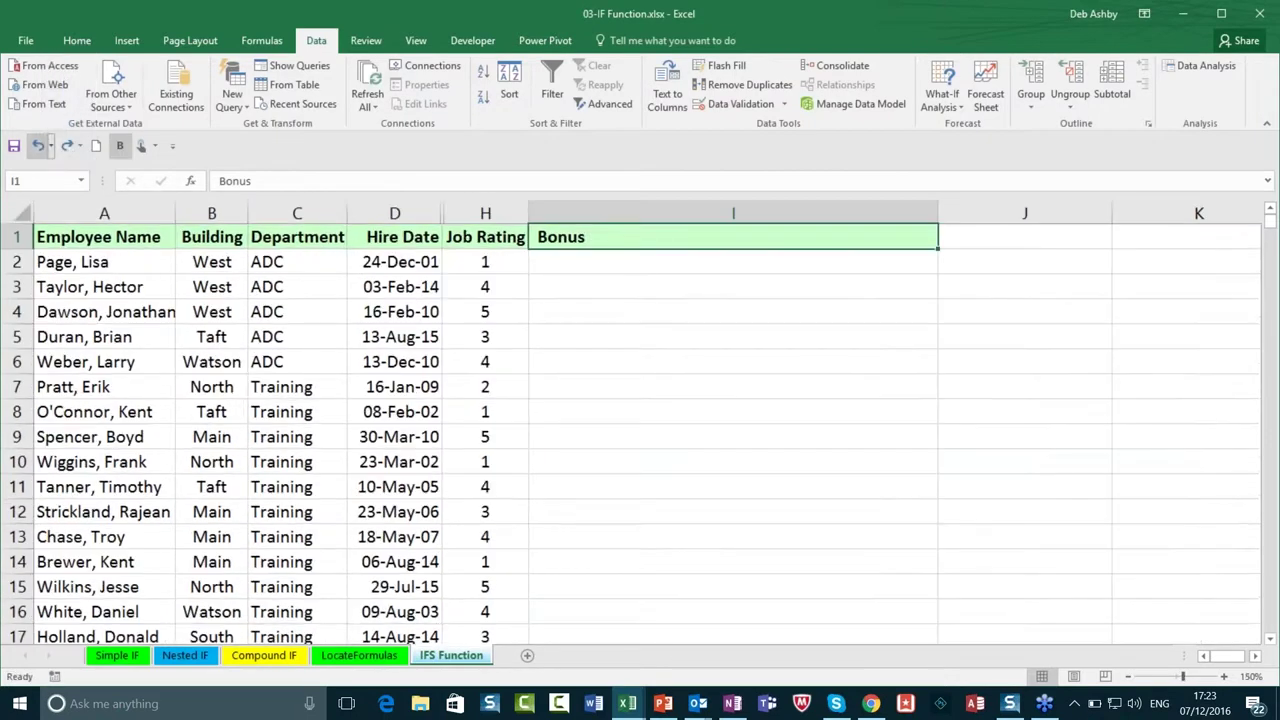
{"action": "double_click", "coordinate": [654, 262]}
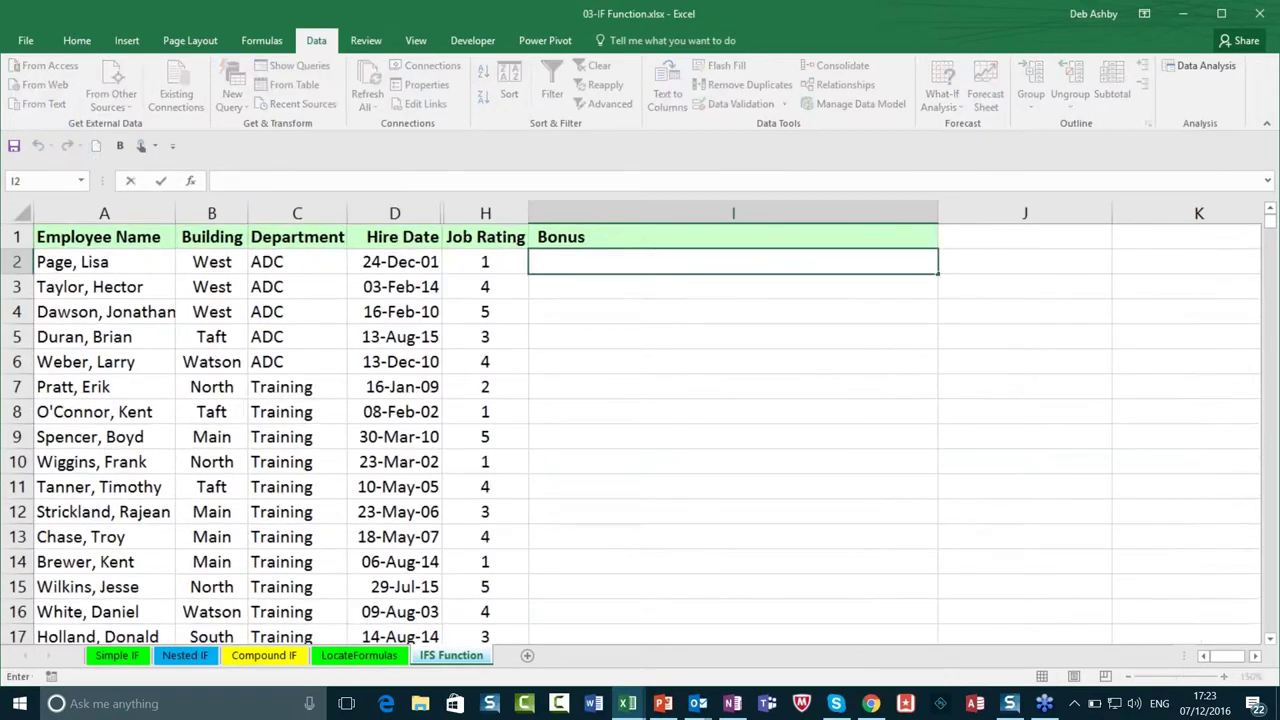
{"action": "left_click", "coordinate": [649, 260]}
{"action": "key", "text": "Escape"}
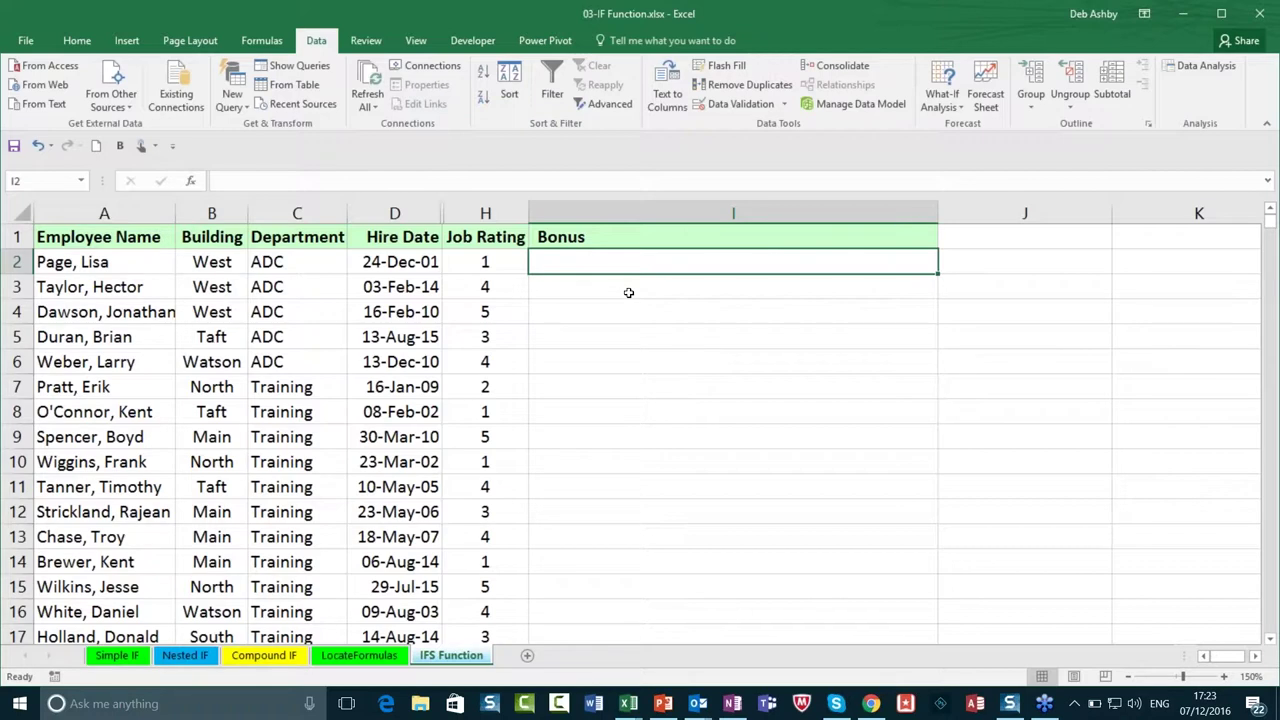
{"action": "left_click", "coordinate": [786, 366]}
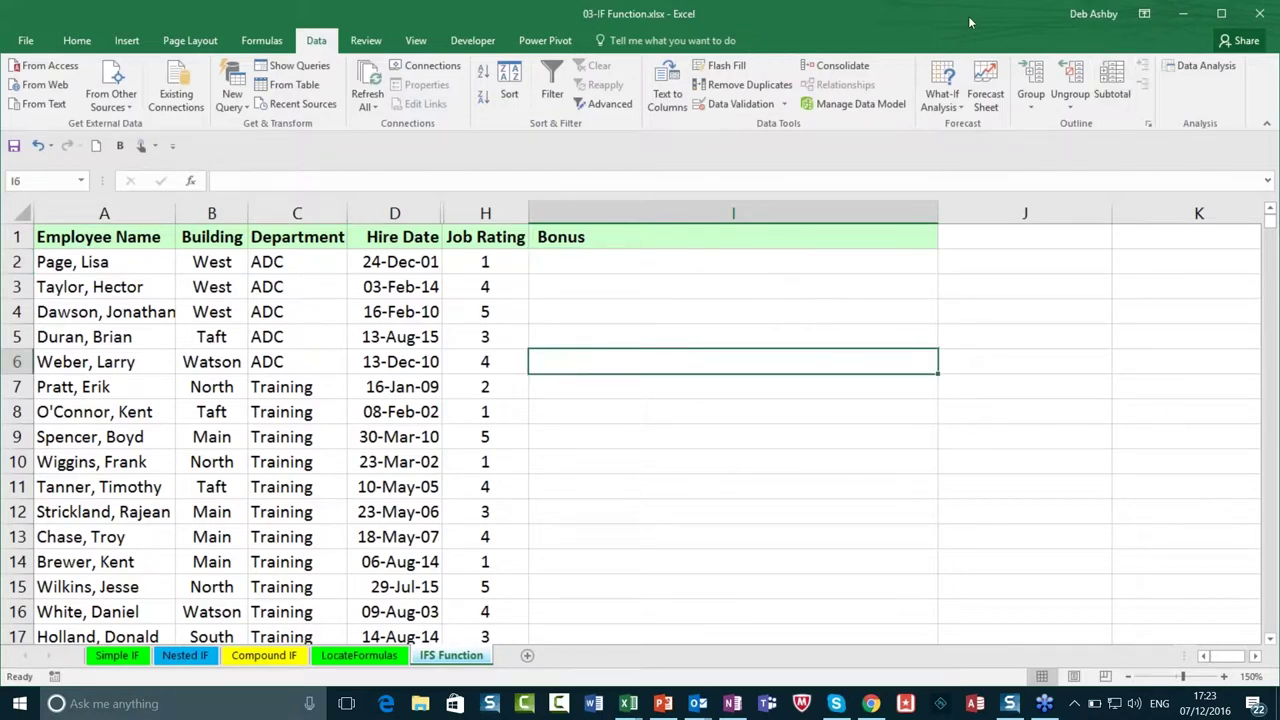
Close 03-IF Function.xlsx without saving, then select 04-LookupFunctions.xlsx on the desktop
{"action": "left_click_drag", "start_coordinate": [939, 20], "coordinate": [838, 57]}
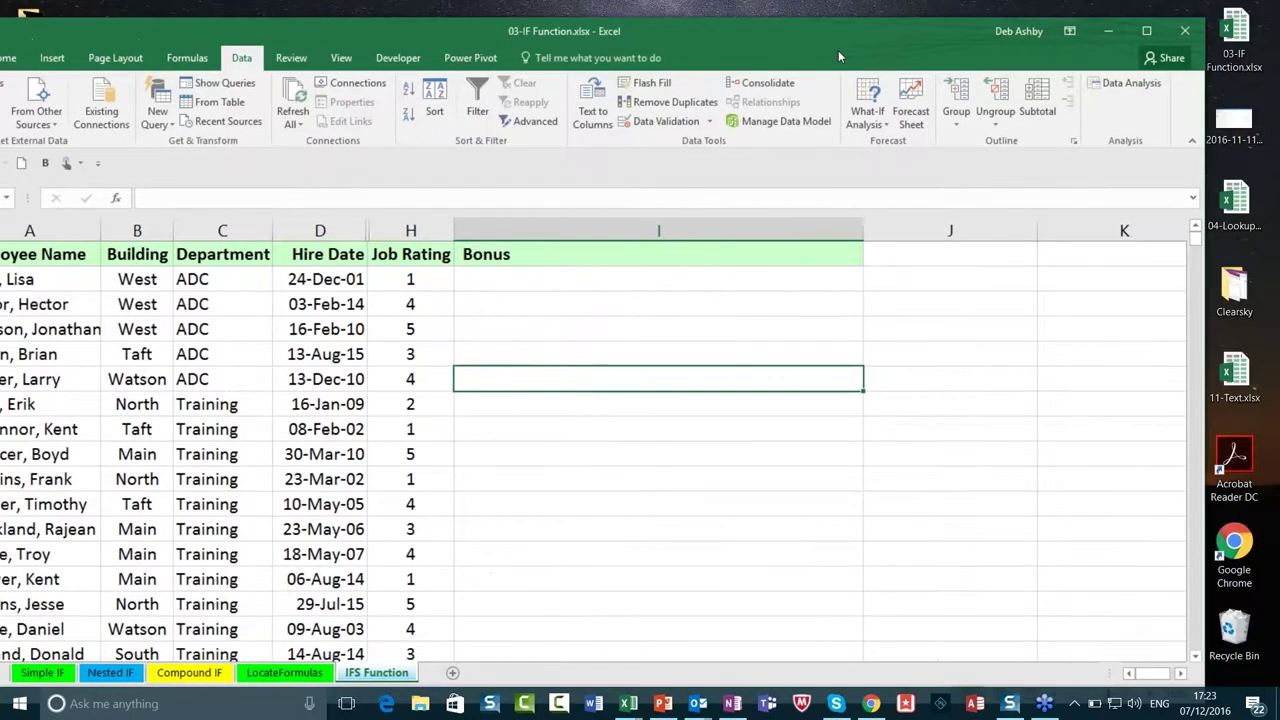
{"action": "left_click", "coordinate": [1083, 63]}
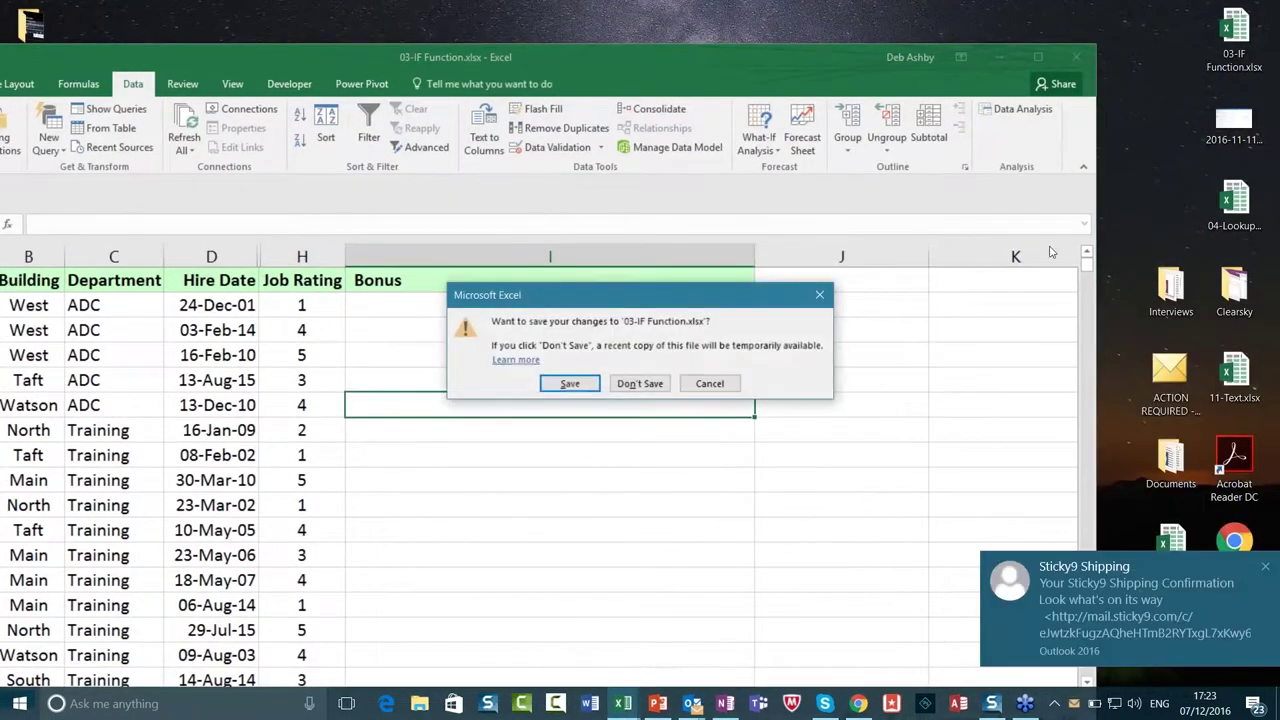
{"action": "left_click", "coordinate": [1265, 568]}
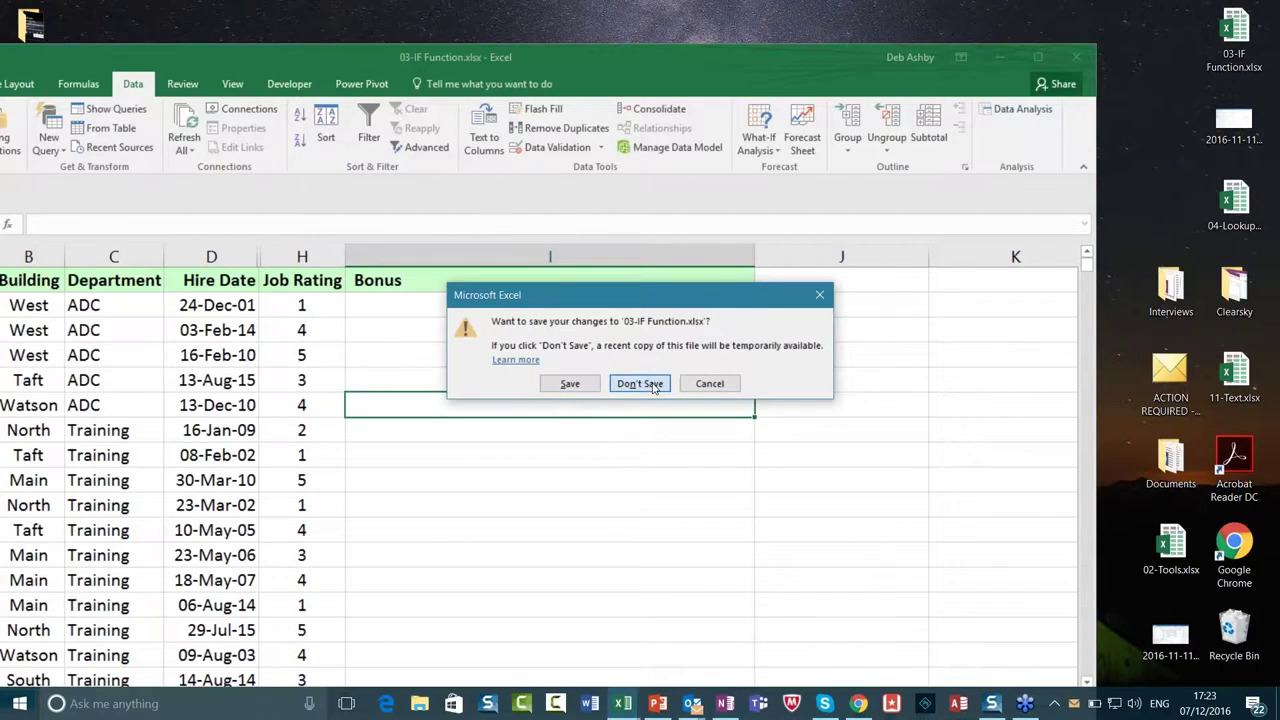
{"action": "left_click", "coordinate": [640, 383]}
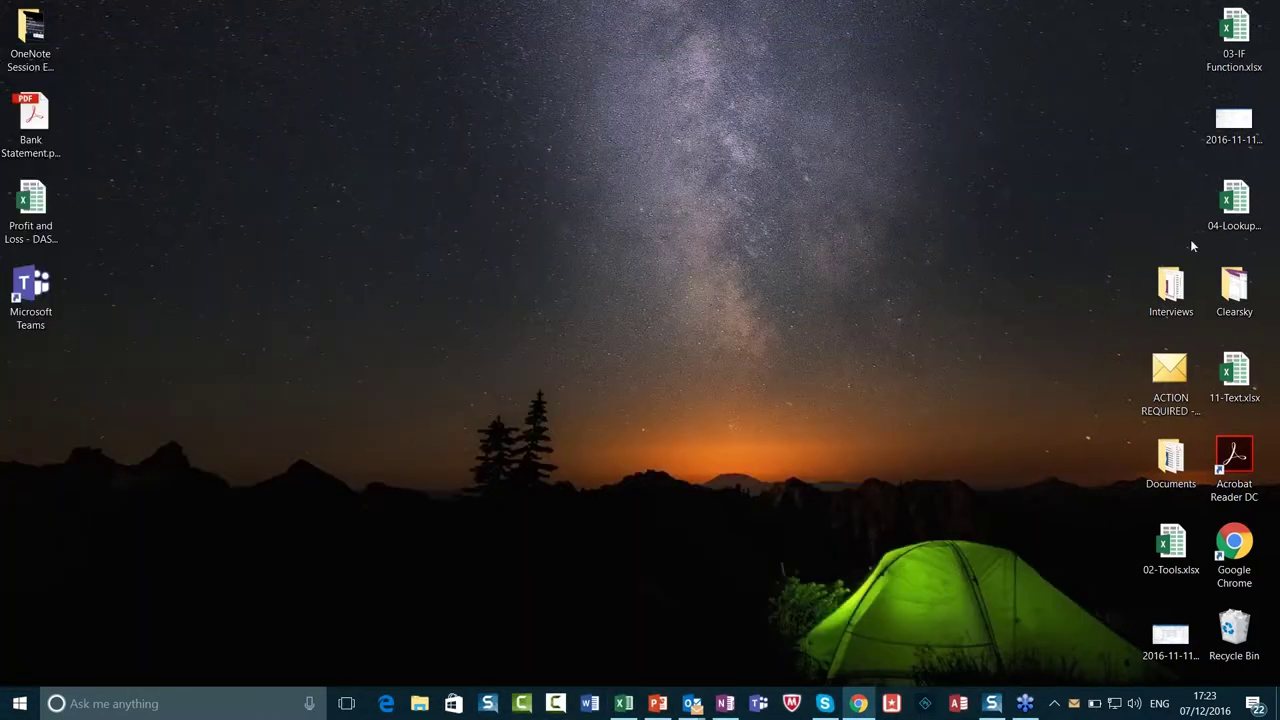
{"action": "left_click", "coordinate": [1229, 199]}
Open 04-LookupFunctions.xlsx from the desktop and select cell H4 on the SWITCH sheet
{"action": "double_click", "coordinate": [1229, 199]}
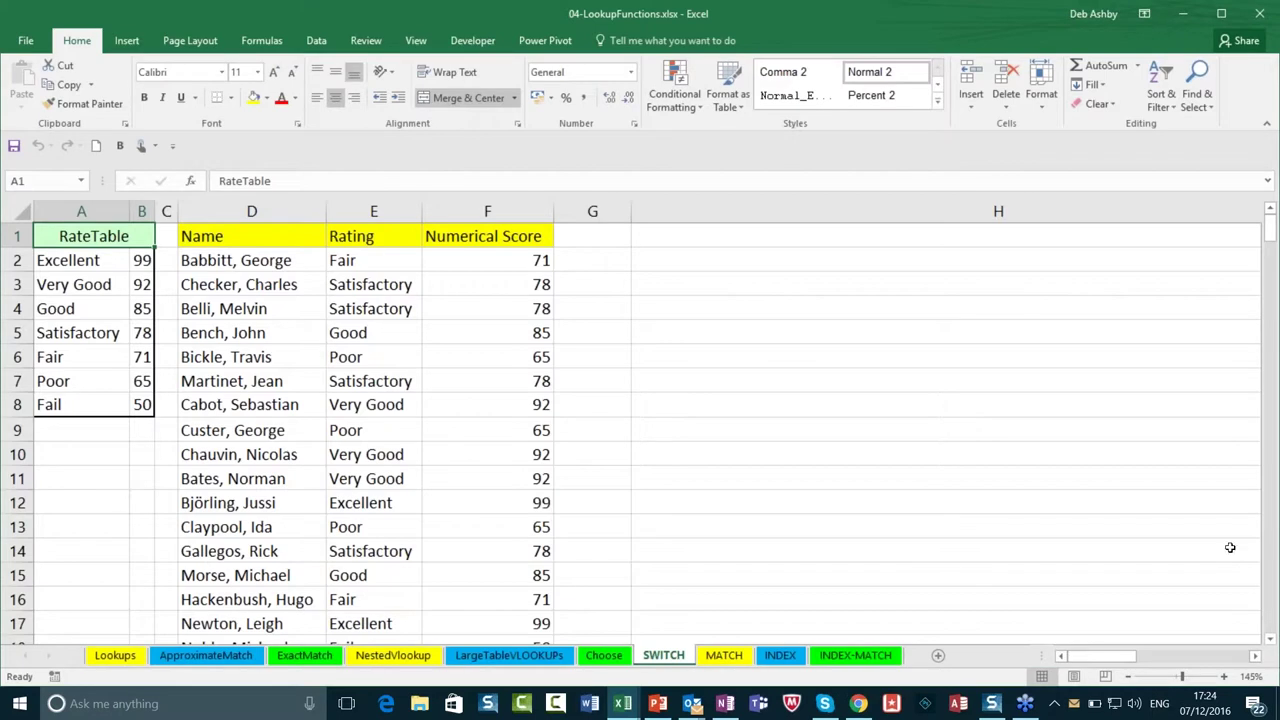
{"action": "left_click", "coordinate": [650, 307]}
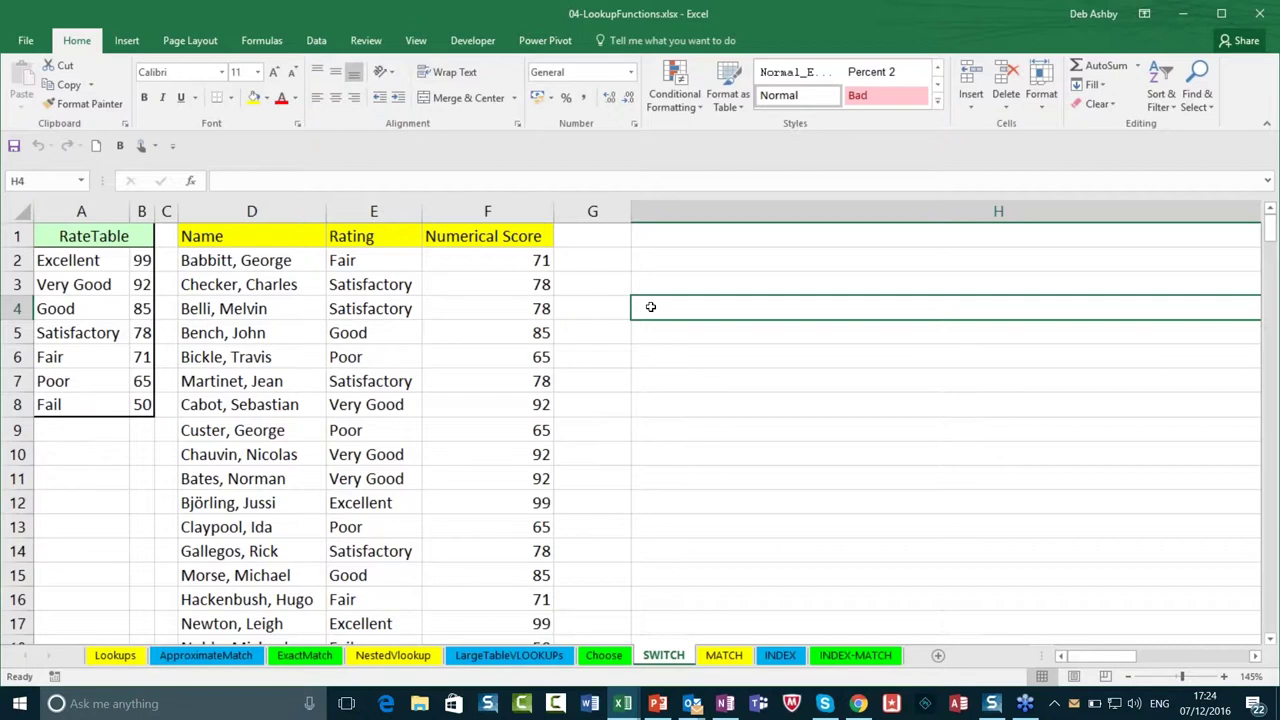
Open the Lookups sheet and relate Tax Rate cell E2 to the salary in D2 and table G1:H10
{"action": "left_click", "coordinate": [115, 657]}
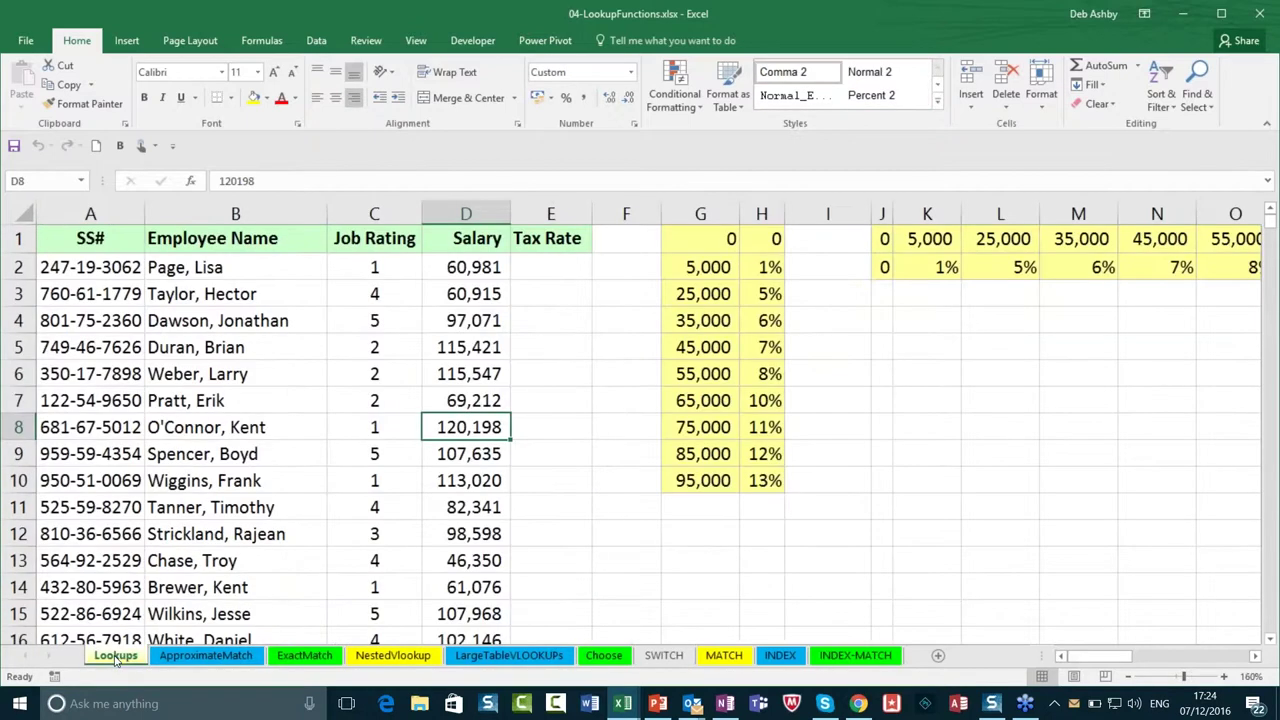
{"action": "left_click", "coordinate": [575, 426]}
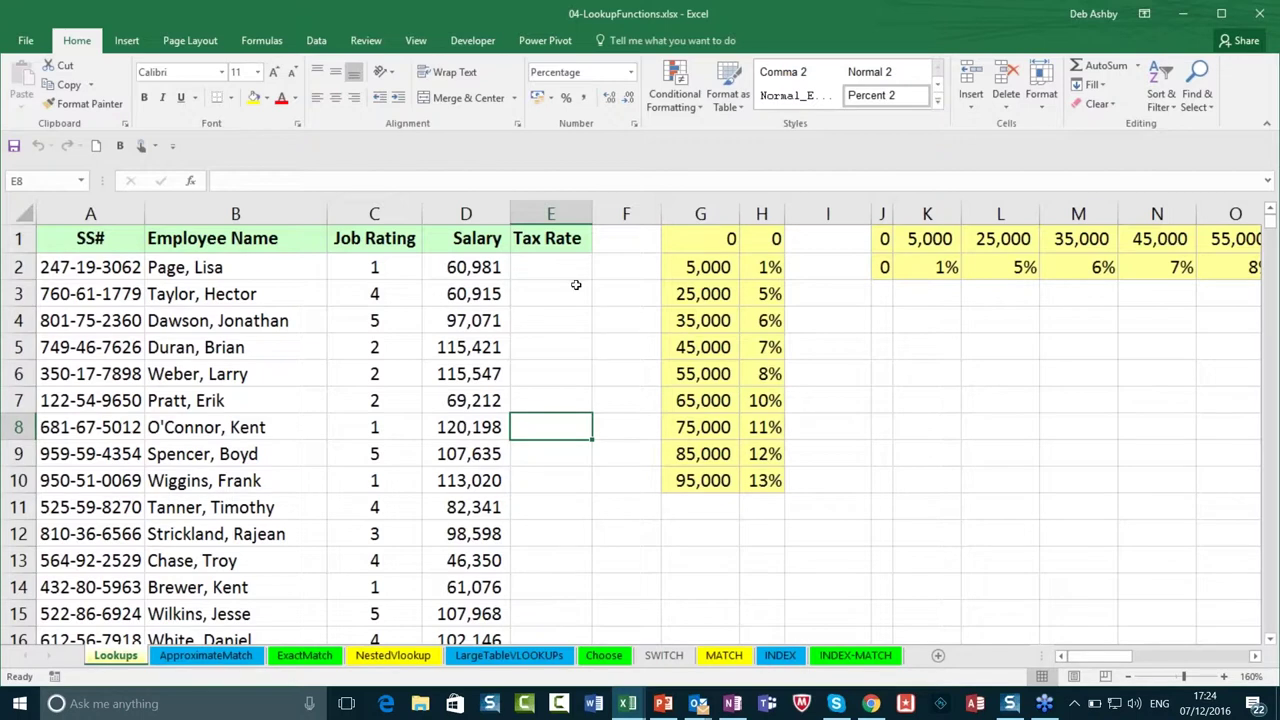
{"action": "left_click", "coordinate": [556, 270]}
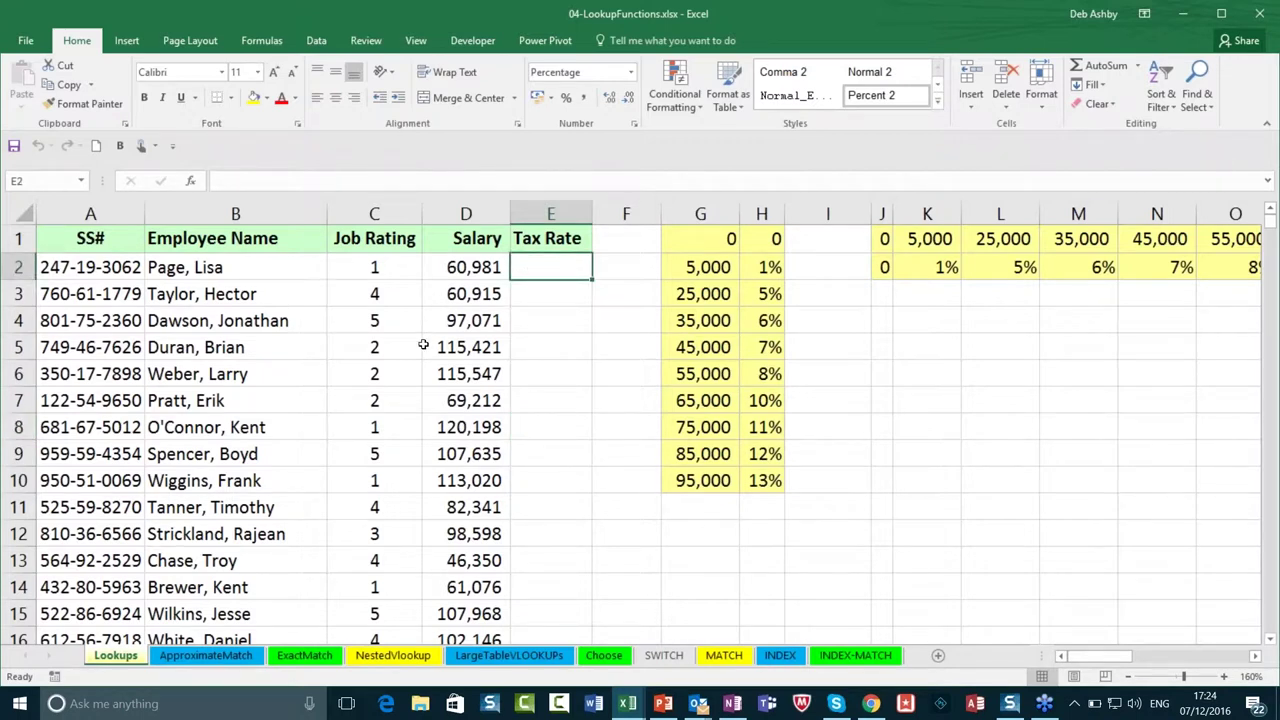
{"action": "left_click", "coordinate": [495, 270]}
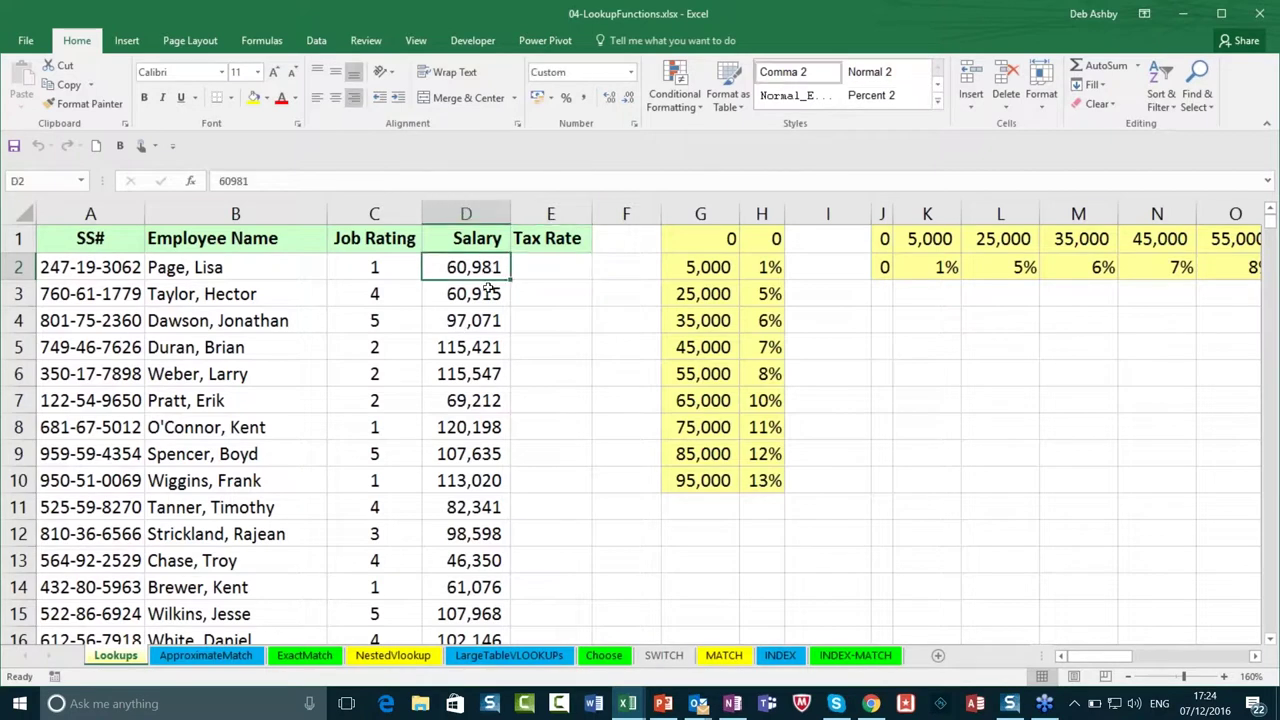
{"action": "left_click", "coordinate": [542, 266]}
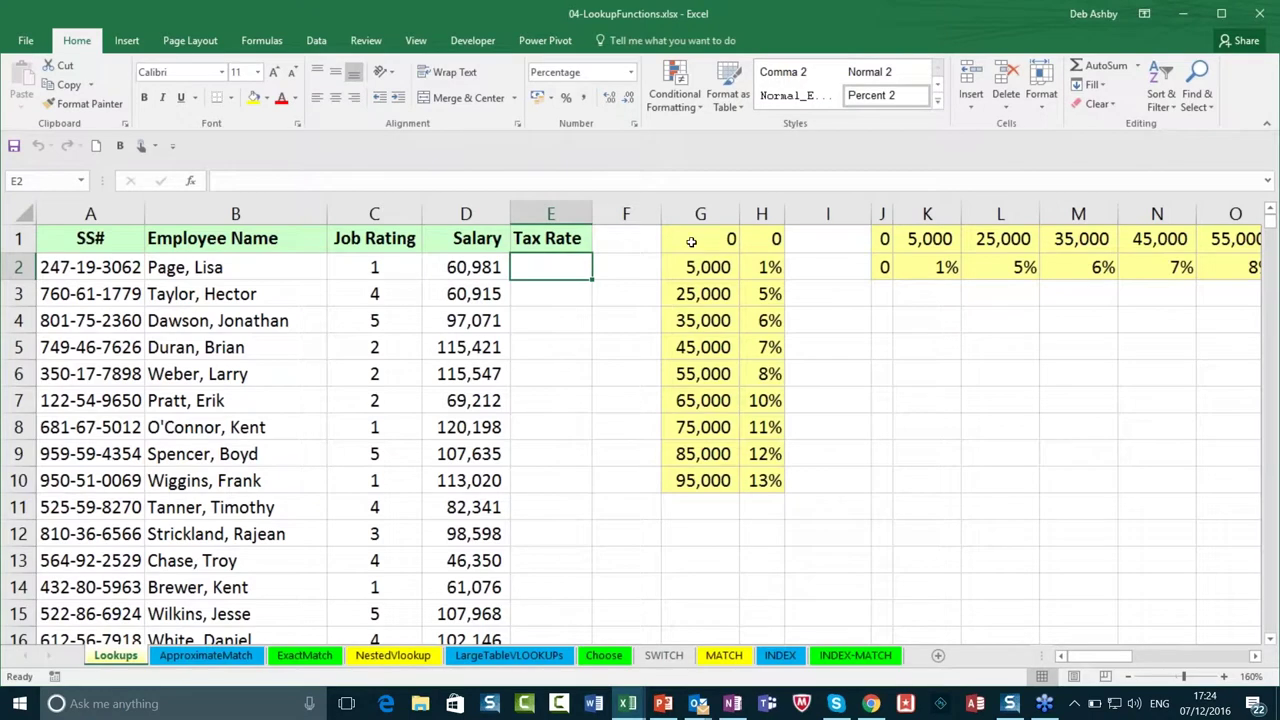
{"action": "mouse_move", "coordinate": [700, 241]}
{"action": "left_mouse_down"}
{"action": "mouse_move", "coordinate": [765, 253]}
{"action": "mouse_move", "coordinate": [768, 482]}
{"action": "left_mouse_up"}
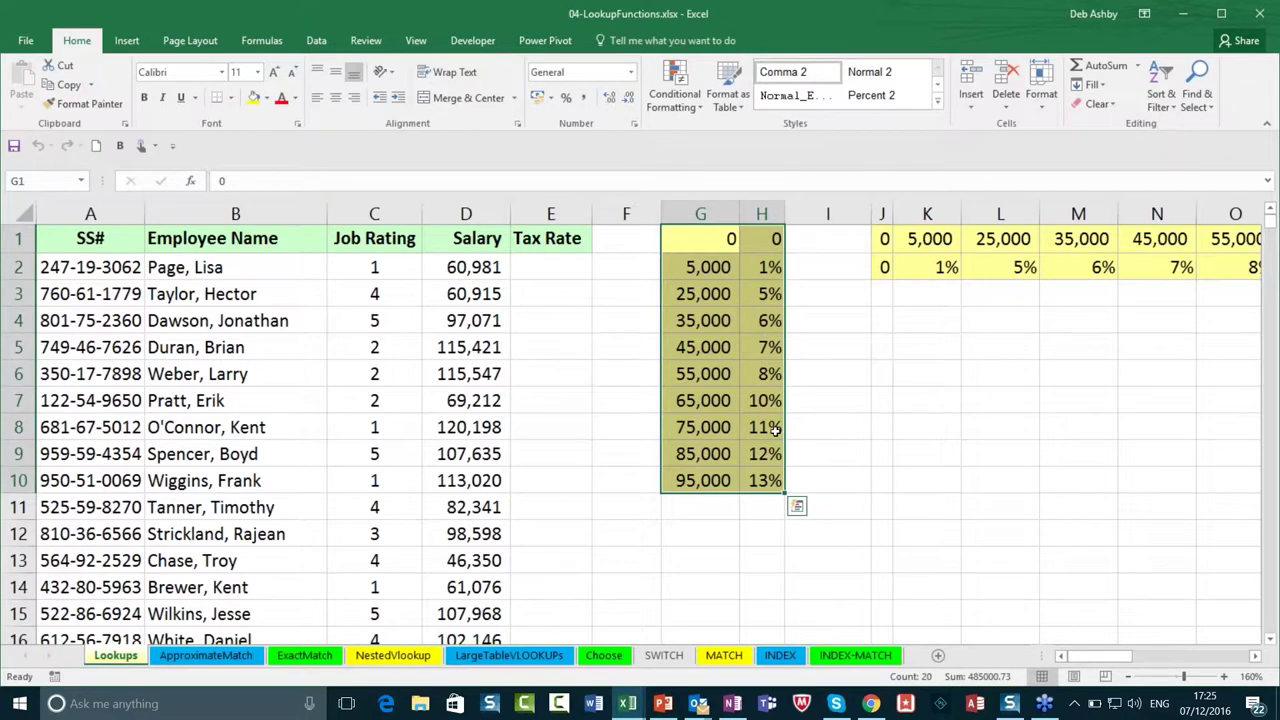
Walk through E2, D2 and the G1:H10 tax table again, ending with the full table selected
{"action": "left_click", "coordinate": [553, 269]}
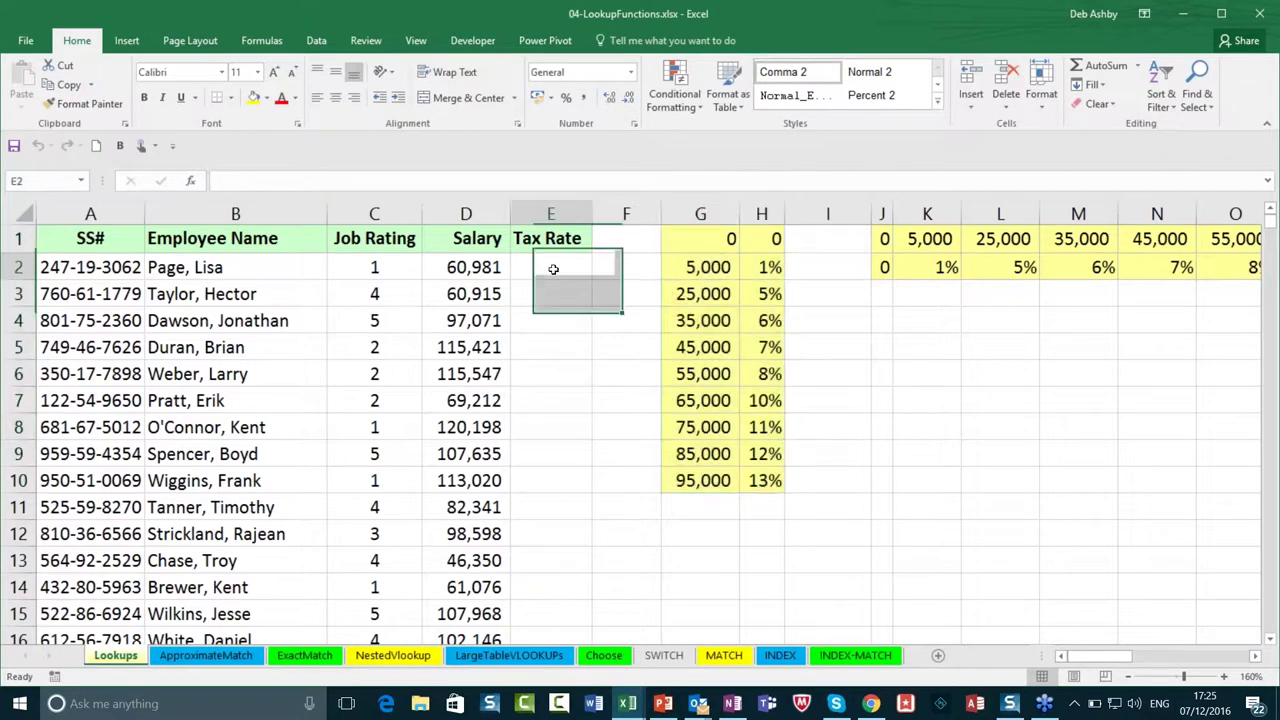
{"action": "left_click", "coordinate": [465, 268]}
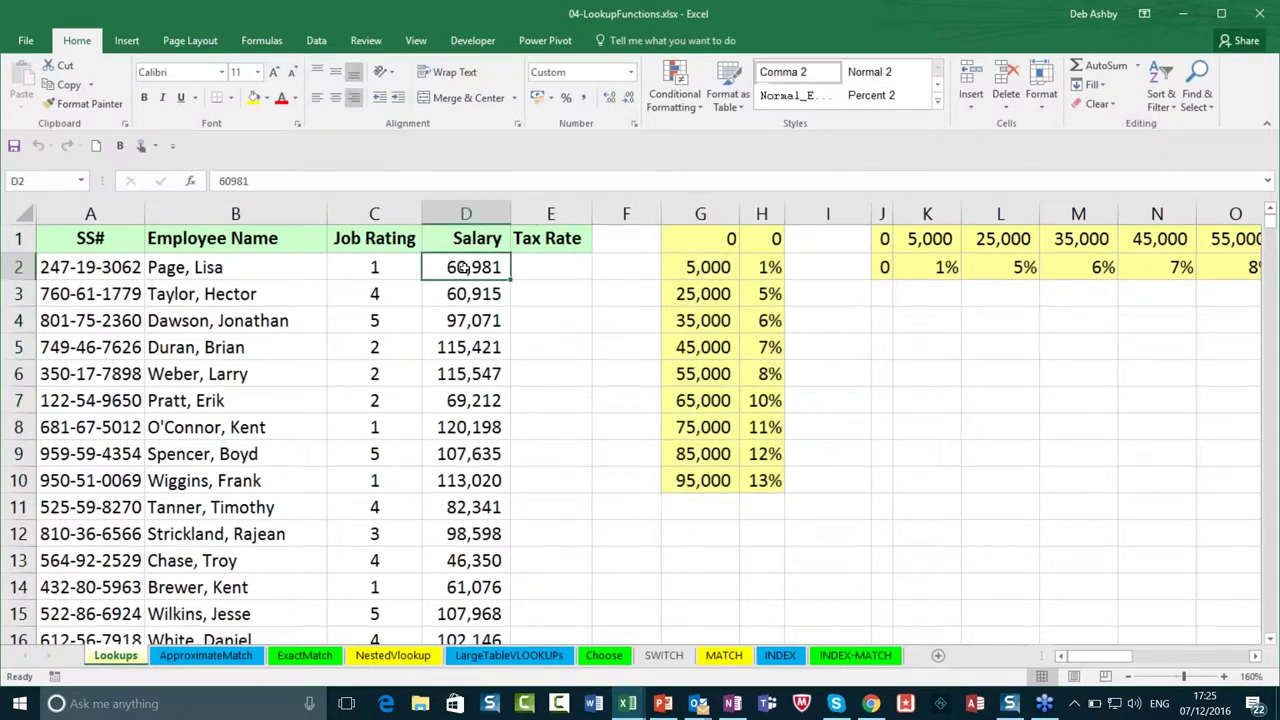
{"action": "mouse_move", "coordinate": [668, 243]}
{"action": "left_mouse_down"}
{"action": "mouse_move", "coordinate": [774, 422]}
{"action": "mouse_move", "coordinate": [774, 485]}
{"action": "left_mouse_up"}
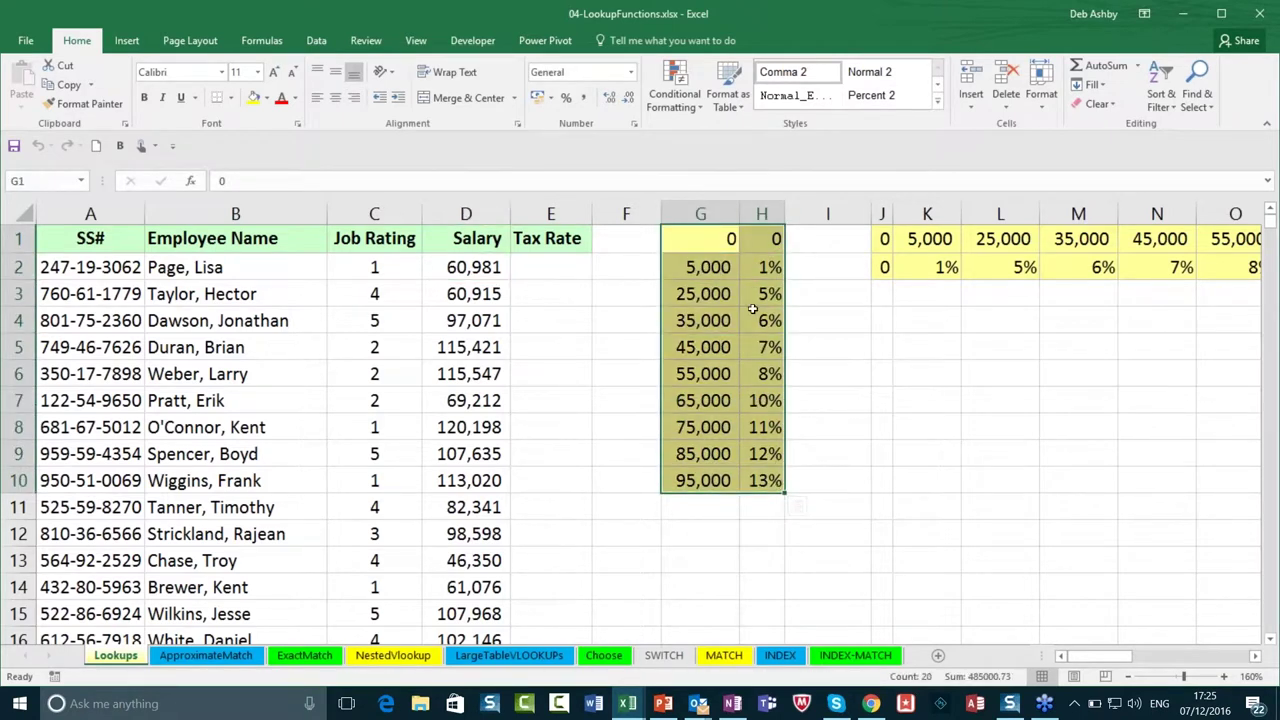
{"action": "left_click", "coordinate": [551, 270]}
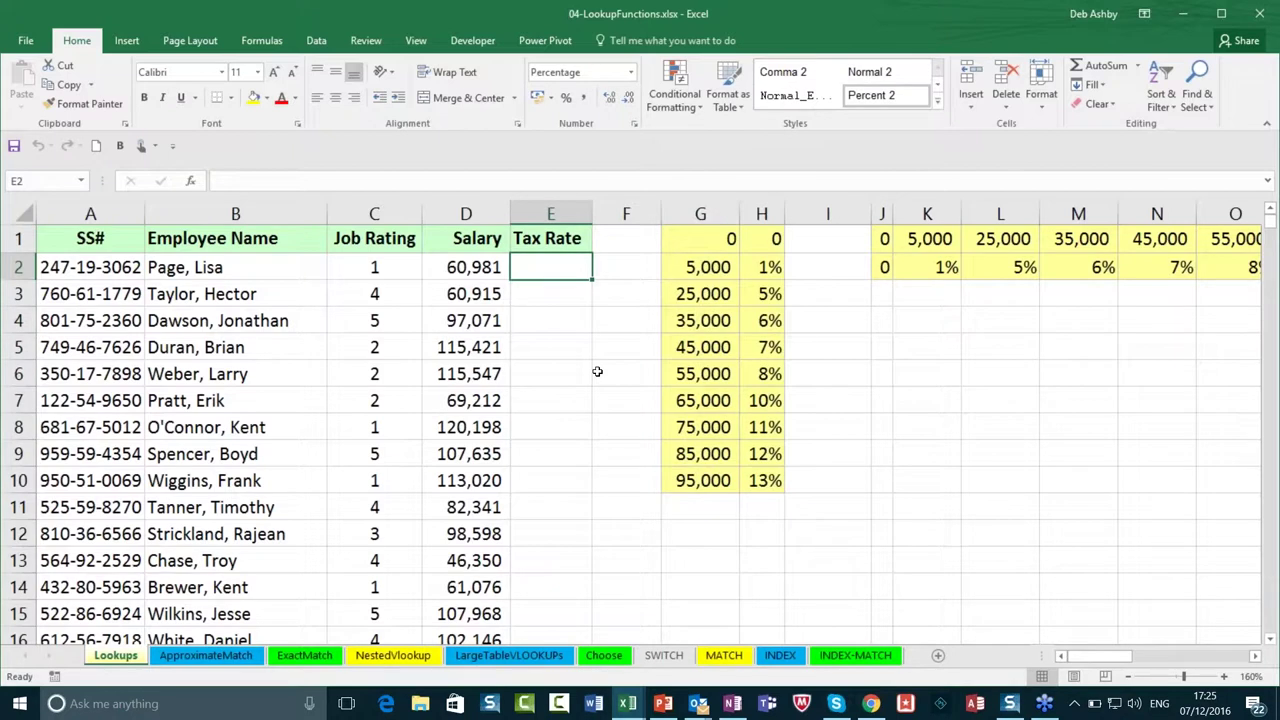
{"action": "left_click", "coordinate": [482, 270]}
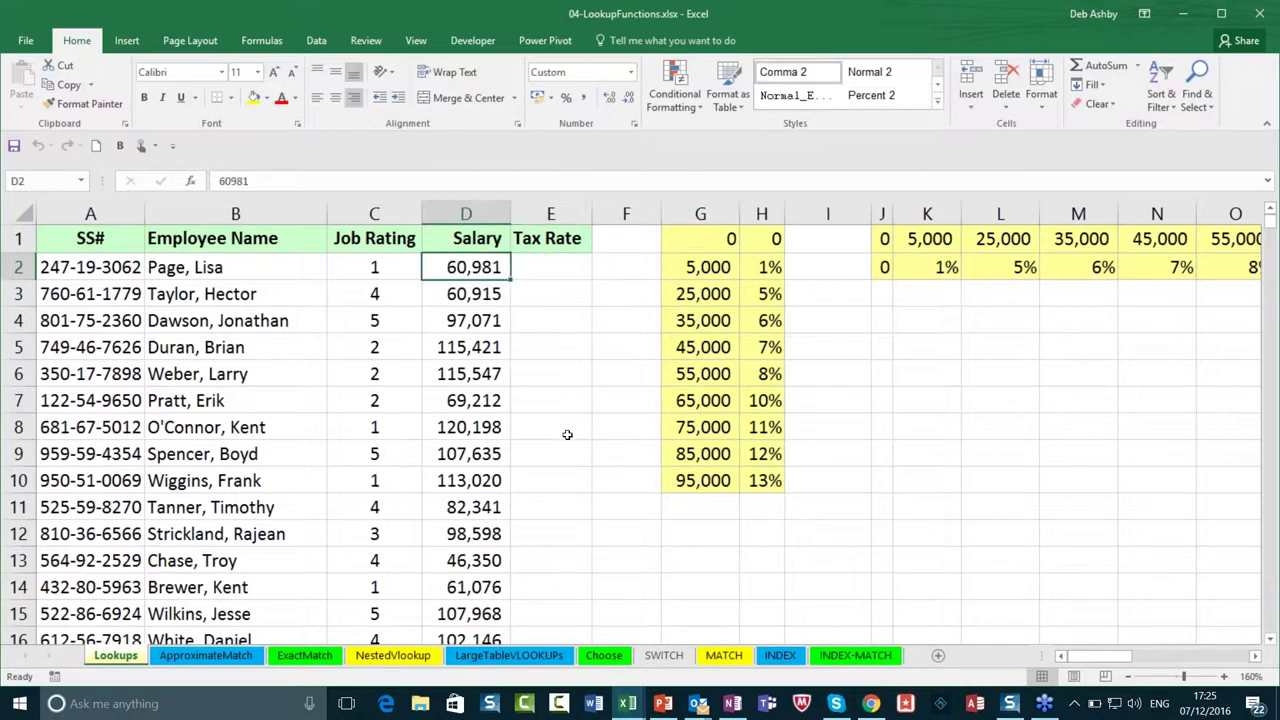
{"action": "left_click", "coordinate": [688, 239]}
{"action": "mouse_move", "coordinate": [688, 239]}
{"action": "left_mouse_down"}
{"action": "mouse_move", "coordinate": [791, 469]}
{"action": "mouse_move", "coordinate": [778, 491]}
{"action": "left_mouse_up"}
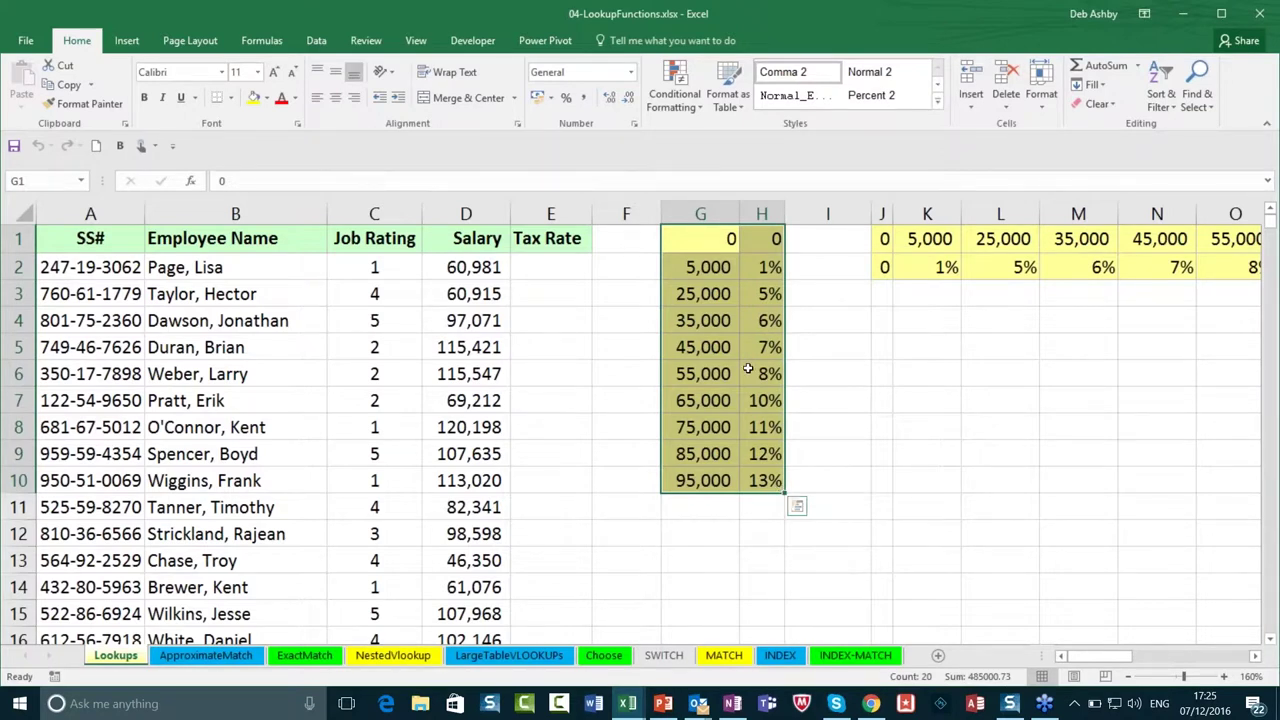
Scroll right and compare the horizontal tax table J1:S2 with the vertical G1:H10 table
{"action": "left_click_drag", "start_coordinate": [1120, 657], "coordinate": [1142, 659]}
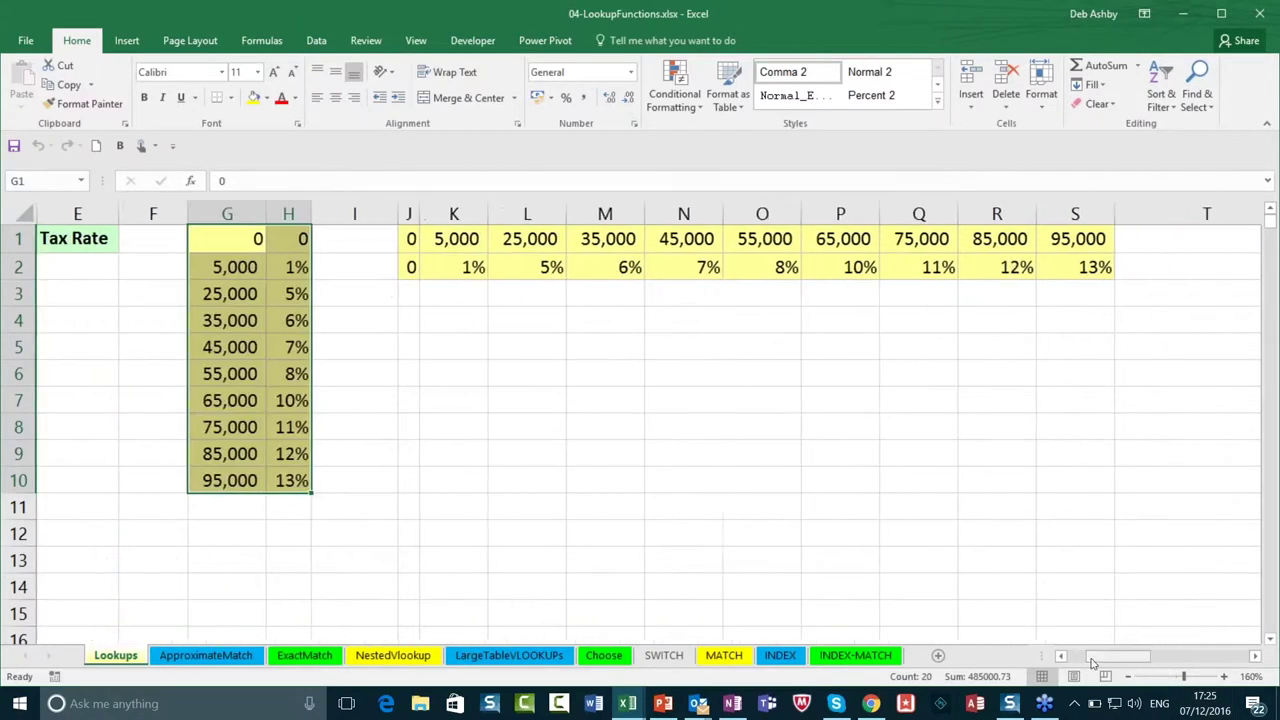
{"action": "left_click", "coordinate": [412, 238]}
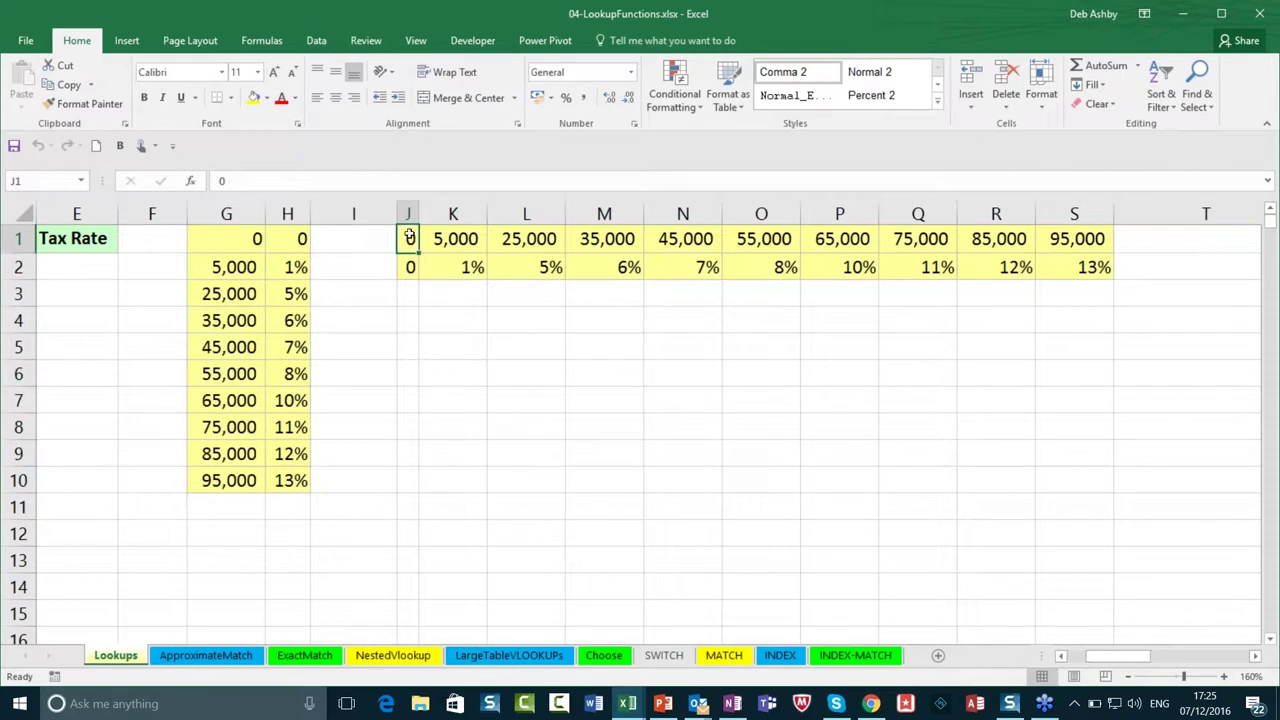
{"action": "mouse_move", "coordinate": [410, 237]}
{"action": "left_mouse_down"}
{"action": "mouse_move", "coordinate": [984, 274]}
{"action": "mouse_move", "coordinate": [1078, 268]}
{"action": "left_mouse_up"}
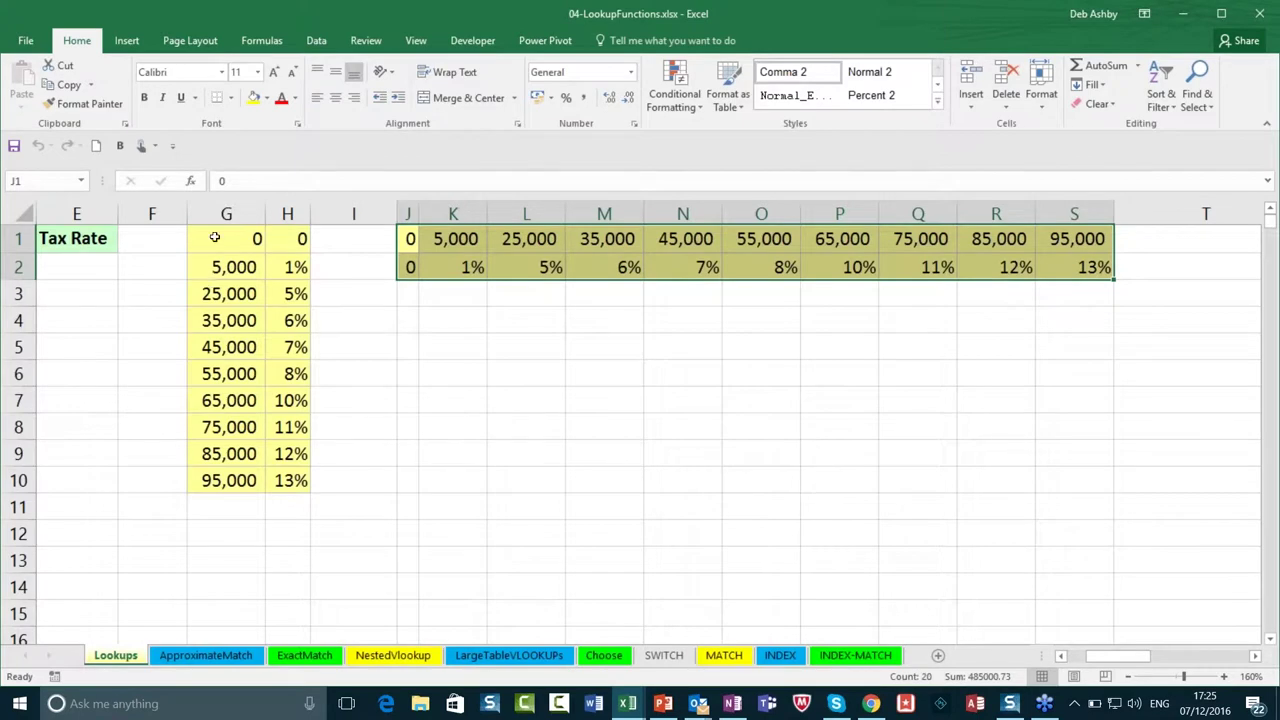
{"action": "mouse_move", "coordinate": [214, 238]}
{"action": "left_mouse_down"}
{"action": "mouse_move", "coordinate": [300, 272]}
{"action": "mouse_move", "coordinate": [304, 482]}
{"action": "left_mouse_up"}
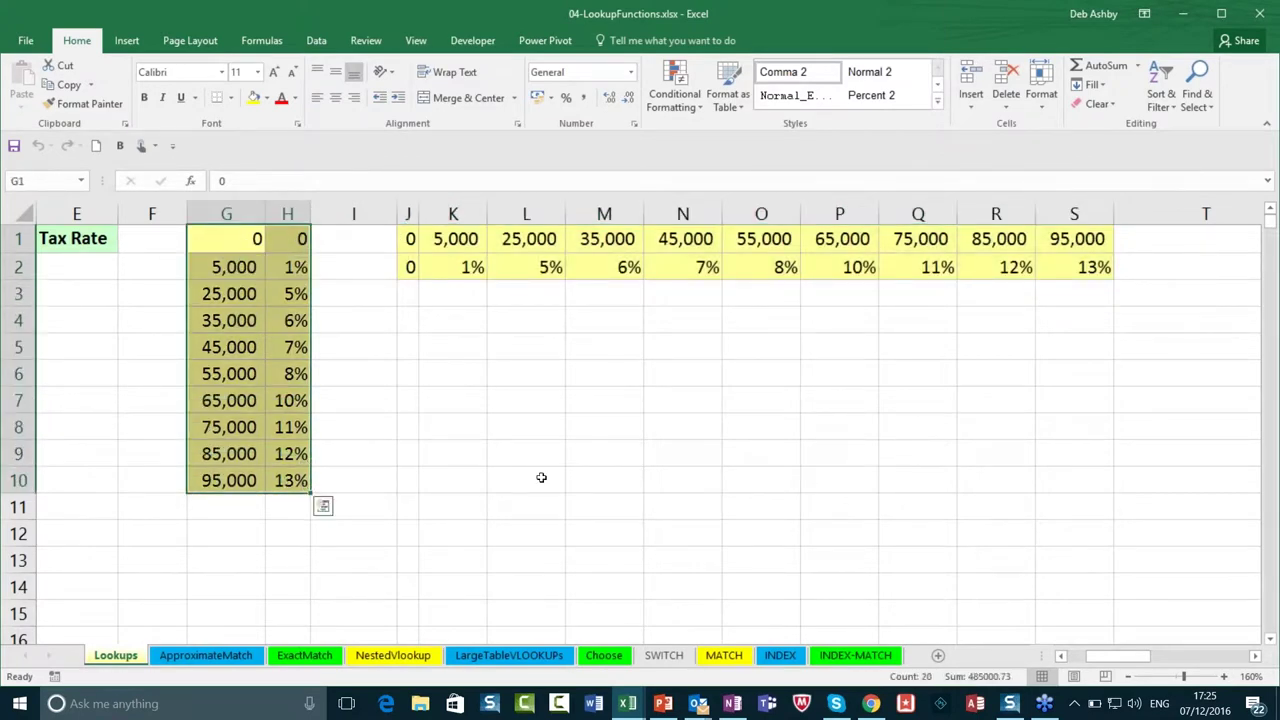
{"action": "left_click", "coordinate": [666, 468]}
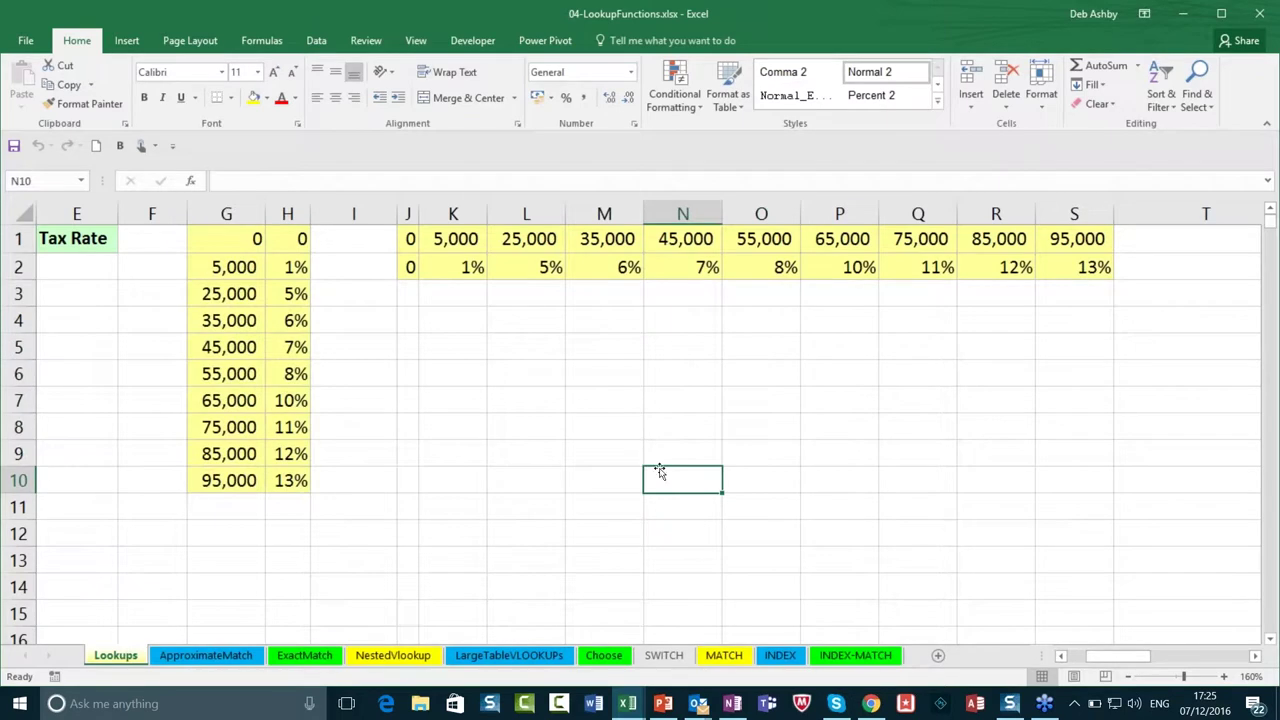
Highlight J1:S2 once more, scroll back left, and go to the ApproximateMatch sheet
{"action": "left_click", "coordinate": [410, 242]}
{"action": "left_click_drag", "start_coordinate": [411, 250], "coordinate": [1050, 272]}
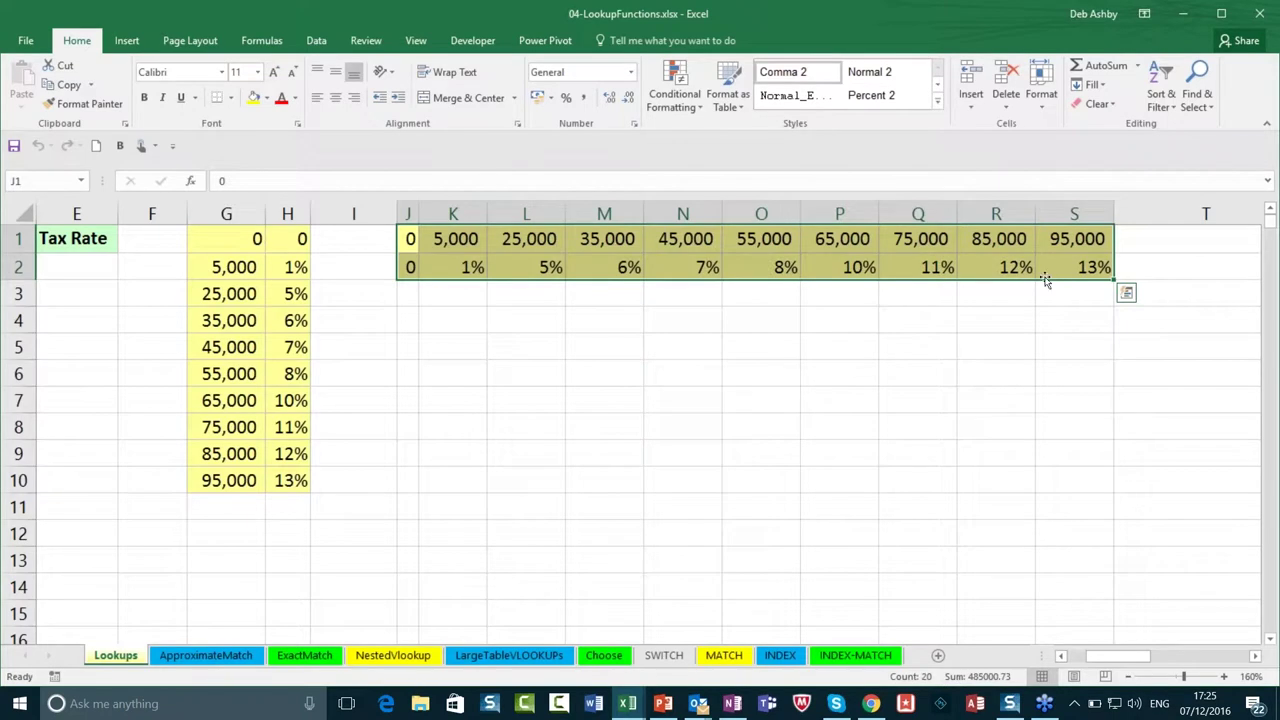
{"action": "left_click", "coordinate": [763, 354]}
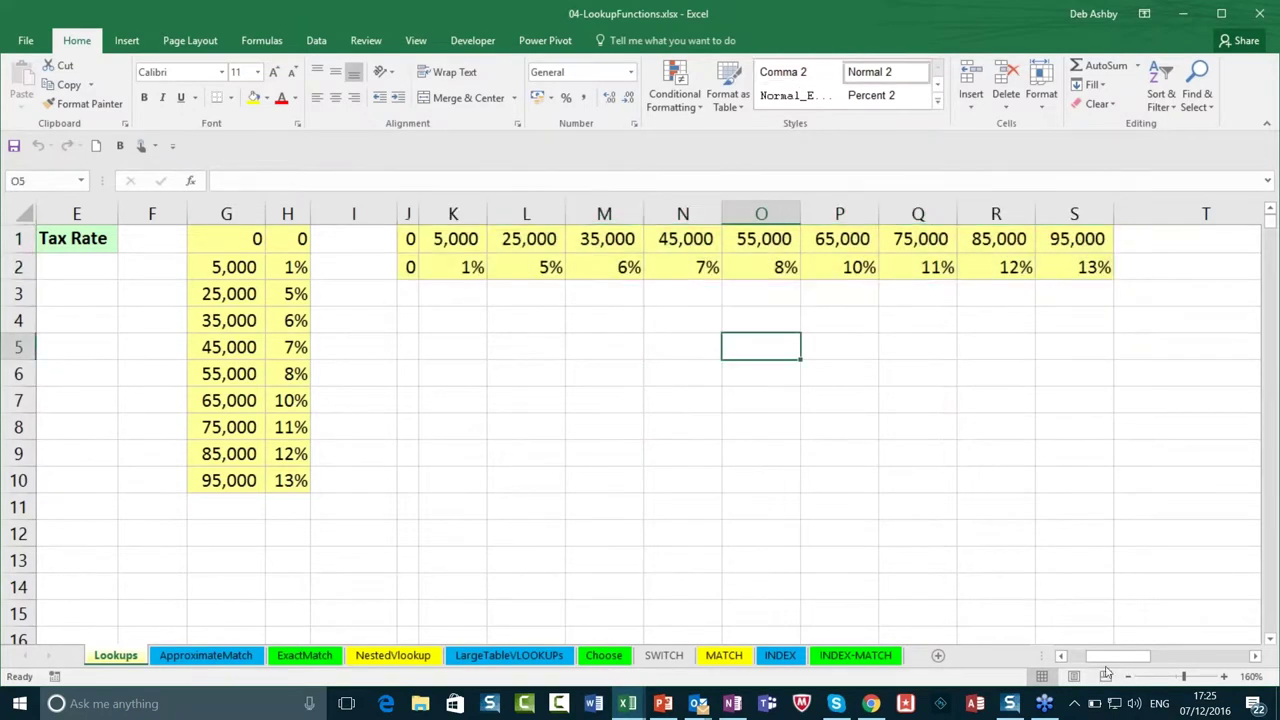
{"action": "left_click_drag", "start_coordinate": [1112, 656], "coordinate": [1090, 666]}
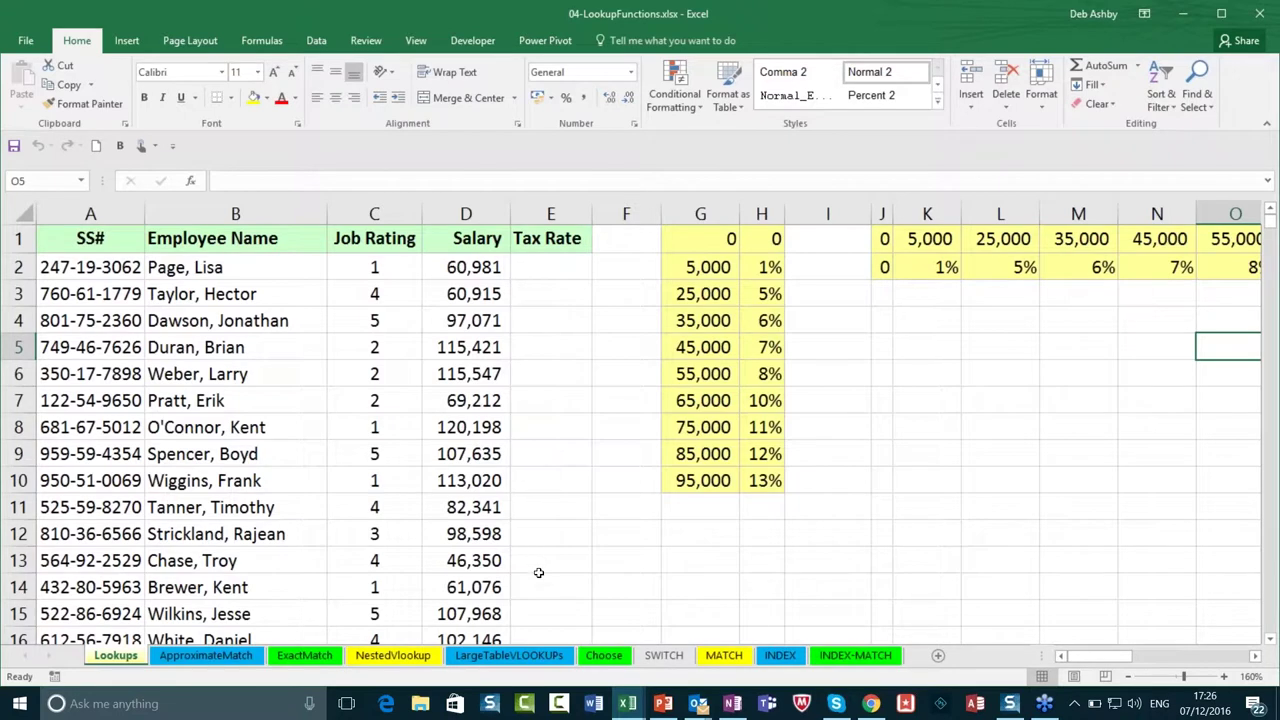
{"action": "left_click", "coordinate": [221, 656]}
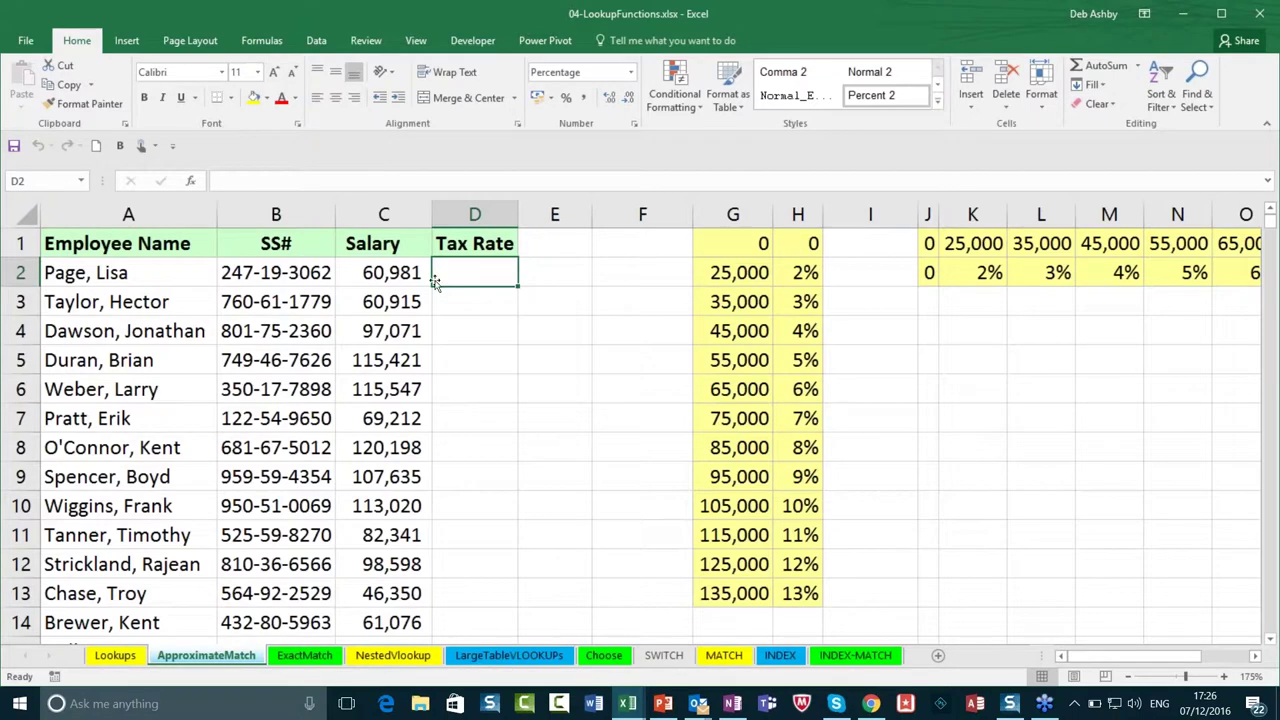
{"action": "left_click", "coordinate": [373, 273]}
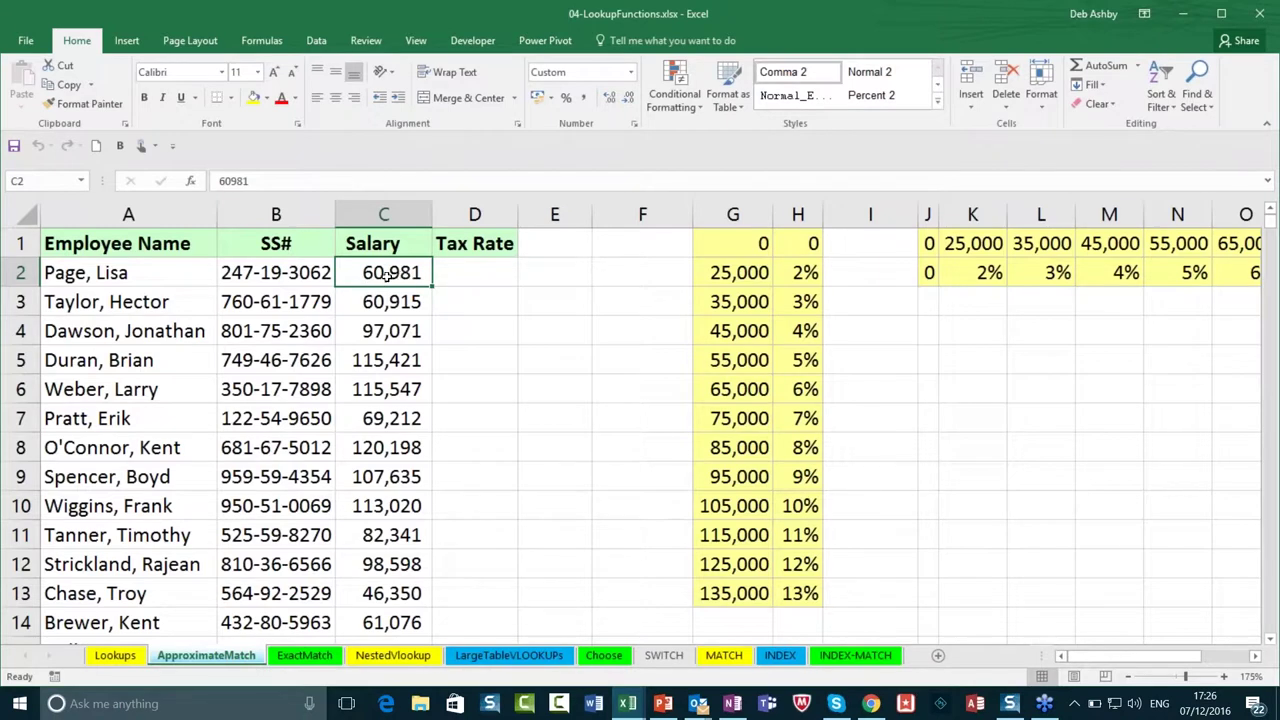
{"action": "left_click", "coordinate": [486, 270]}
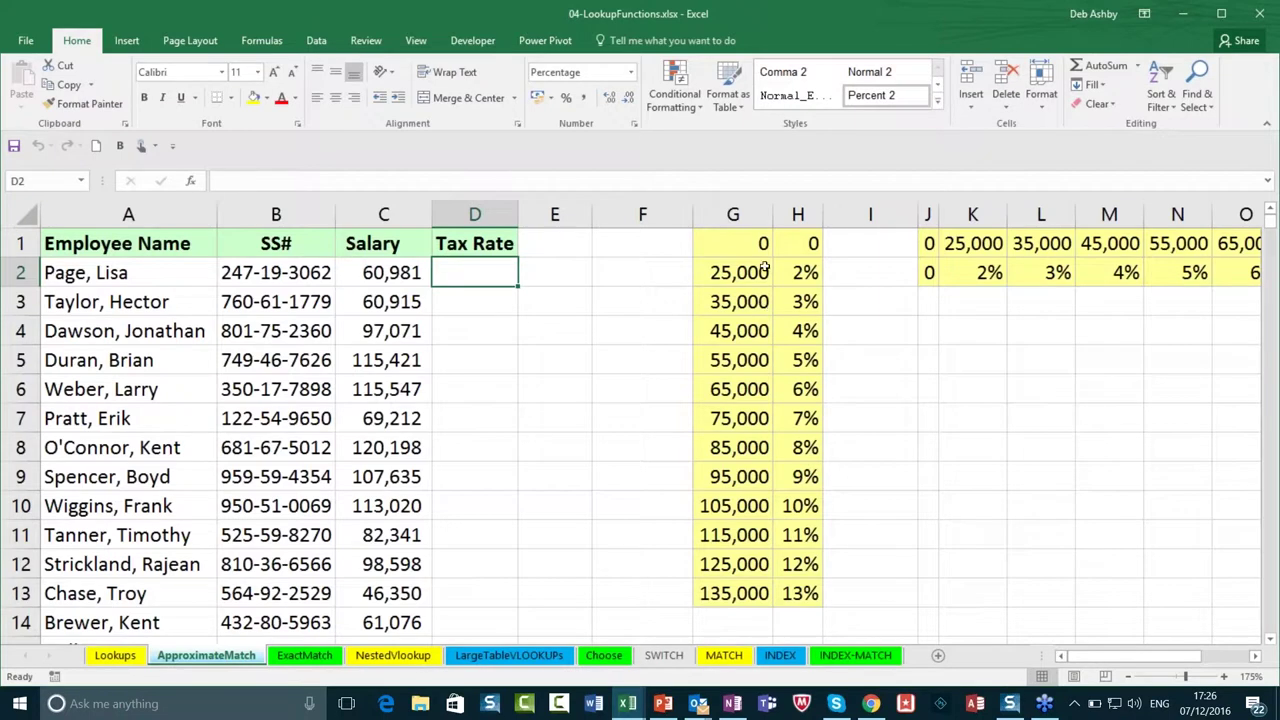
{"action": "left_click", "coordinate": [380, 276]}
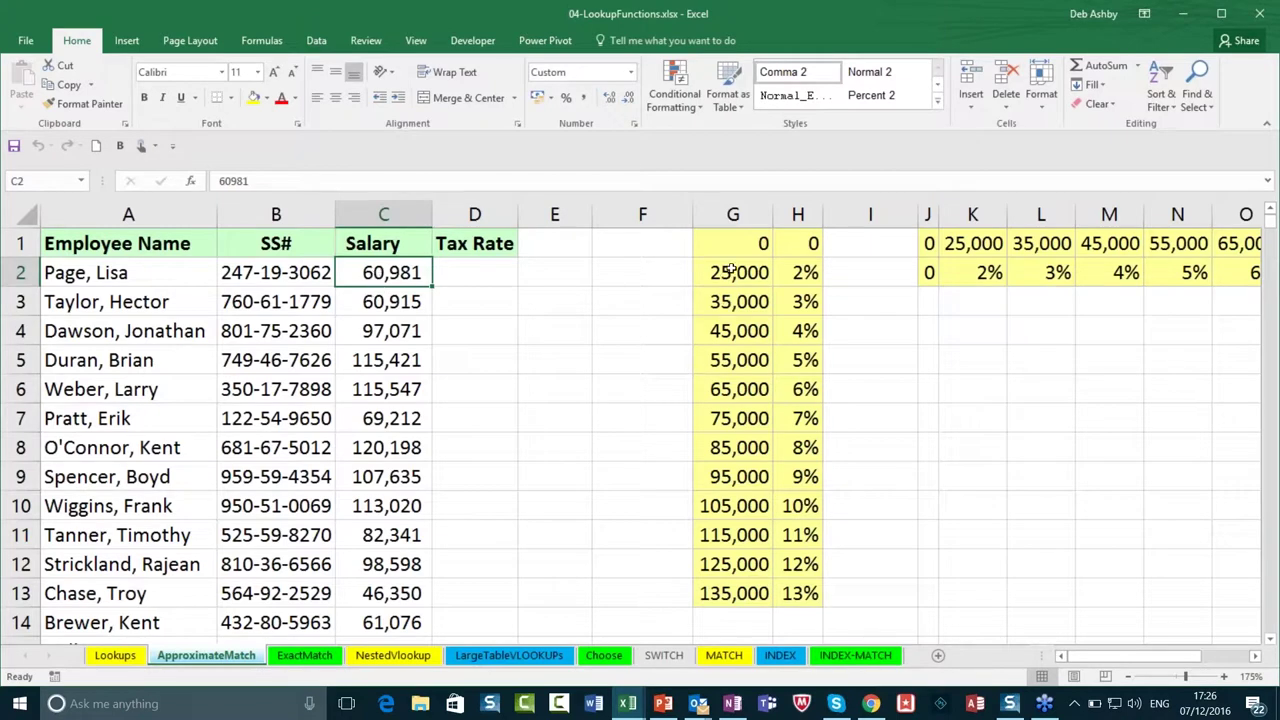
{"action": "left_click_drag", "start_coordinate": [731, 270], "coordinate": [728, 592]}
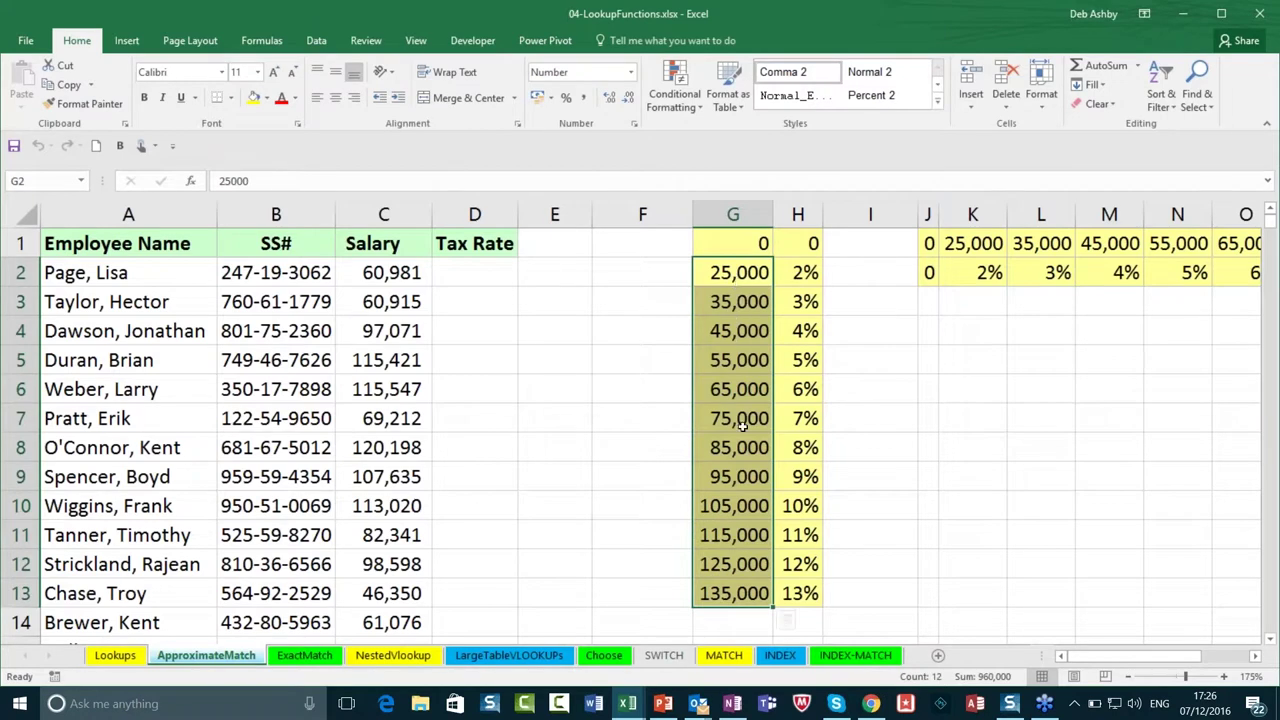
{"action": "key", "text": "ctrl+Left"}
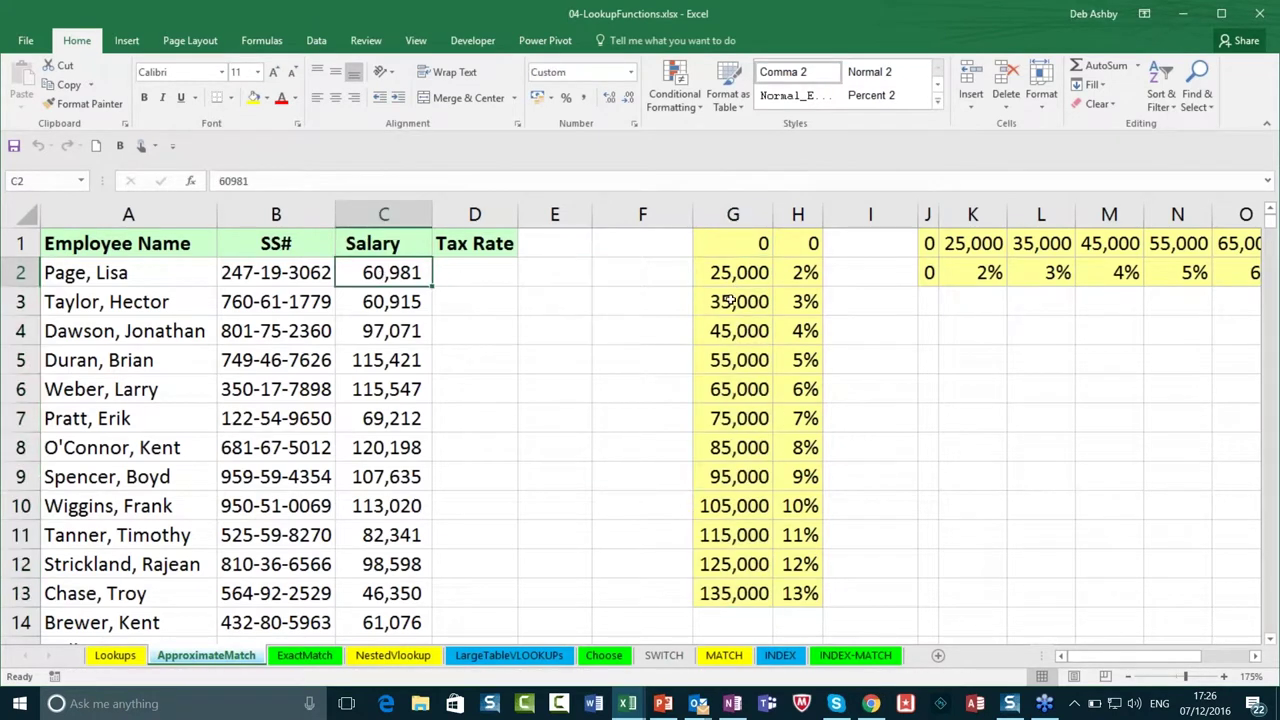
{"action": "left_click", "coordinate": [721, 363]}
{"action": "left_click_drag", "start_coordinate": [721, 363], "coordinate": [722, 385]}
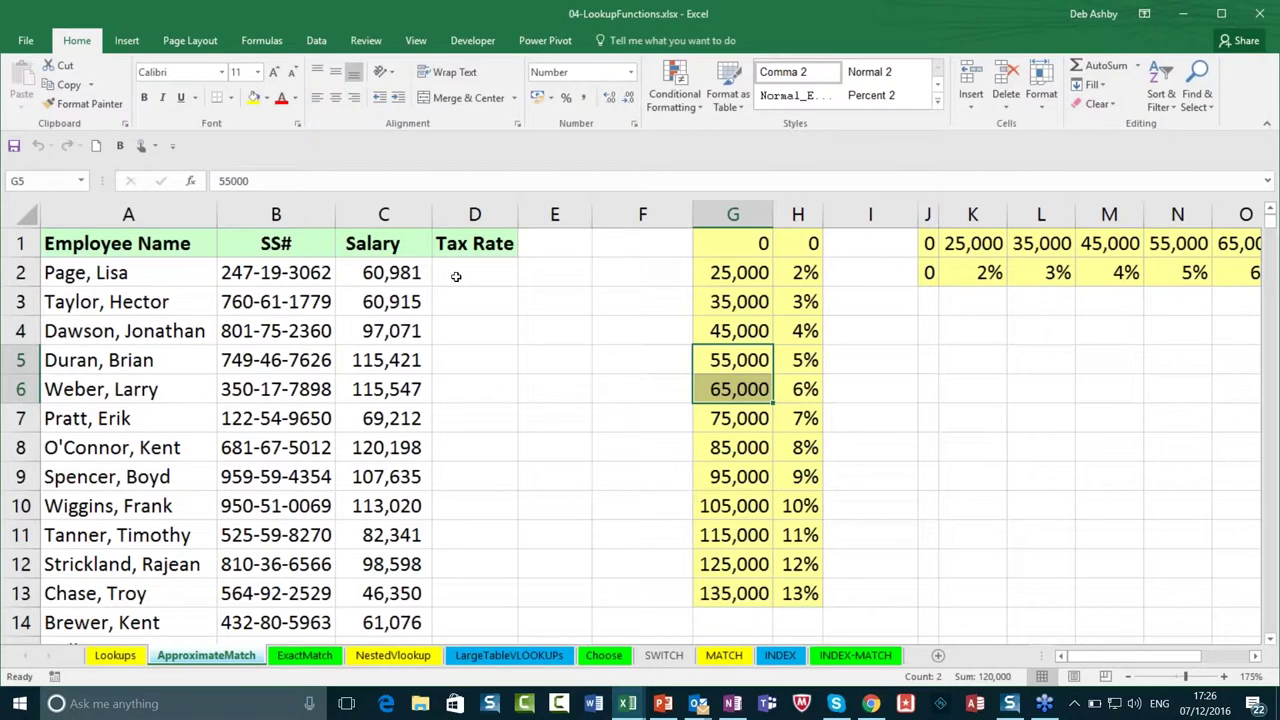
{"action": "left_click", "coordinate": [805, 362]}
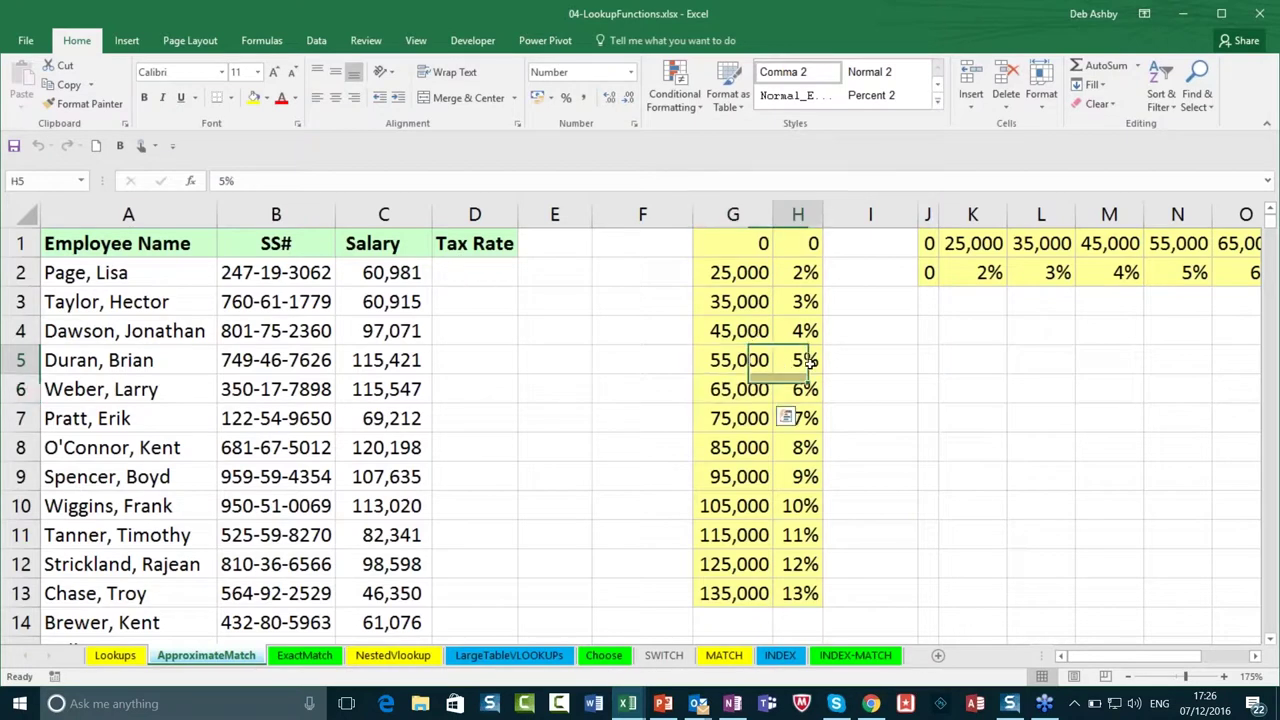
{"action": "left_click", "coordinate": [383, 272]}
{"action": "left_click_drag", "start_coordinate": [740, 389], "coordinate": [745, 420]}
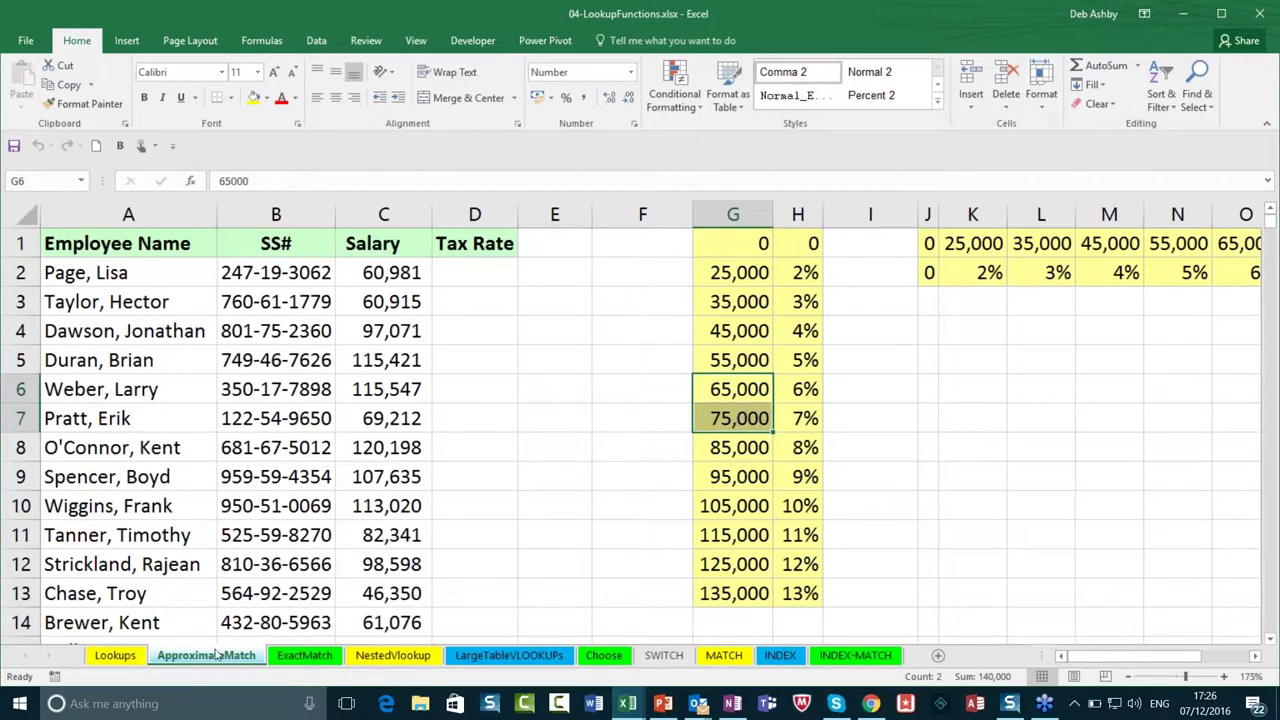
{"action": "left_click", "coordinate": [384, 278]}
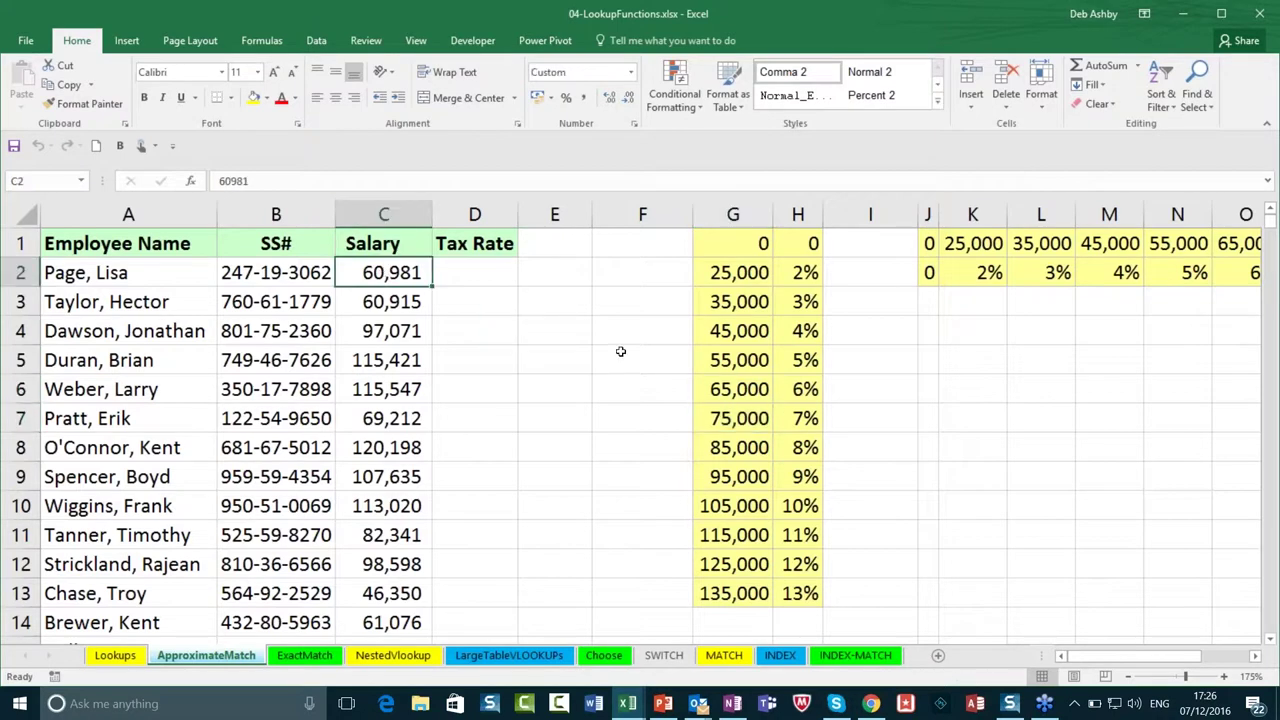
{"action": "left_click", "coordinate": [719, 389]}
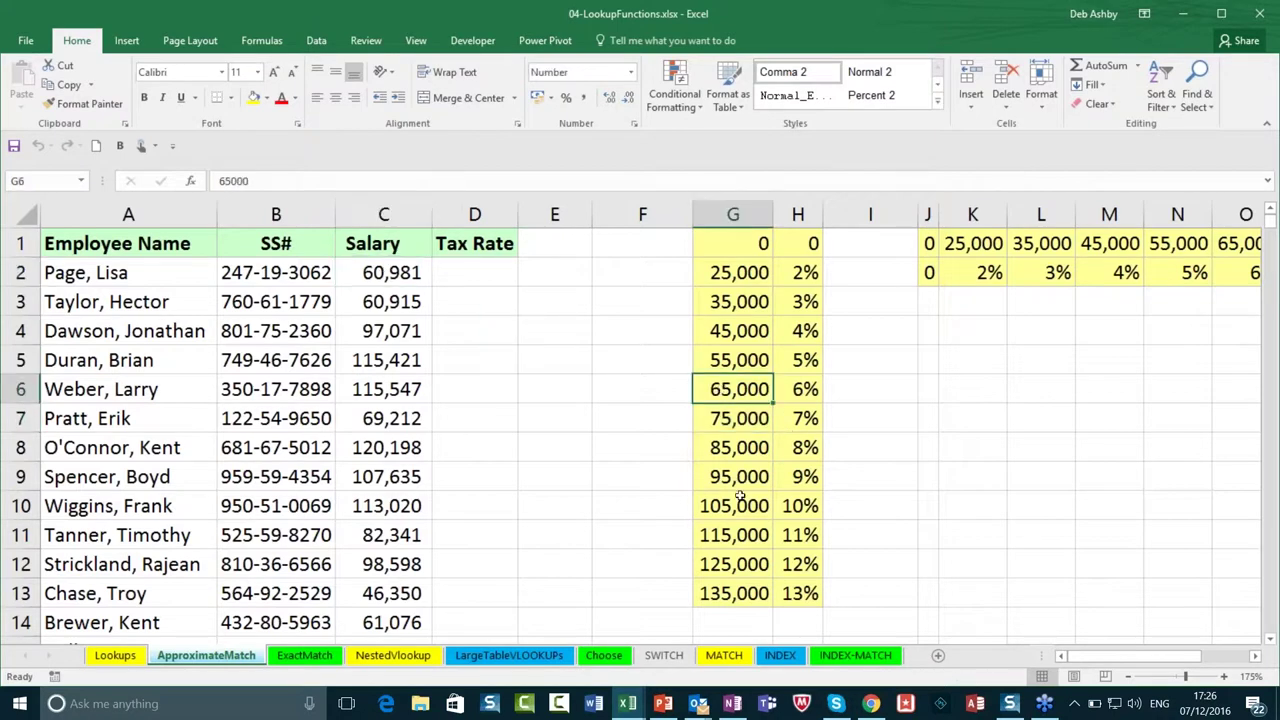
{"action": "left_click", "coordinate": [475, 272]}
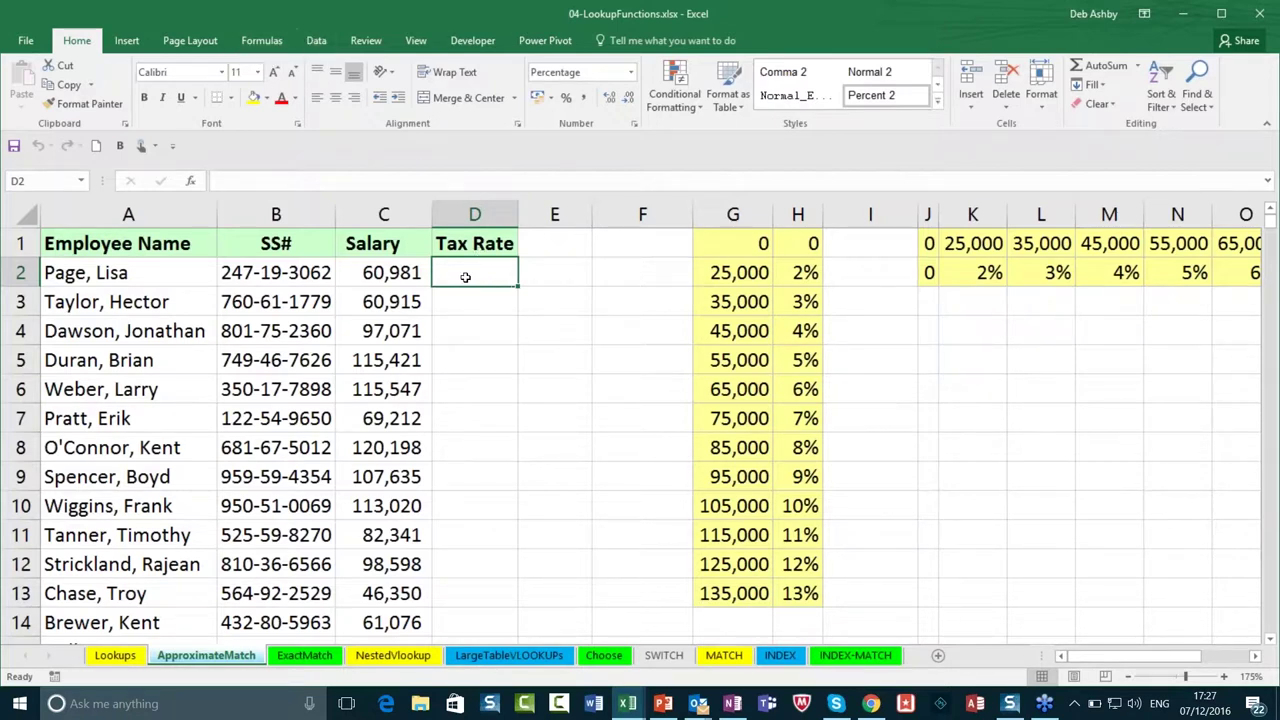
Enter =VLOOKUP(C2,G1:H13,2,TRUE) in D2, returning a 5% tax rate
{"action": "type", "text": "=VL"}
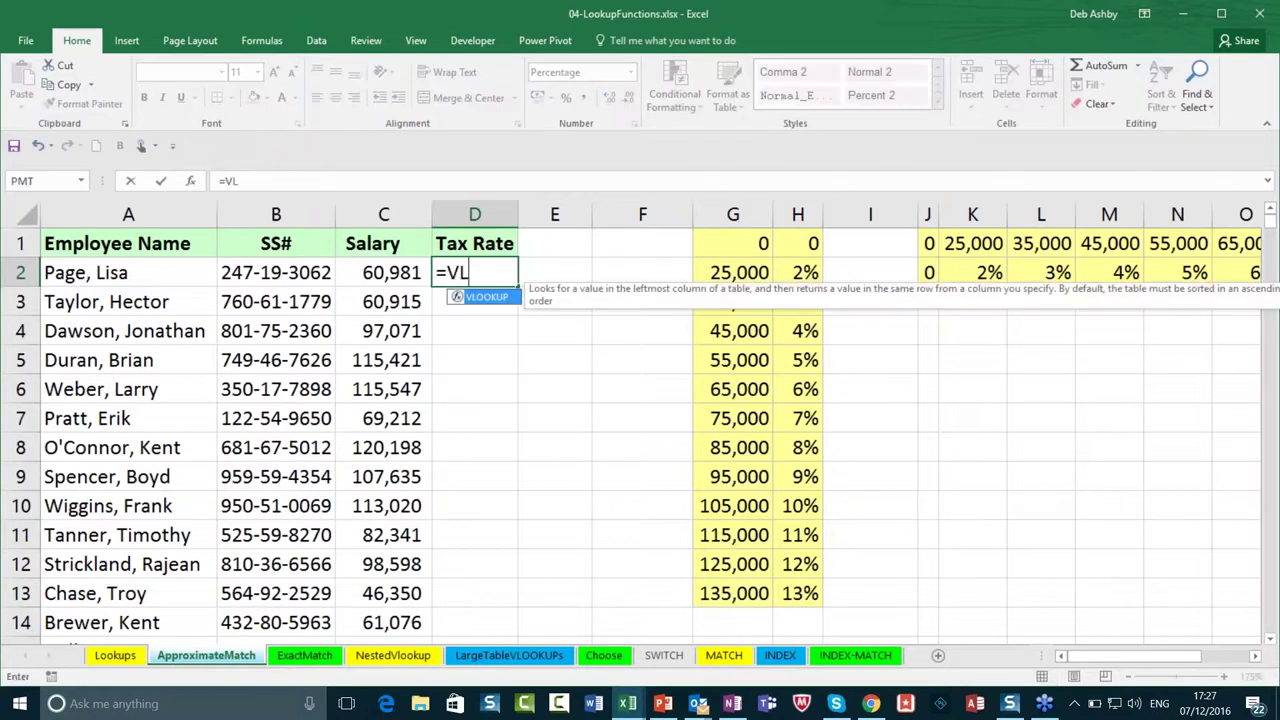
{"action": "type", "text": "OOKU"}
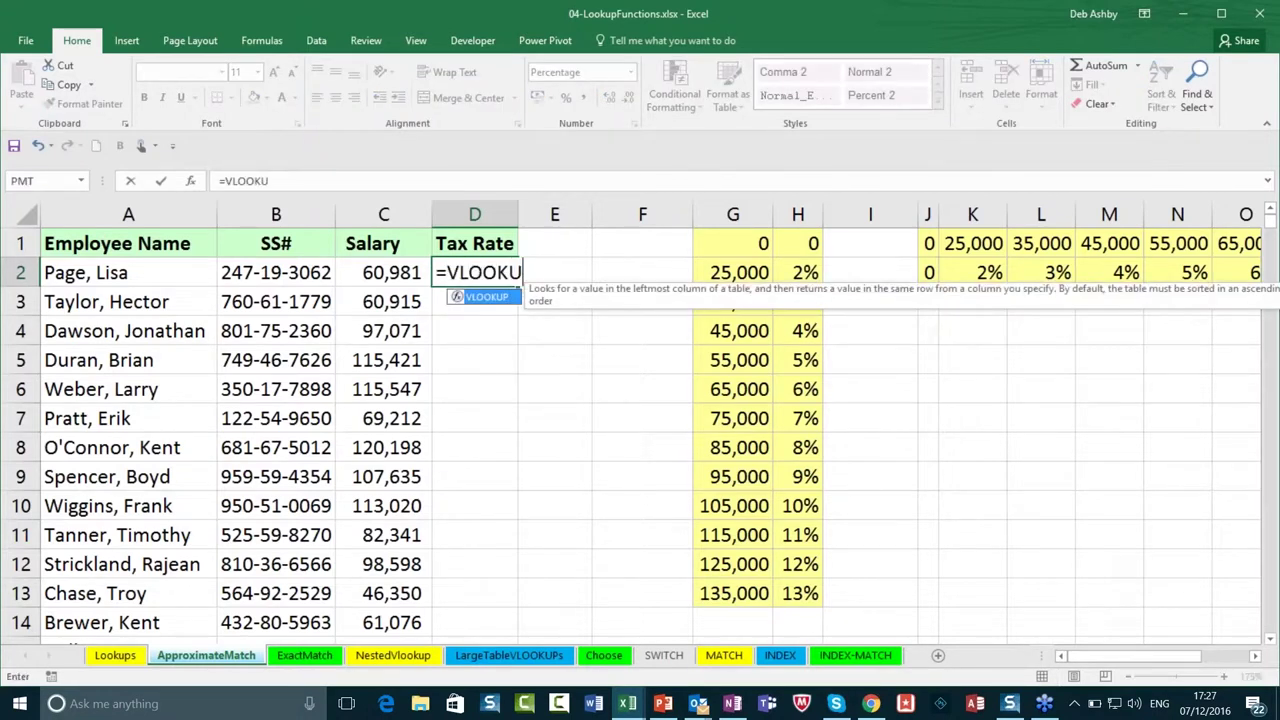
{"action": "type", "text": "P("}
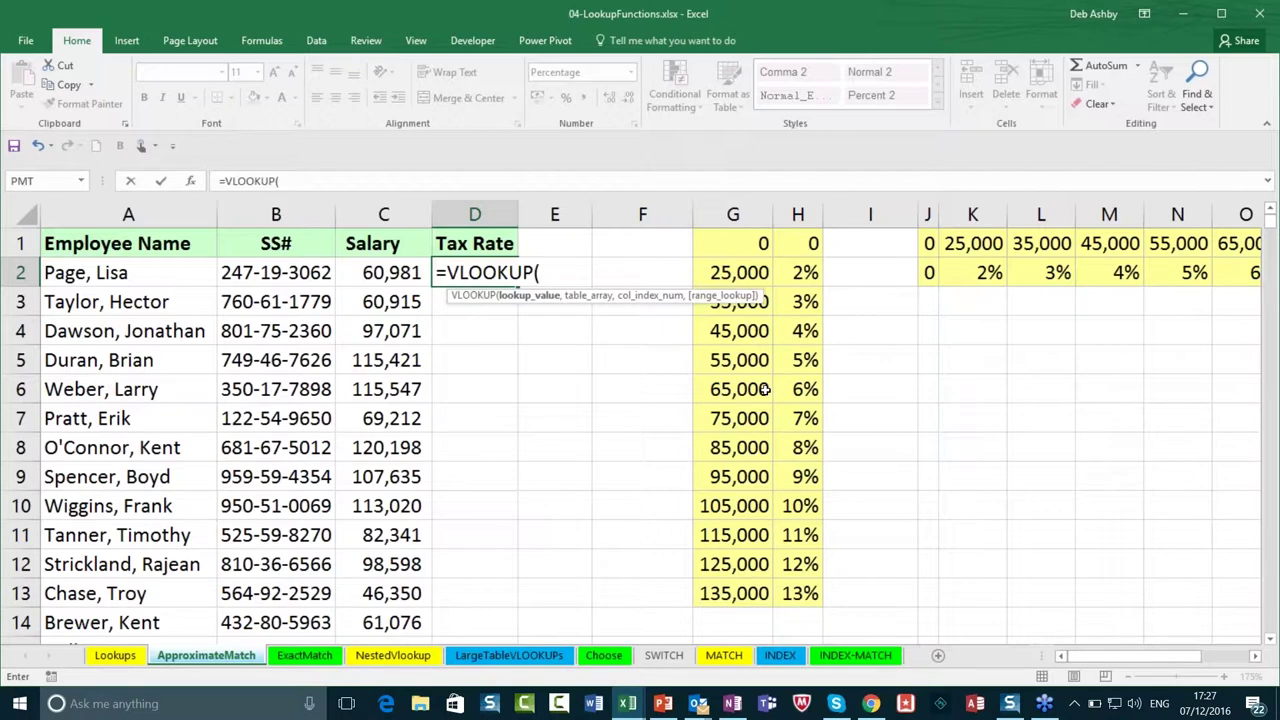
{"action": "left_click", "coordinate": [389, 273]}
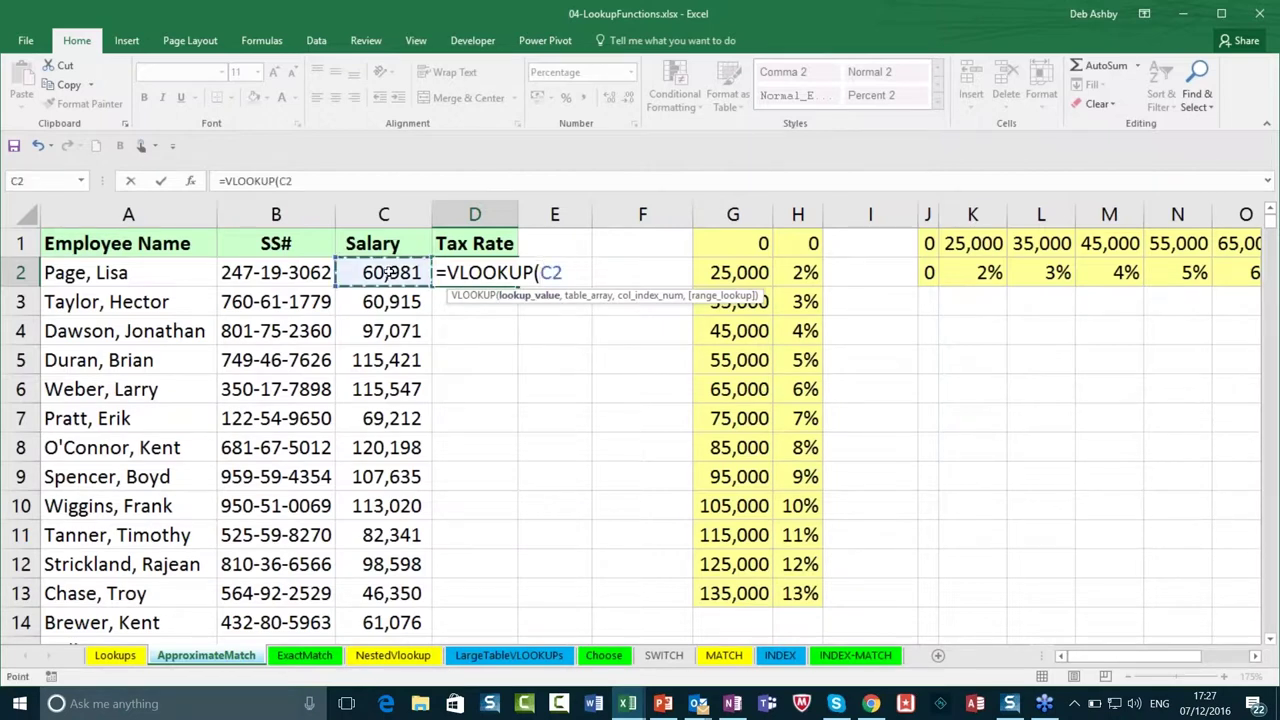
{"action": "type", "text": ","}
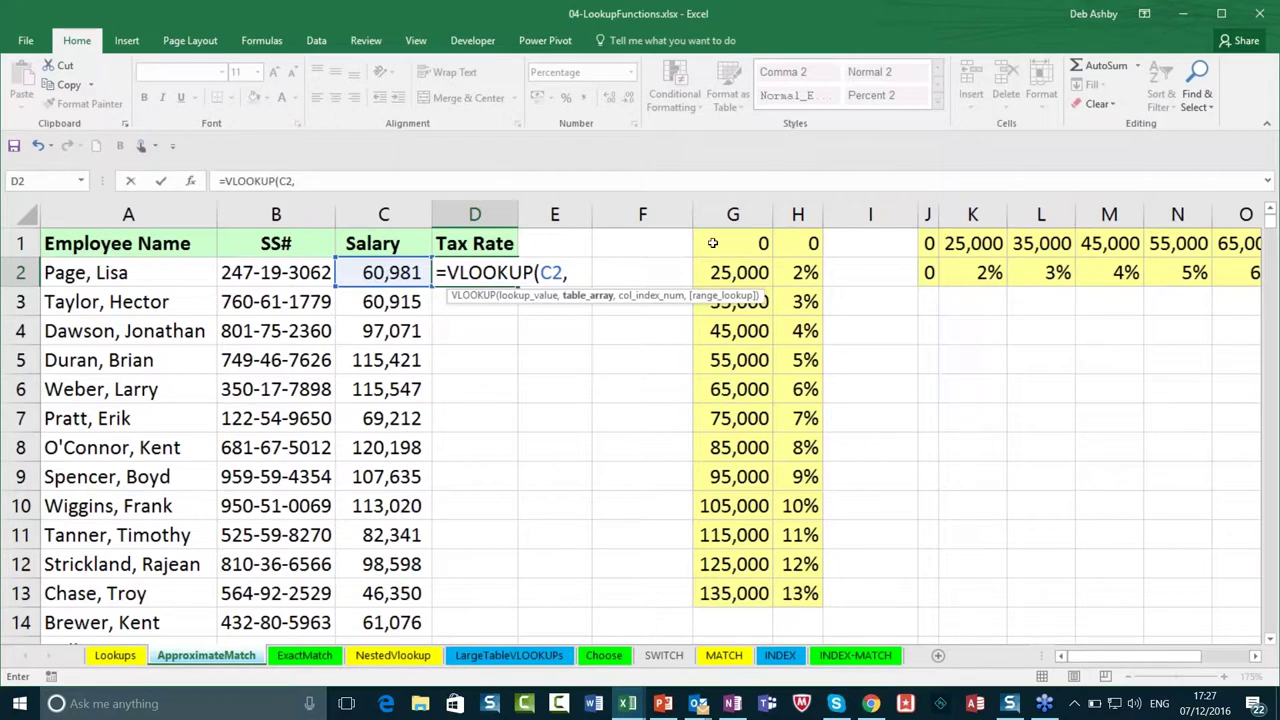
{"action": "mouse_move", "coordinate": [712, 243]}
{"action": "left_mouse_down"}
{"action": "mouse_move", "coordinate": [795, 248]}
{"action": "mouse_move", "coordinate": [800, 598]}
{"action": "left_mouse_up"}
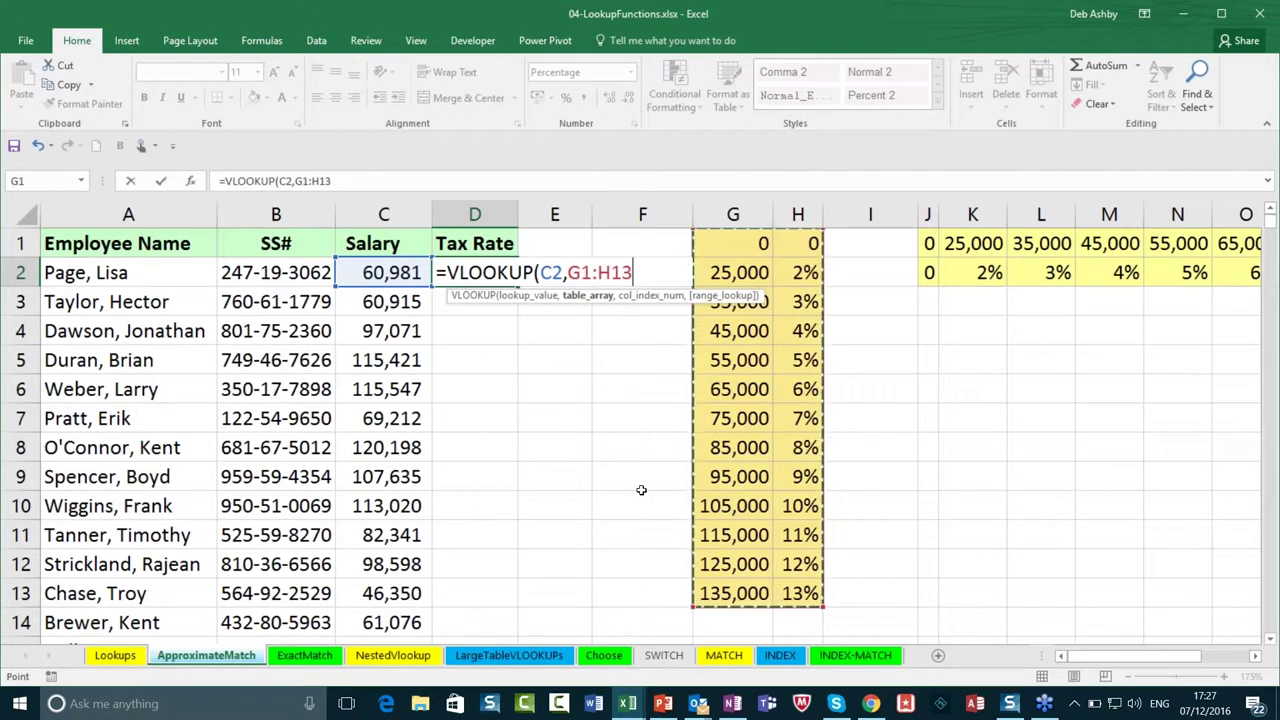
{"action": "type", "text": ","}
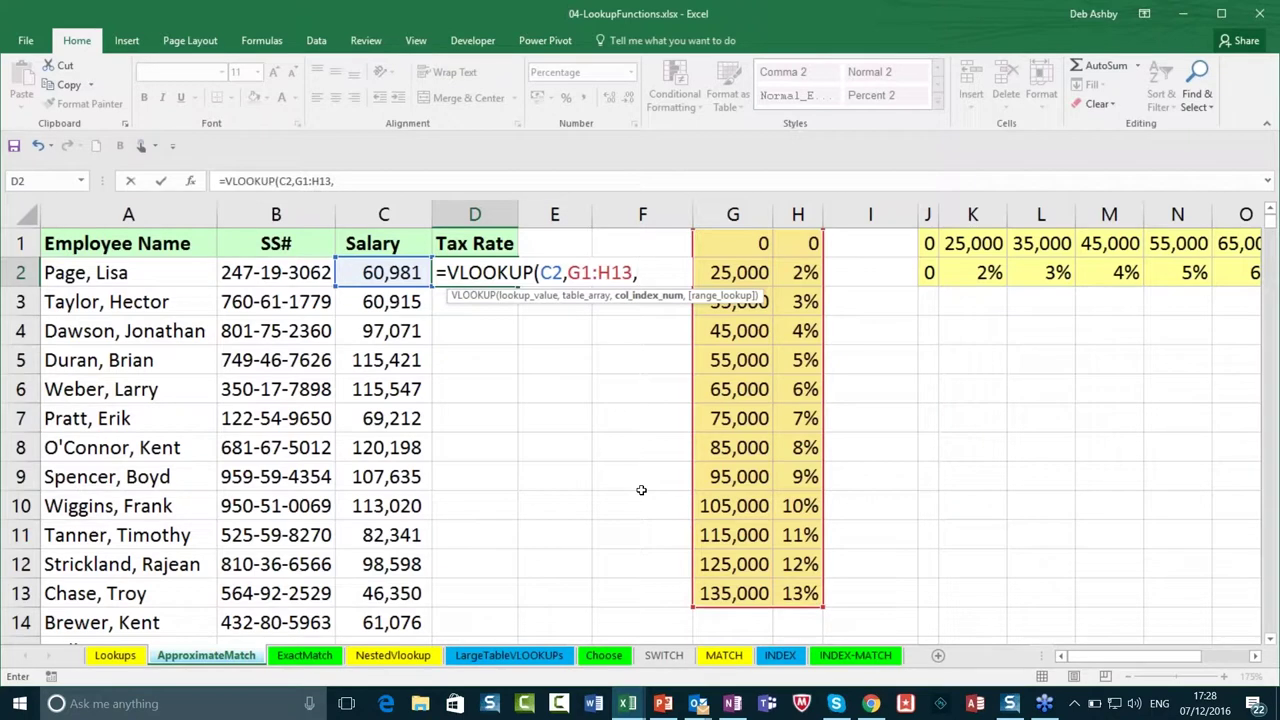
{"action": "type", "text": "2"}
{"action": "type", "text": ","}
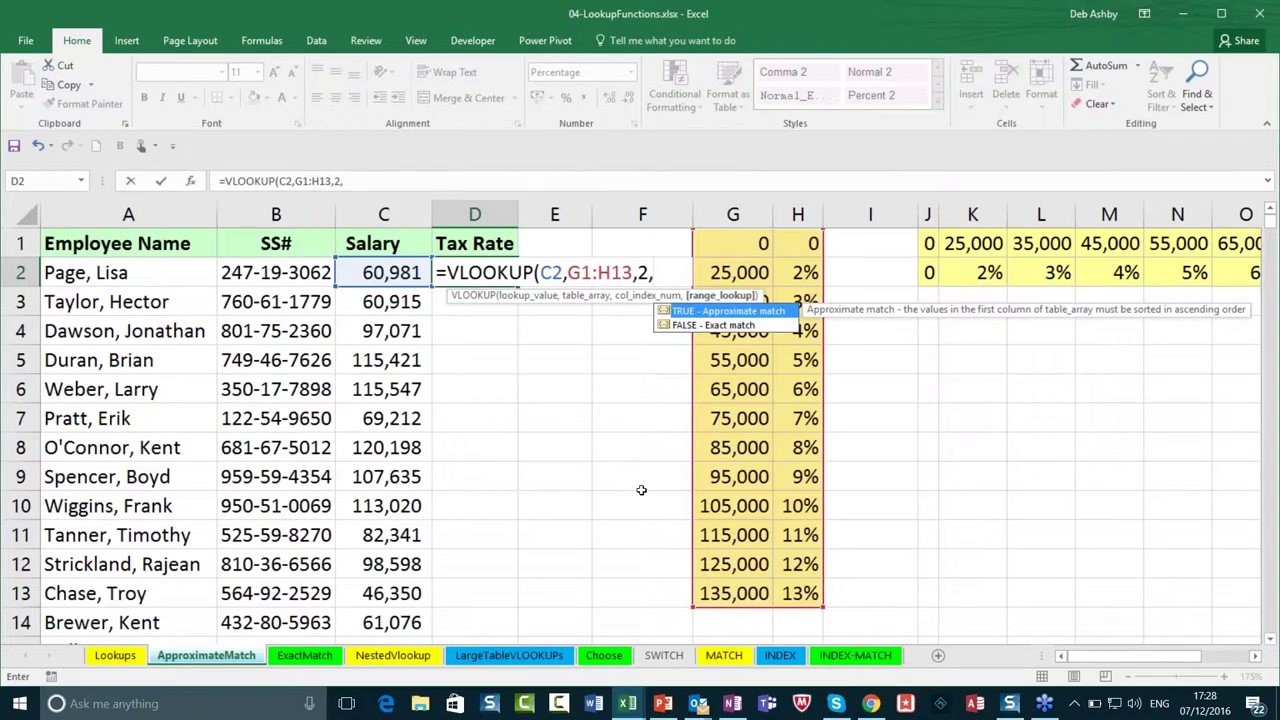
{"action": "type", "text": "true"}
{"action": "type", "text": ")"}
{"action": "key", "text": "Return"}
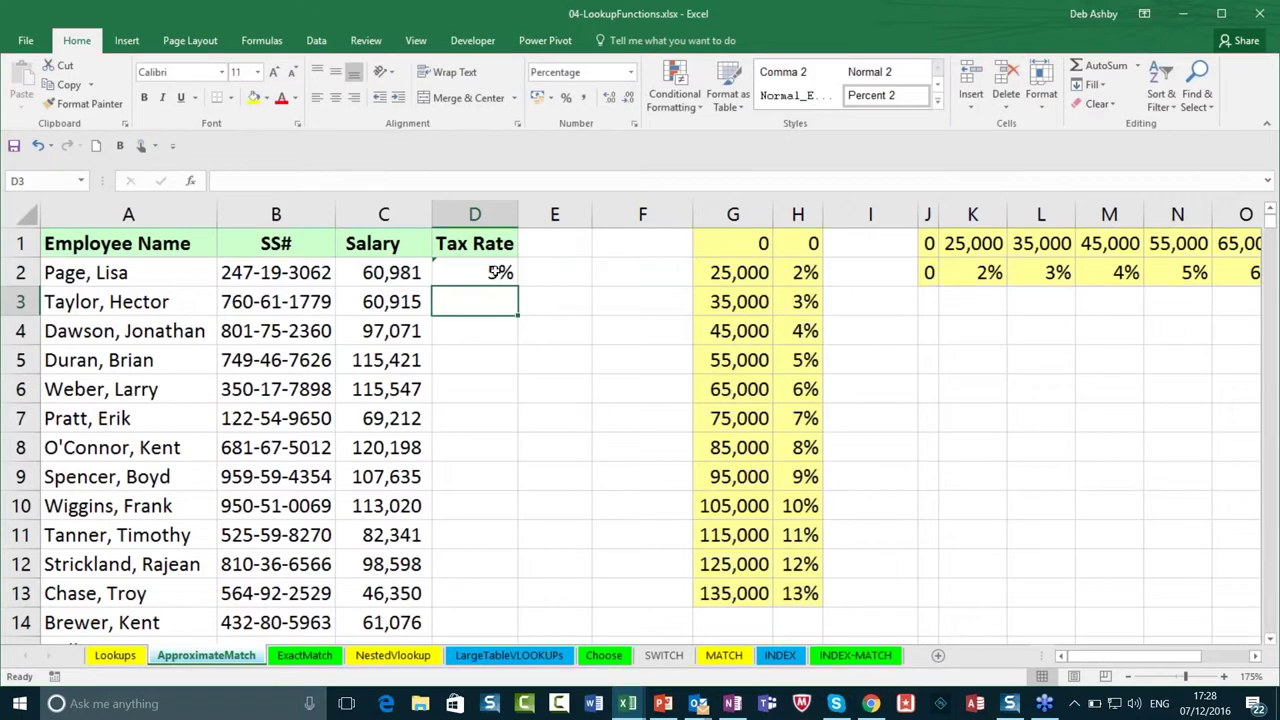
{"action": "left_click", "coordinate": [495, 272]}
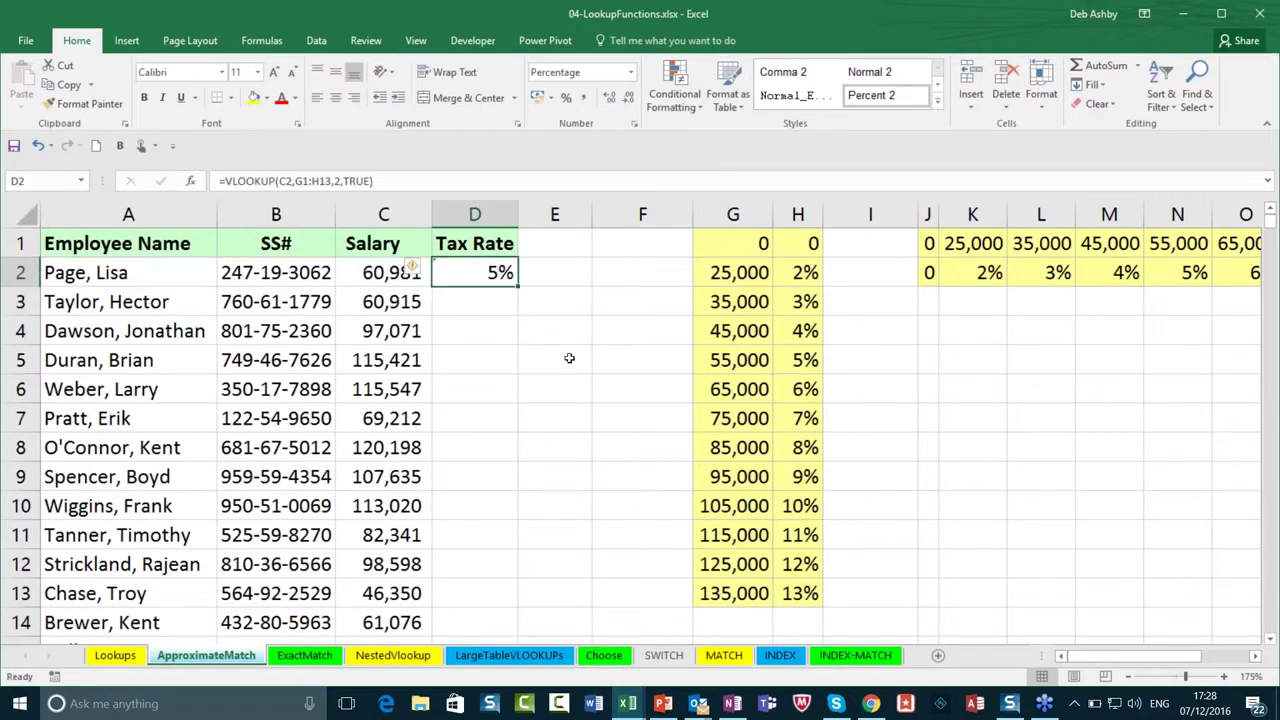
Fill D2's lookup down column D and inspect the #N/A result in D11
{"action": "double_click", "coordinate": [518, 286]}
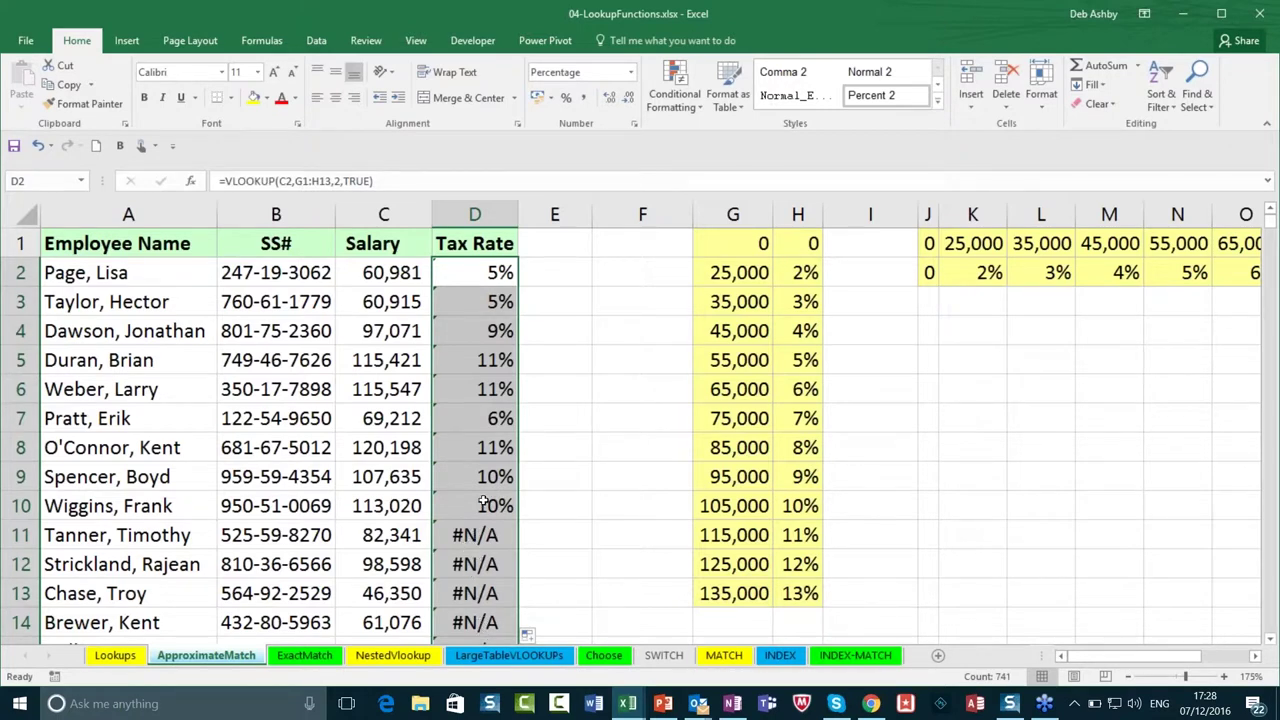
{"action": "left_click", "coordinate": [483, 535]}
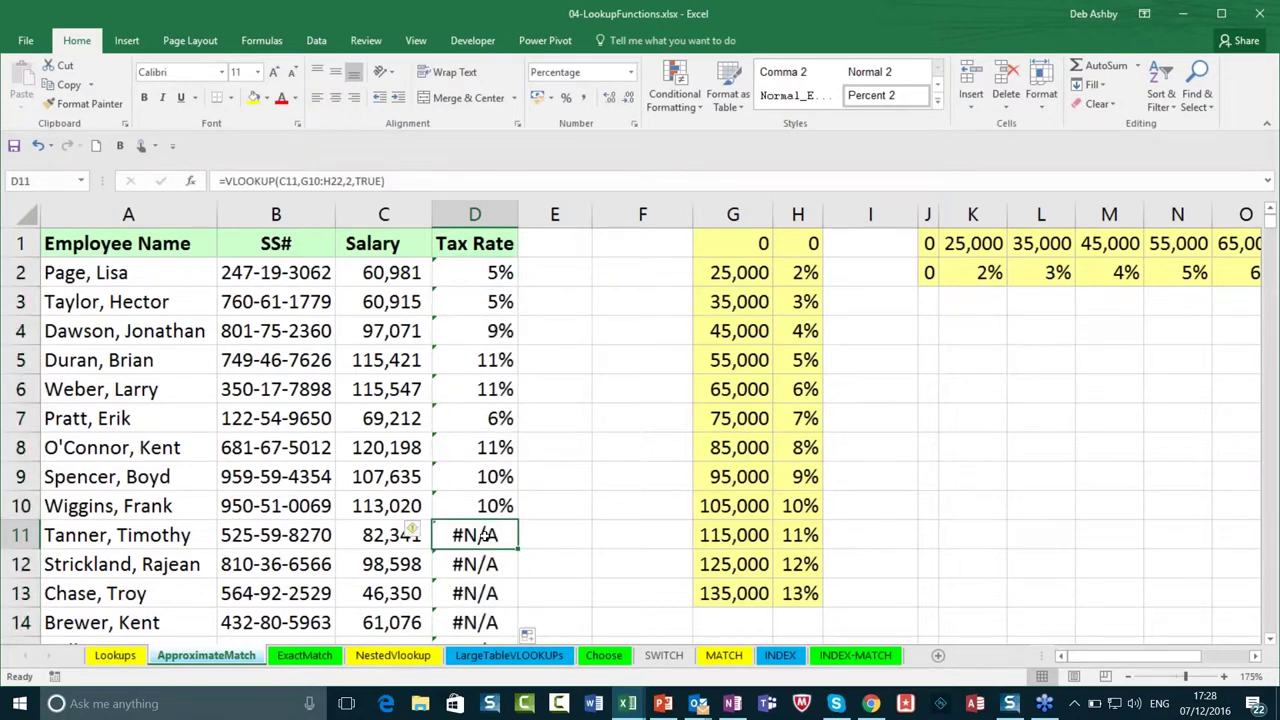
{"action": "double_click", "coordinate": [483, 272]}
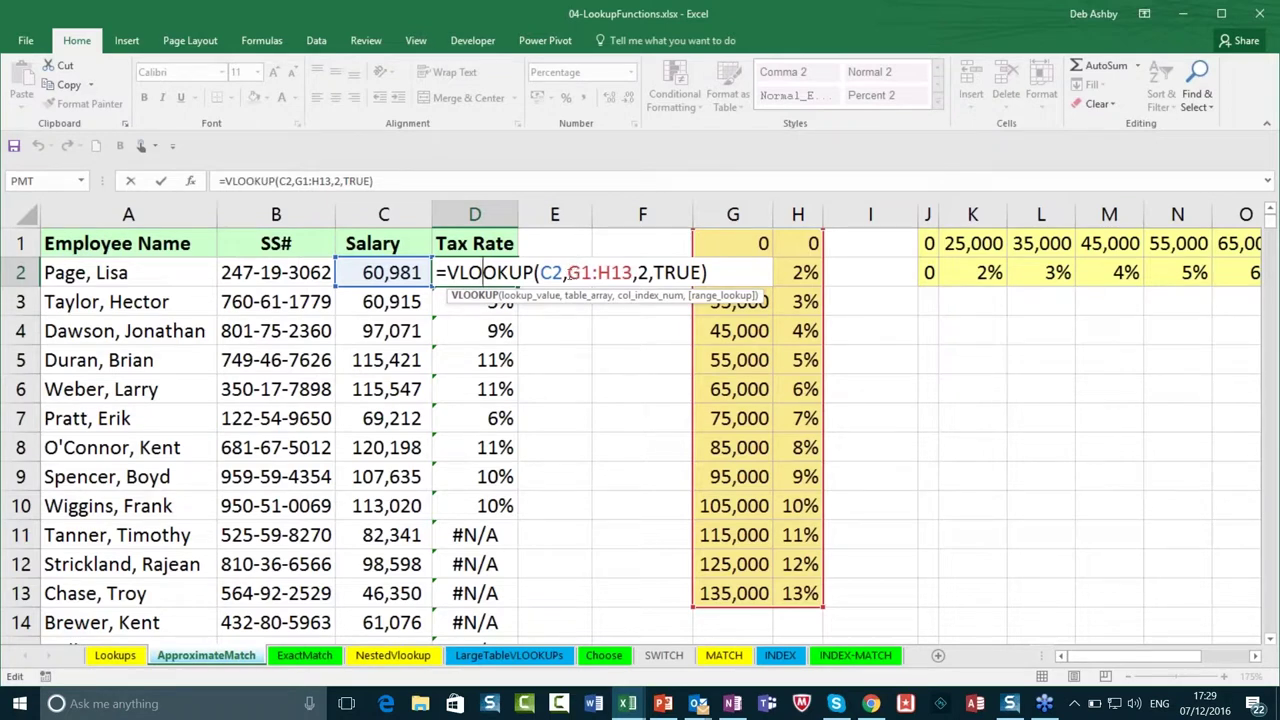
Change D2's table reference to $G$1:$H$13 and fill the corrected formula down column D
{"action": "left_click", "coordinate": [568, 272]}
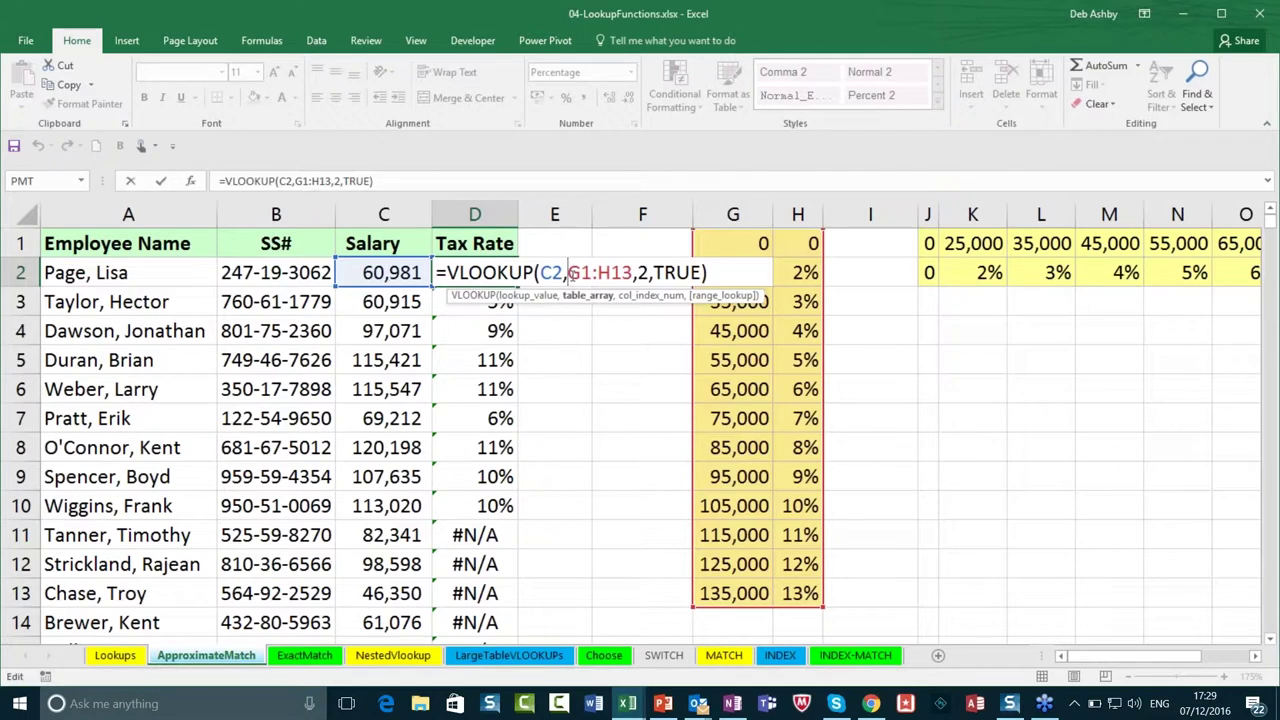
{"action": "type", "text": "$"}
{"action": "key", "text": "Right"}
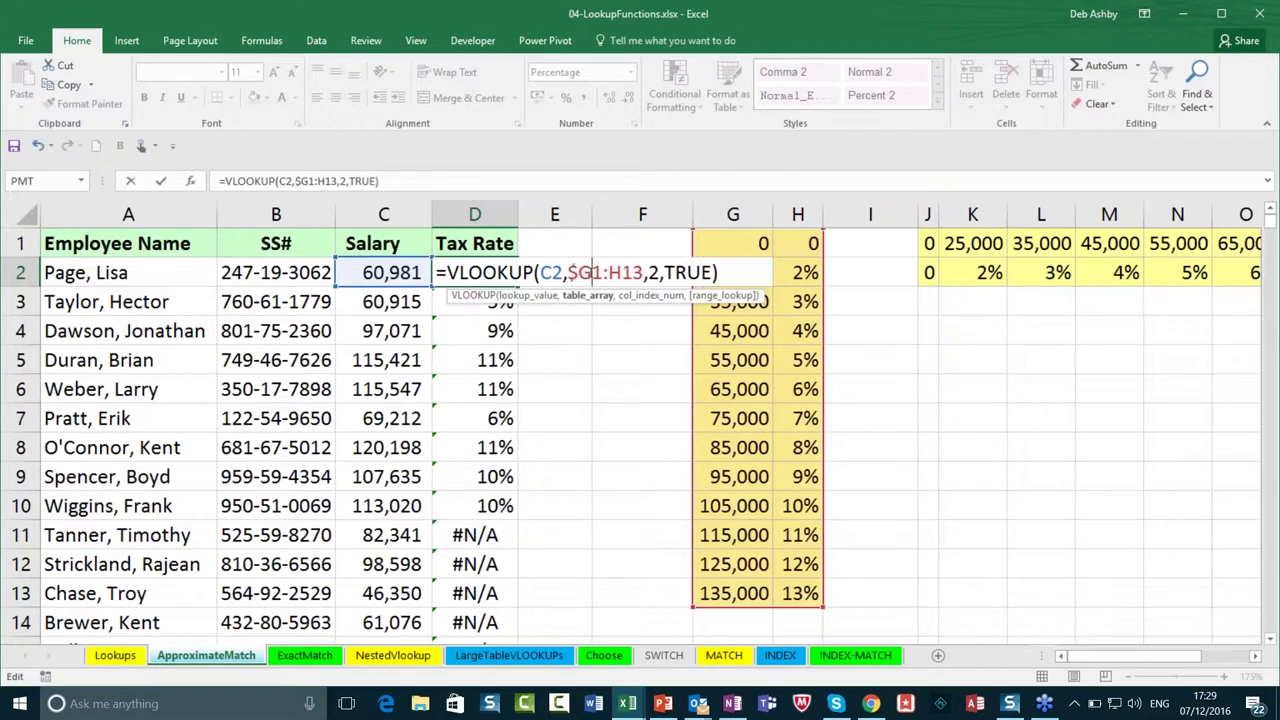
{"action": "type", "text": "$G"}
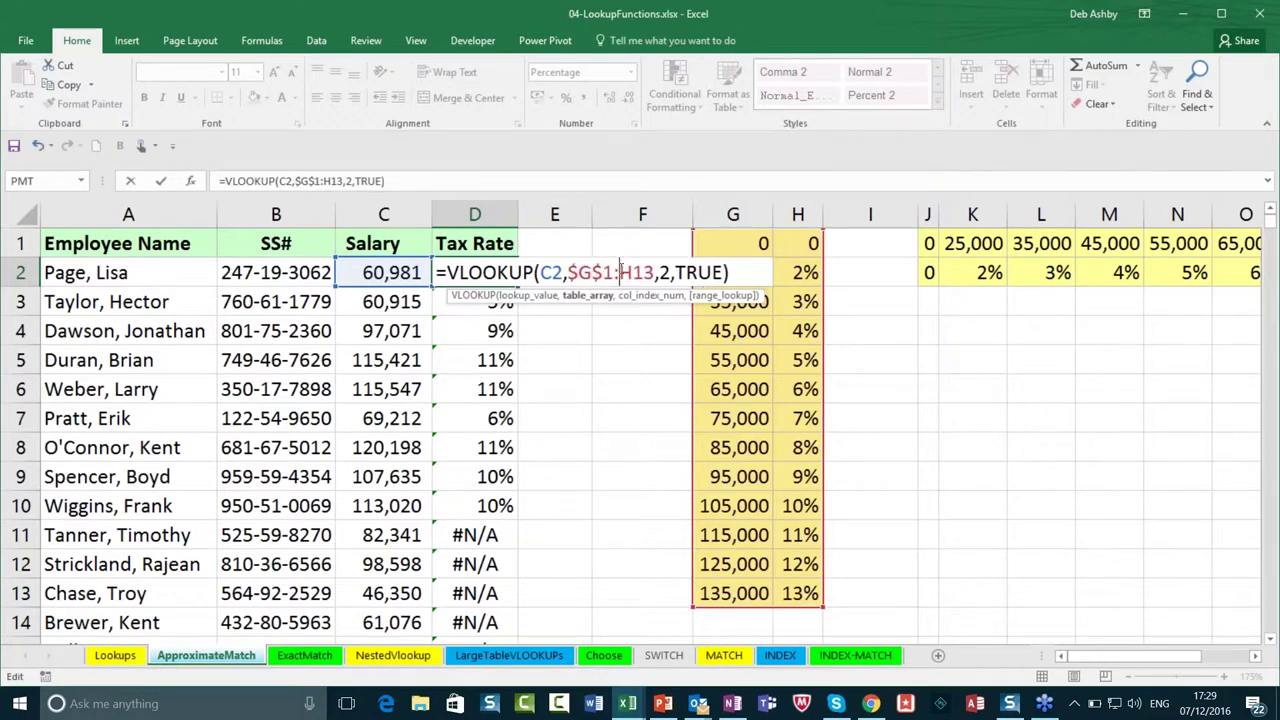
{"action": "type", "text": "$"}
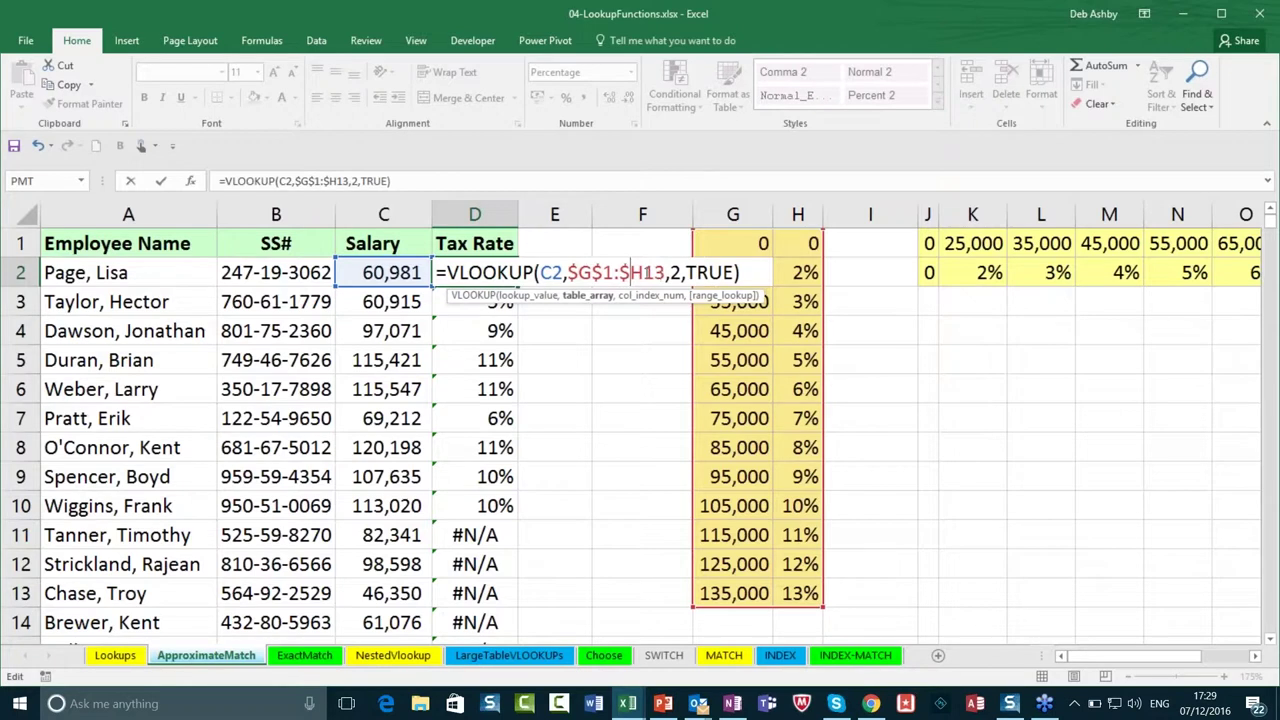
{"action": "key", "text": "Right"}
{"action": "type", "text": "$"}
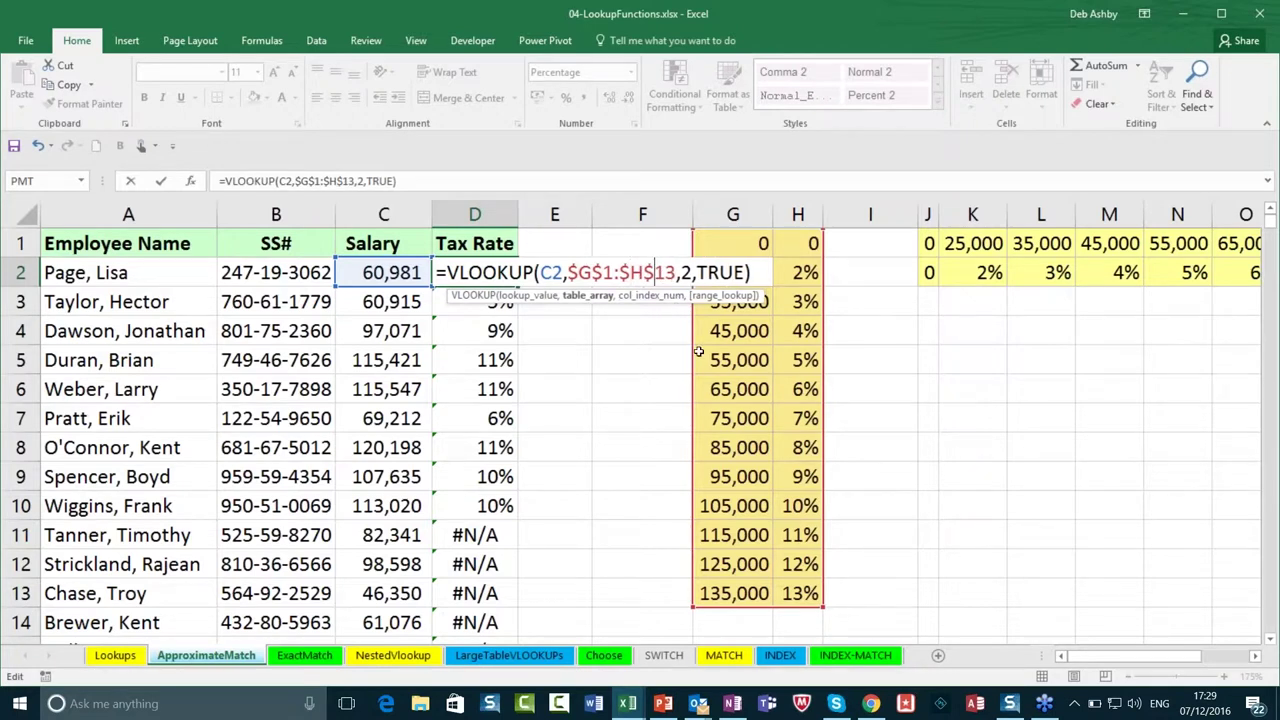
{"action": "key", "text": "ctrl+Return"}
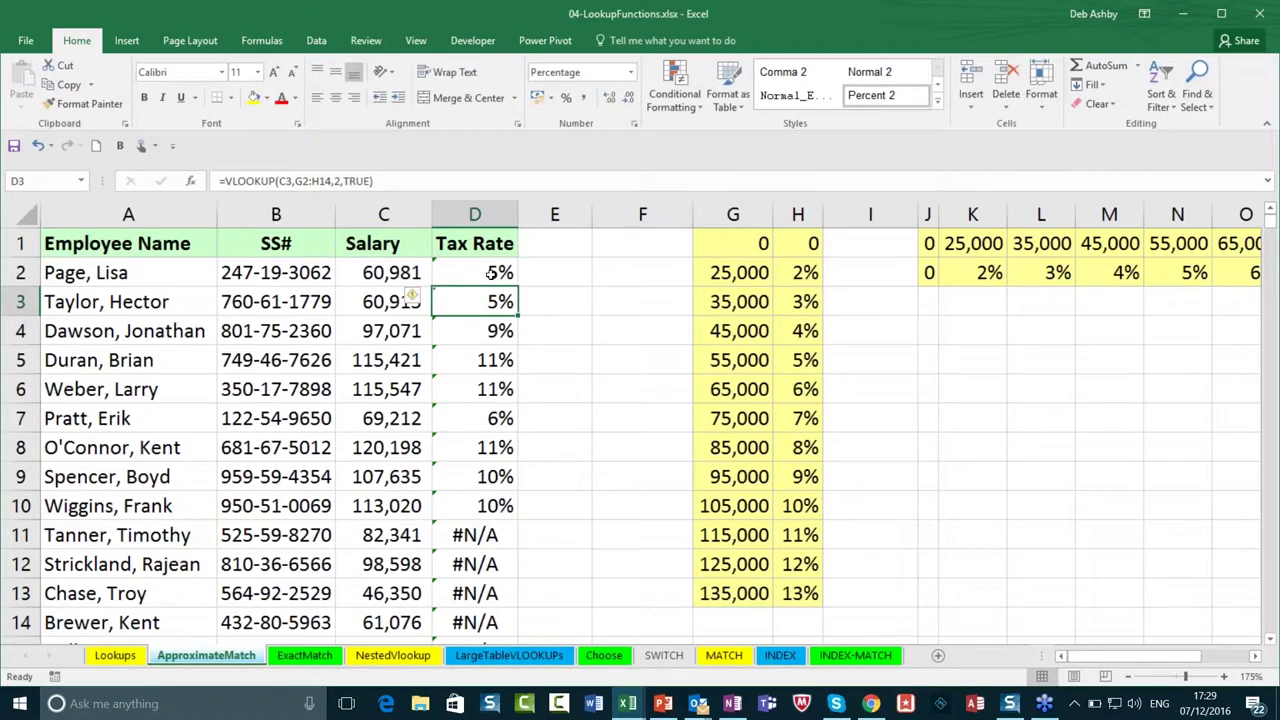
{"action": "double_click", "coordinate": [518, 287]}
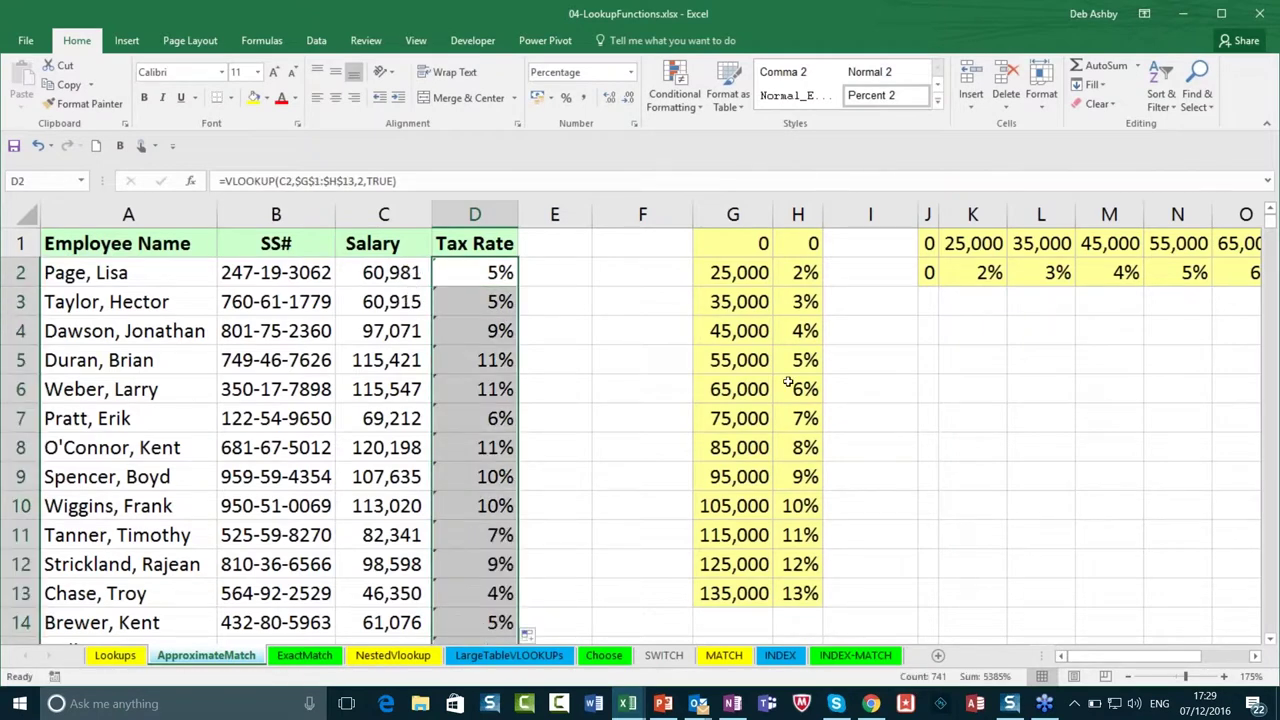
Undo the fill-downs and the absolute reference, leaving only D2's 5% lookup
{"action": "key", "text": "ctrl+z"}
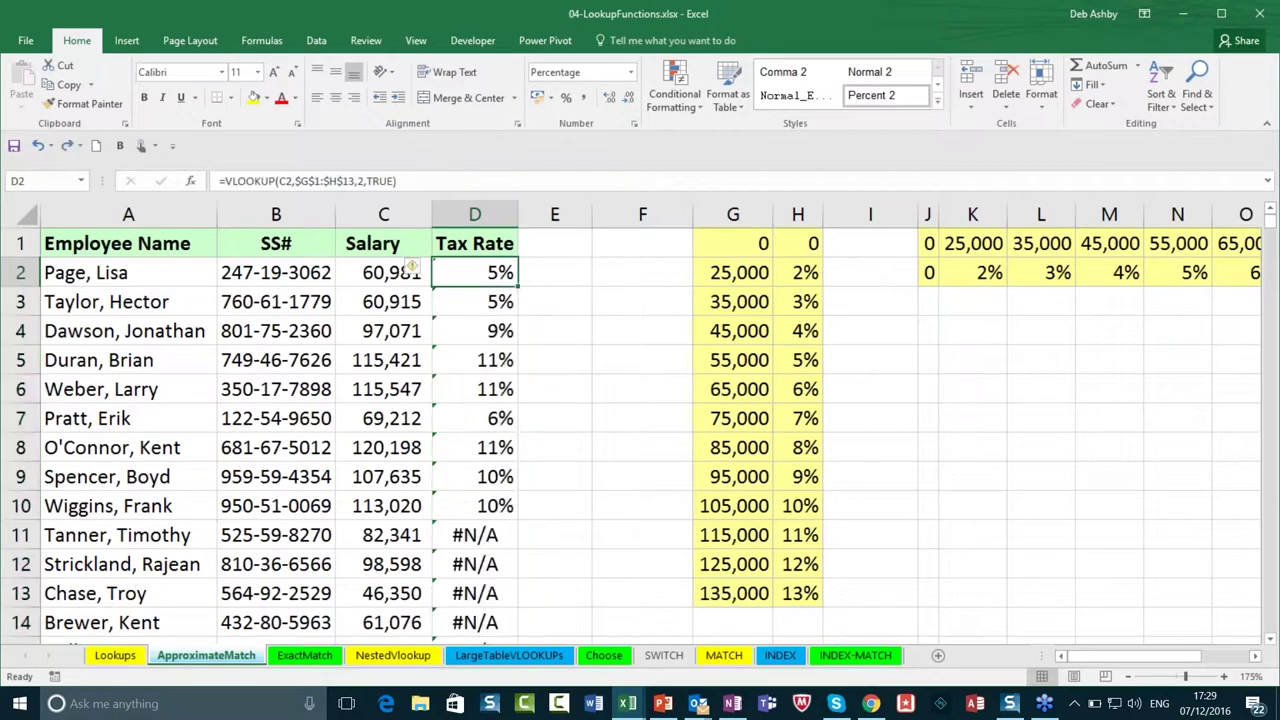
{"action": "key", "text": "ctrl+z"}
{"action": "key", "text": "ctrl+z"}
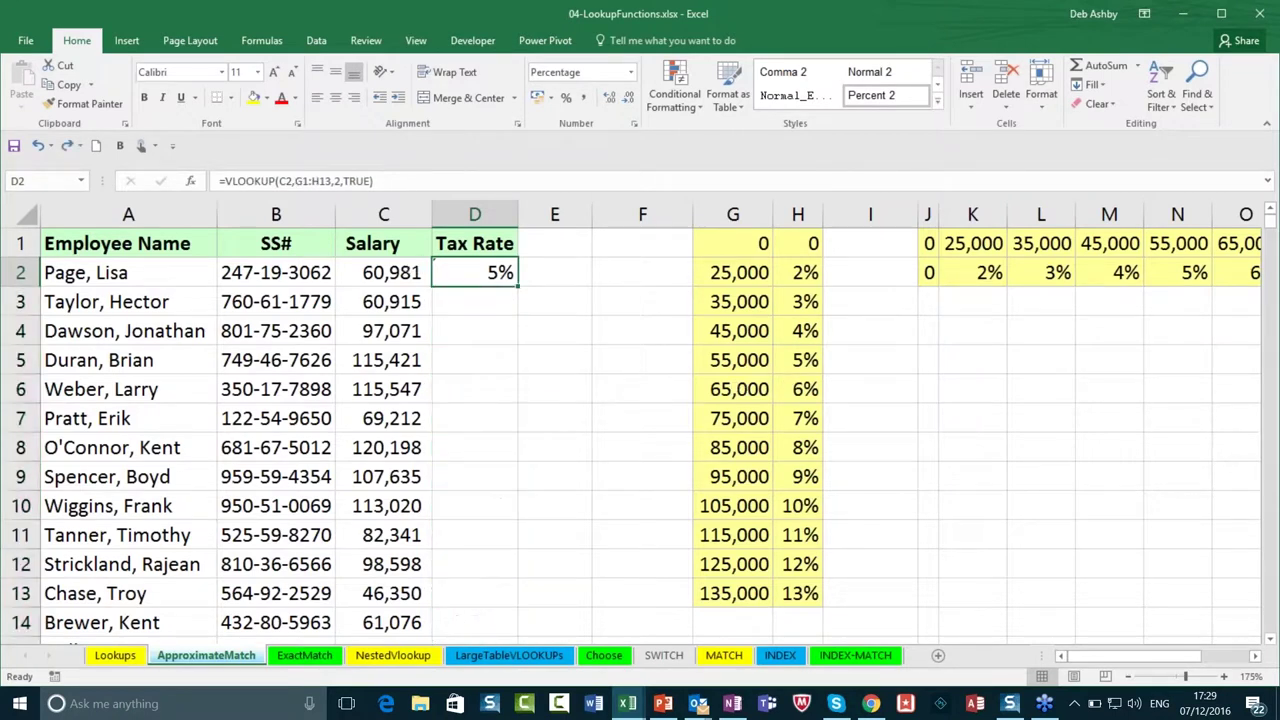
{"action": "key", "text": "ctrl+z"}
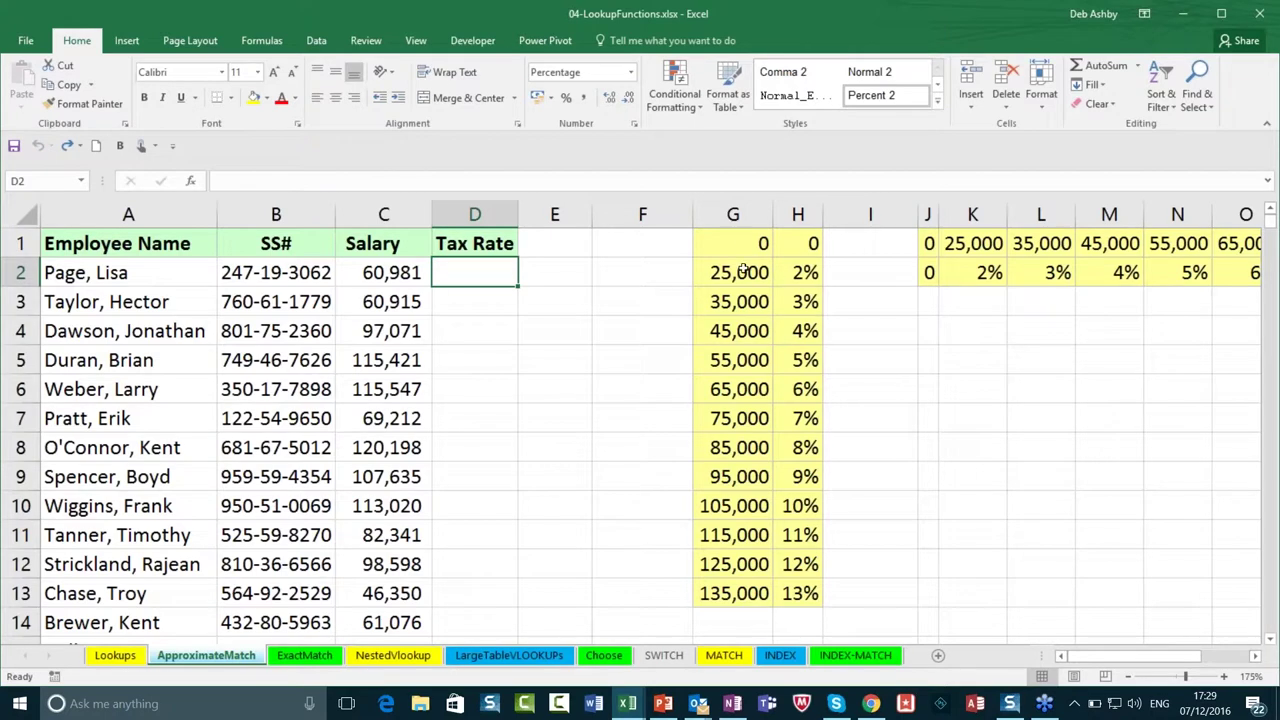
Select the bracket table G1:H13 and name it Tax_Rate in the Name Box
{"action": "left_click", "coordinate": [721, 242]}
{"action": "left_click_drag", "start_coordinate": [721, 242], "coordinate": [798, 598]}
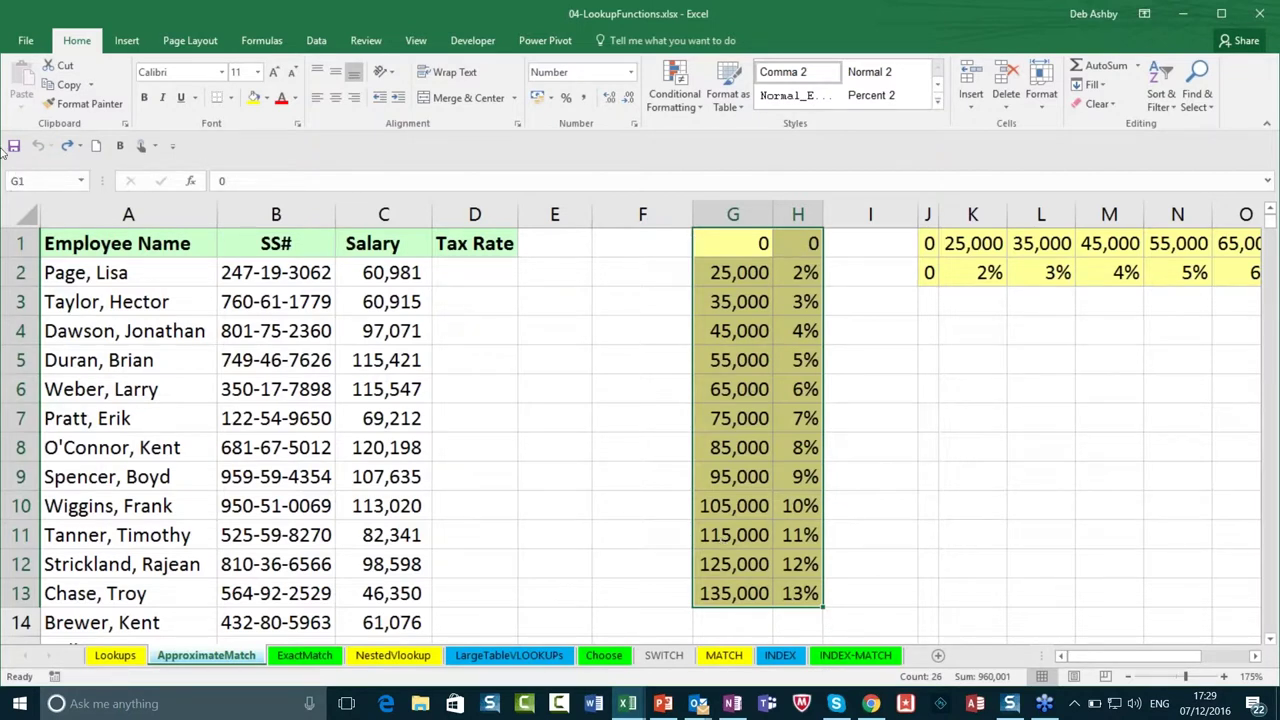
{"action": "left_click", "coordinate": [40, 180]}
{"action": "type", "text": "Tax"}
{"action": "type", "text": "_R"}
{"action": "type", "text": "ate"}
{"action": "key", "text": "Return"}
Verify the name by choosing Tax_Rate from the Name Box list to reselect the table
{"action": "left_click", "coordinate": [739, 333]}
{"action": "left_click", "coordinate": [1122, 468]}
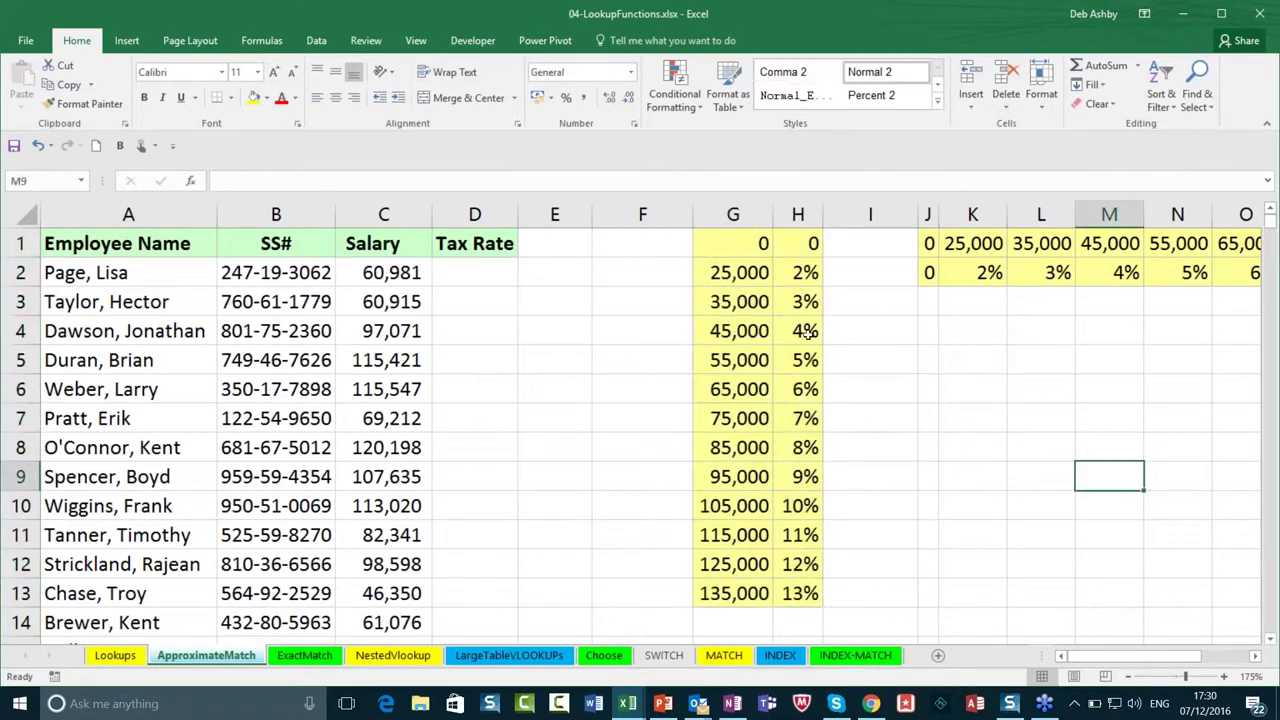
{"action": "left_click", "coordinate": [220, 392]}
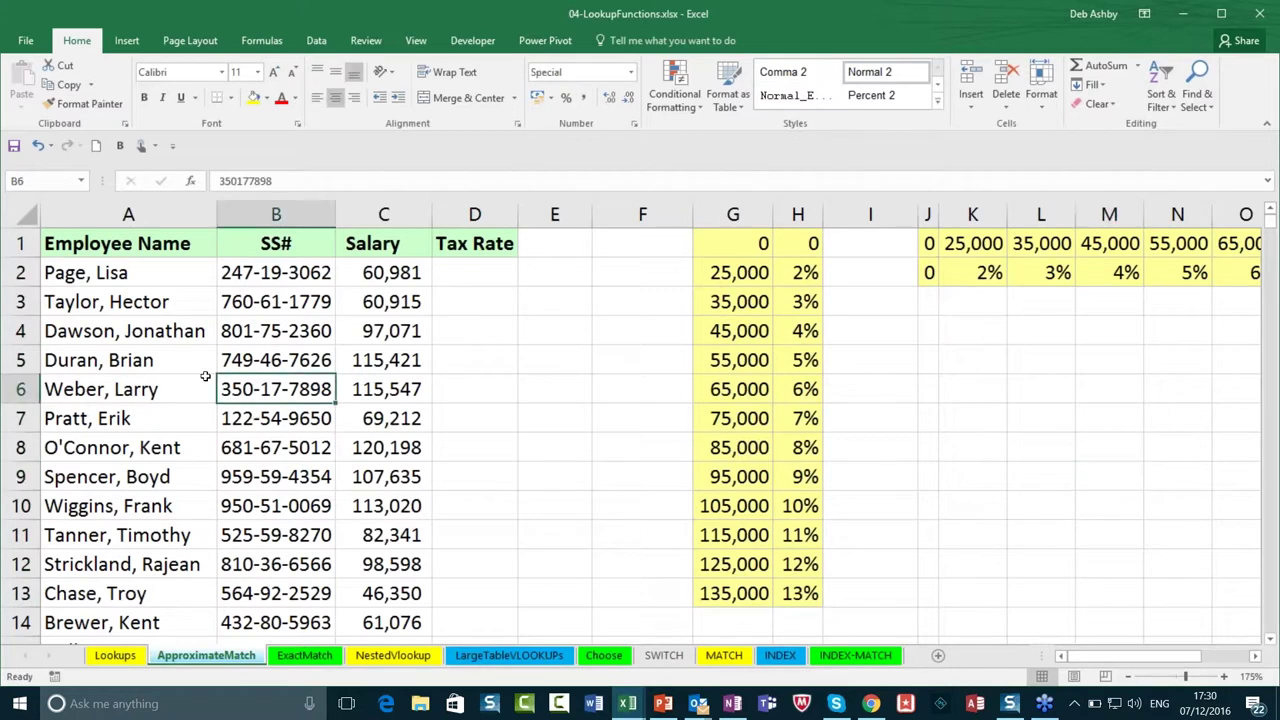
{"action": "left_click", "coordinate": [80, 181]}
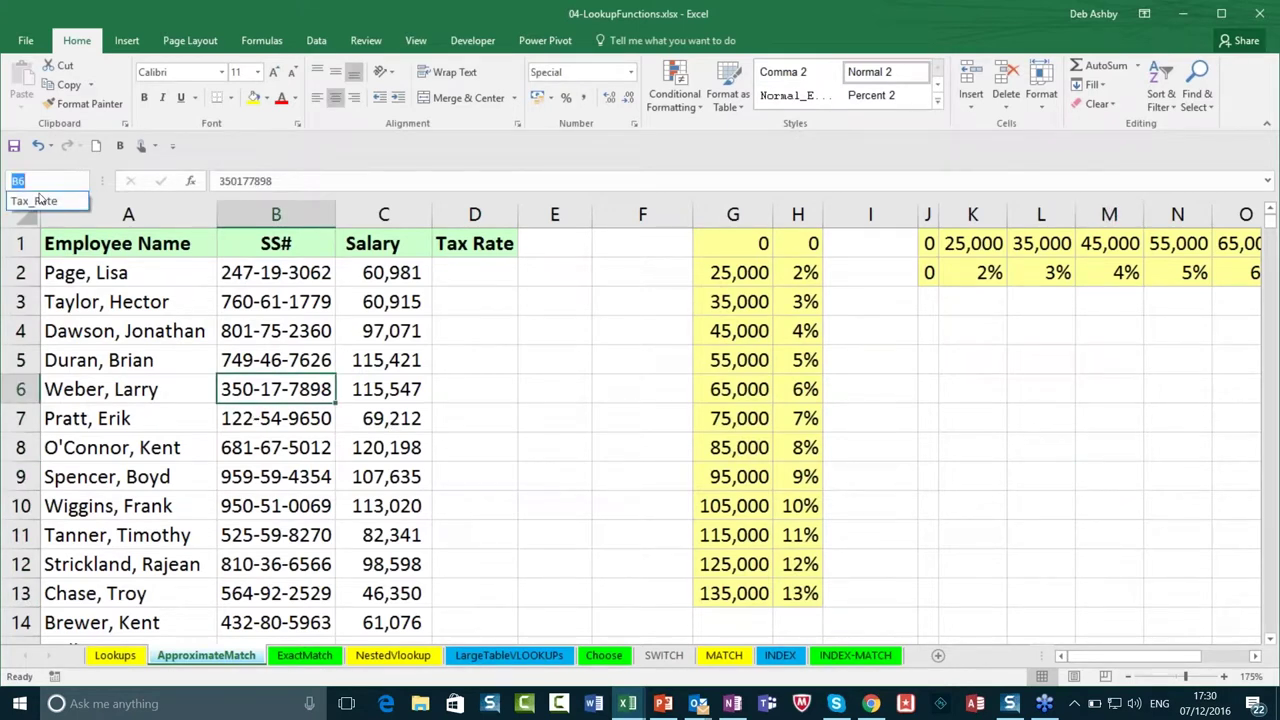
{"action": "left_click", "coordinate": [38, 201]}
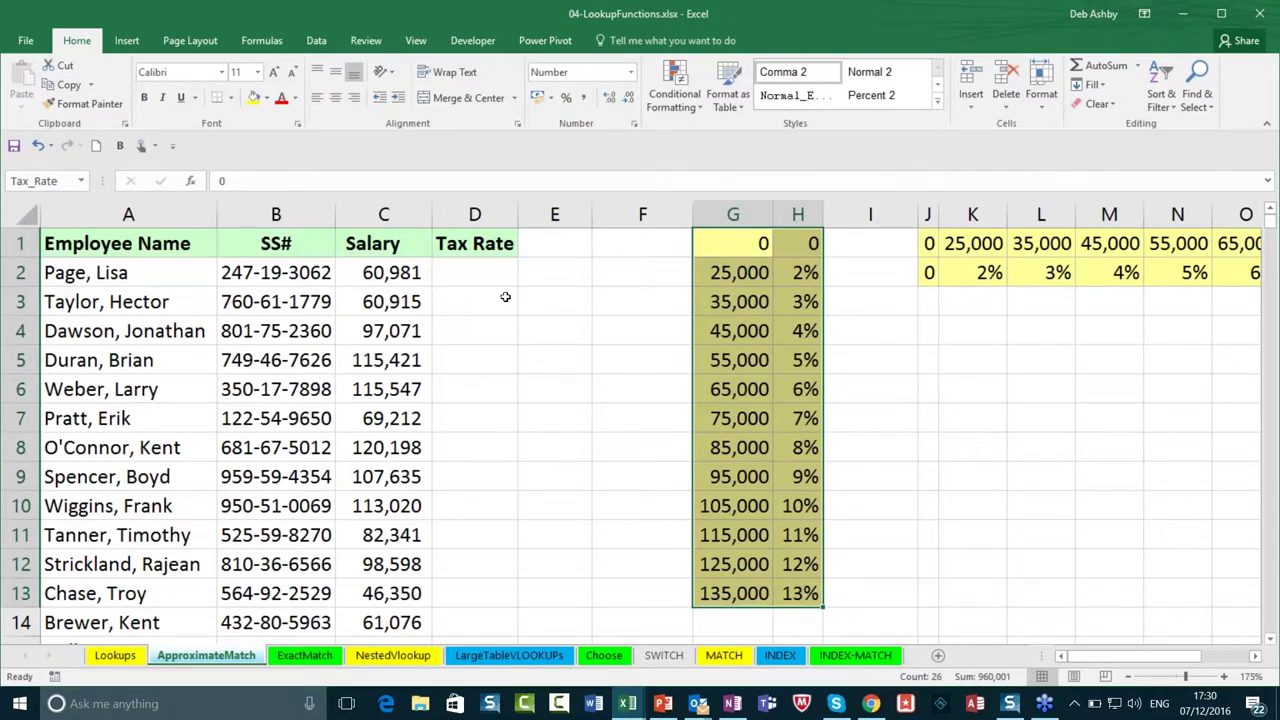
Enter =VLOOKUP(C2,Tax_Rate,2,TRUE) in D2 and fill it down to D14
{"action": "left_click", "coordinate": [472, 273]}
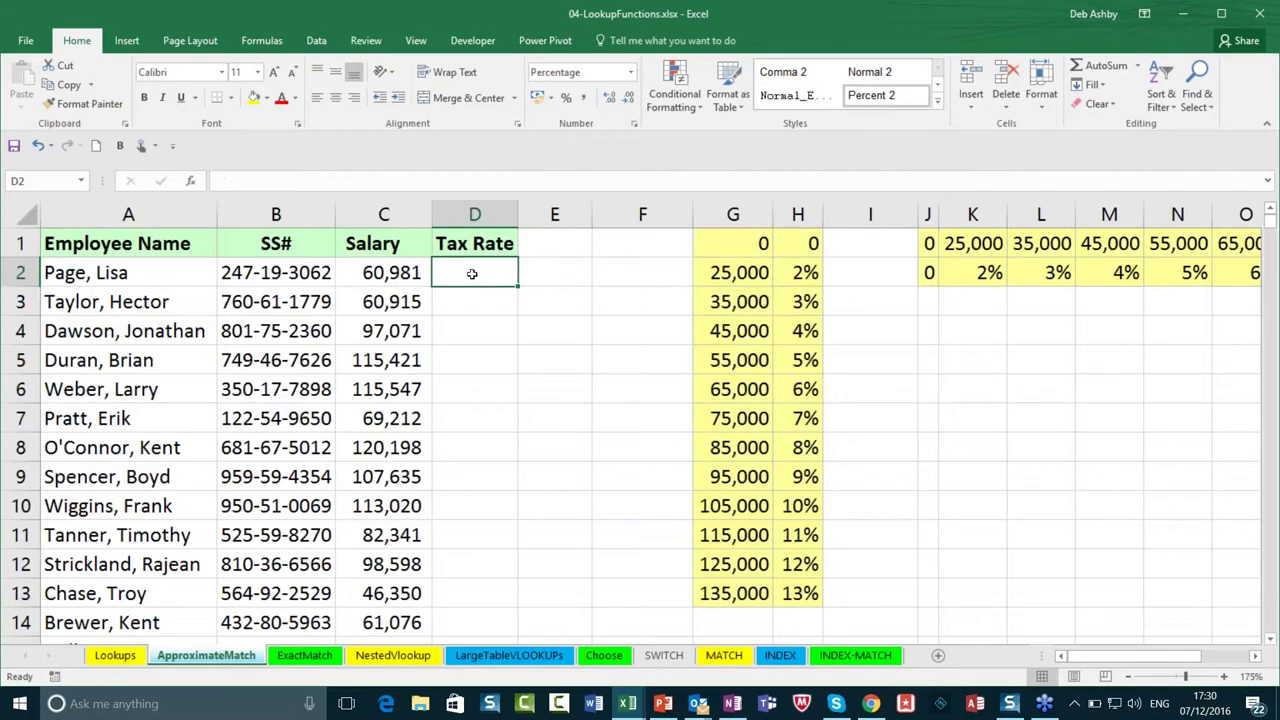
{"action": "type", "text": "=vl"}
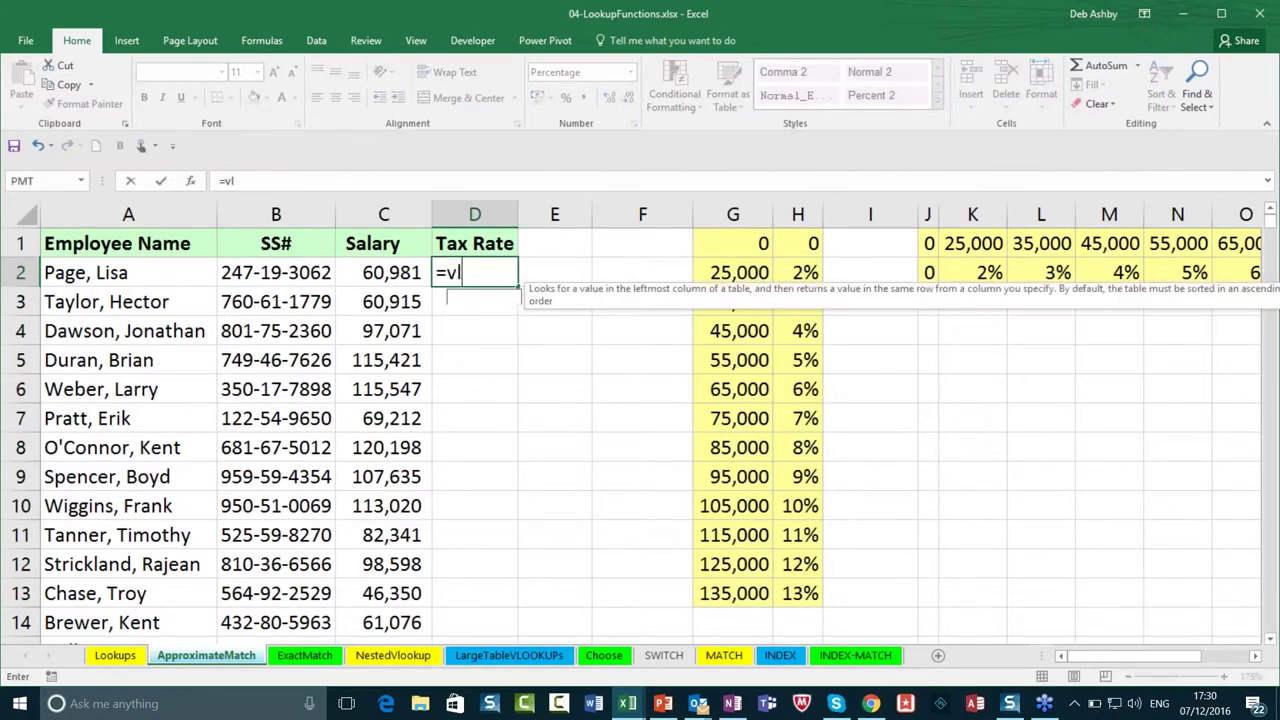
{"action": "type", "text": "ookup"}
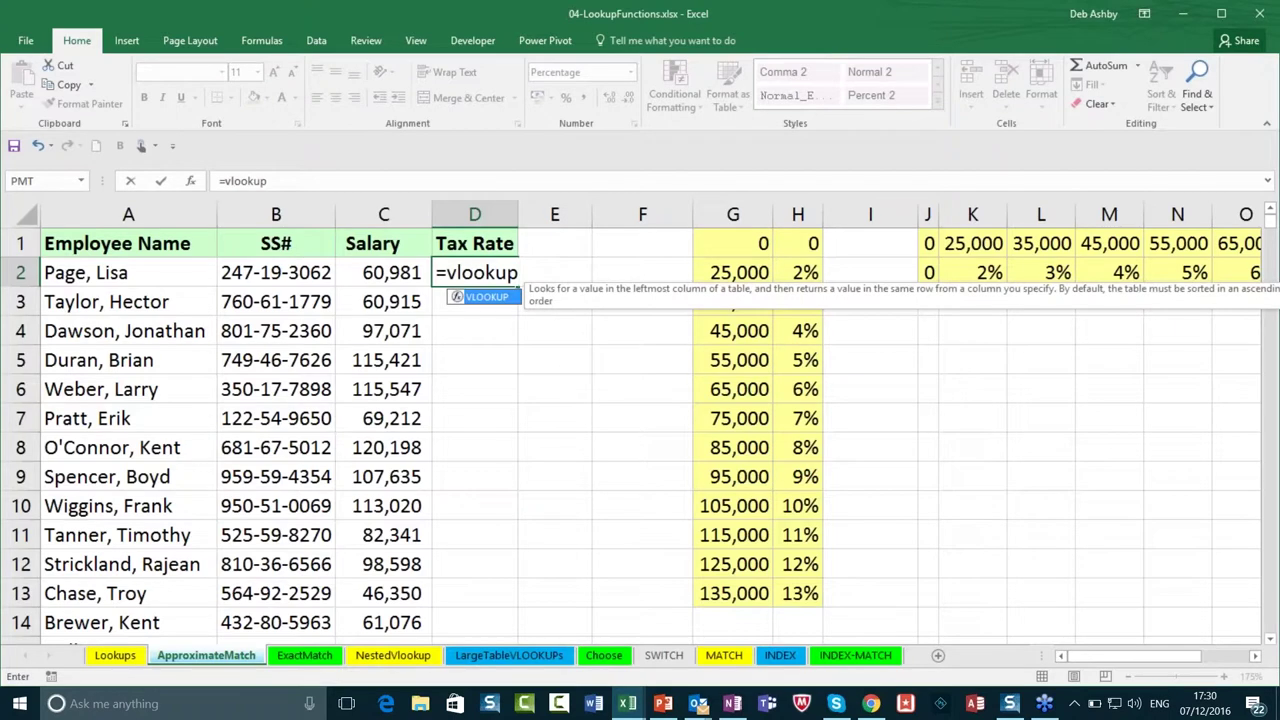
{"action": "type", "text": "("}
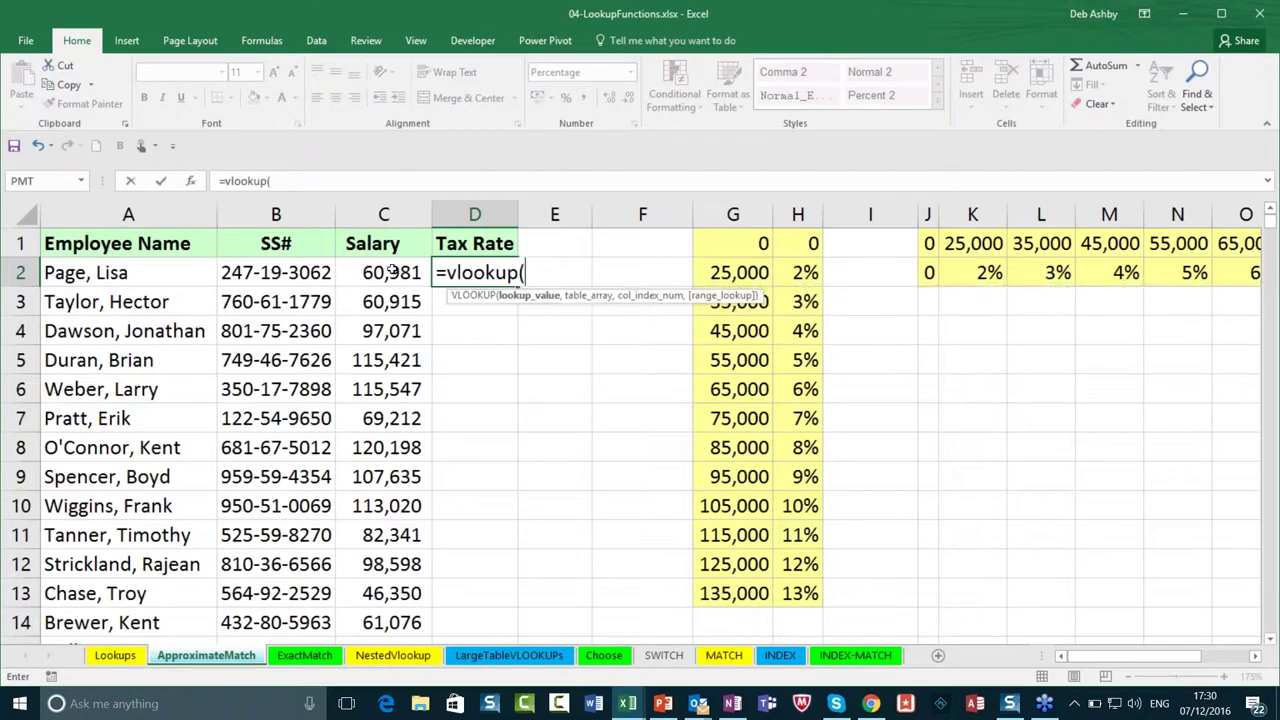
{"action": "left_click", "coordinate": [392, 271]}
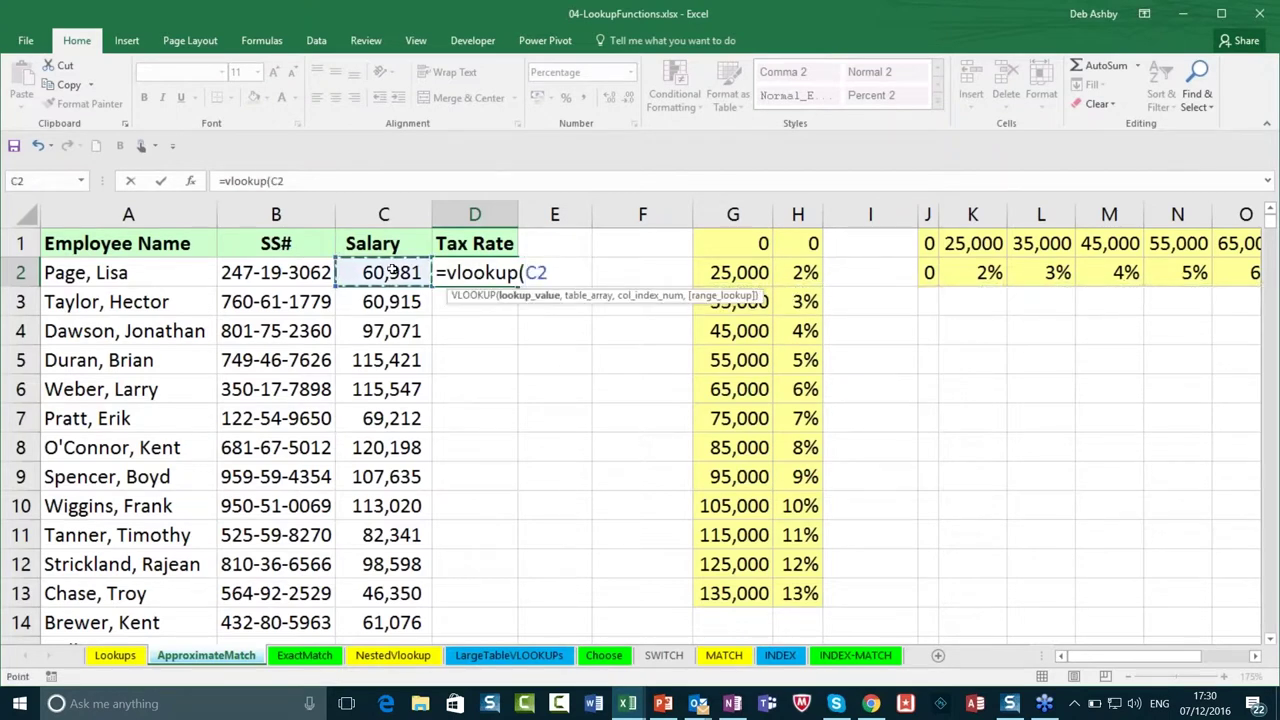
{"action": "type", "text": ","}
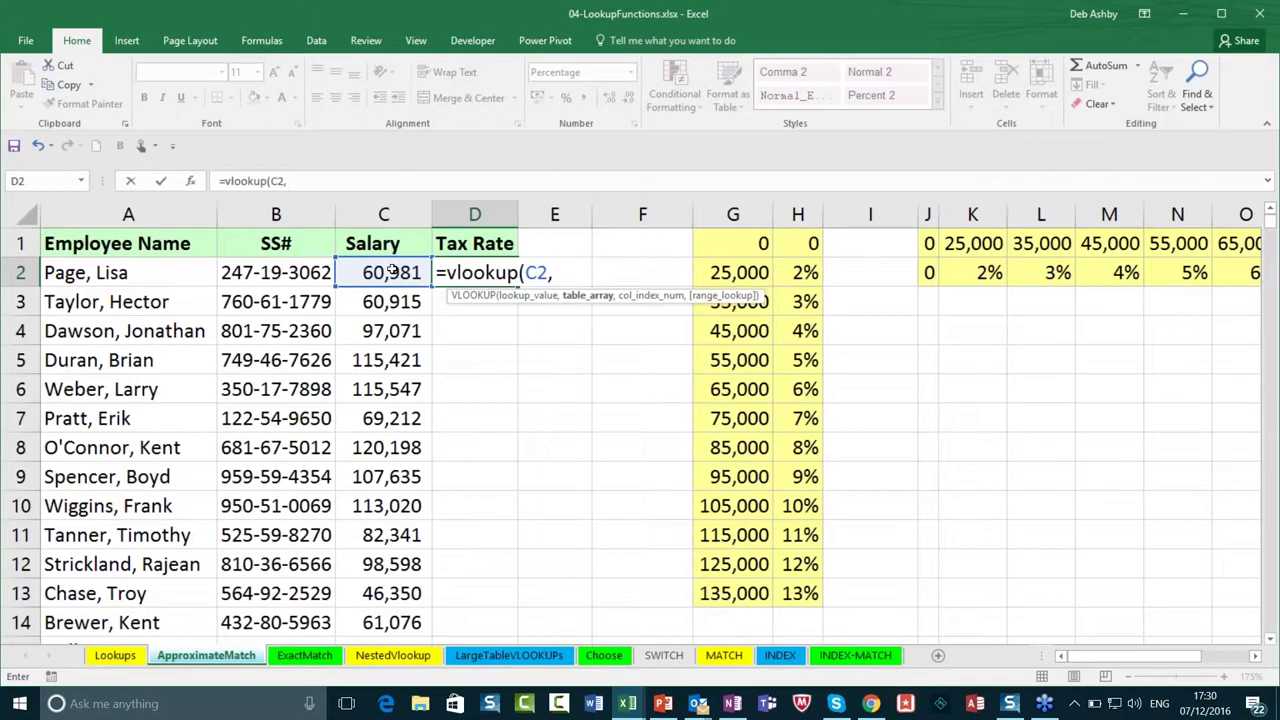
{"action": "type", "text": "Tax"}
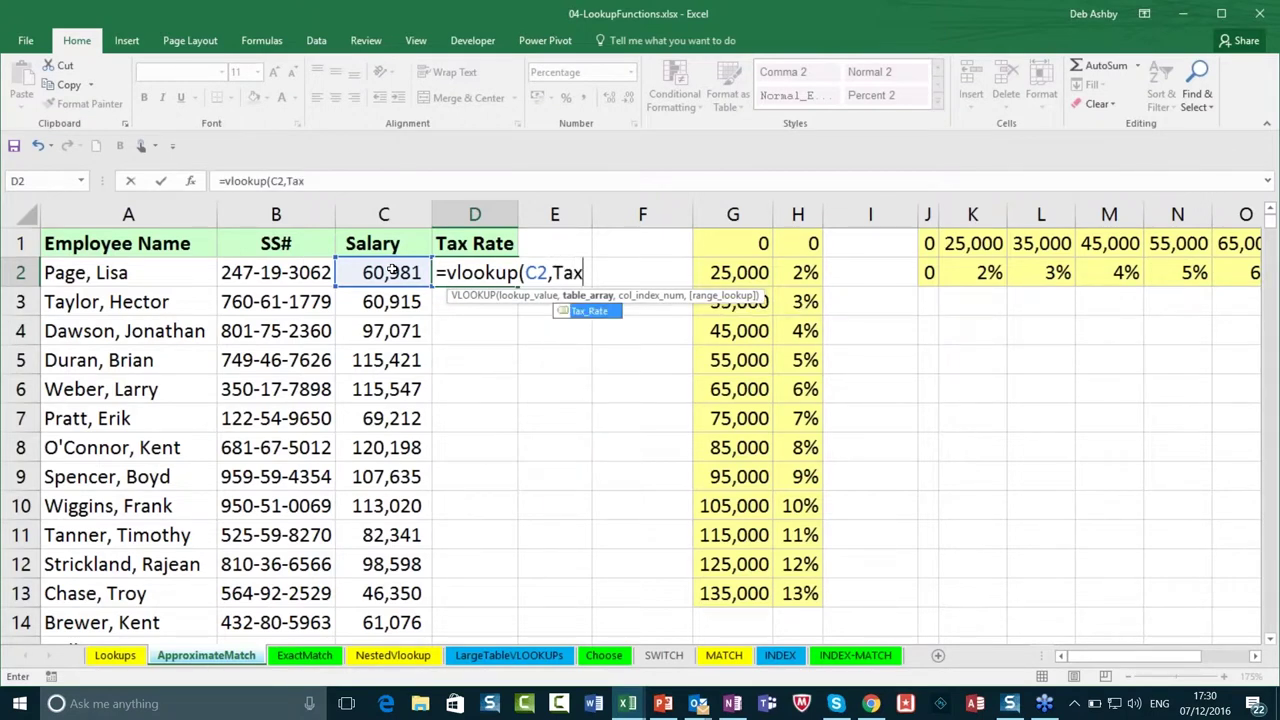
{"action": "left_click", "coordinate": [600, 313]}
{"action": "double_click", "coordinate": [598, 312]}
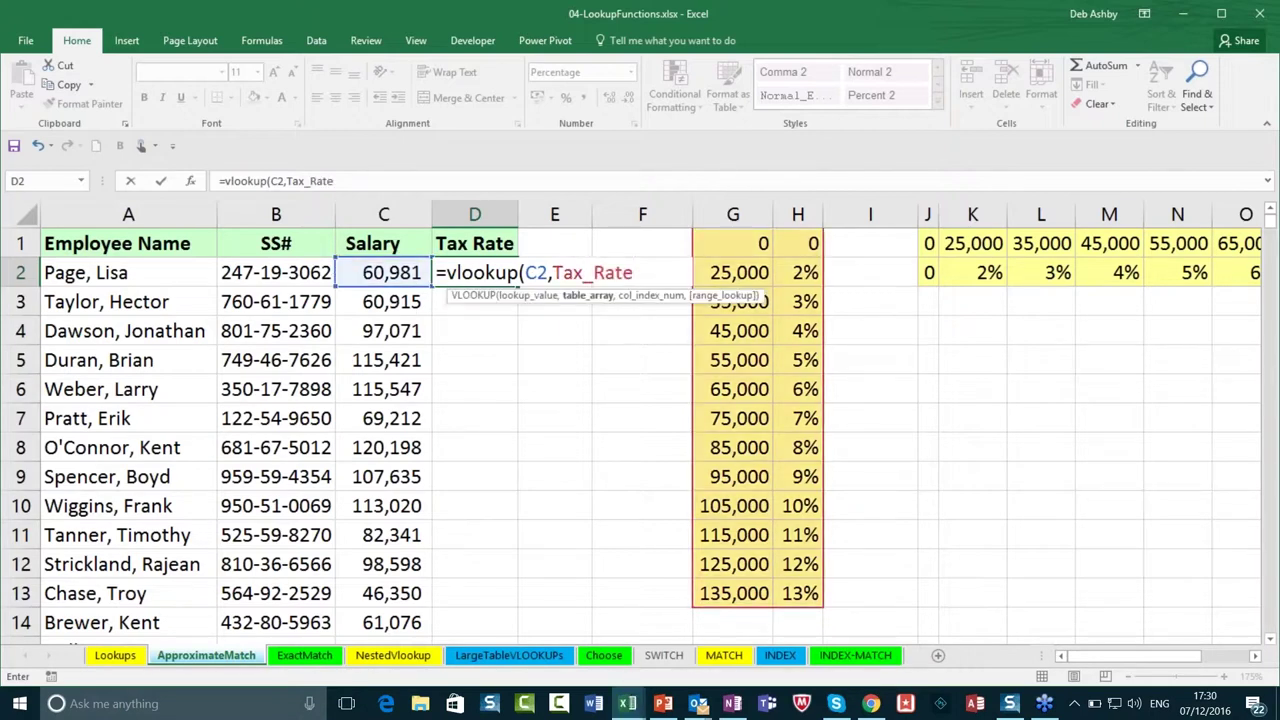
{"action": "type", "text": ","}
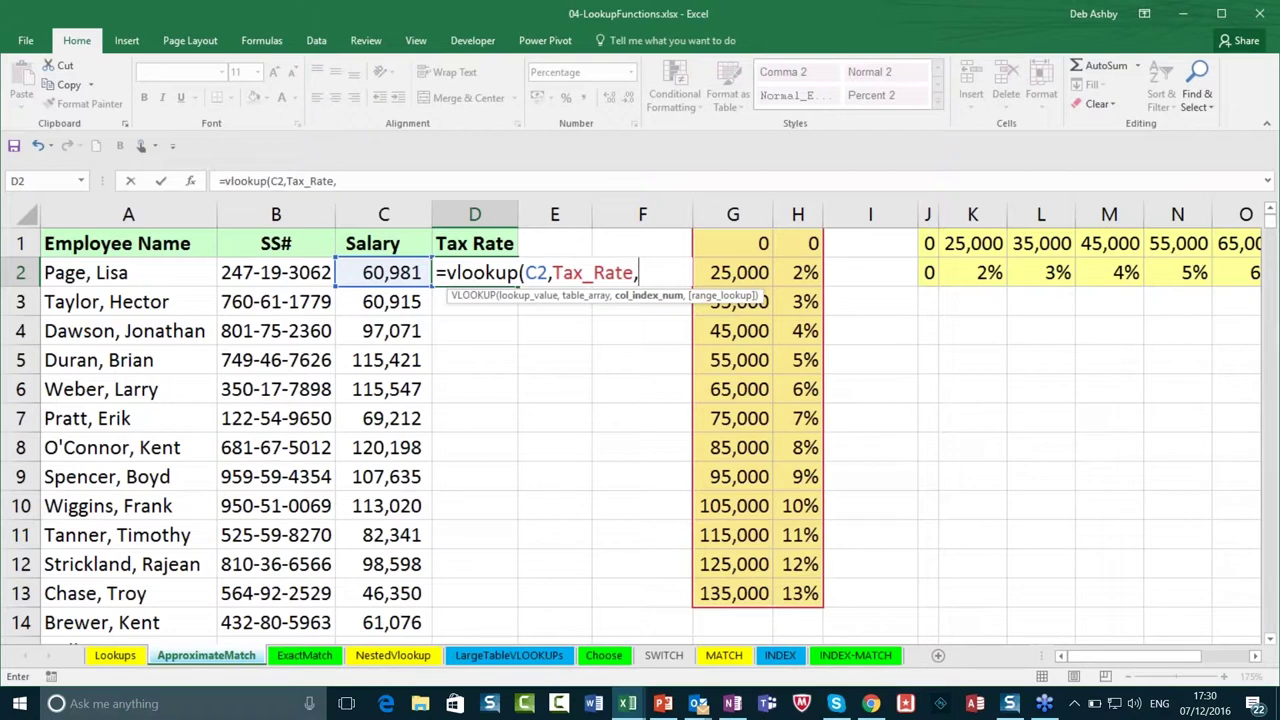
{"action": "type", "text": "2"}
{"action": "type", "text": ",true"}
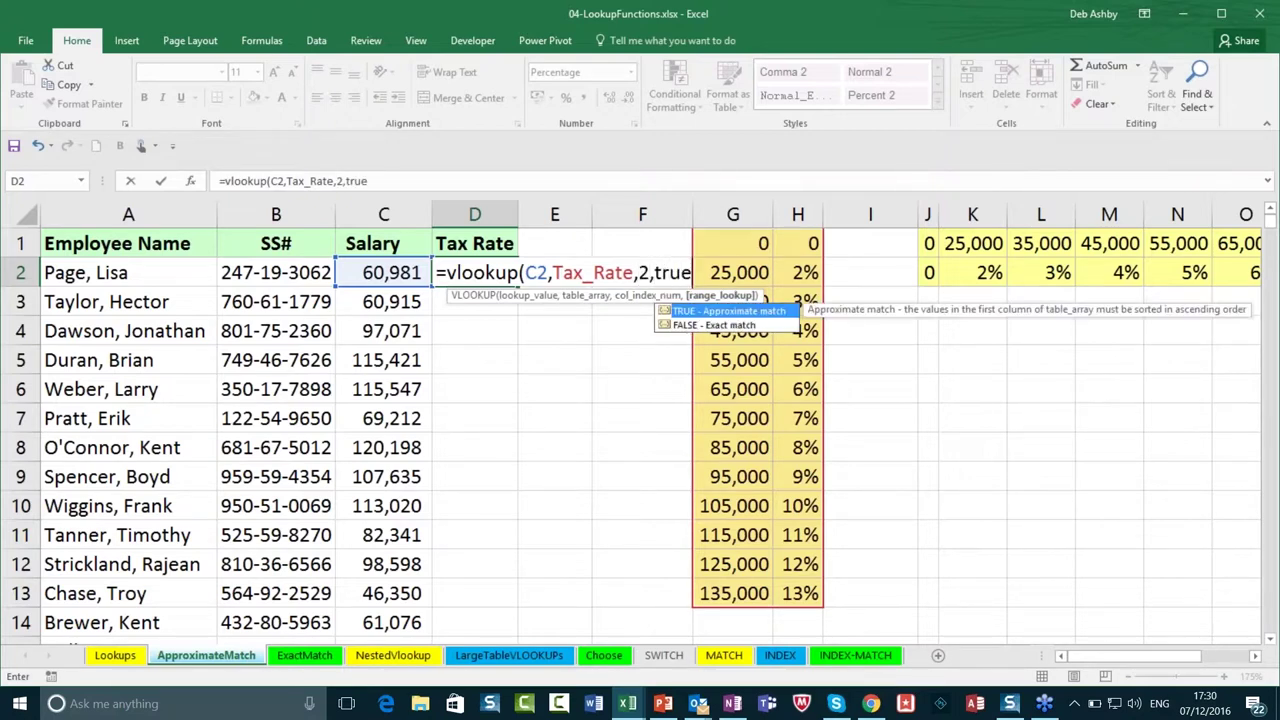
{"action": "type", "text": ")"}
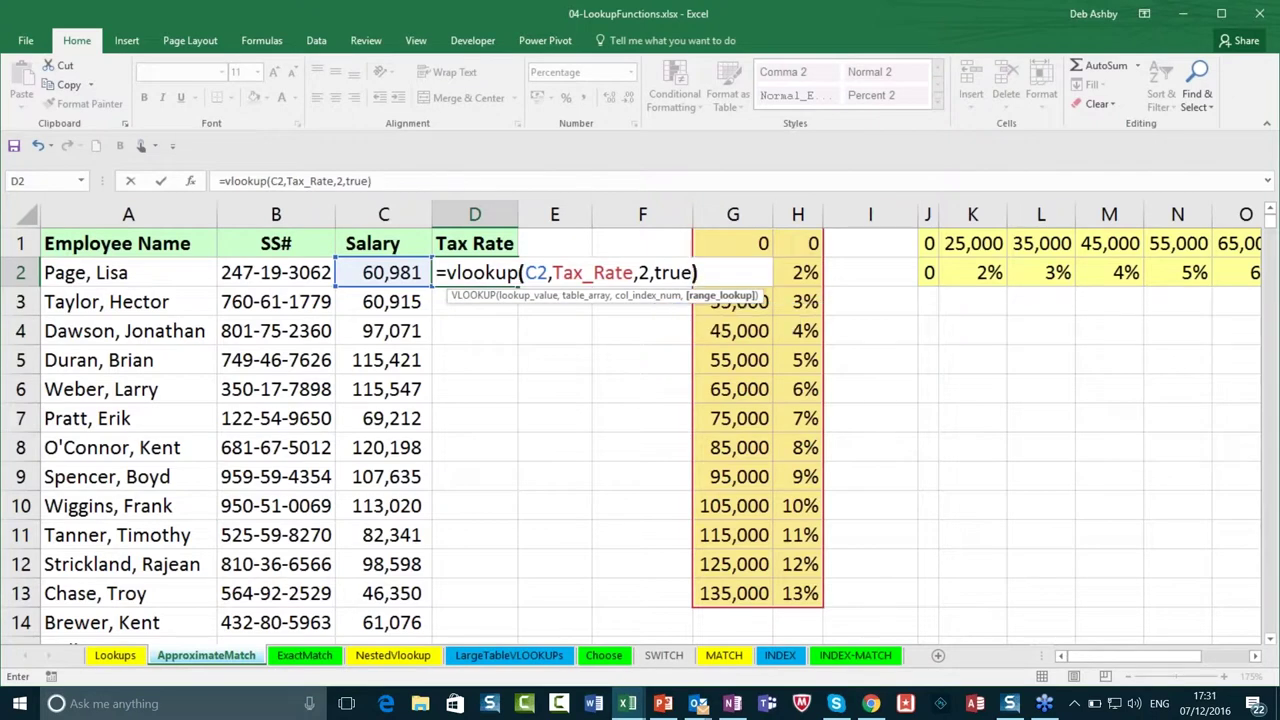
{"action": "key", "text": "Return"}
{"action": "key", "text": "Up"}
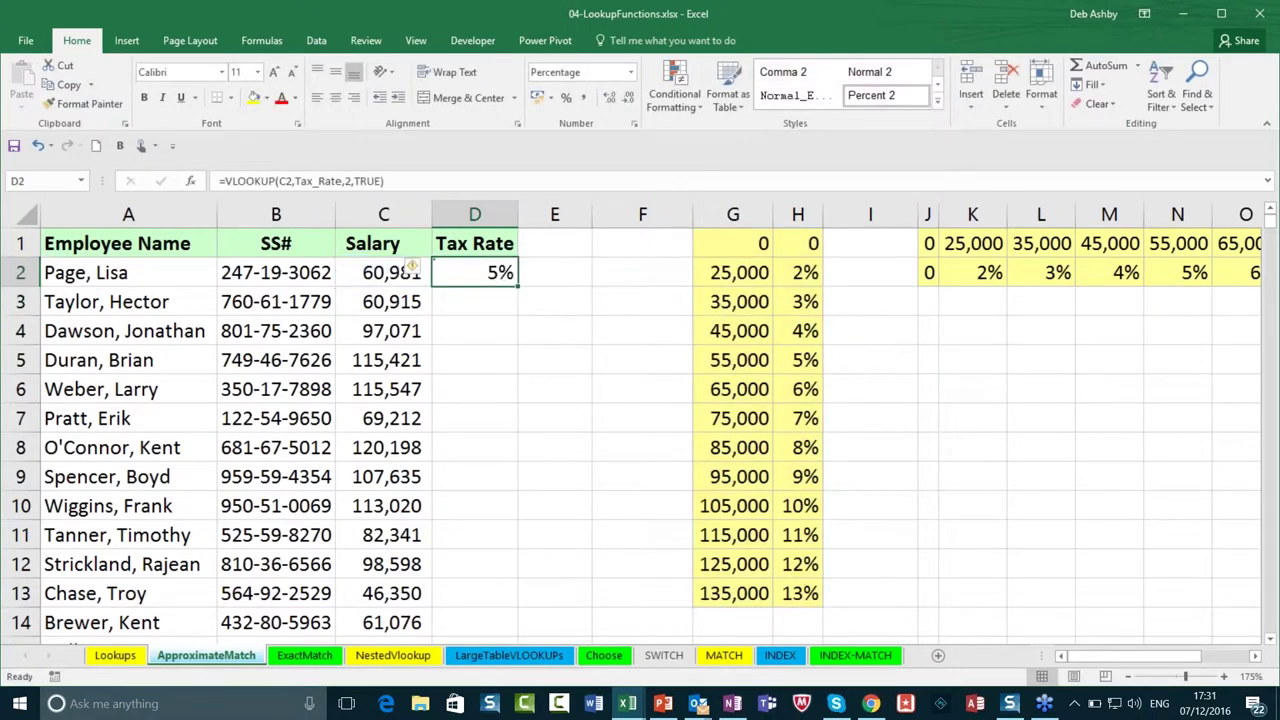
{"action": "double_click", "coordinate": [518, 286]}
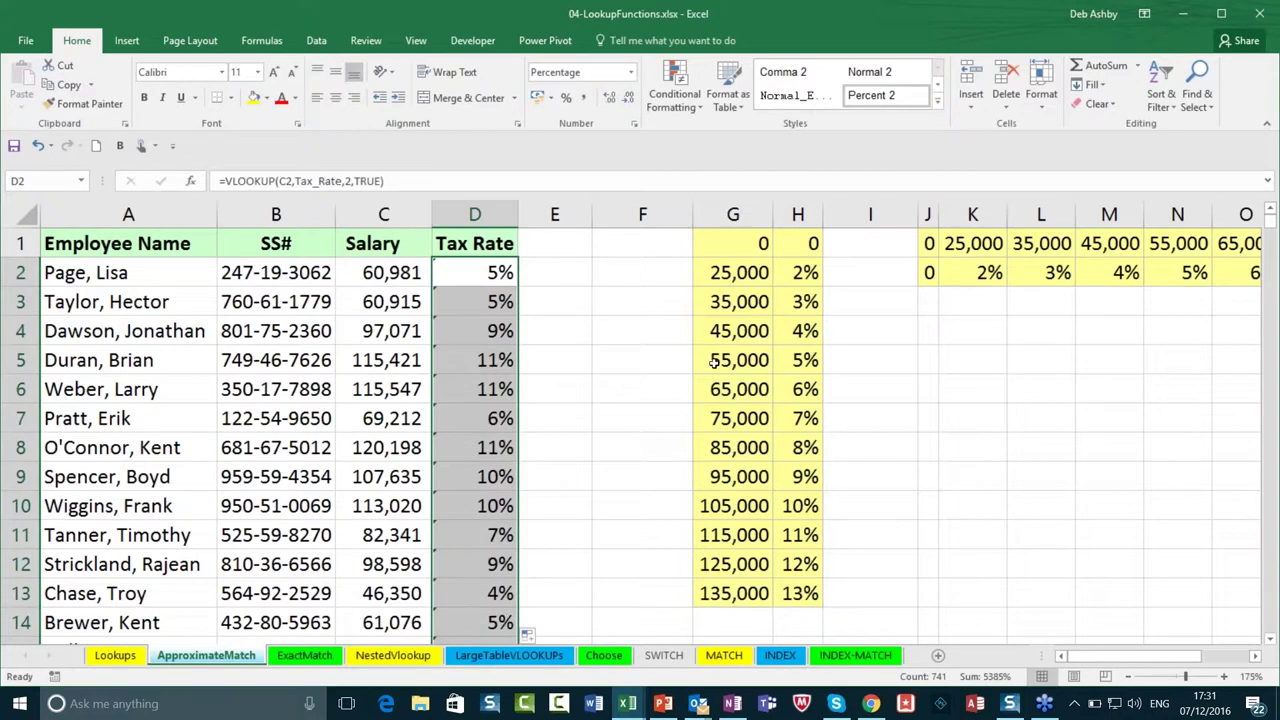
Highlight the vertical table's thresholds and columns, then undo the Tax_Rate lookups in column D
{"action": "left_click_drag", "start_coordinate": [718, 244], "coordinate": [735, 564]}
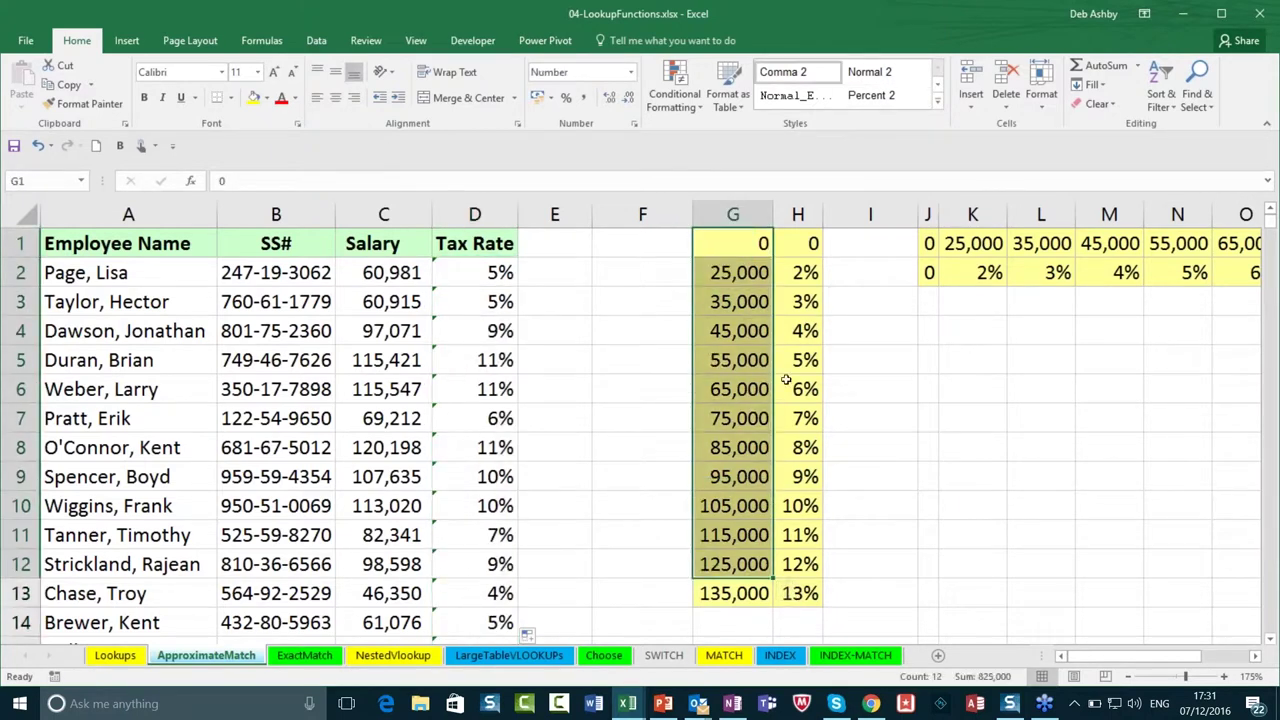
{"action": "left_click", "coordinate": [642, 296]}
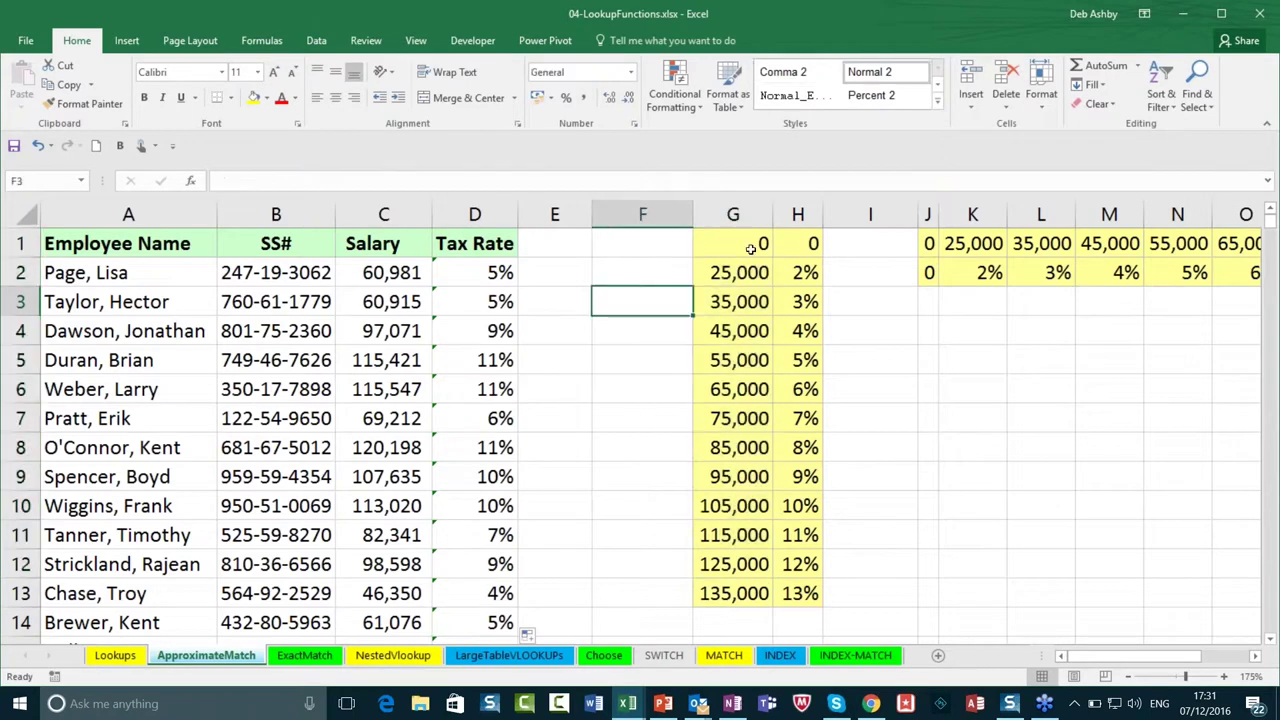
{"action": "left_click_drag", "start_coordinate": [746, 212], "coordinate": [797, 212]}
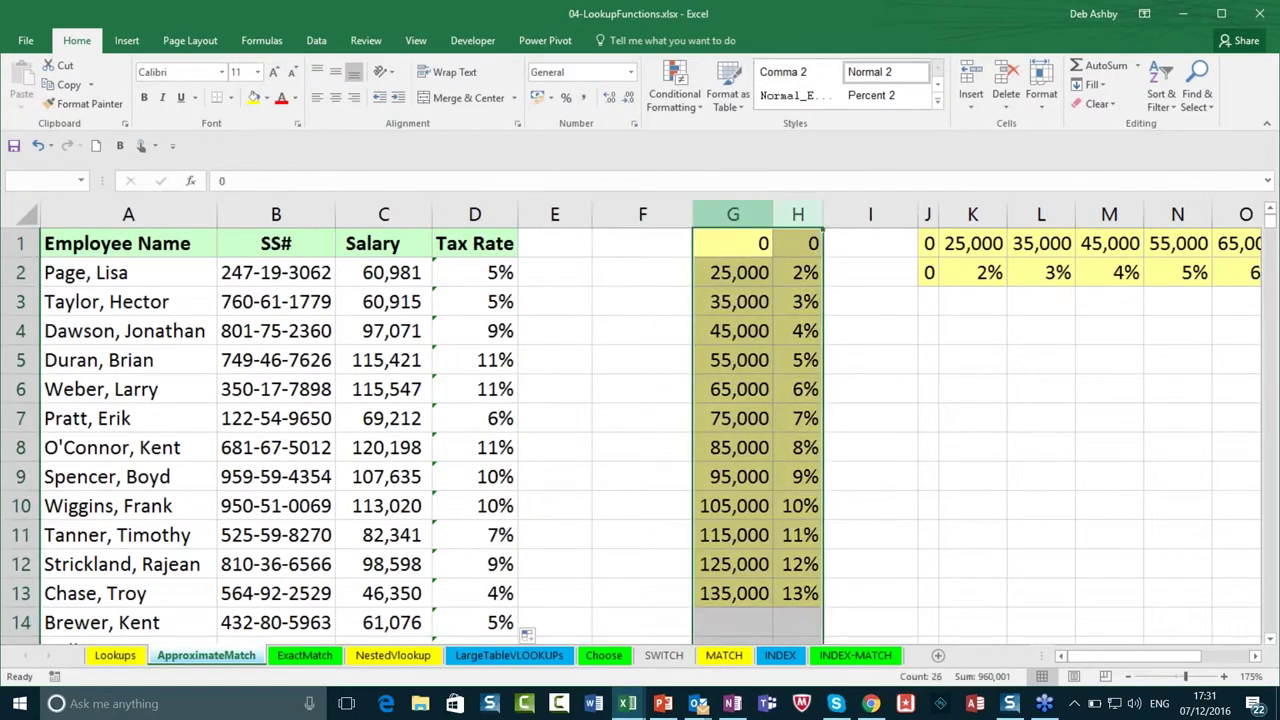
{"action": "left_click", "coordinate": [586, 360]}
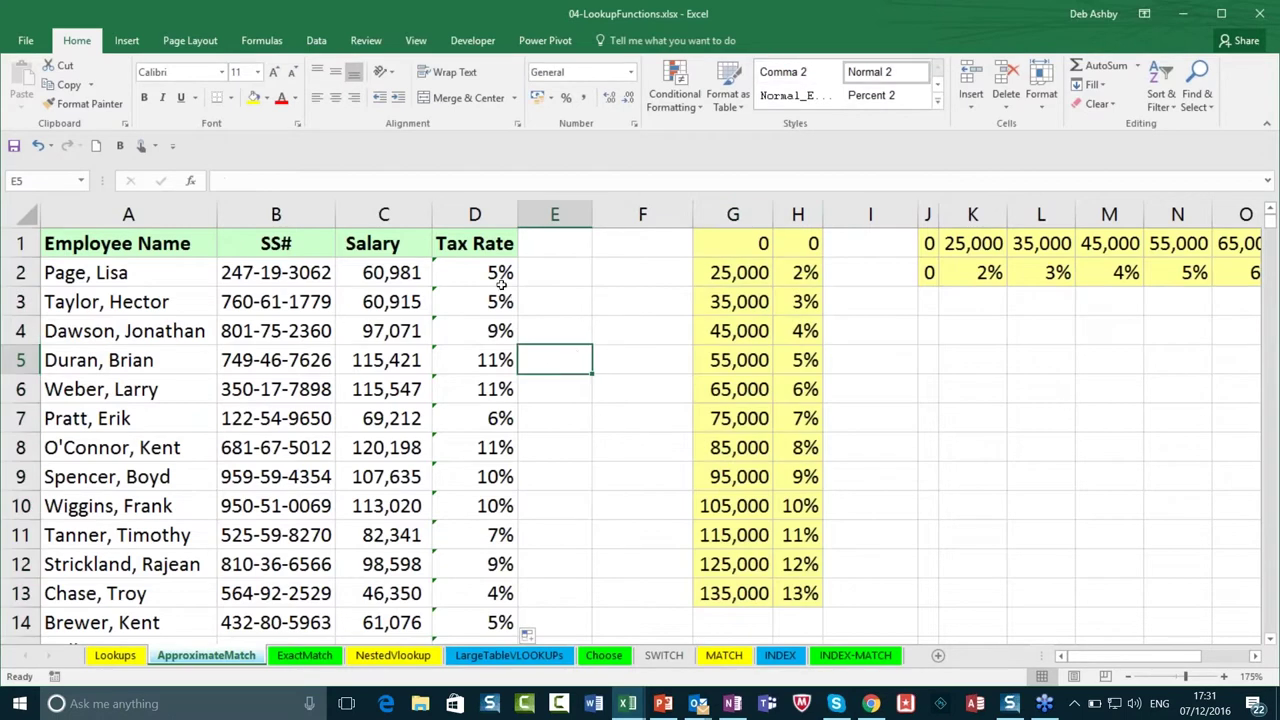
{"action": "key", "text": "ctrl+z"}
{"action": "key", "text": "ctrl+z"}
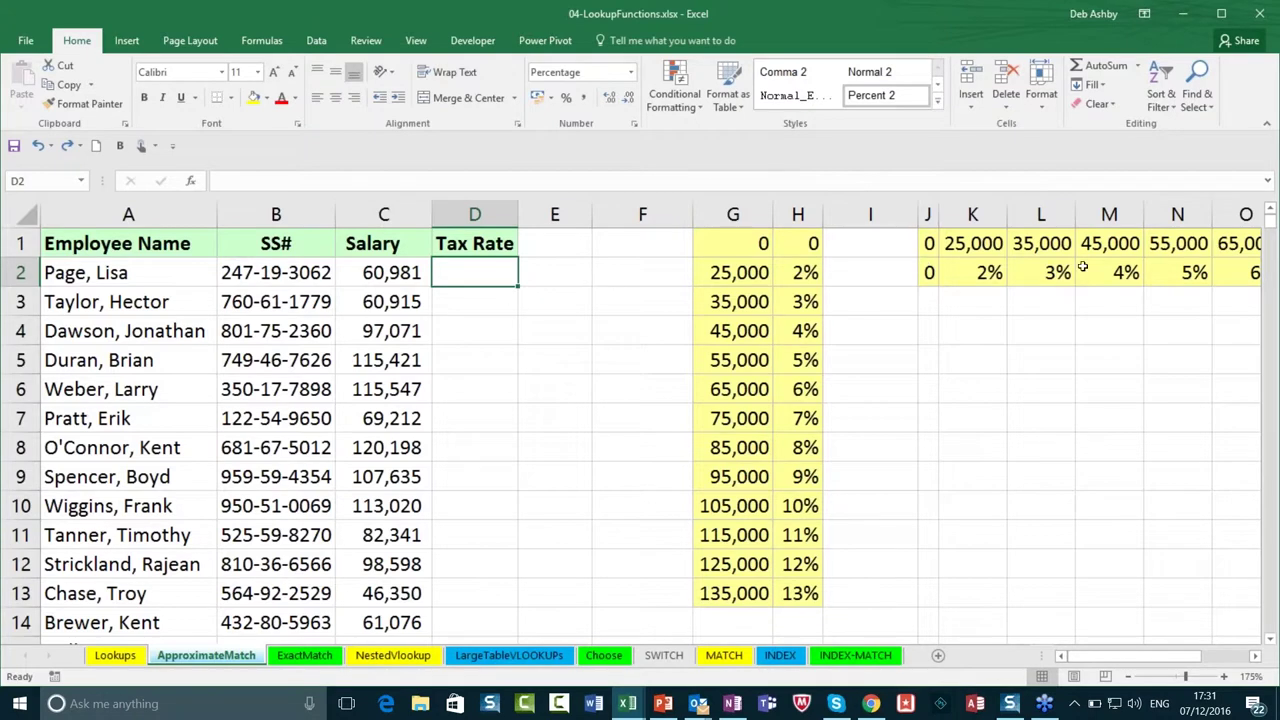
Review the horizontal bracket table's thresholds and rates, then select D2 for a new lookup
{"action": "left_click", "coordinate": [1034, 268]}
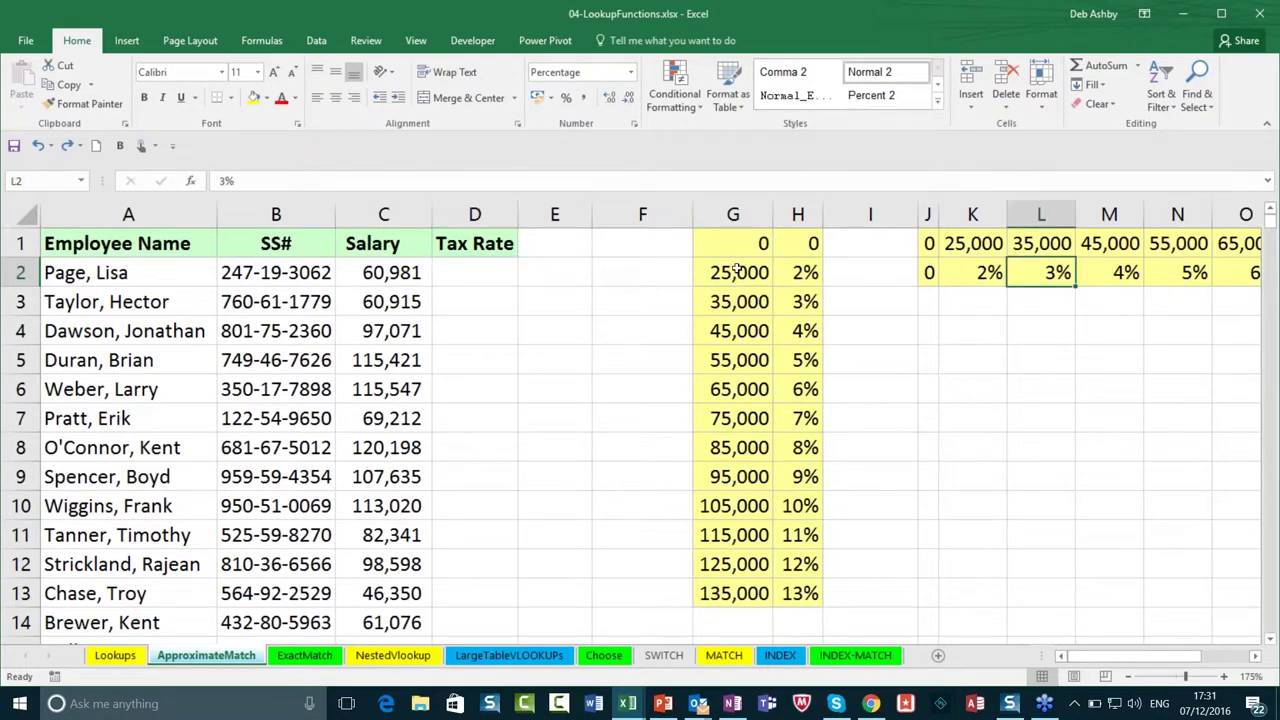
{"action": "left_click_drag", "start_coordinate": [762, 244], "coordinate": [797, 496]}
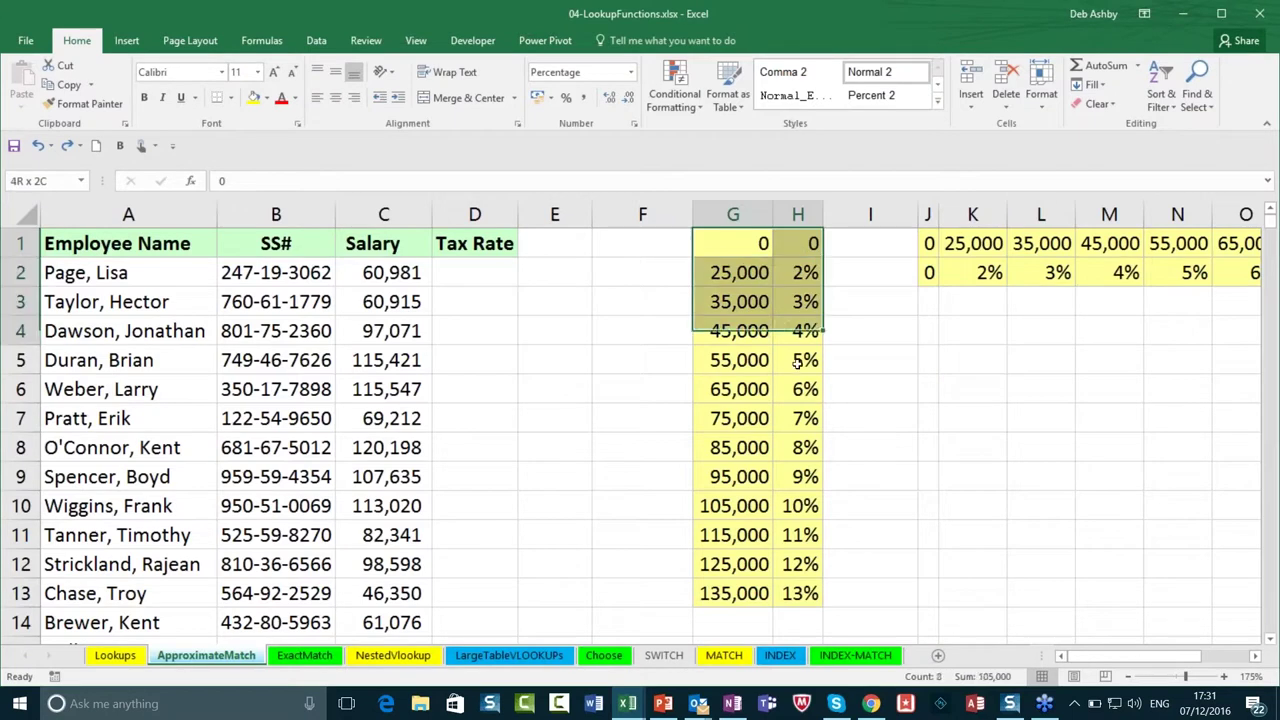
{"action": "left_click", "coordinate": [966, 245]}
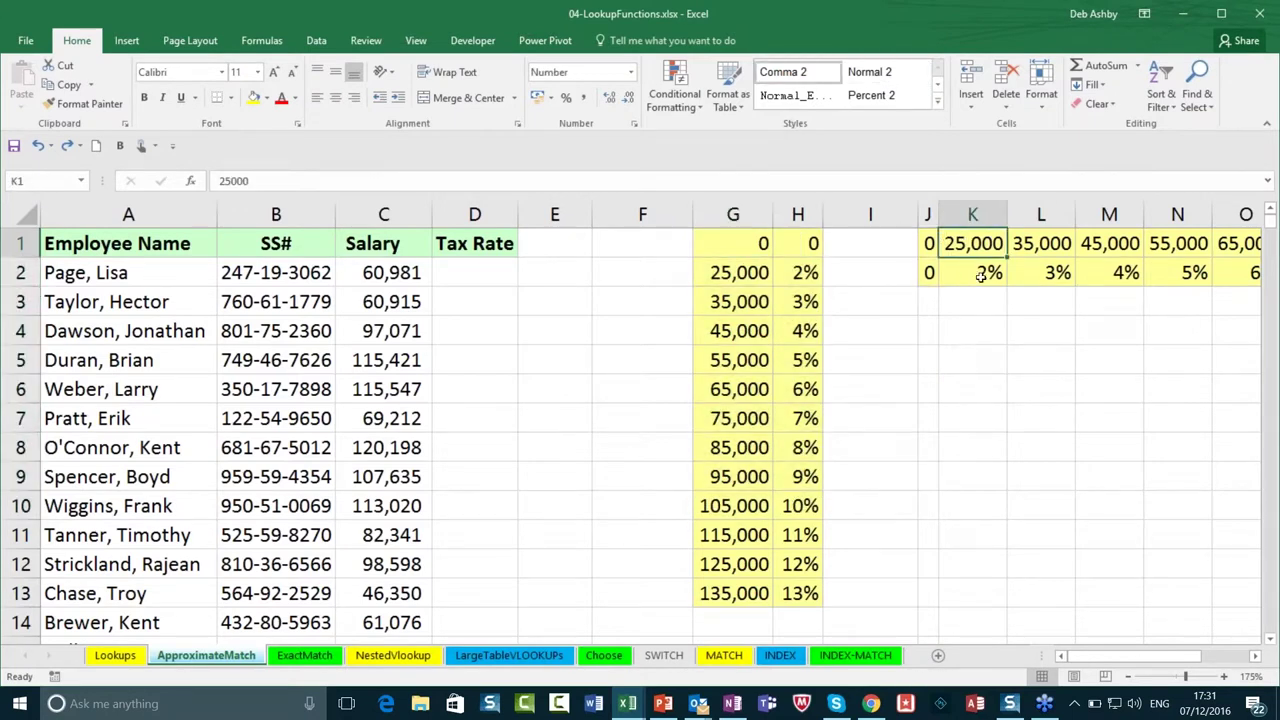
{"action": "left_click", "coordinate": [476, 275]}
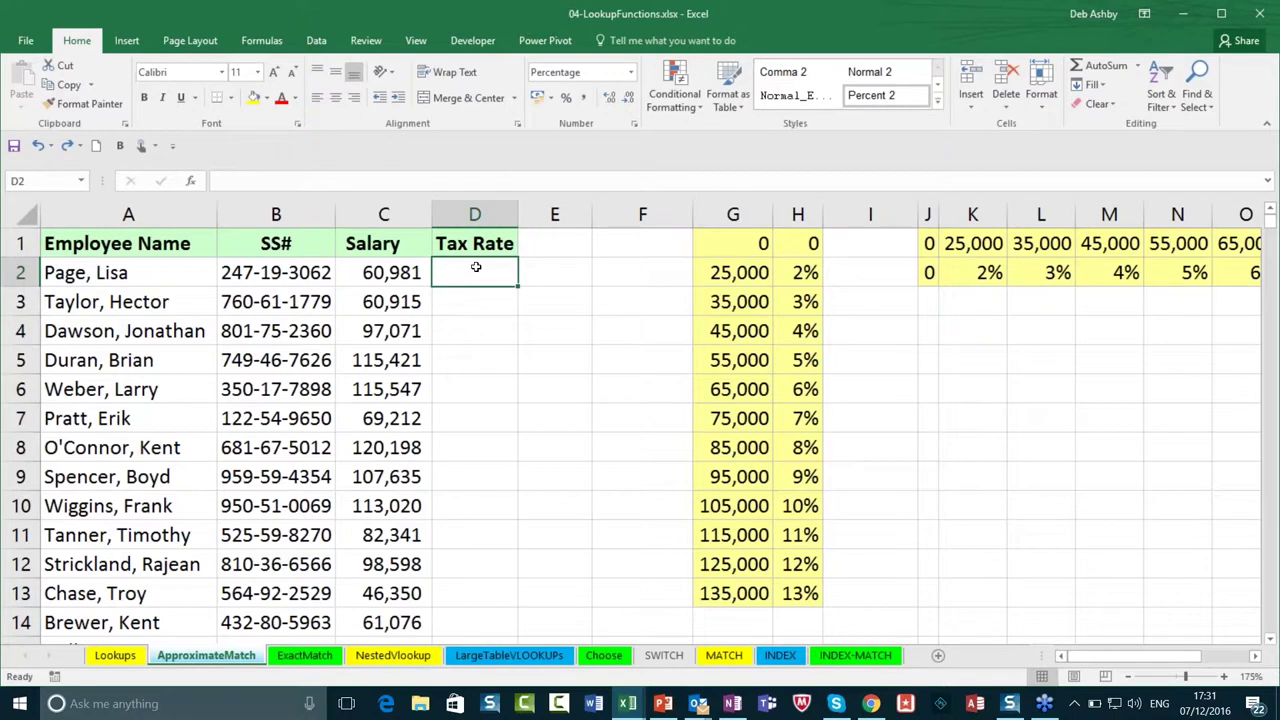
Start an HLOOKUP in D2 on the J1:V2 table, then delete the range to put the salary first
{"action": "type", "text": "="}
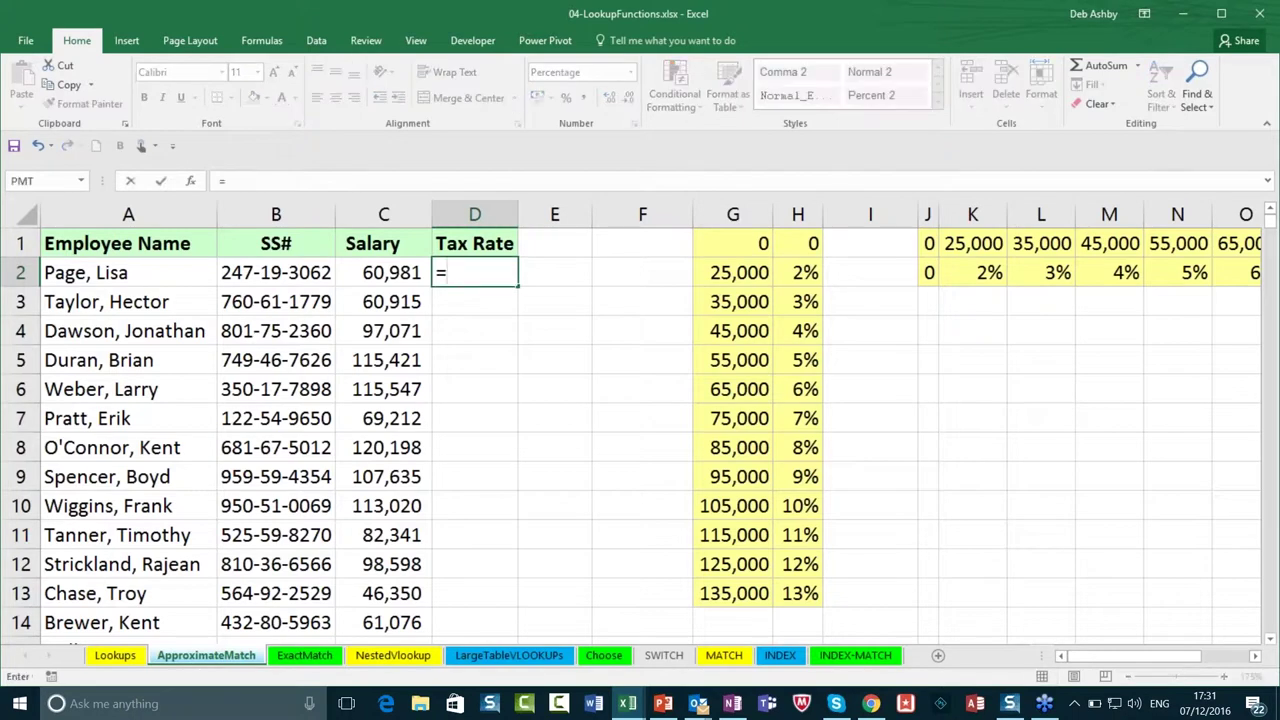
{"action": "type", "text": "hlookup"}
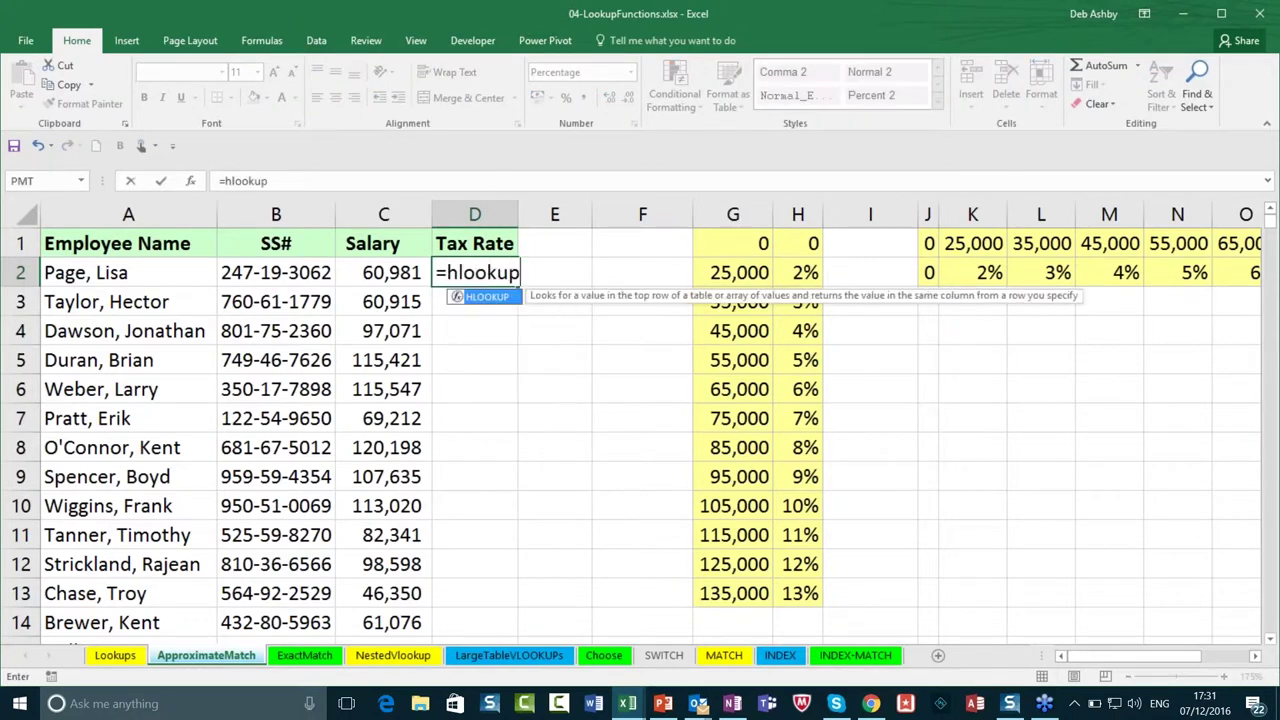
{"action": "type", "text": "("}
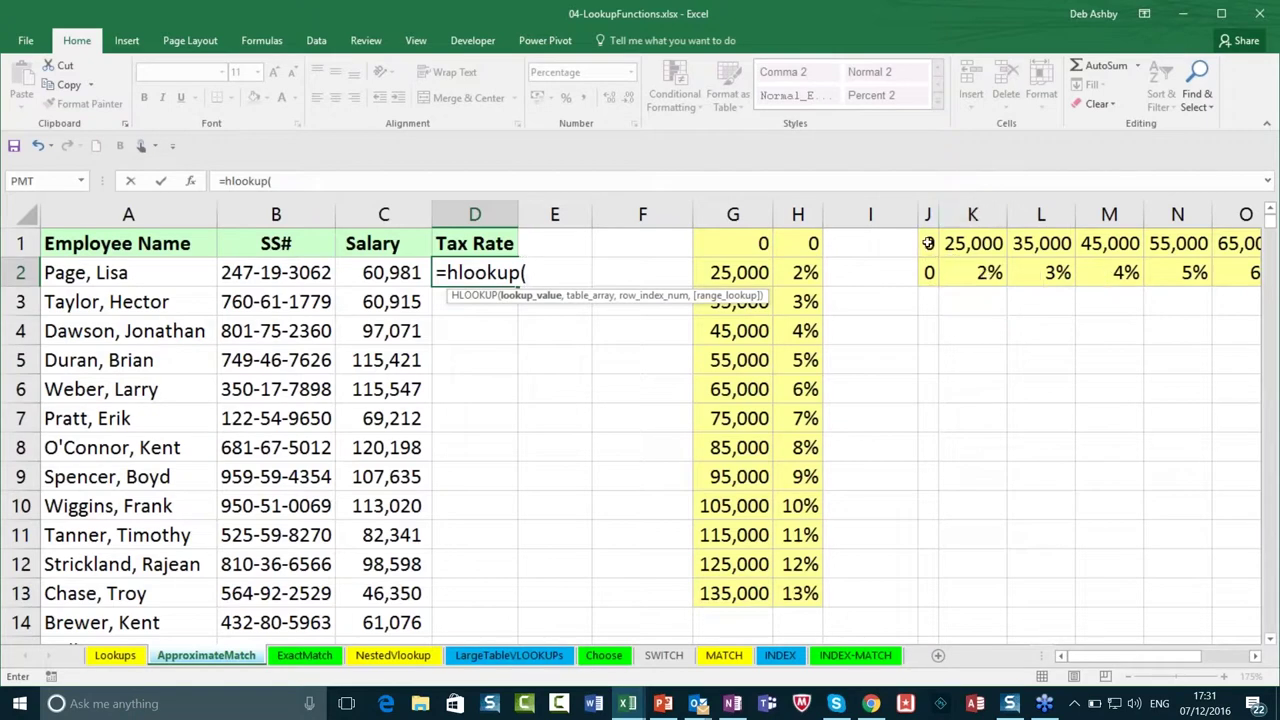
{"action": "mouse_move", "coordinate": [928, 243]}
{"action": "left_mouse_down"}
{"action": "mouse_move", "coordinate": [1252, 285]}
{"action": "mouse_move", "coordinate": [1147, 291]}
{"action": "mouse_move", "coordinate": [1094, 277]}
{"action": "left_mouse_up"}
{"action": "left_click_drag", "start_coordinate": [1153, 657], "coordinate": [1046, 665]}
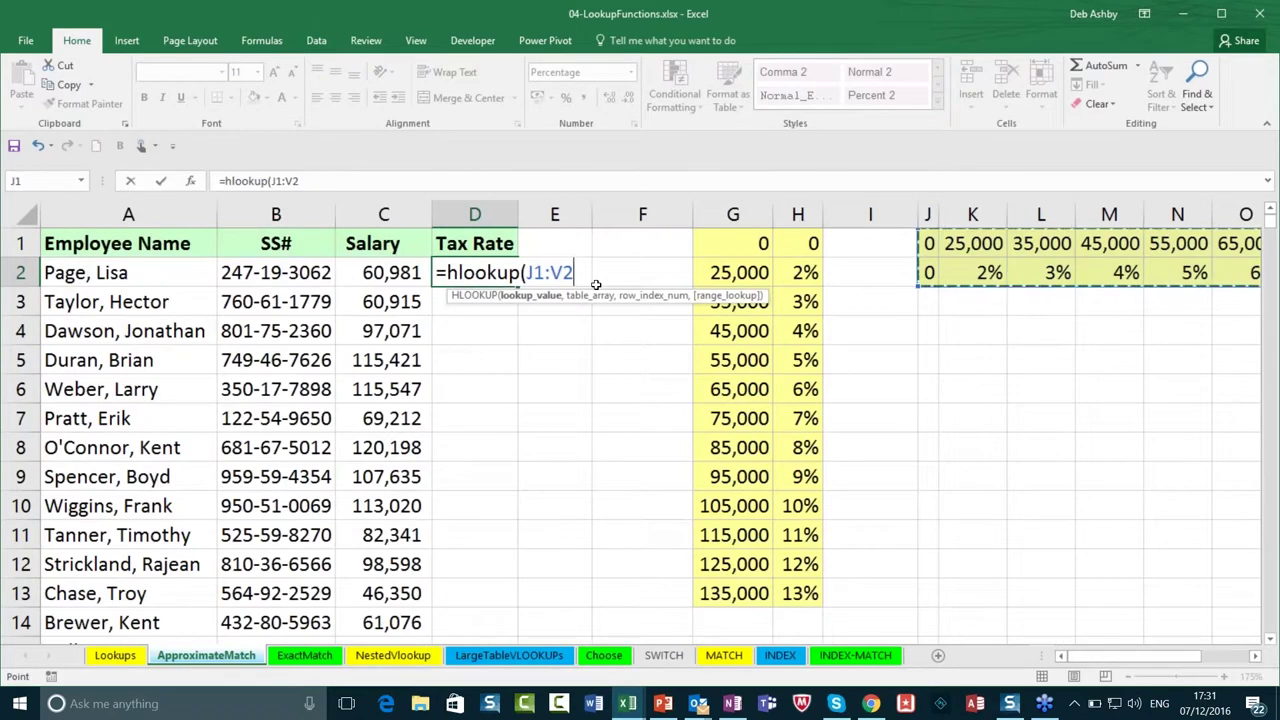
{"action": "type", "text": ","}
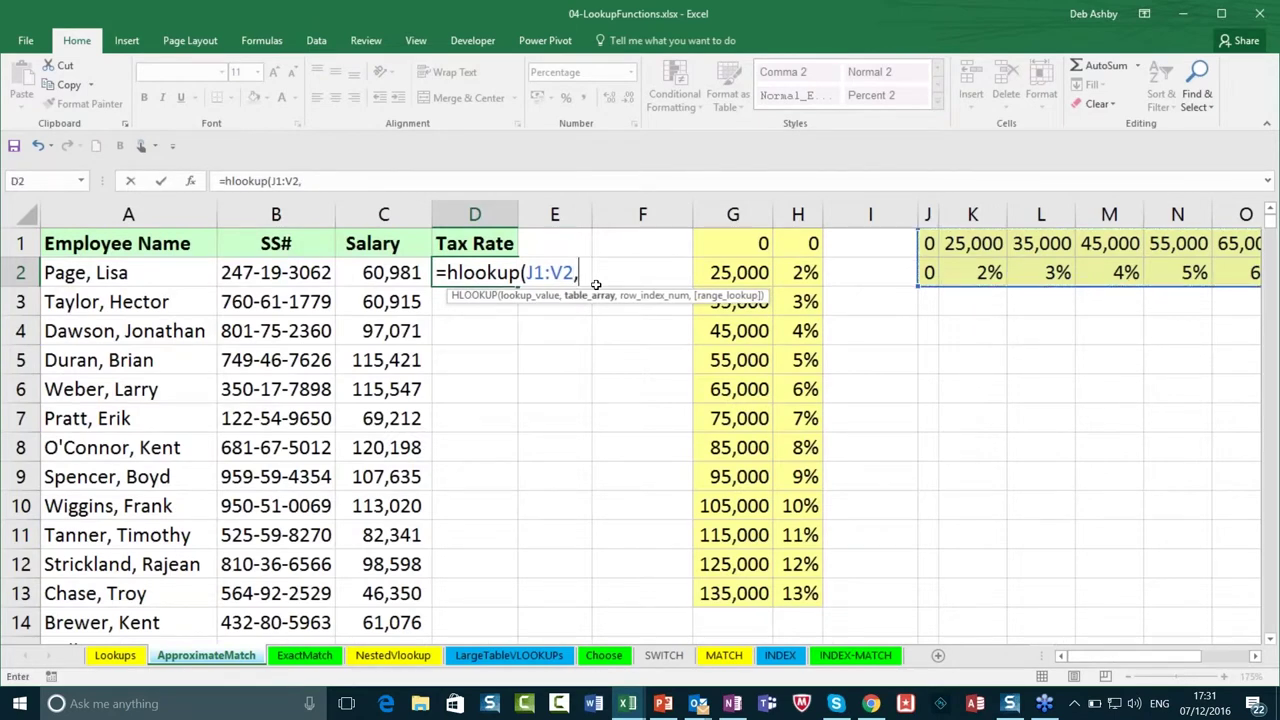
{"action": "key", "text": "BackSpace"}
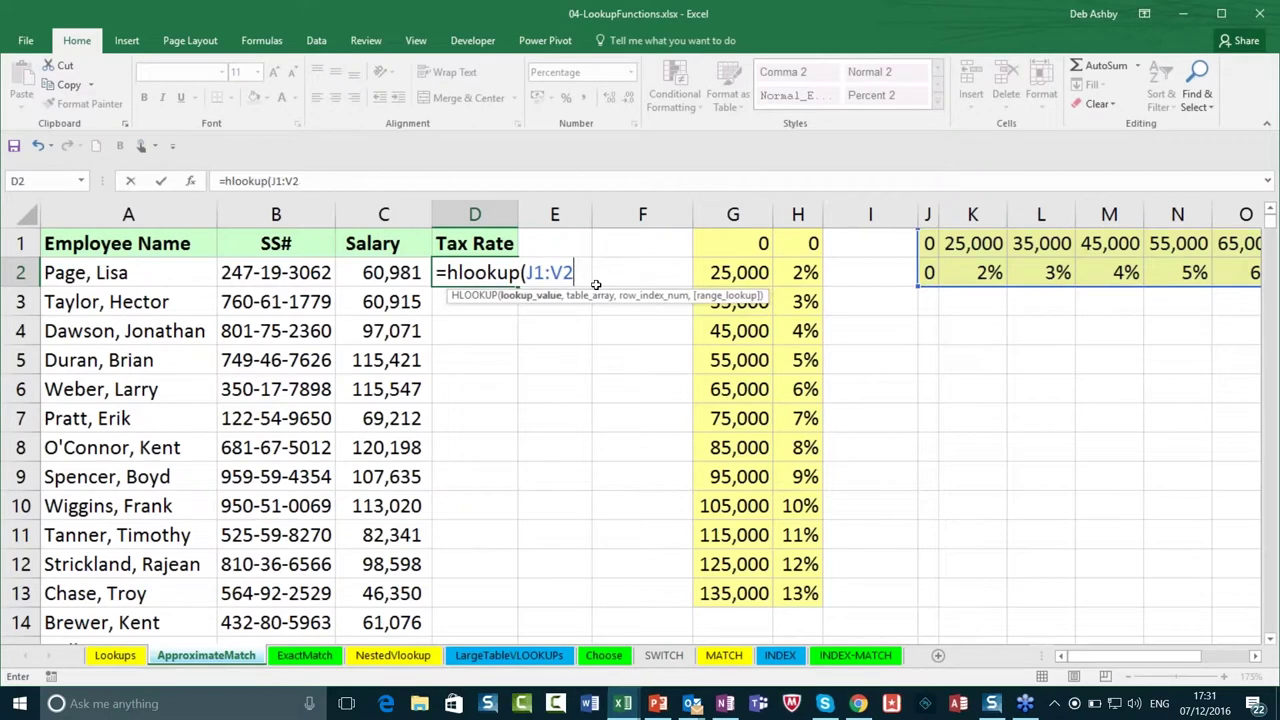
{"action": "key", "text": "BackSpace"}
{"action": "key", "text": "BackSpace"}
{"action": "key", "text": "BackSpace"}
{"action": "key", "text": "BackSpace"}
{"action": "key", "text": "BackSpace"}
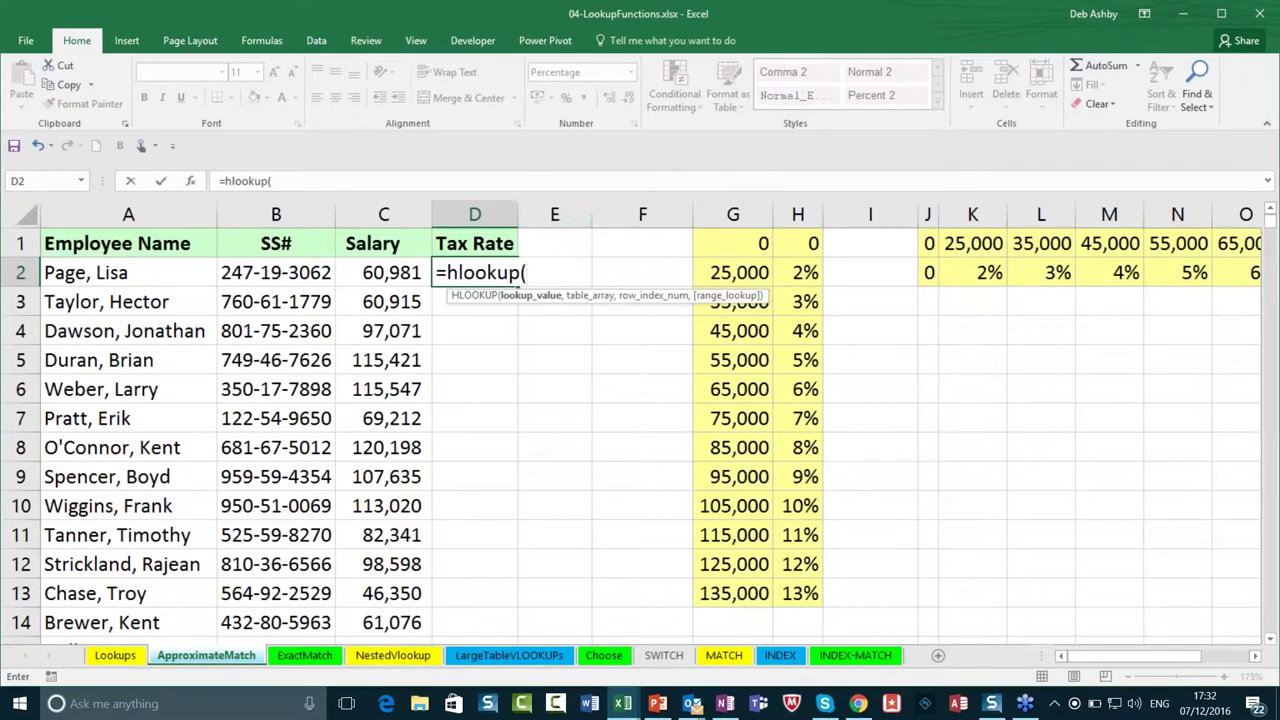
Complete =HLOOKUP(C2,J1:V2,2,TRUE) in D2, returning 5%
{"action": "left_click", "coordinate": [389, 276]}
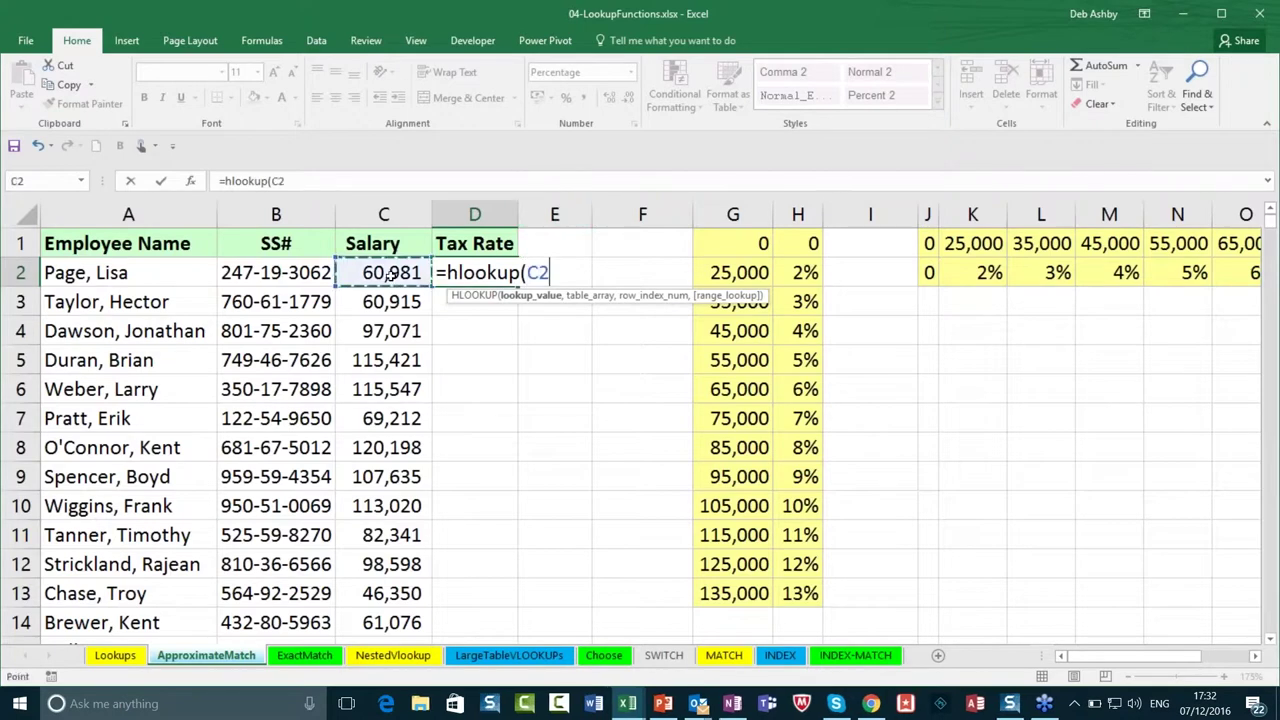
{"action": "type", "text": ","}
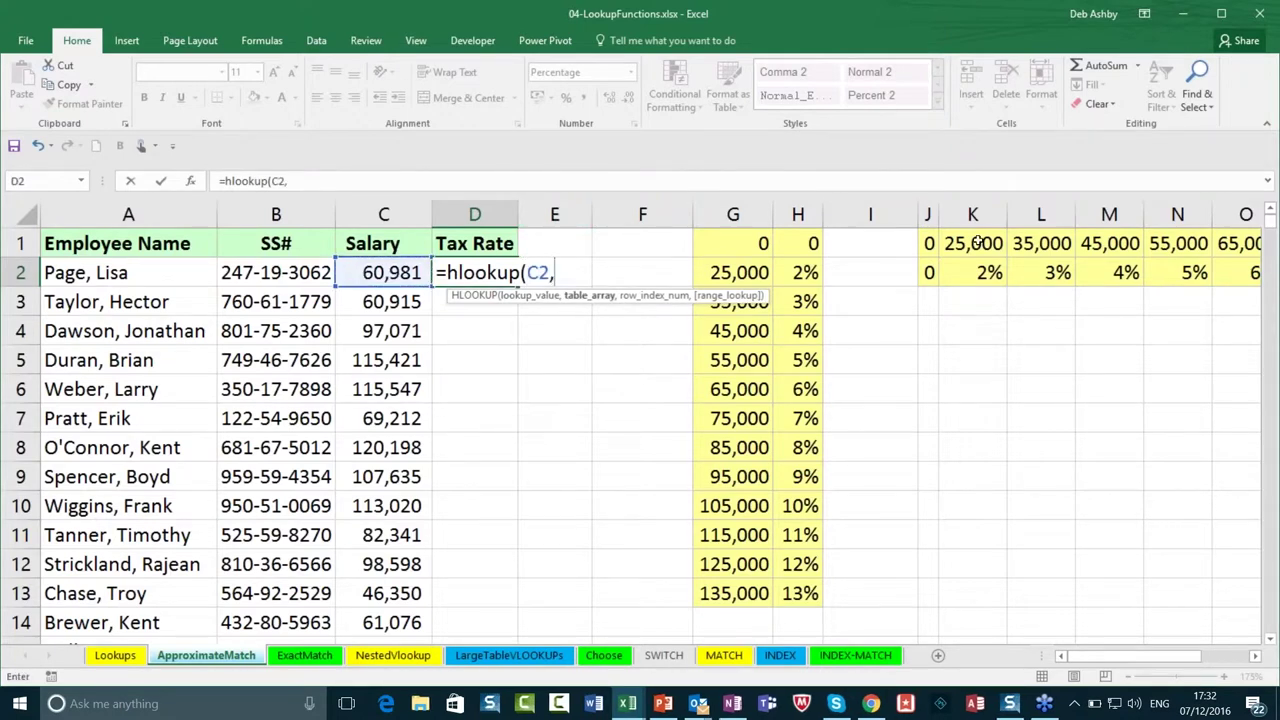
{"action": "mouse_move", "coordinate": [928, 243]}
{"action": "left_mouse_down"}
{"action": "mouse_move", "coordinate": [930, 295]}
{"action": "mouse_move", "coordinate": [1258, 270]}
{"action": "mouse_move", "coordinate": [1254, 283]}
{"action": "mouse_move", "coordinate": [1124, 250]}
{"action": "mouse_move", "coordinate": [1112, 280]}
{"action": "left_mouse_up"}
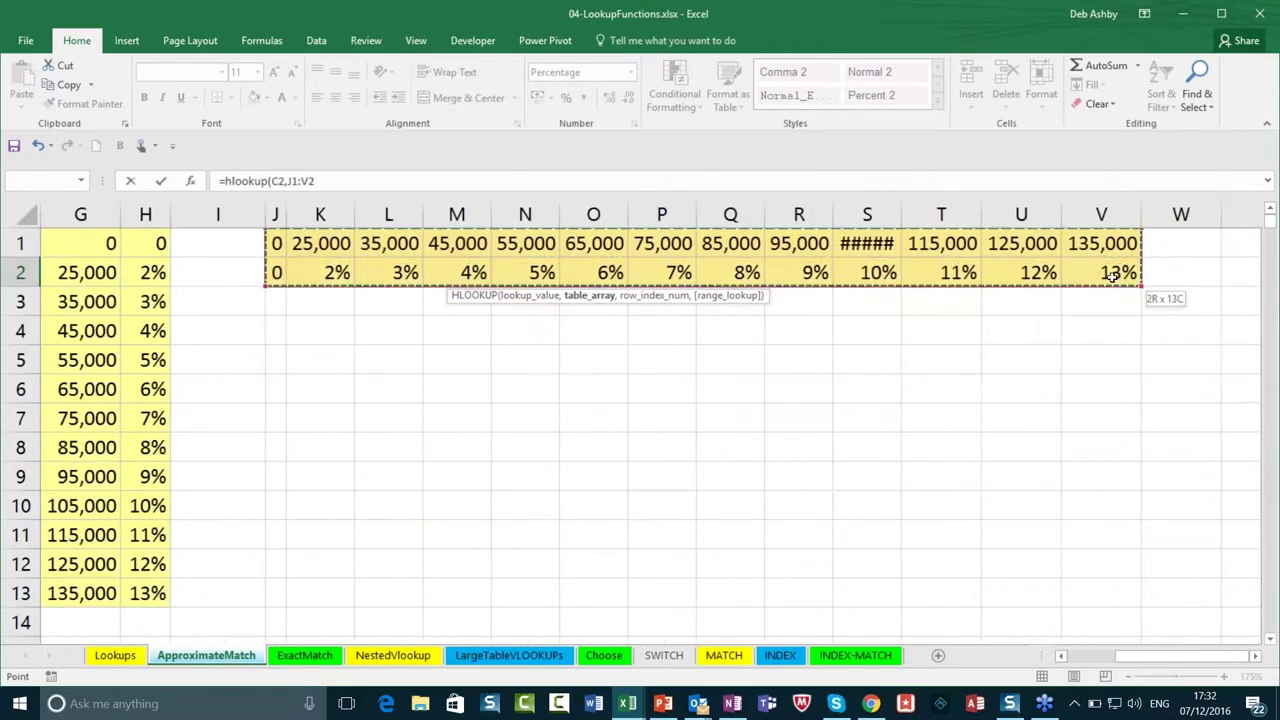
{"action": "type", "text": ","}
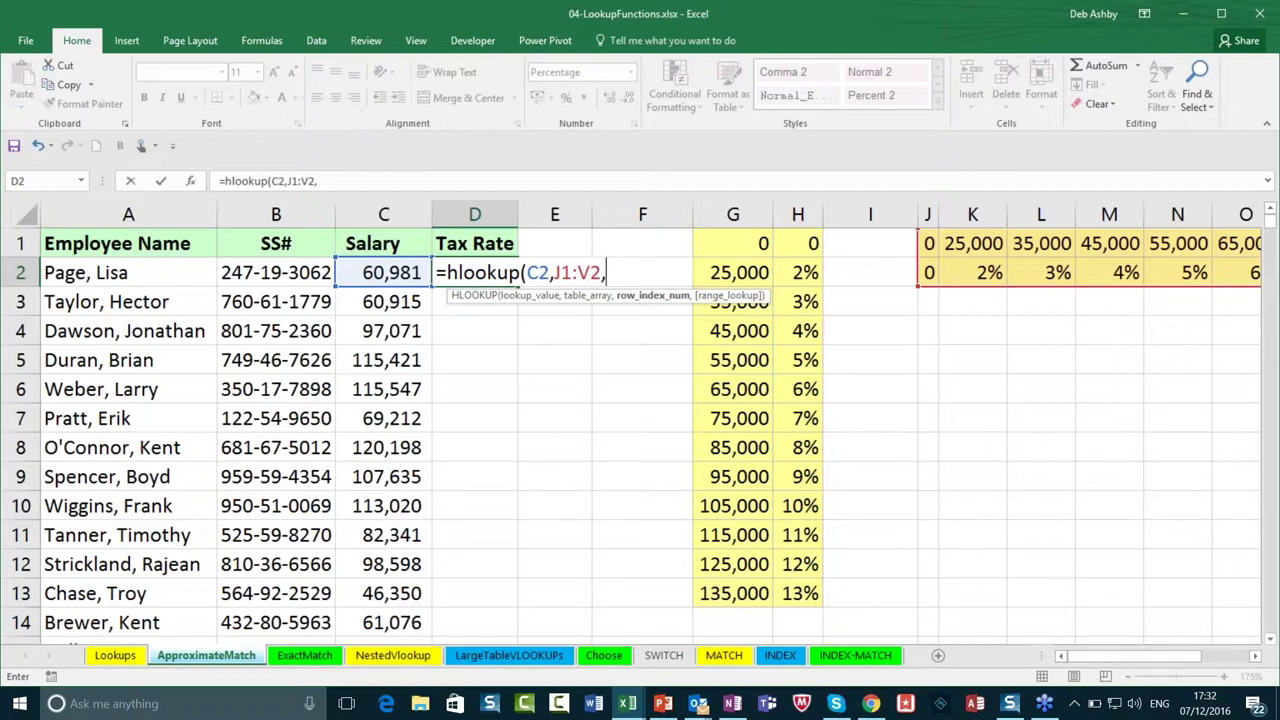
{"action": "type", "text": "2"}
{"action": "type", "text": ","}
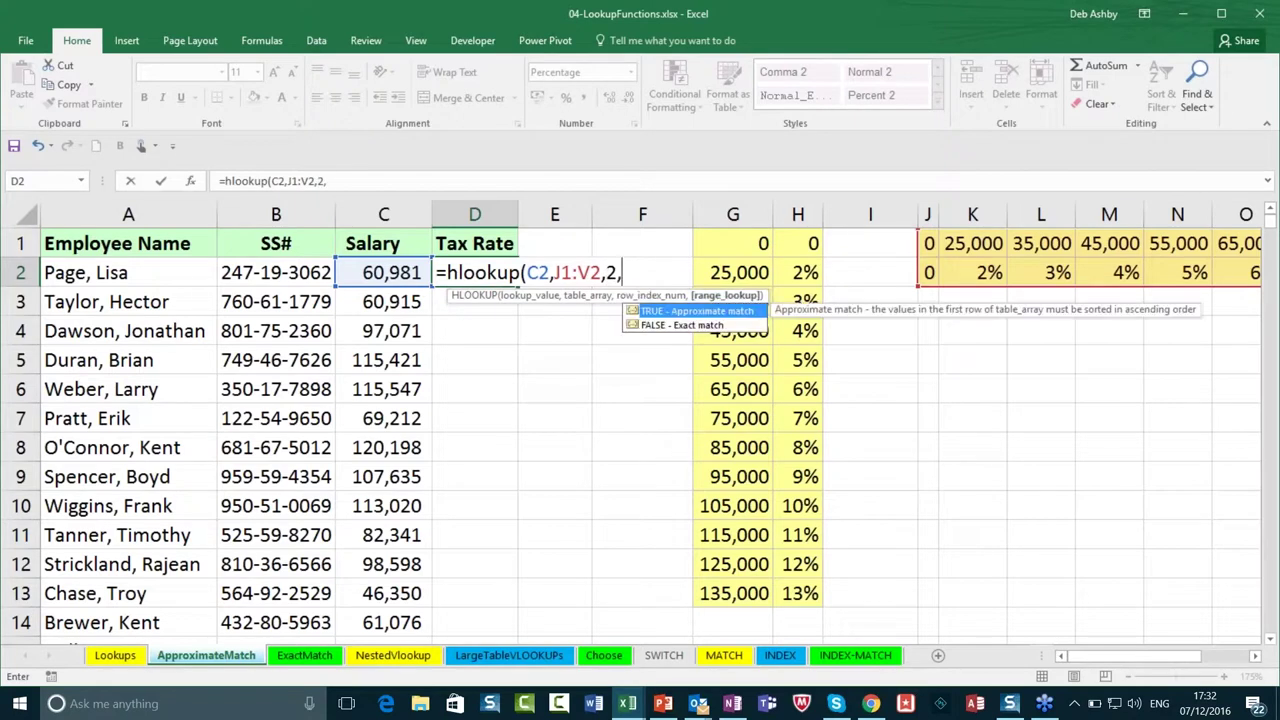
{"action": "type", "text": "true)"}
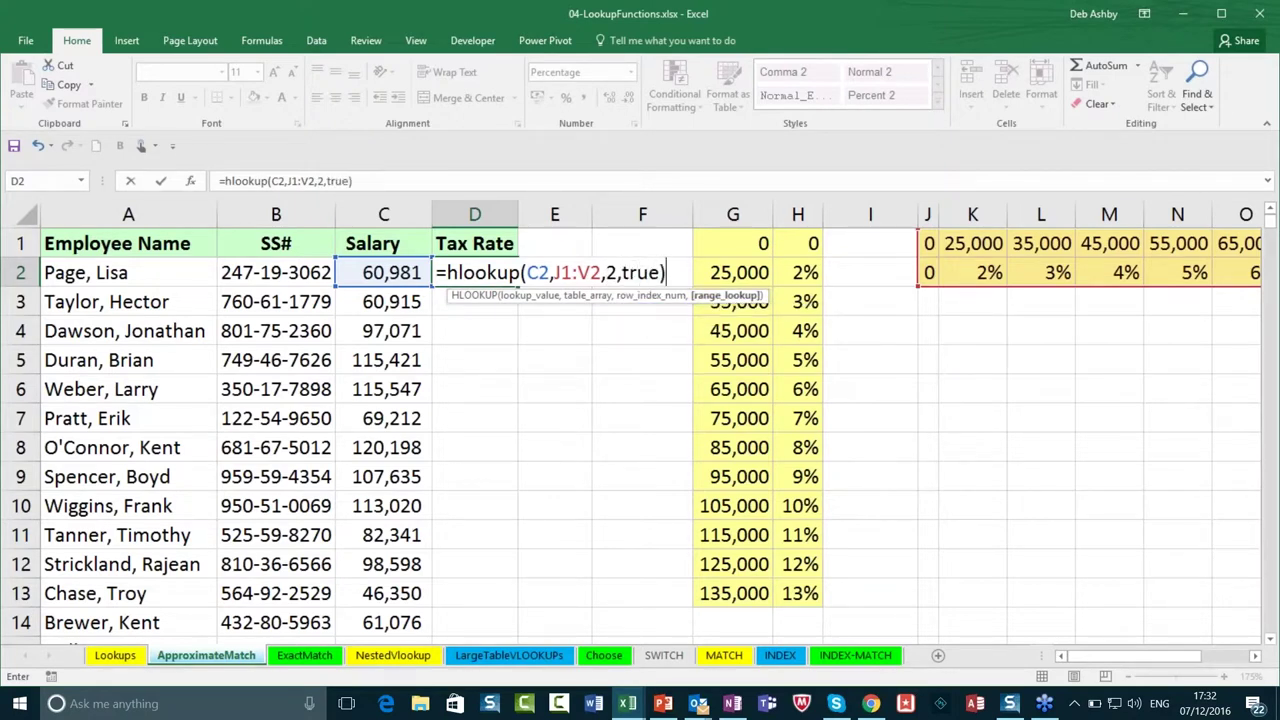
{"action": "key", "text": "Return"}
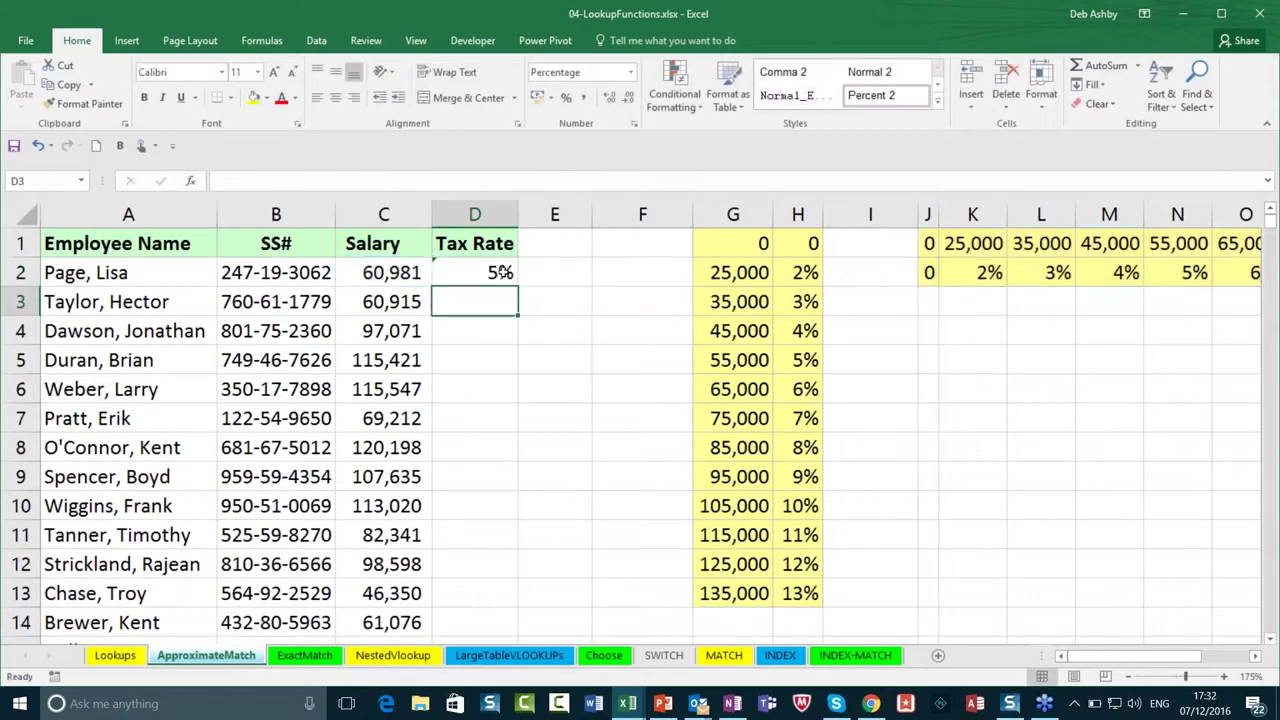
{"action": "left_click", "coordinate": [500, 272]}
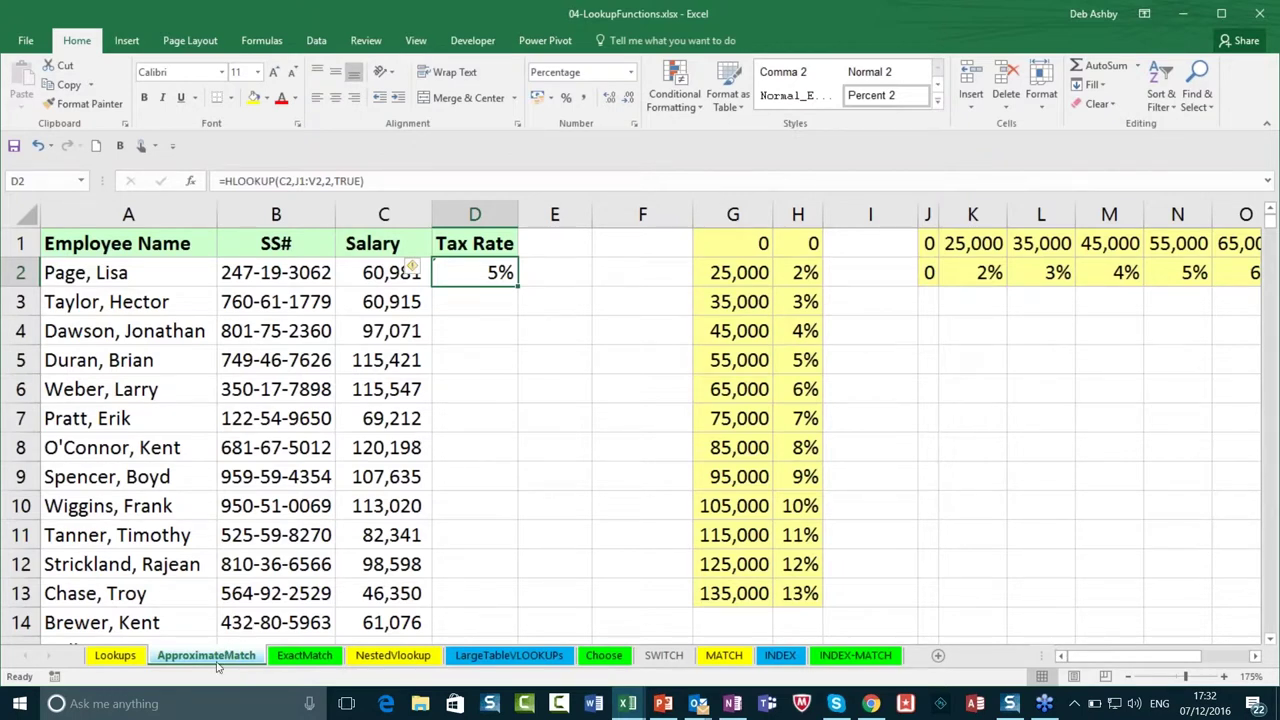
On the ExactMatch sheet, clear F2's formula and review the ratings in E2:E8
{"action": "left_click", "coordinate": [314, 658]}
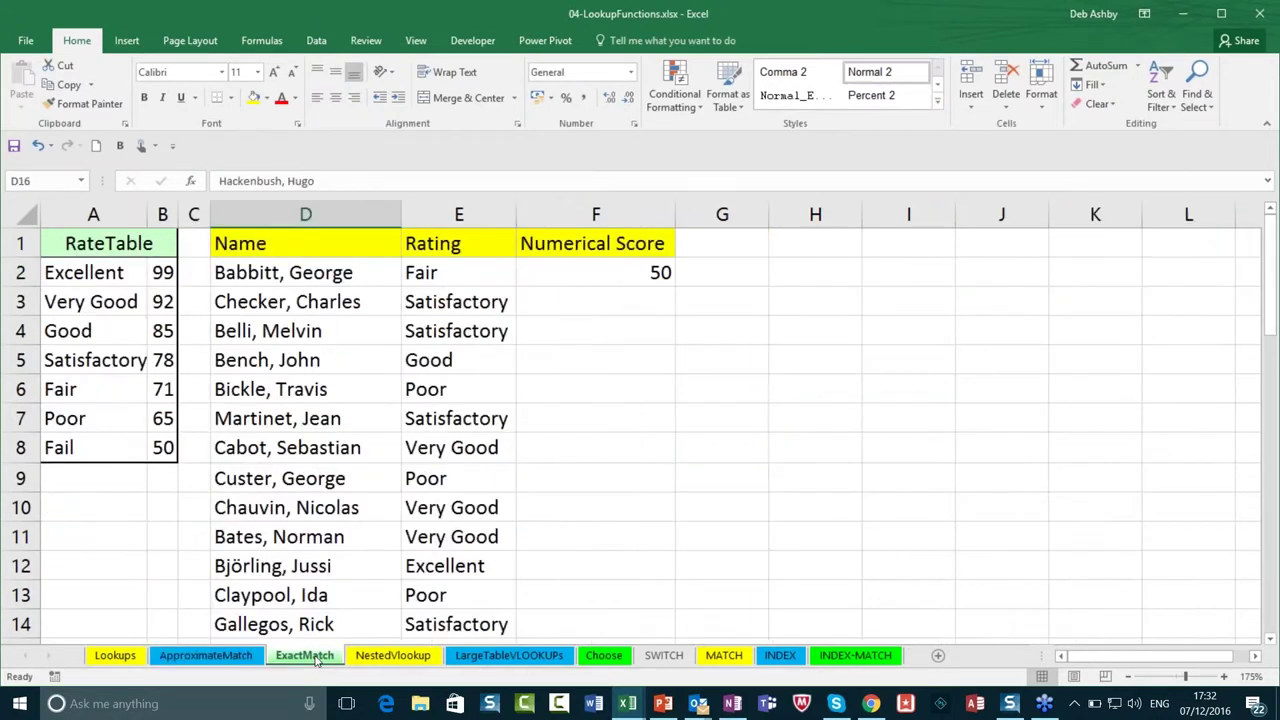
{"action": "left_click", "coordinate": [575, 274]}
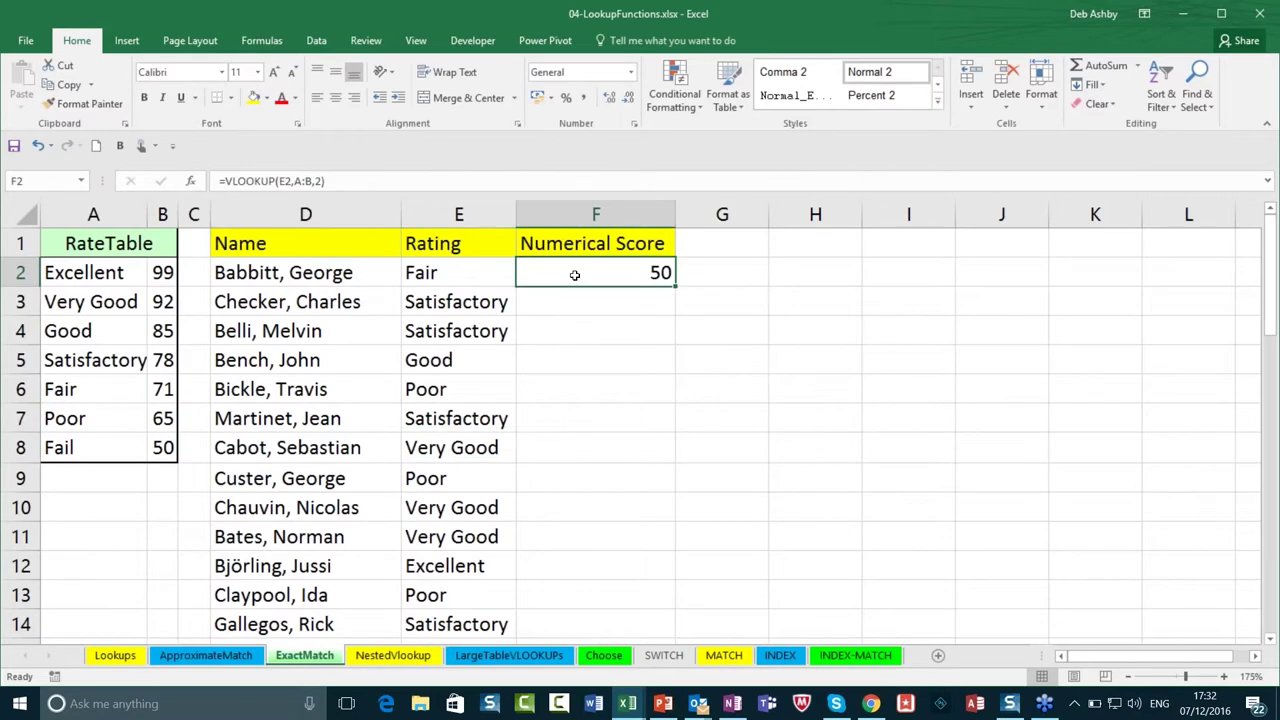
{"action": "key", "text": "Delete"}
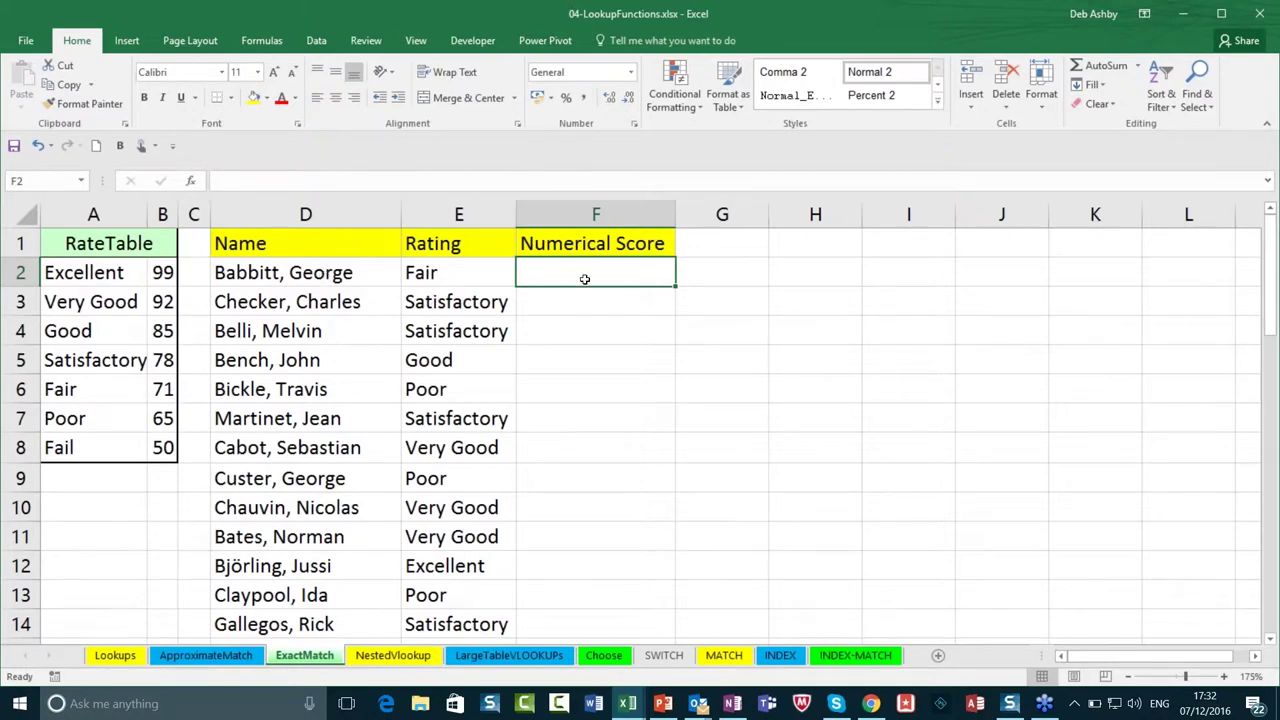
{"action": "left_click", "coordinate": [313, 280]}
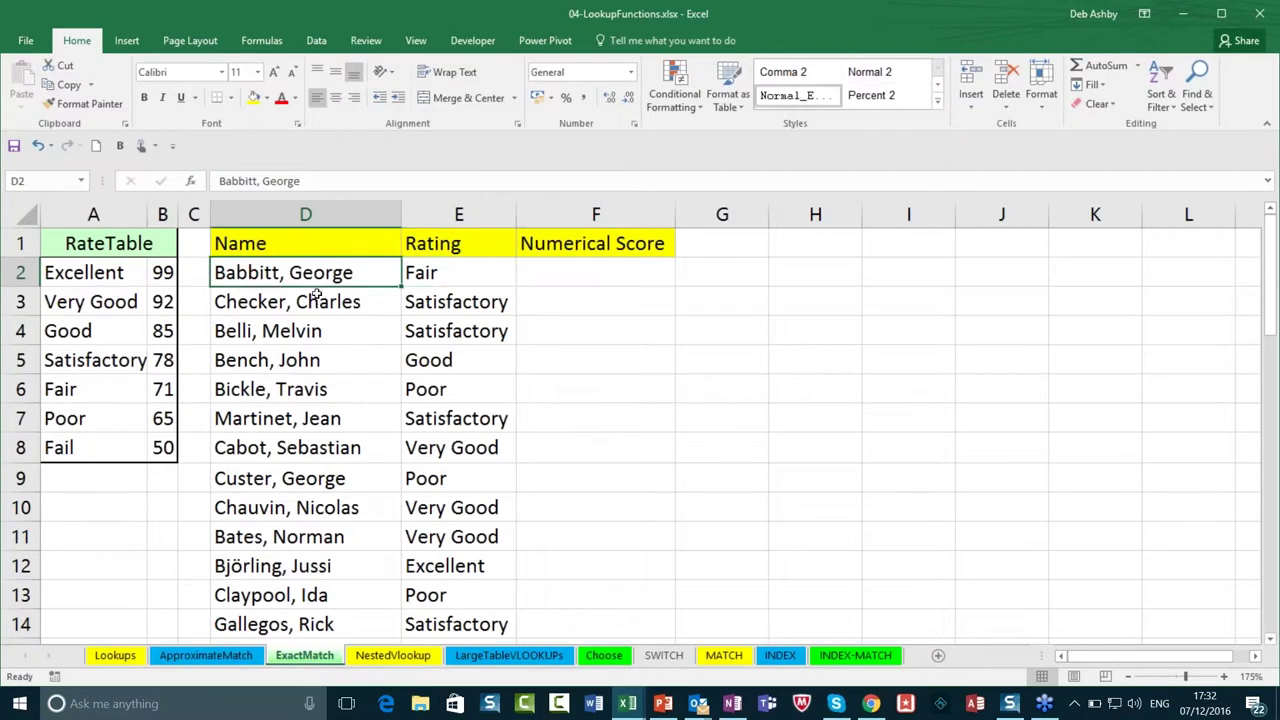
{"action": "left_click", "coordinate": [456, 278]}
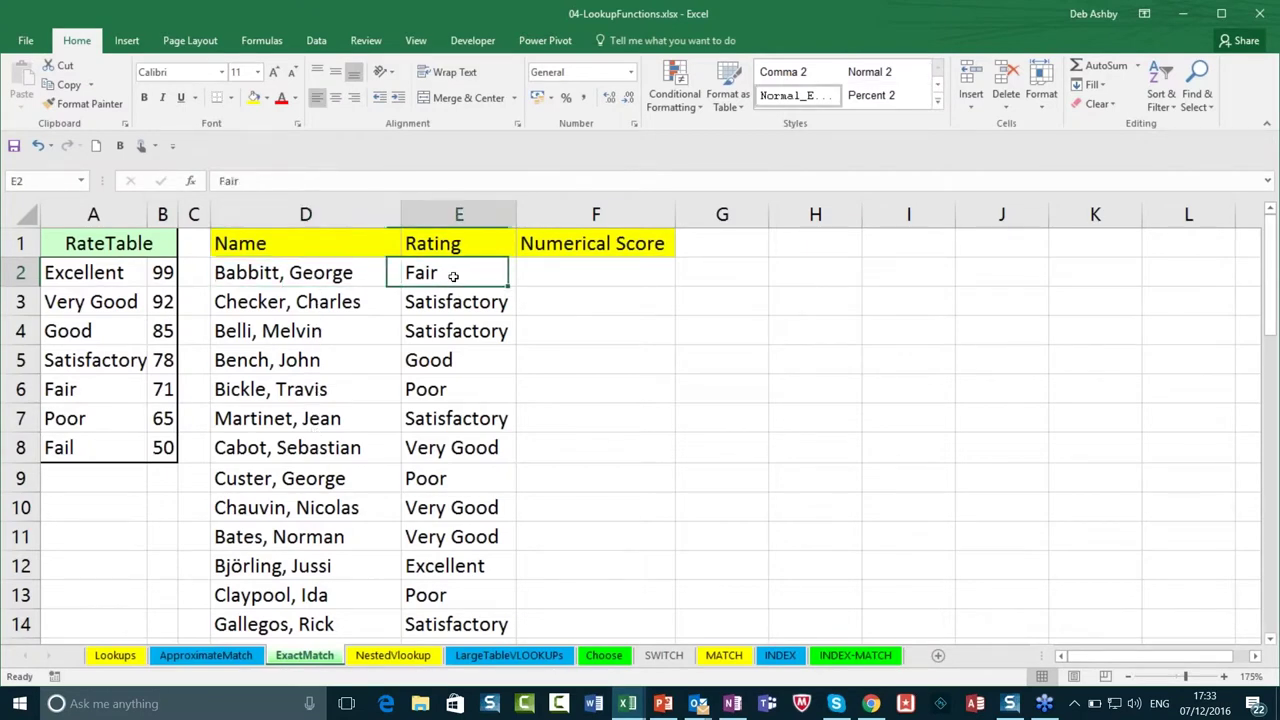
{"action": "left_click_drag", "start_coordinate": [460, 274], "coordinate": [452, 447]}
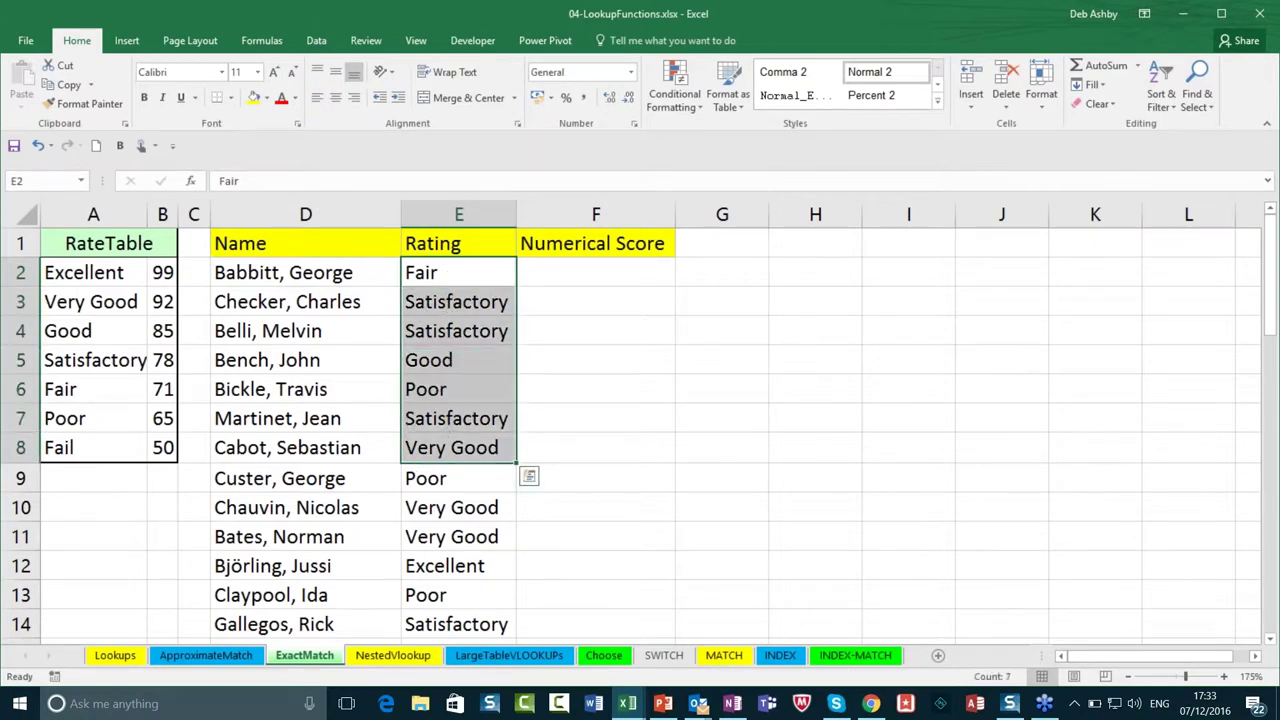
{"action": "left_click", "coordinate": [583, 277]}
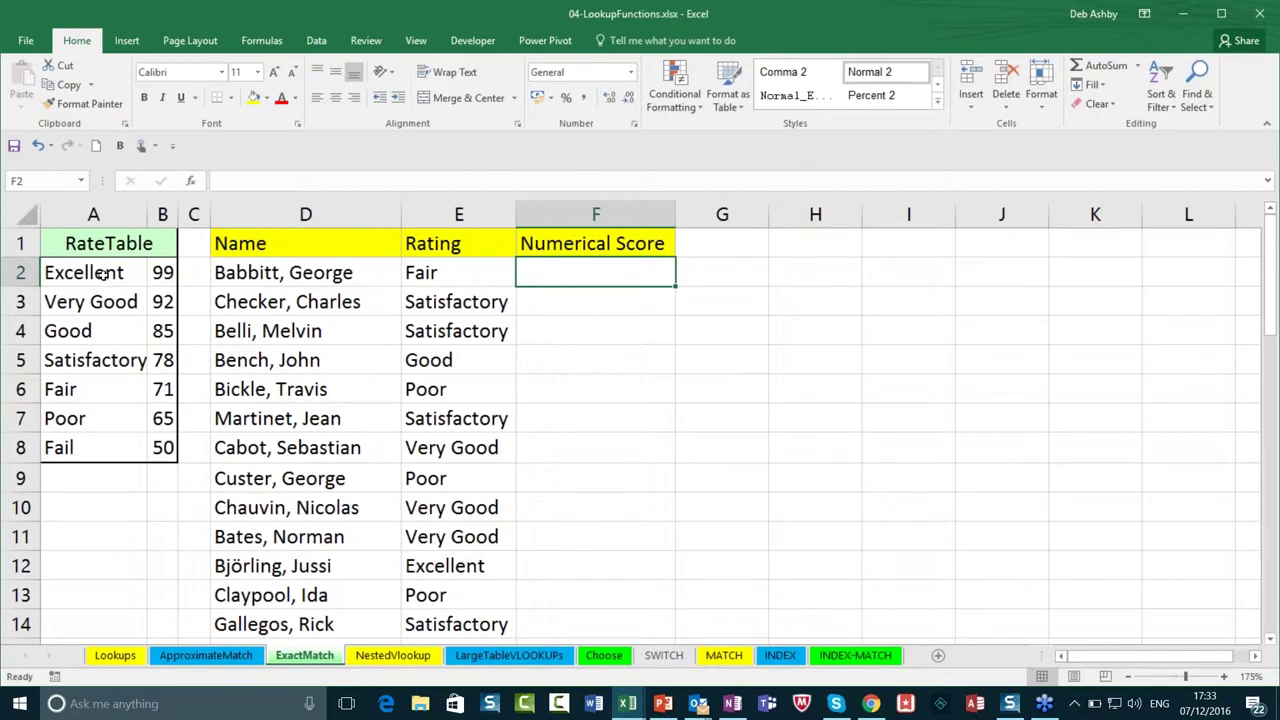
Match the rating Fair in E2 against RateTable entries such as Excellent, Very Good 92 and Fair
{"action": "left_click", "coordinate": [103, 276]}
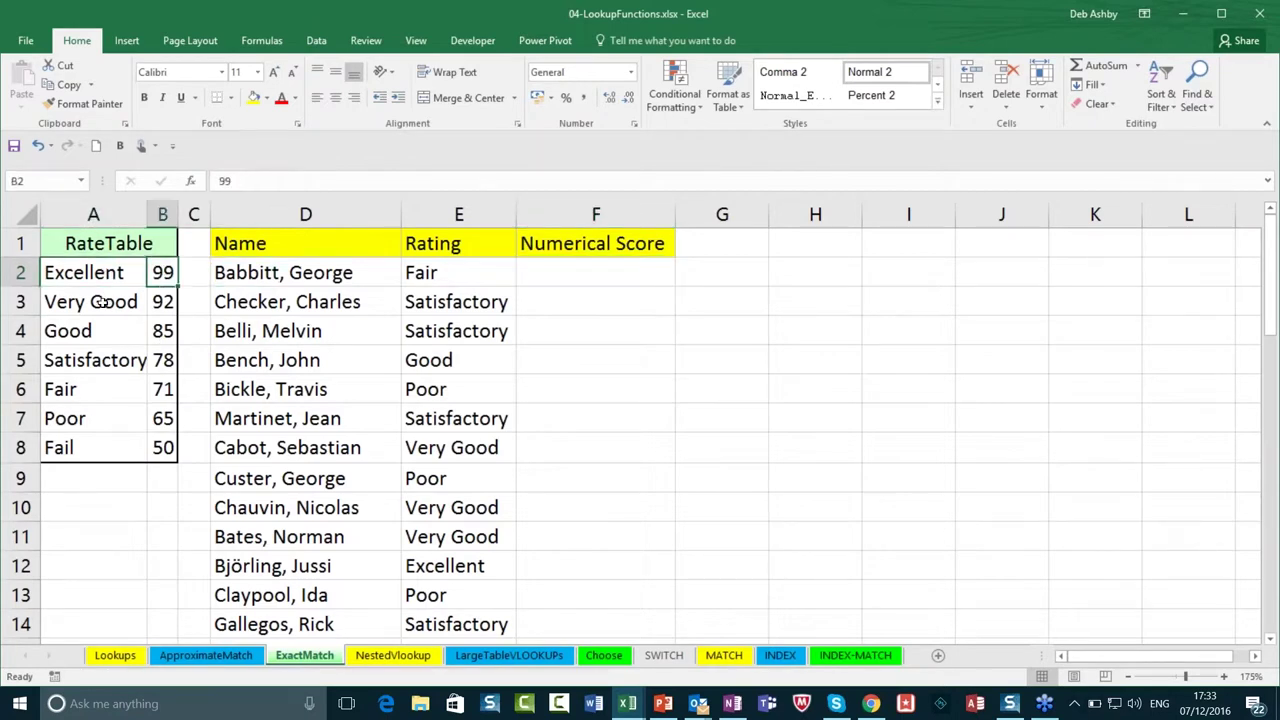
{"action": "left_click", "coordinate": [104, 302]}
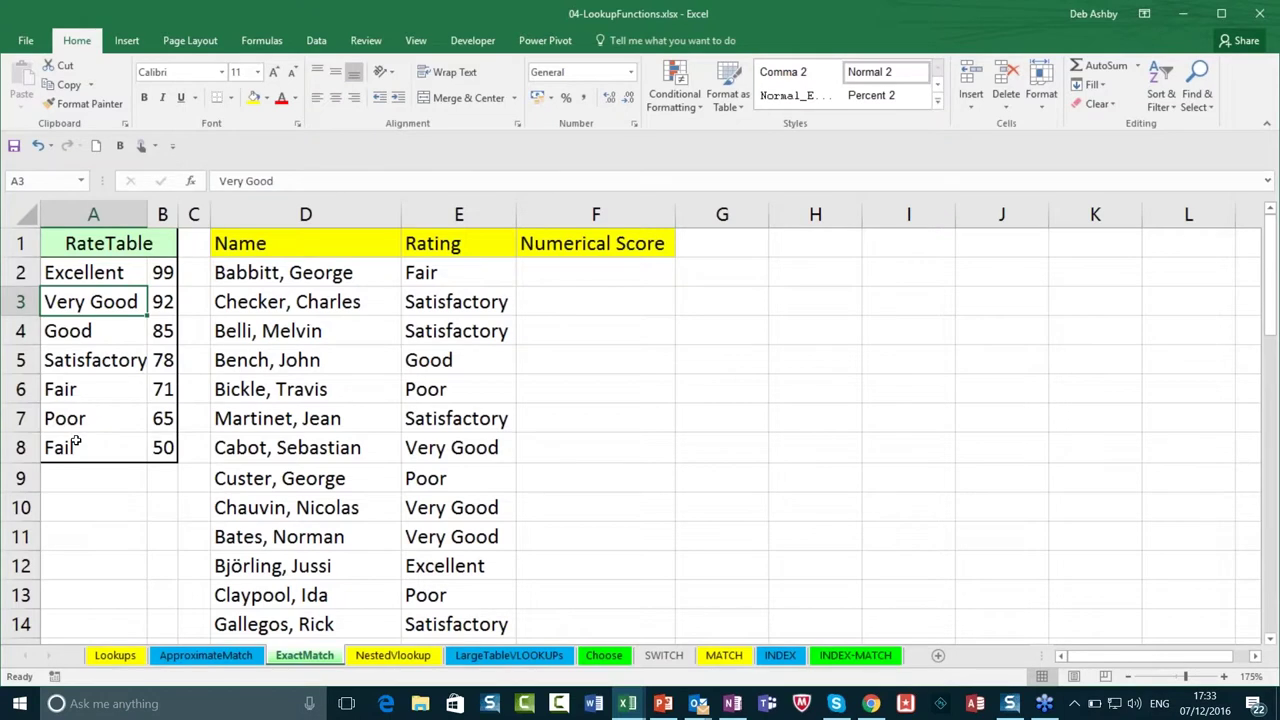
{"action": "left_click", "coordinate": [590, 274]}
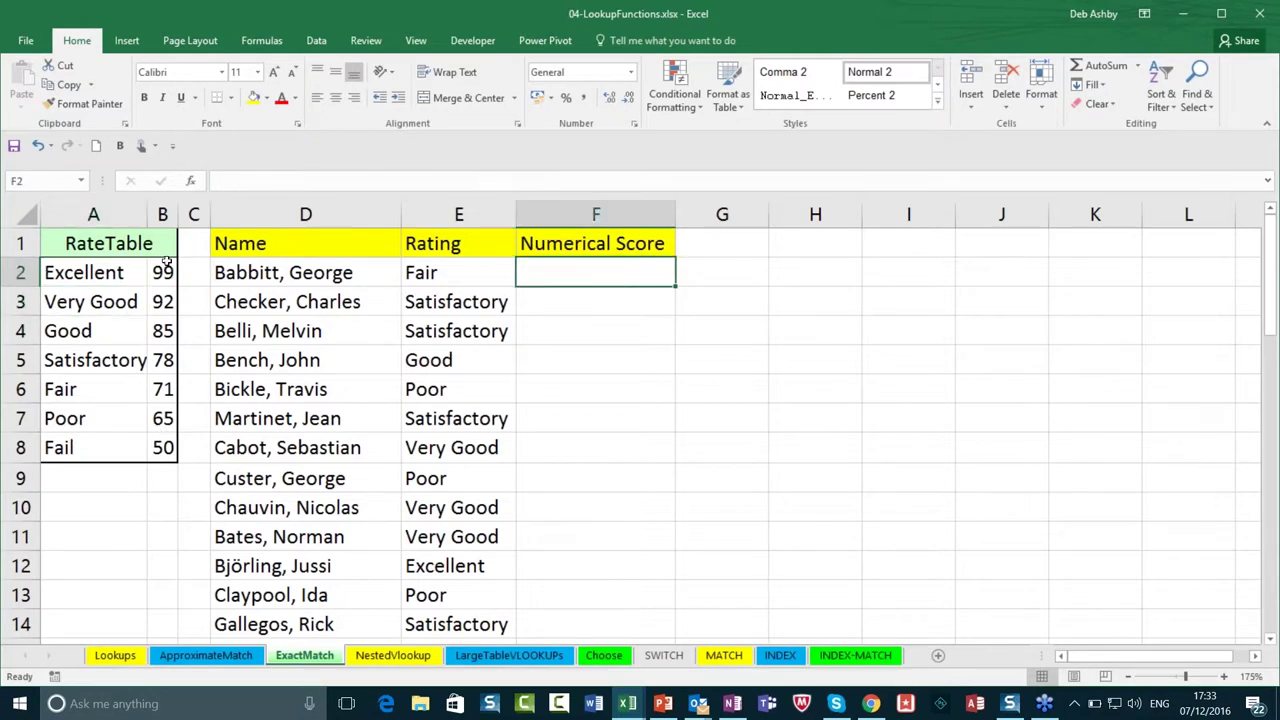
{"action": "left_click", "coordinate": [466, 273]}
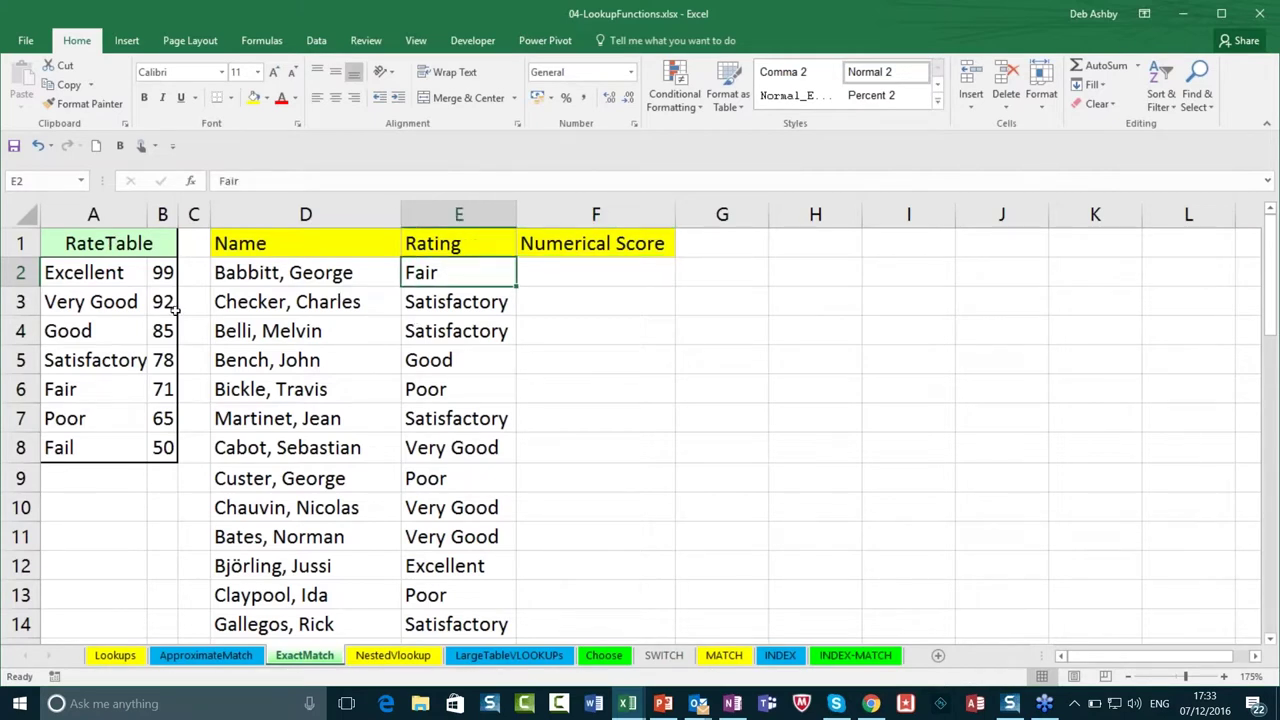
{"action": "left_click", "coordinate": [162, 302]}
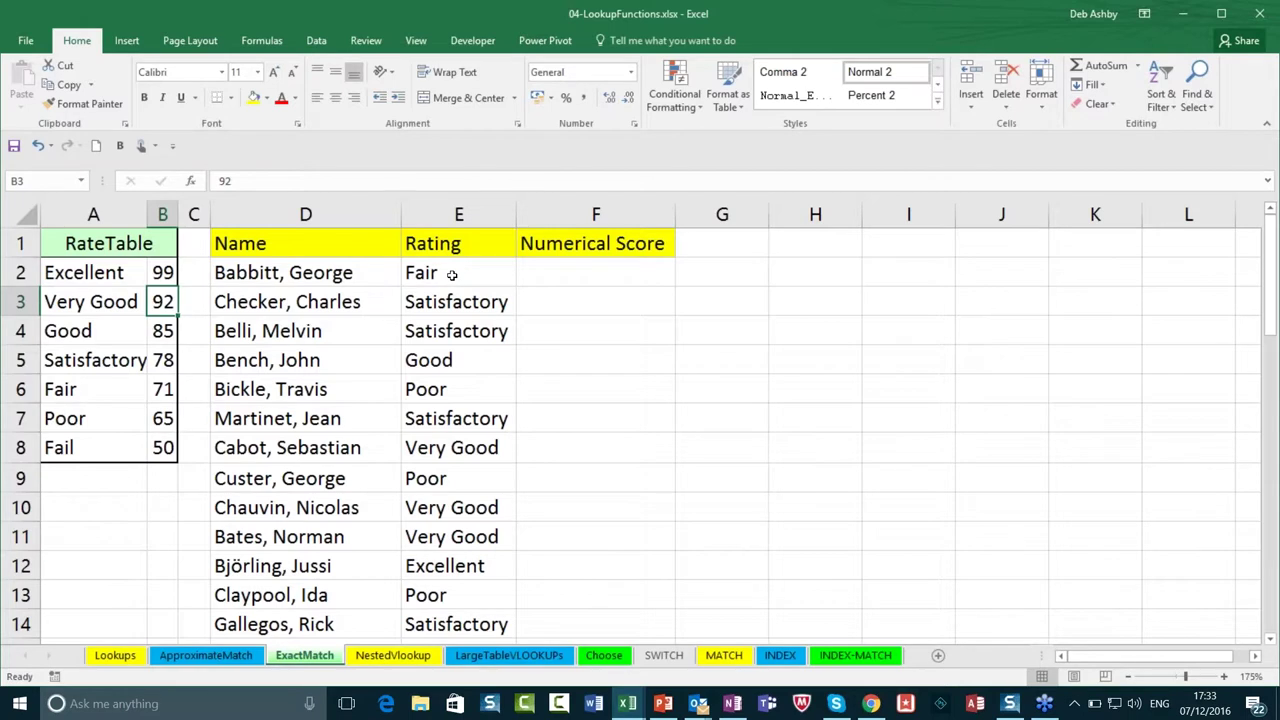
{"action": "left_click", "coordinate": [452, 275]}
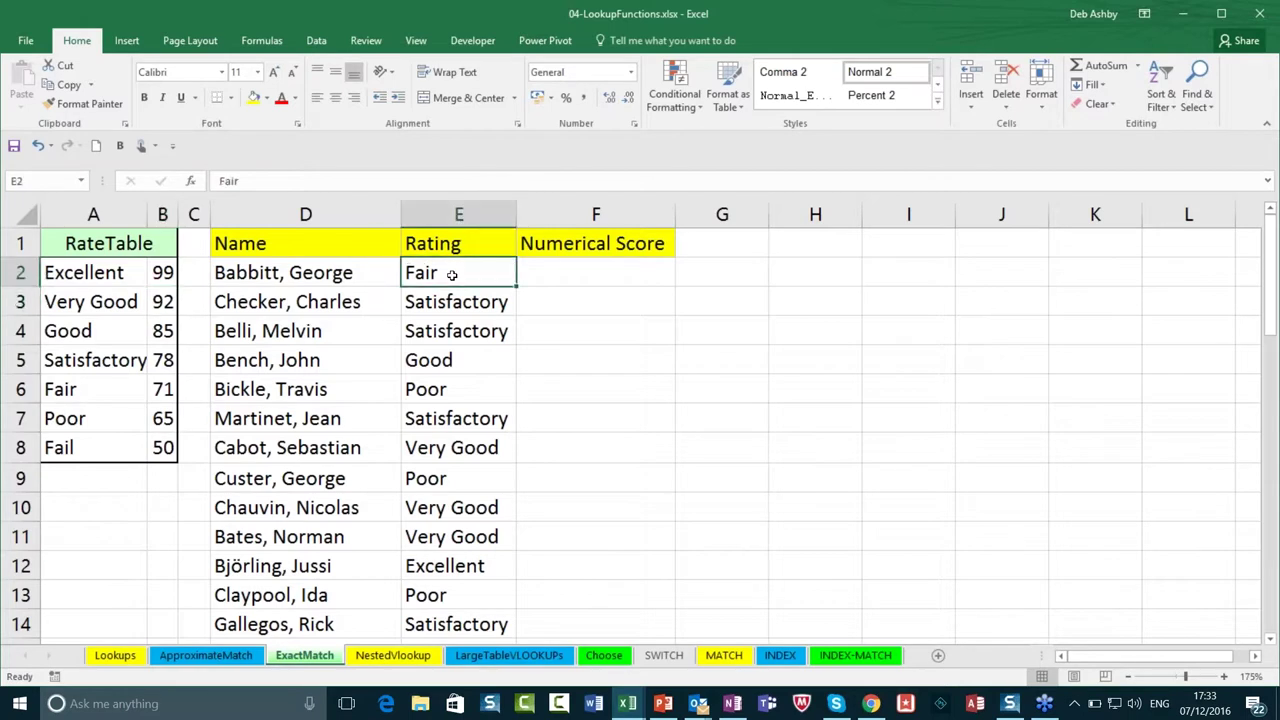
{"action": "left_click", "coordinate": [76, 390]}
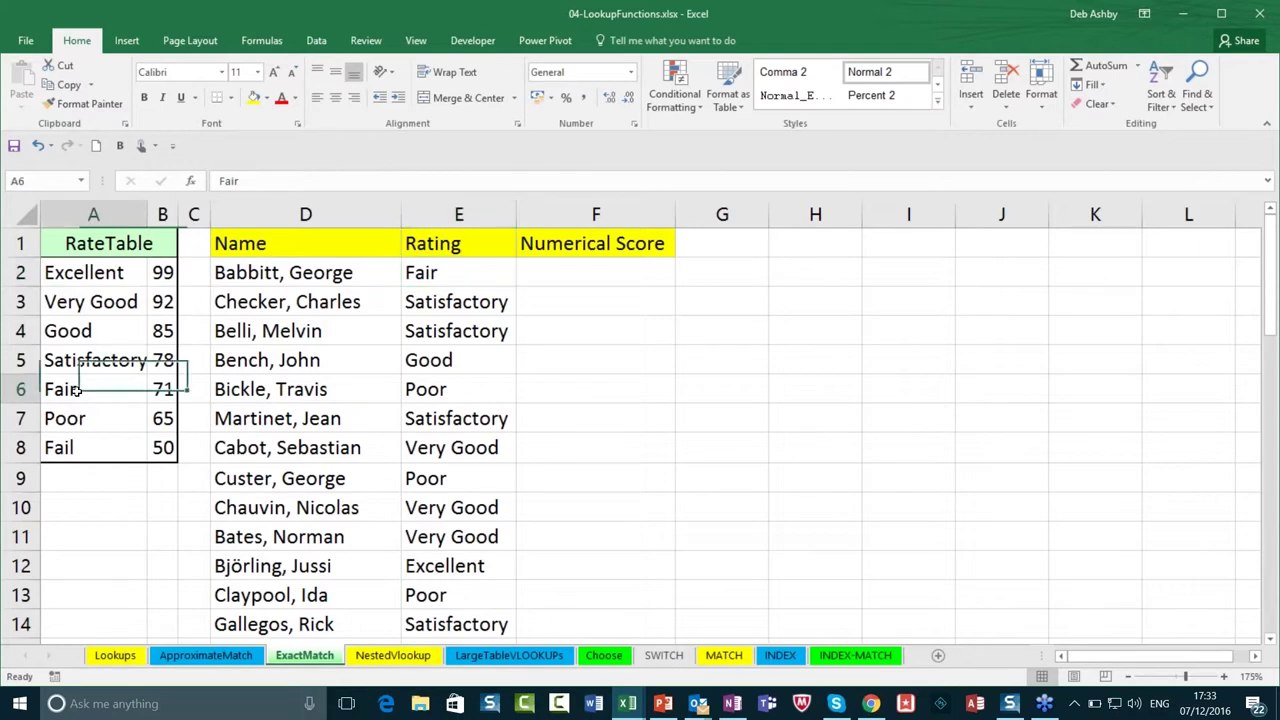
{"action": "left_click", "coordinate": [566, 274]}
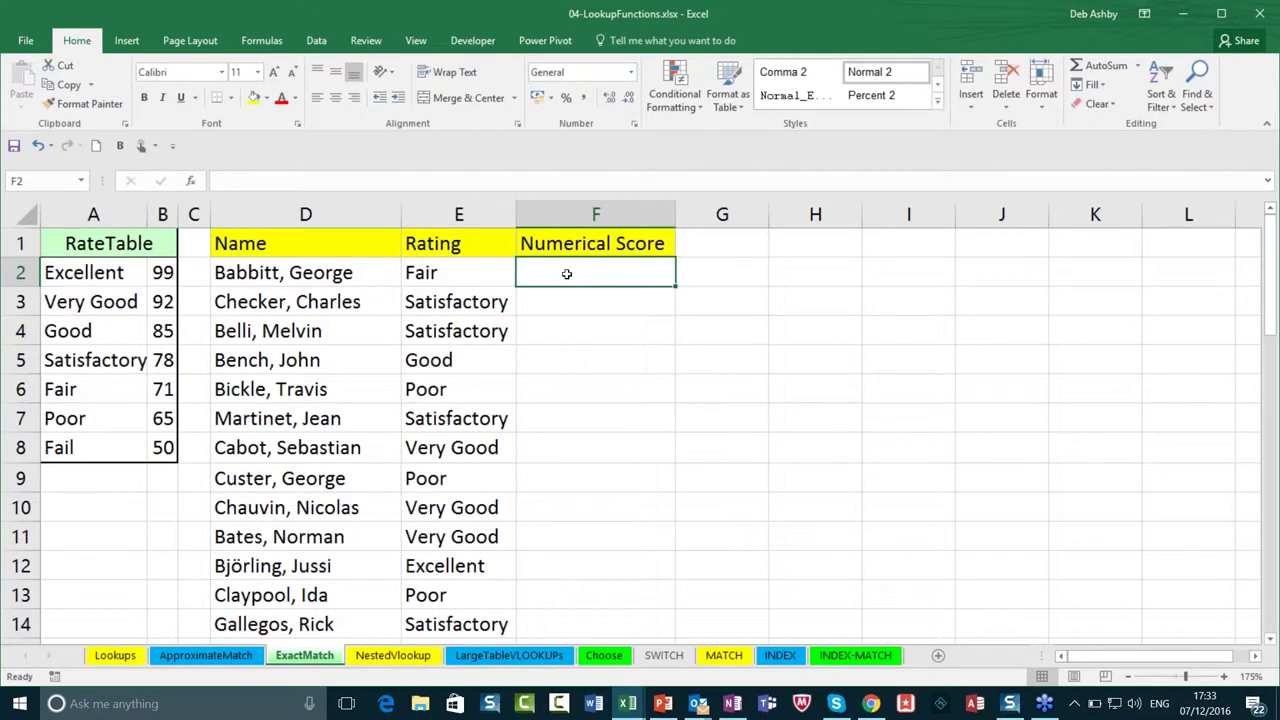
Enter =VLOOKUP(E2,A2:B8,2,FALSE) in F2 to return the exact-match score for Fair
{"action": "type", "text": "="}
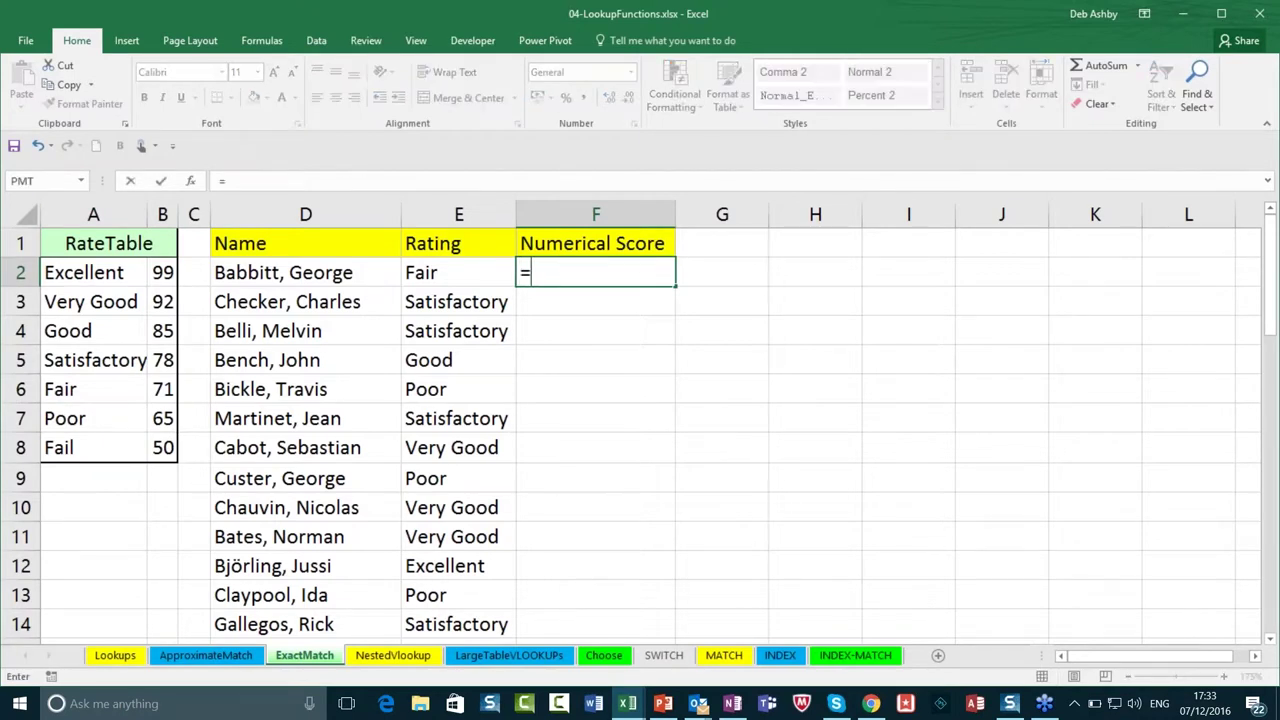
{"action": "type", "text": "vlookup"}
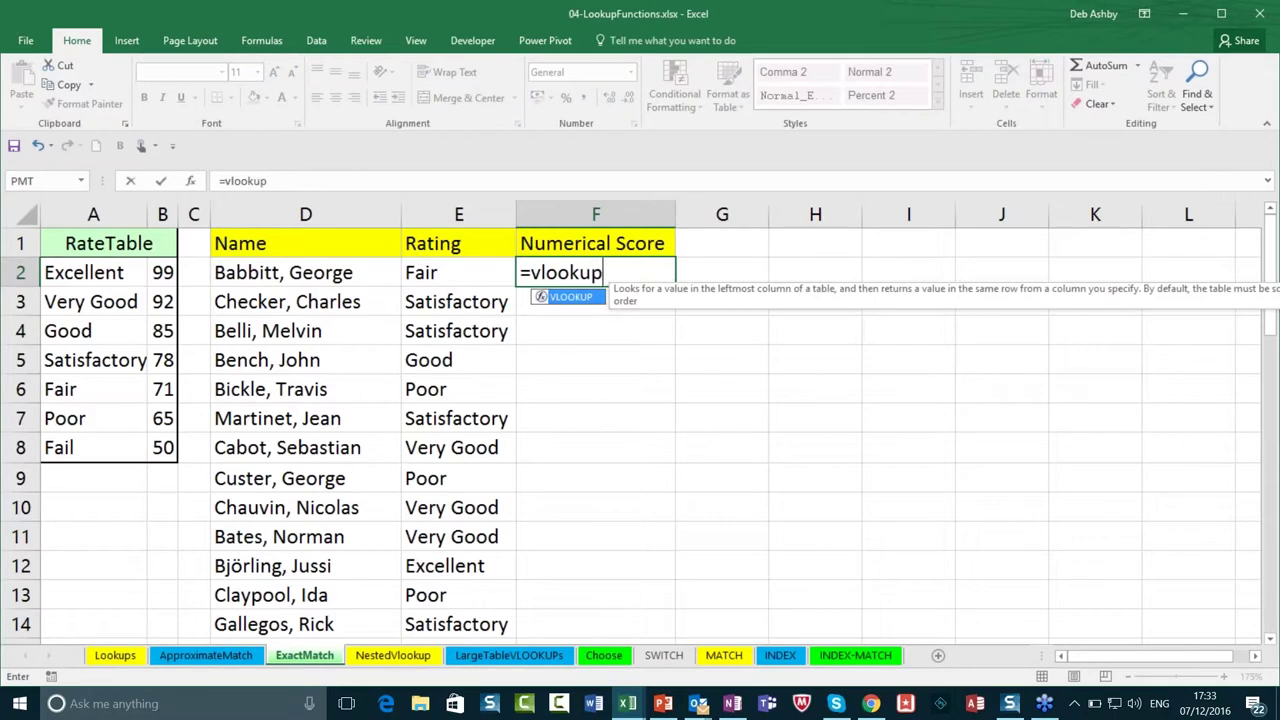
{"action": "type", "text": "("}
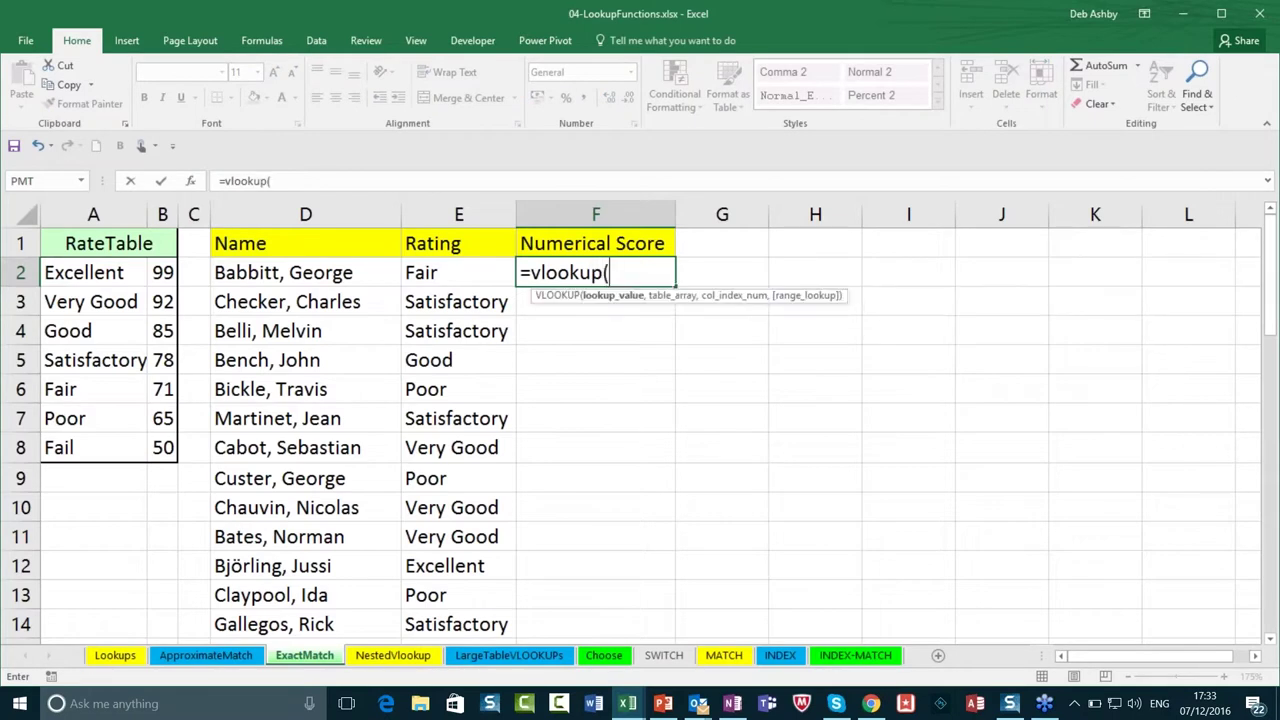
{"action": "left_click", "coordinate": [436, 275]}
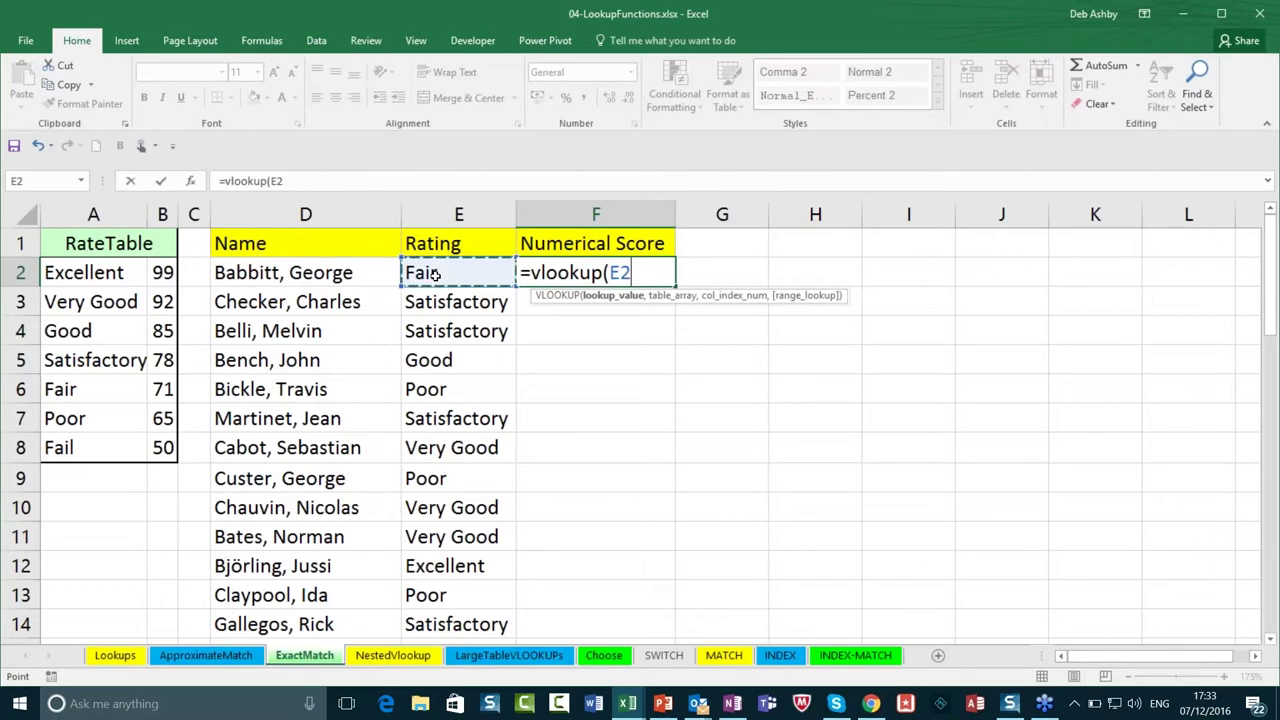
{"action": "type", "text": ","}
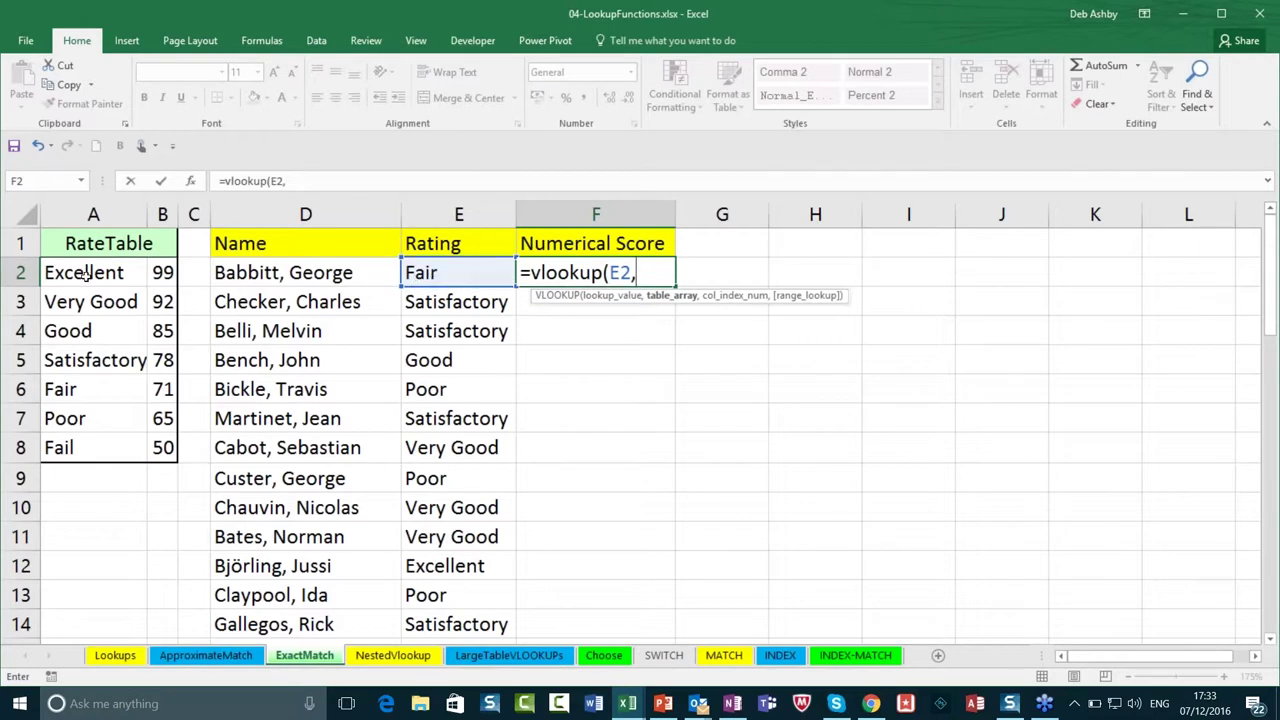
{"action": "mouse_move", "coordinate": [66, 272]}
{"action": "left_mouse_down"}
{"action": "mouse_move", "coordinate": [160, 272]}
{"action": "mouse_move", "coordinate": [160, 447]}
{"action": "left_mouse_up"}
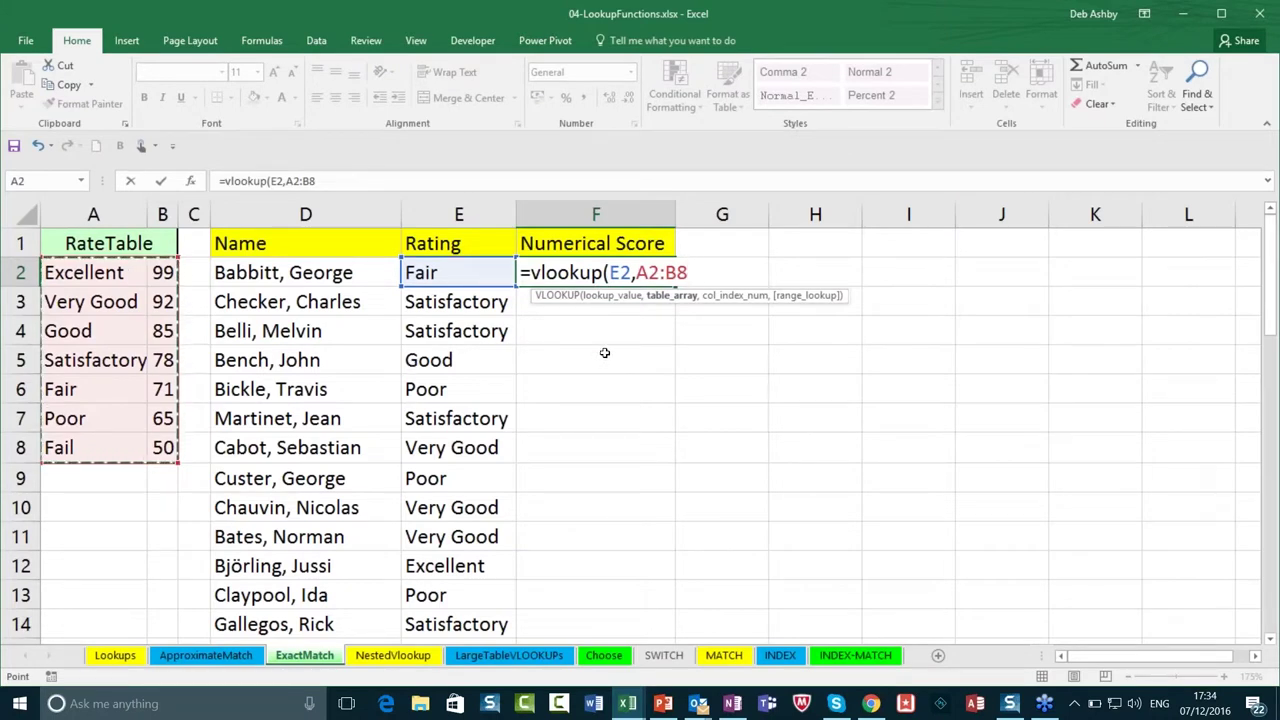
{"action": "type", "text": ","}
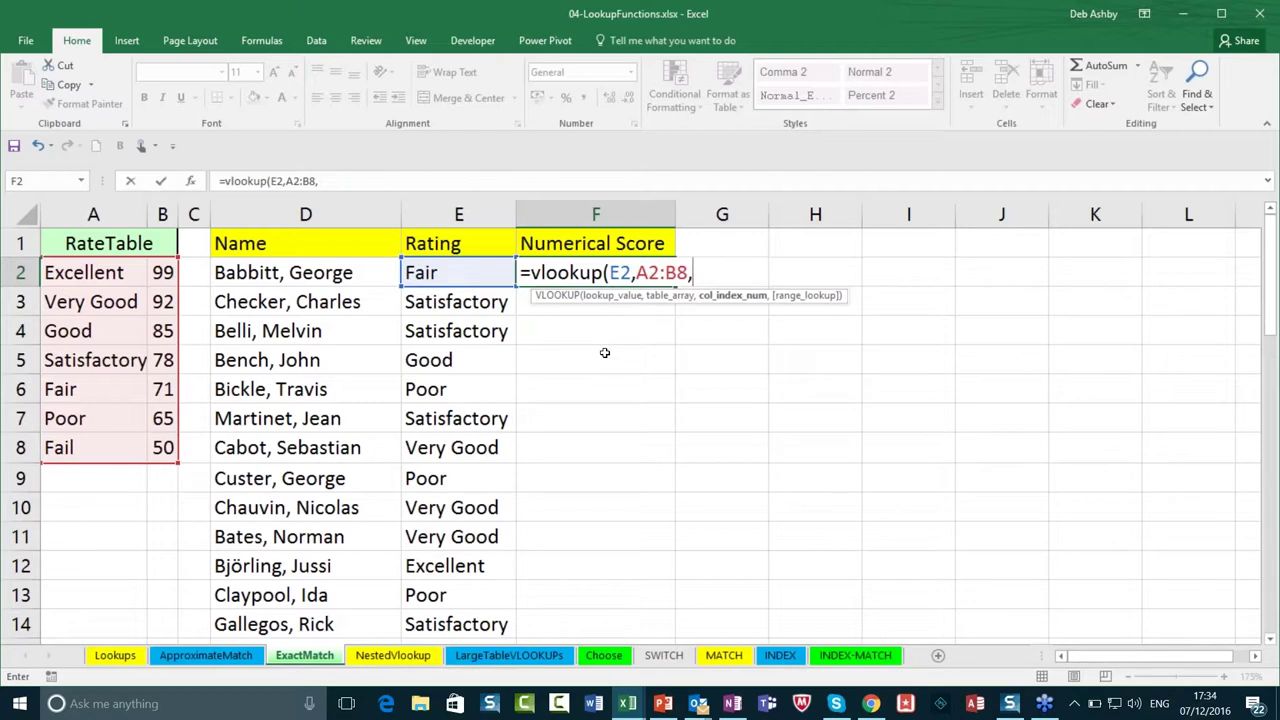
{"action": "type", "text": "2"}
{"action": "type", "text": ","}
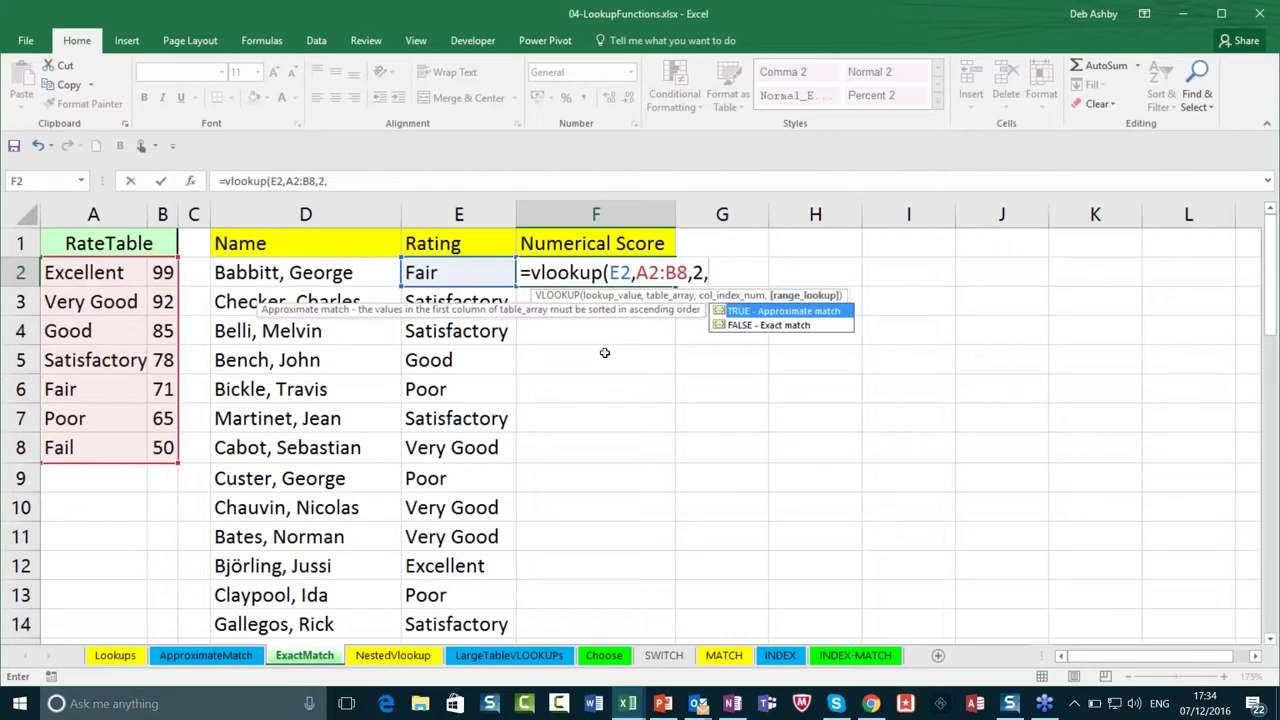
{"action": "type", "text": "false"}
{"action": "type", "text": ")"}
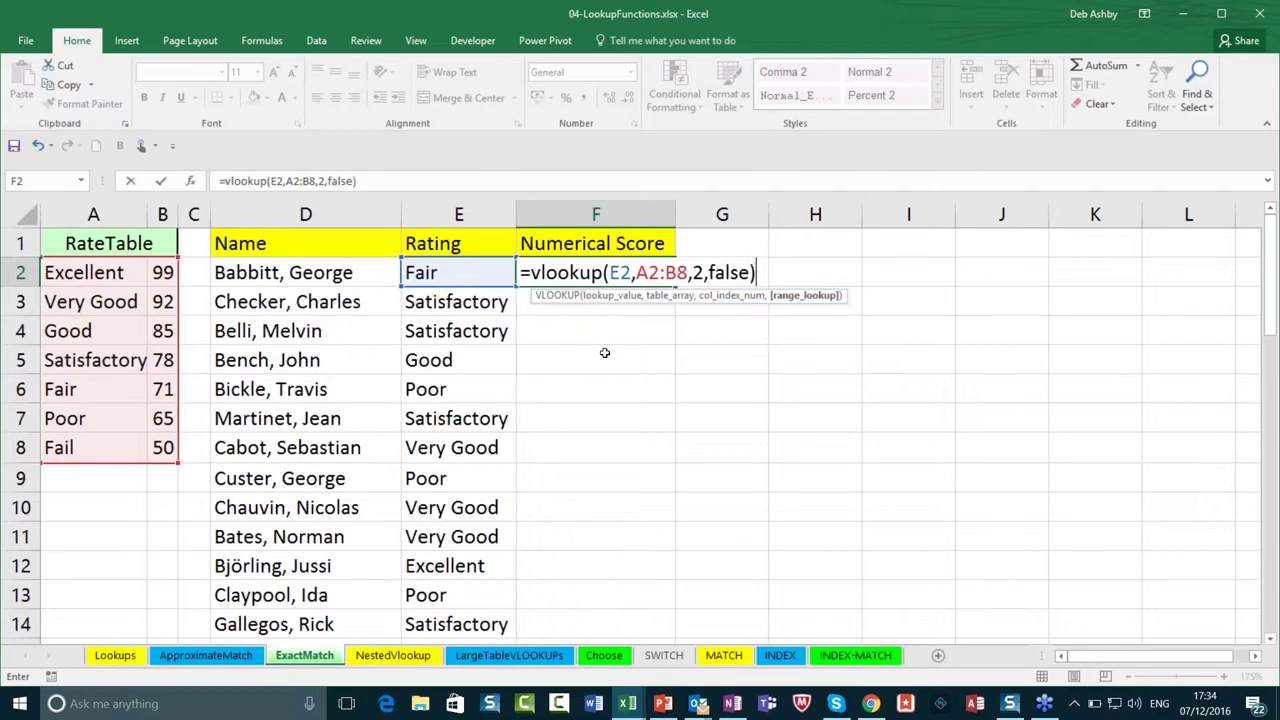
{"action": "key", "text": "Return"}
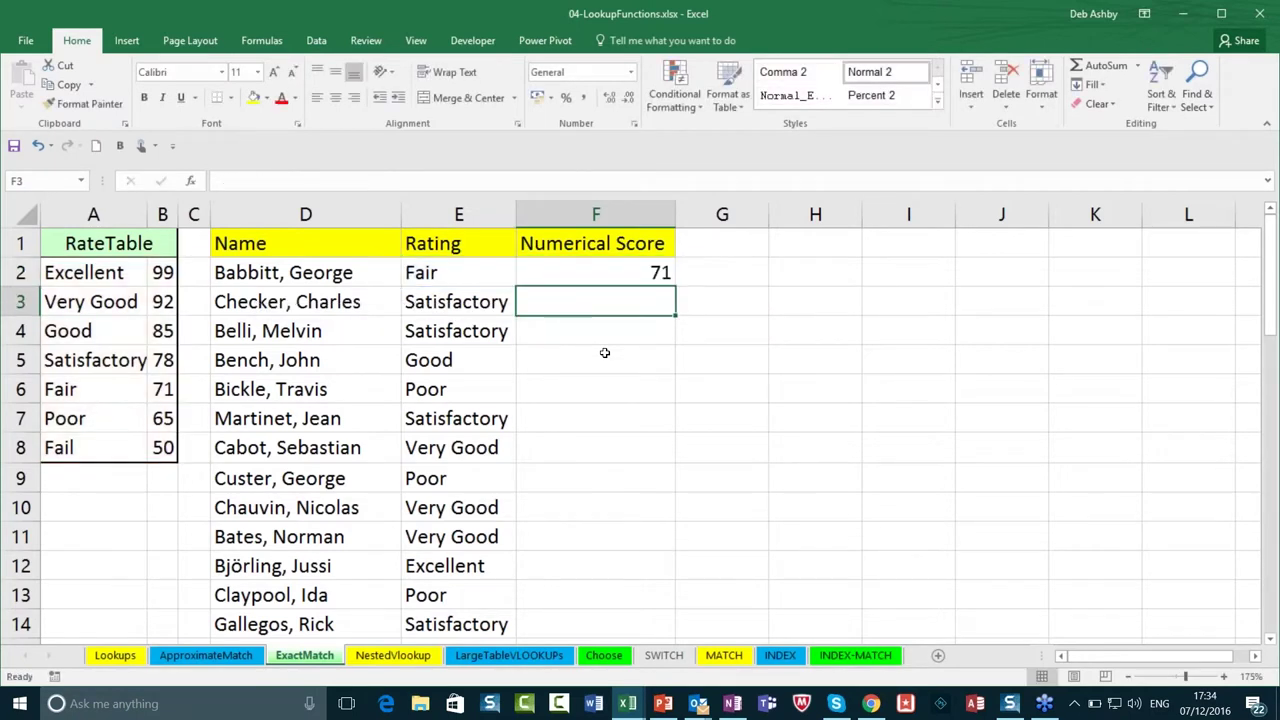
Review F2's formula references without changing it, showing 71
{"action": "left_click", "coordinate": [612, 266]}
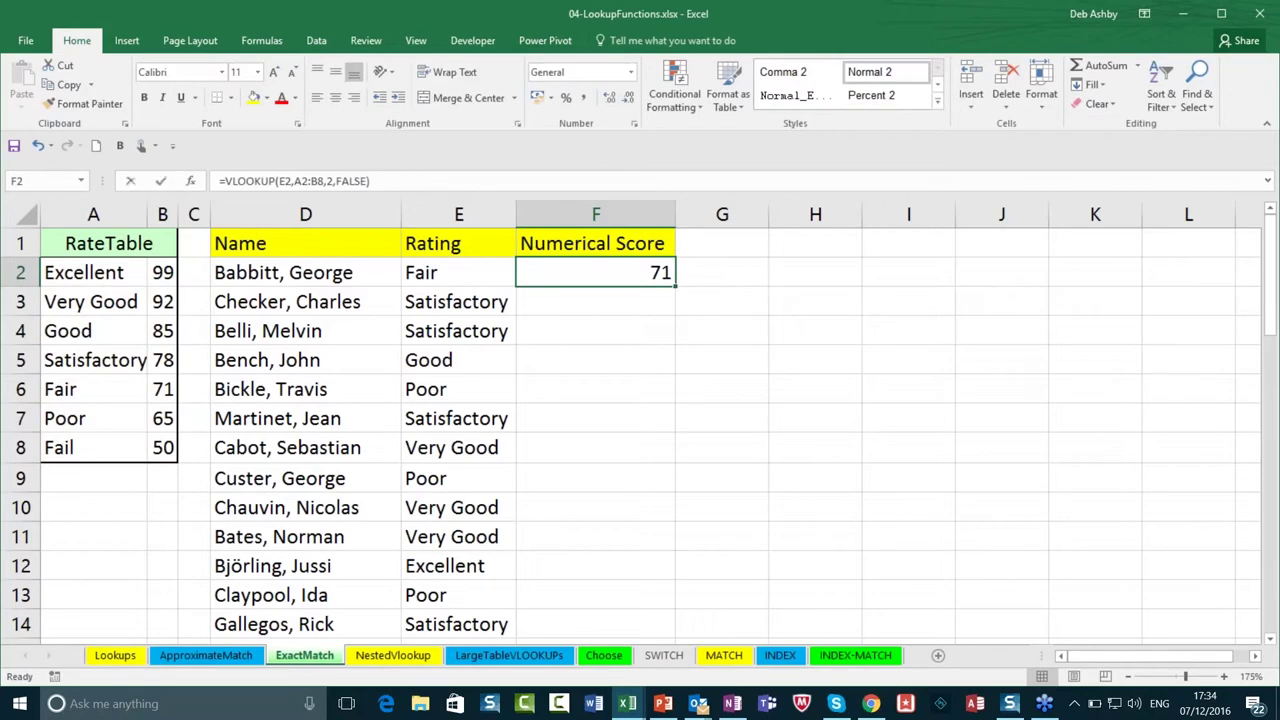
{"action": "double_click", "coordinate": [645, 272]}
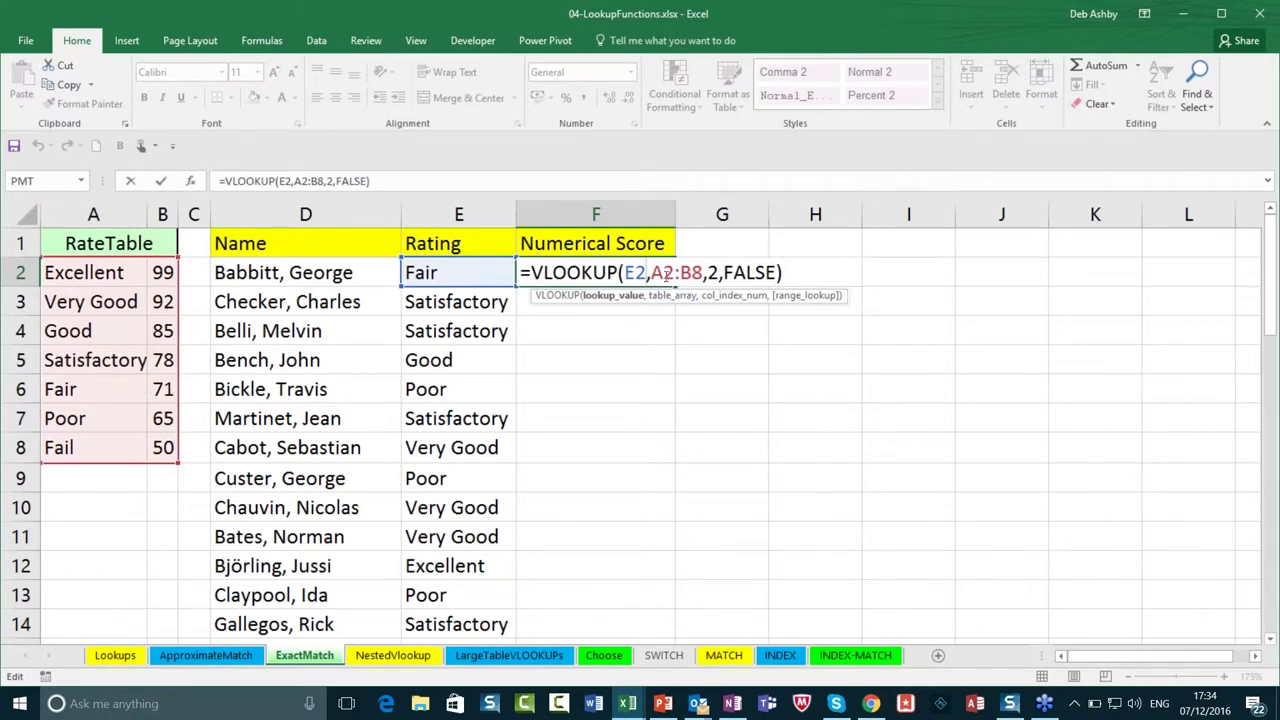
{"action": "key", "text": "Escape"}
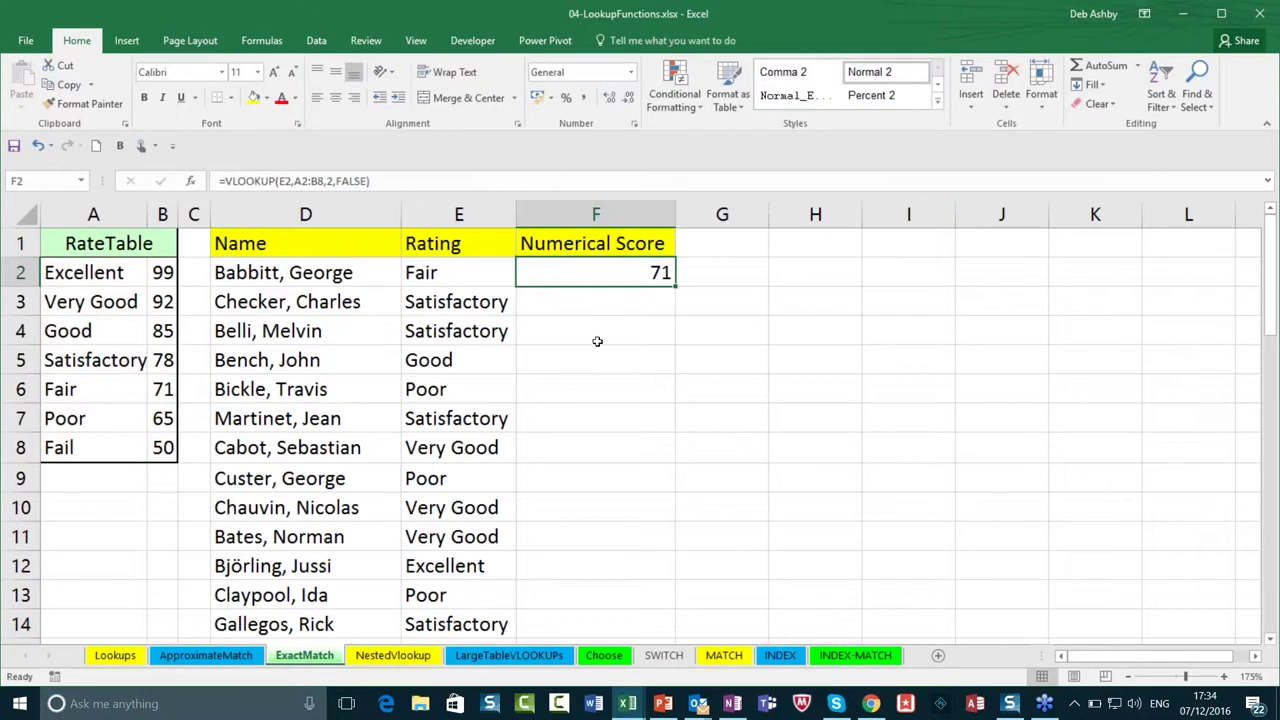
{"action": "left_click", "coordinate": [594, 338]}
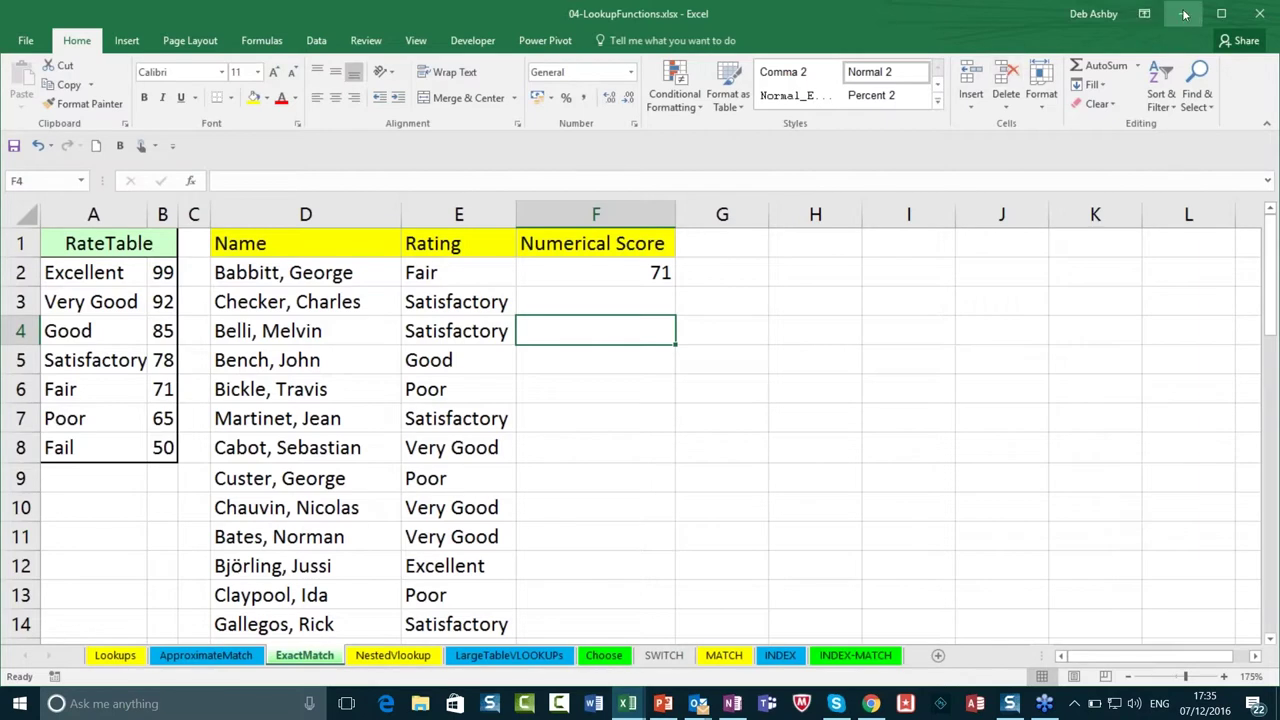
Close the lookup workbook without saving and open 11-Text.xlsx from the desktop
{"action": "left_click", "coordinate": [1260, 12]}
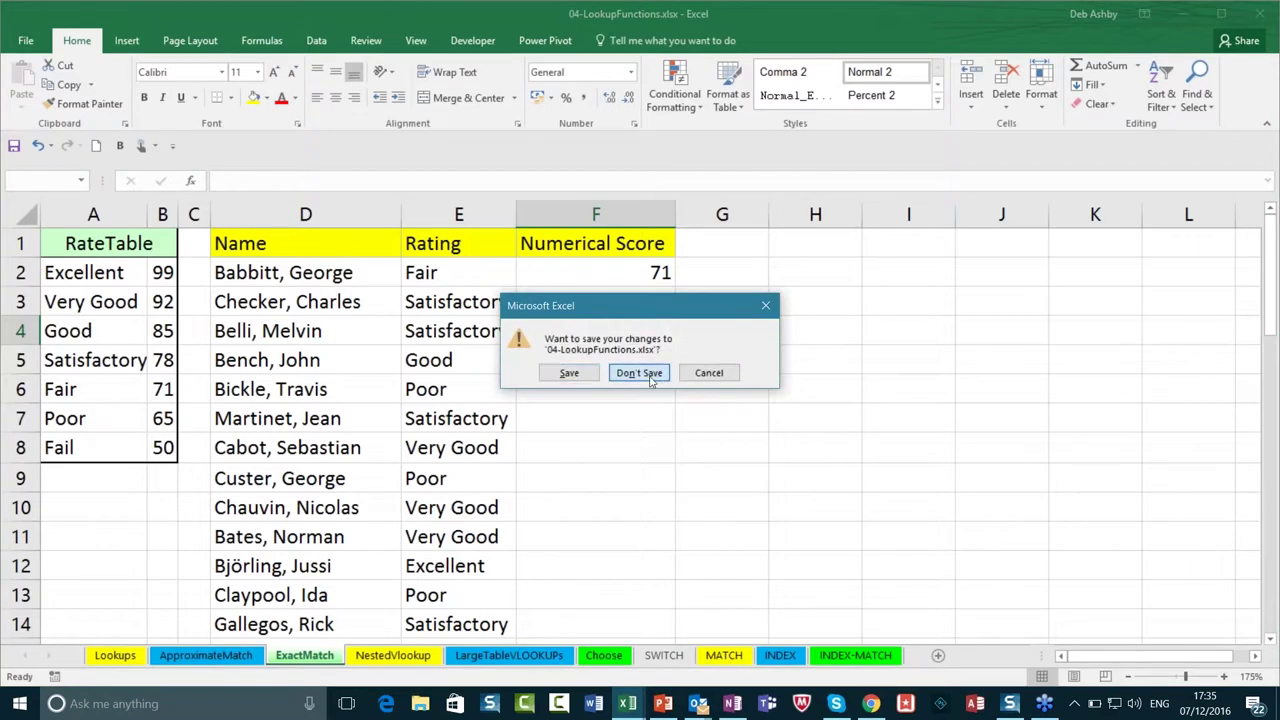
{"action": "left_click", "coordinate": [640, 373]}
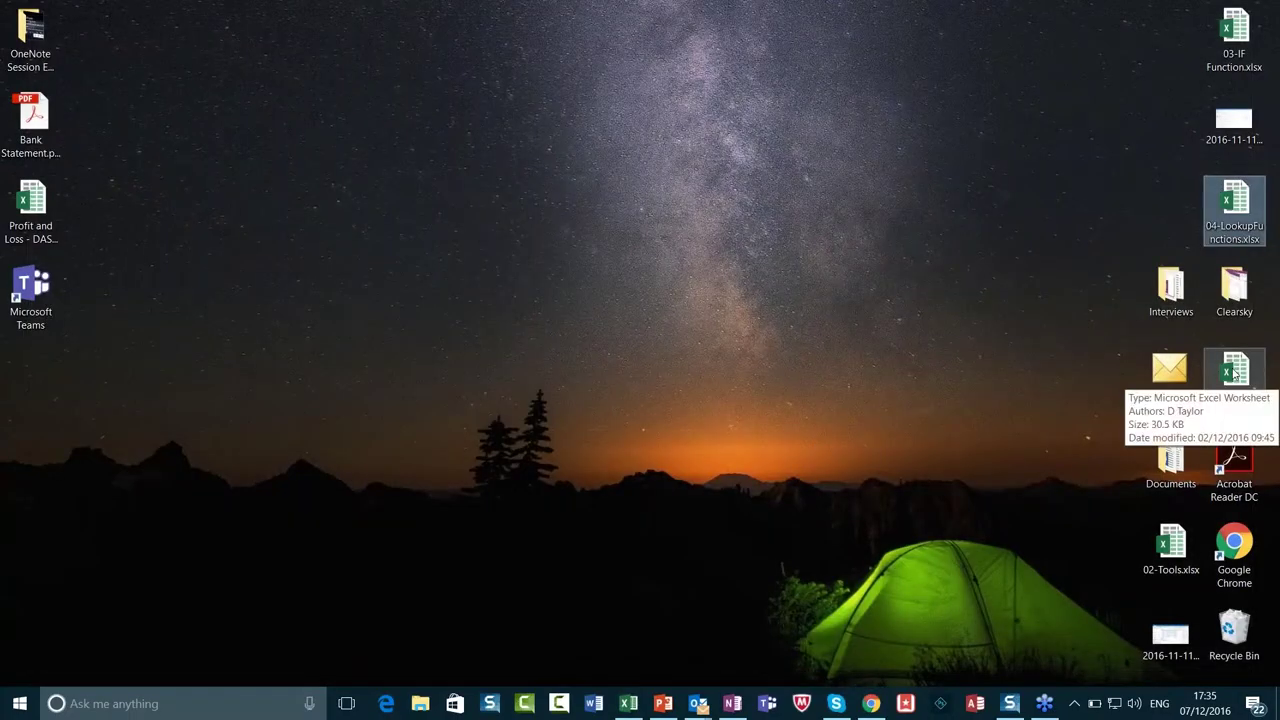
{"action": "left_click", "coordinate": [1234, 372]}
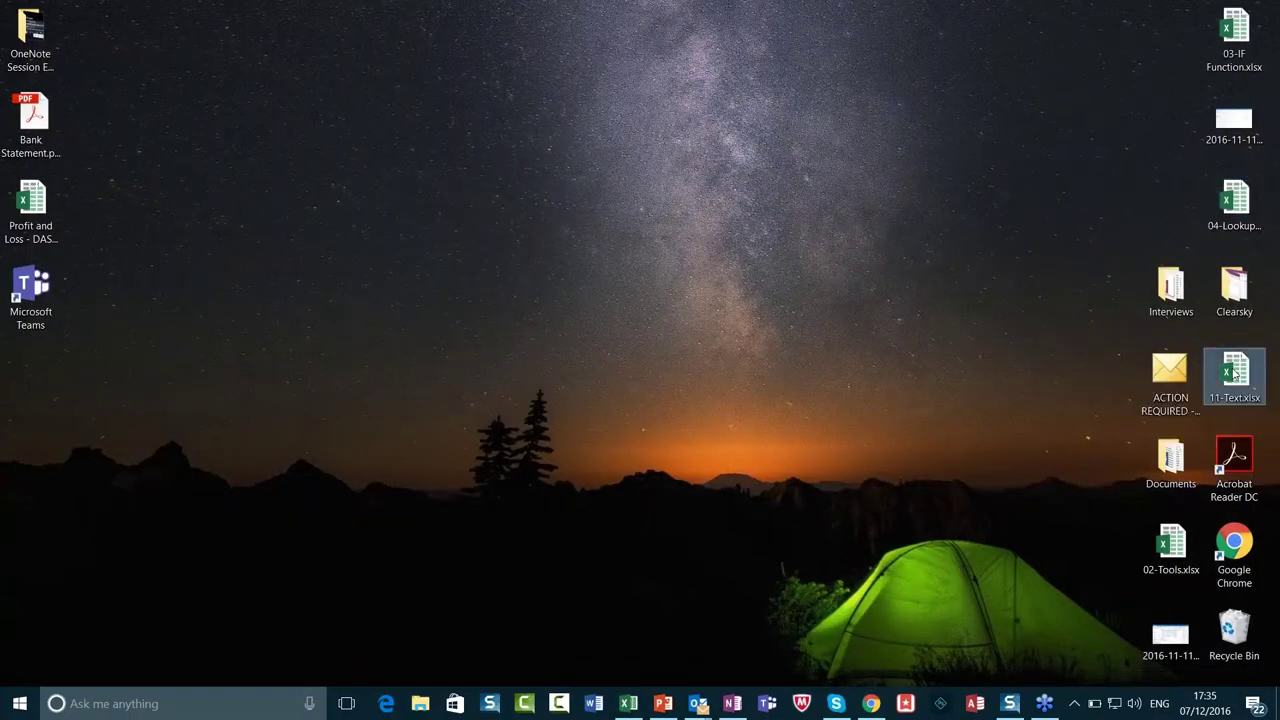
{"action": "double_click", "coordinate": [1234, 372]}
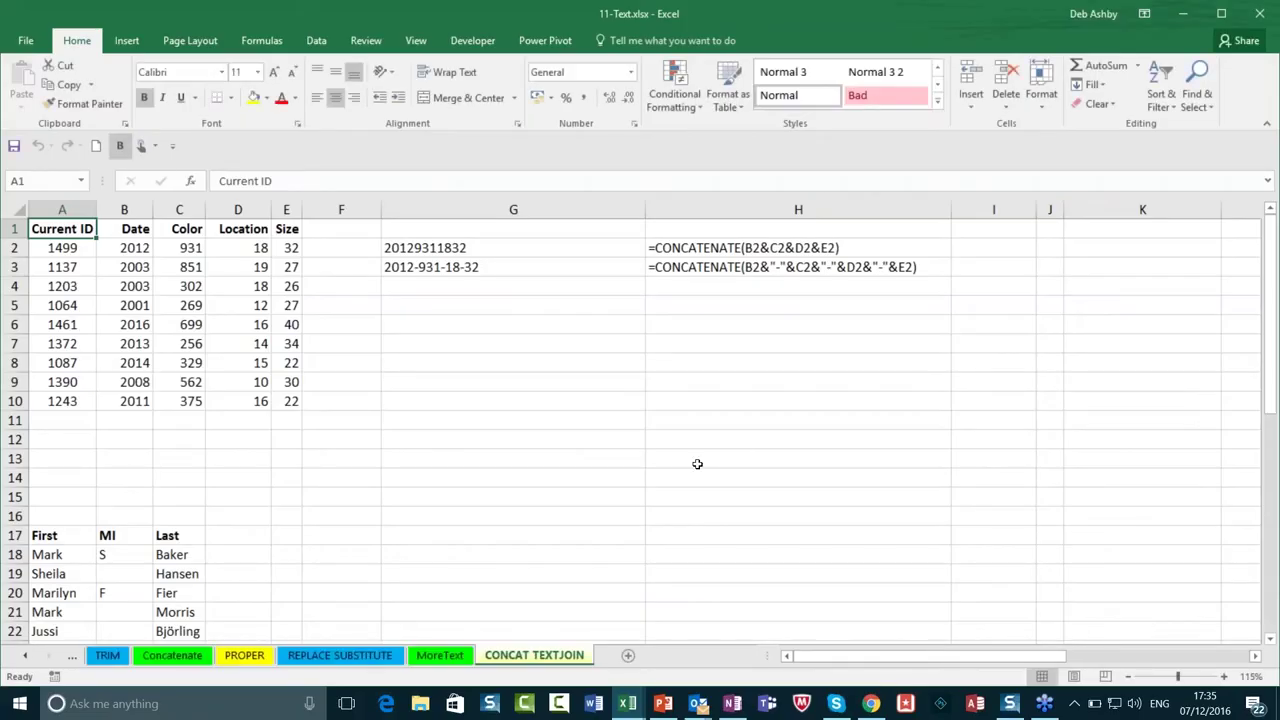
Switch to the TRIM sheet and zoom in to 150%
{"action": "left_click", "coordinate": [107, 657]}
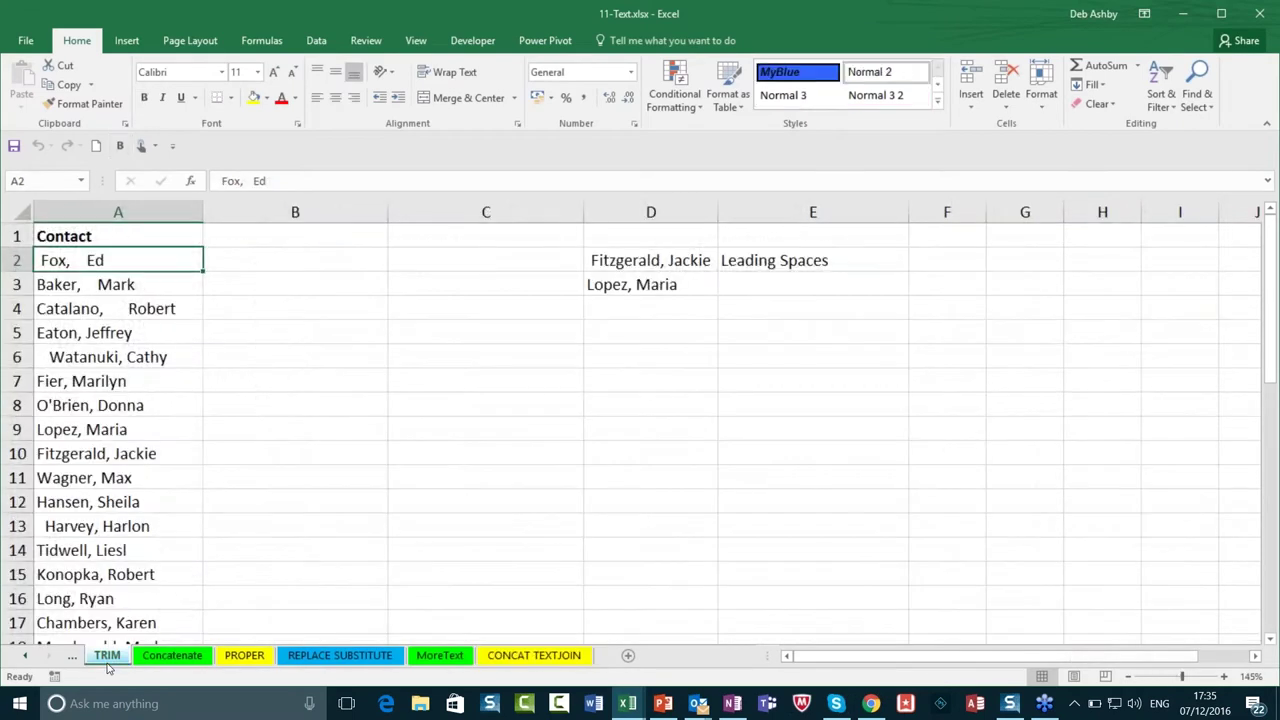
{"action": "left_click", "coordinate": [1225, 677]}
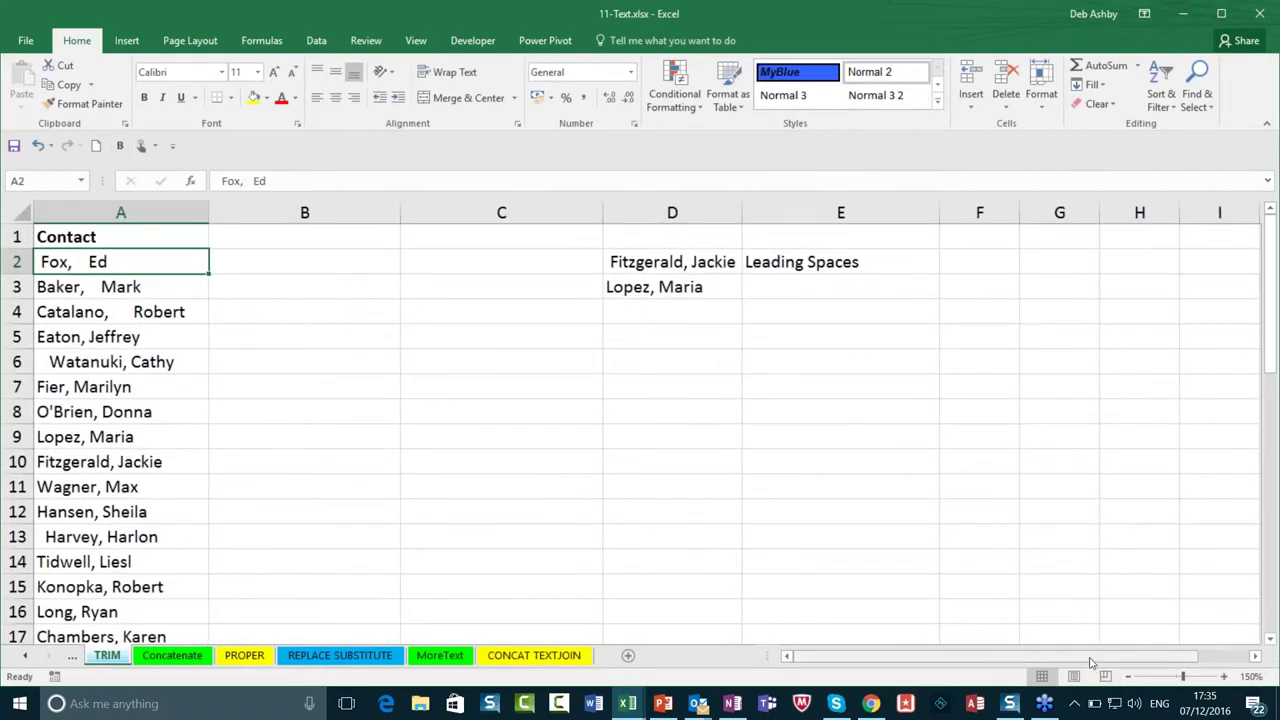
{"action": "left_click", "coordinate": [288, 259]}
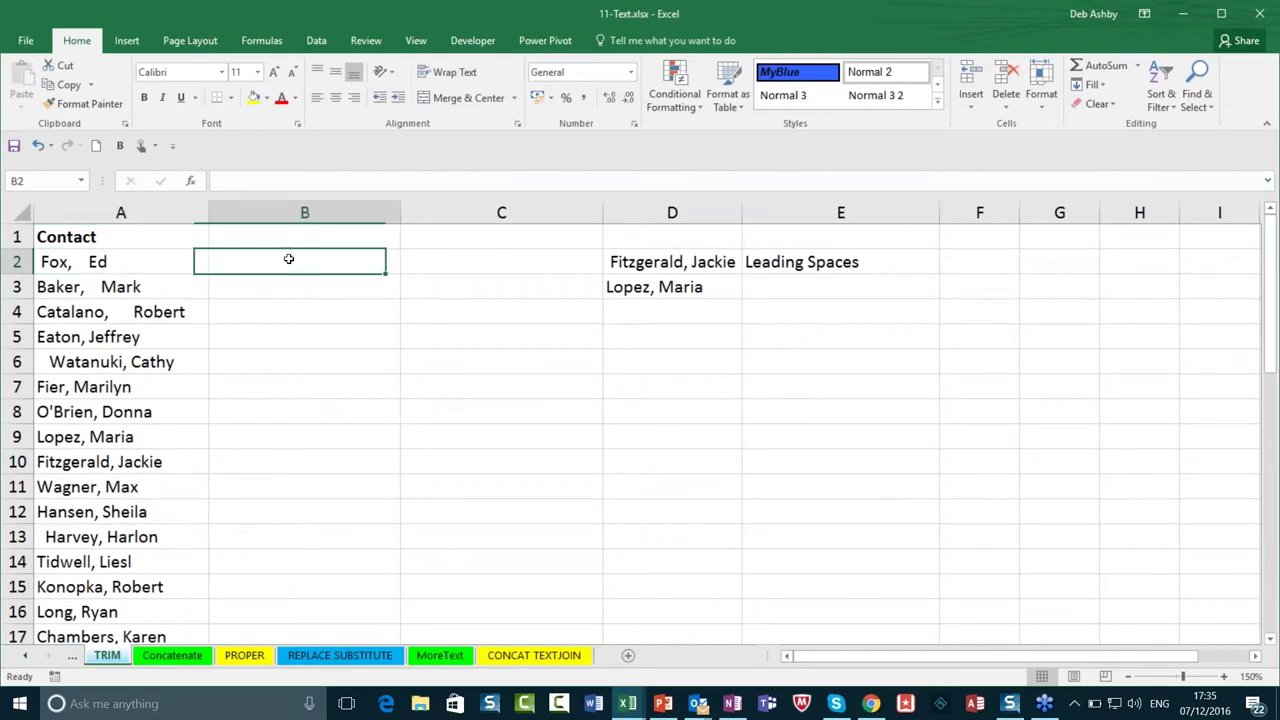
{"action": "key", "text": "Return"}
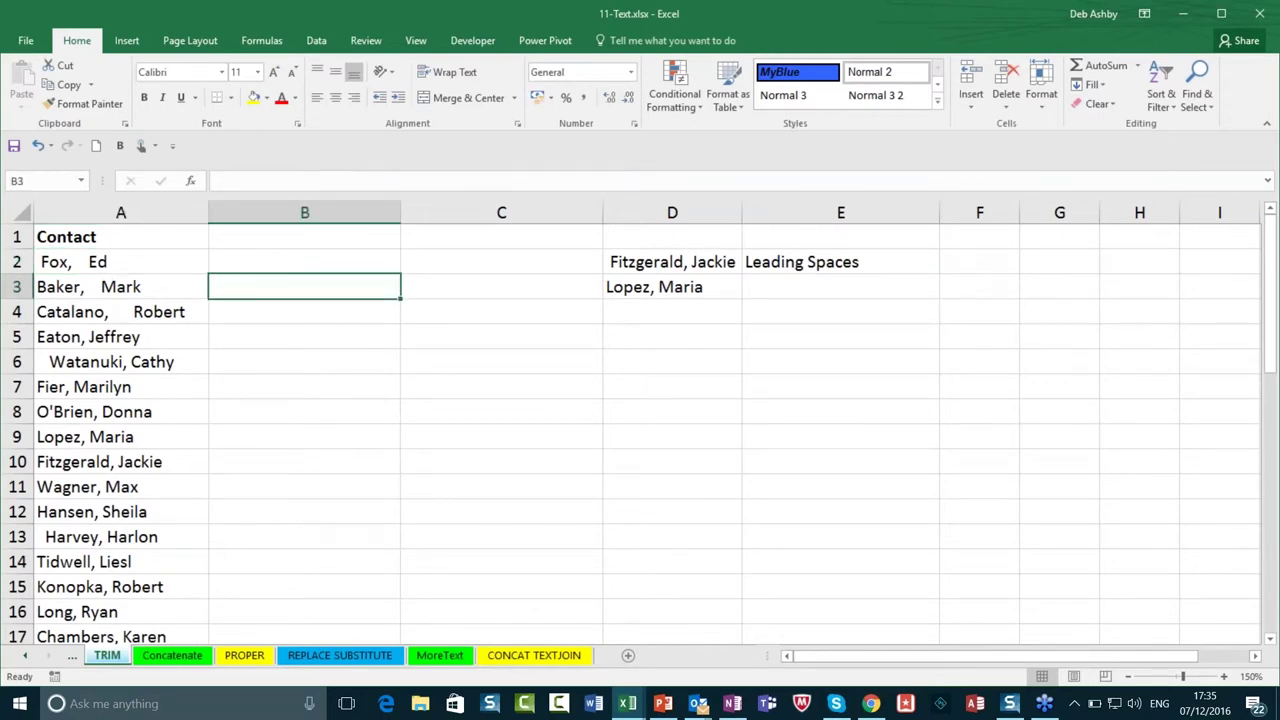
{"action": "left_click", "coordinate": [304, 261]}
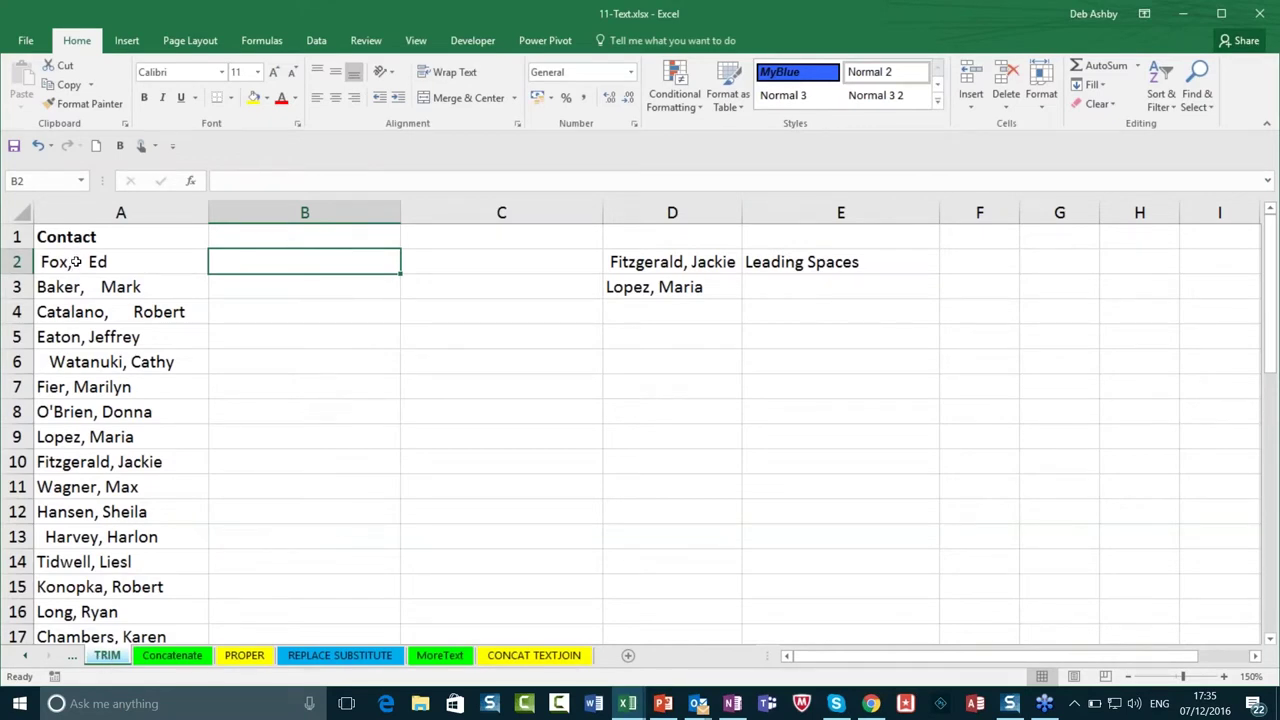
Inspect the extra leading and internal spaces in the contact names in A2–A5
{"action": "left_click", "coordinate": [75, 261]}
{"action": "left_click", "coordinate": [100, 289]}
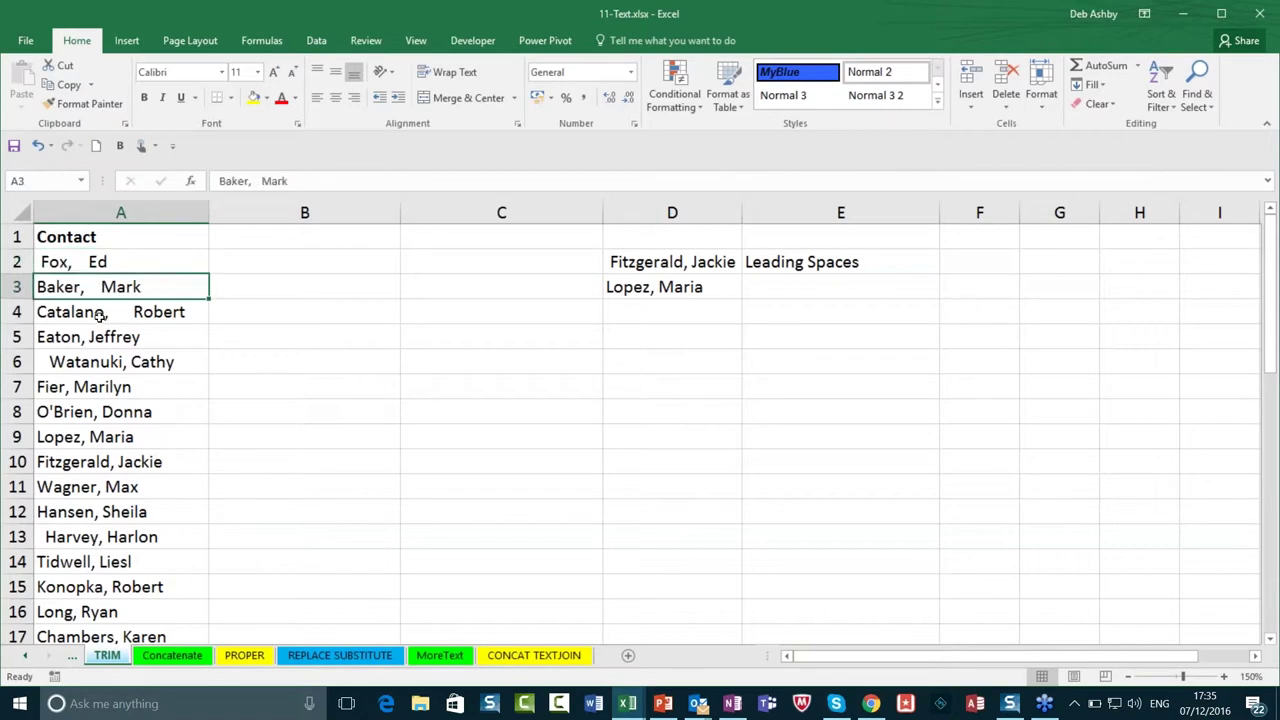
{"action": "left_click", "coordinate": [100, 313]}
{"action": "left_click", "coordinate": [108, 340]}
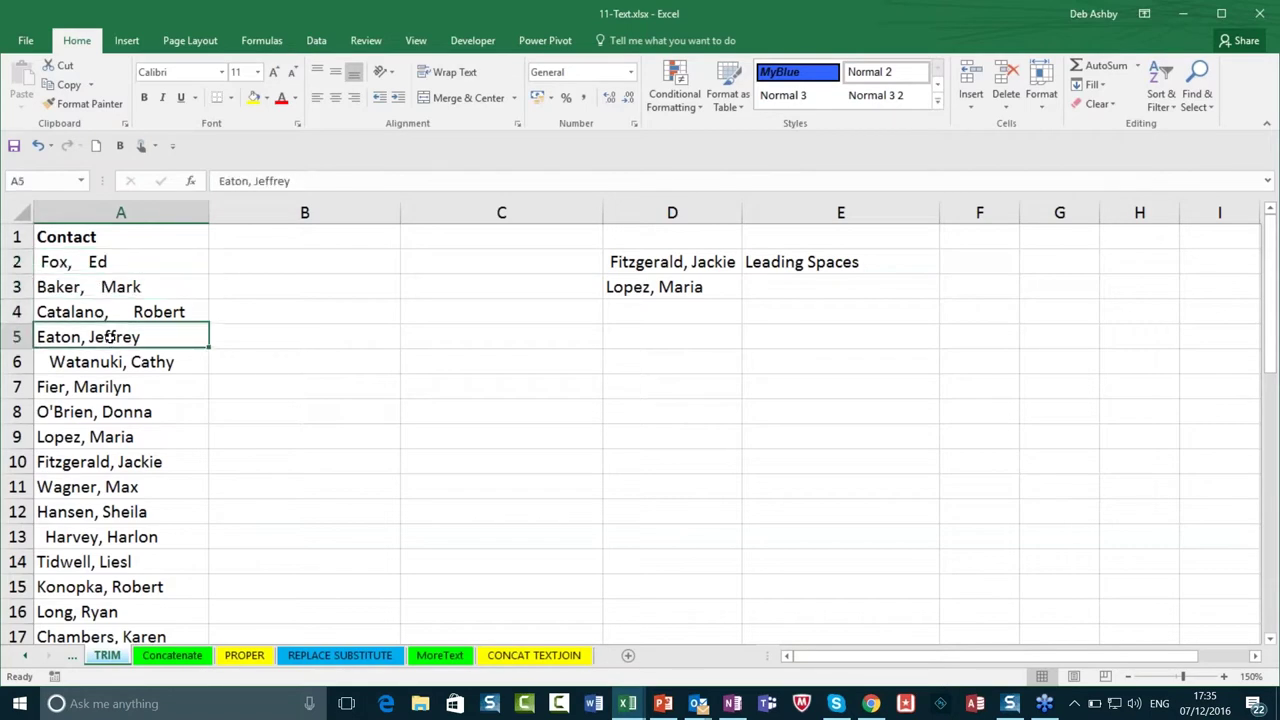
{"action": "left_click", "coordinate": [72, 262]}
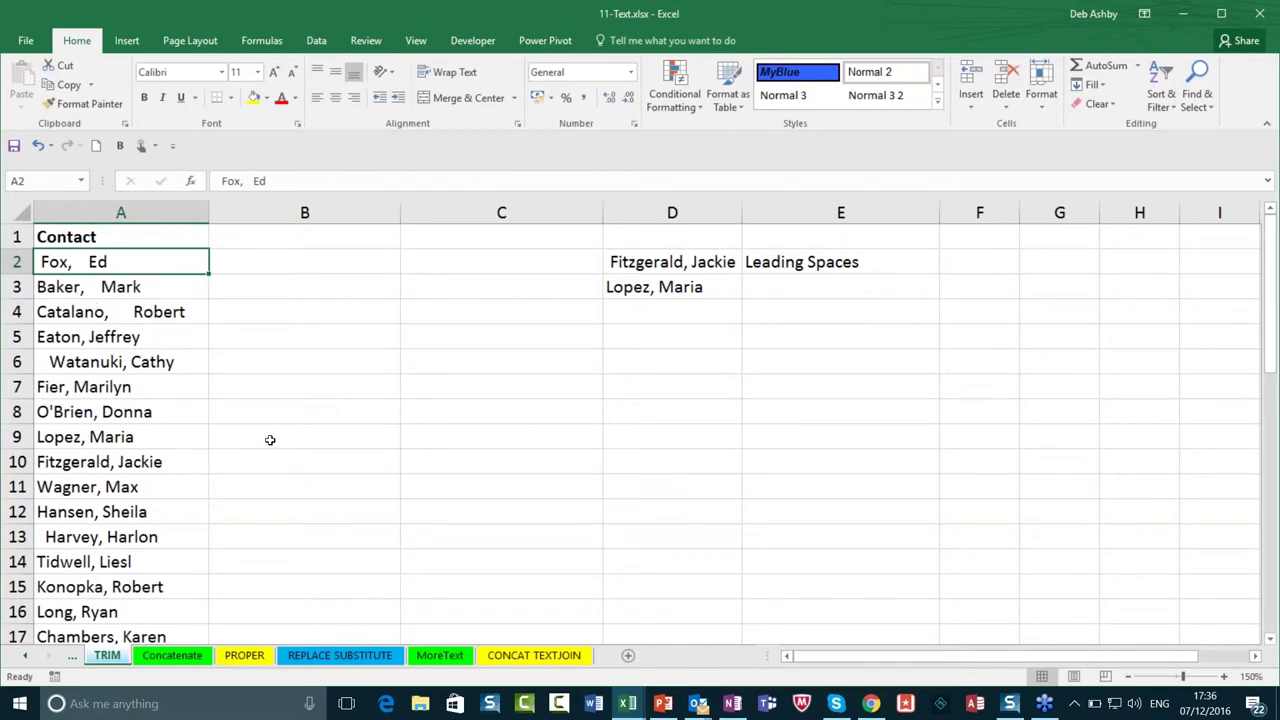
Enter =TRIM(A2) in B2 and fill it down column B to B20
{"action": "left_click", "coordinate": [307, 259]}
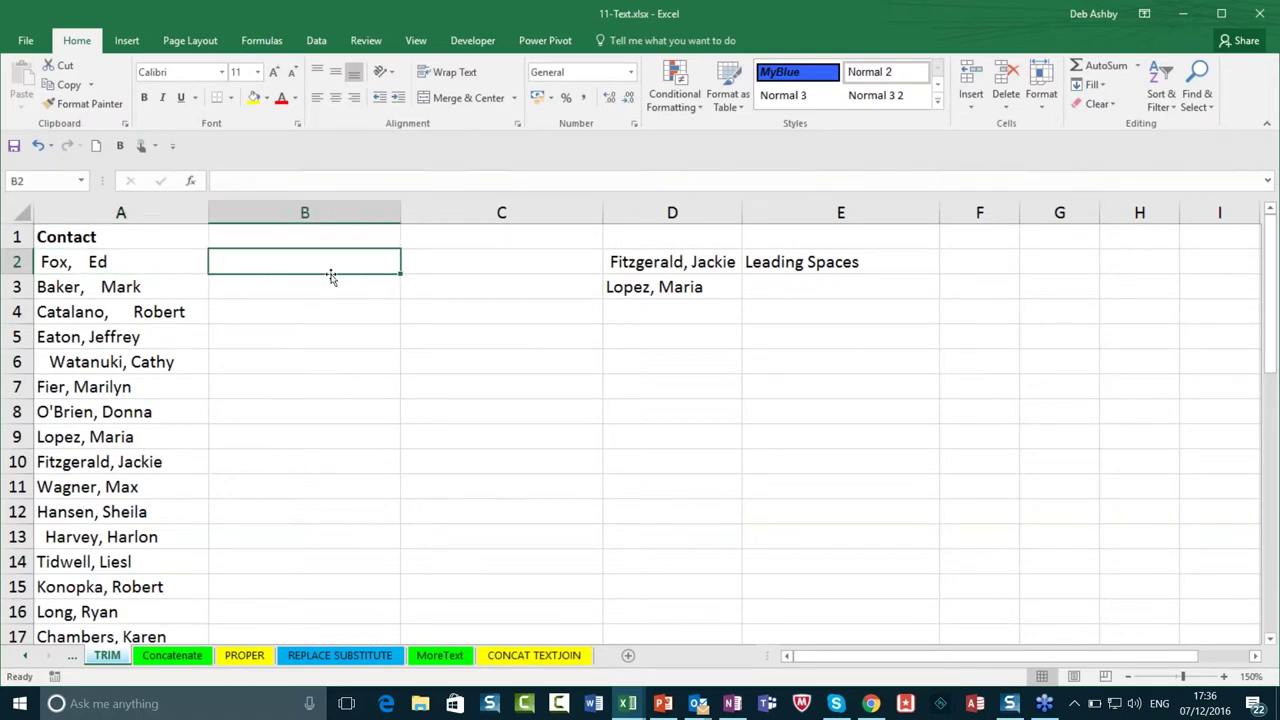
{"action": "type", "text": "="}
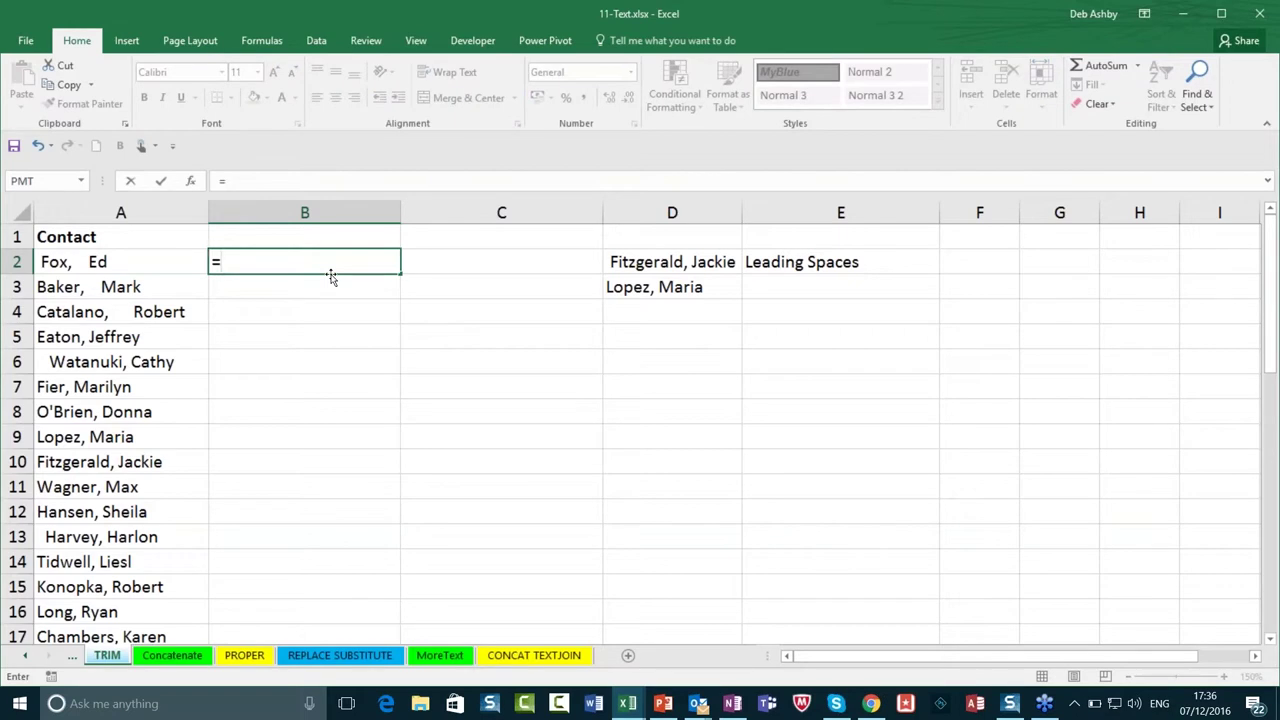
{"action": "type", "text": "TRIM("}
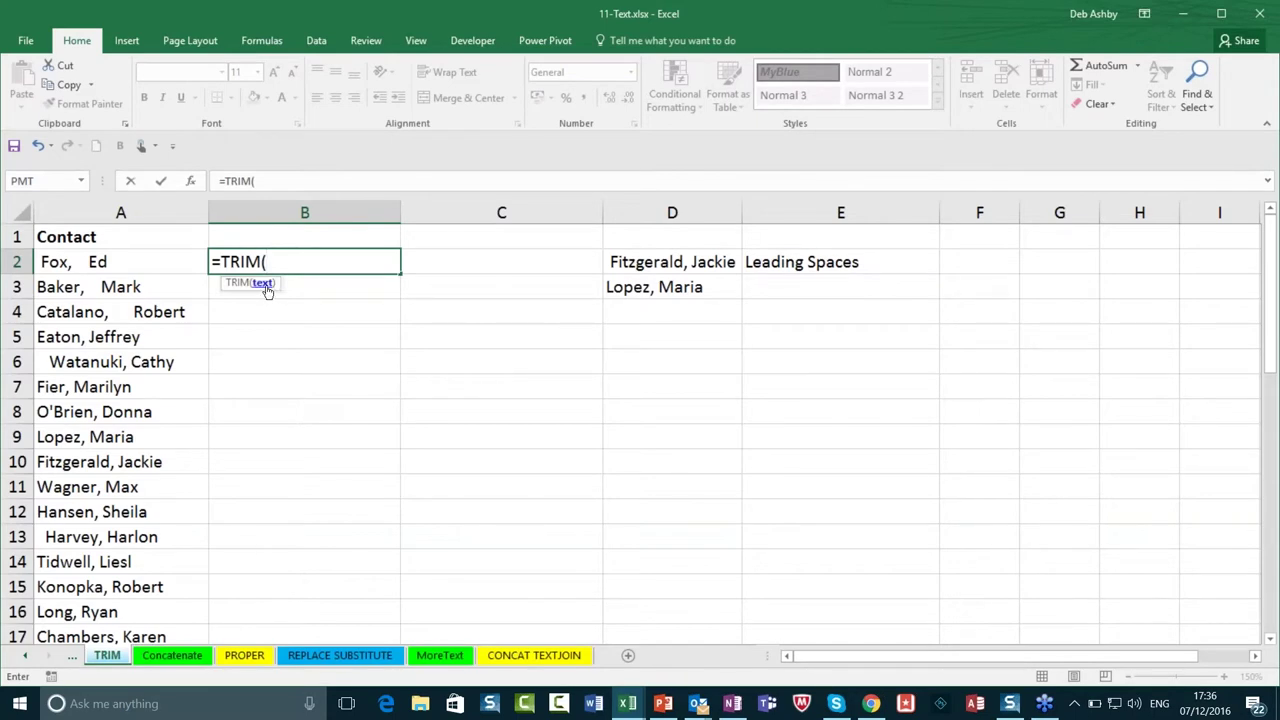
{"action": "left_click", "coordinate": [120, 261]}
{"action": "type", "text": ")"}
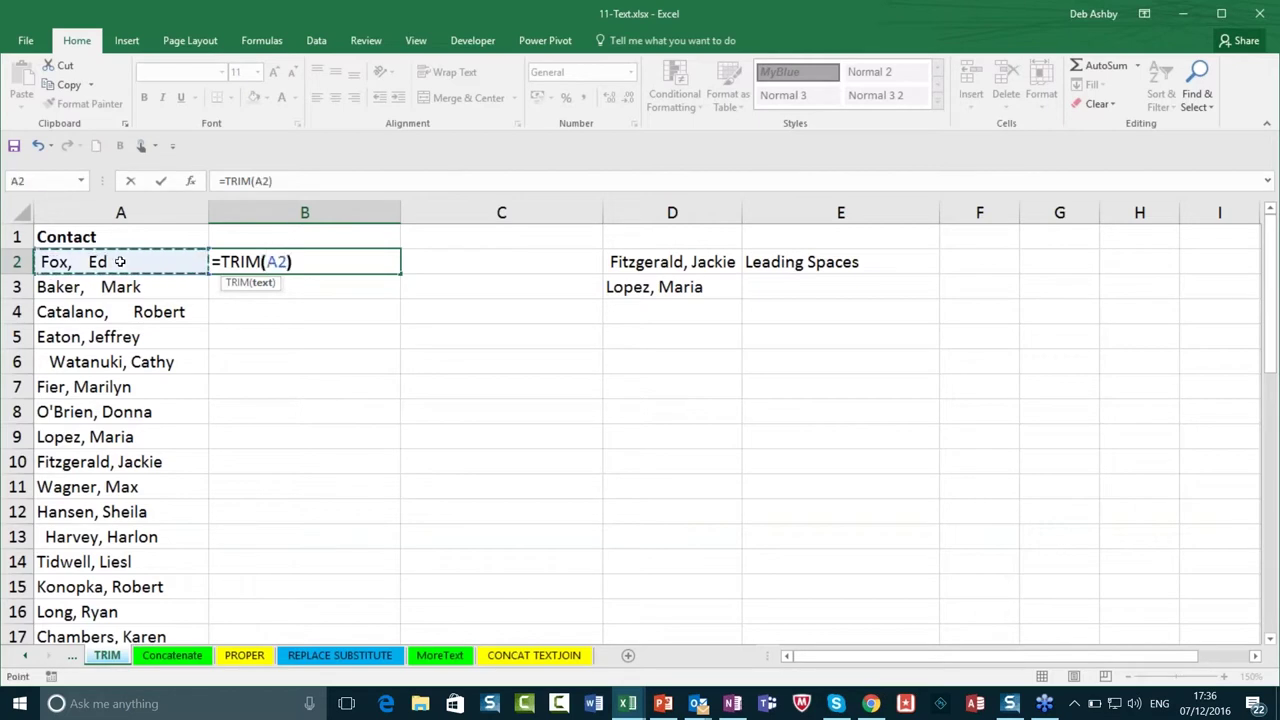
{"action": "key", "text": "Return"}
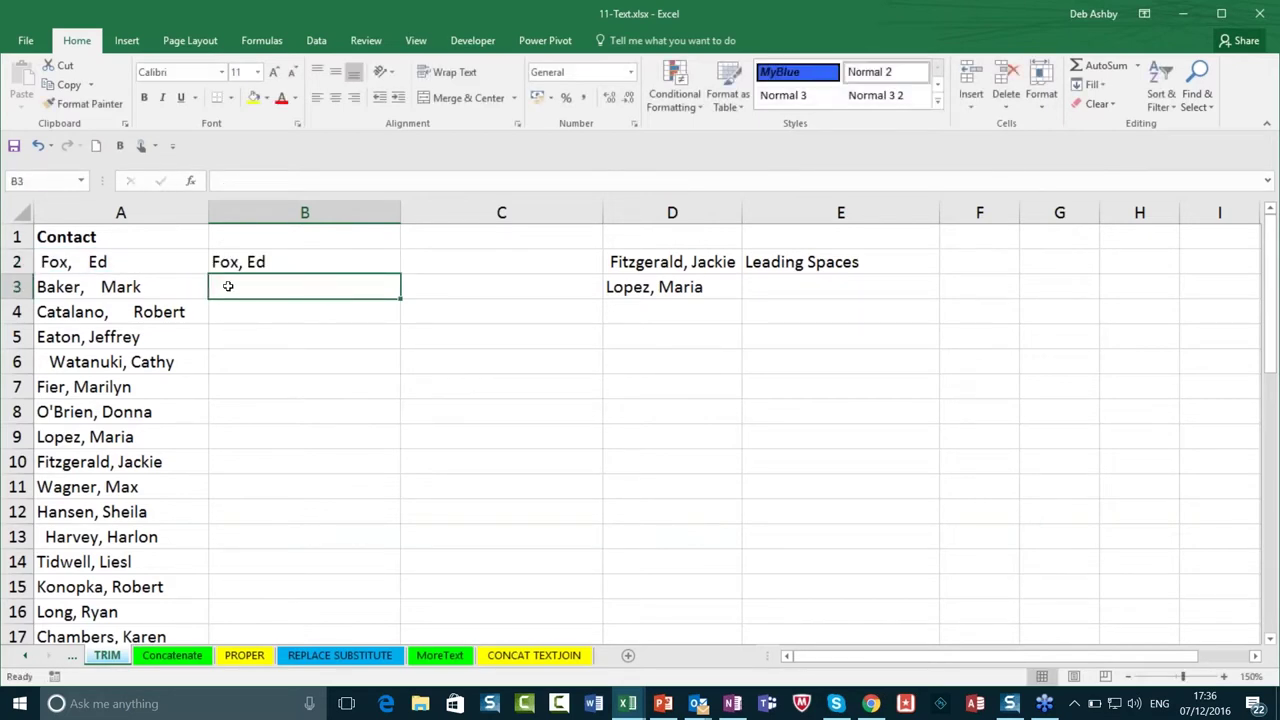
{"action": "key", "text": "Up"}
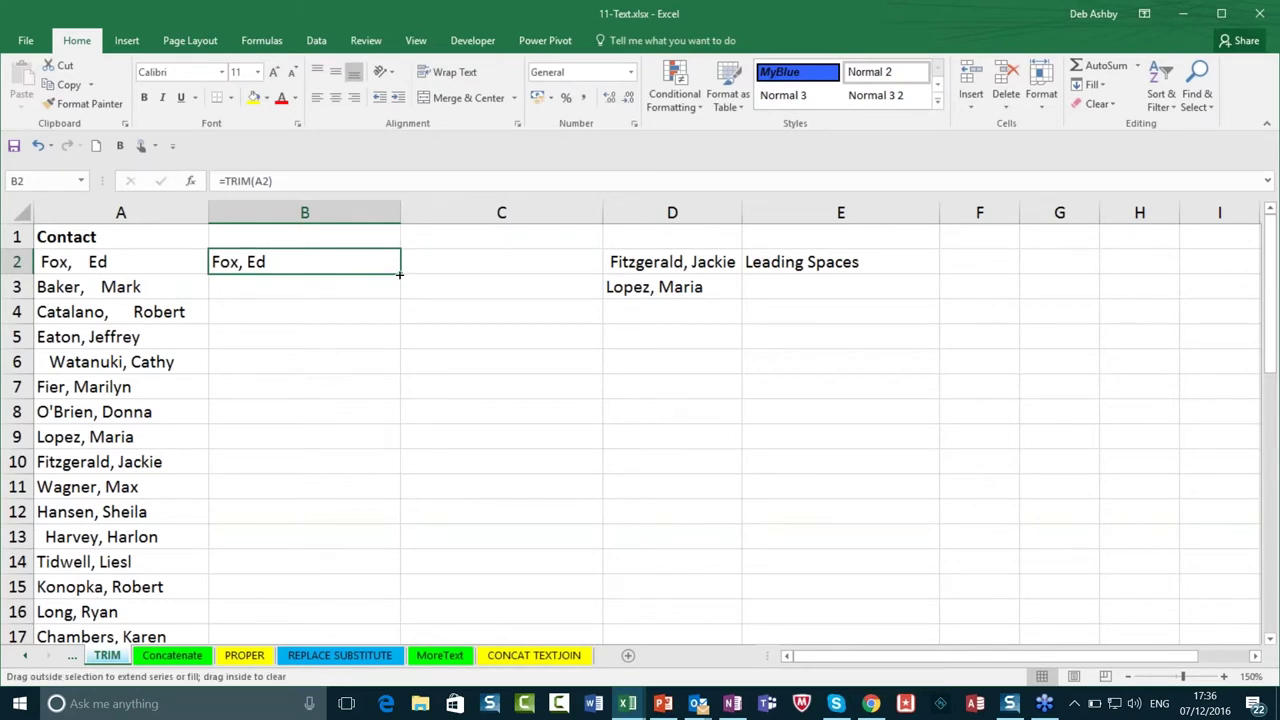
{"action": "double_click", "coordinate": [399, 274]}
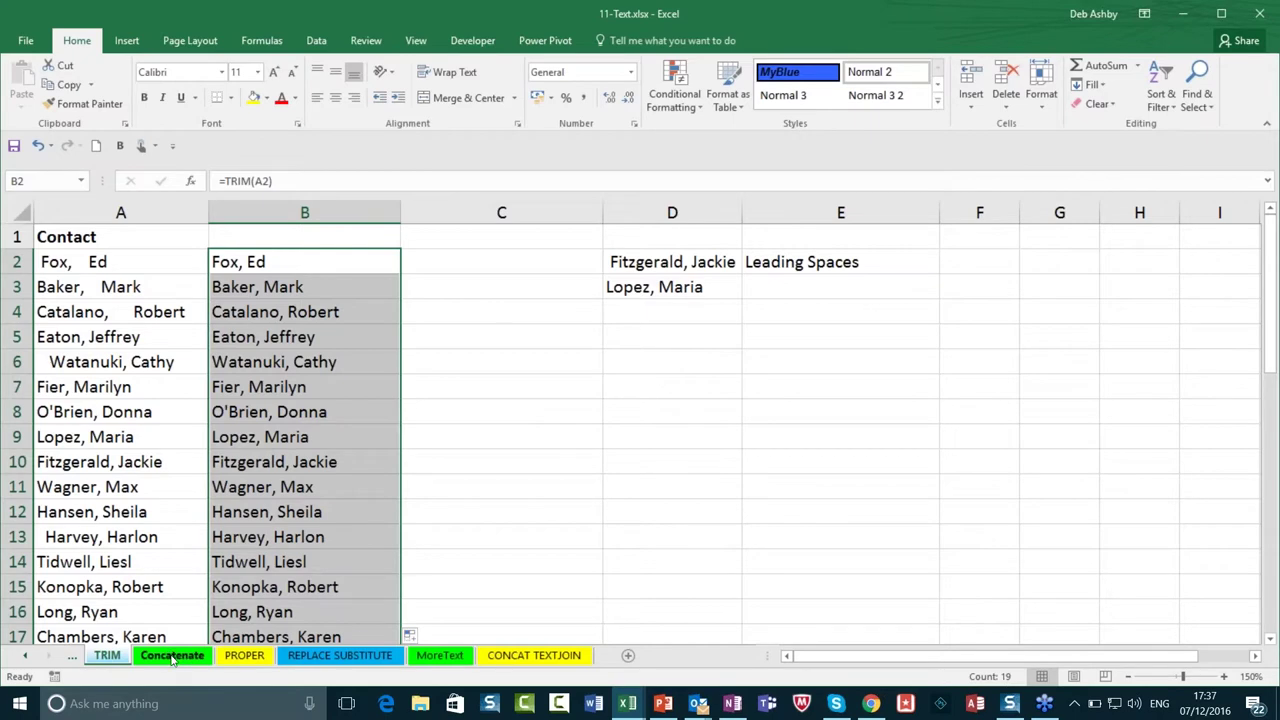
Switch to the Concatenate sheet and widen columns A and C slightly
{"action": "left_click", "coordinate": [172, 656]}
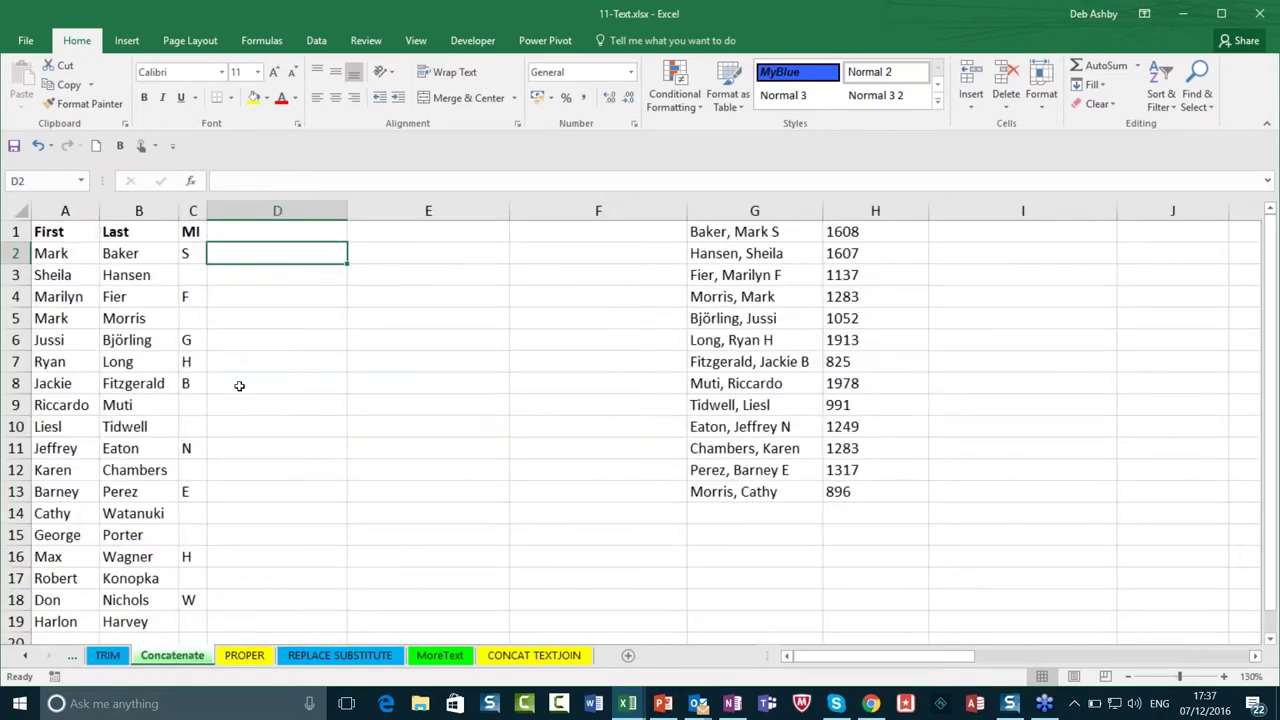
{"action": "left_click", "coordinate": [269, 277]}
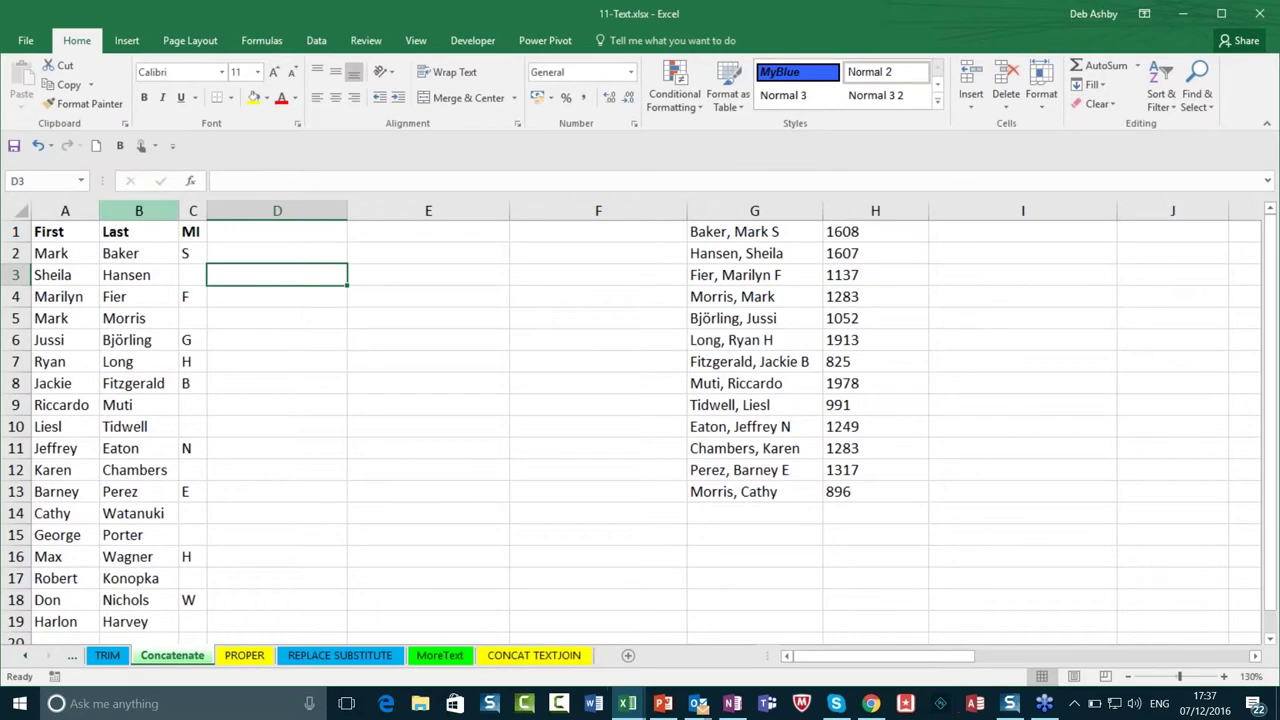
{"action": "left_click_drag", "start_coordinate": [99, 212], "coordinate": [107, 213]}
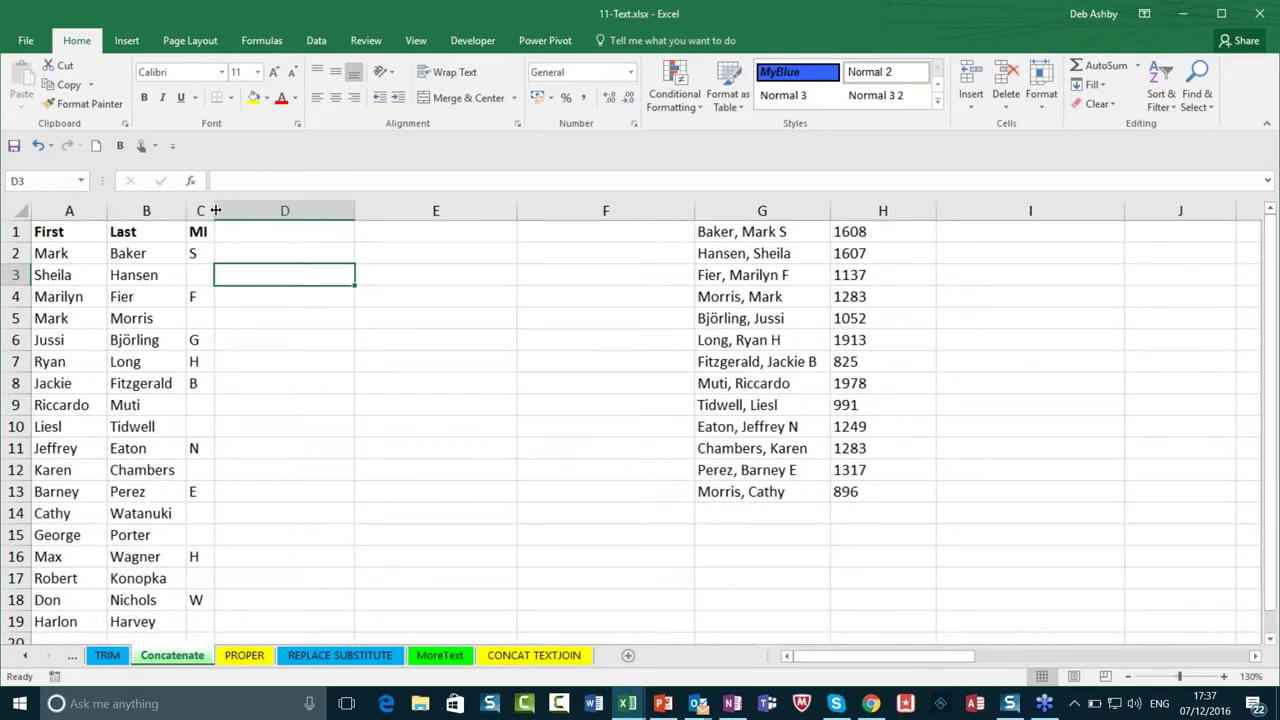
{"action": "left_click_drag", "start_coordinate": [218, 211], "coordinate": [228, 211]}
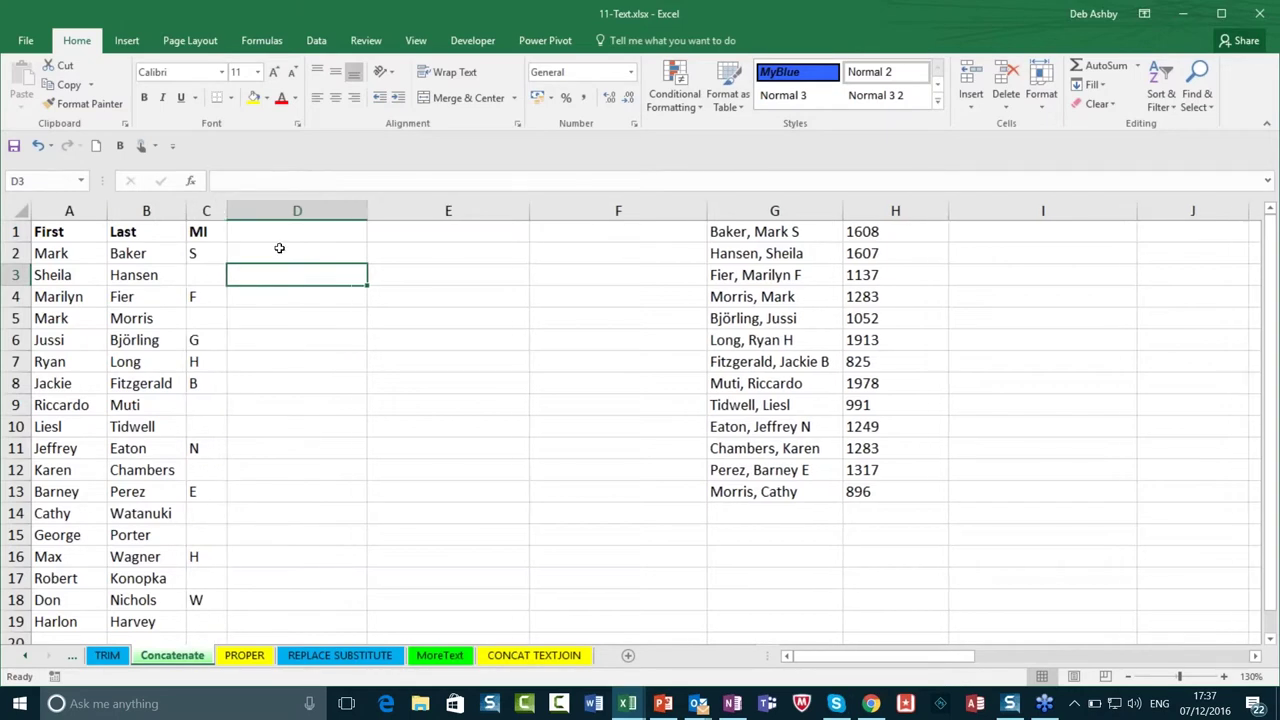
{"action": "left_click", "coordinate": [279, 250]}
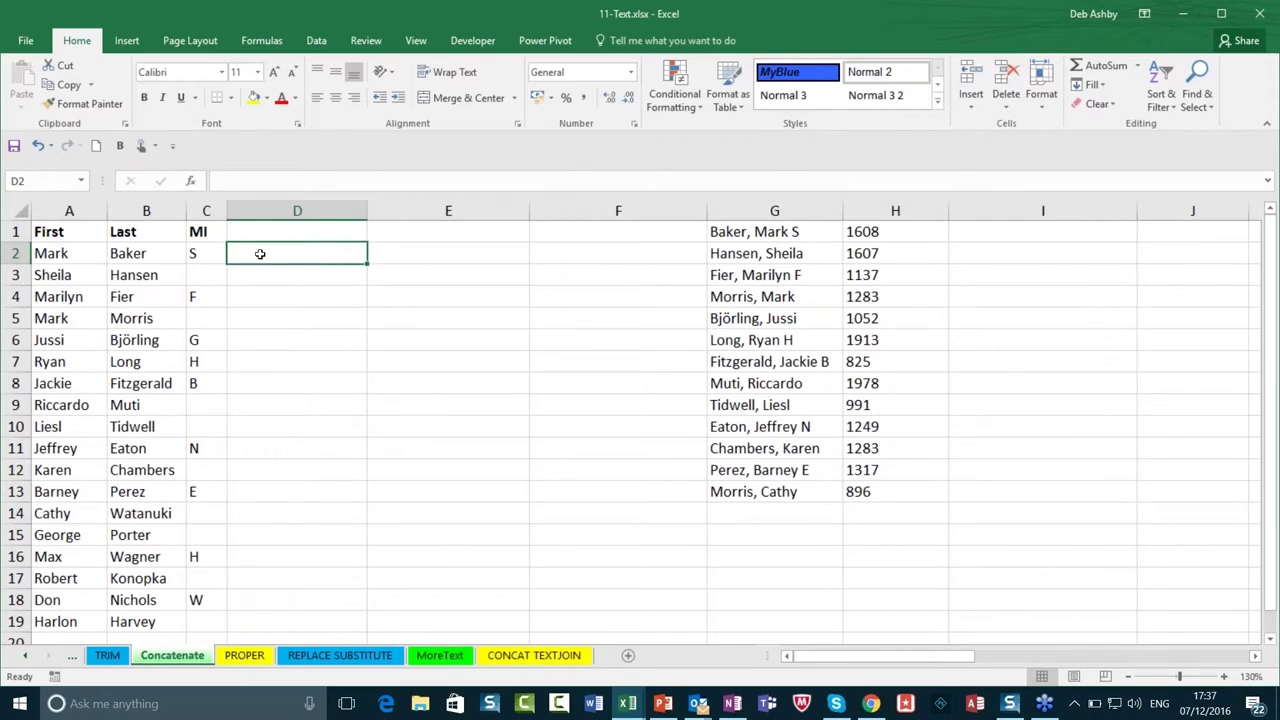
Enter =CONCATENATE(A2,B2) in D2, joining first and last name without a space
{"action": "type", "text": "="}
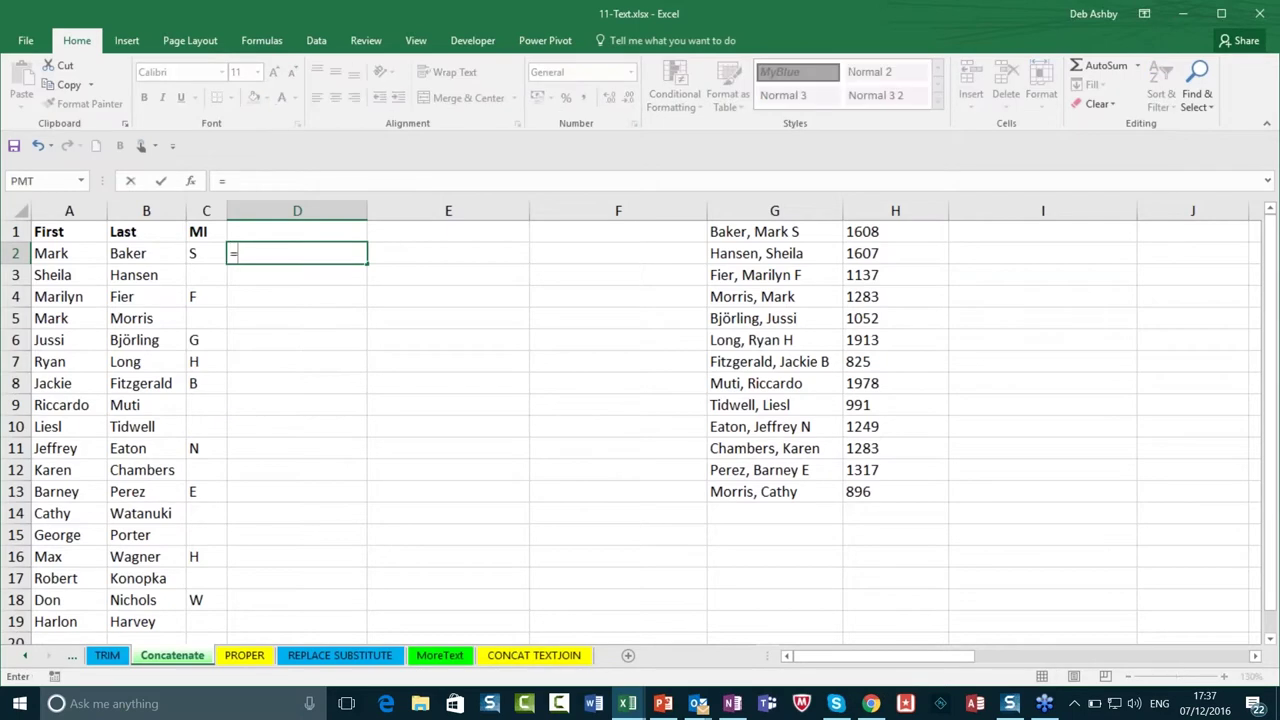
{"action": "type", "text": "COC"}
{"action": "type", "text": "A"}
{"action": "key", "text": "BackSpace"}
{"action": "key", "text": "BackSpace"}
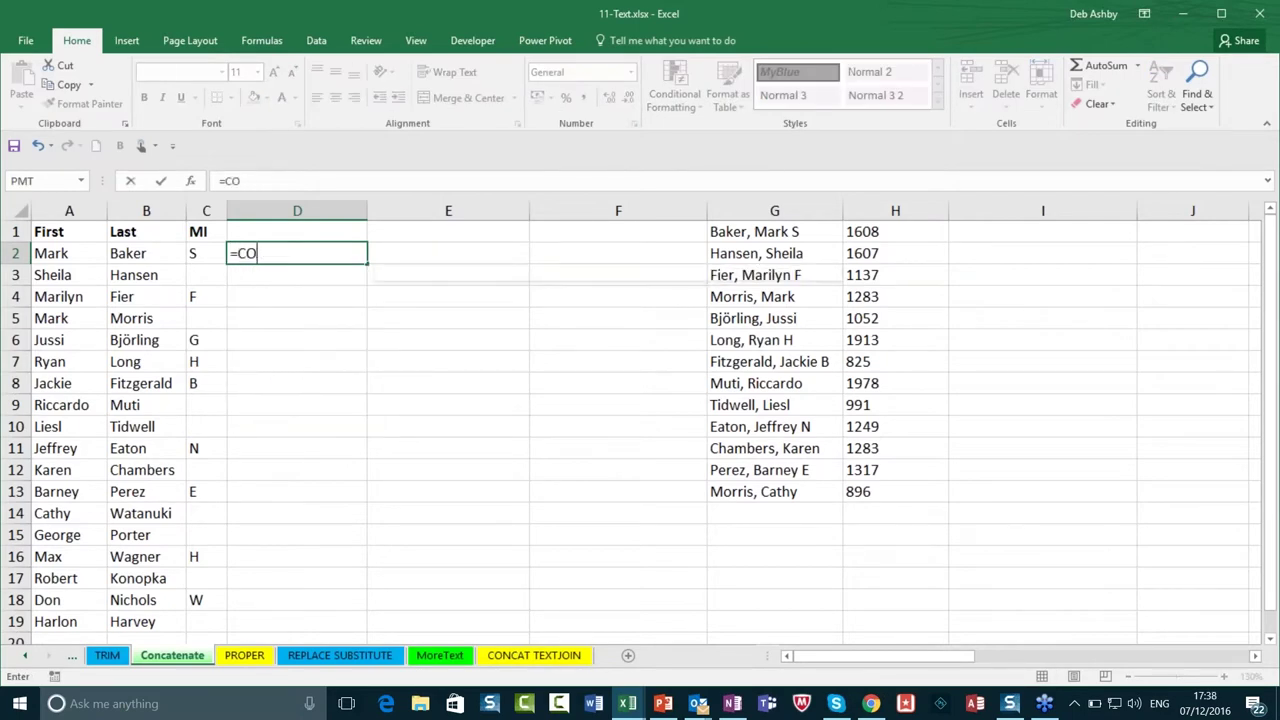
{"action": "type", "text": "N"}
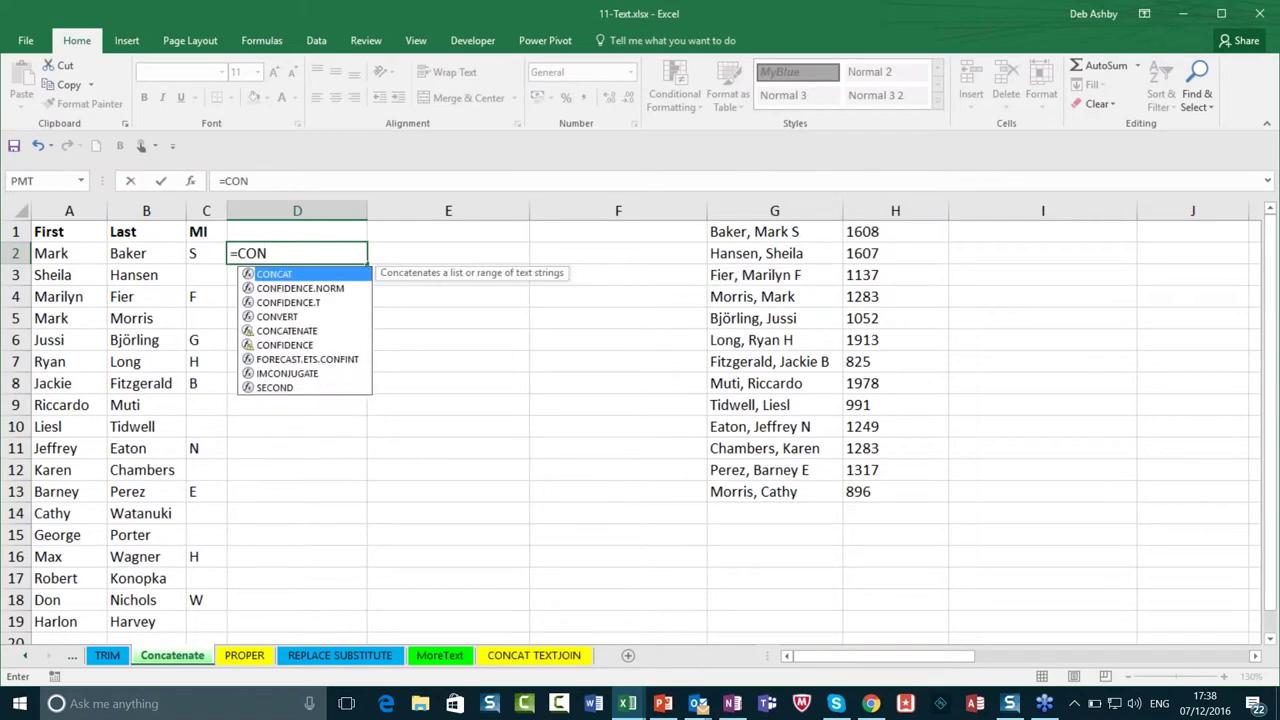
{"action": "type", "text": "CA"}
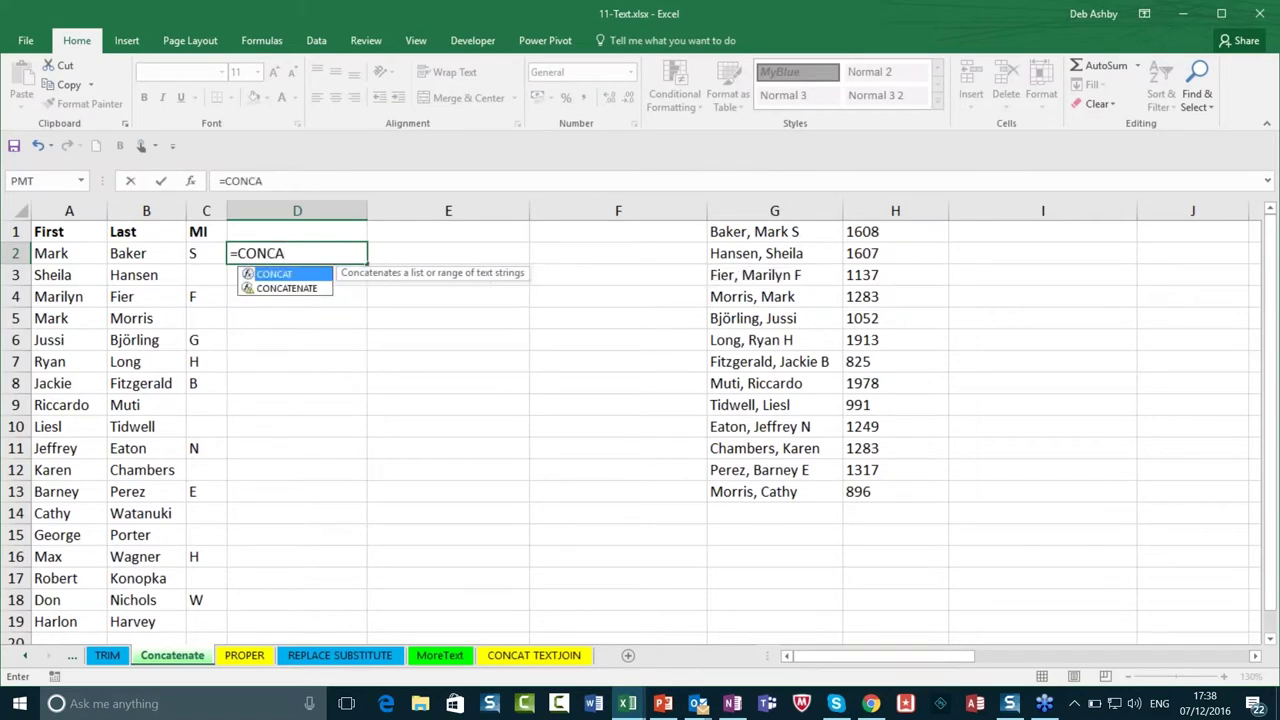
{"action": "key", "text": "Down"}
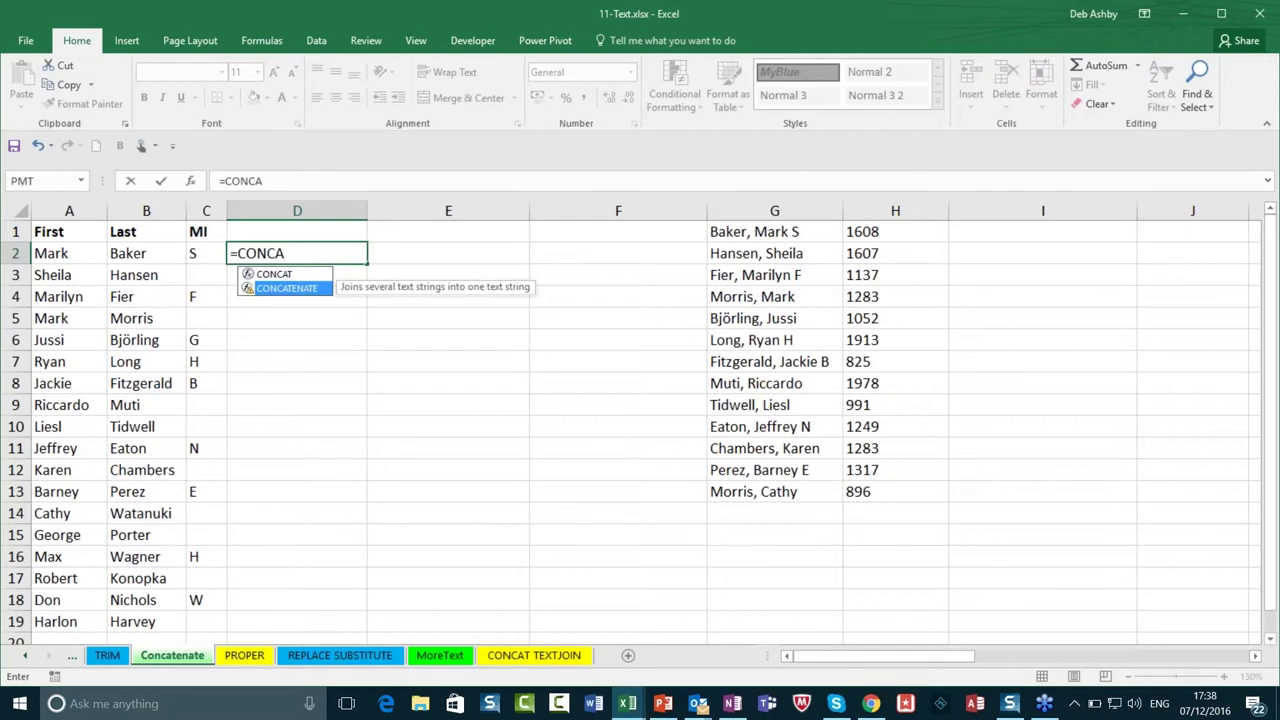
{"action": "key", "text": "Tab"}
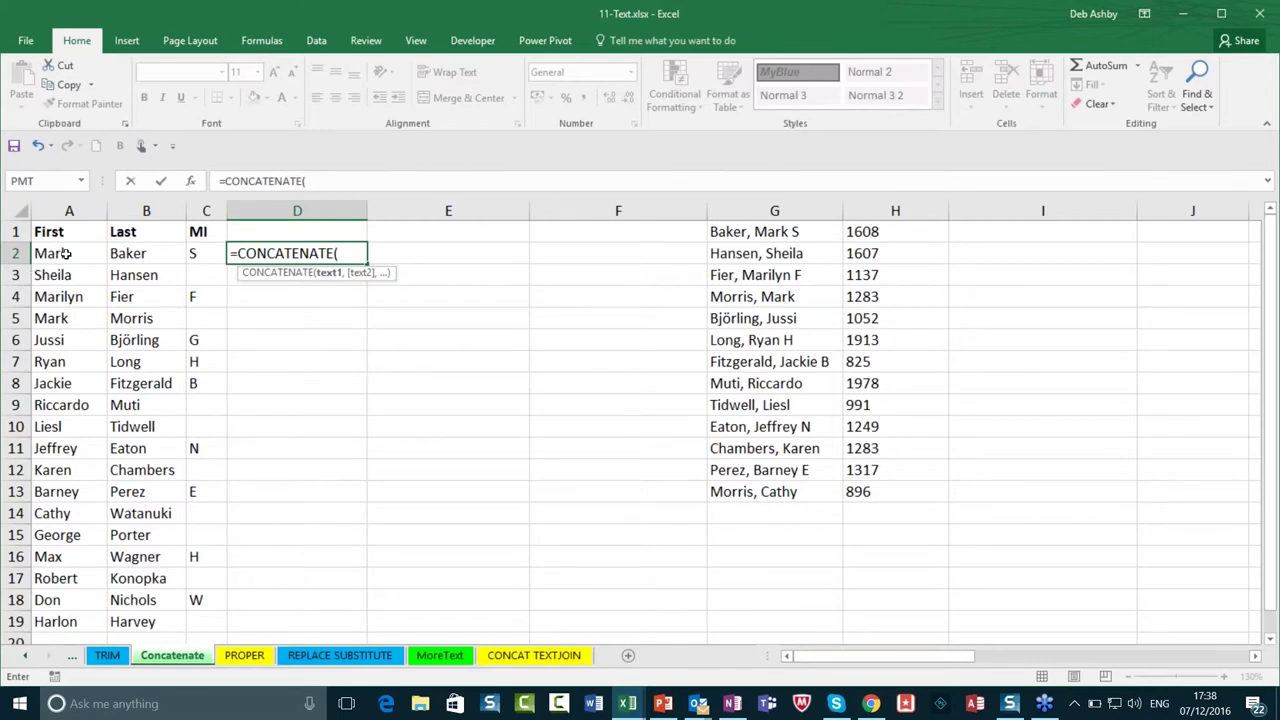
{"action": "left_click", "coordinate": [65, 253]}
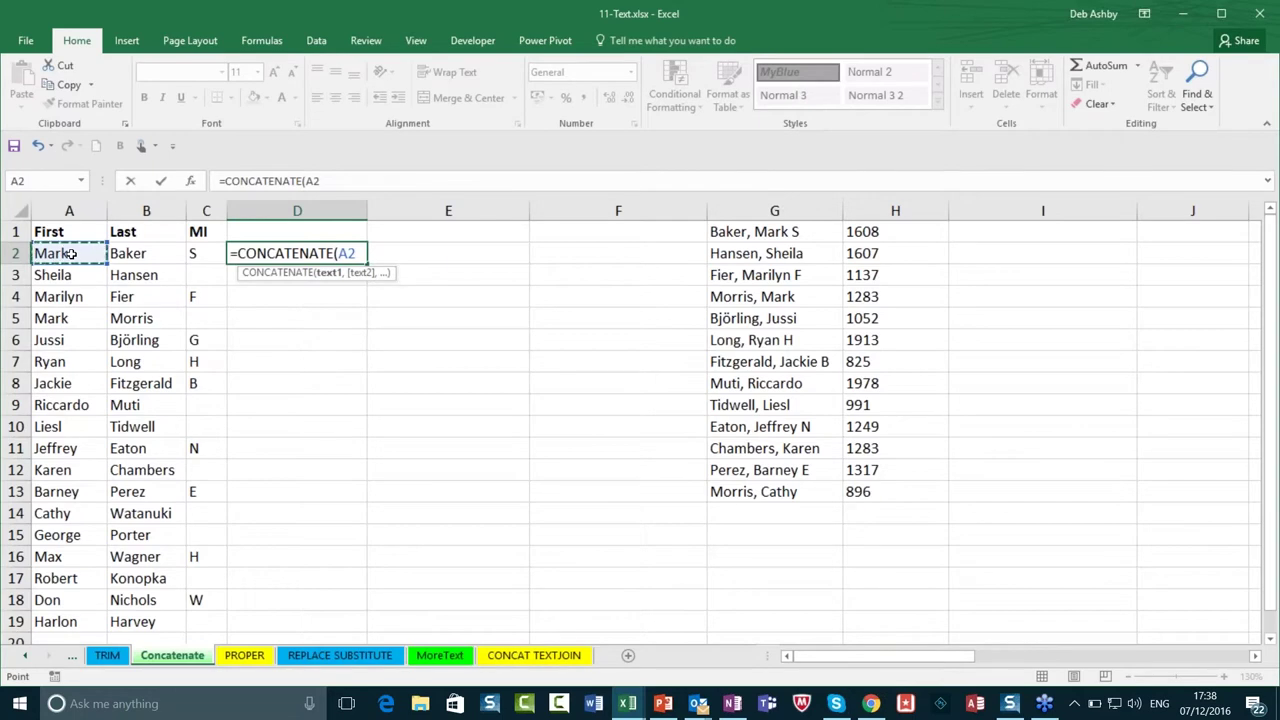
{"action": "type", "text": ","}
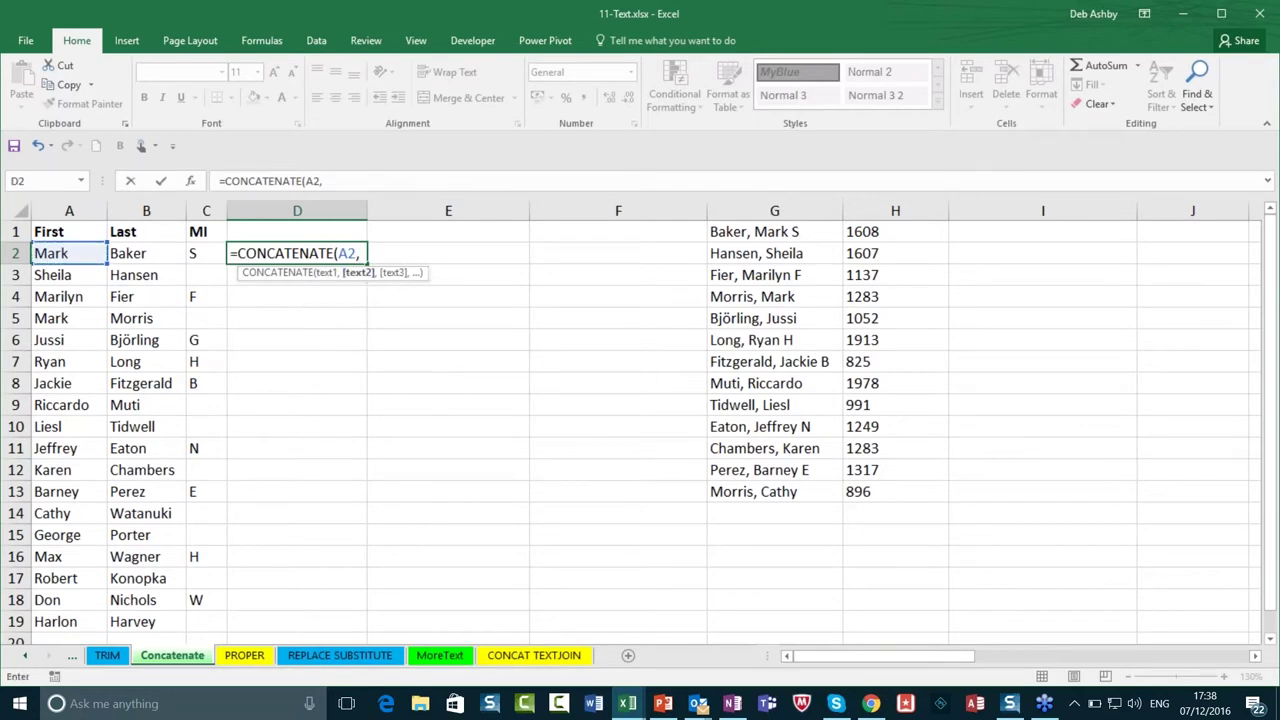
{"action": "left_click", "coordinate": [138, 255]}
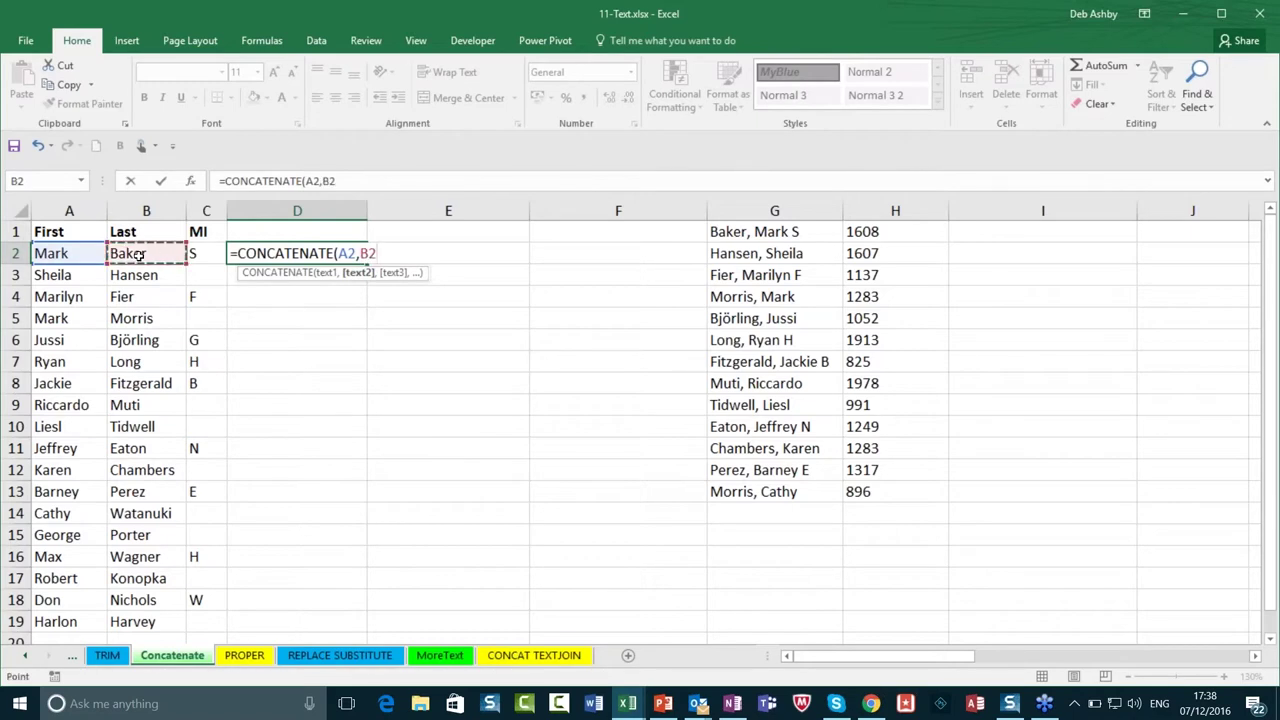
{"action": "type", "text": ")"}
{"action": "key", "text": "Return"}
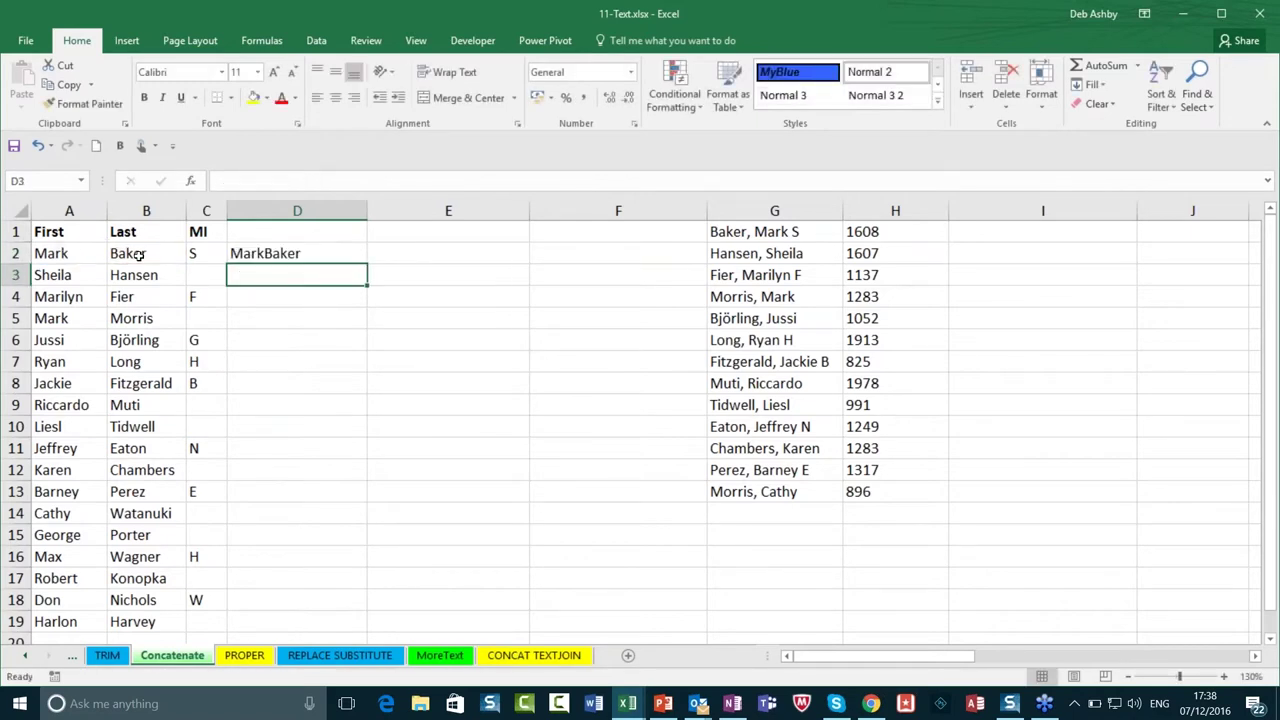
Edit D2 to =CONCATENATE(A2," ",B2) so the names are separated by a space
{"action": "double_click", "coordinate": [271, 253]}
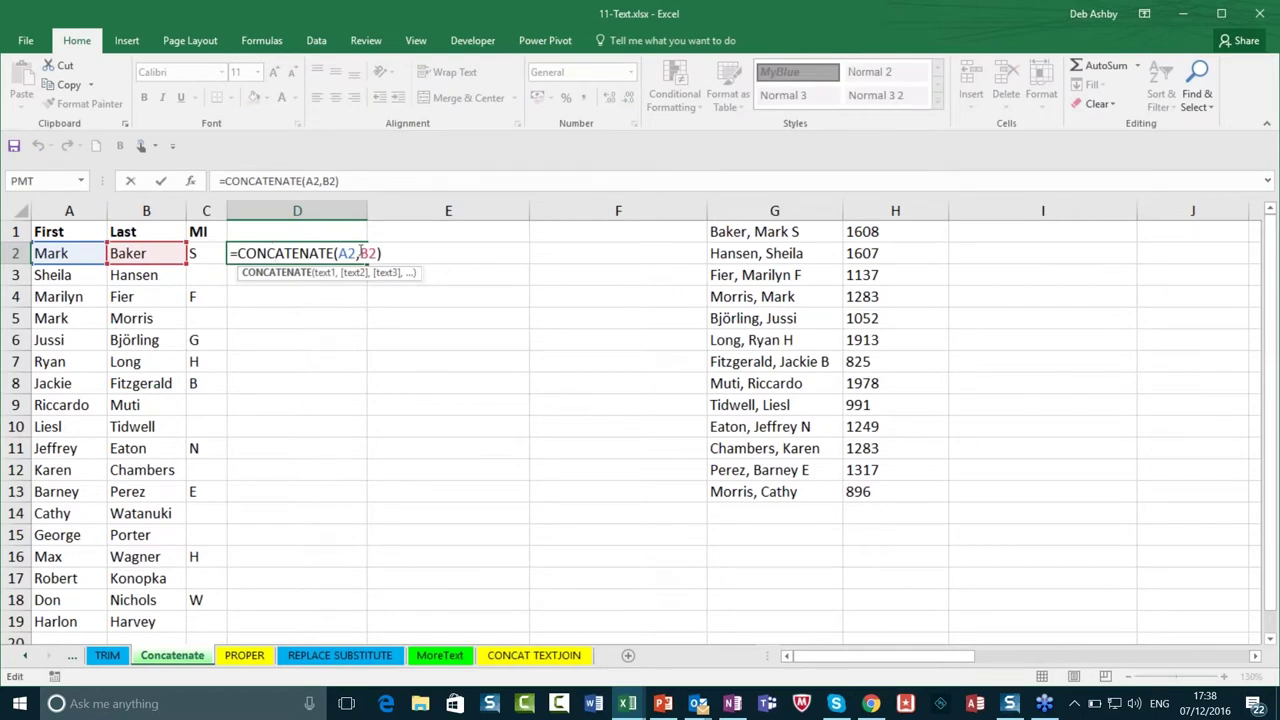
{"action": "left_click", "coordinate": [361, 253]}
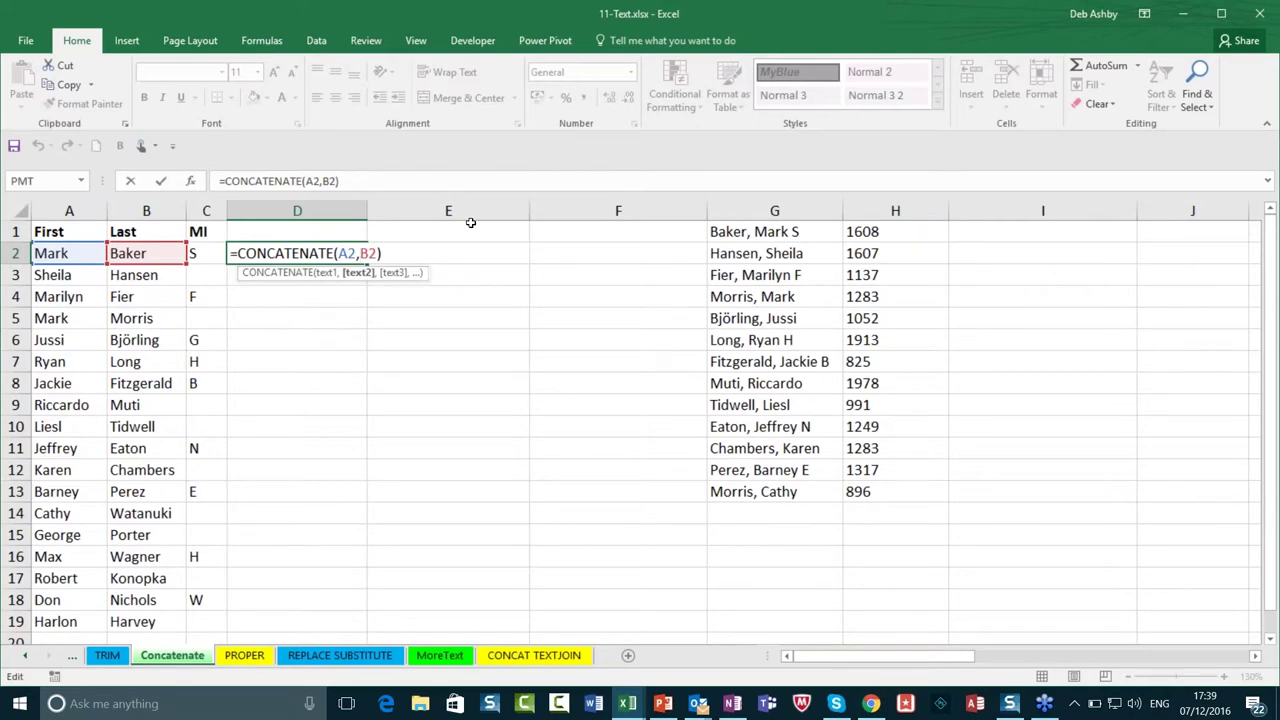
{"action": "type", "text": "\""}
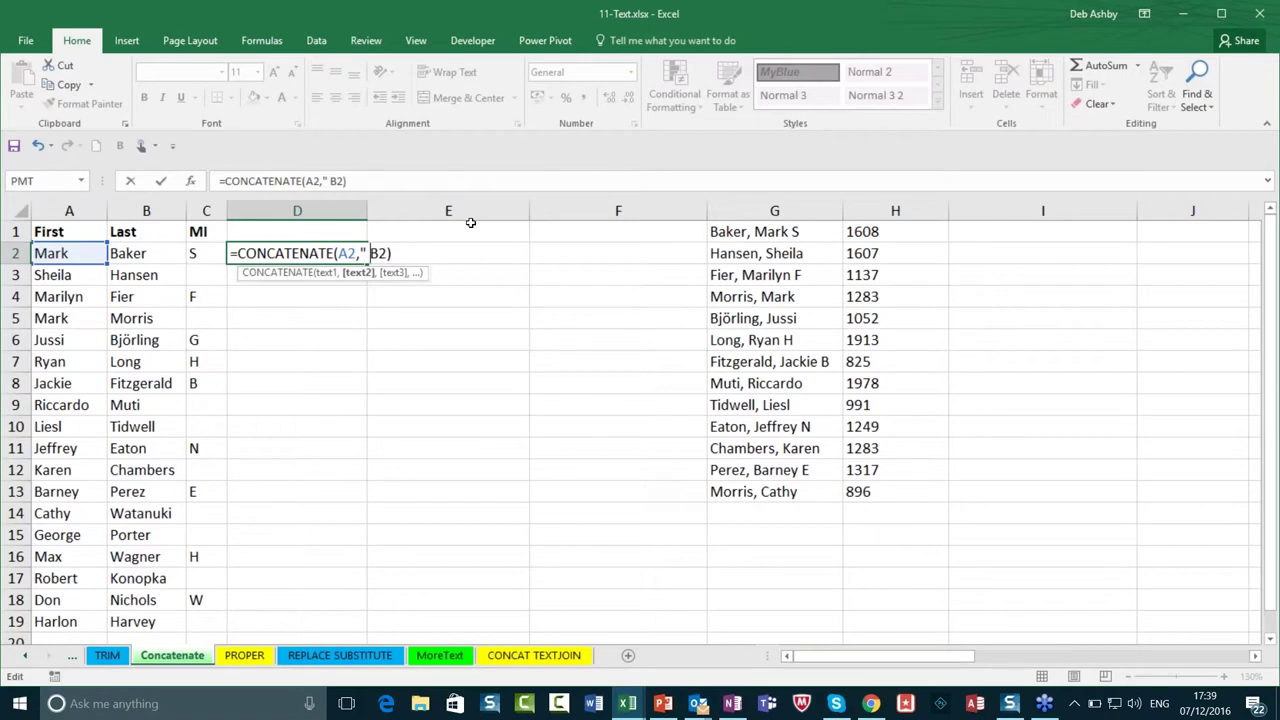
{"action": "type", "text": " \","}
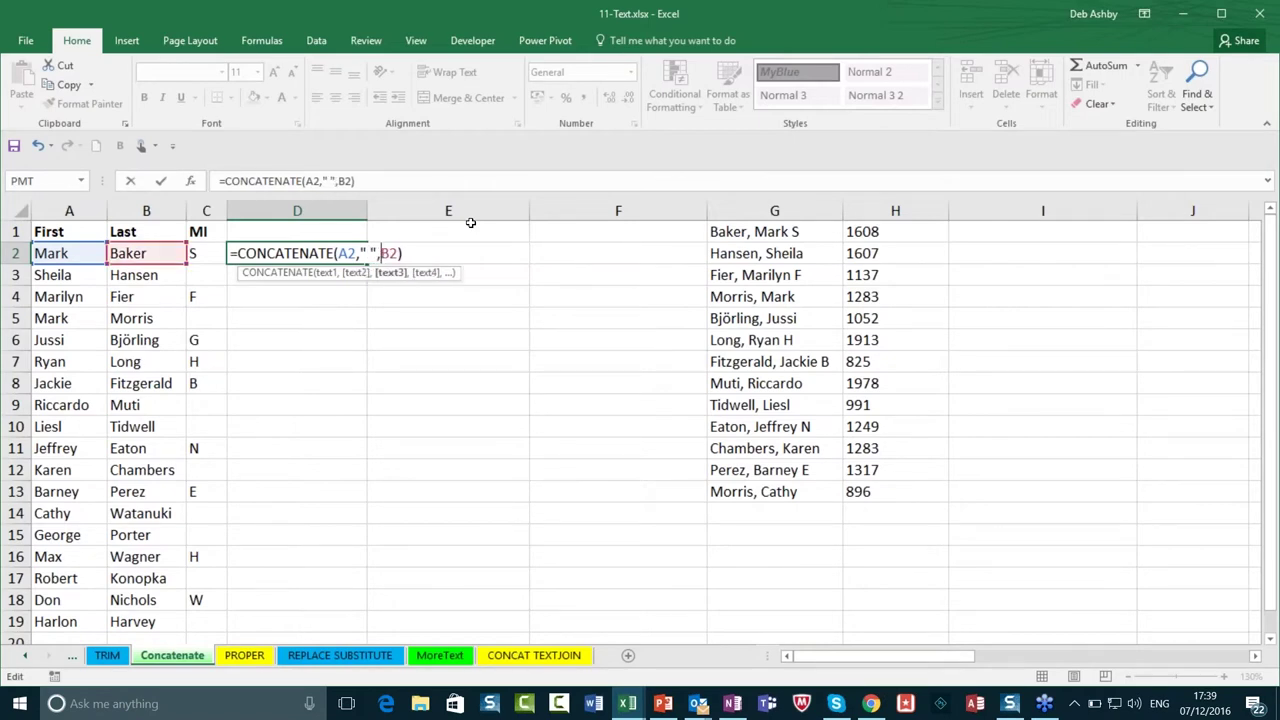
{"action": "key", "text": "Return"}
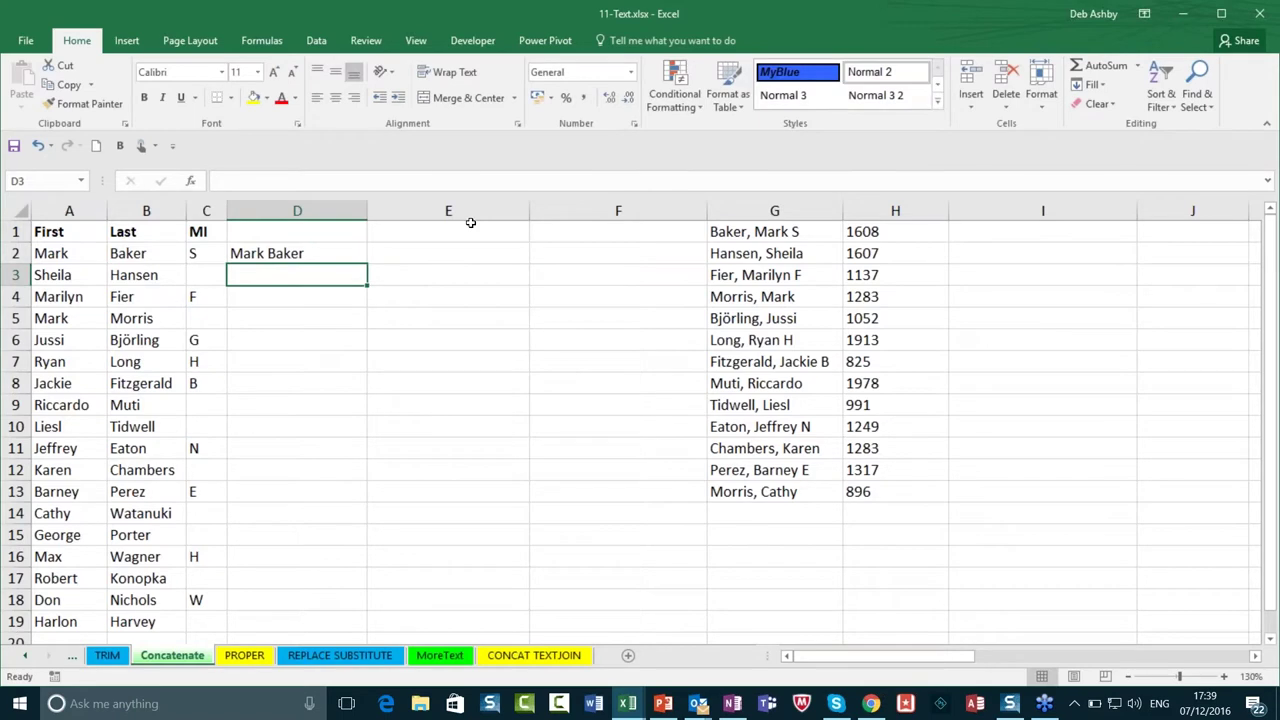
Confirm the D2 formula unchanged, then delete it to leave D2 empty
{"action": "double_click", "coordinate": [333, 255]}
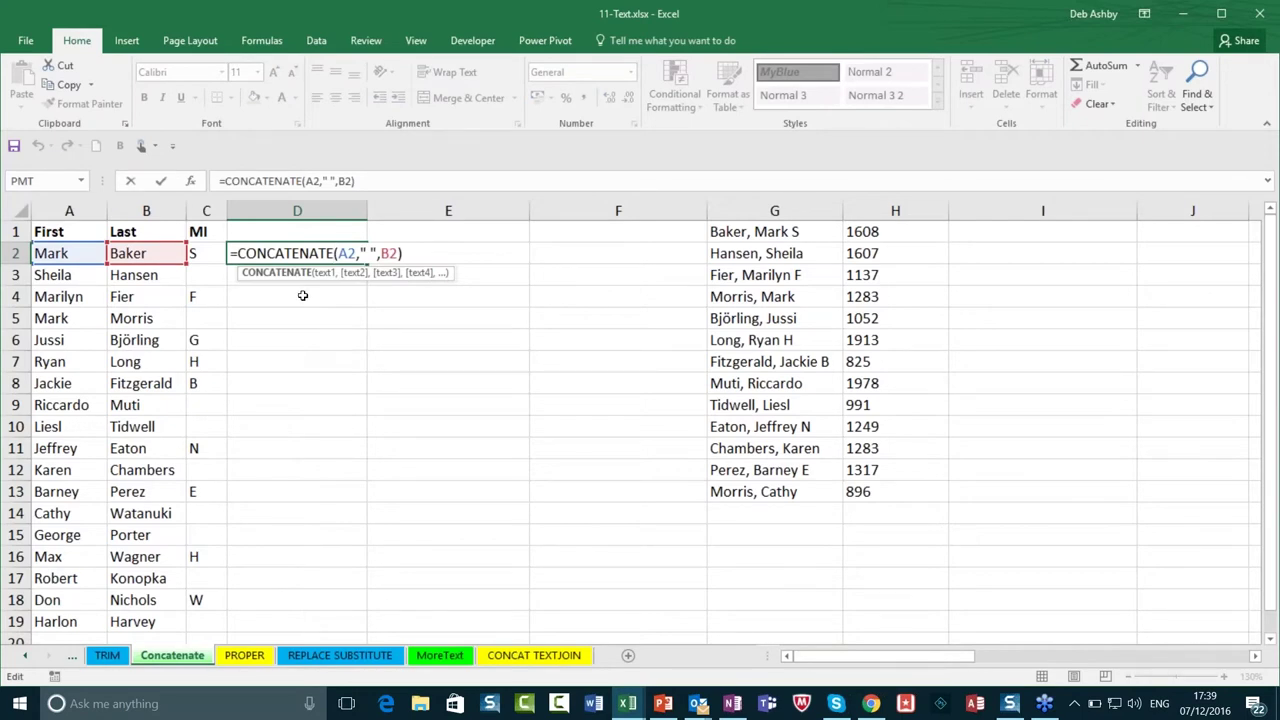
{"action": "key", "text": "ctrl+Return"}
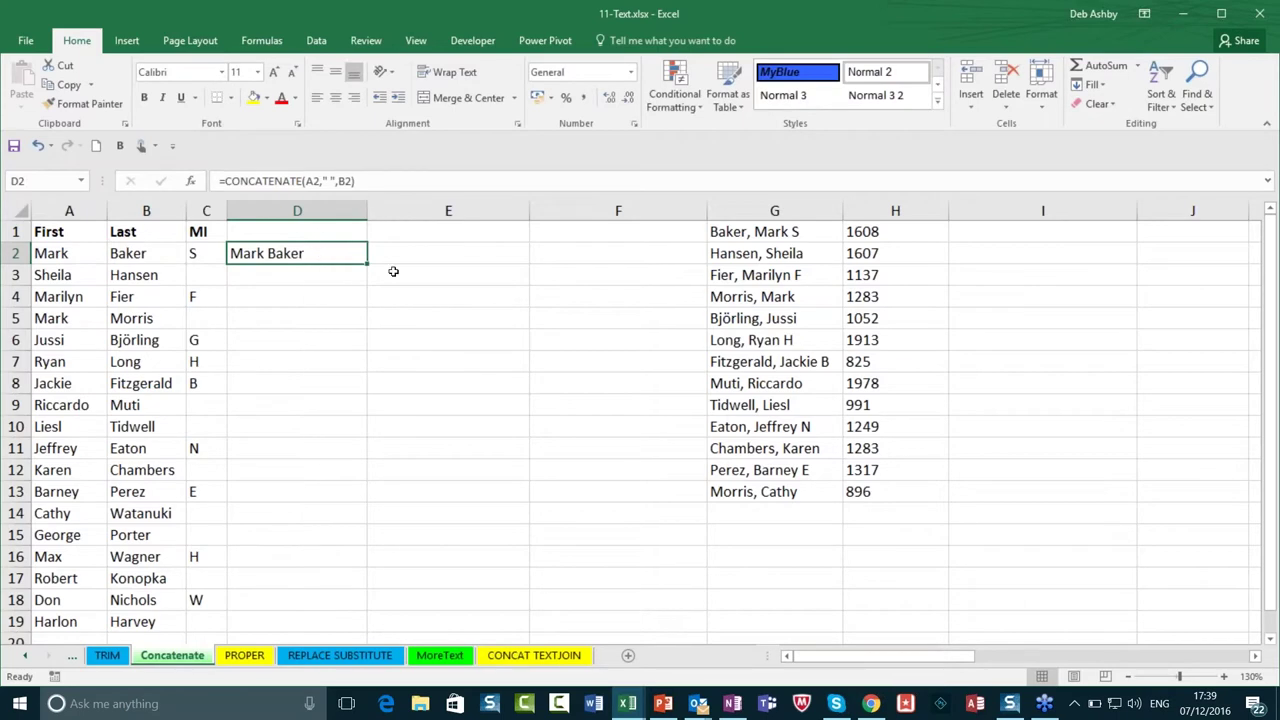
{"action": "key", "text": "Delete"}
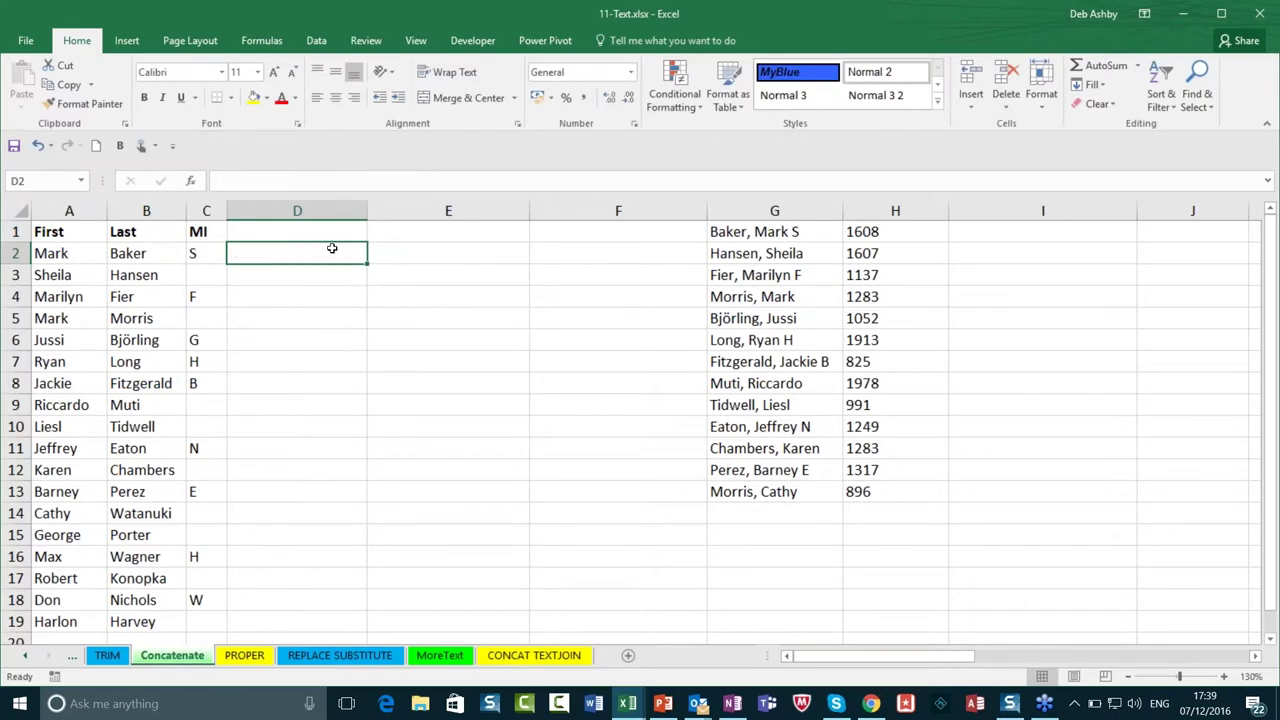
Type the first contact's first and last name as plain text in D2
{"action": "left_click", "coordinate": [398, 255]}
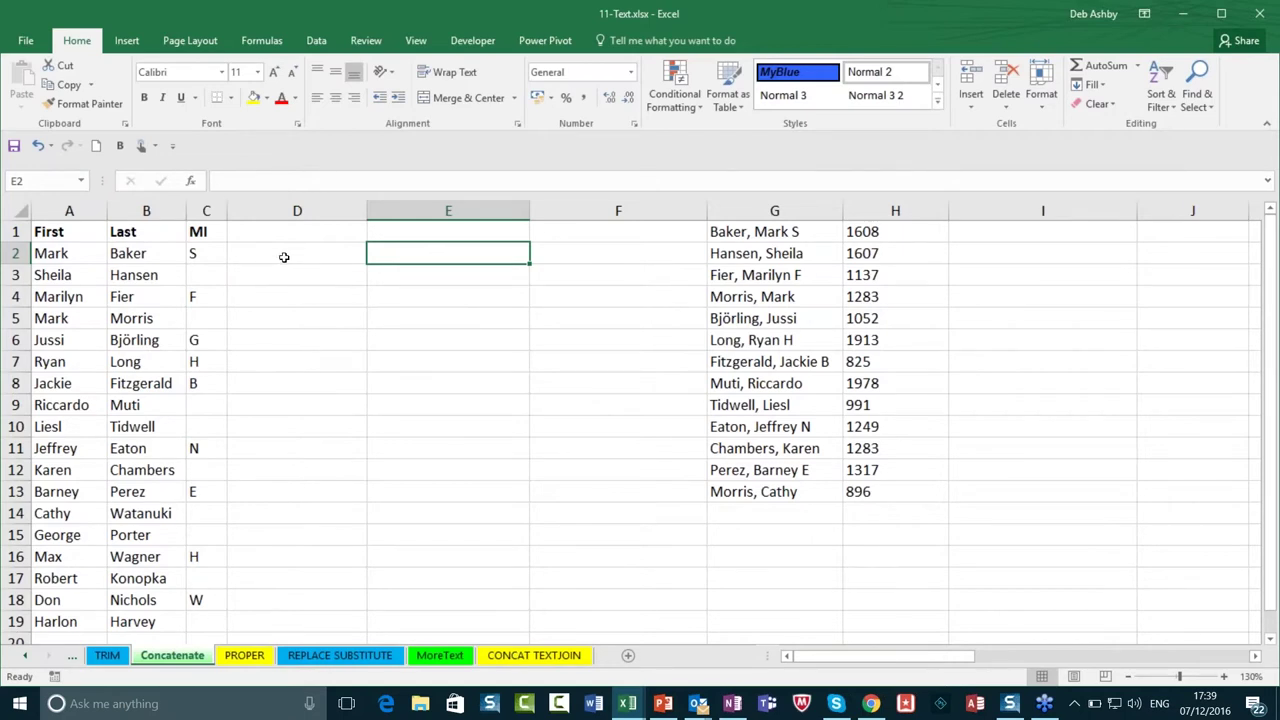
{"action": "left_click", "coordinate": [284, 257]}
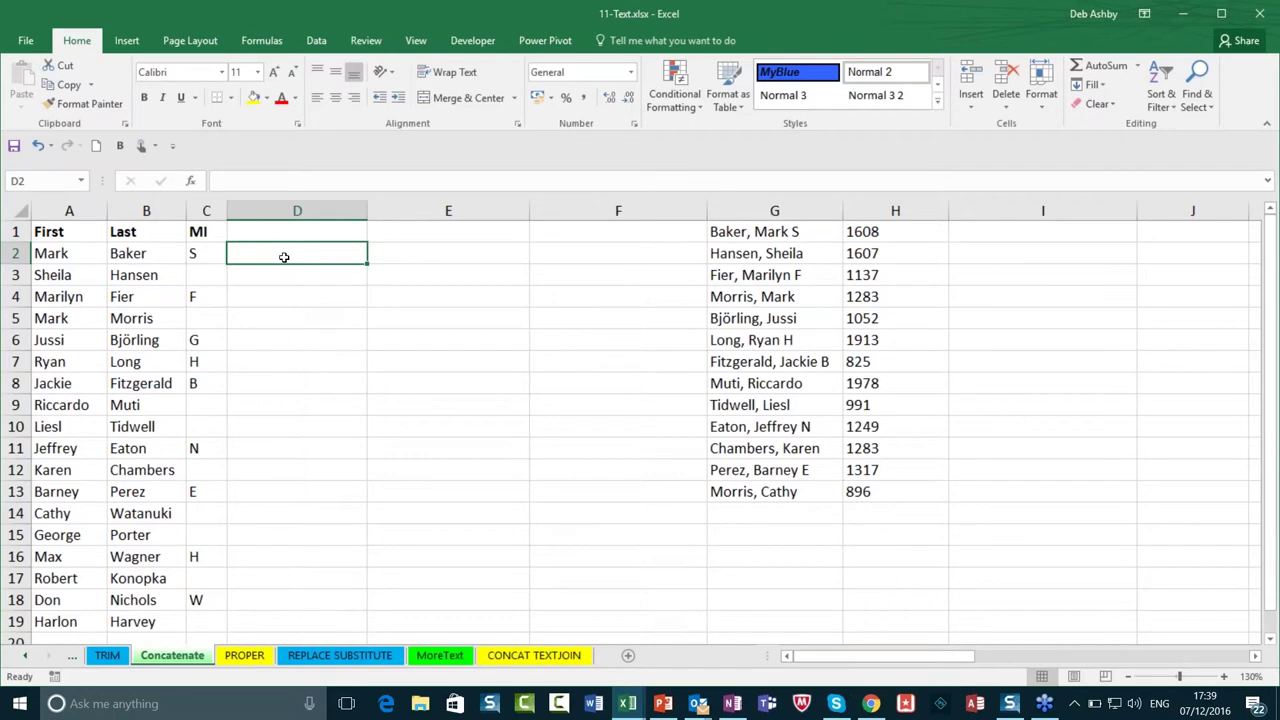
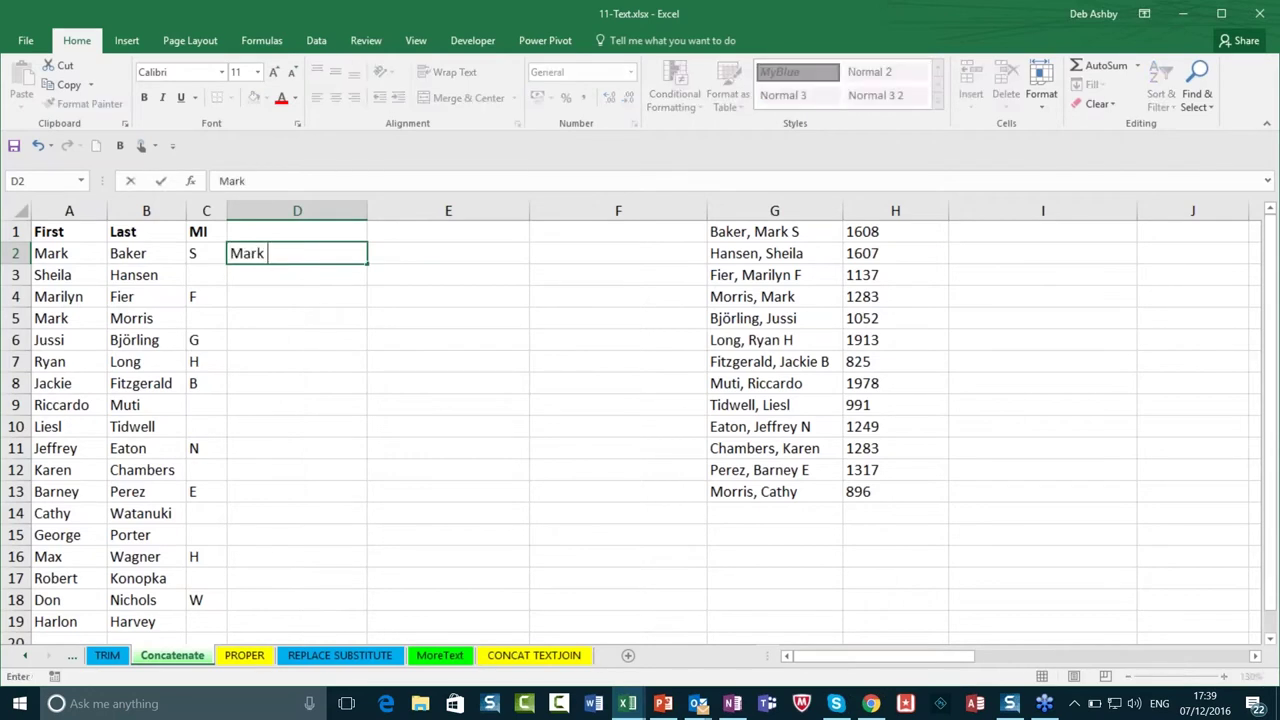
{"action": "key", "text": "Return"}
{"action": "left_click", "coordinate": [297, 256]}
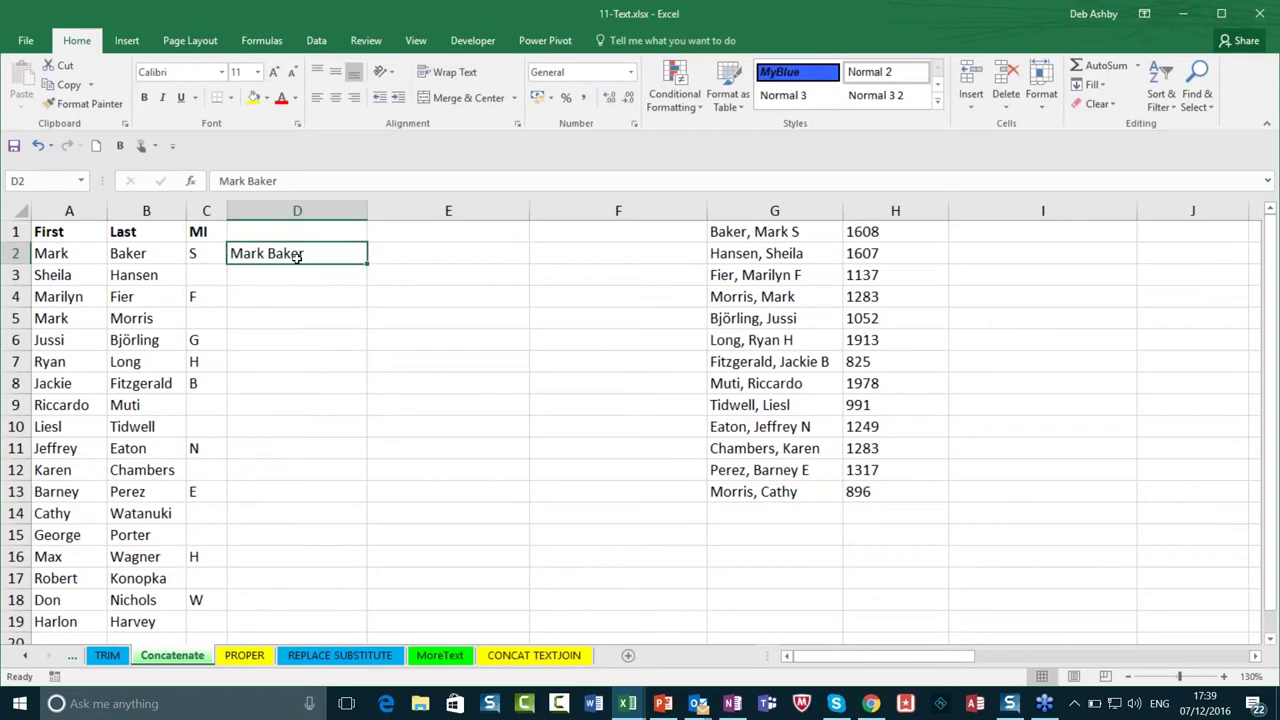
Use Flash Fill from the Data tab to fill full names down column D to D19
{"action": "left_click", "coordinate": [318, 42]}
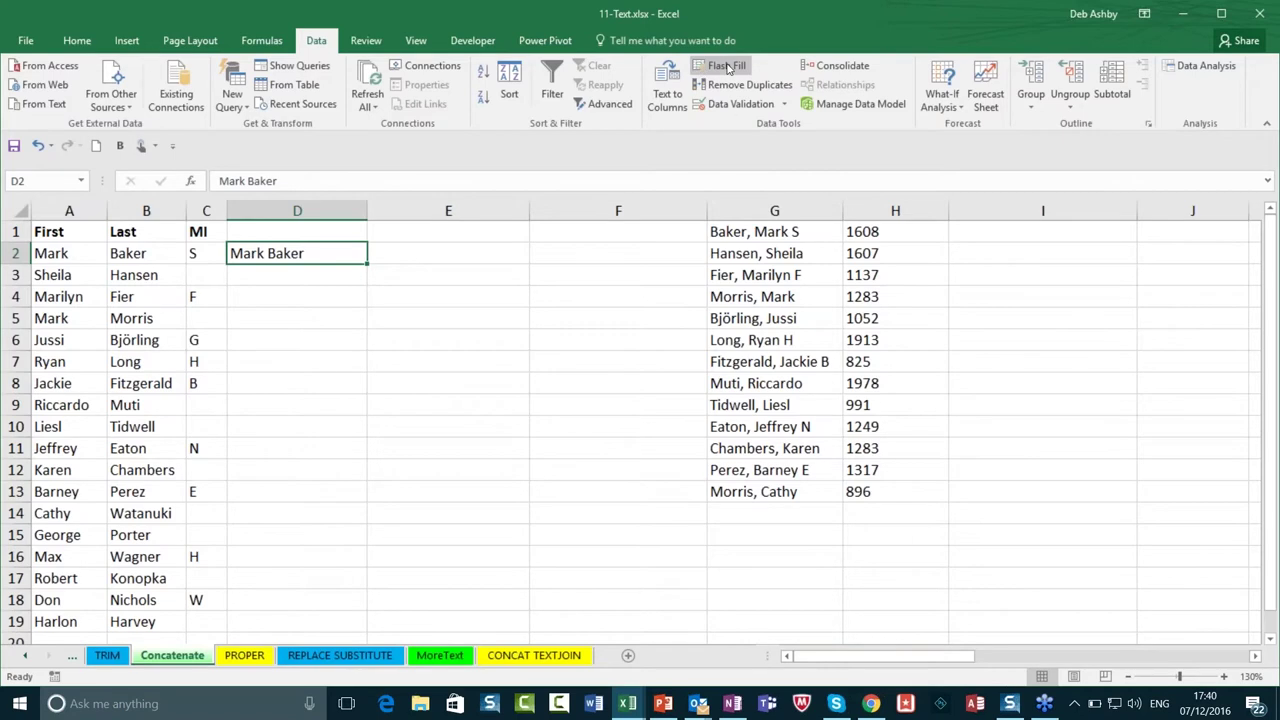
{"action": "left_click", "coordinate": [727, 67]}
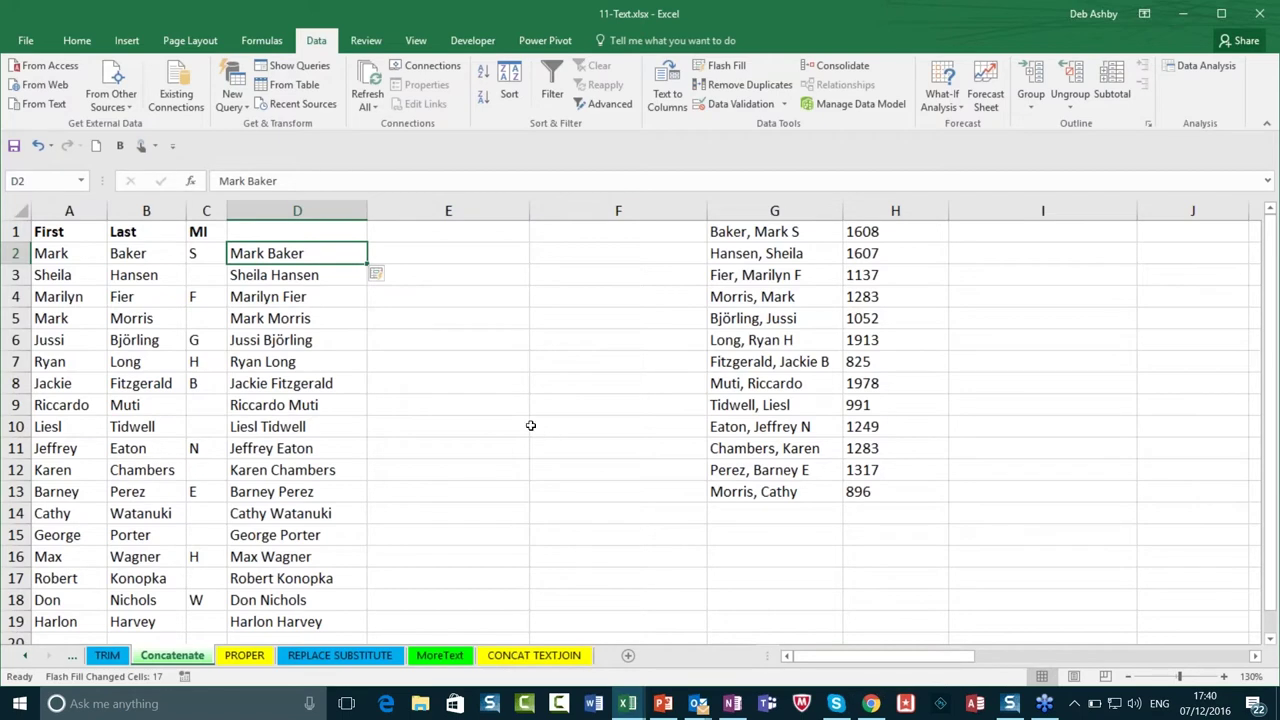
{"action": "left_click", "coordinate": [512, 410]}
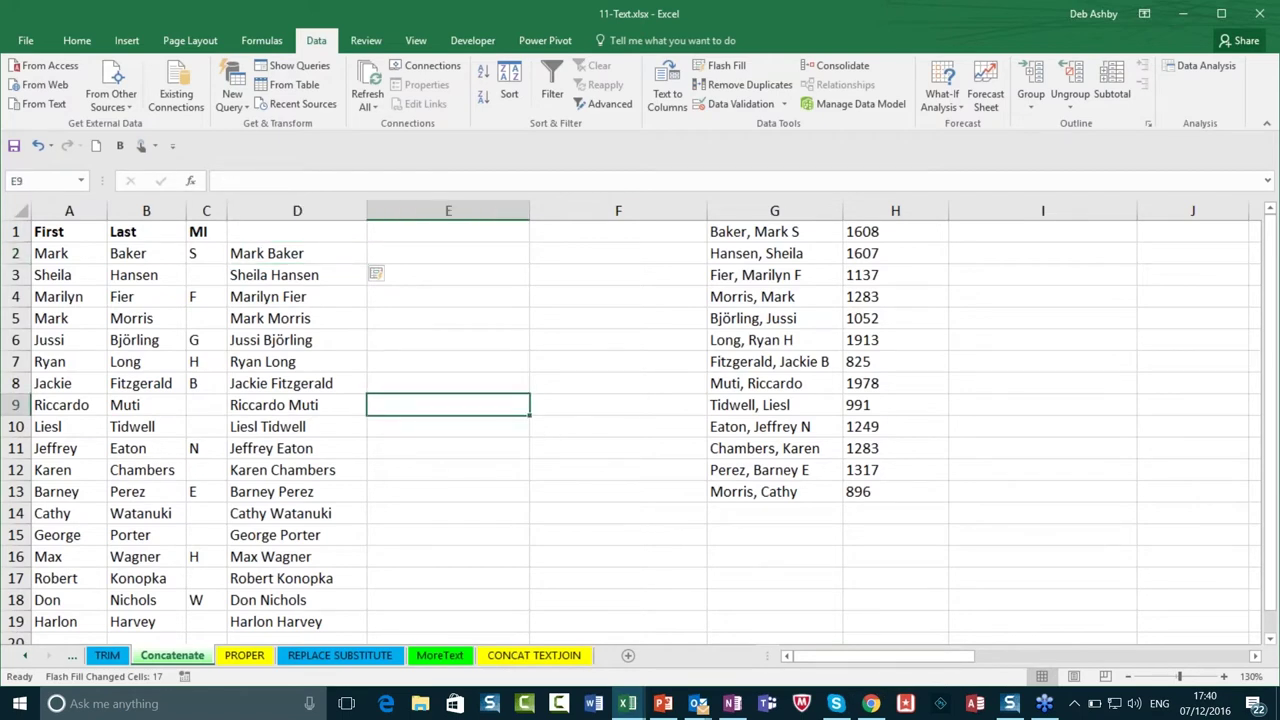
{"action": "left_click", "coordinate": [473, 477]}
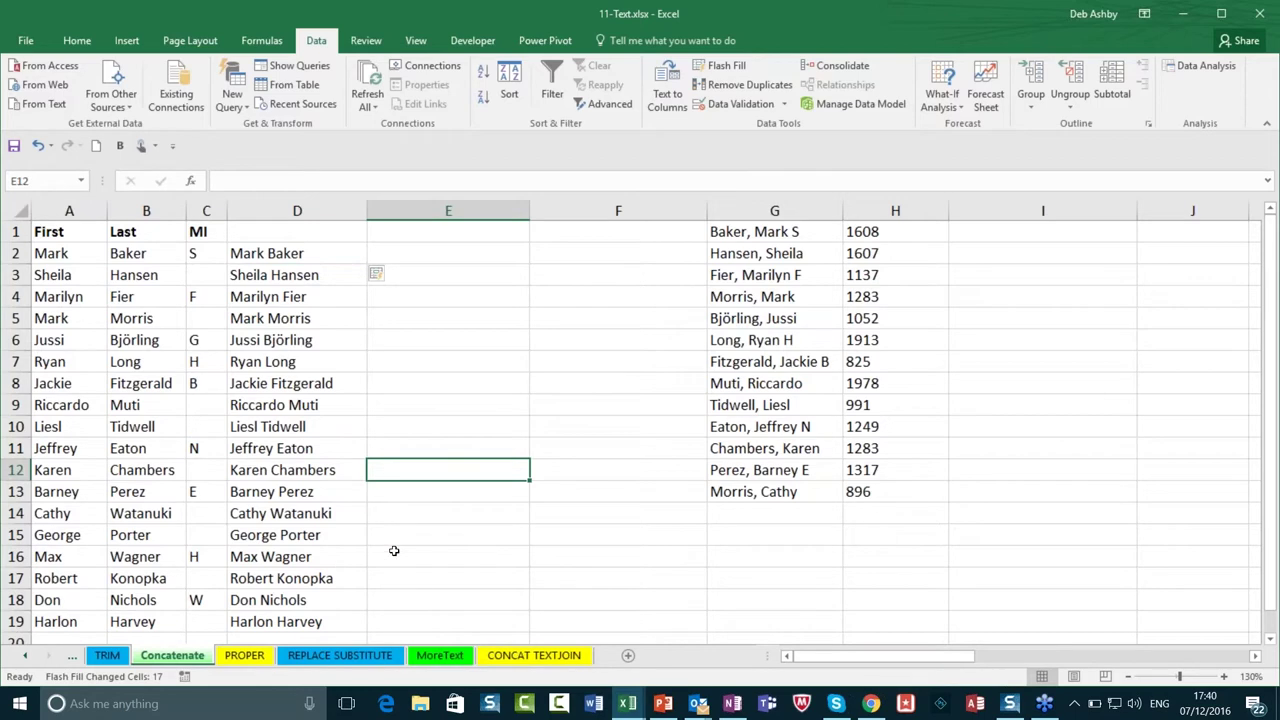
{"action": "left_click", "coordinate": [510, 507]}
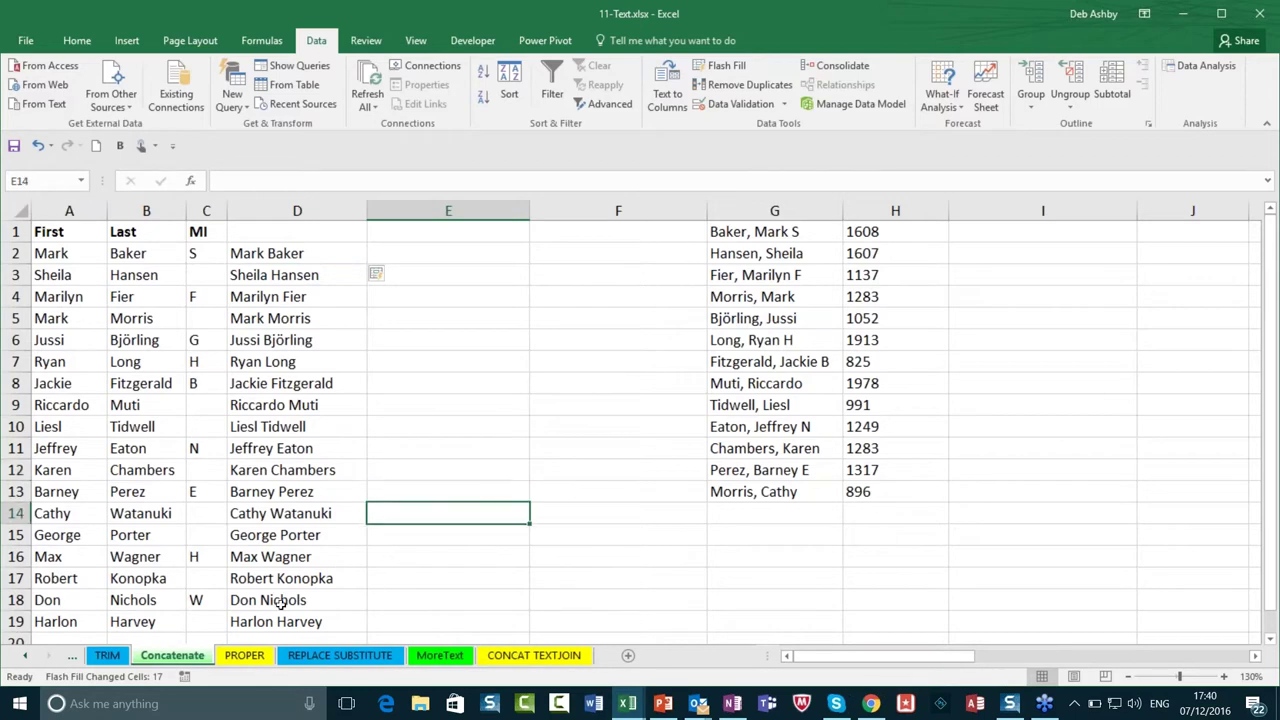
Switch to the PROPER sheet and look over the uppercase contacts in A2:A10
{"action": "left_click", "coordinate": [244, 656]}
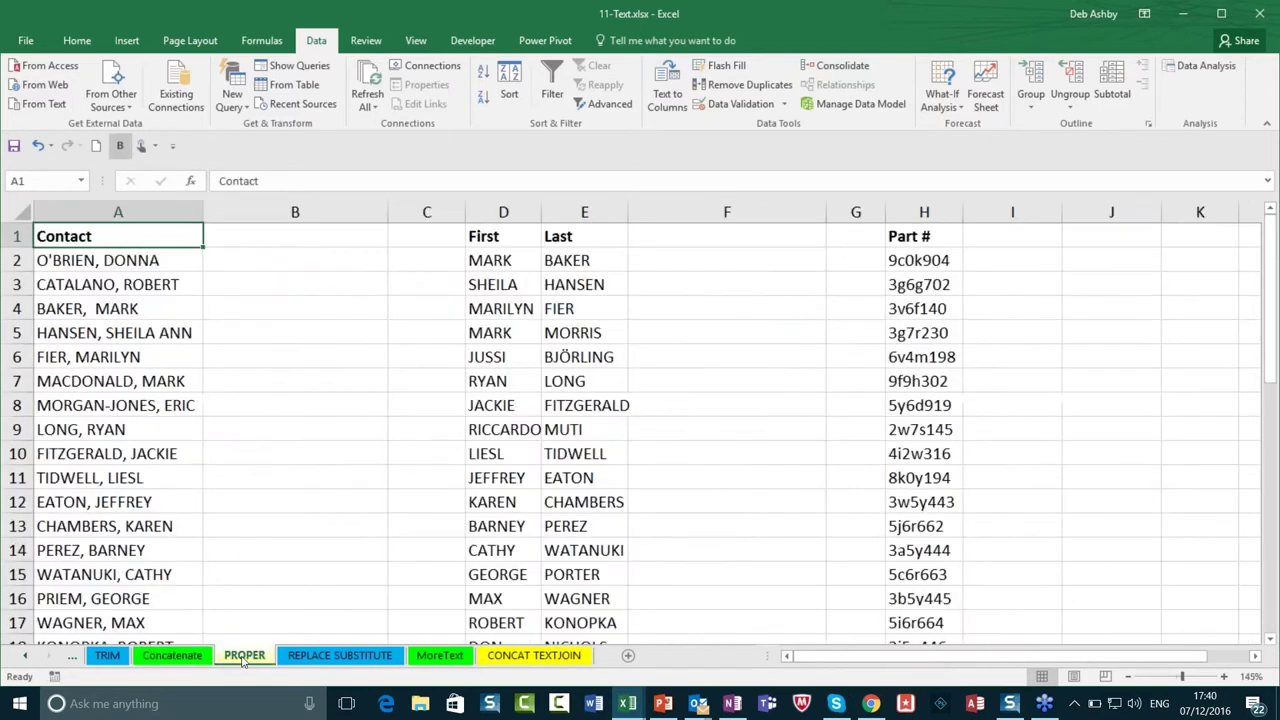
{"action": "left_click", "coordinate": [231, 267]}
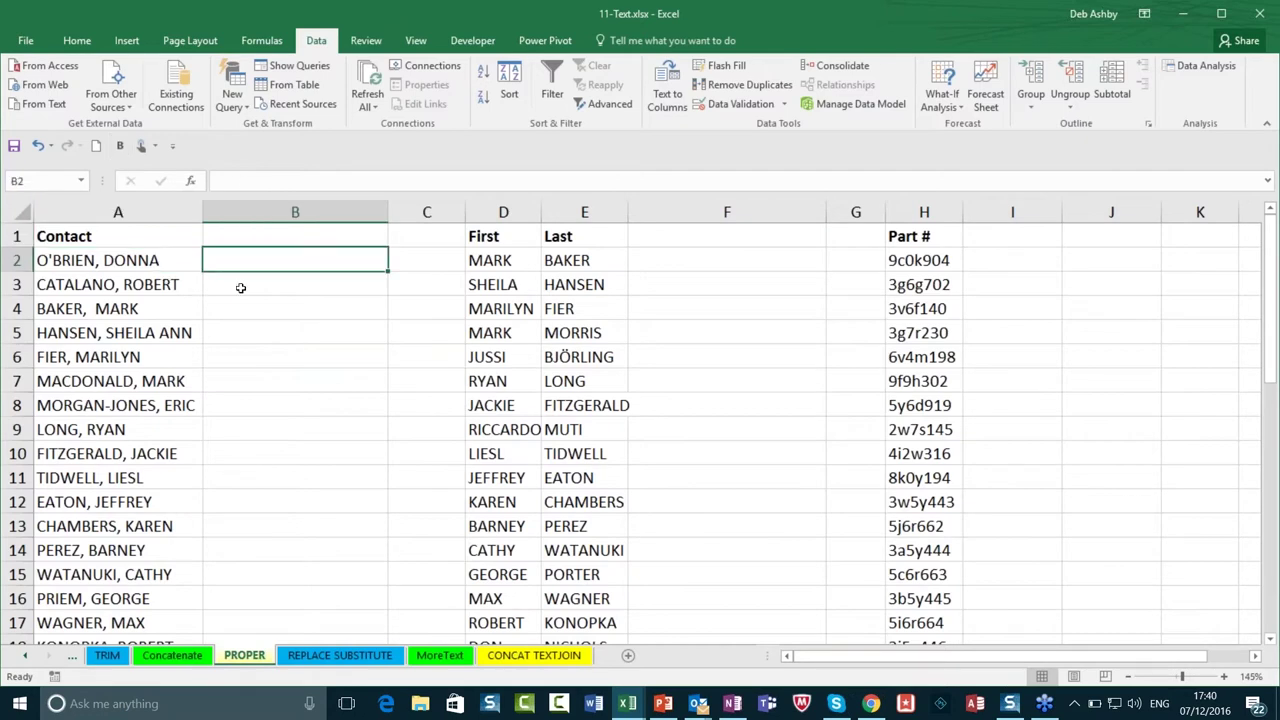
{"action": "left_click", "coordinate": [89, 260]}
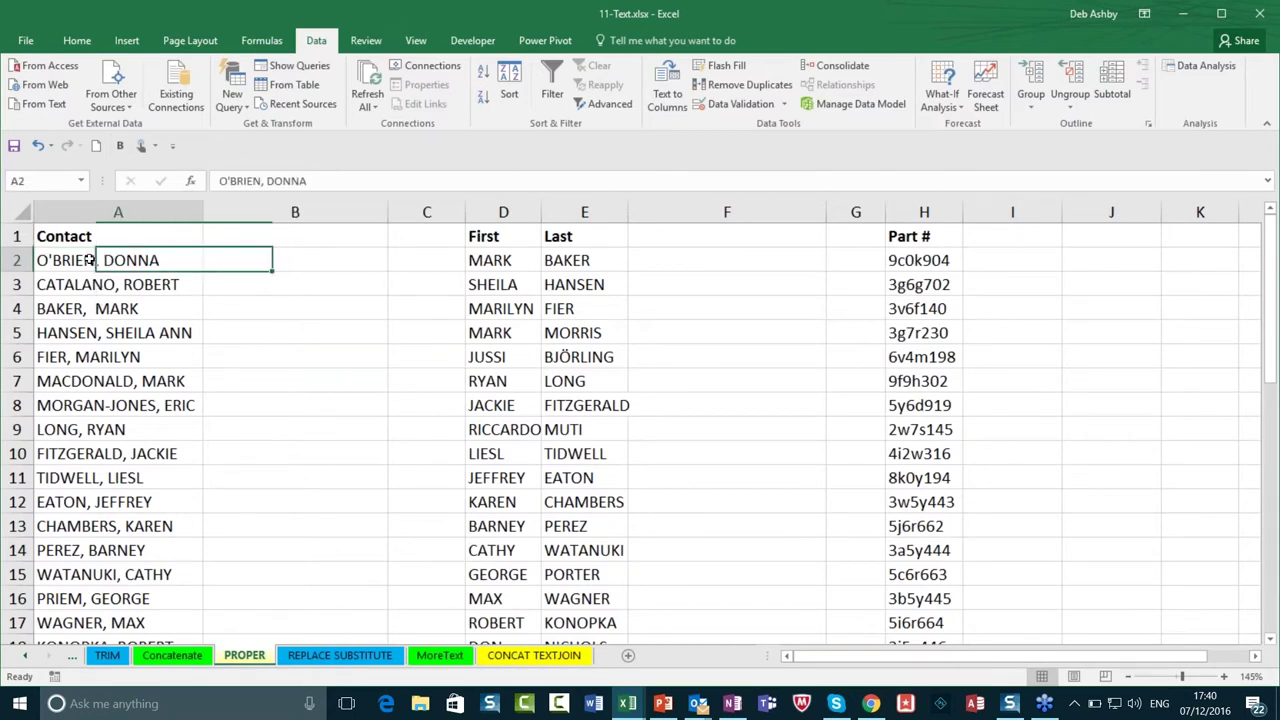
{"action": "left_click_drag", "start_coordinate": [89, 260], "coordinate": [108, 447]}
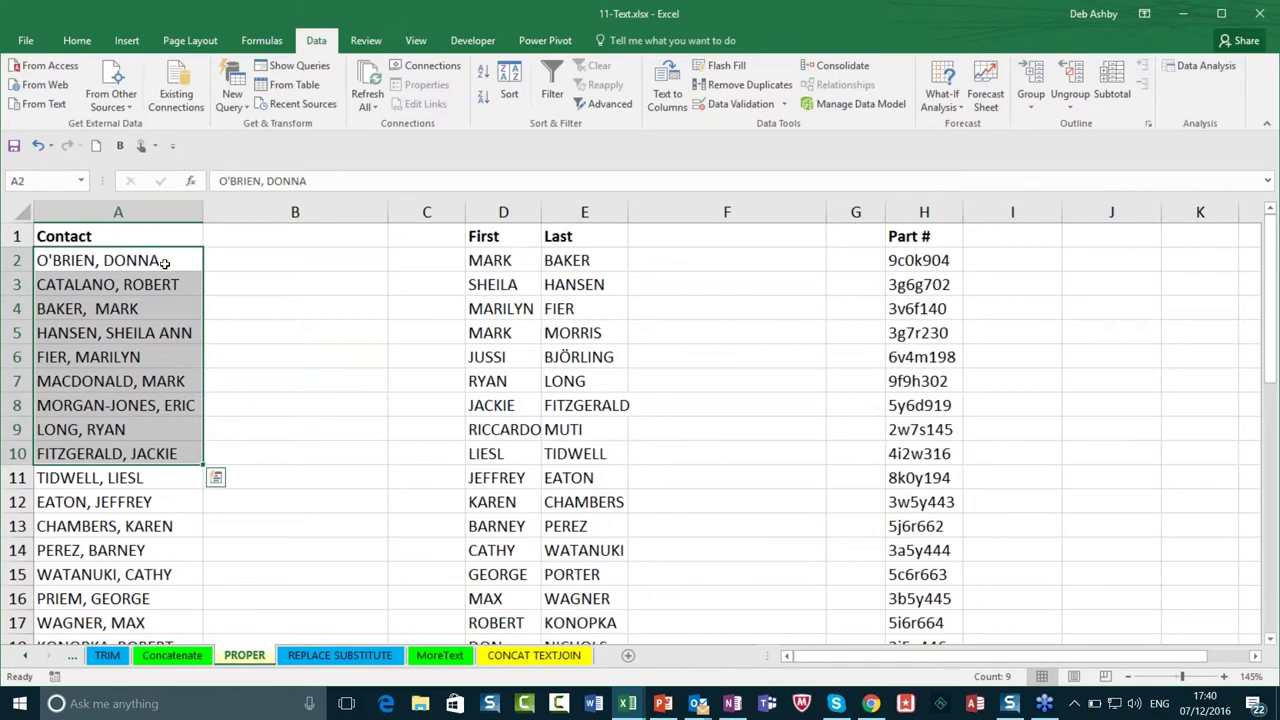
{"action": "left_click", "coordinate": [250, 262]}
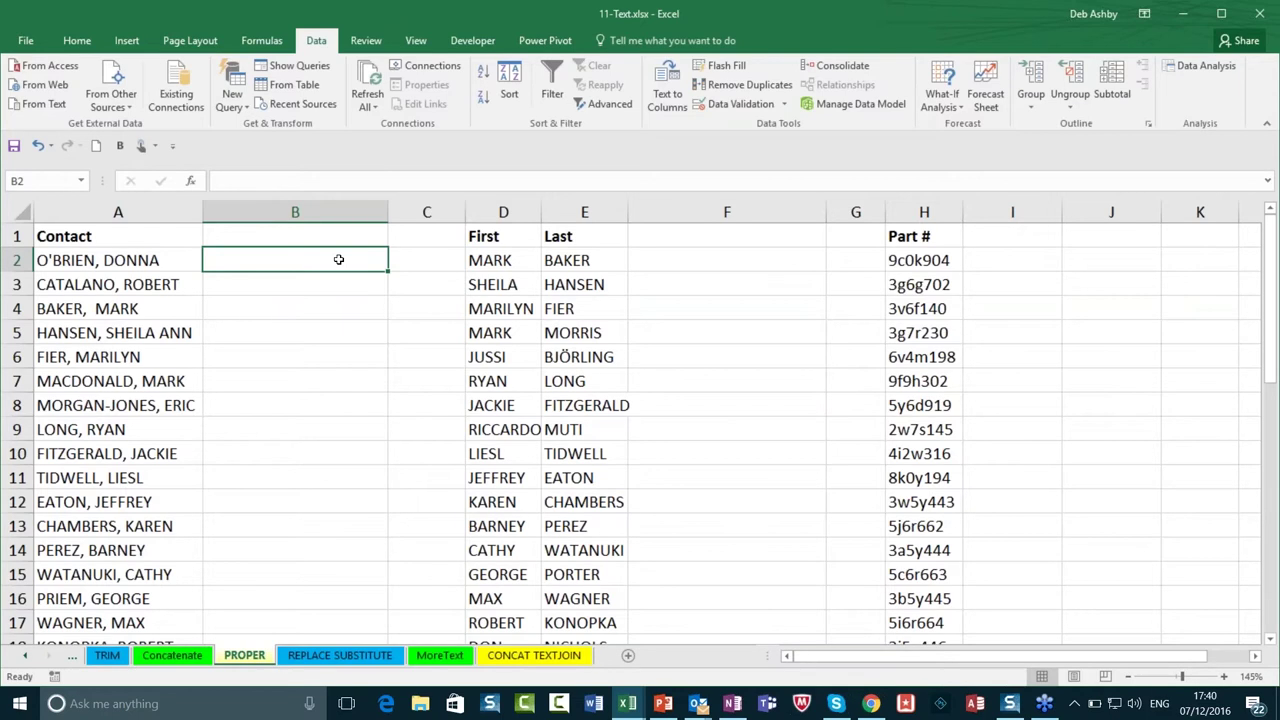
Enter =PROPER(A2) in B2 to show the first contact in proper case
{"action": "type", "text": "="}
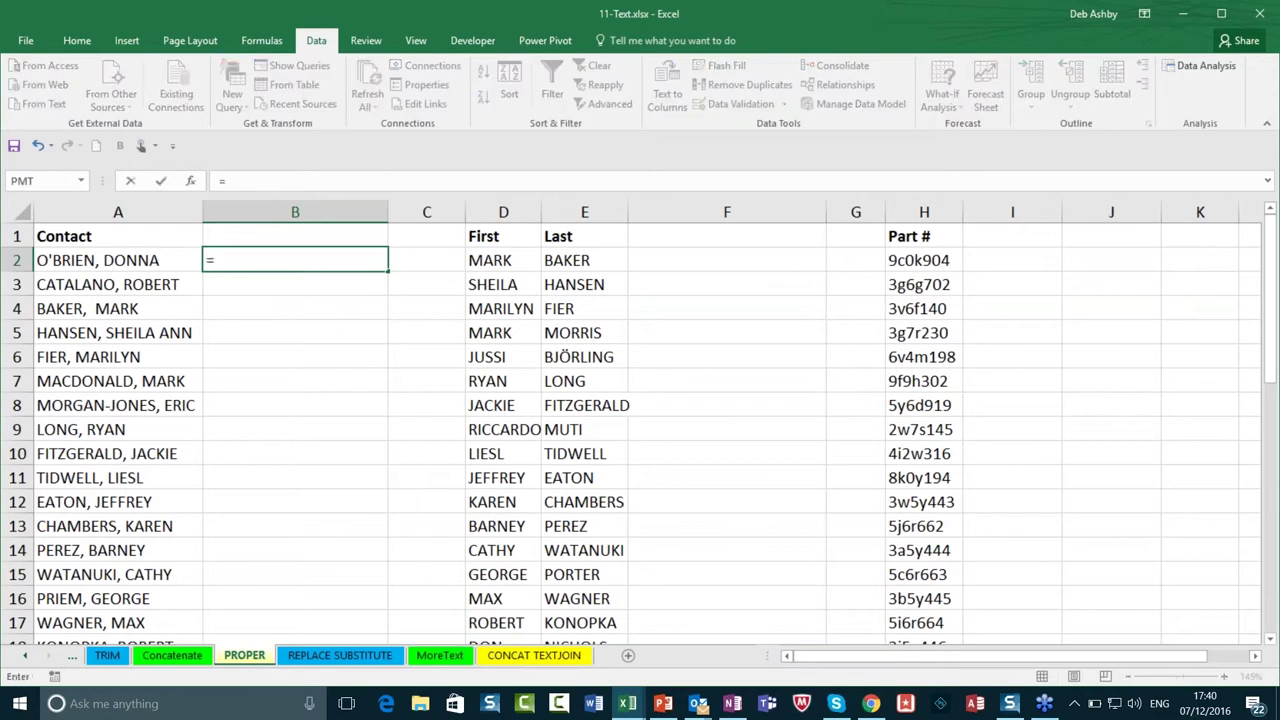
{"action": "type", "text": "PROPER("}
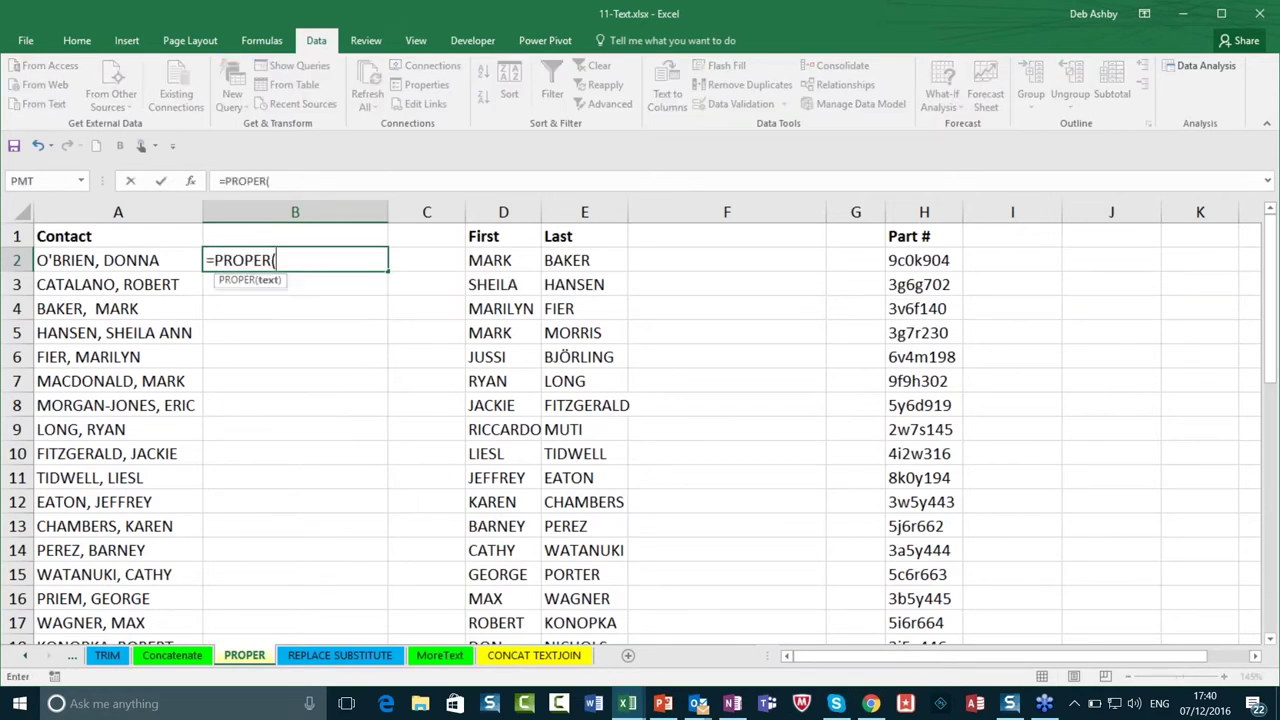
{"action": "left_click", "coordinate": [158, 261]}
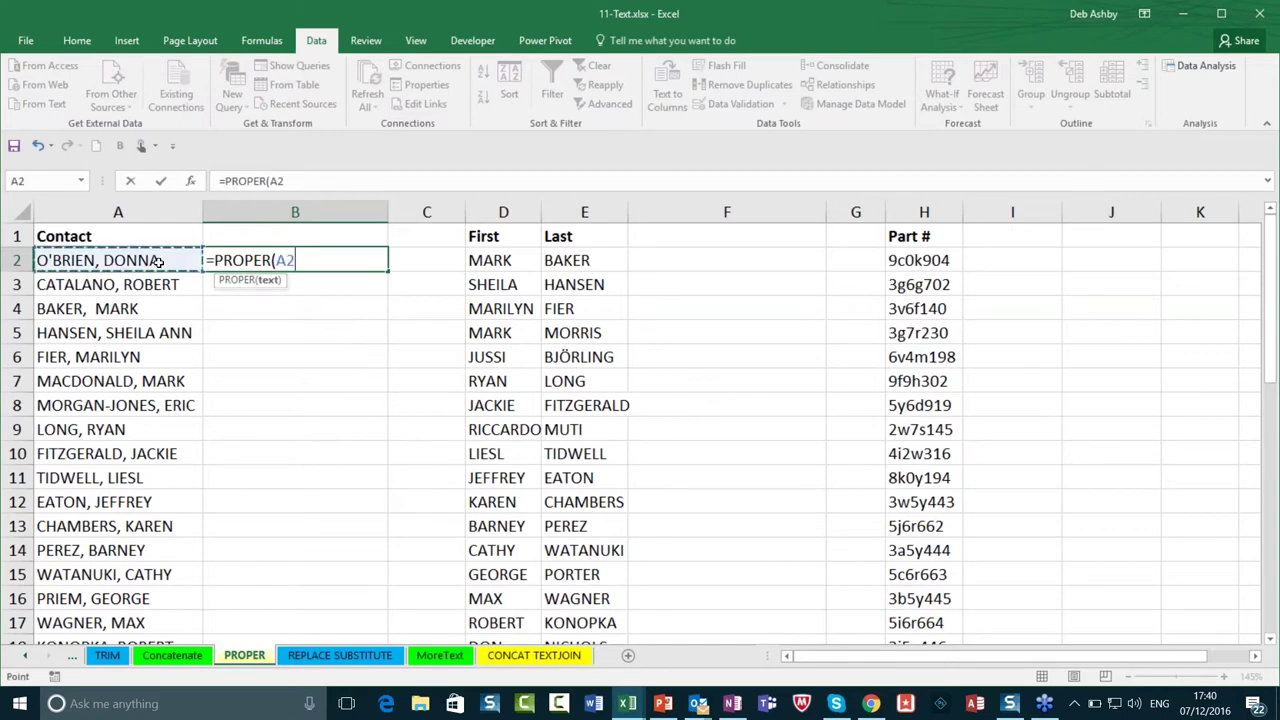
{"action": "type", "text": ")"}
{"action": "key", "text": "Return"}
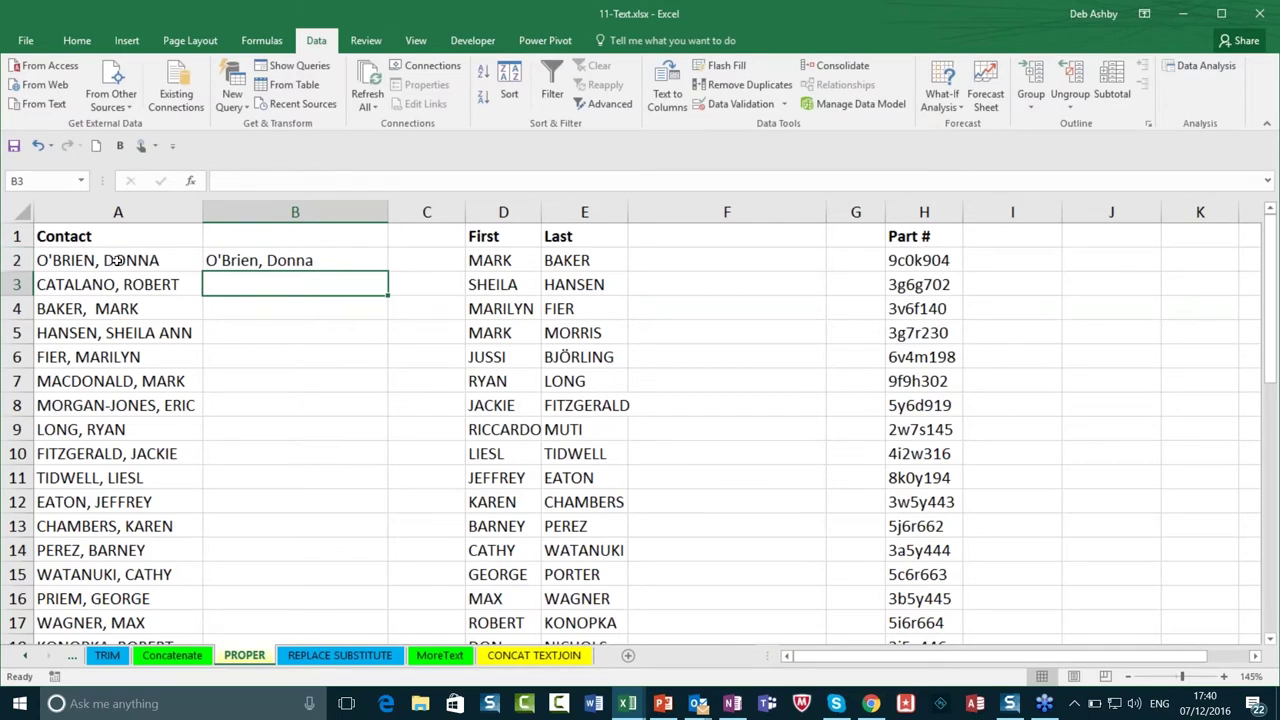
{"action": "left_click", "coordinate": [80, 264]}
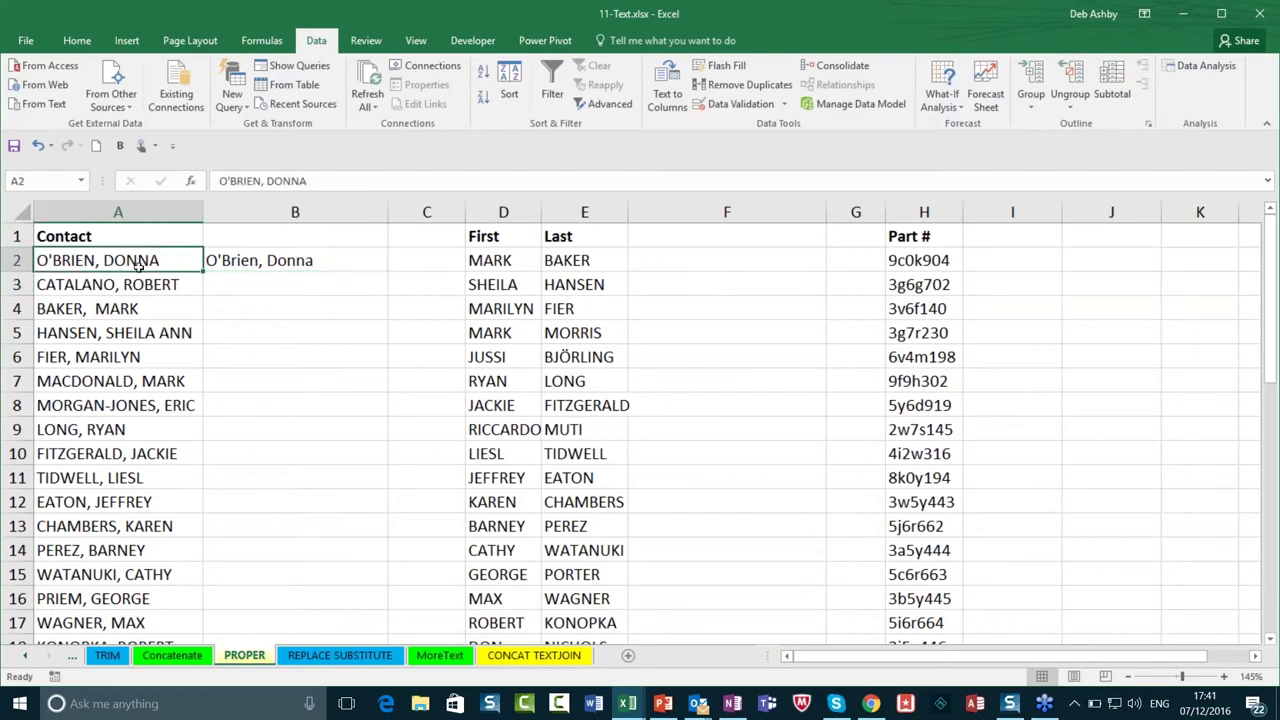
{"action": "left_click", "coordinate": [261, 288]}
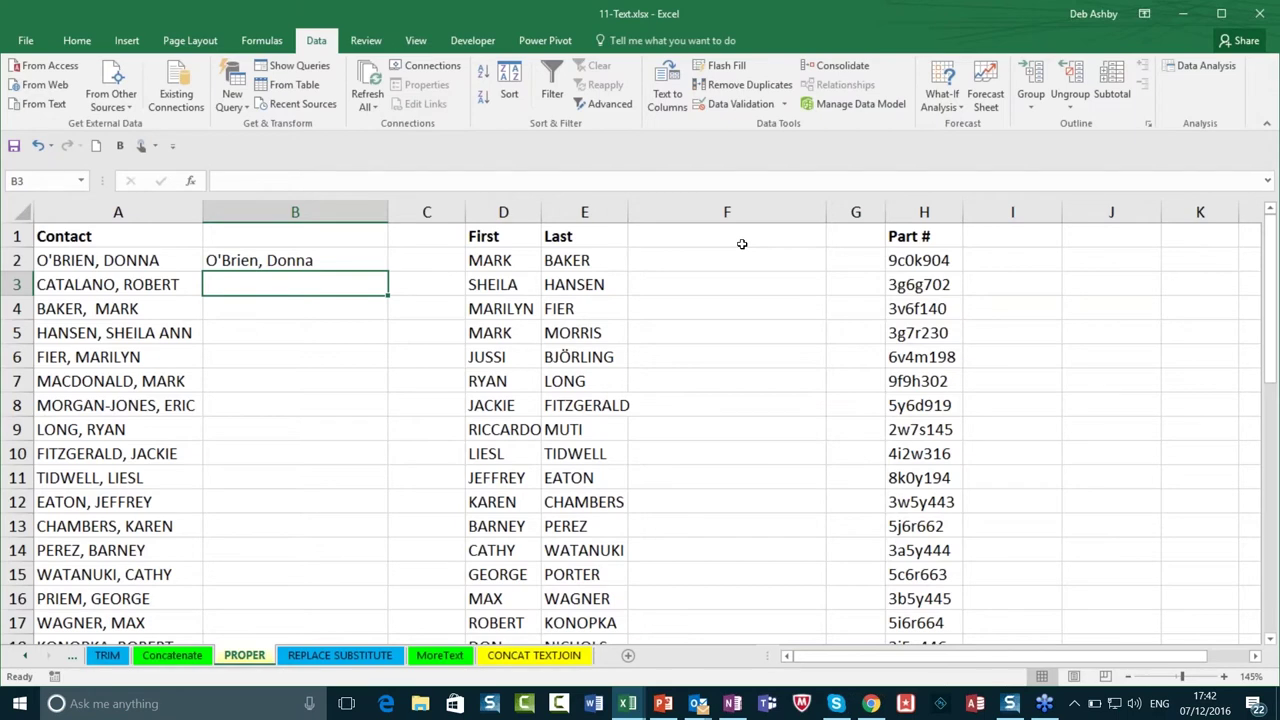
{"action": "left_click", "coordinate": [282, 262]}
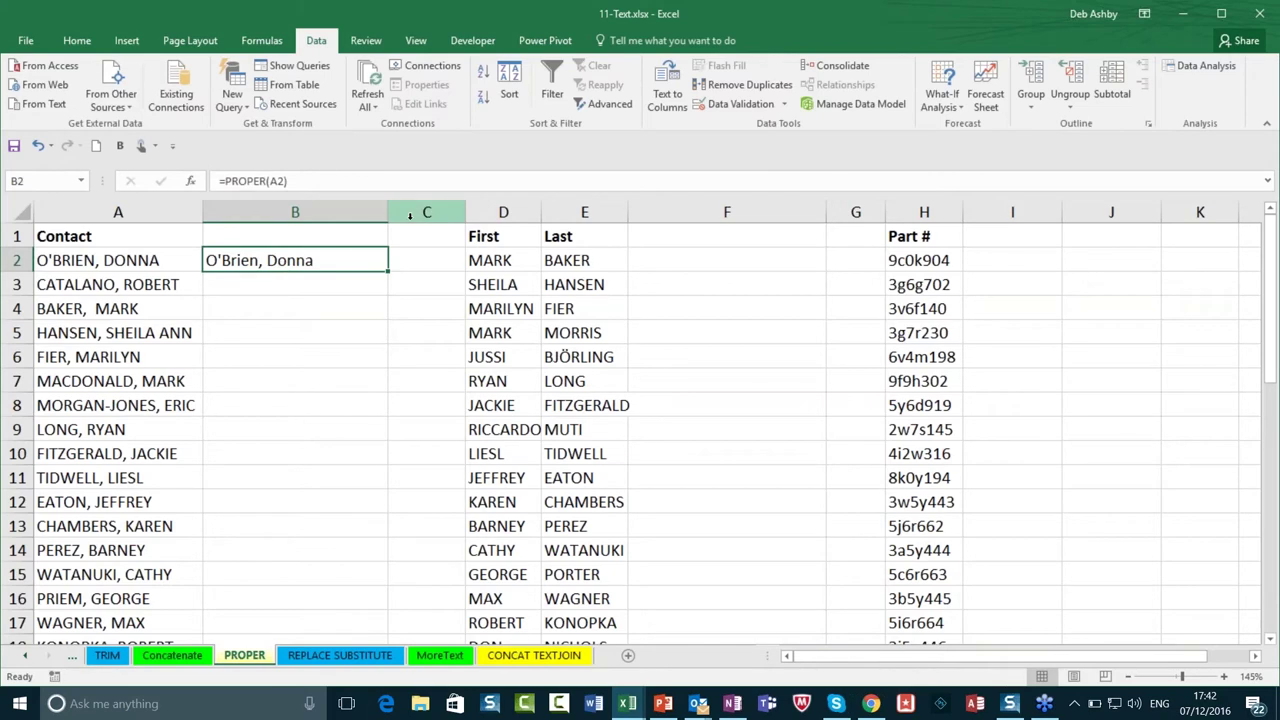
Delete the PROPER formula from B2, then select cells F2, D2 and B2 in turn
{"action": "key", "text": "Delete"}
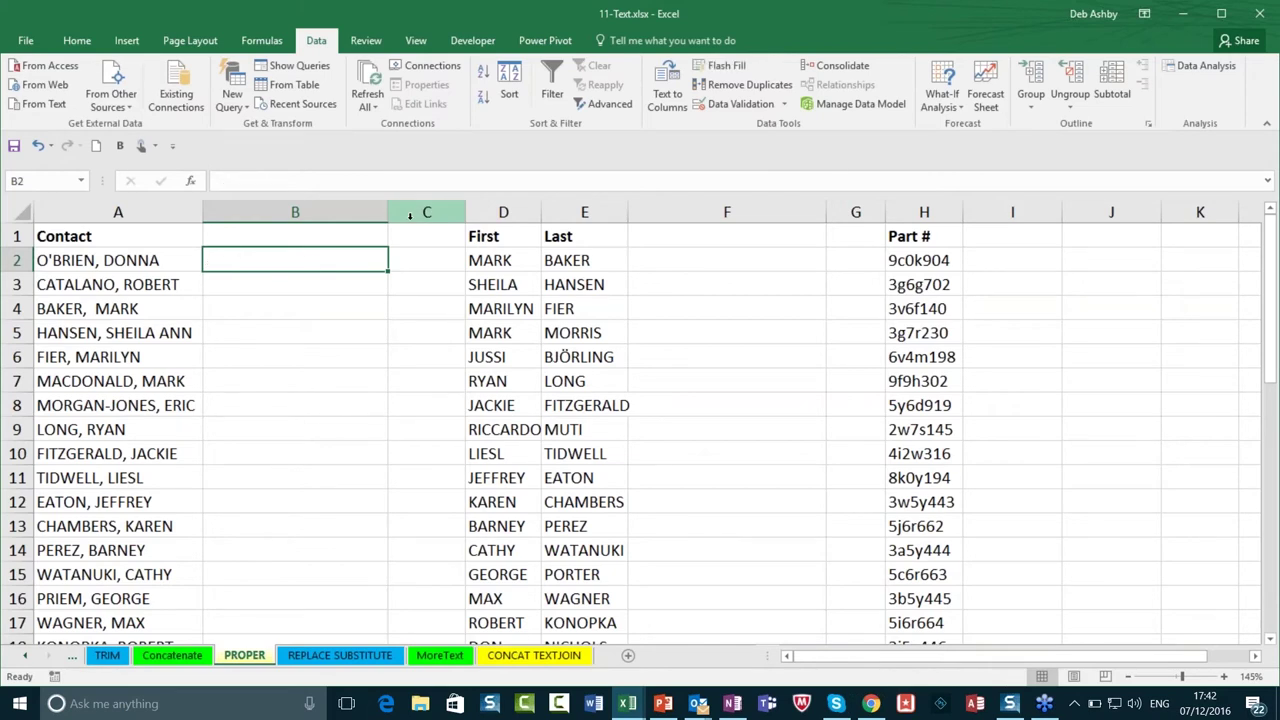
{"action": "left_click", "coordinate": [713, 266]}
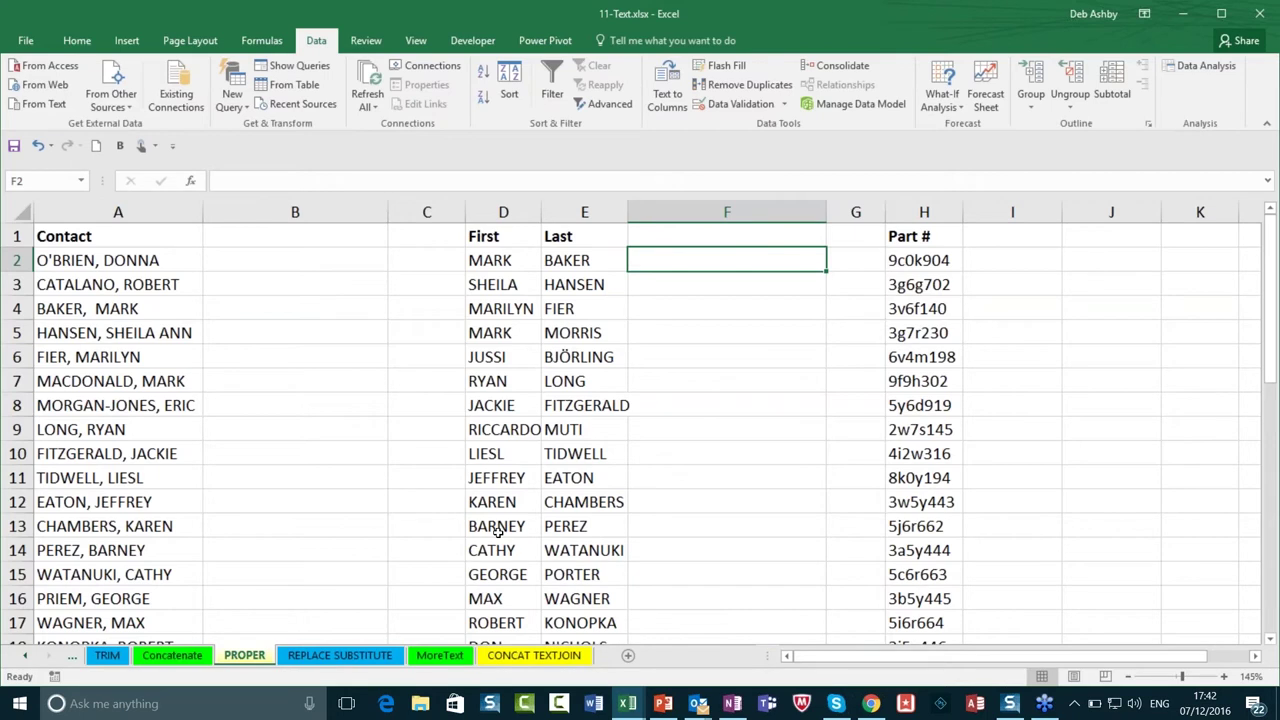
{"action": "left_click", "coordinate": [516, 261]}
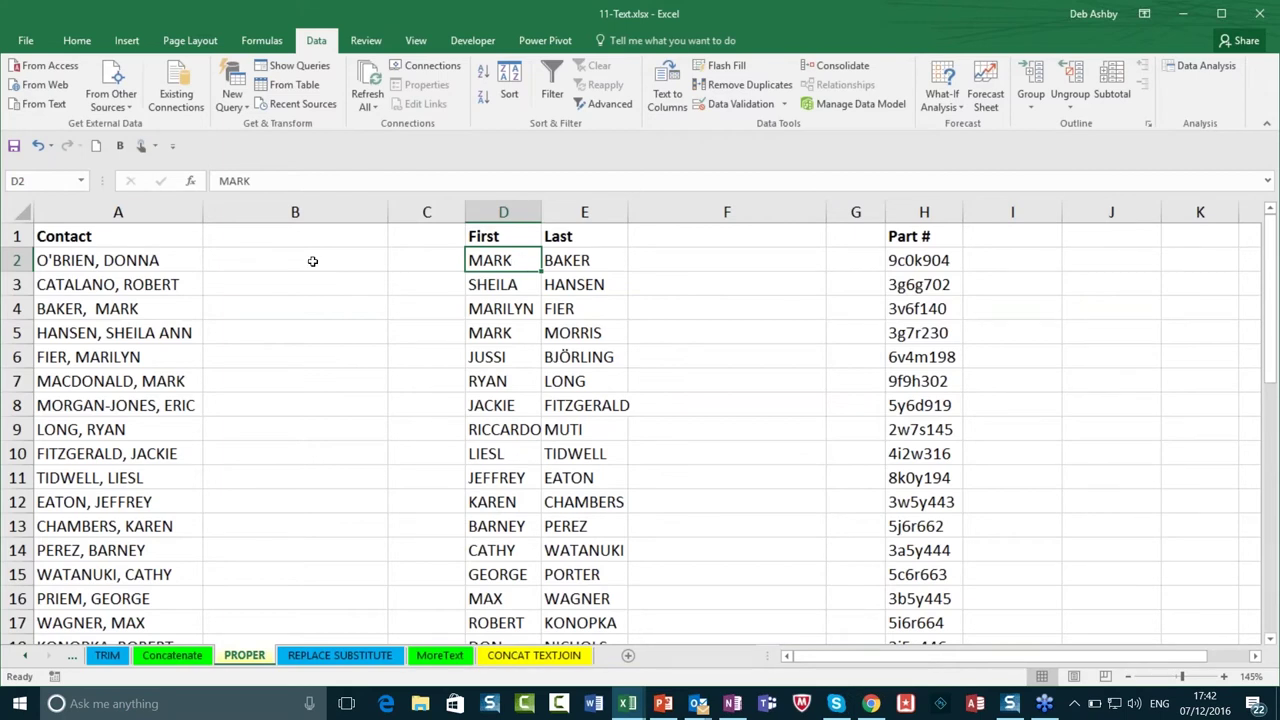
{"action": "left_click", "coordinate": [312, 261]}
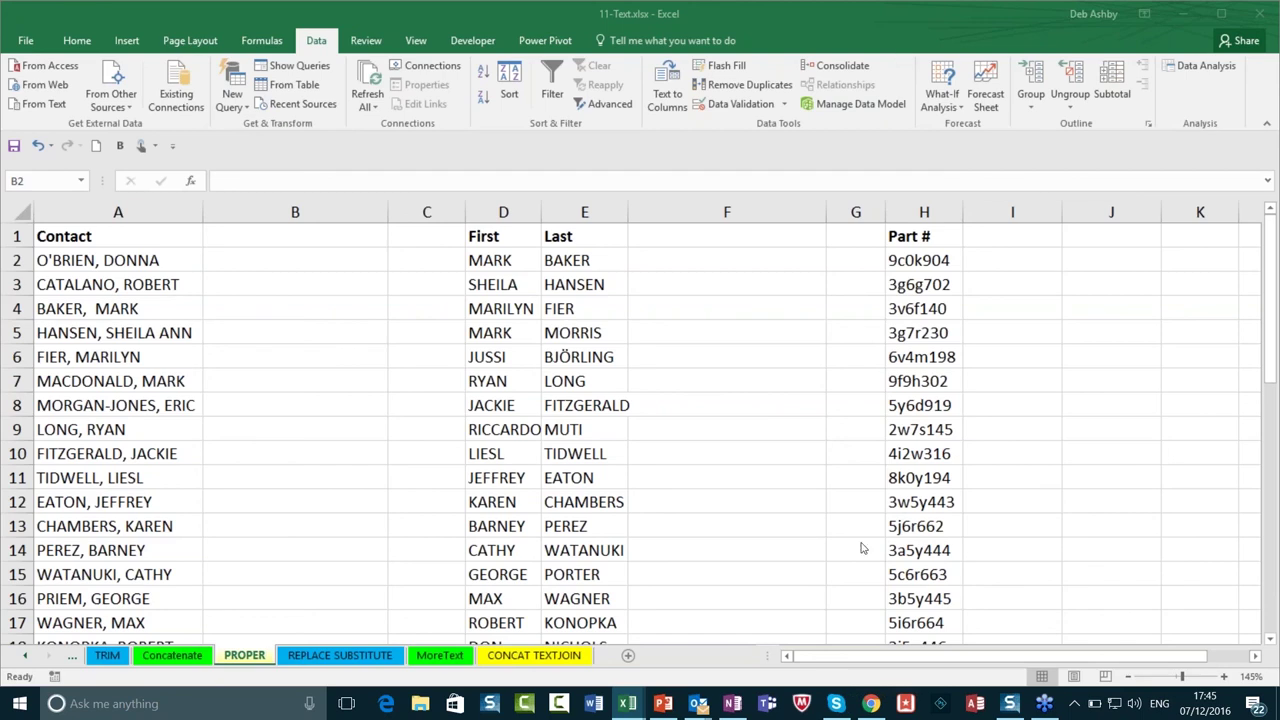
Switch to the Advanced Formulas and Functions deck and run the About slide as a slide show
{"action": "left_click", "coordinate": [664, 706]}
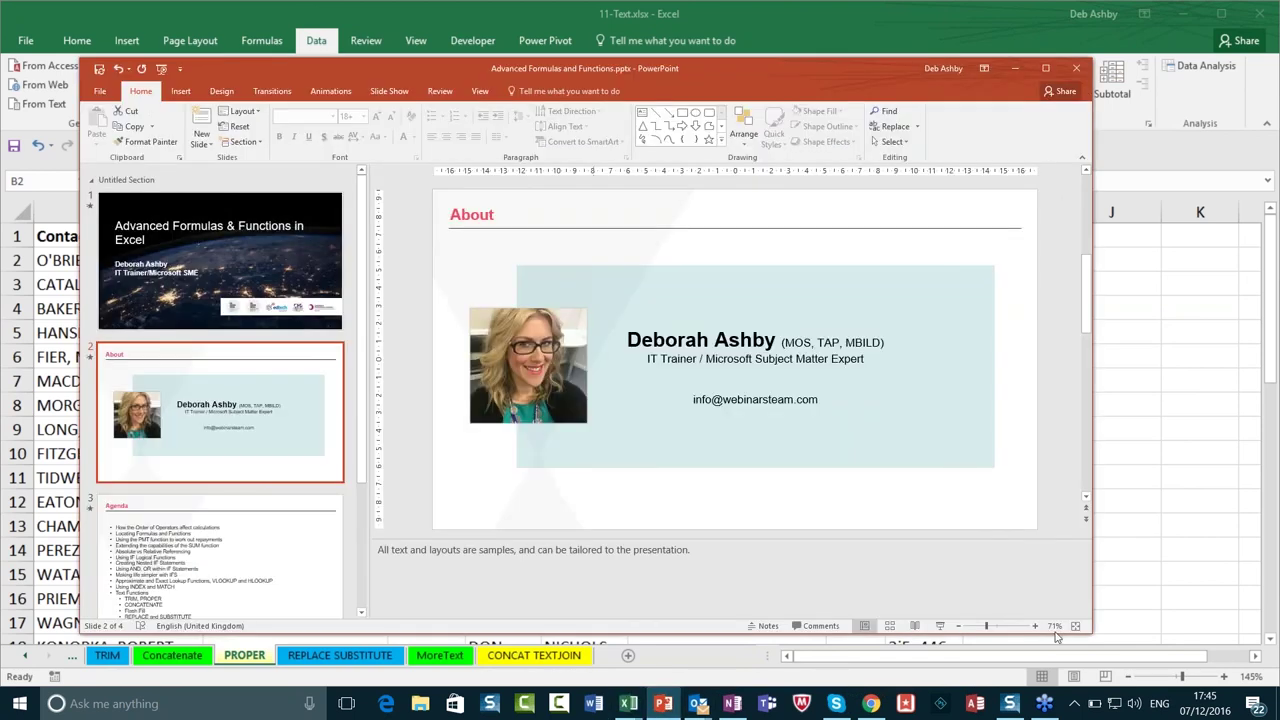
{"action": "left_click", "coordinate": [941, 627]}
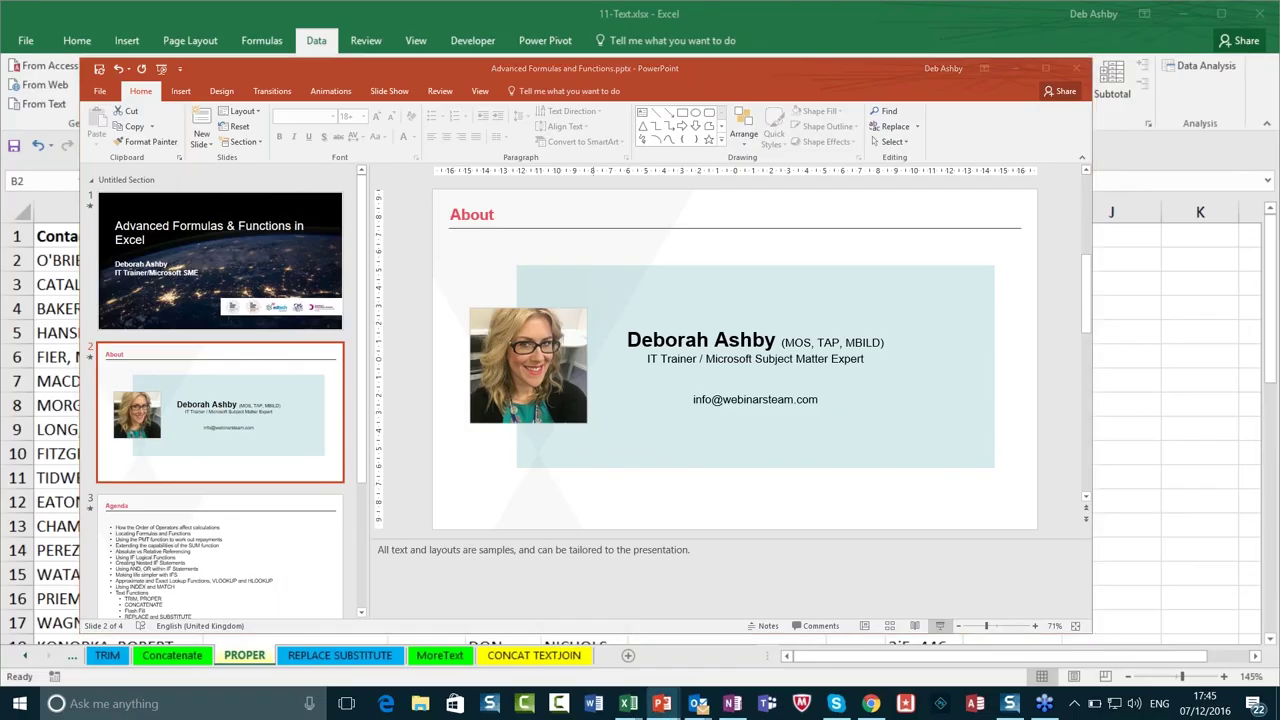